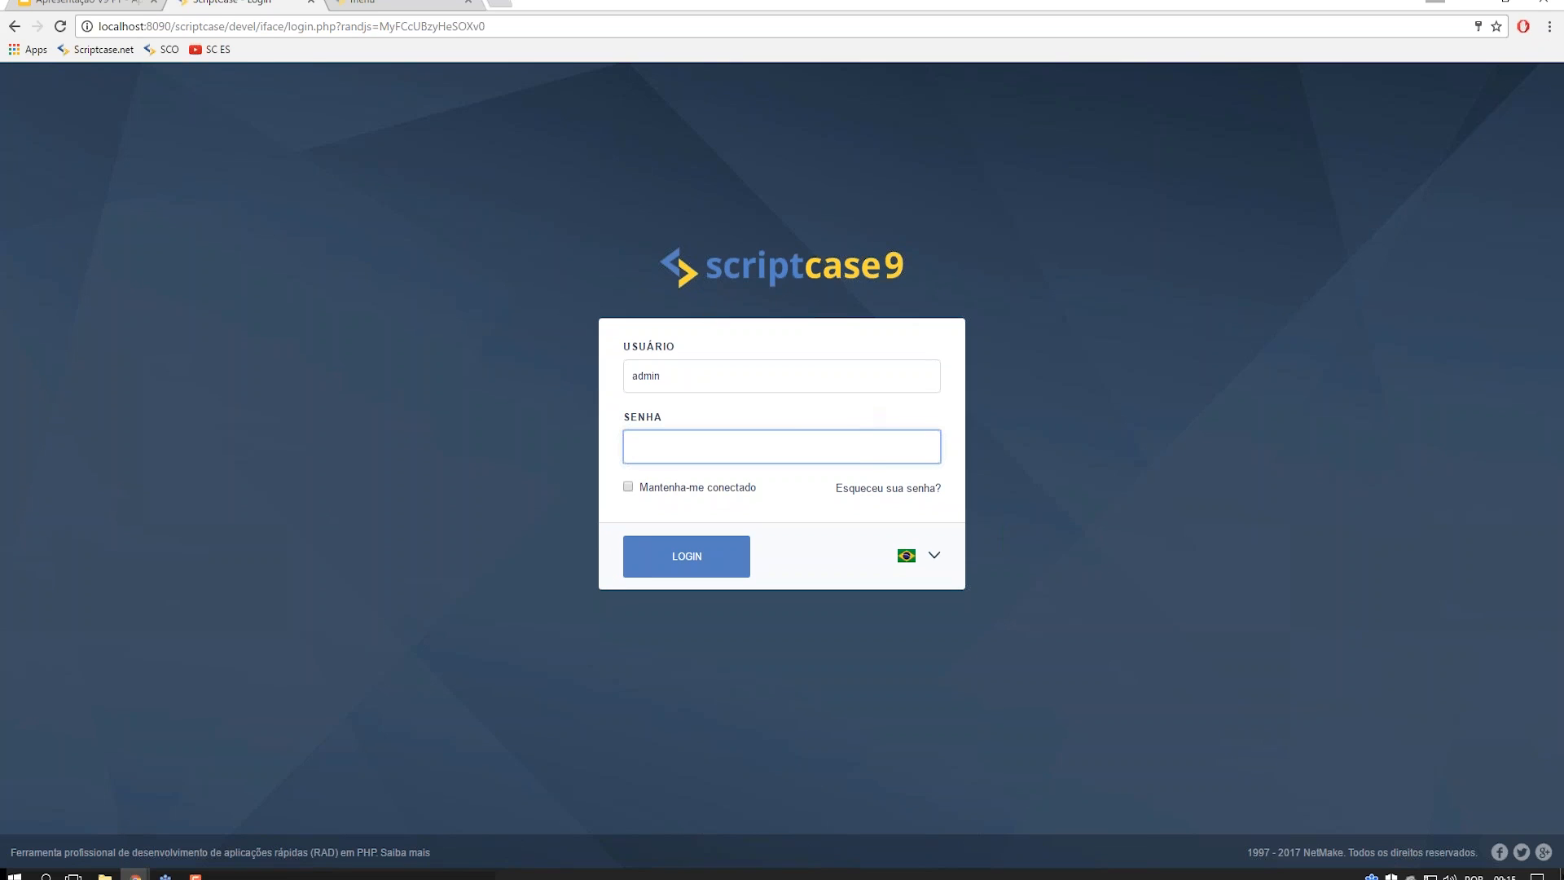
- Enter the login password and submit it, briefly opening and closing the language choices
{"action": "mouse_move", "coordinate": [762, 490]}
{"action": "left_mouse_down"}
{"action": "mouse_move", "coordinate": [663, 492]}
{"action": "mouse_move", "coordinate": [681, 514]}
{"action": "mouse_move", "coordinate": [749, 495]}
{"action": "left_mouse_up"}
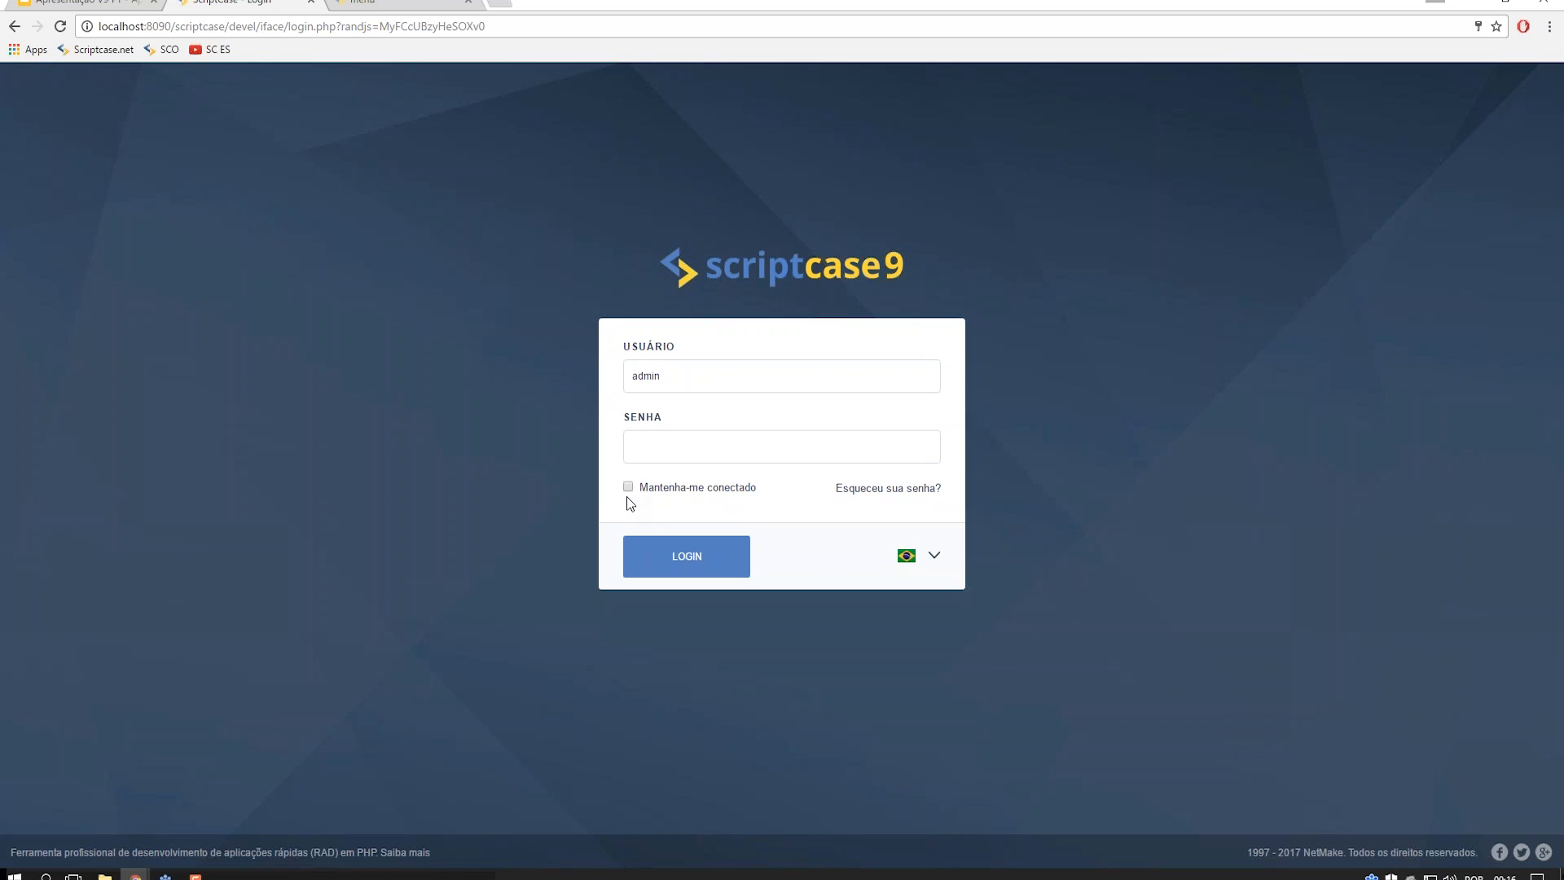
{"action": "left_click", "coordinate": [670, 450]}
{"action": "type", "text": "a"}
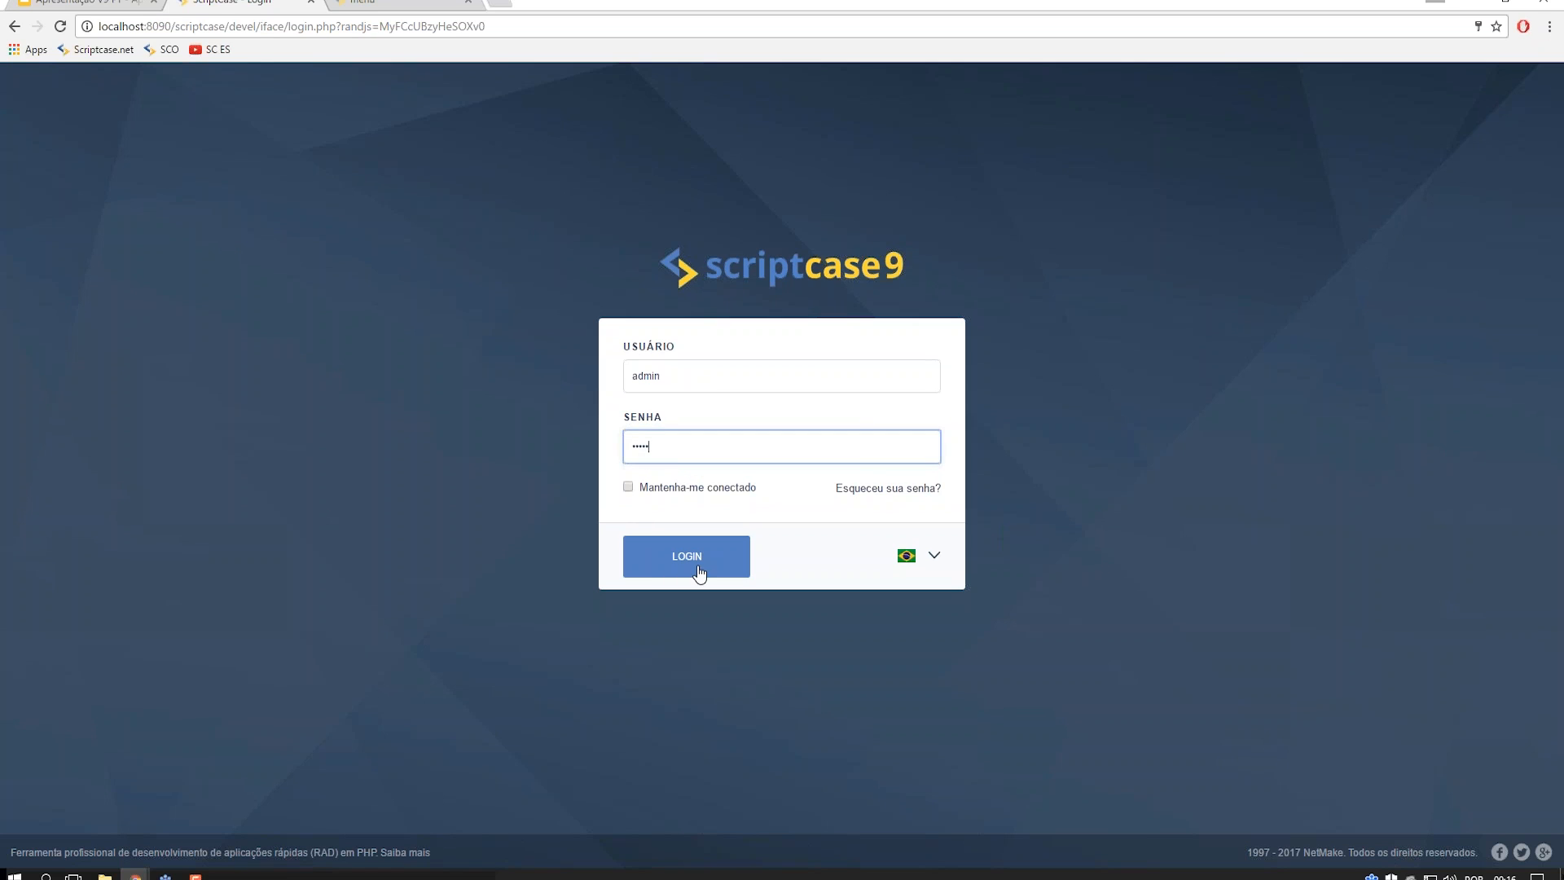
{"action": "left_click", "coordinate": [923, 564]}
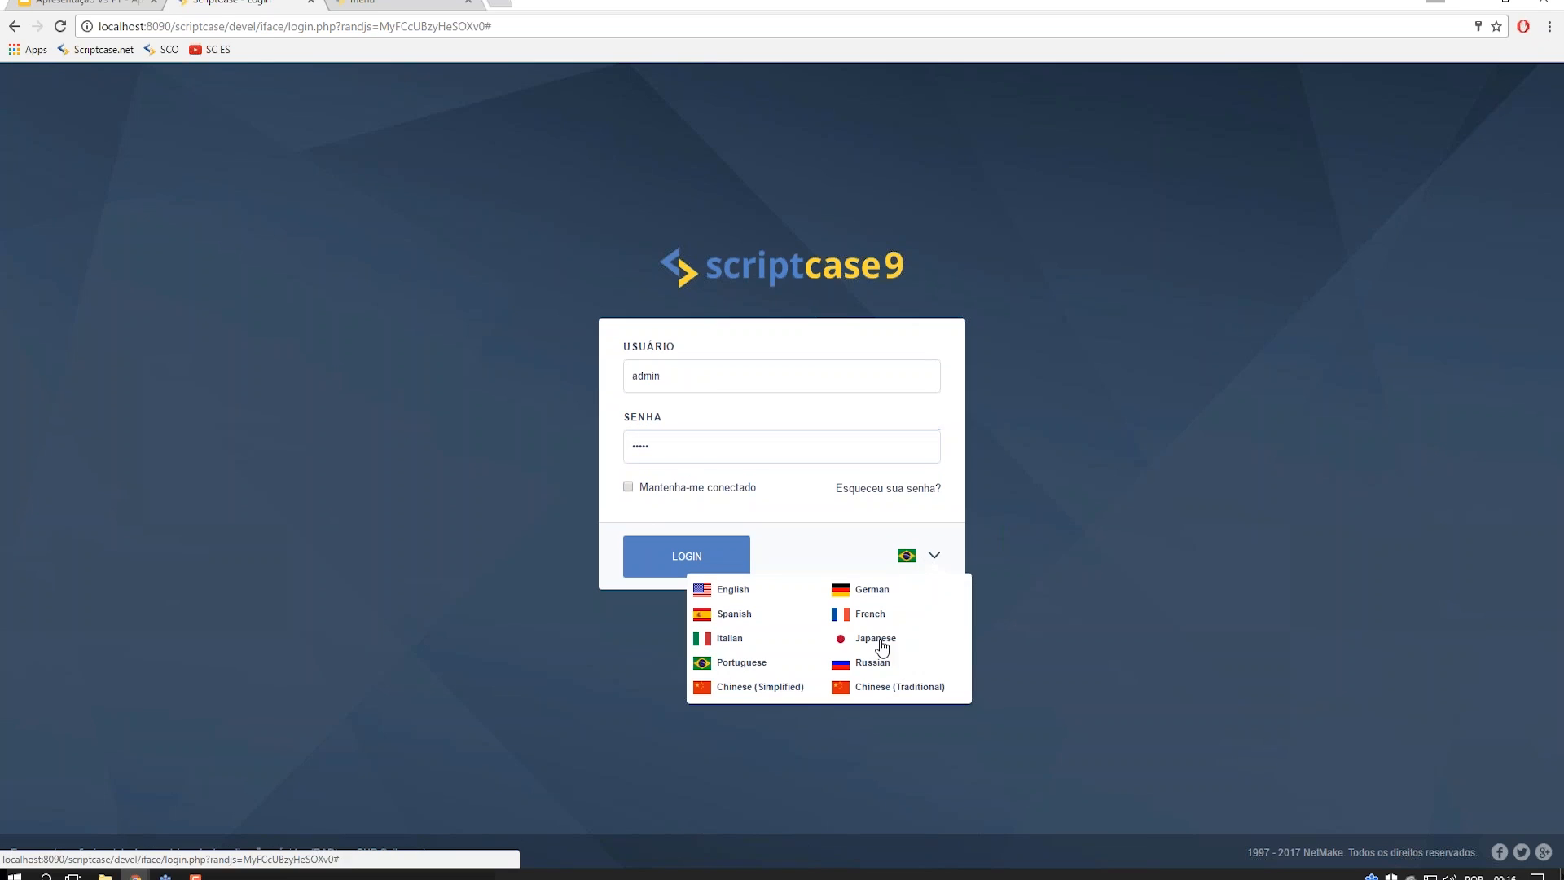
{"action": "left_click", "coordinate": [594, 653]}
{"action": "left_click", "coordinate": [684, 572]}
- Retype the password after the login error and sign in to the project gallery
{"action": "left_click_drag", "start_coordinate": [656, 444], "coordinate": [619, 441]}
{"action": "type", "text": "•"}
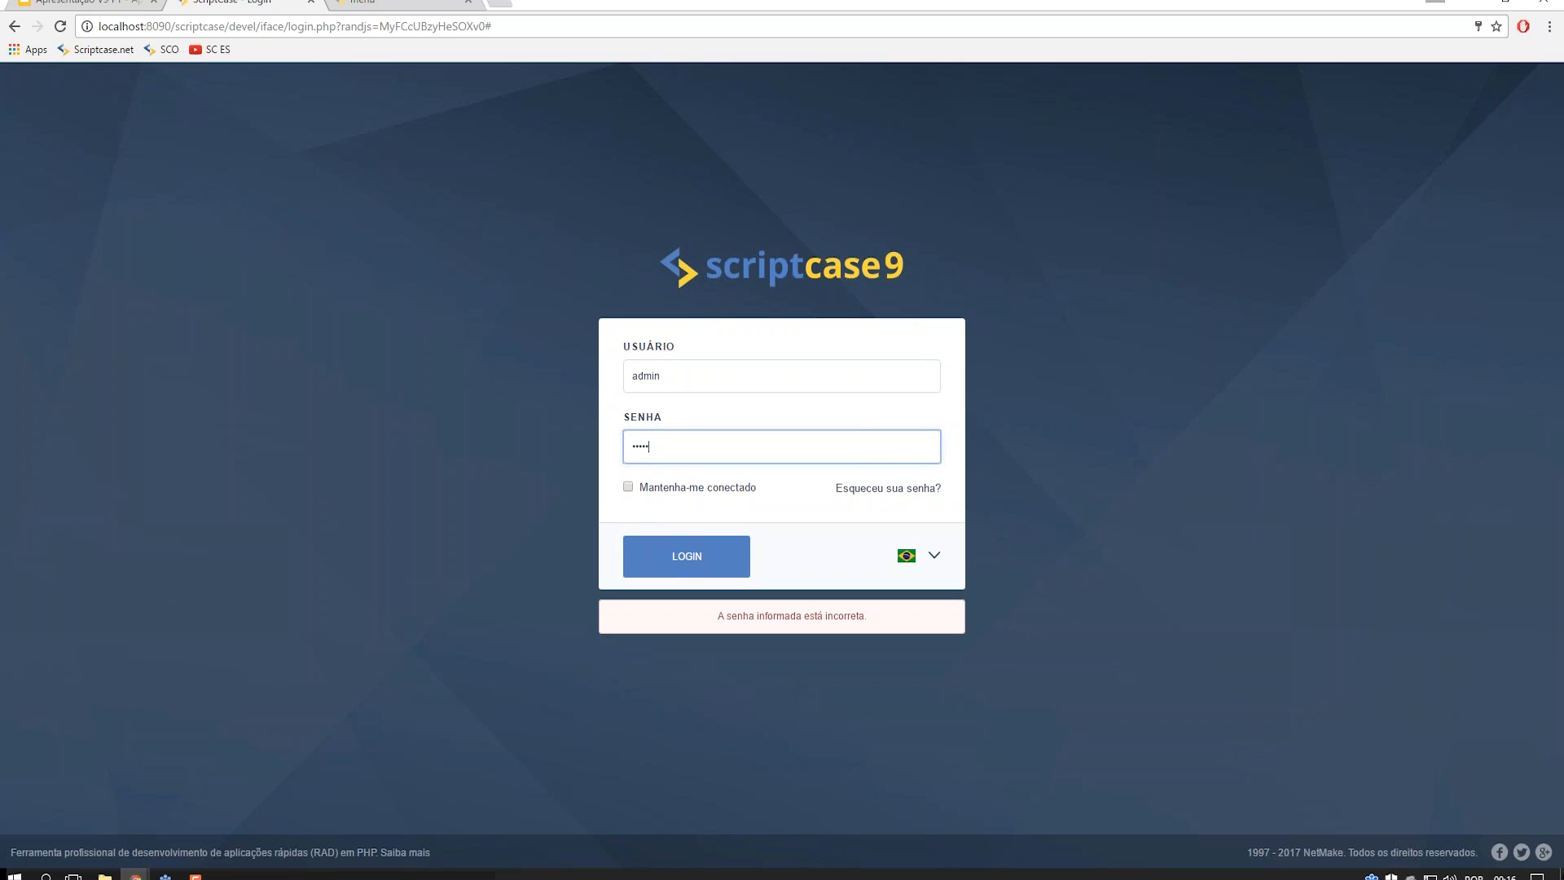
{"action": "left_click", "coordinate": [692, 557]}
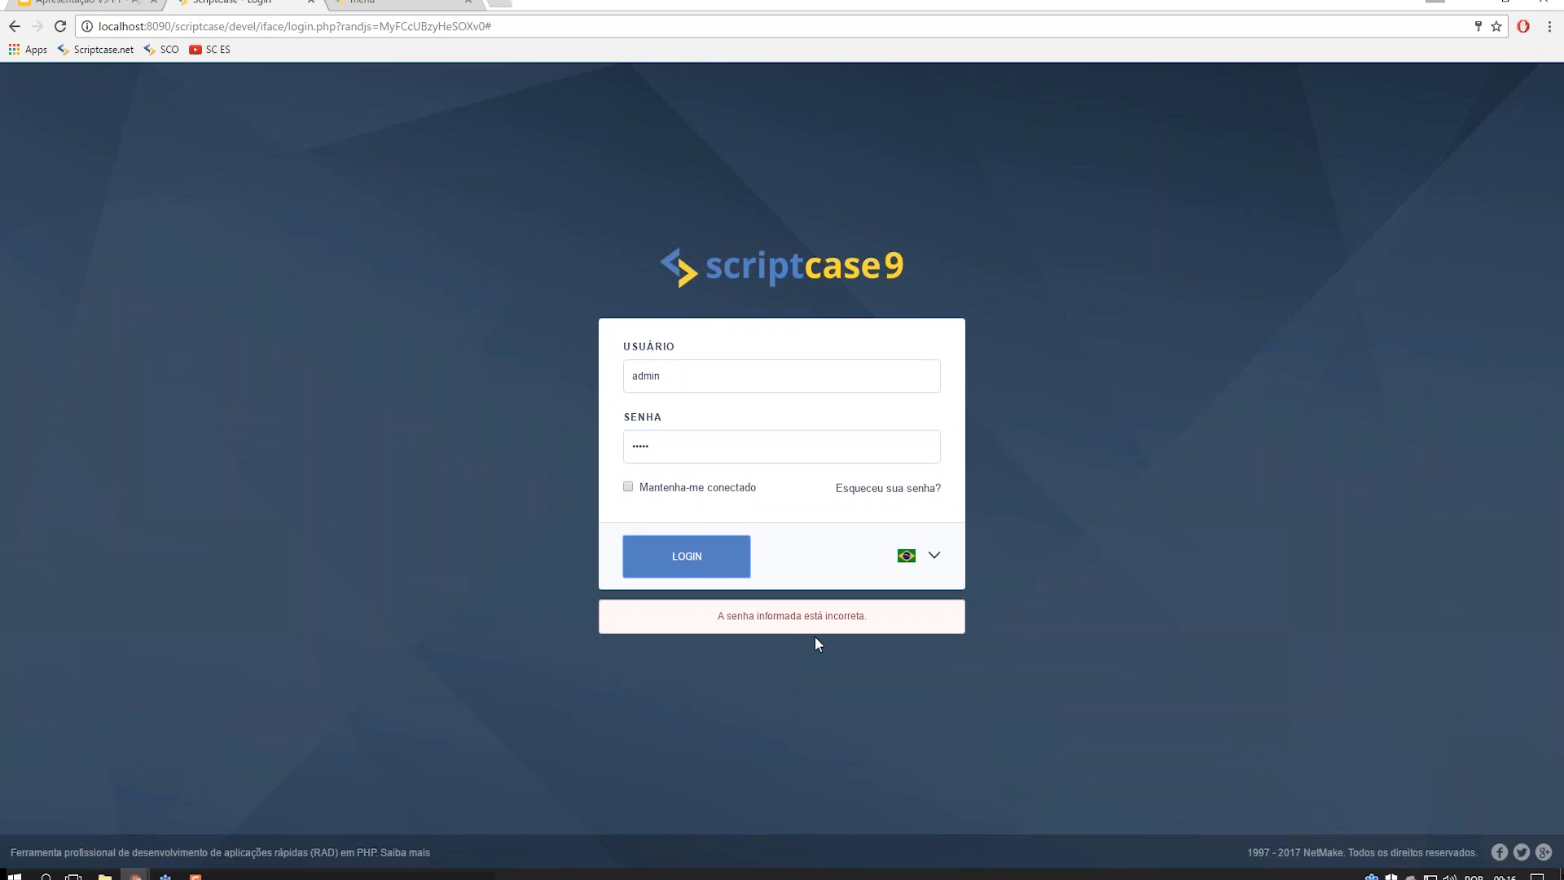
{"action": "left_click", "coordinate": [703, 556]}
{"action": "left_click_drag", "start_coordinate": [689, 440], "coordinate": [508, 447]}
{"action": "type", "text": "•"}
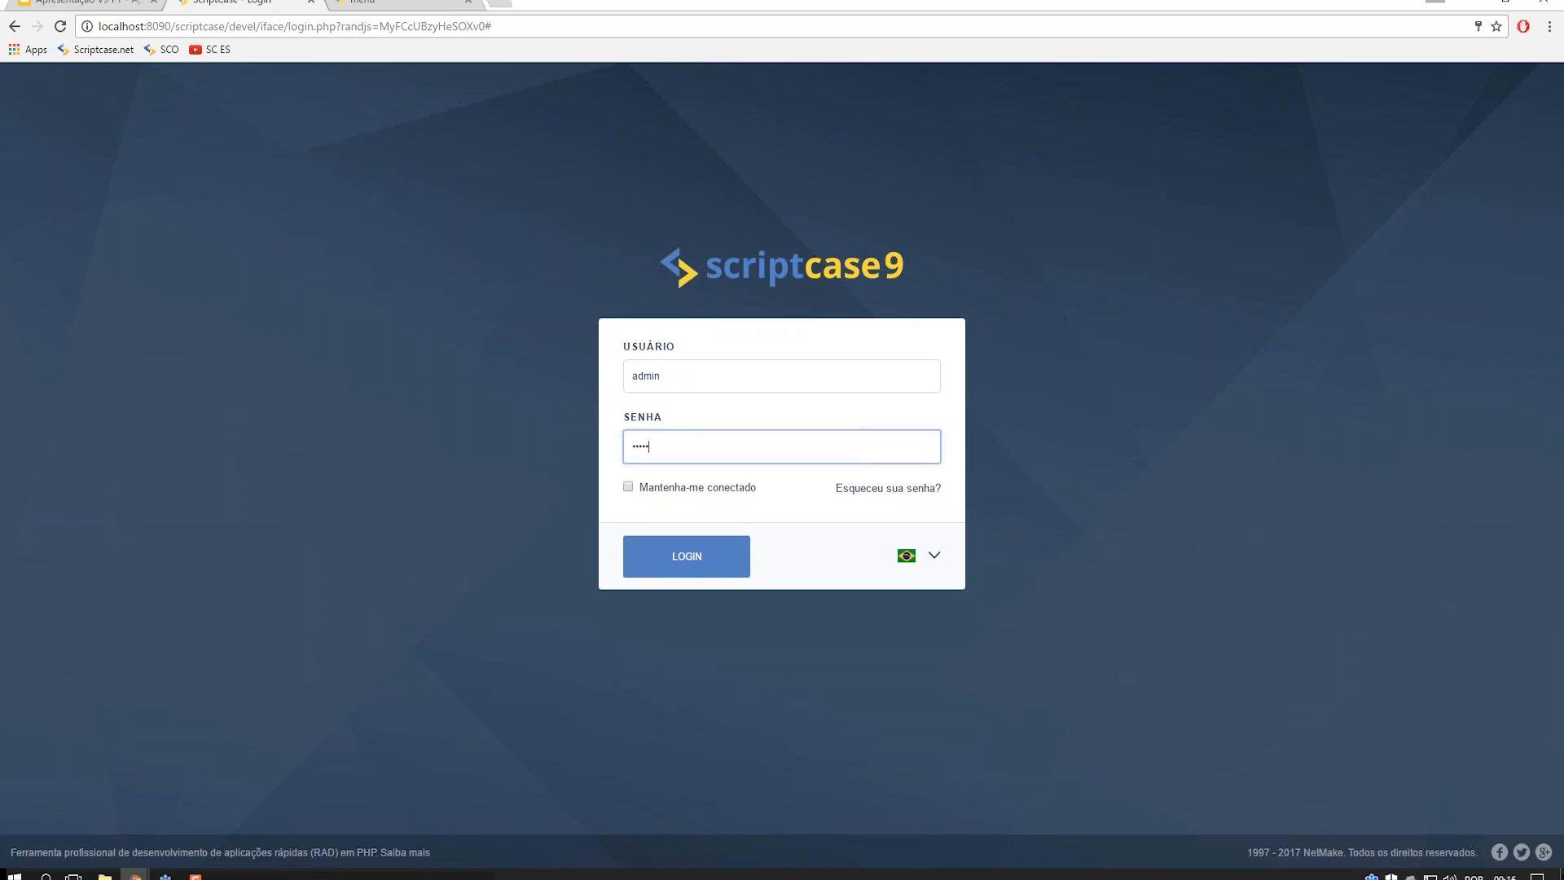
{"action": "left_click", "coordinate": [644, 552]}
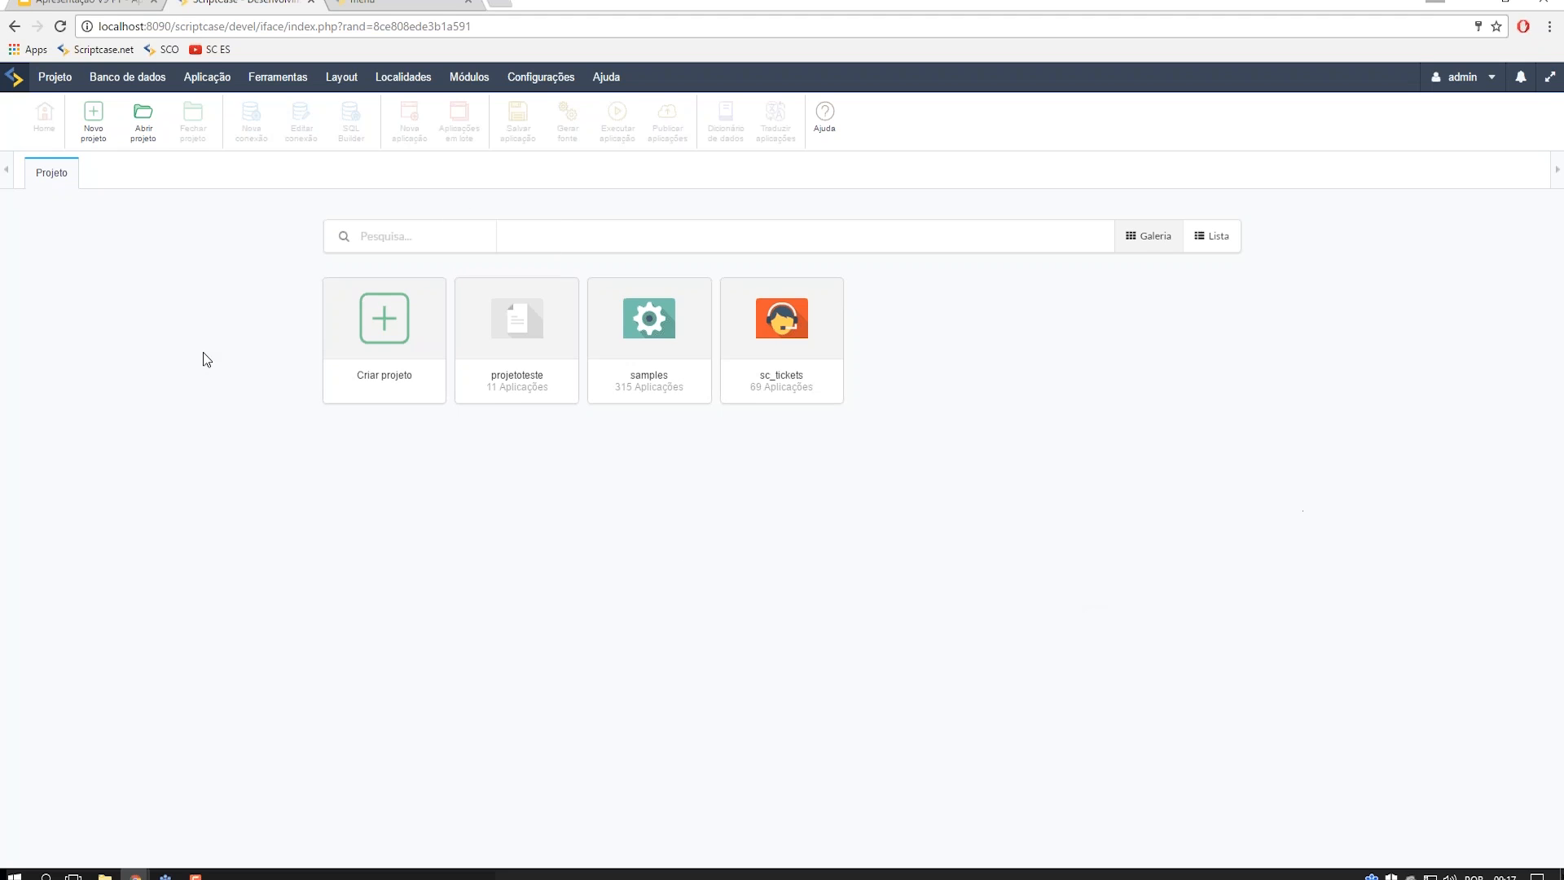
- Start a new project to reach the blank-or-template choice in the Novo Projeto wizard
{"action": "left_click", "coordinate": [162, 90]}
{"action": "left_click", "coordinate": [384, 341]}
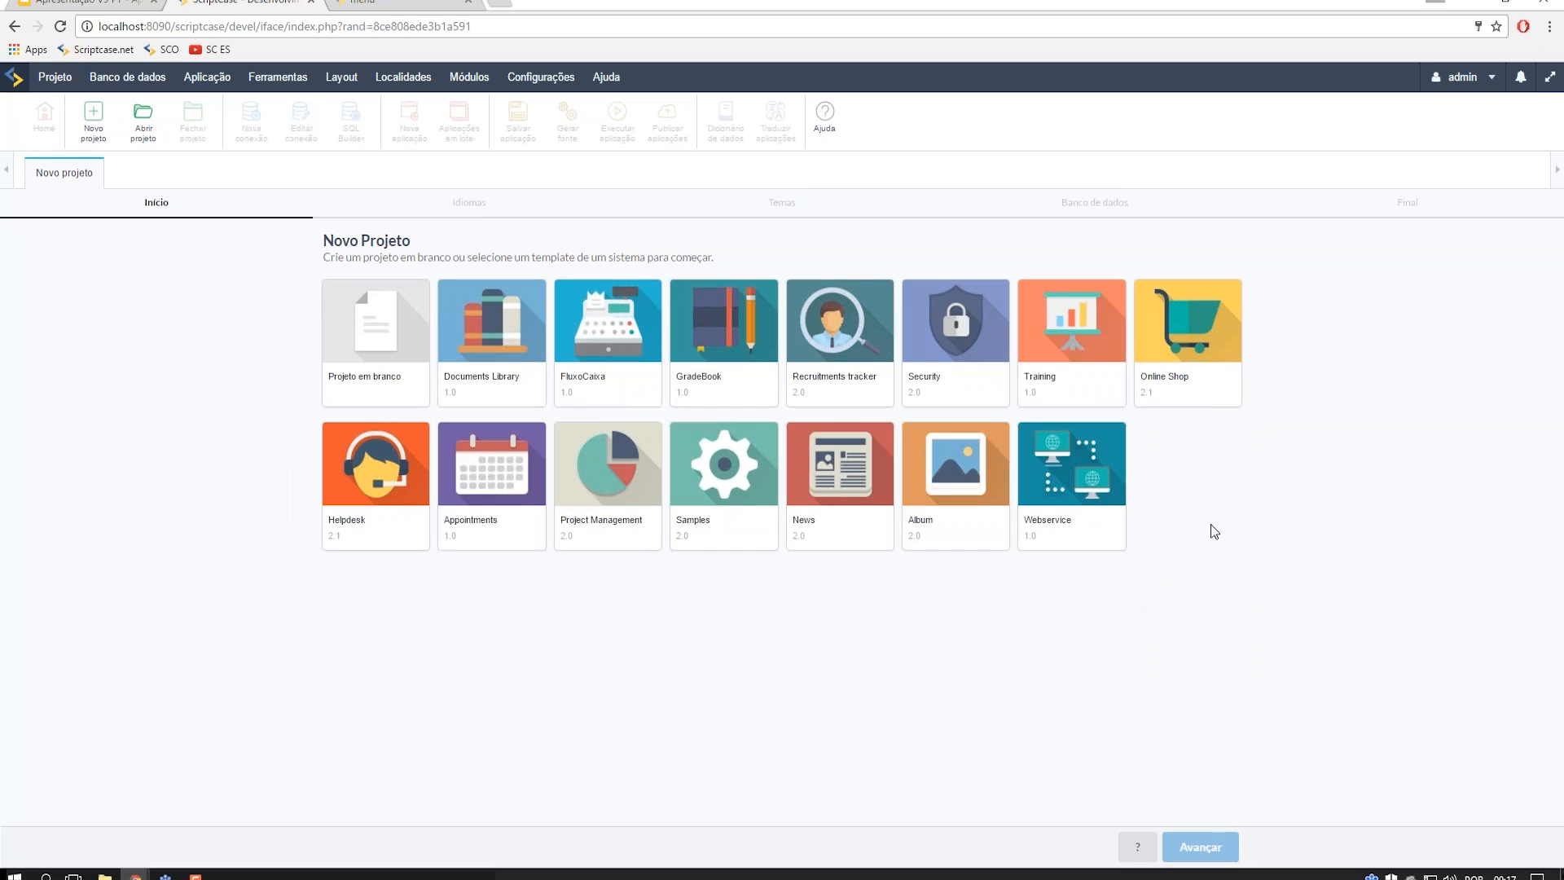
- Create a blank project named projetoapresentacao
{"action": "left_click", "coordinate": [387, 325]}
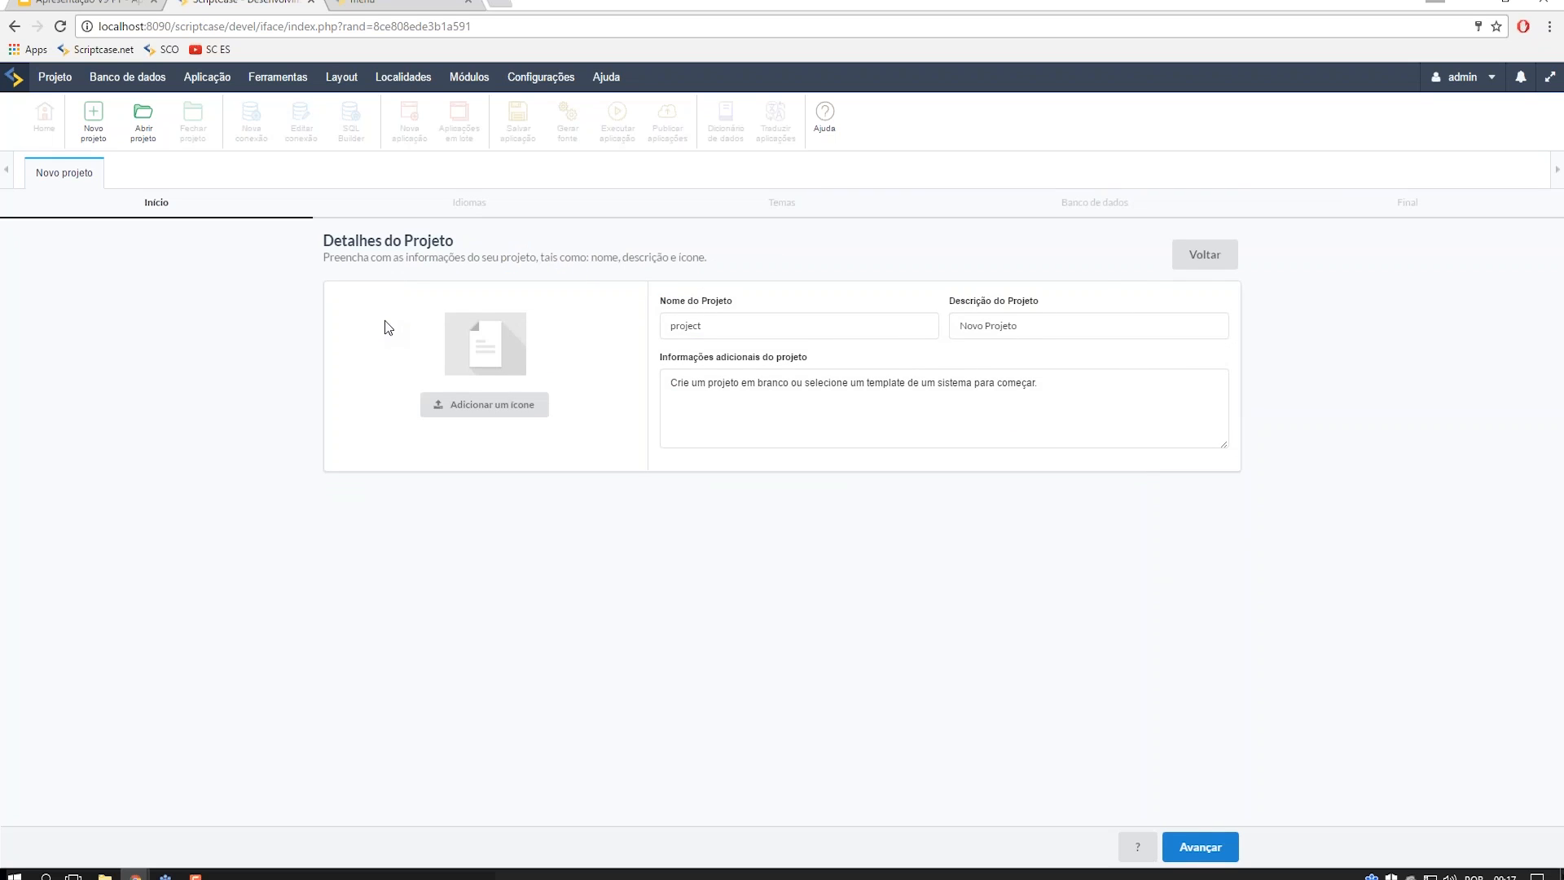
{"action": "double_click", "coordinate": [687, 326]}
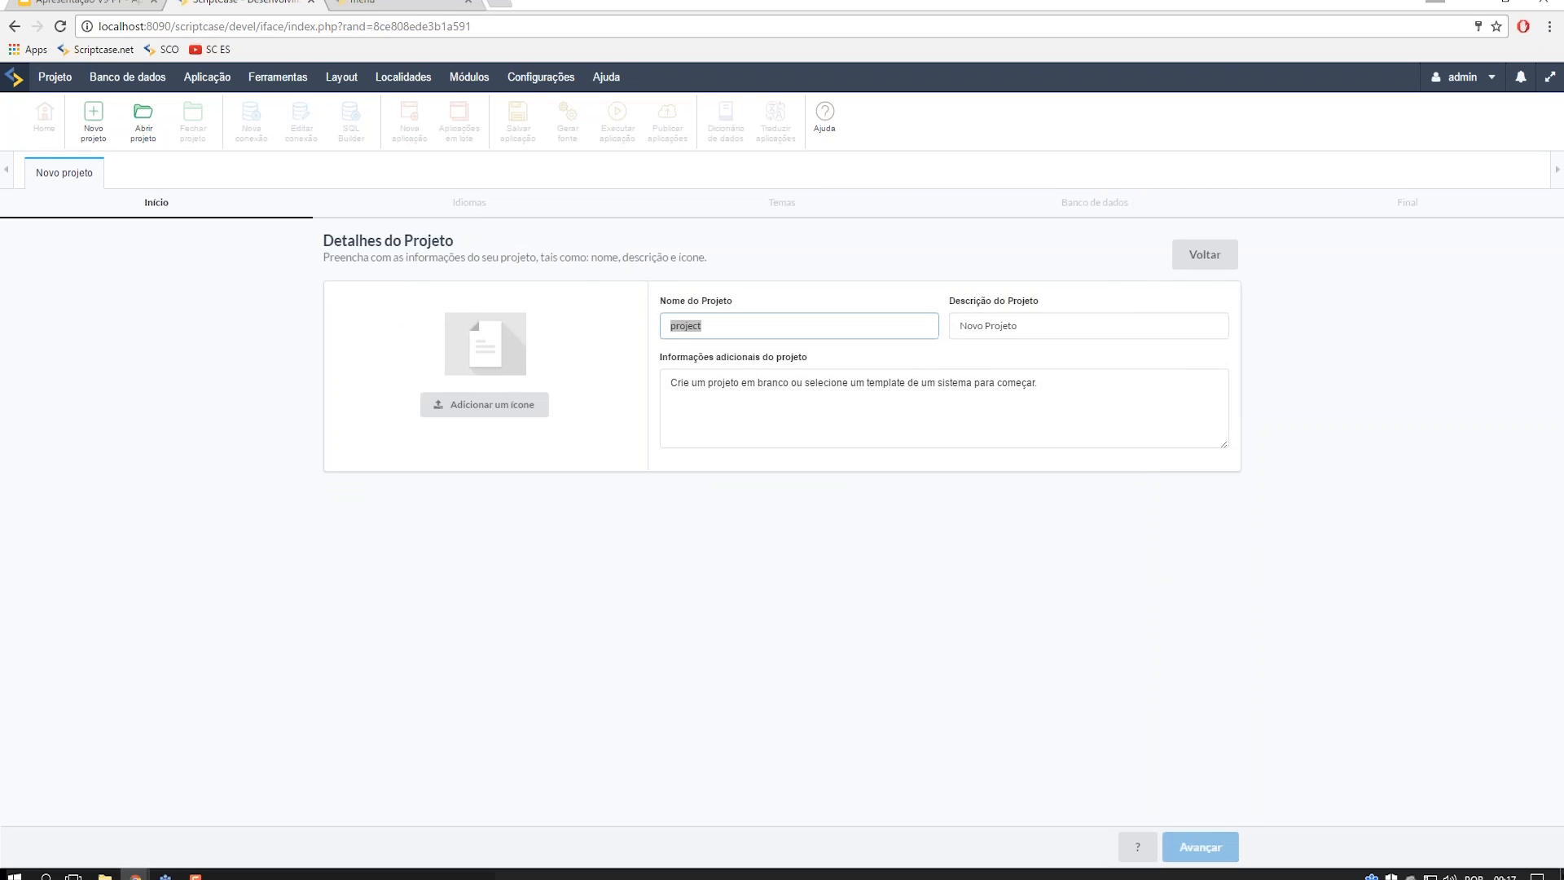
{"action": "type", "text": "projetoapr"}
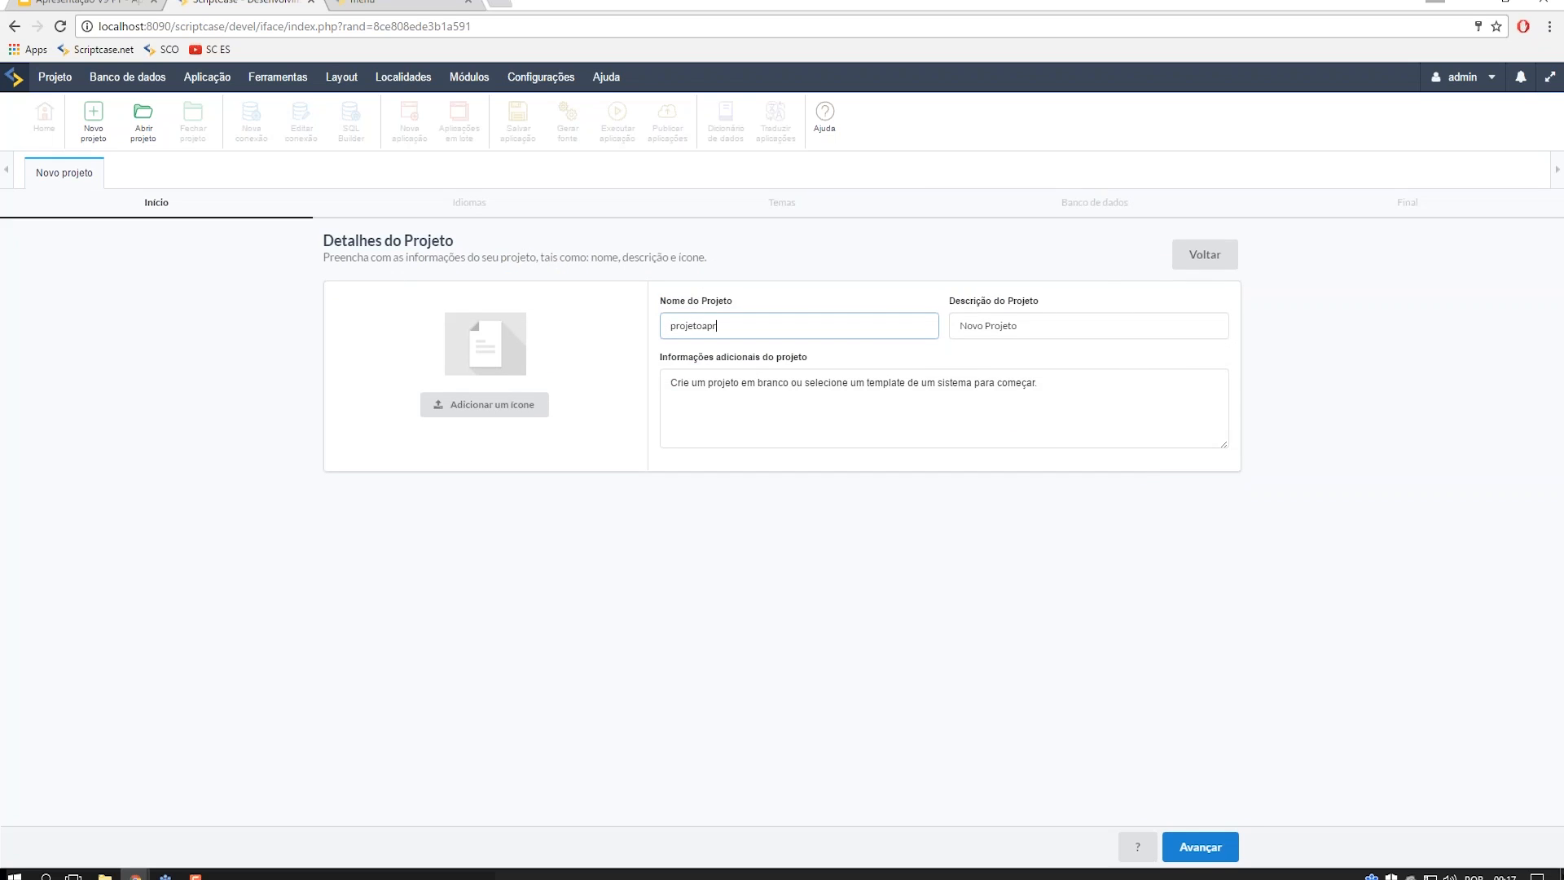
{"action": "type", "text": "esentacao"}
{"action": "left_click", "coordinate": [1200, 846]}
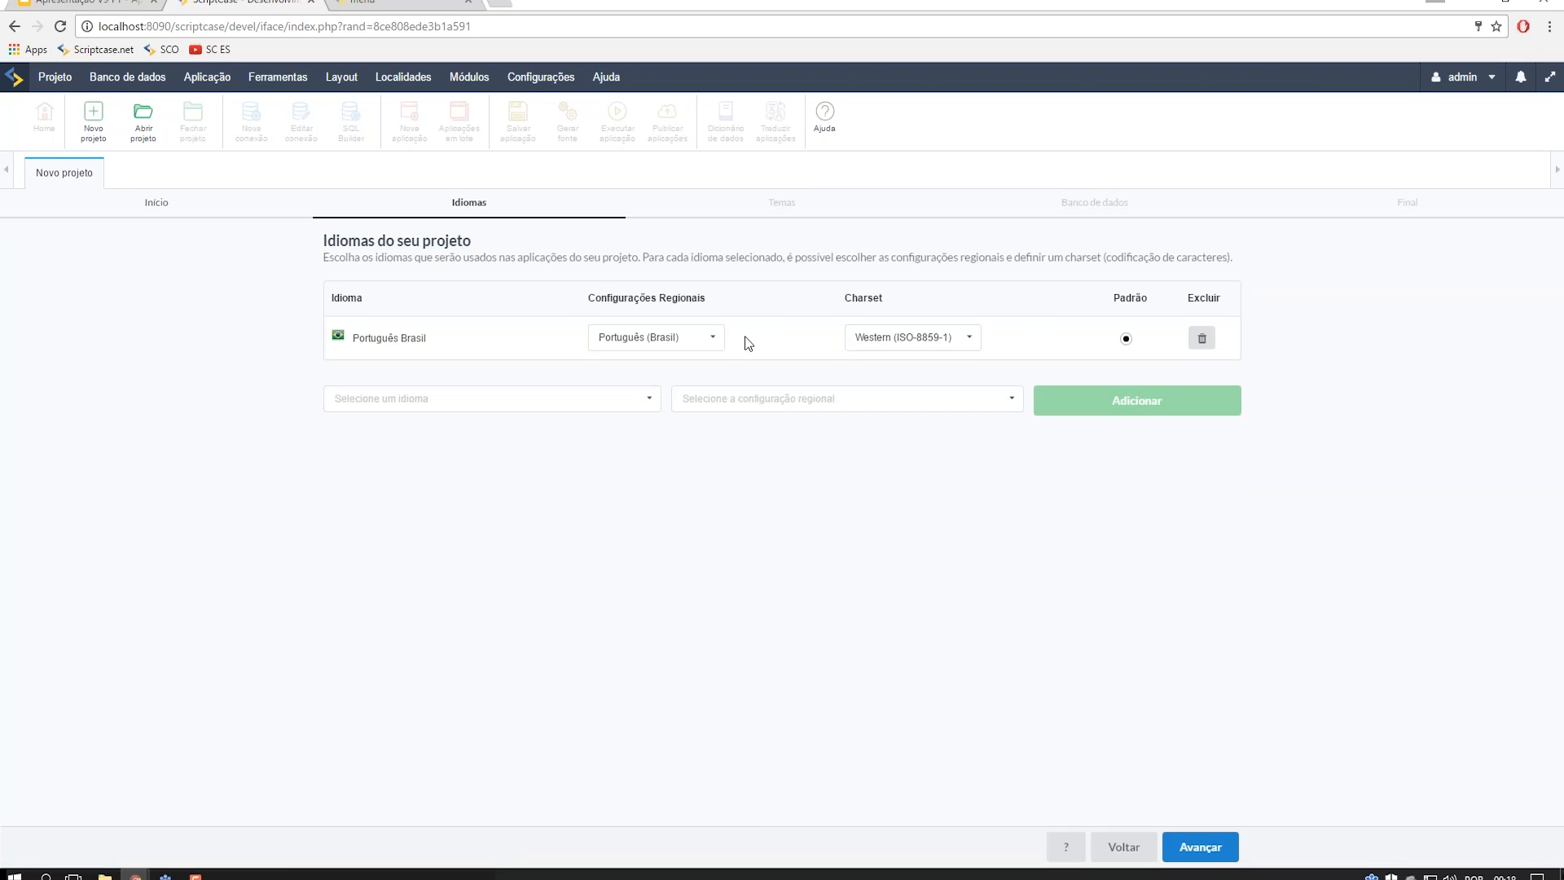
- Replace the Sc8_BlueWood theme with Sc9_Rhino and continue to the database step
{"action": "left_click", "coordinate": [1177, 845]}
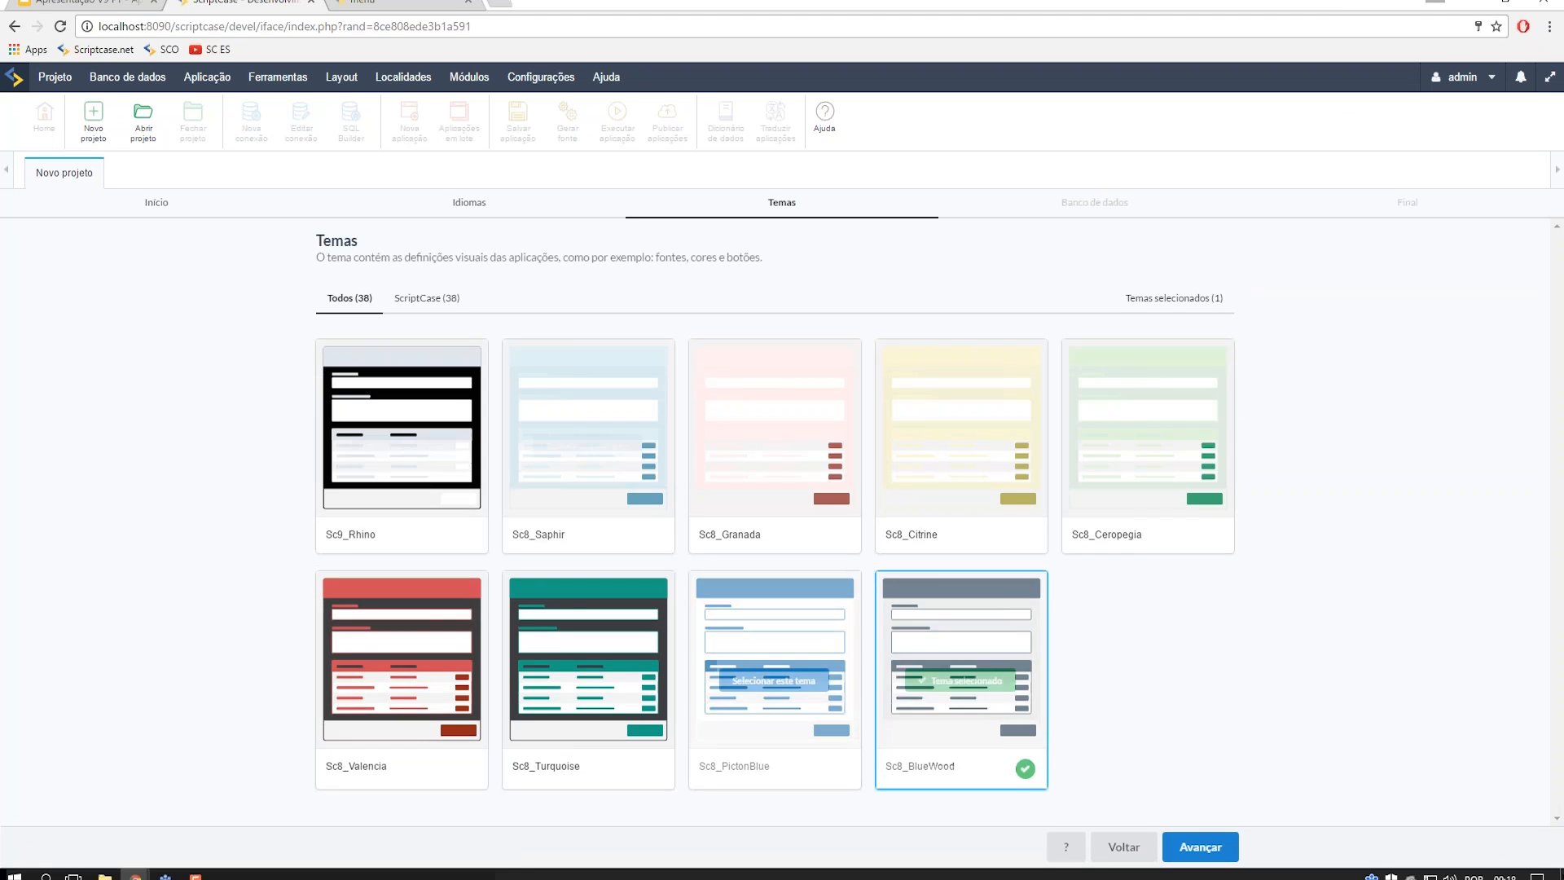
{"action": "left_click", "coordinate": [1024, 769]}
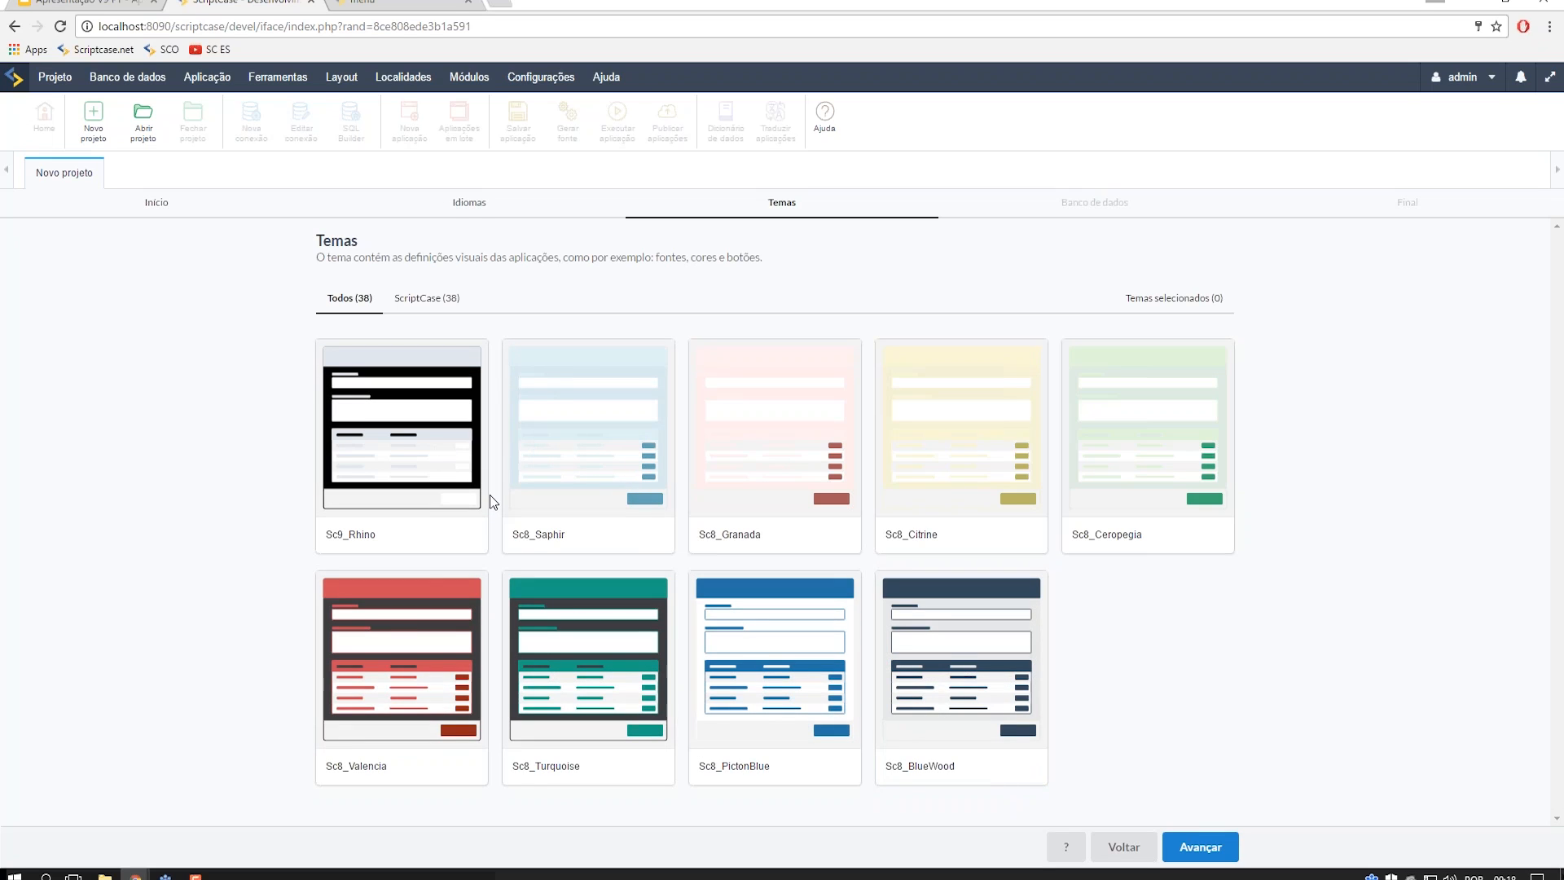
{"action": "left_click", "coordinate": [412, 466]}
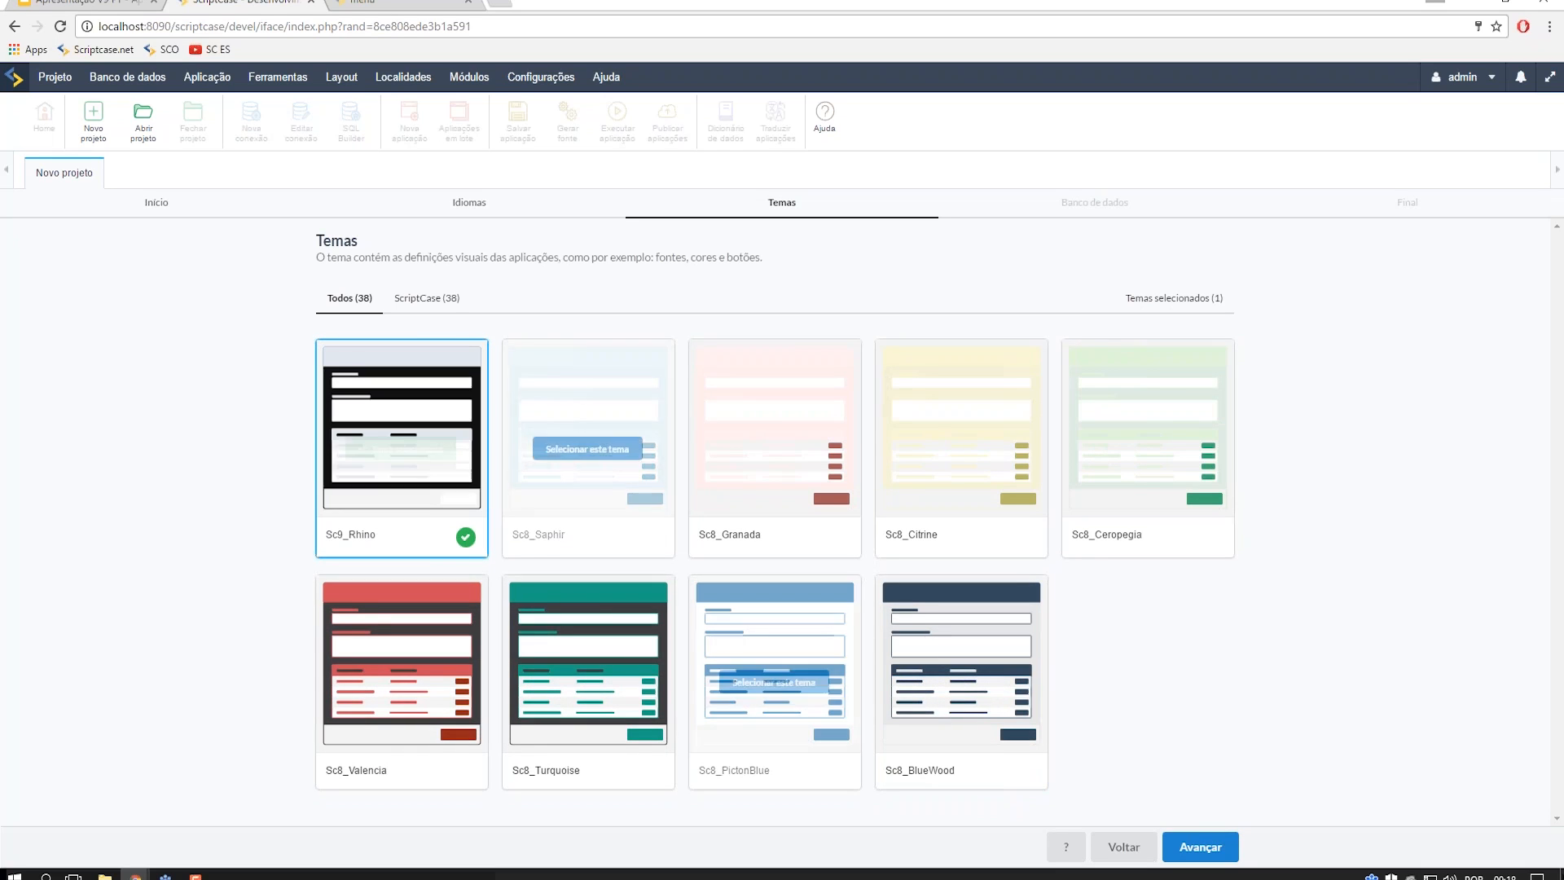
{"action": "left_click", "coordinate": [1194, 849]}
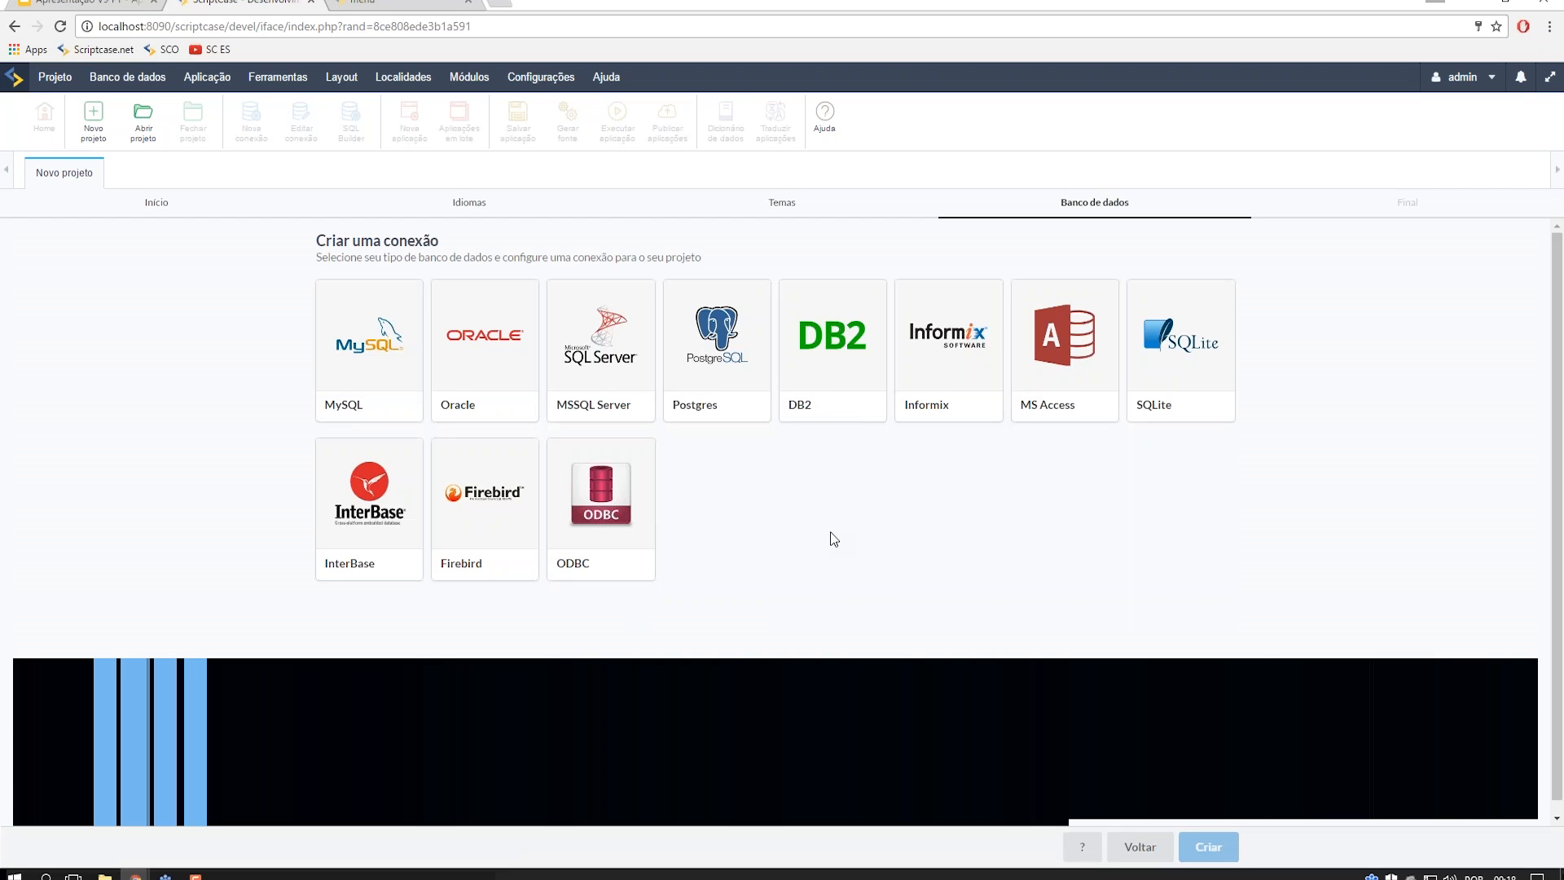
- Choose MySQL with the MySQL PDO driver, retype the connection password, and view security settings
{"action": "left_click", "coordinate": [363, 368]}
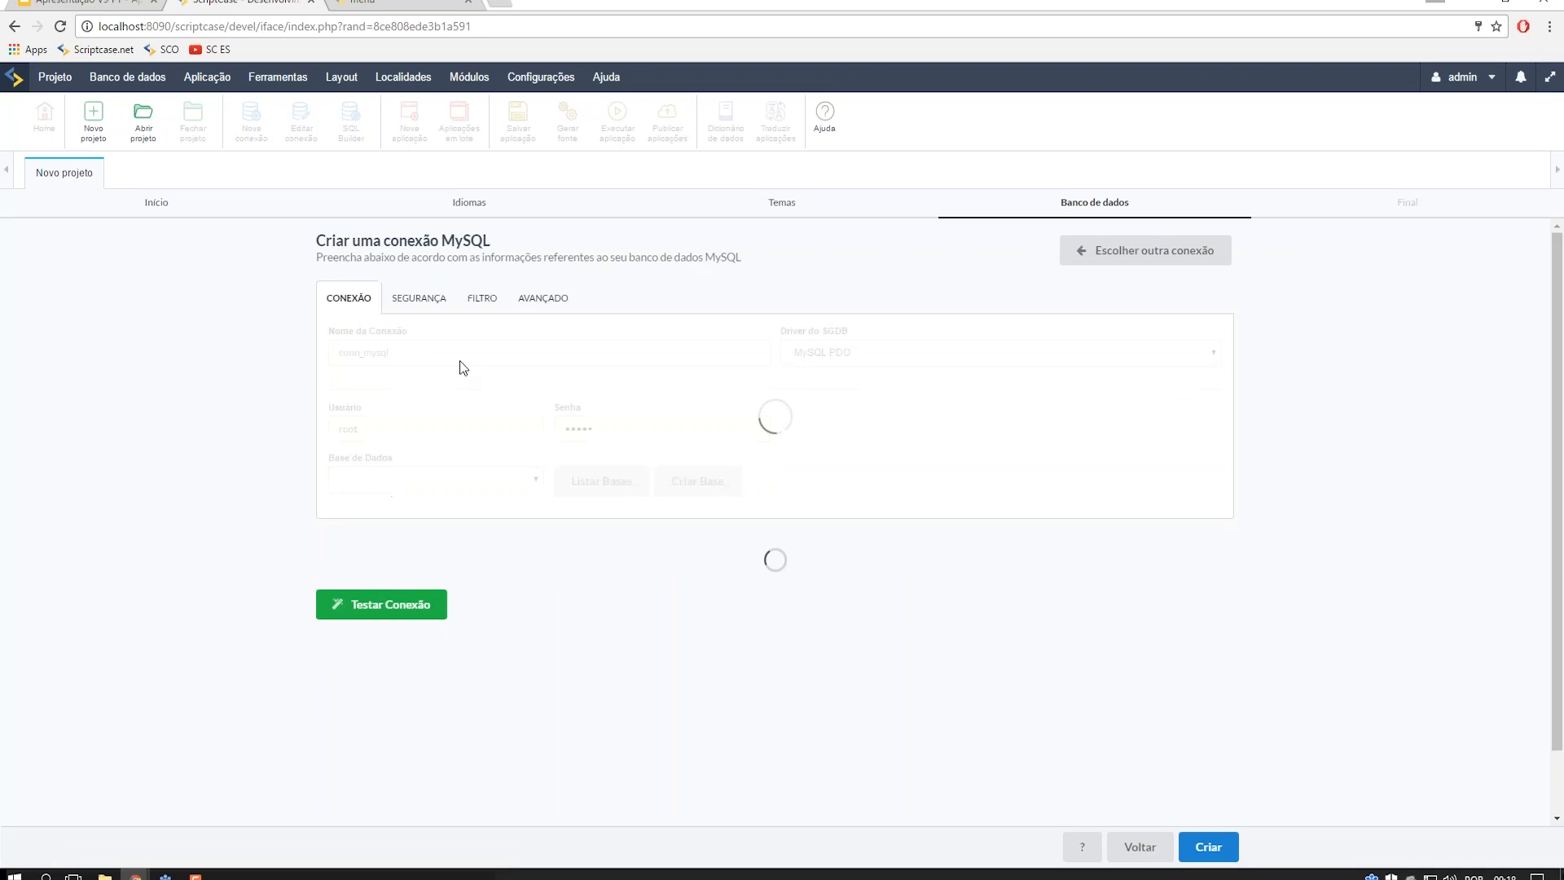
{"action": "left_click", "coordinate": [878, 360]}
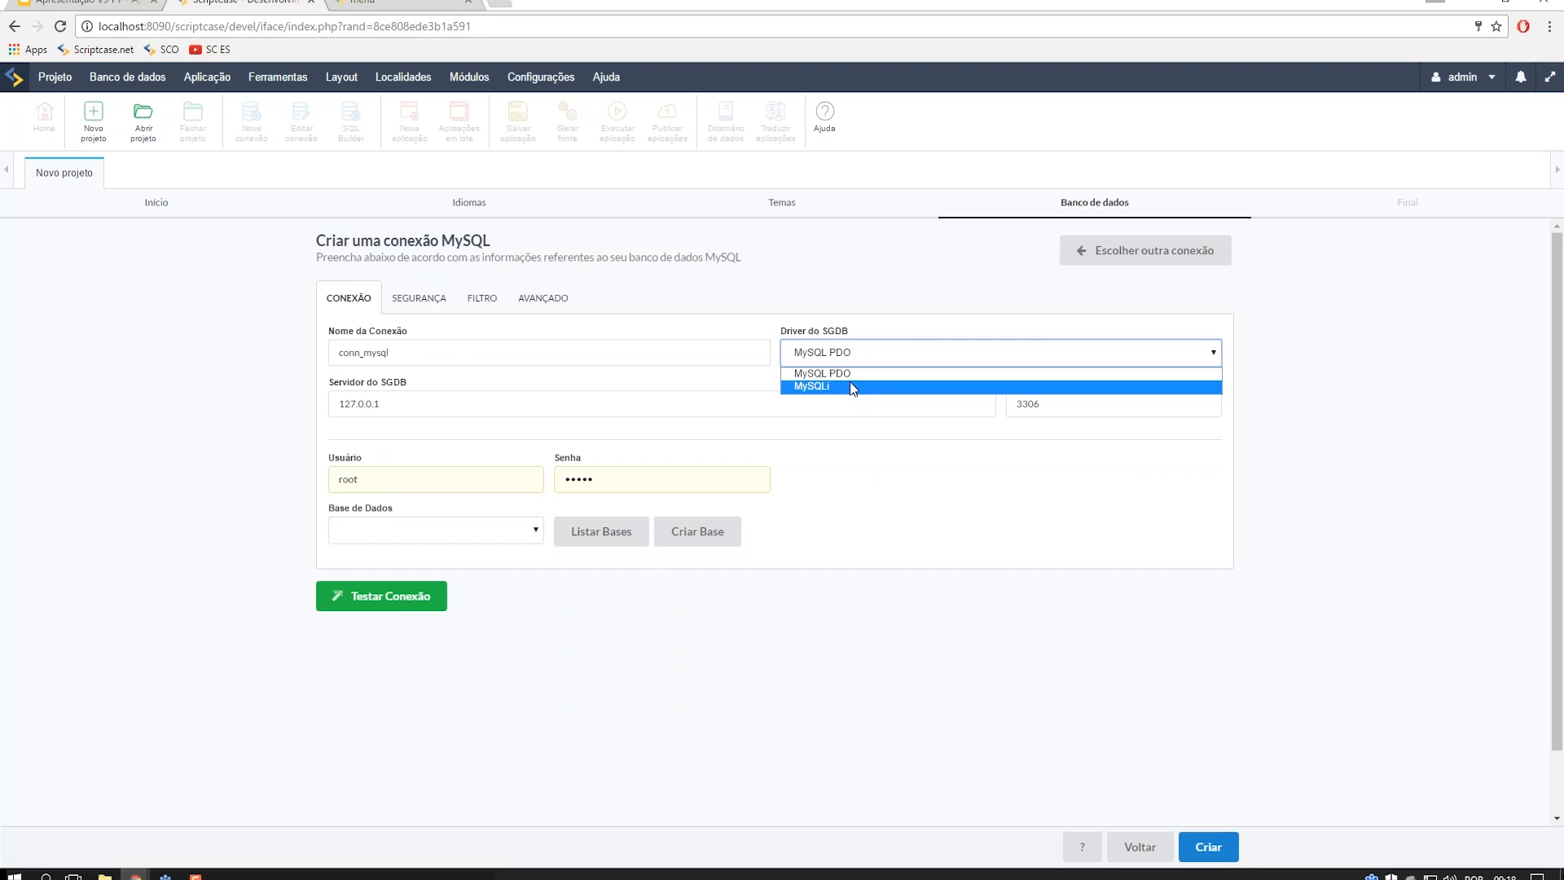
{"action": "left_click", "coordinate": [902, 499]}
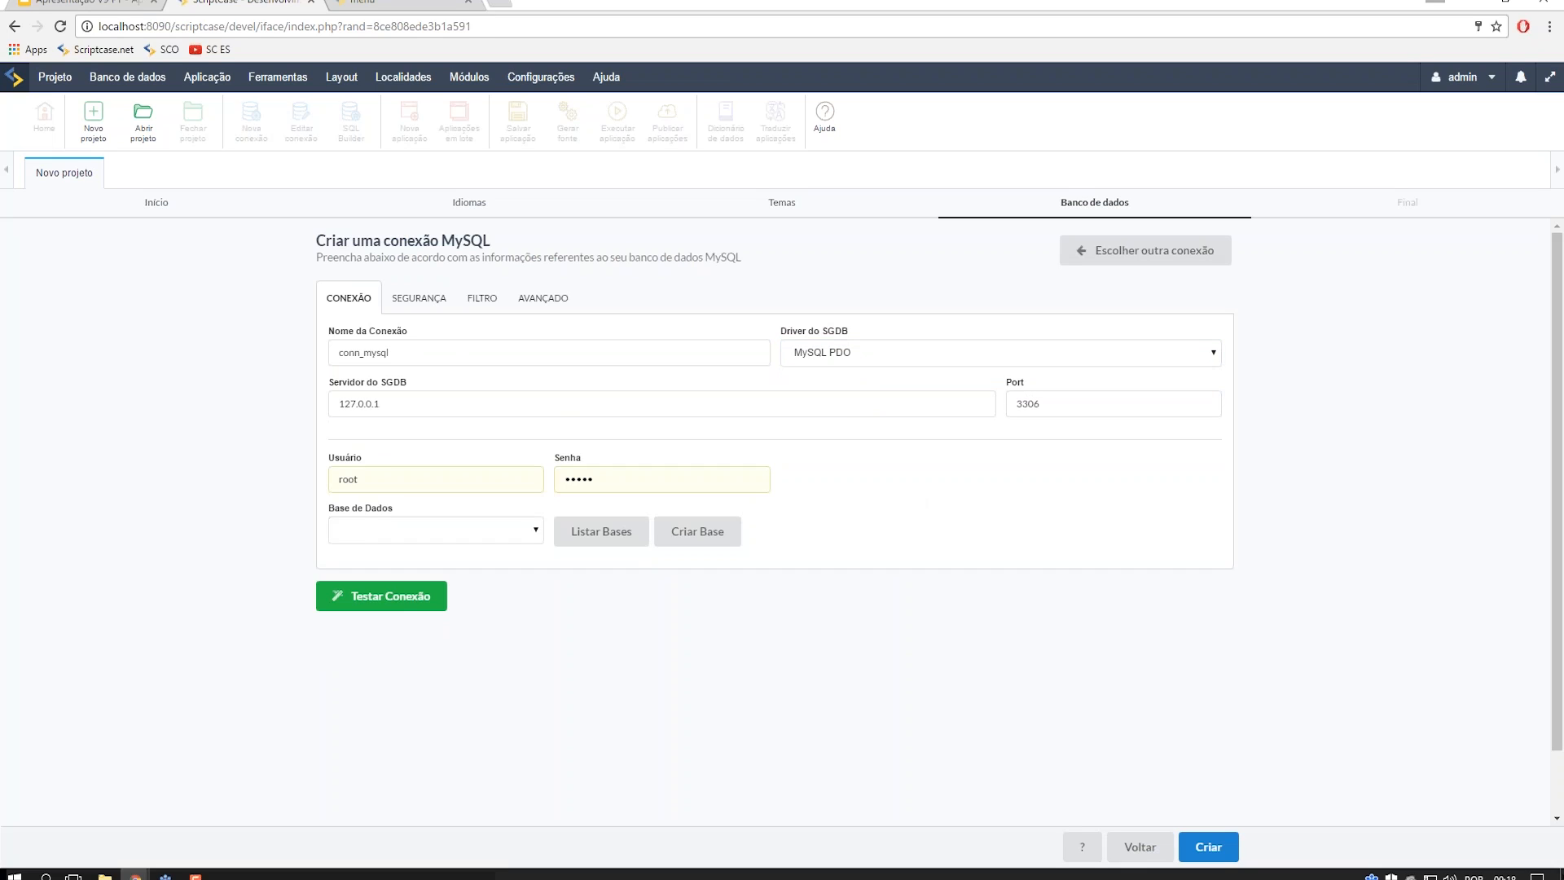
{"action": "key", "text": "Tab"}
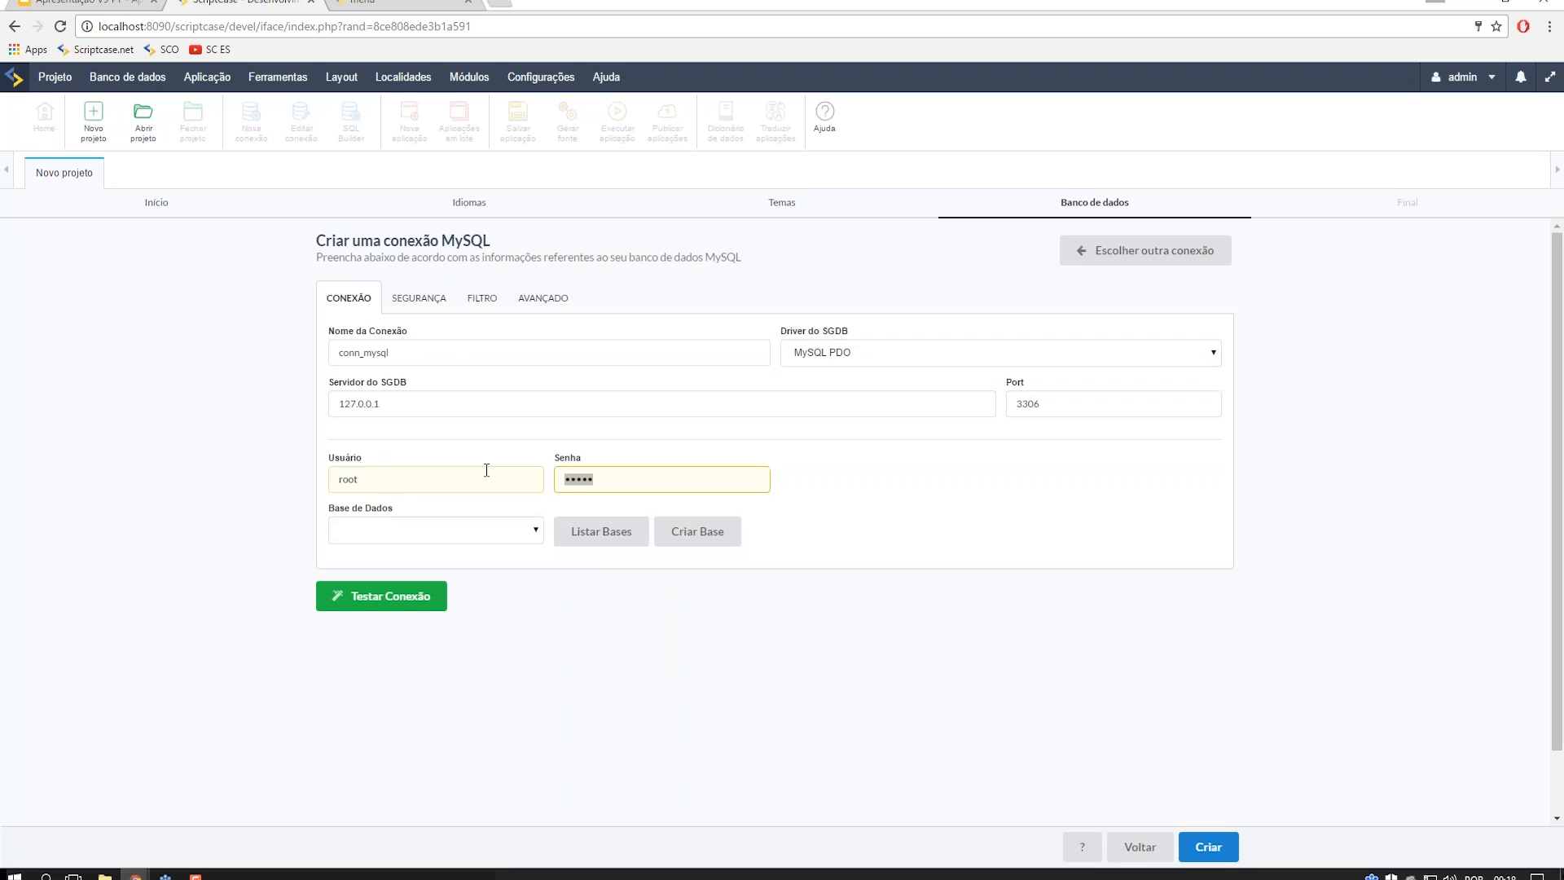
{"action": "type", "text": "123"}
{"action": "left_click", "coordinate": [414, 307]}
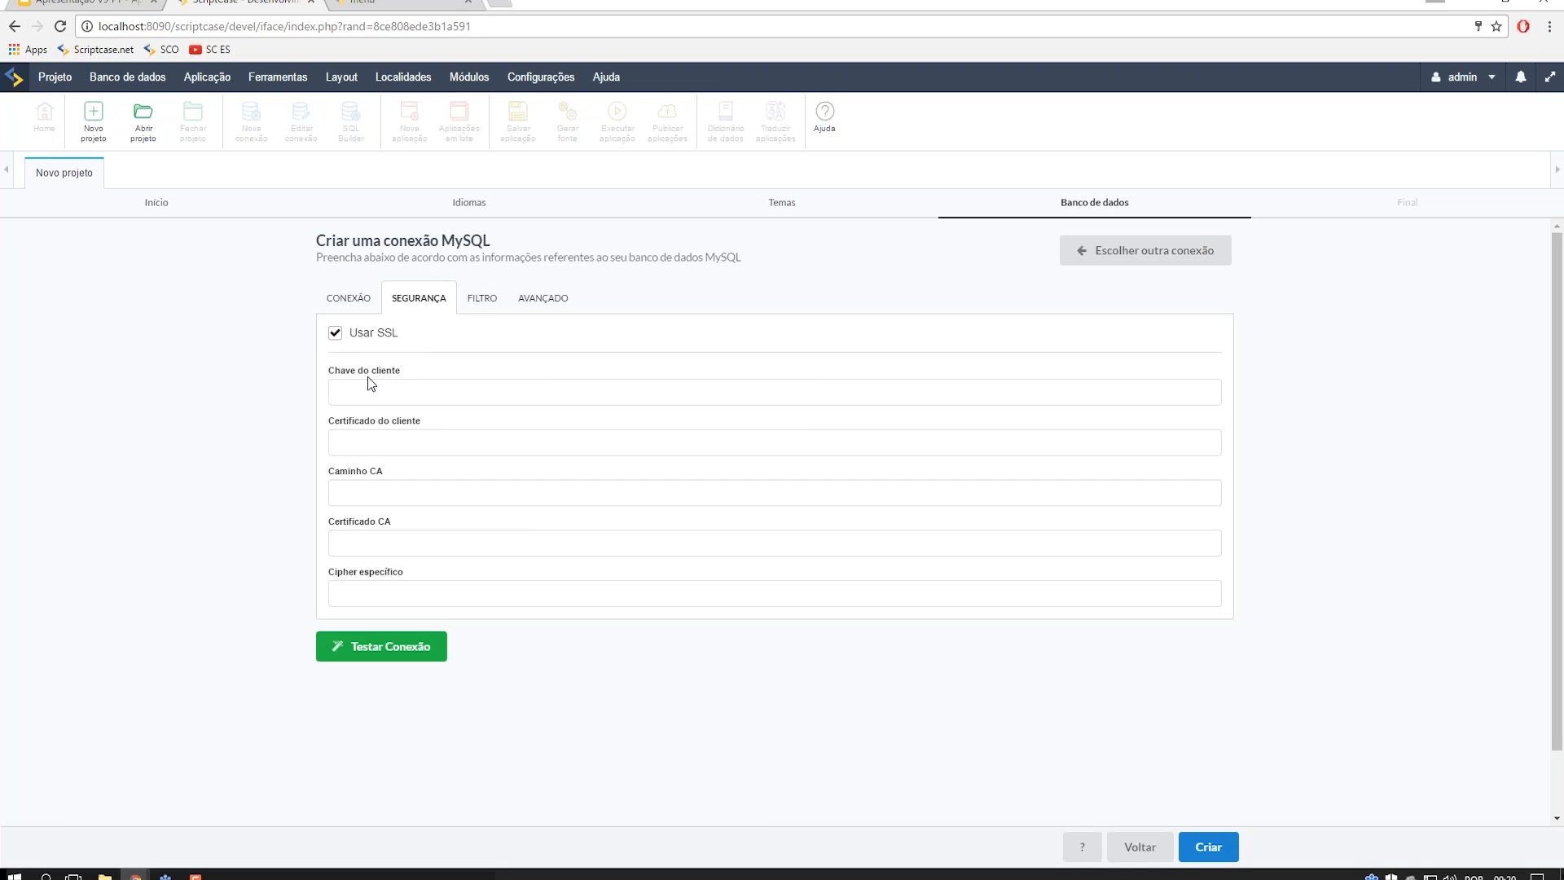
- Point the MySQL connection at samples_new and save it despite the charset and connection warnings
{"action": "left_click", "coordinate": [358, 298]}
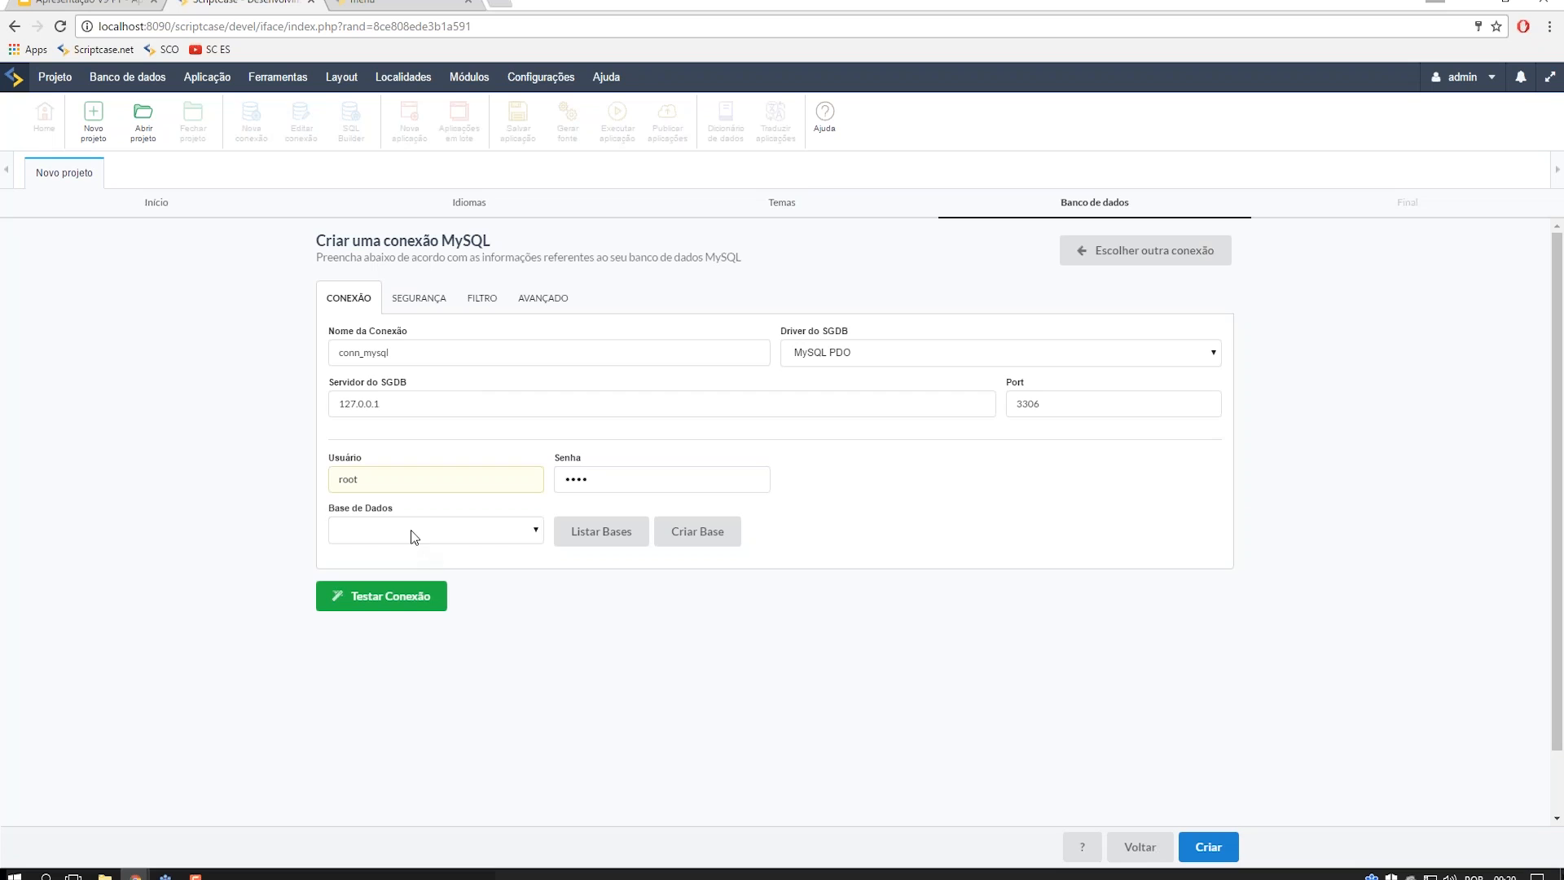
{"action": "left_click", "coordinate": [601, 531]}
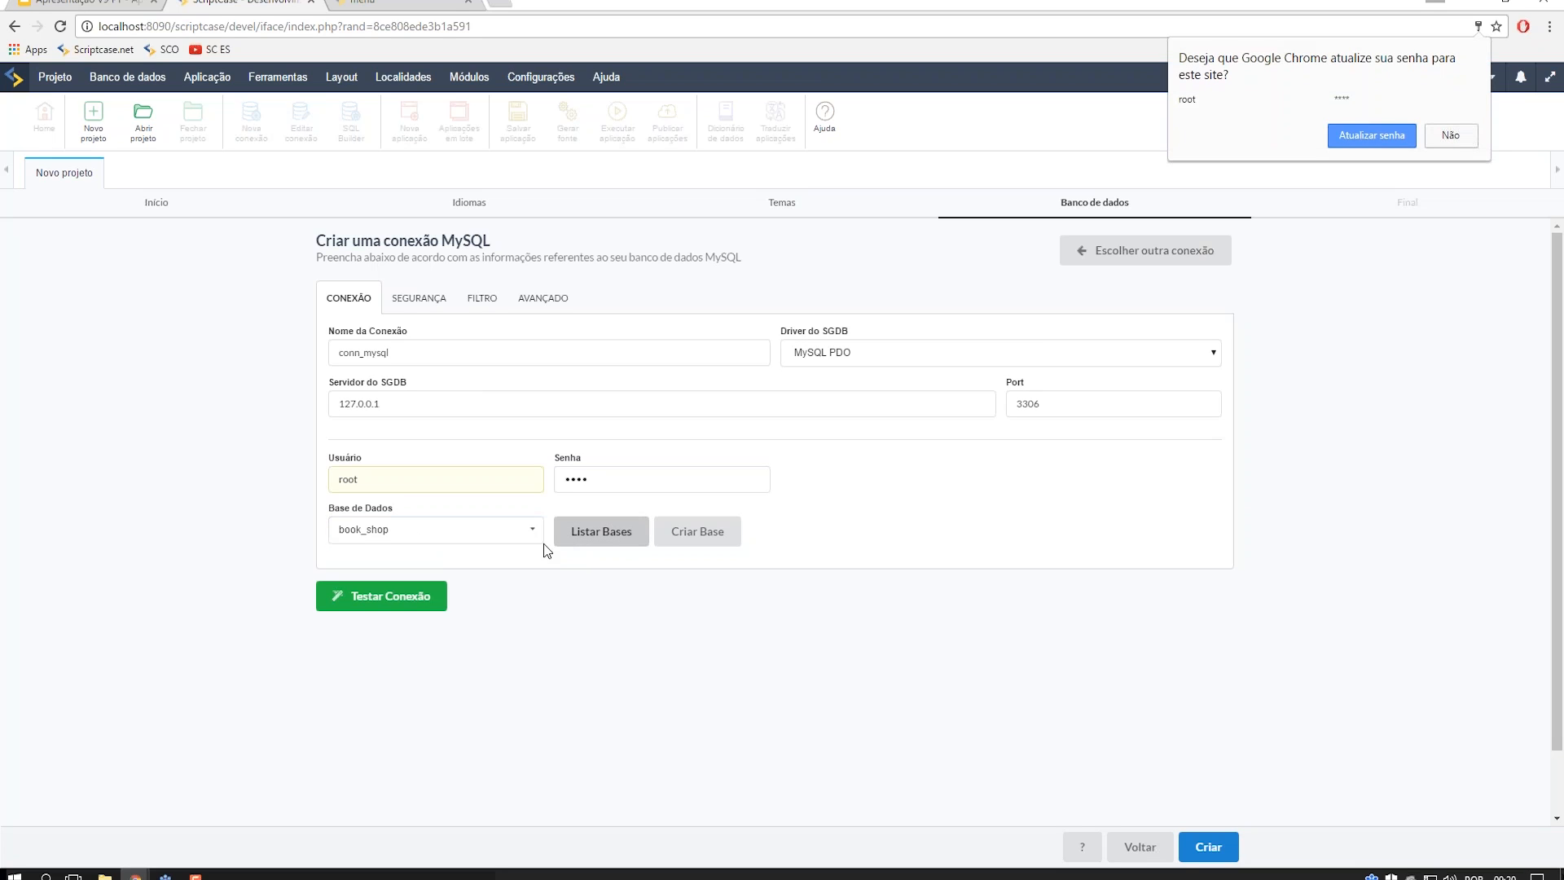
{"action": "left_click", "coordinate": [1440, 137]}
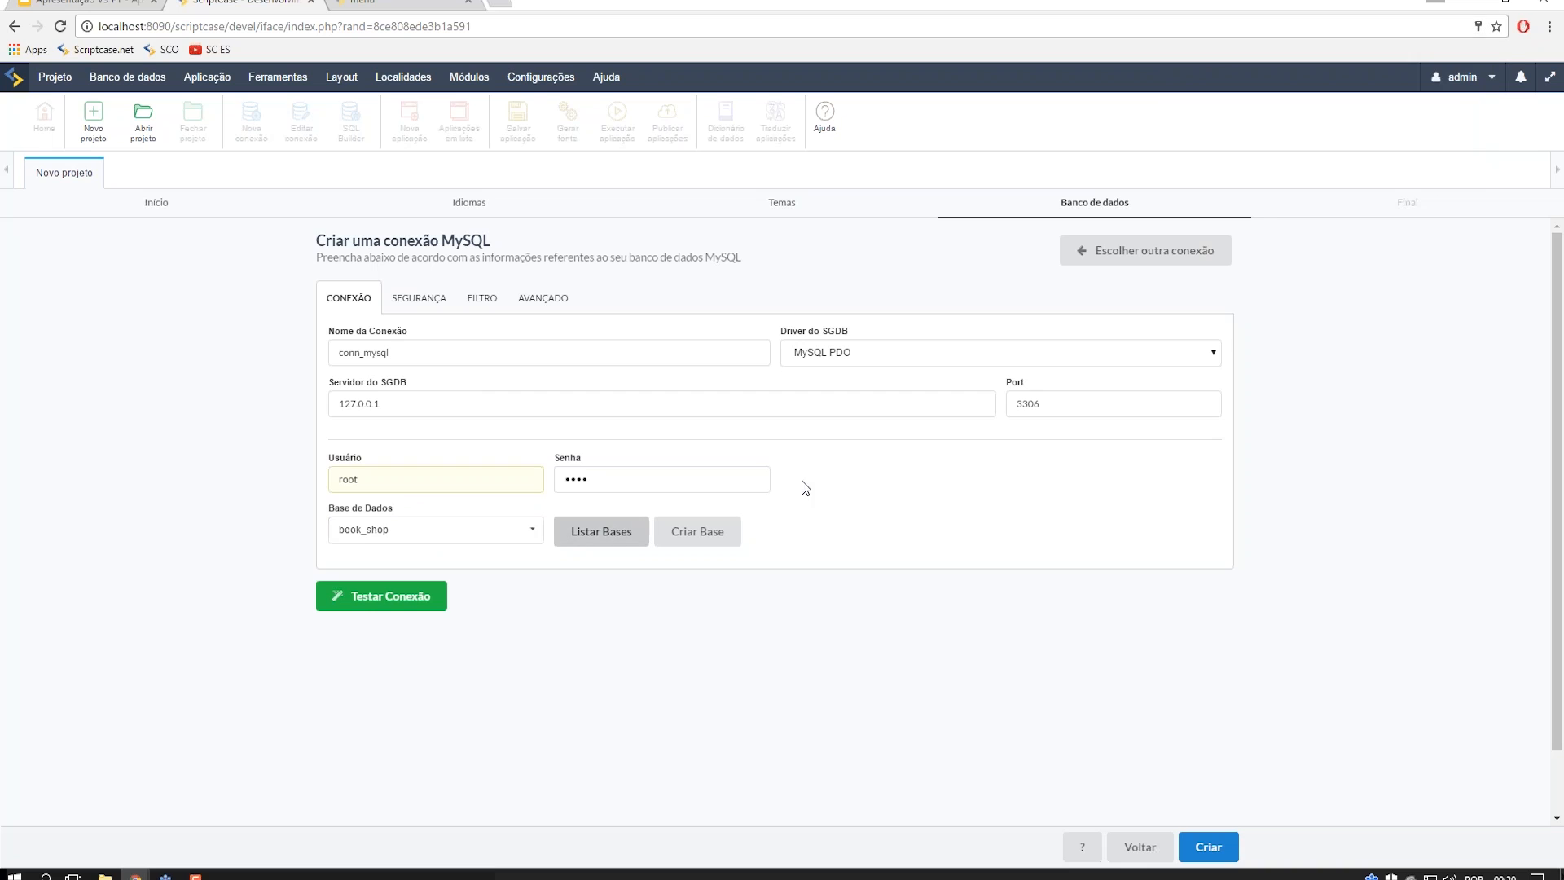
{"action": "left_click", "coordinate": [517, 535]}
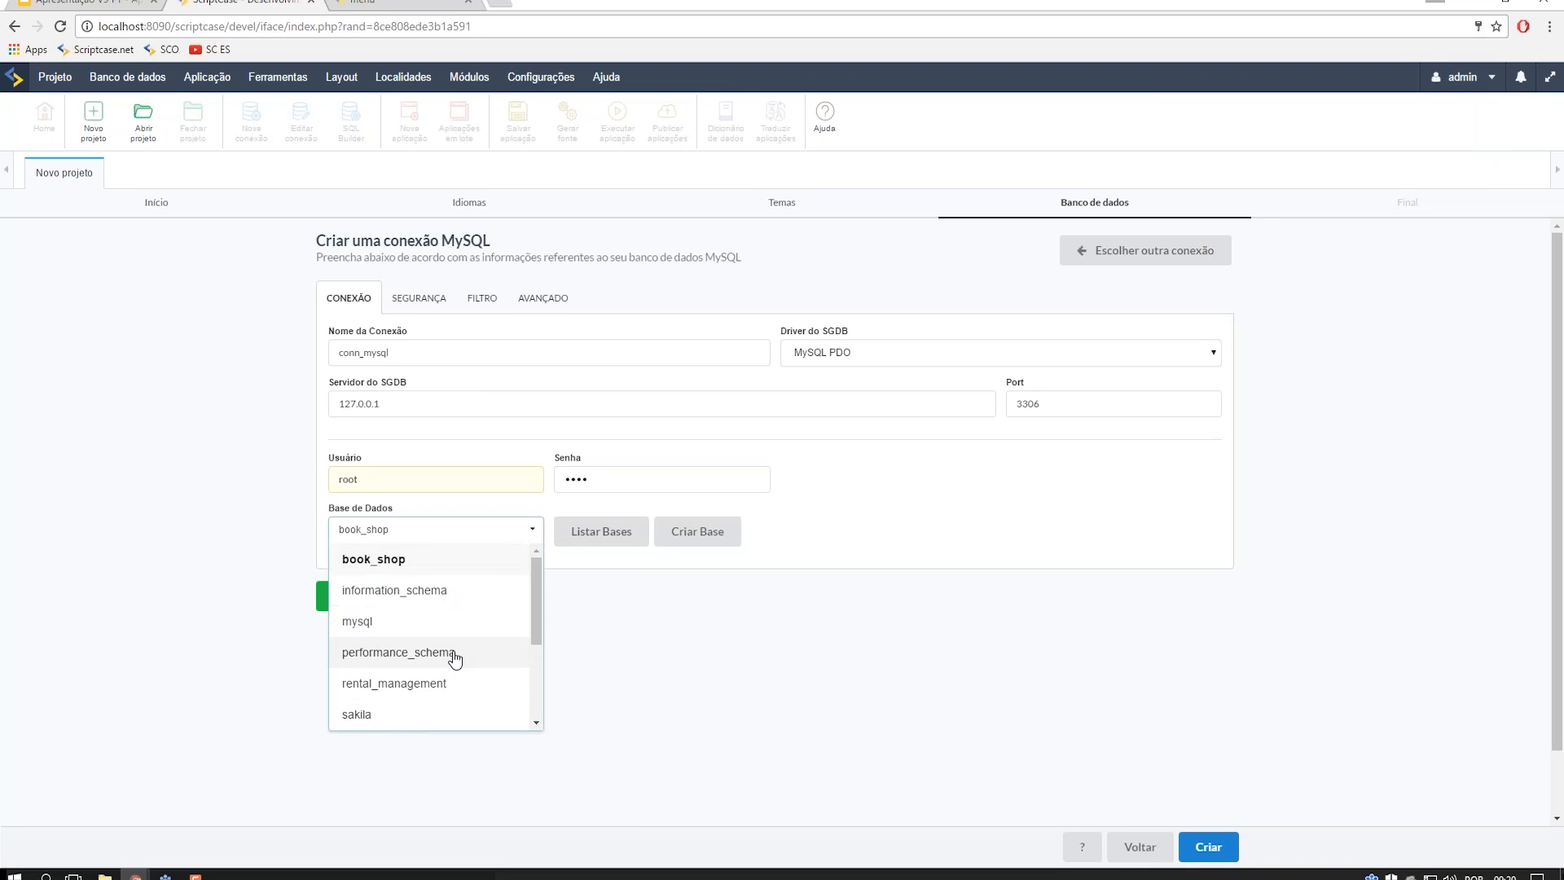
{"action": "scroll", "coordinate": [445, 652], "scroll_direction": "down", "scroll_amount": 3}
{"action": "left_click", "coordinate": [447, 597]}
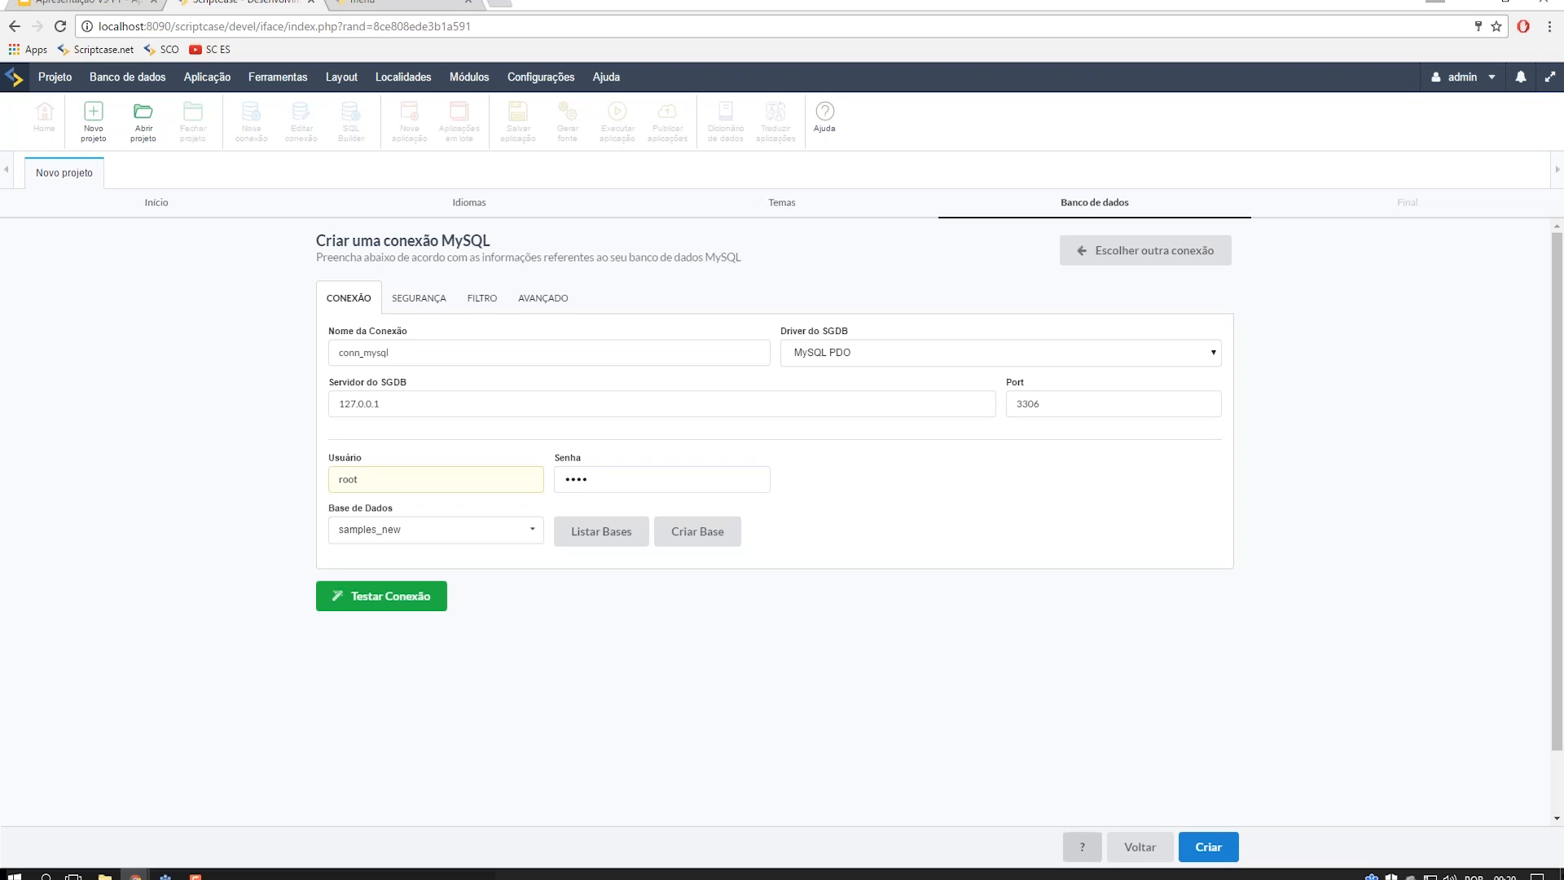
{"action": "left_click", "coordinate": [1207, 853]}
{"action": "left_click", "coordinate": [1051, 660]}
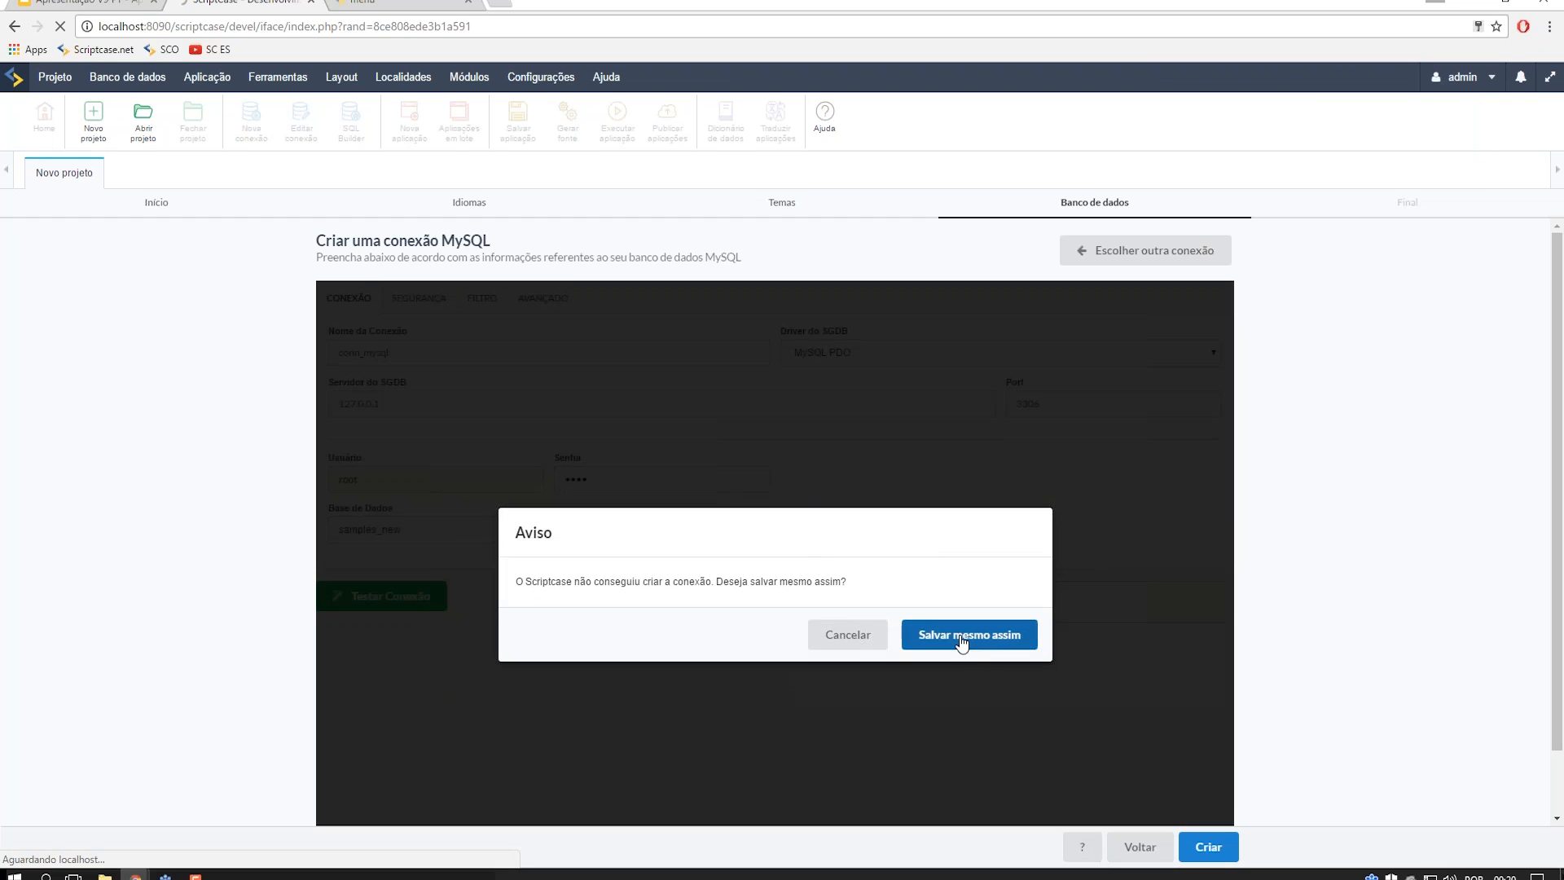
{"action": "left_click", "coordinate": [968, 643]}
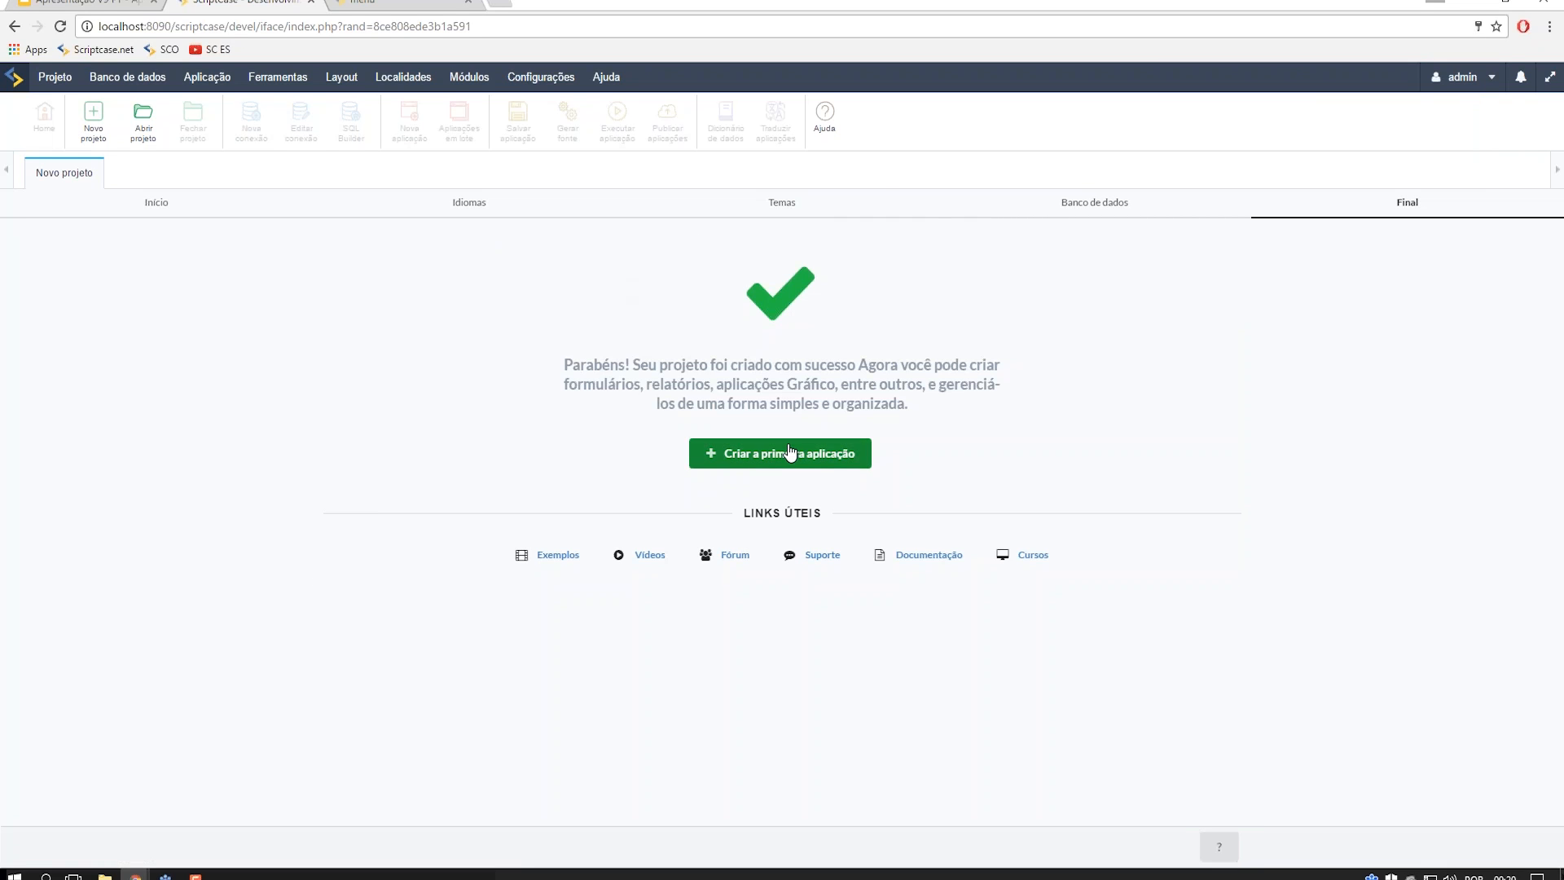
- Start the first application of projetoapresentacao to see the application types
{"action": "left_click", "coordinate": [790, 452]}
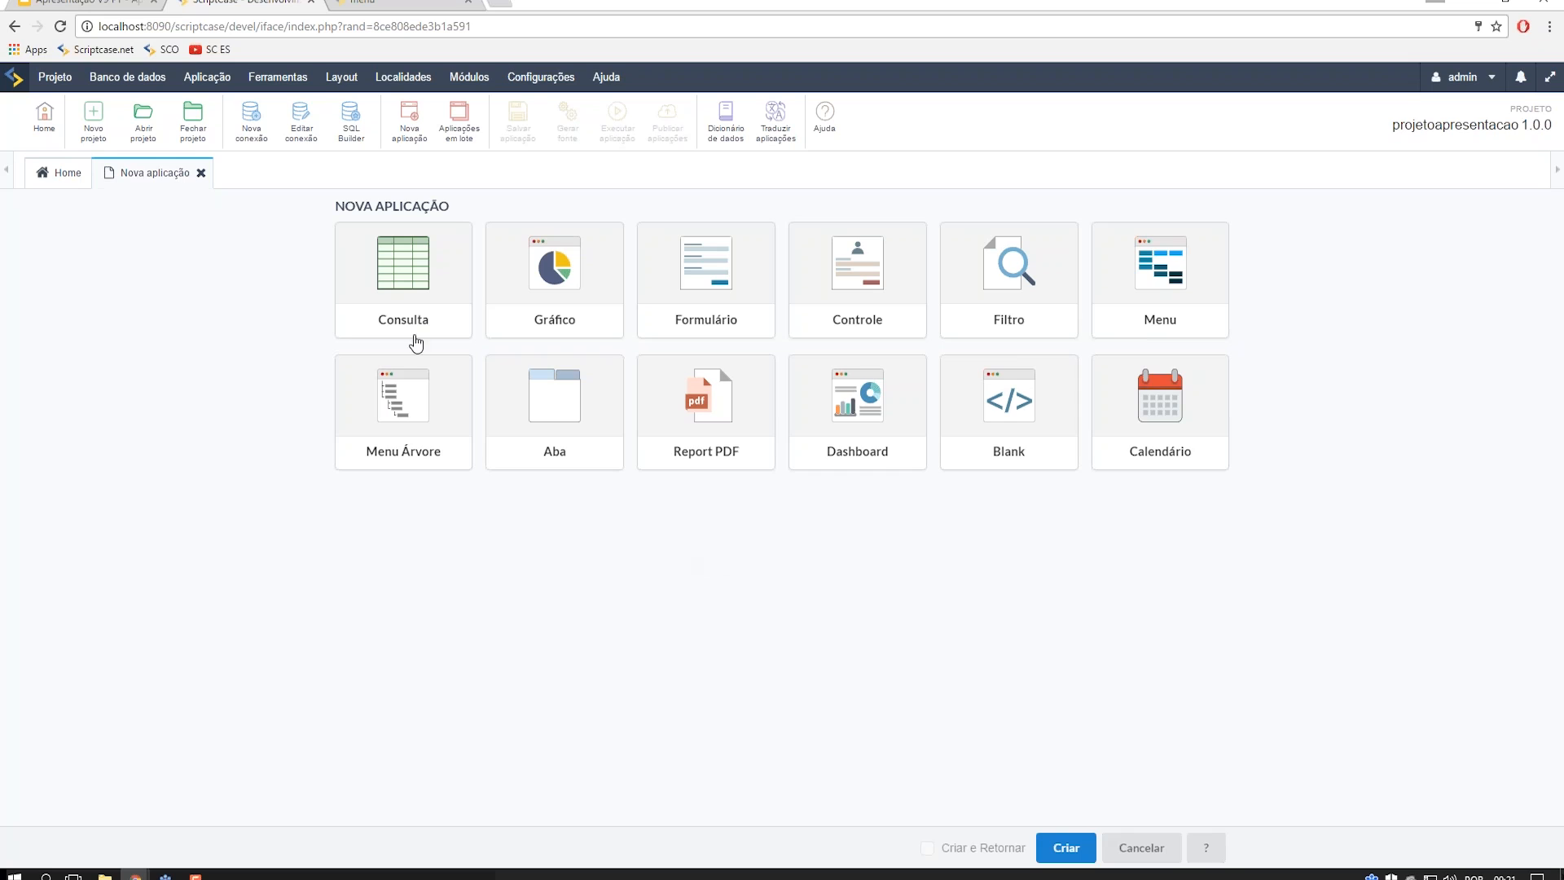
- Create a Consulta on orders and order_details, producing a SELECT inner-joined on orderid
{"action": "left_click", "coordinate": [405, 309]}
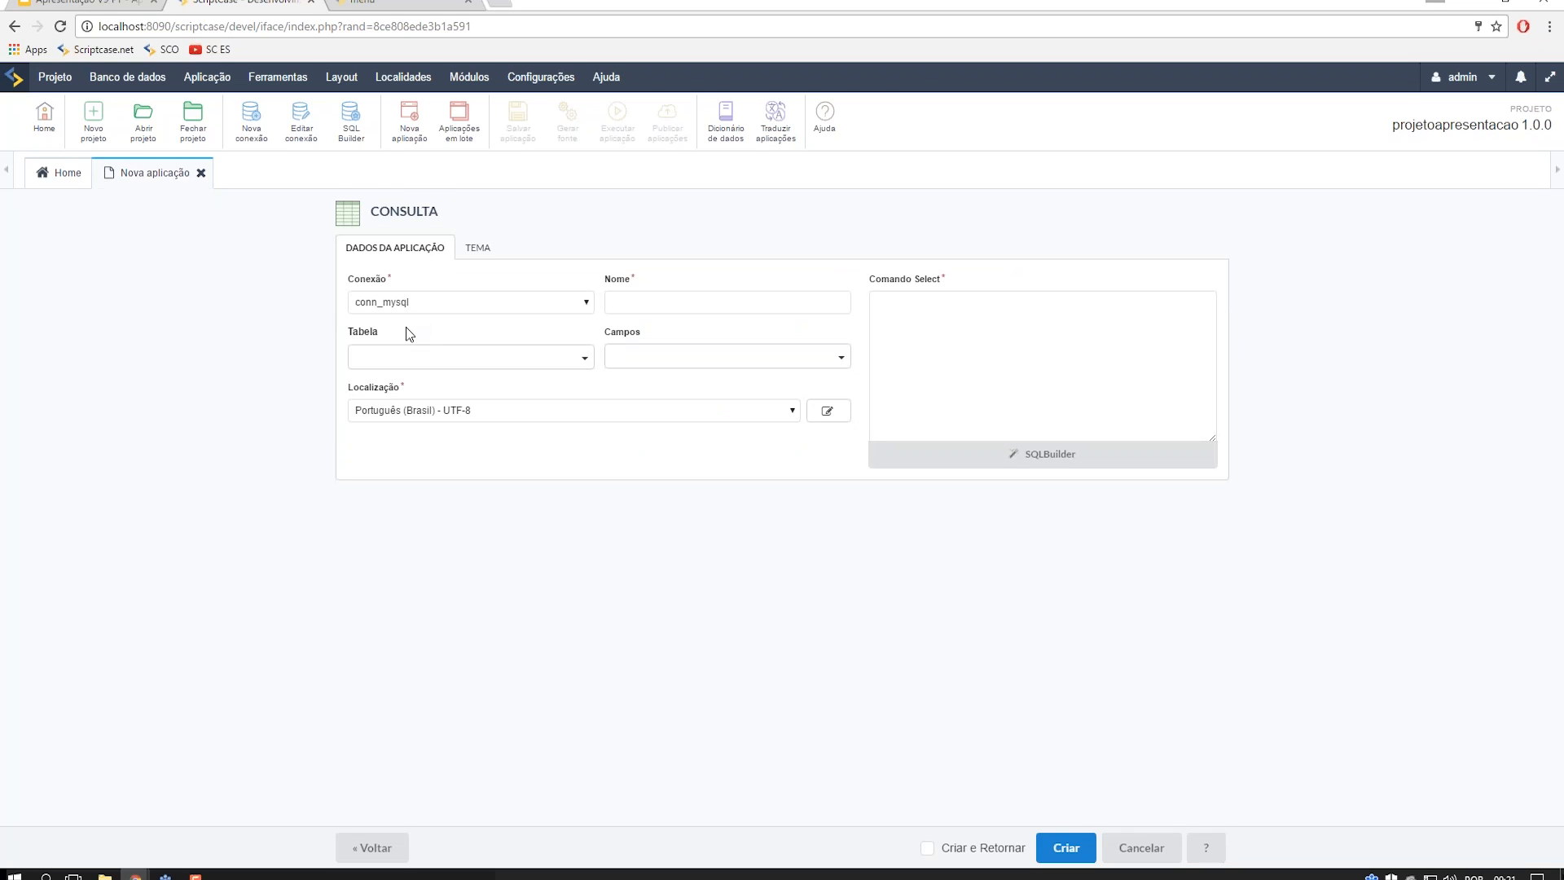
{"action": "left_click", "coordinate": [479, 358]}
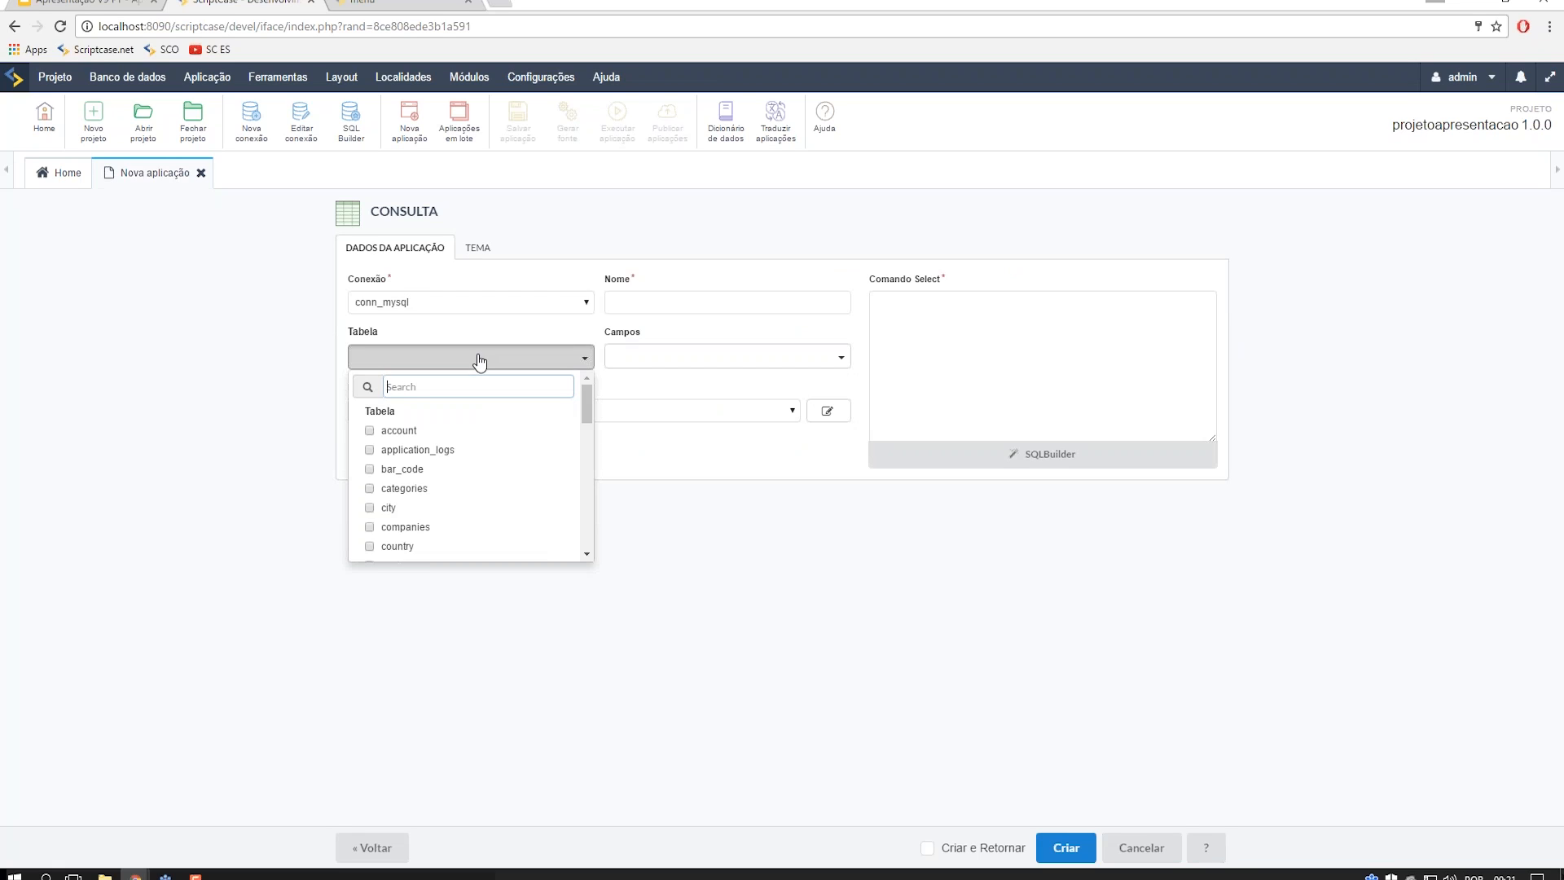
{"action": "type", "text": "or"}
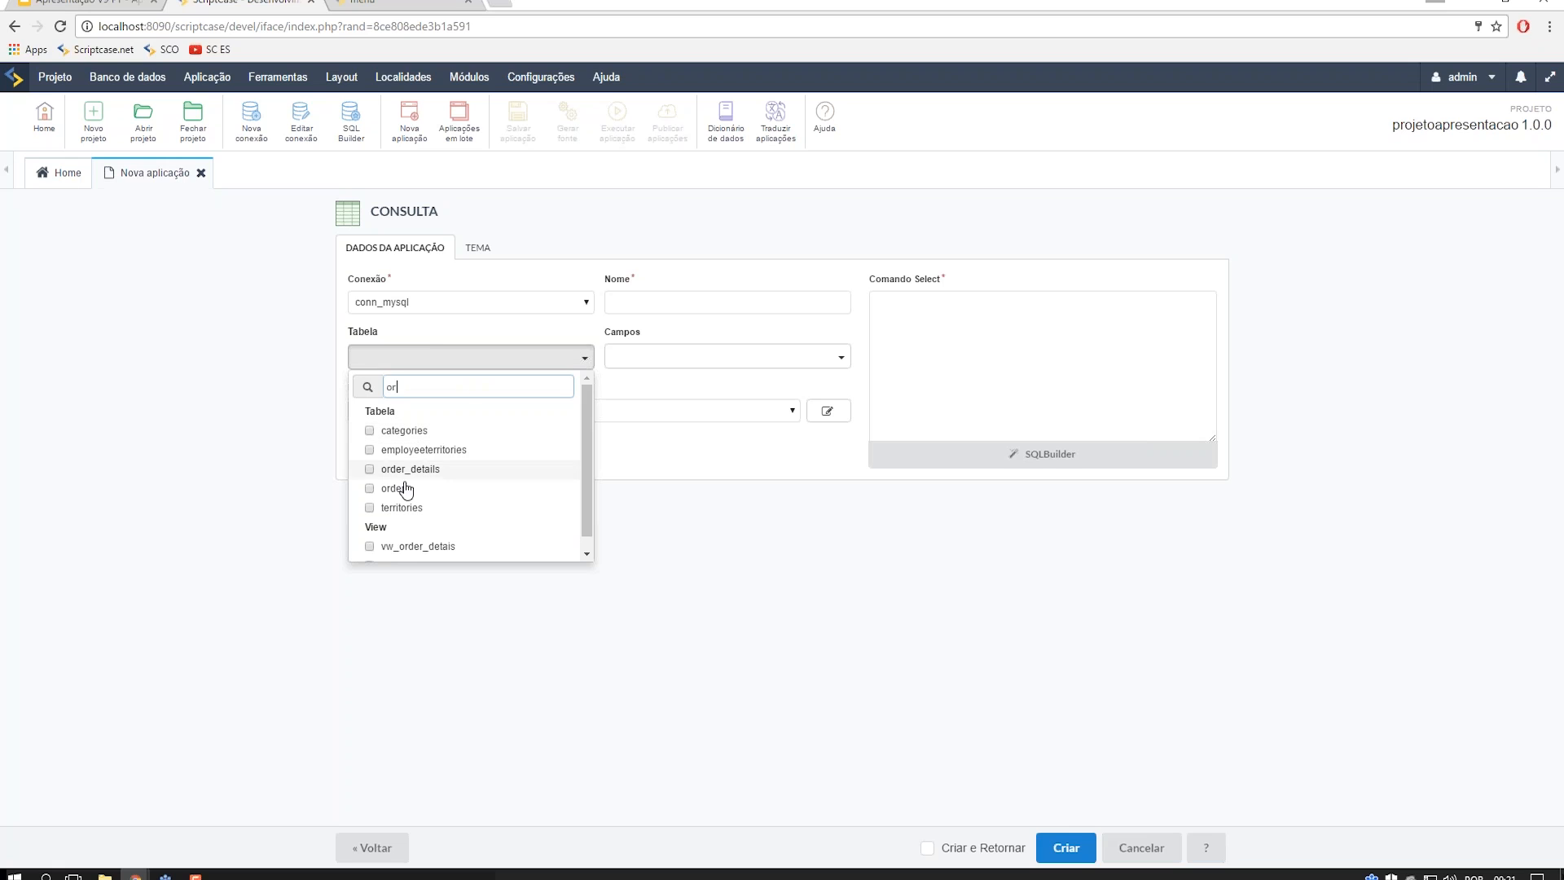
{"action": "left_click", "coordinate": [371, 471]}
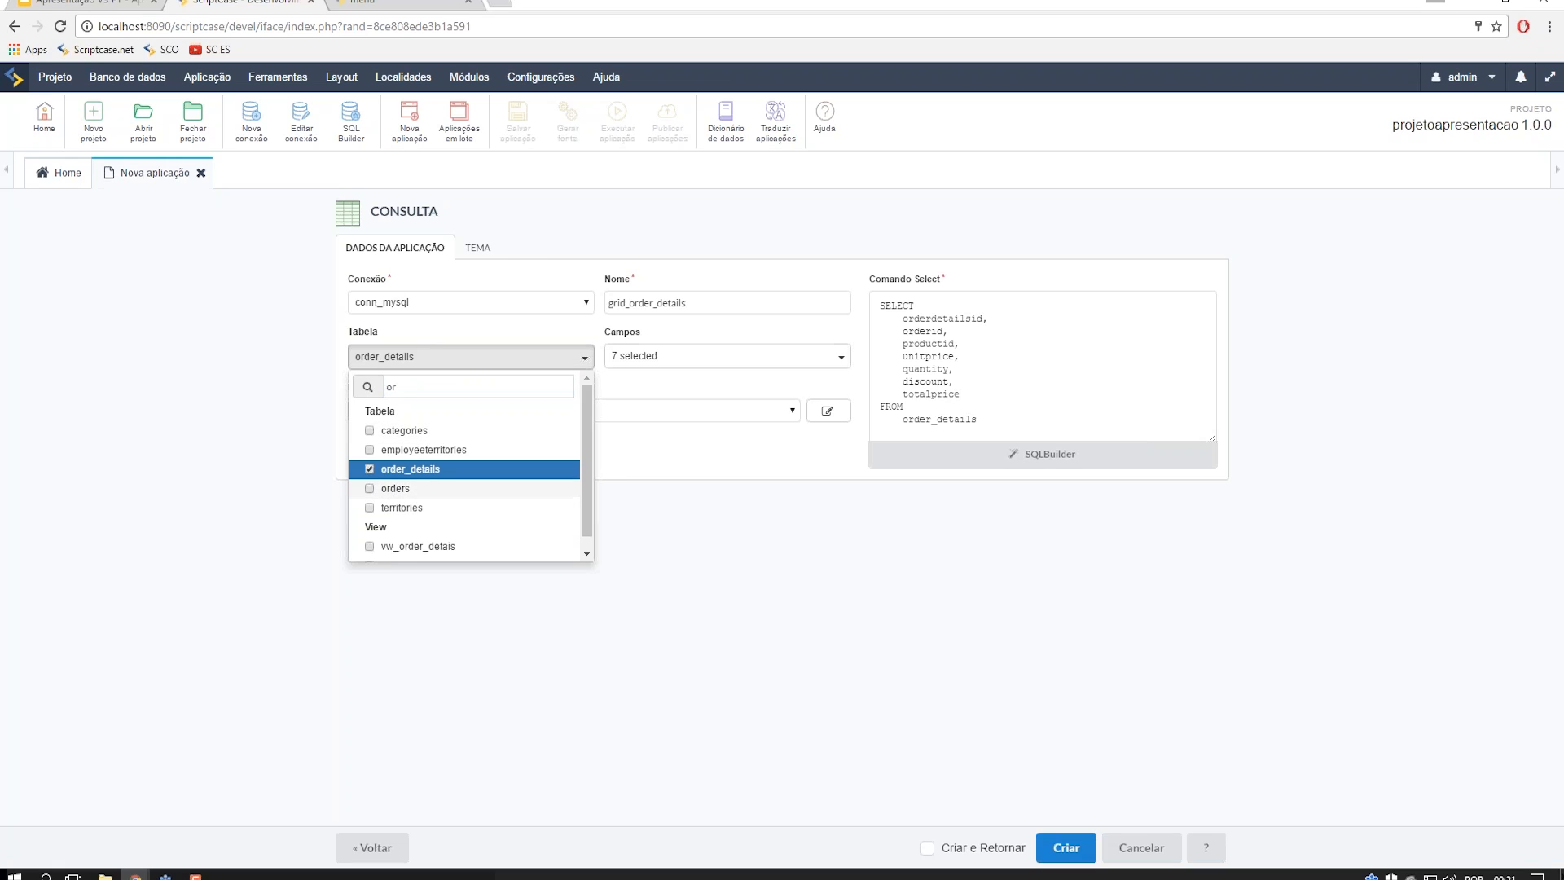
{"action": "left_click", "coordinate": [370, 488]}
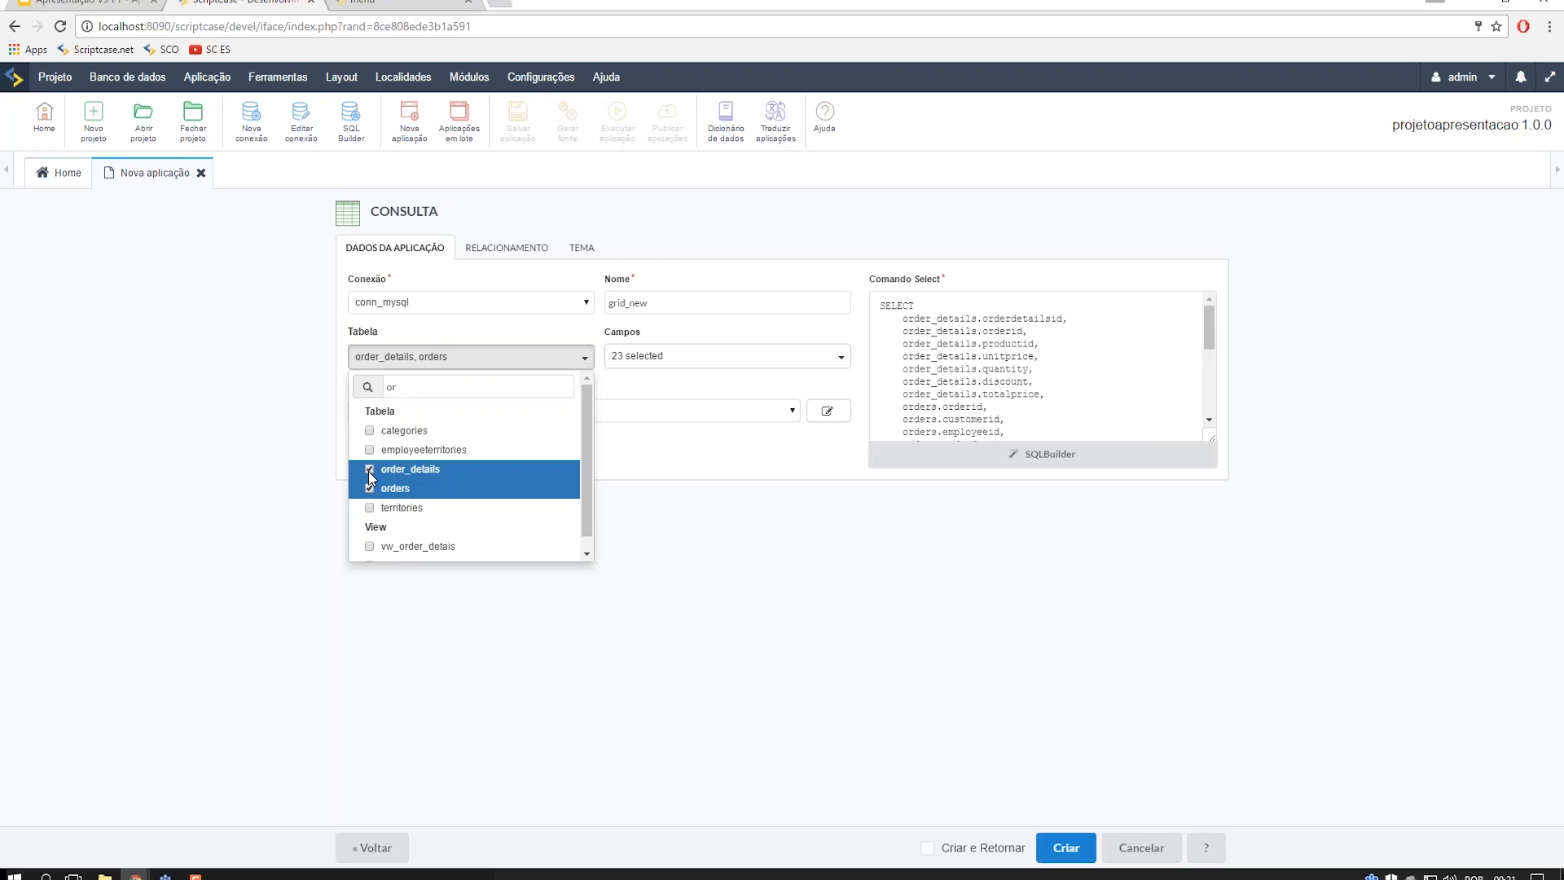
{"action": "left_click", "coordinate": [370, 470]}
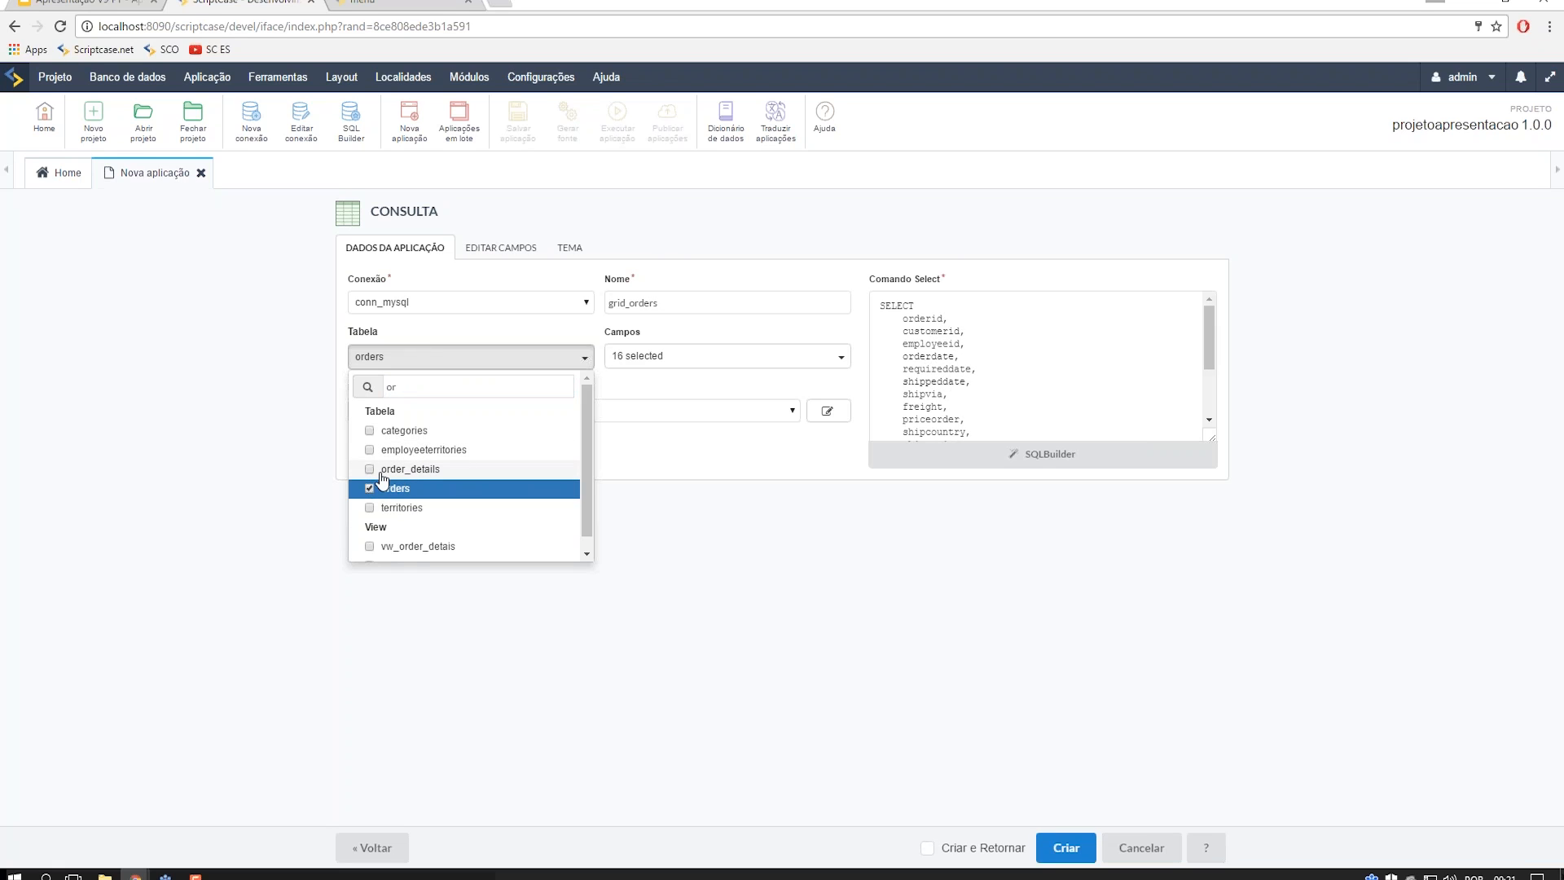
{"action": "left_click", "coordinate": [372, 474]}
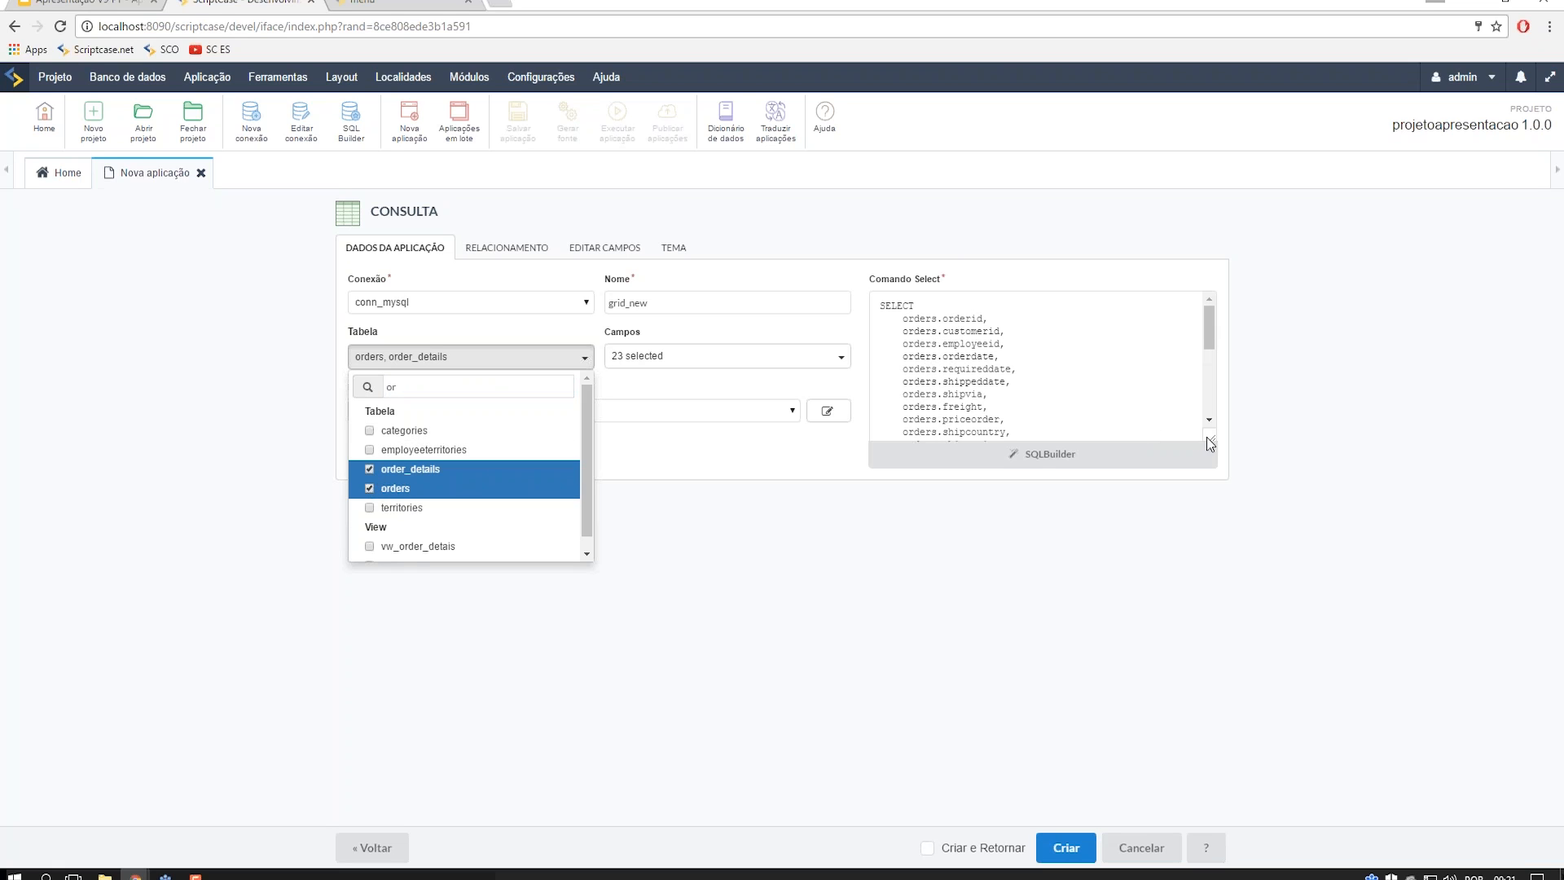
{"action": "left_click_drag", "start_coordinate": [1207, 437], "coordinate": [1237, 477]}
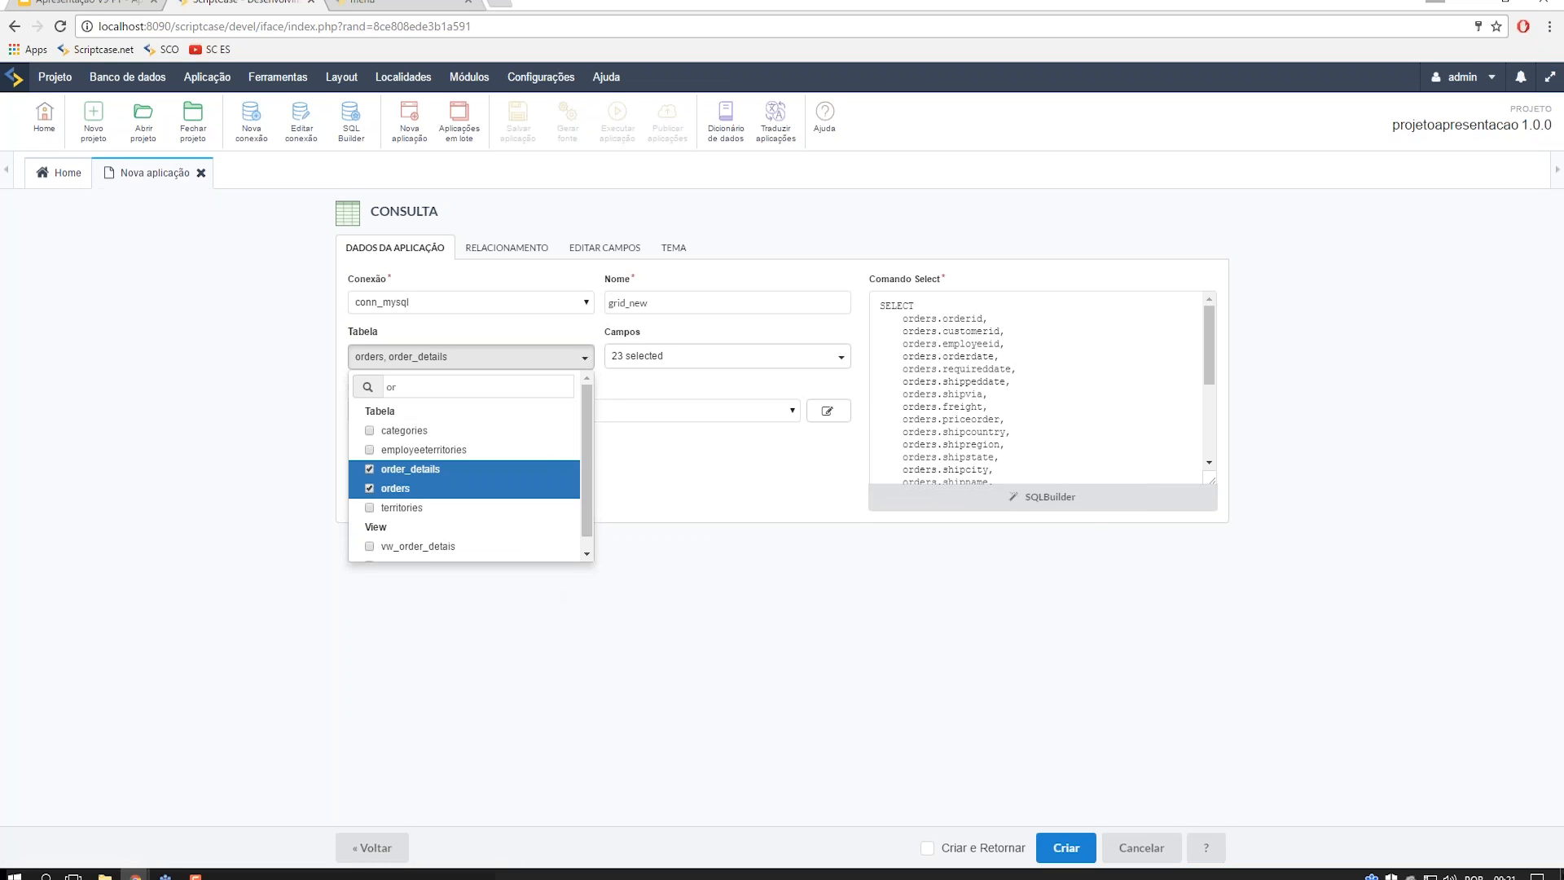
{"action": "scroll", "coordinate": [1092, 381], "scroll_direction": "down", "scroll_amount": 3}
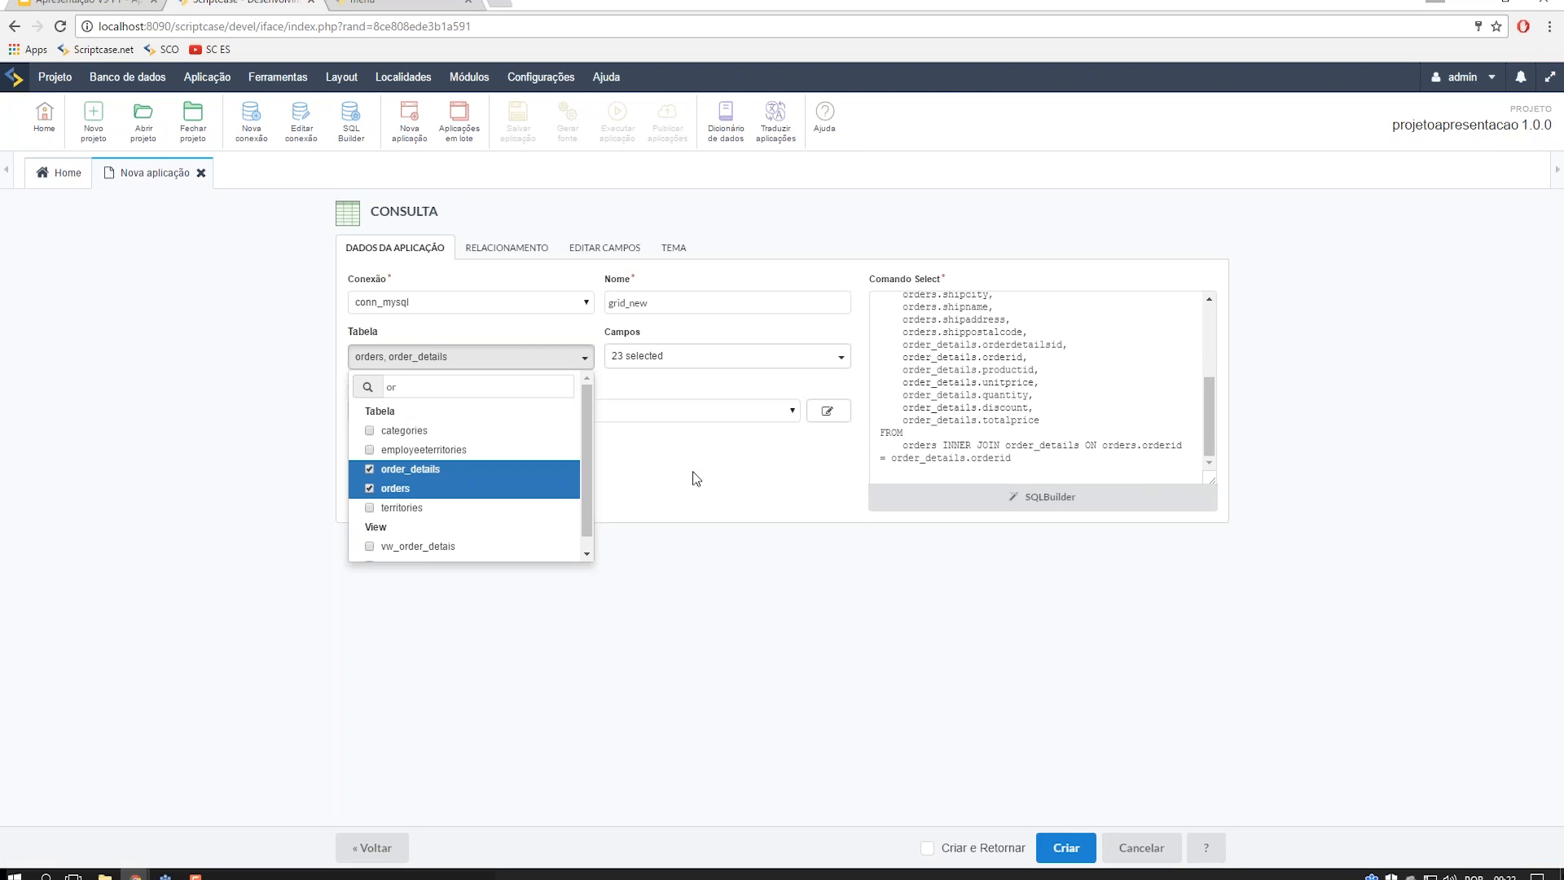
- View the orders–order_details relationship, swapping the table order and then restoring orders first
{"action": "left_click", "coordinate": [635, 407]}
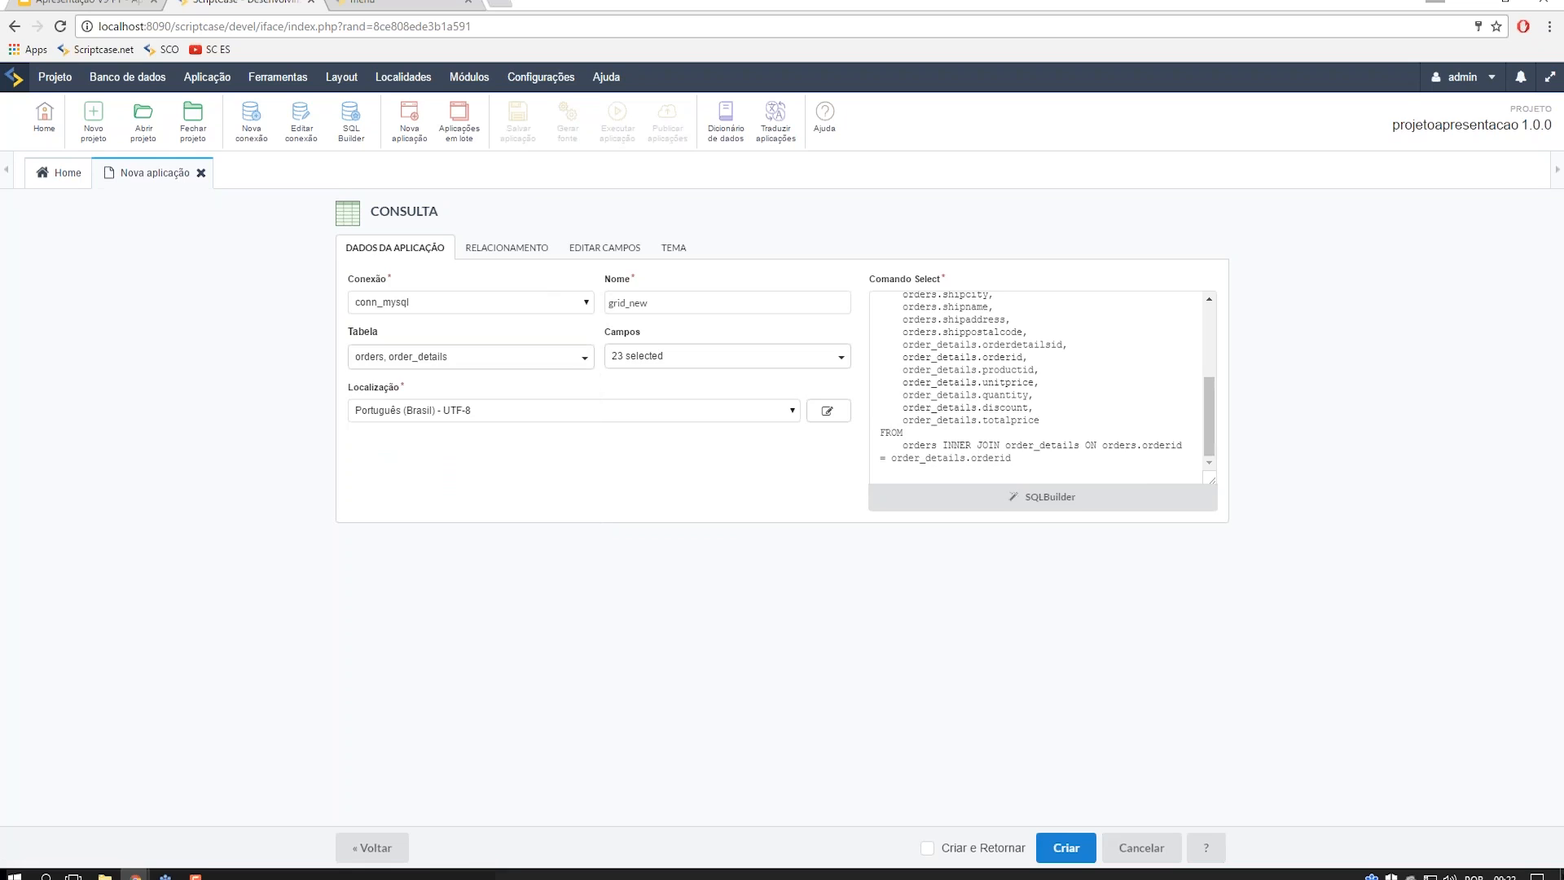
{"action": "left_click", "coordinate": [506, 247]}
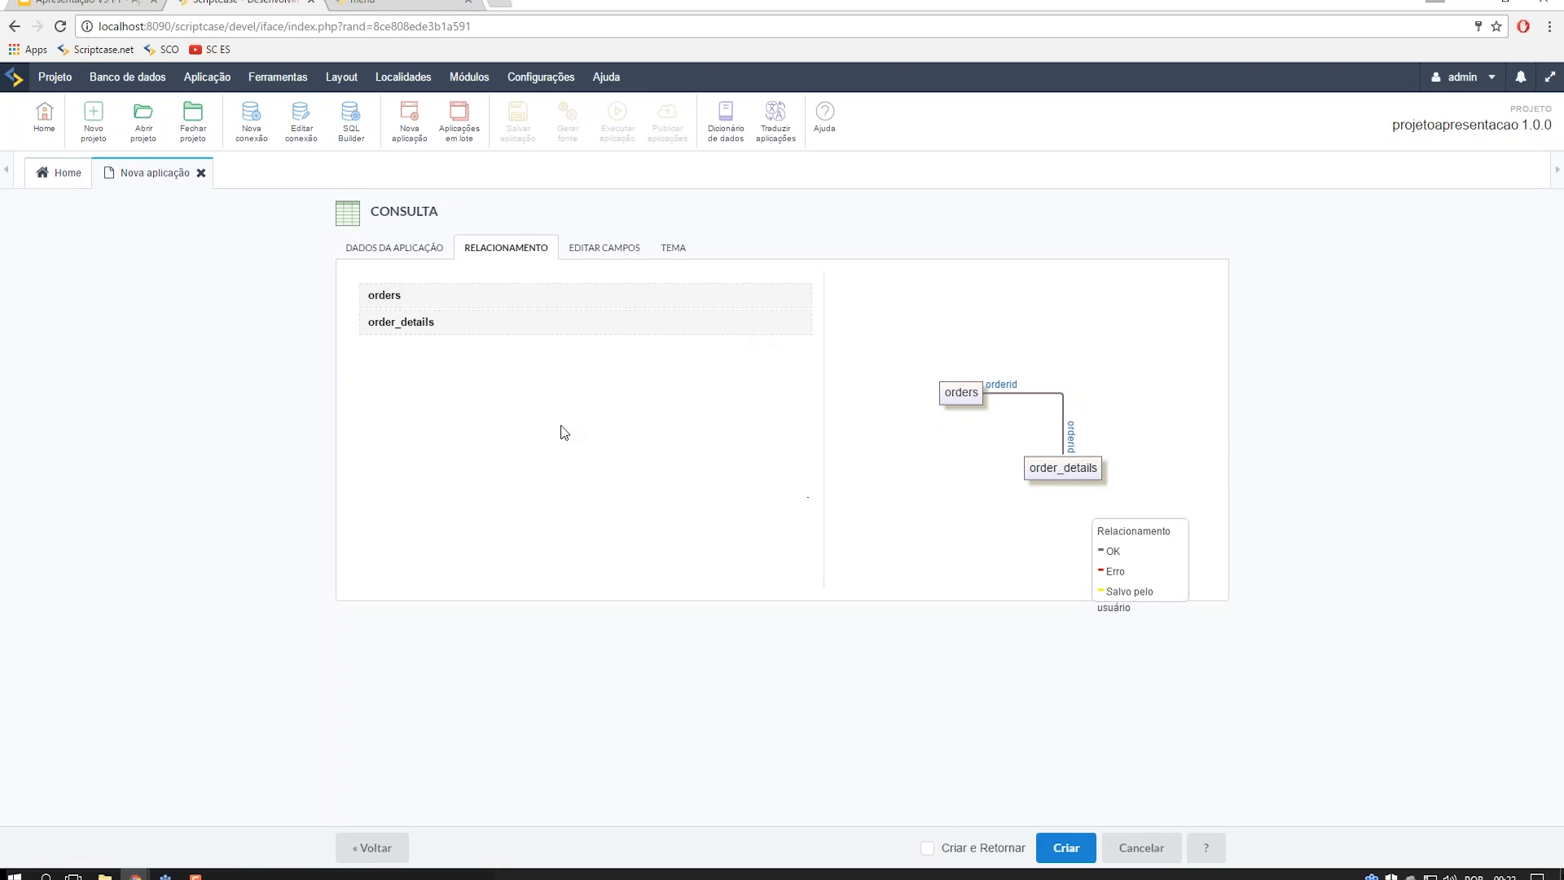
{"action": "left_click_drag", "start_coordinate": [471, 297], "coordinate": [481, 331]}
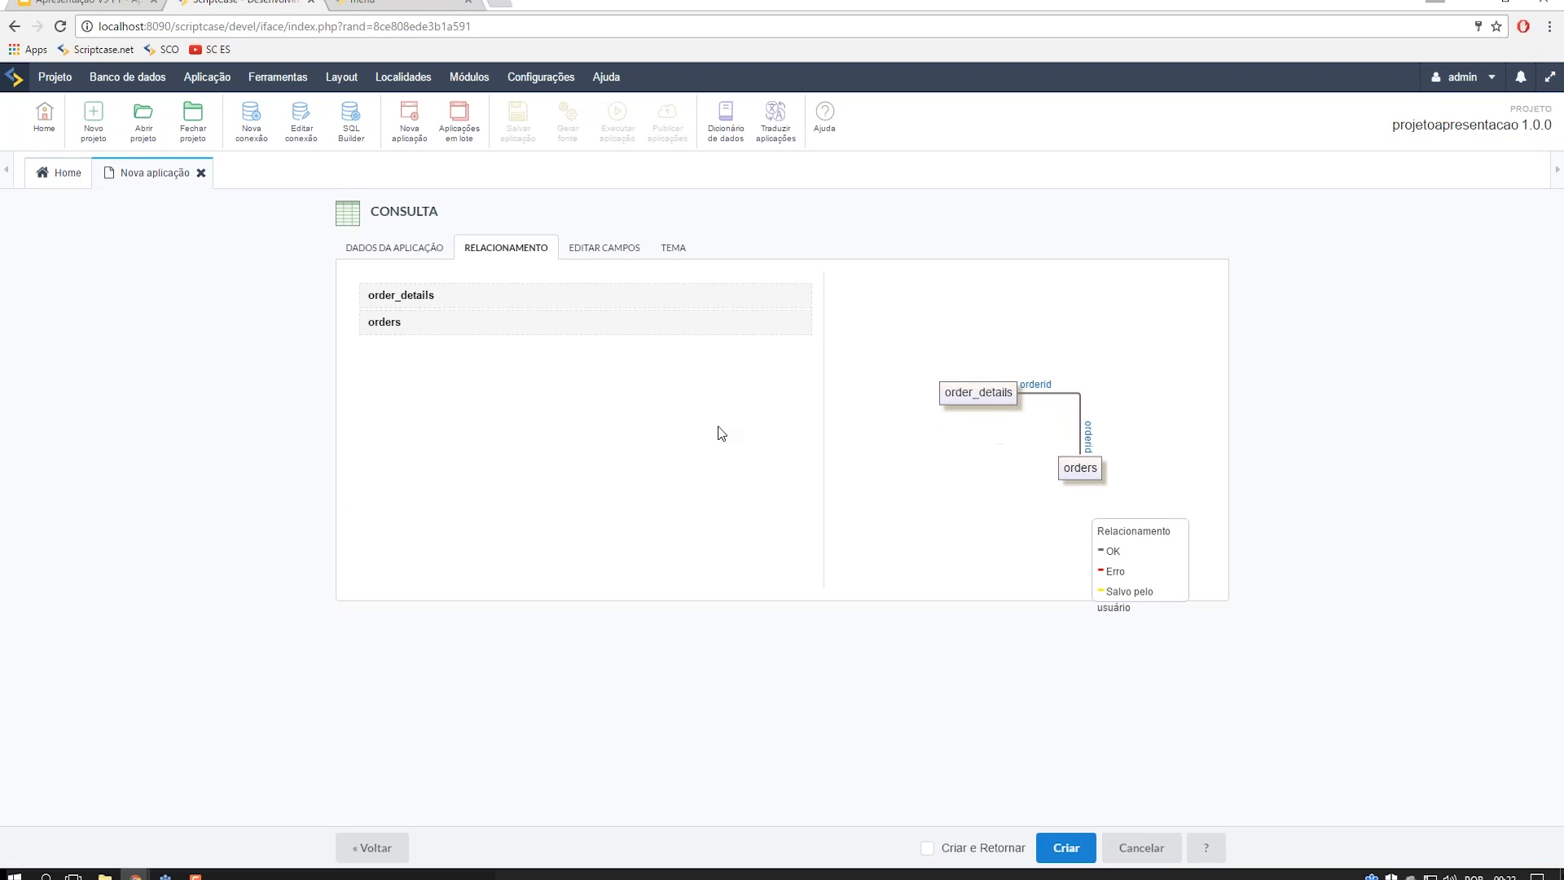
{"action": "left_click_drag", "start_coordinate": [483, 325], "coordinate": [475, 290]}
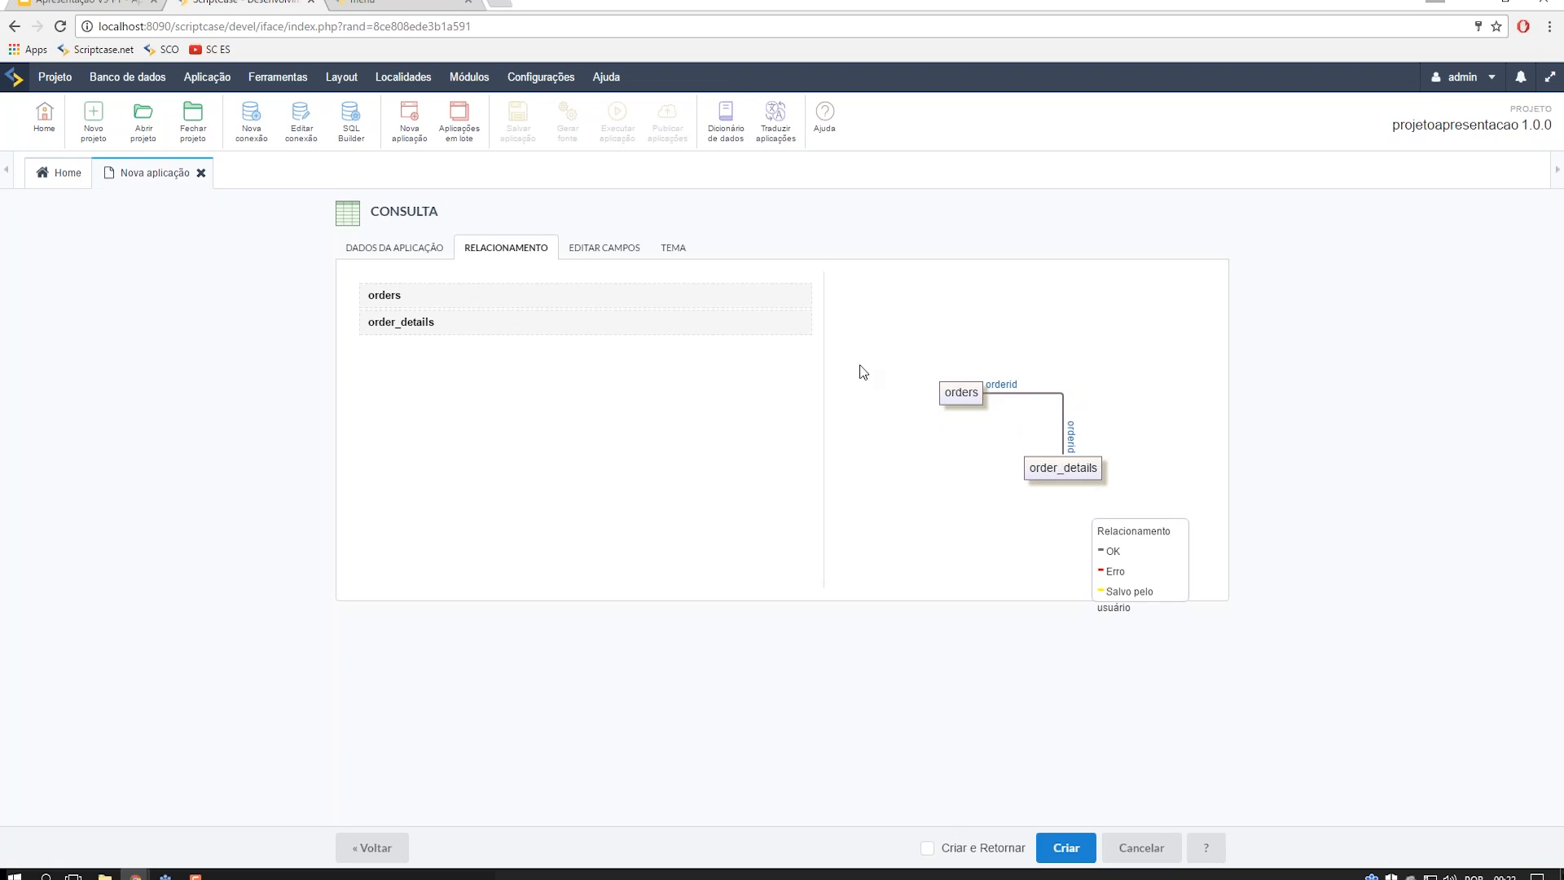
{"action": "left_click", "coordinate": [541, 77]}
- Search Google for gojs, open the GoJS pricing page, then return to the Scriptcase Lottery tab
{"action": "key", "text": "ctrl+t"}
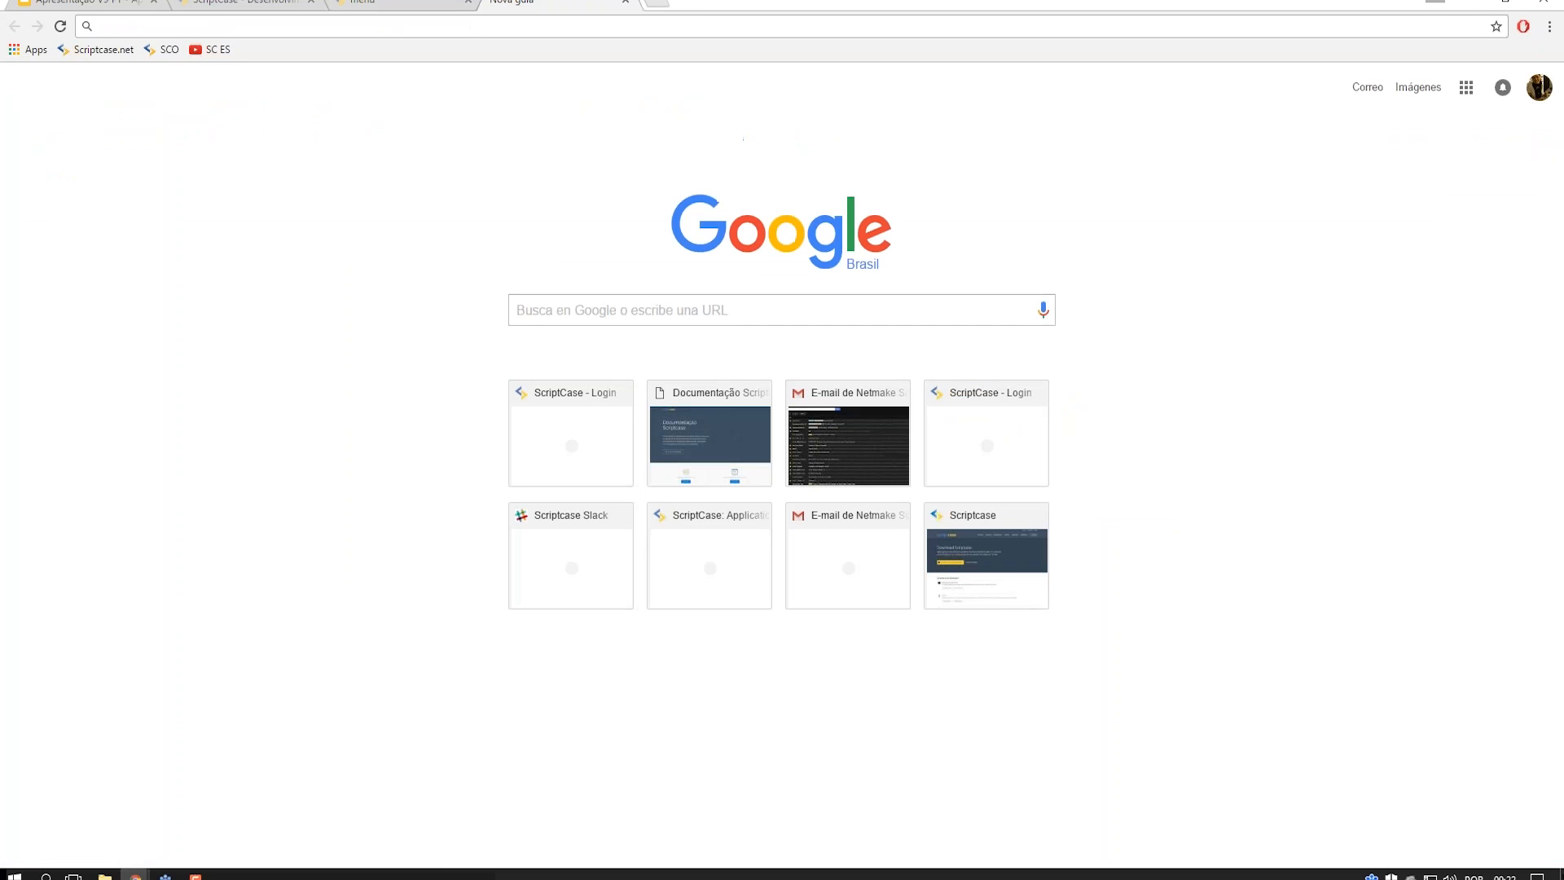
{"action": "type", "text": "go"}
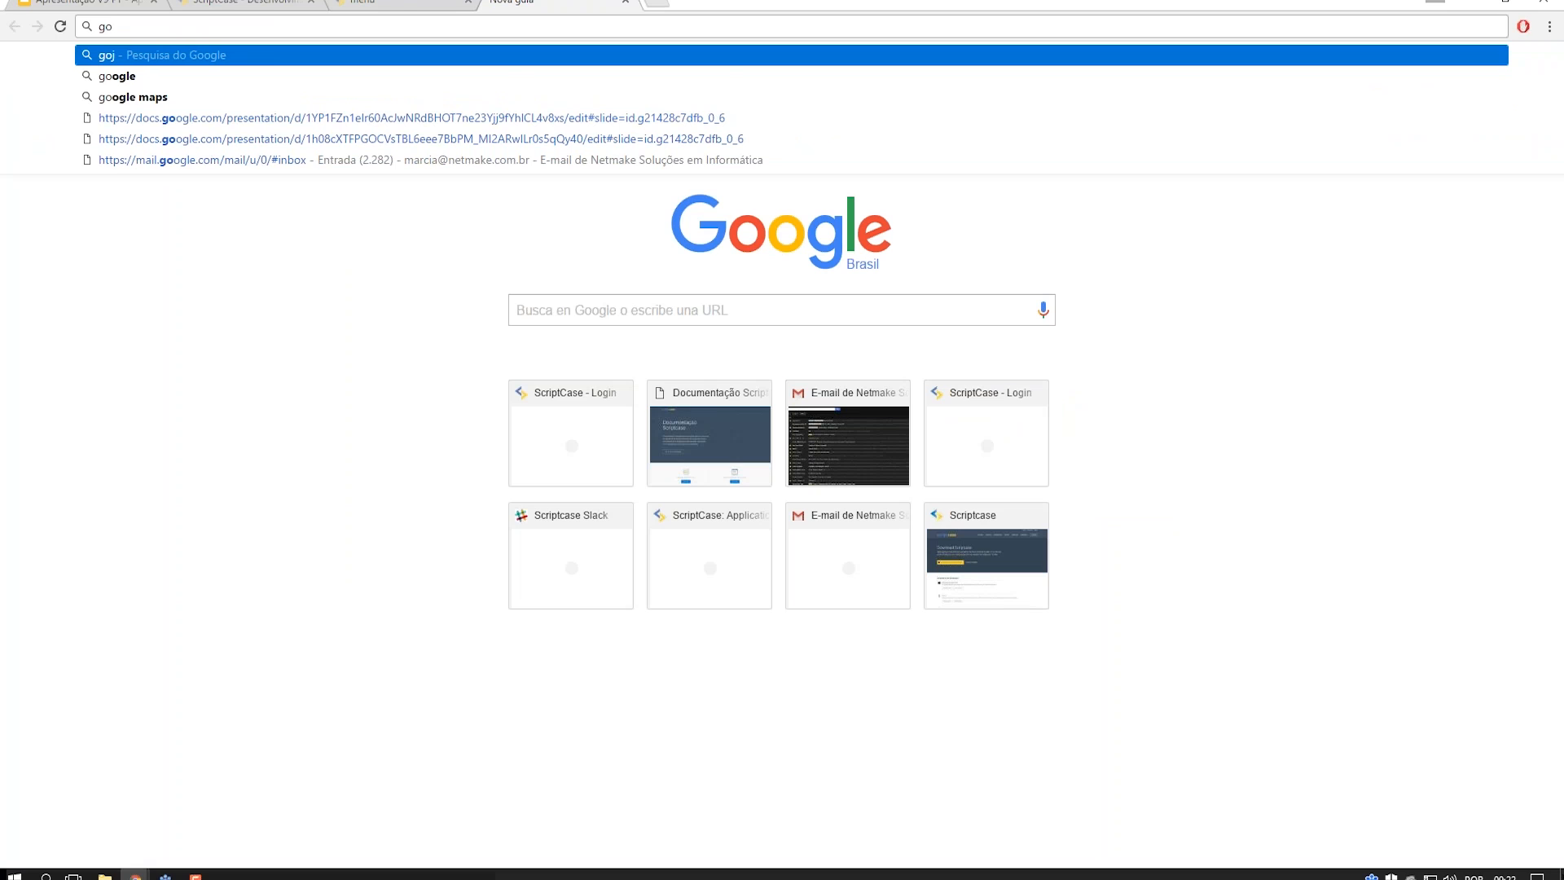
{"action": "type", "text": "js"}
{"action": "key", "text": "Return"}
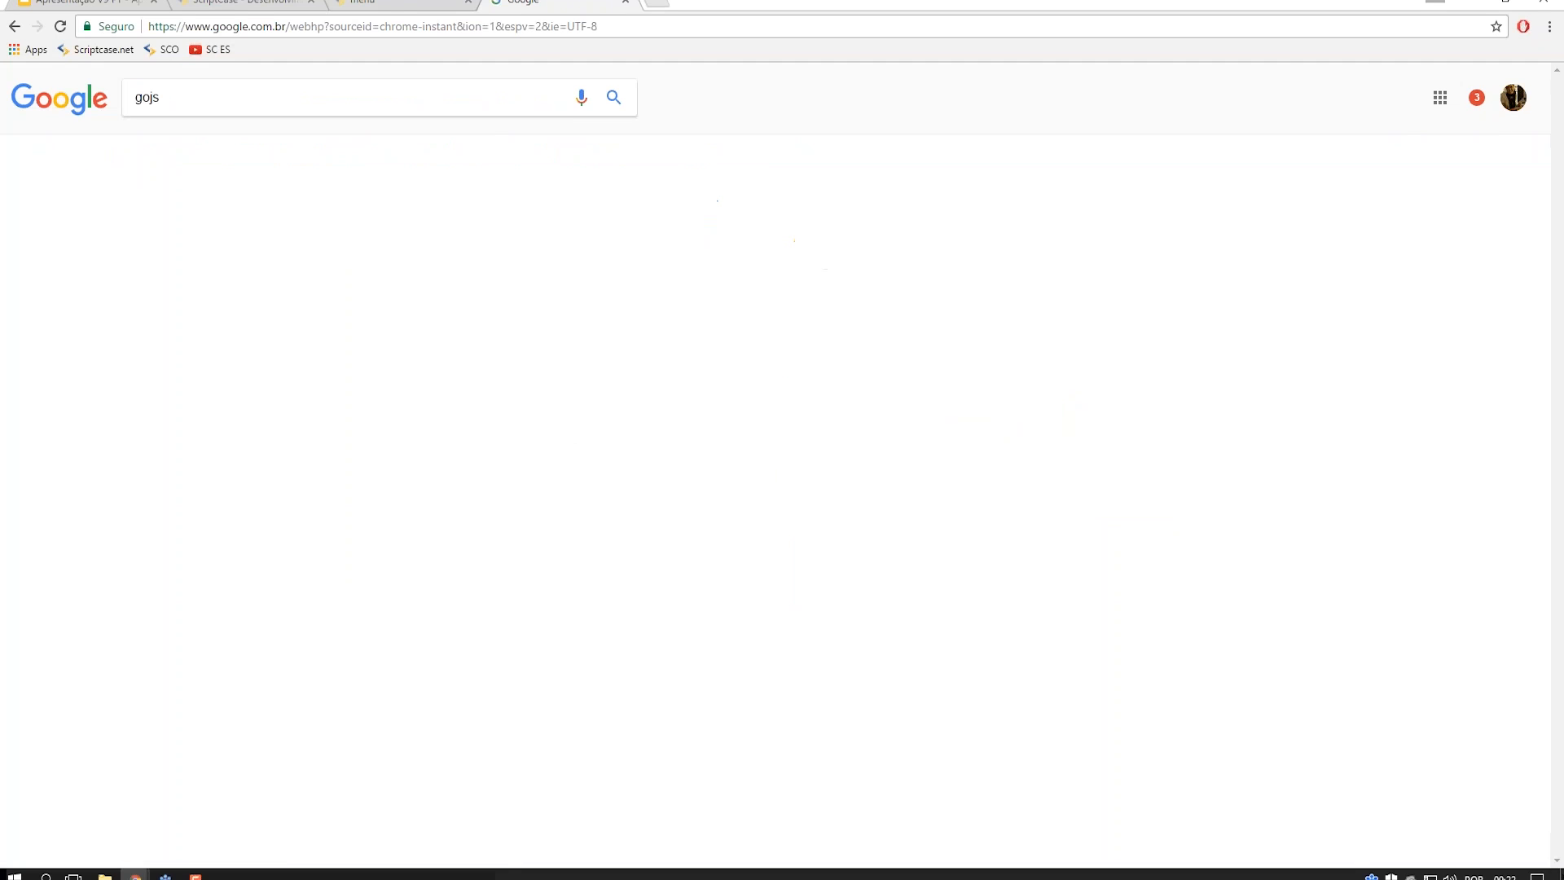
{"action": "left_click", "coordinate": [444, 281]}
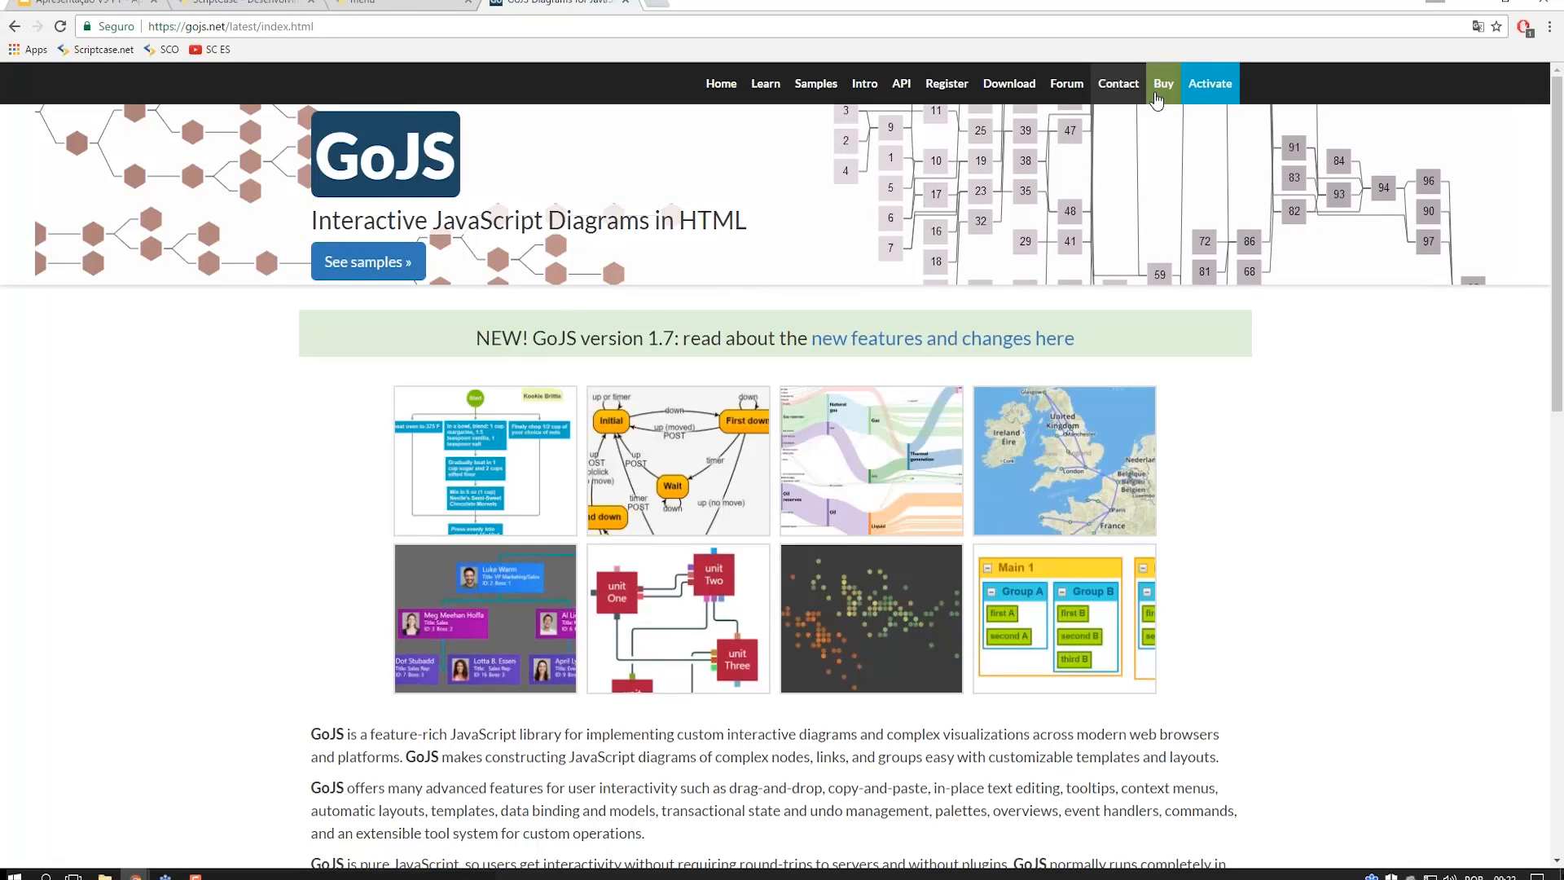
{"action": "left_click", "coordinate": [456, 406]}
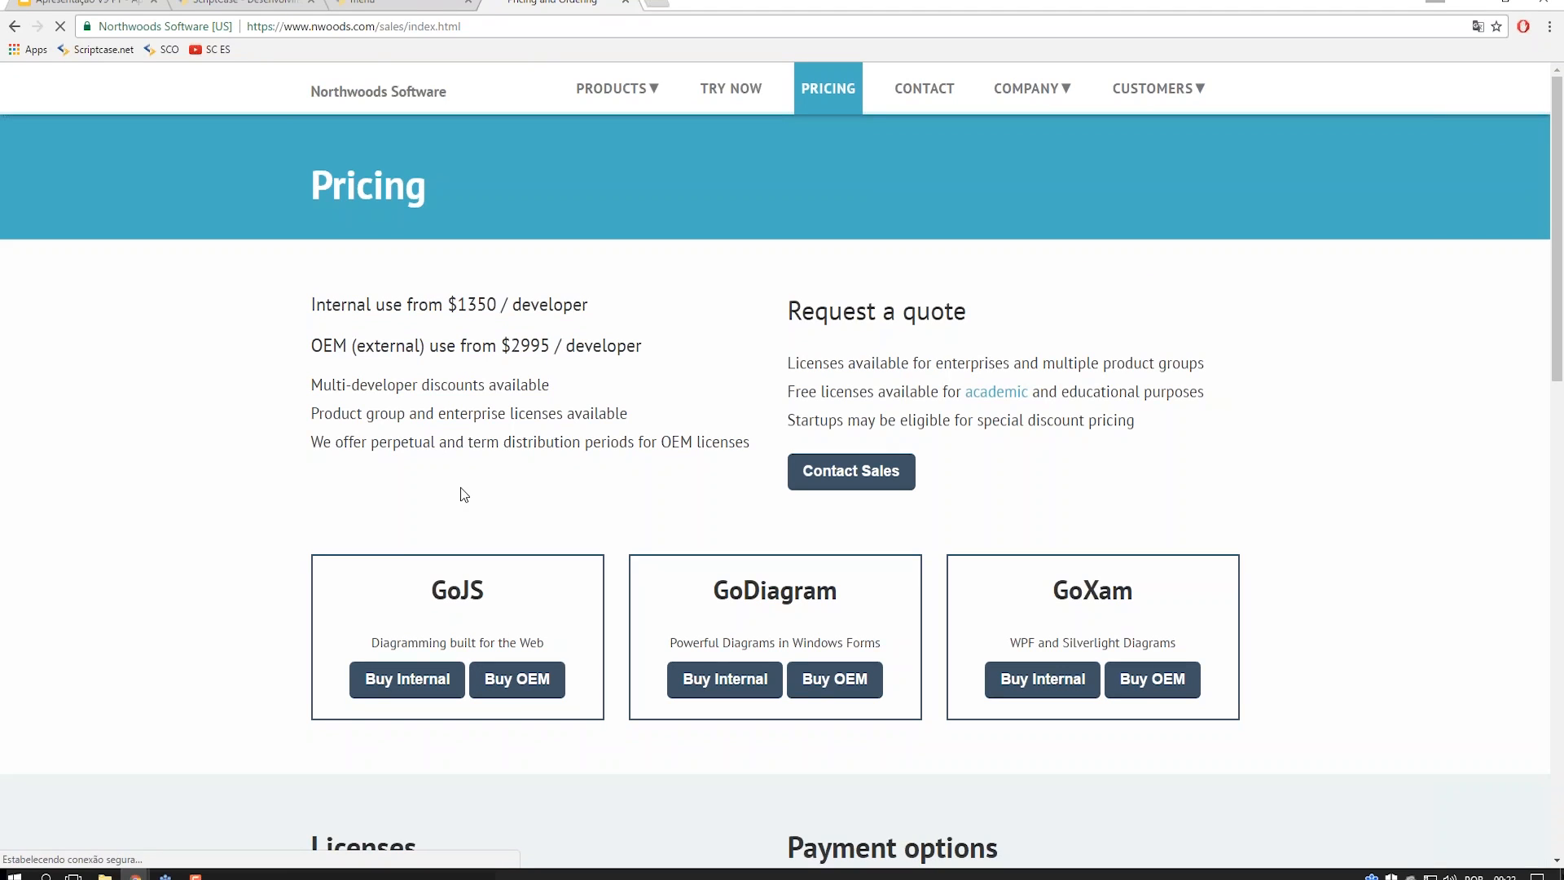
{"action": "left_click", "coordinate": [369, 4]}
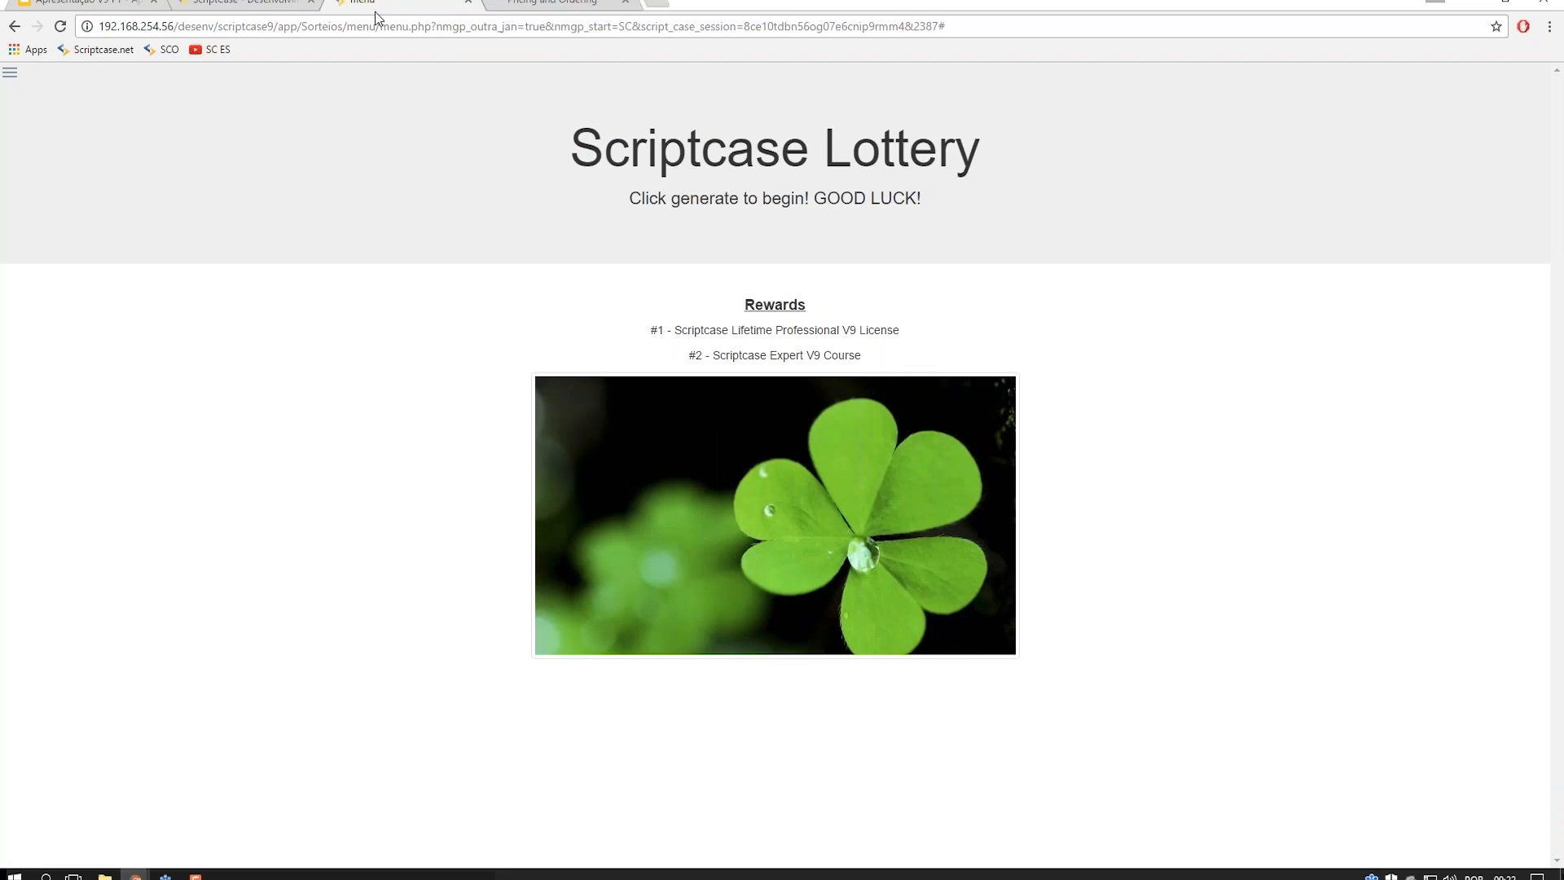
- Switch back to the Scriptcase tab showing the orders–order_details relationship
{"action": "left_click", "coordinate": [236, 4]}
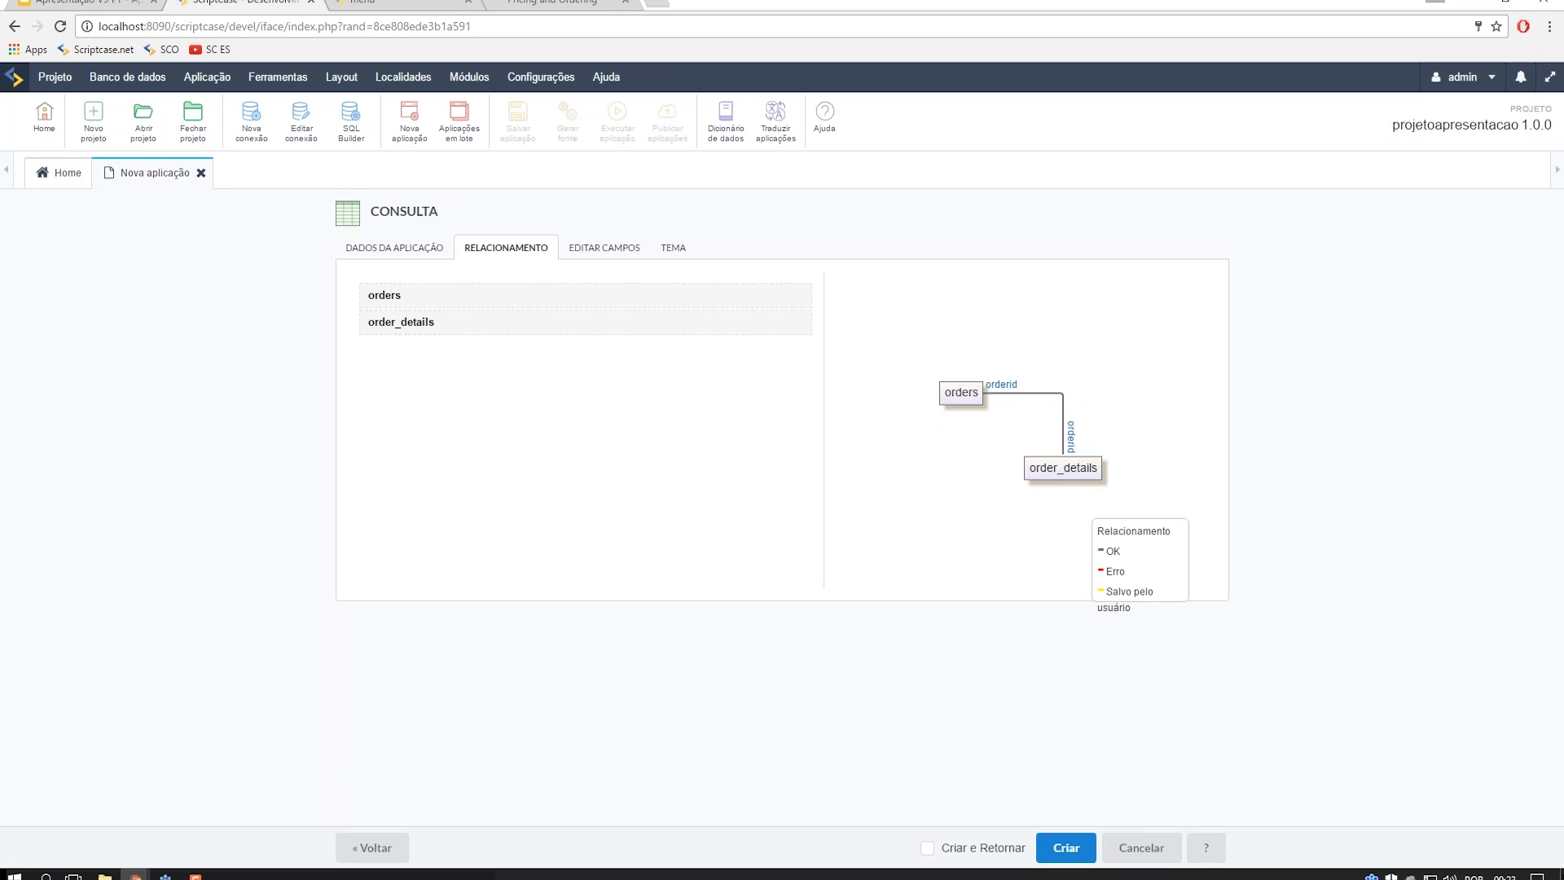
- Open the conn_mysql ER diagram and pan it to the orders and employees tables
{"action": "left_click", "coordinate": [128, 78]}
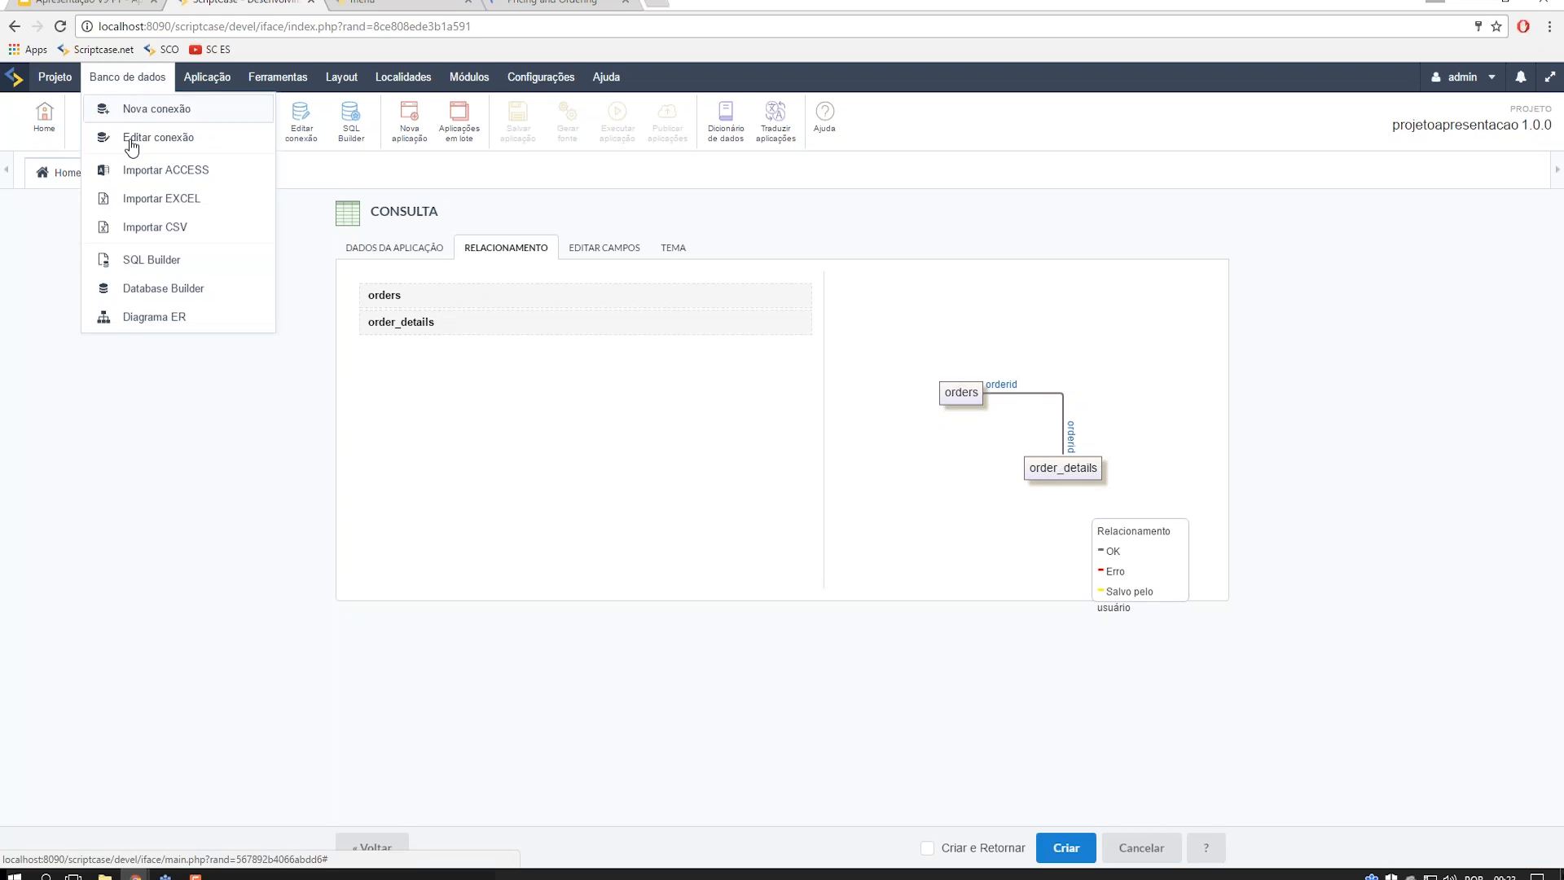
{"action": "left_click", "coordinate": [150, 317]}
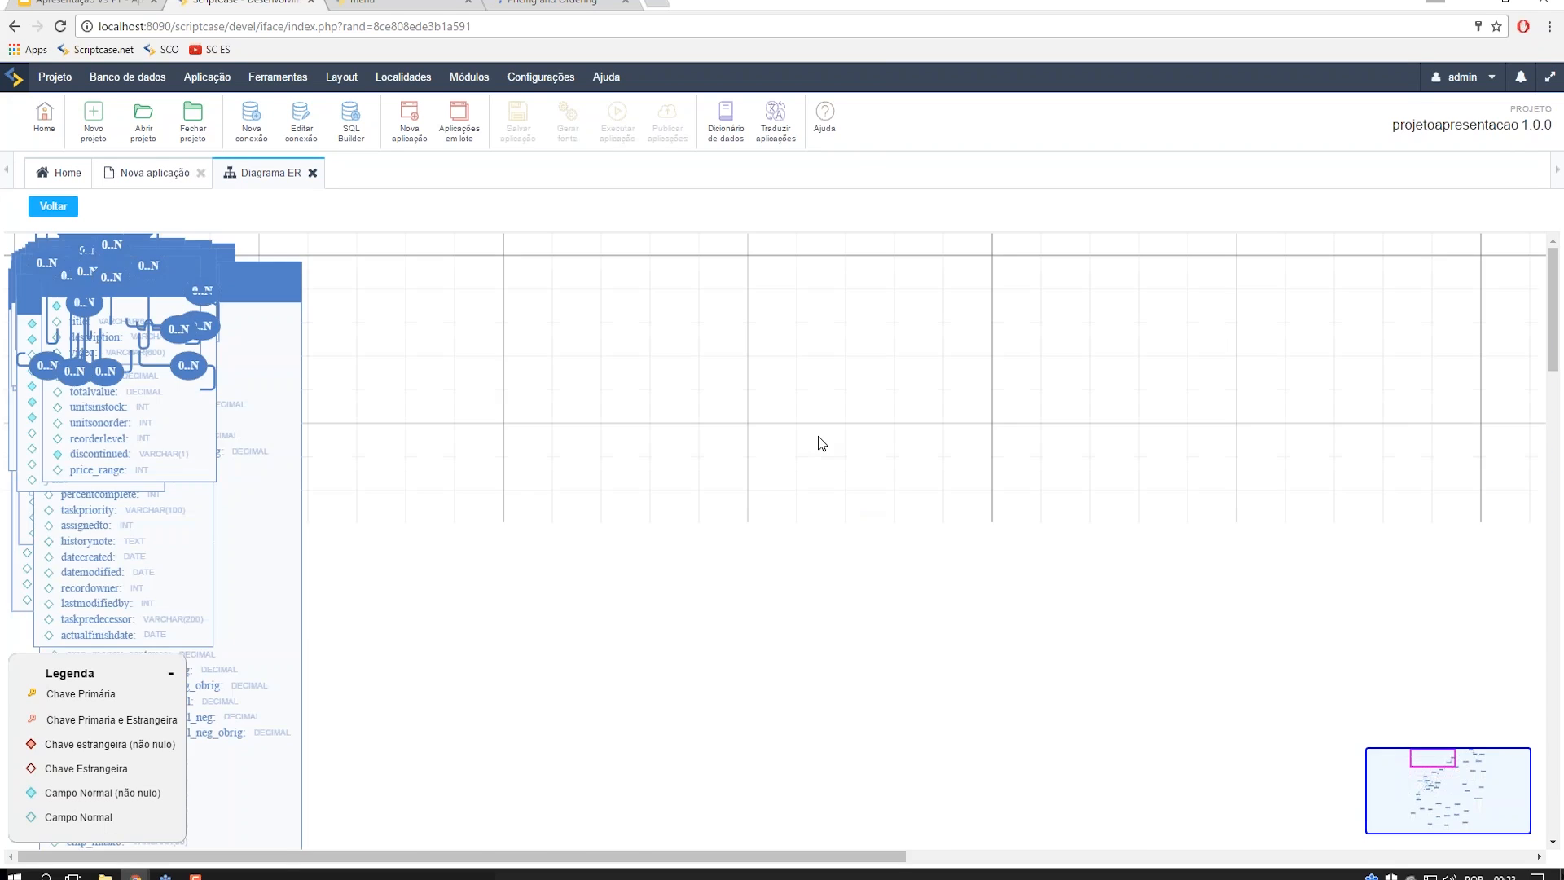
{"action": "mouse_move", "coordinate": [1430, 769]}
{"action": "left_mouse_down"}
{"action": "mouse_move", "coordinate": [1440, 803]}
{"action": "mouse_move", "coordinate": [1434, 784]}
{"action": "left_mouse_up"}
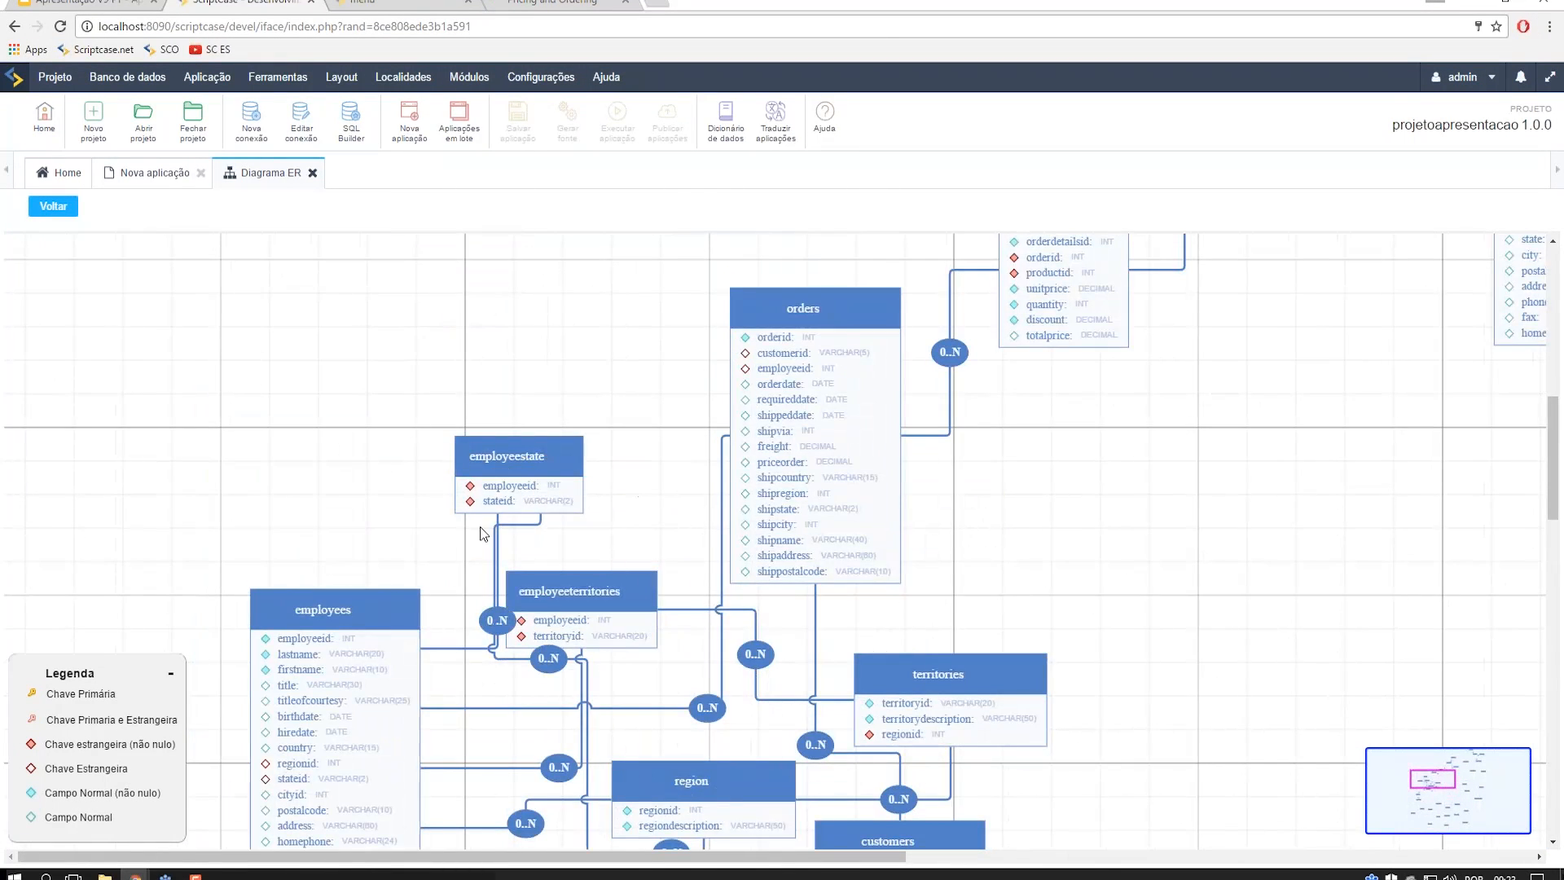
{"action": "key", "text": "alt+Tab"}
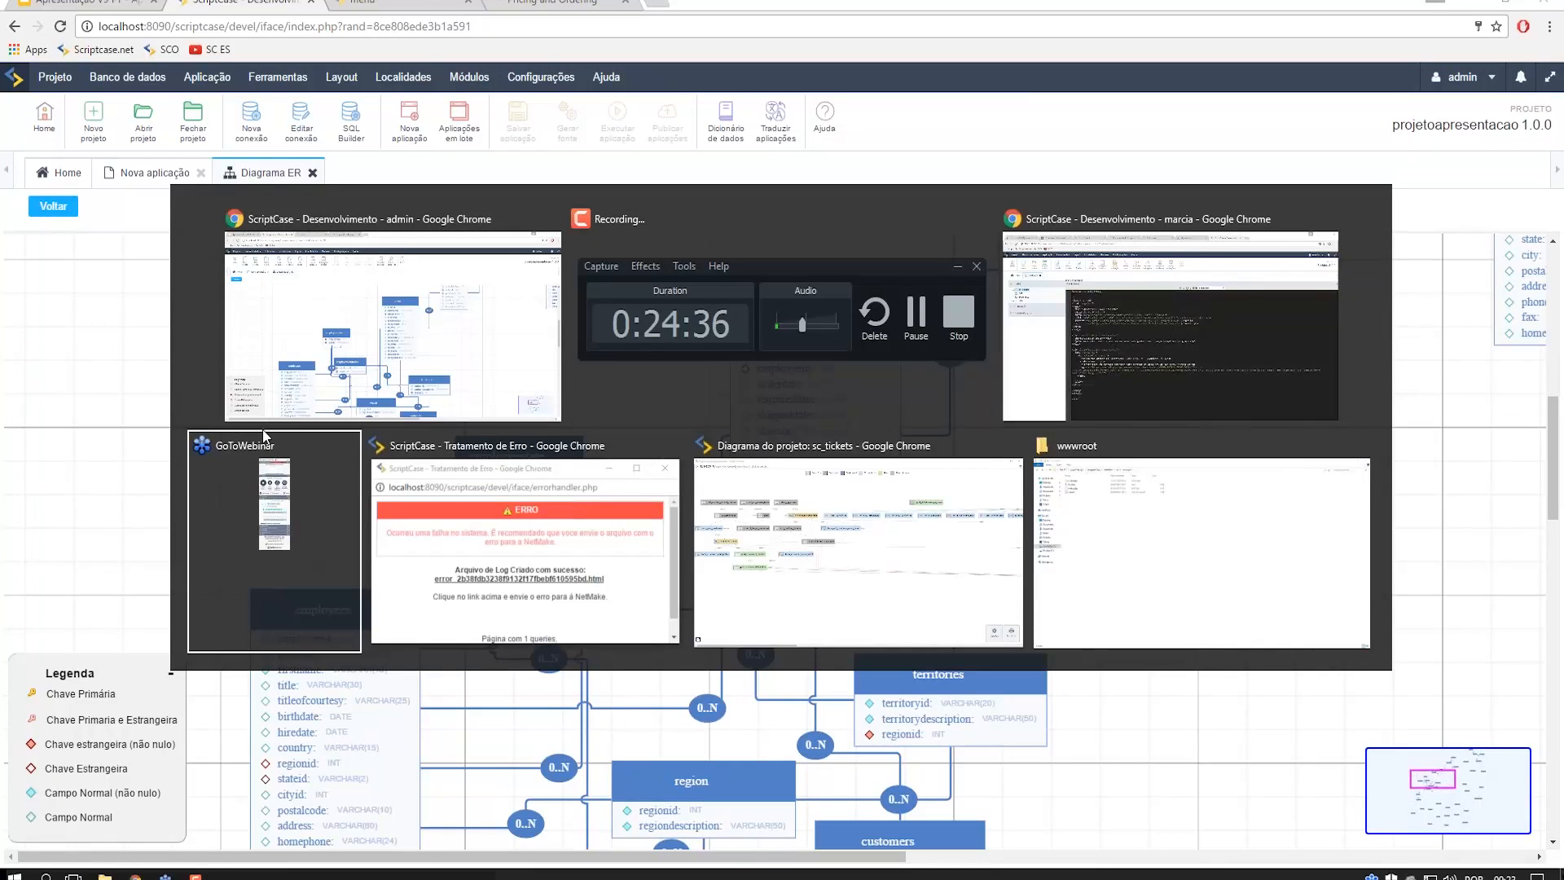
- In the sc_tickets project diagram, inspect menu_admin's linked applications, then switch to the tree layout
{"action": "key", "text": "alt+Tab"}
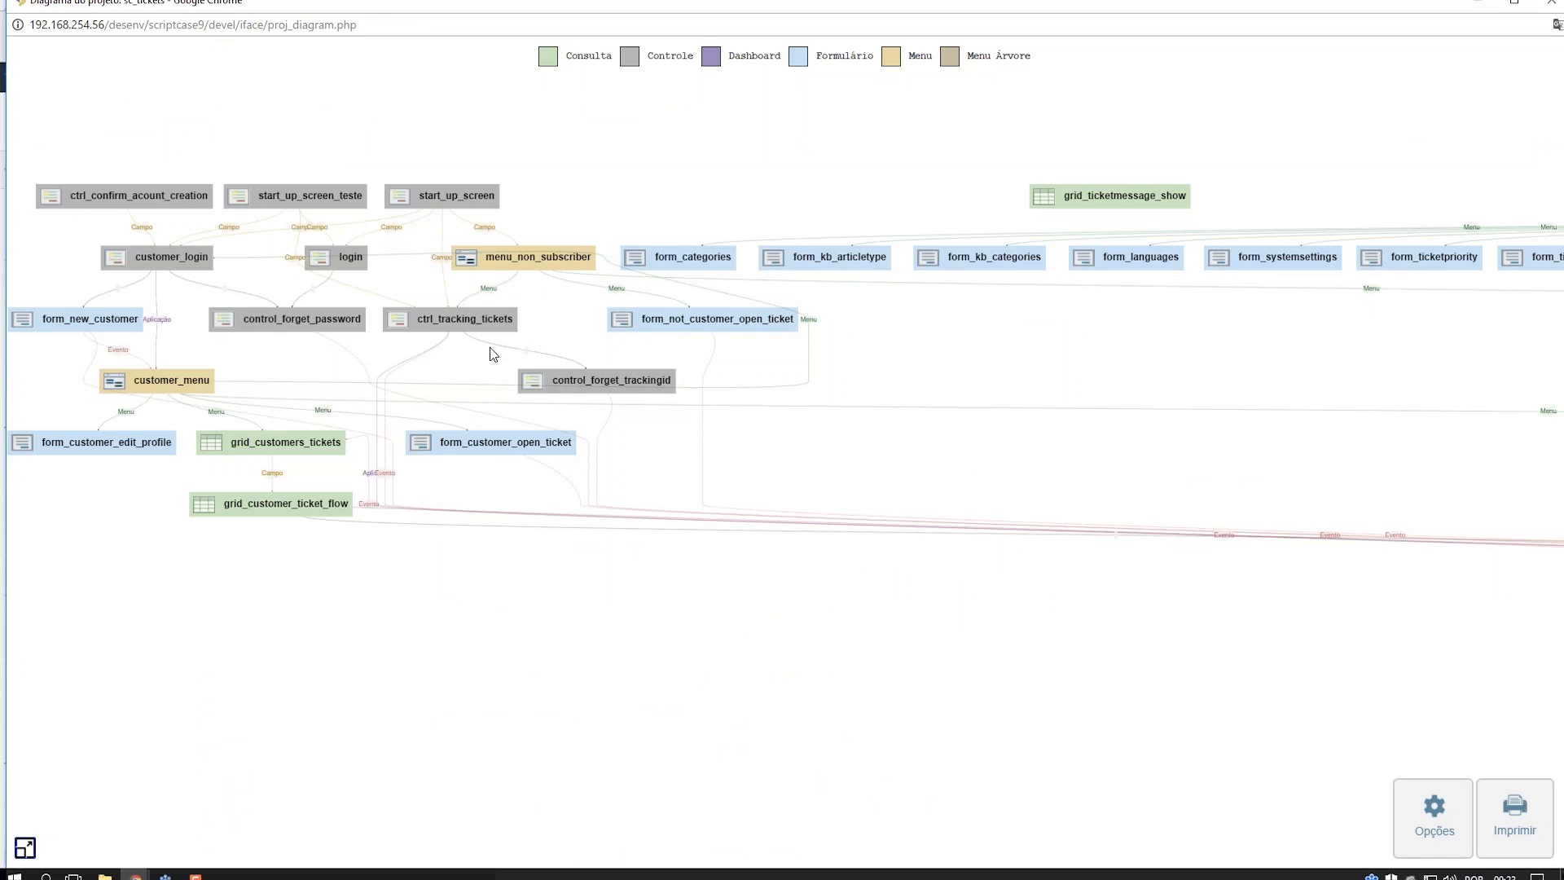
{"action": "left_click", "coordinate": [24, 847]}
{"action": "left_click_drag", "start_coordinate": [69, 800], "coordinate": [186, 804]}
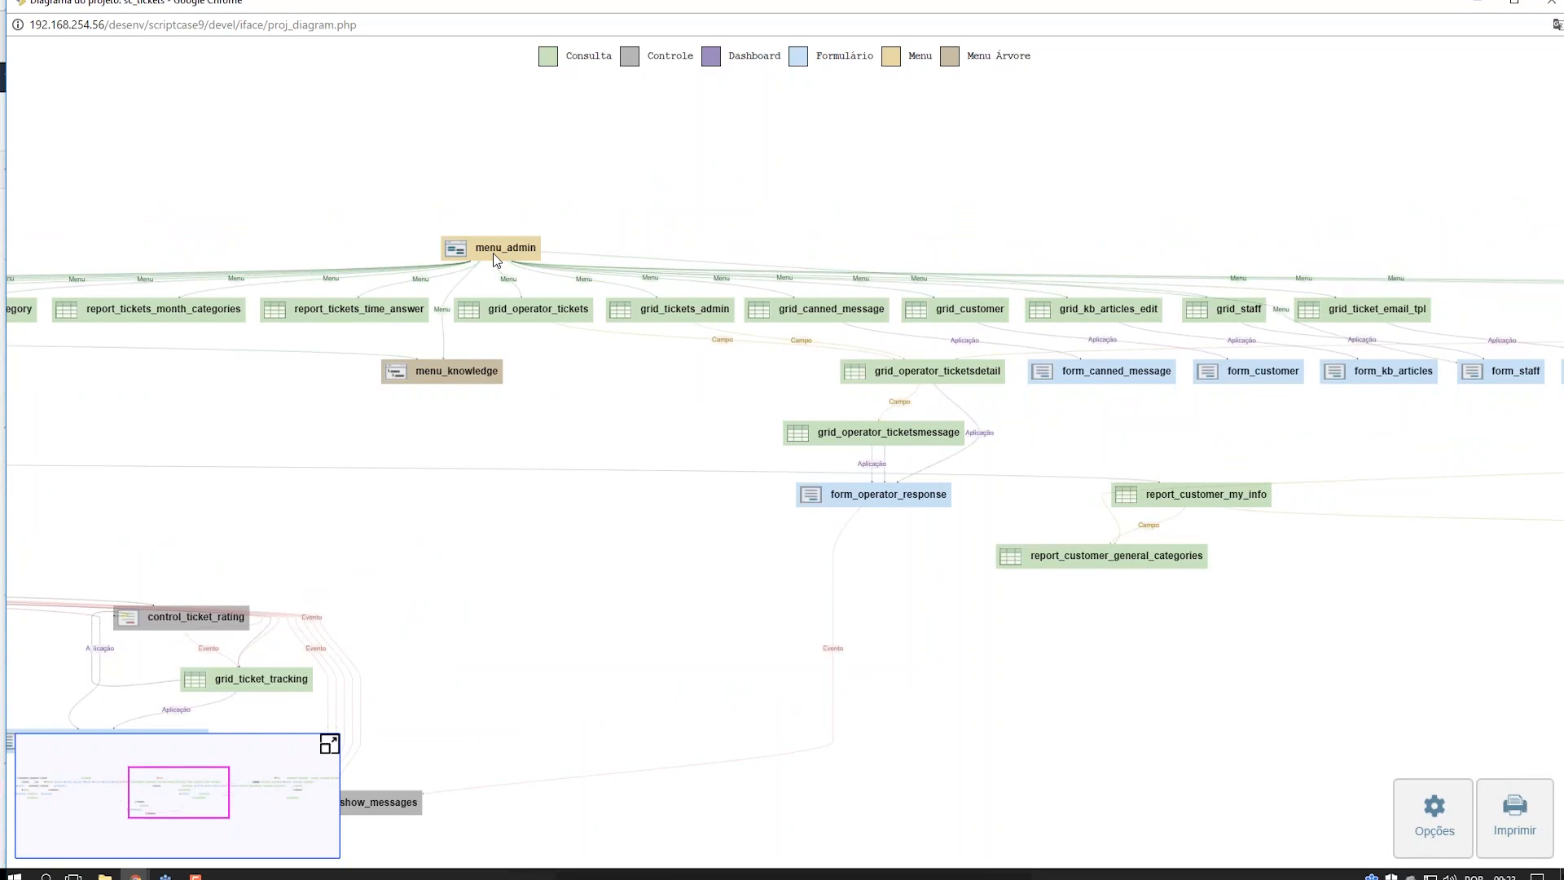
{"action": "left_click", "coordinate": [492, 252]}
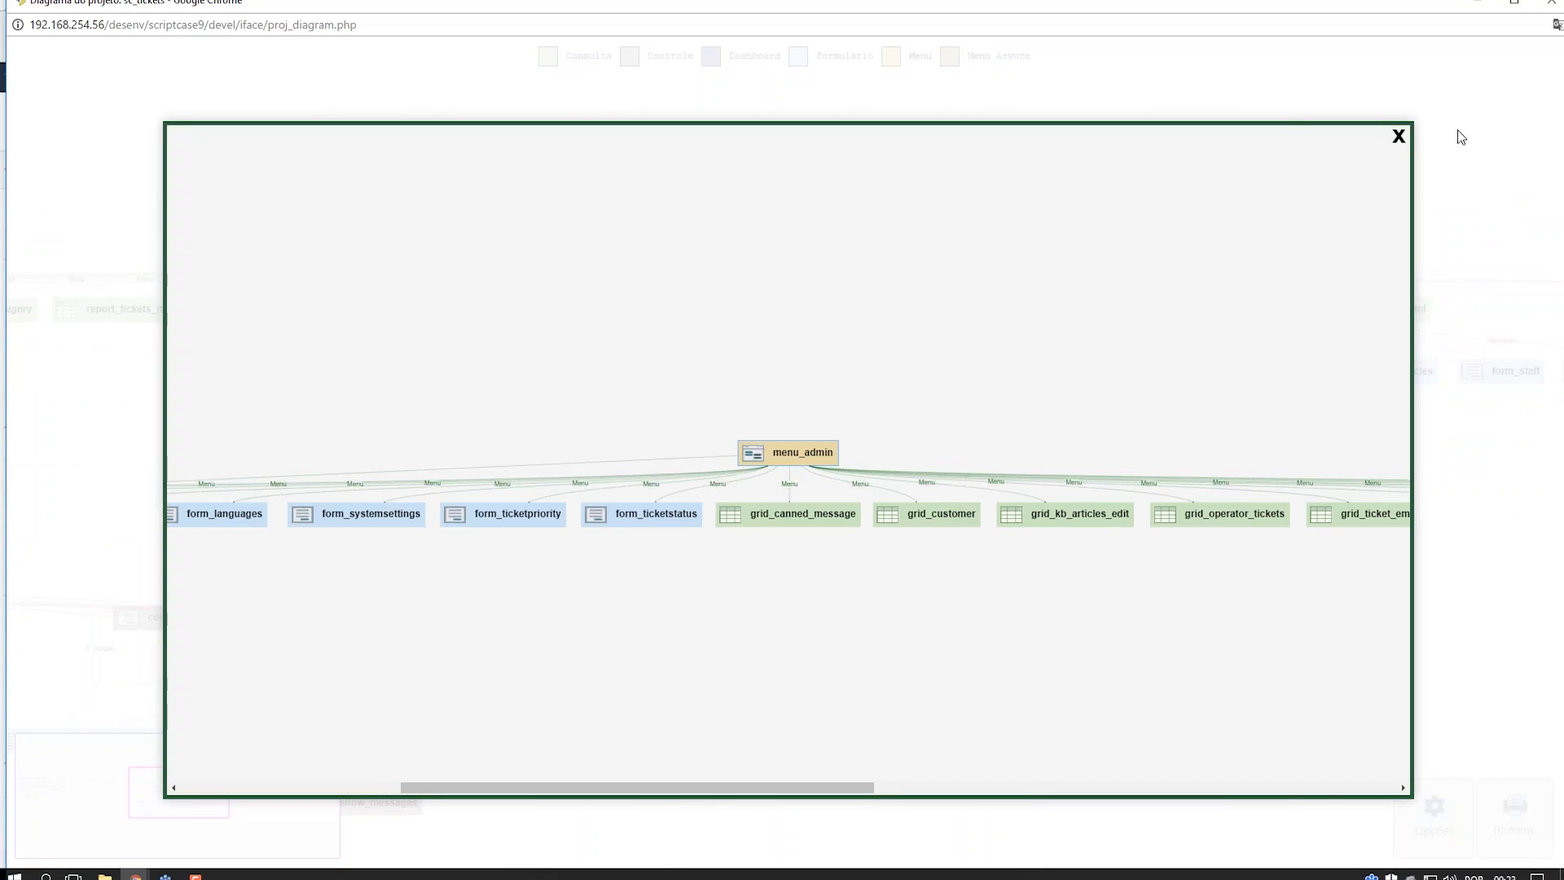
{"action": "left_click", "coordinate": [1399, 137]}
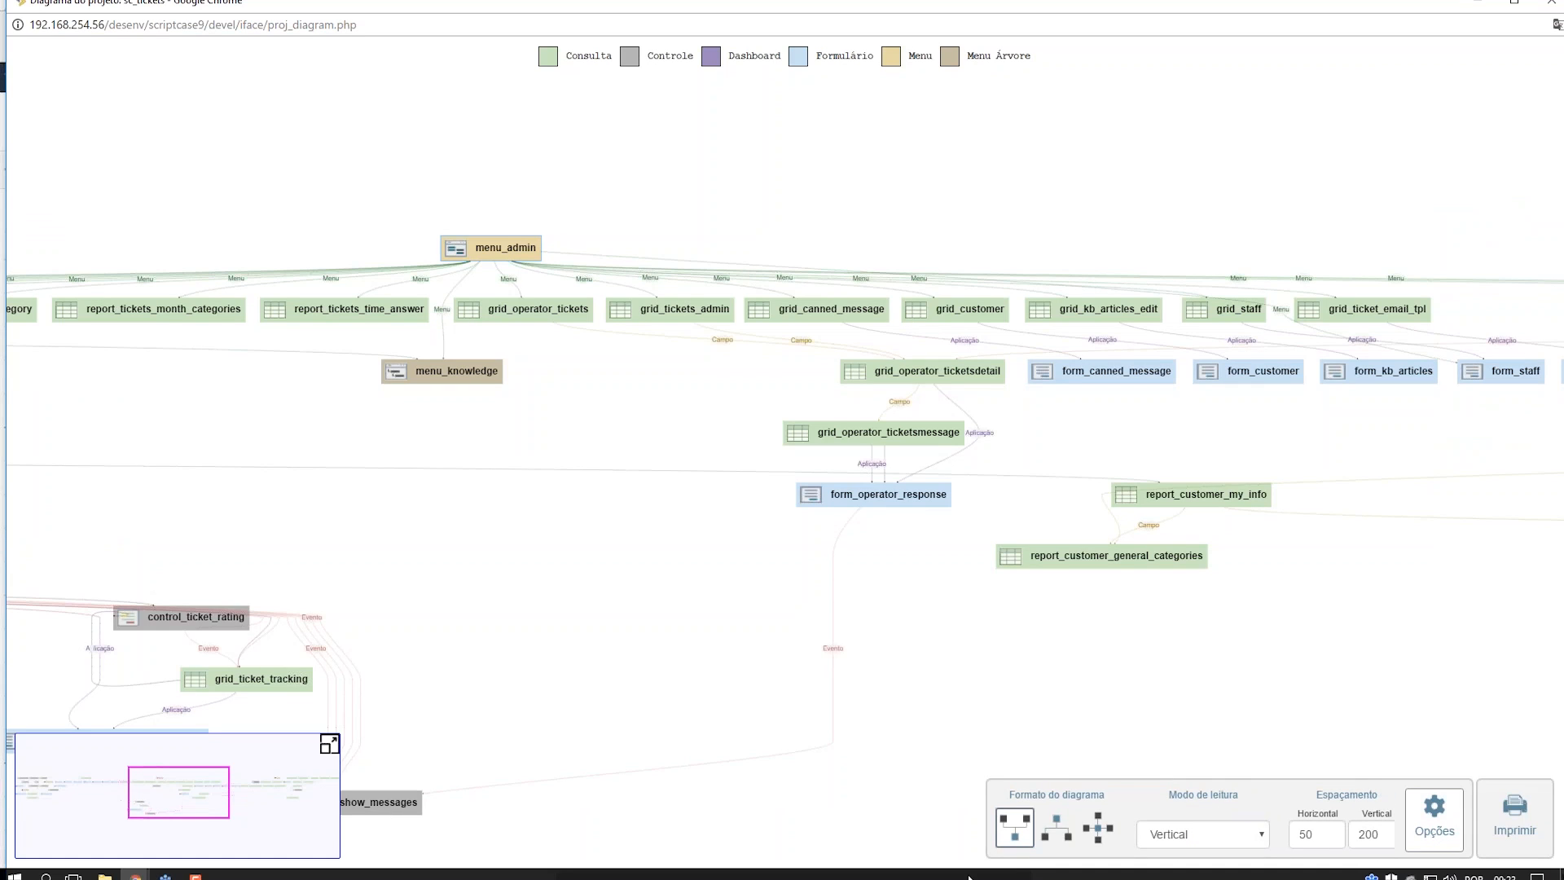
{"action": "left_click", "coordinate": [1056, 826]}
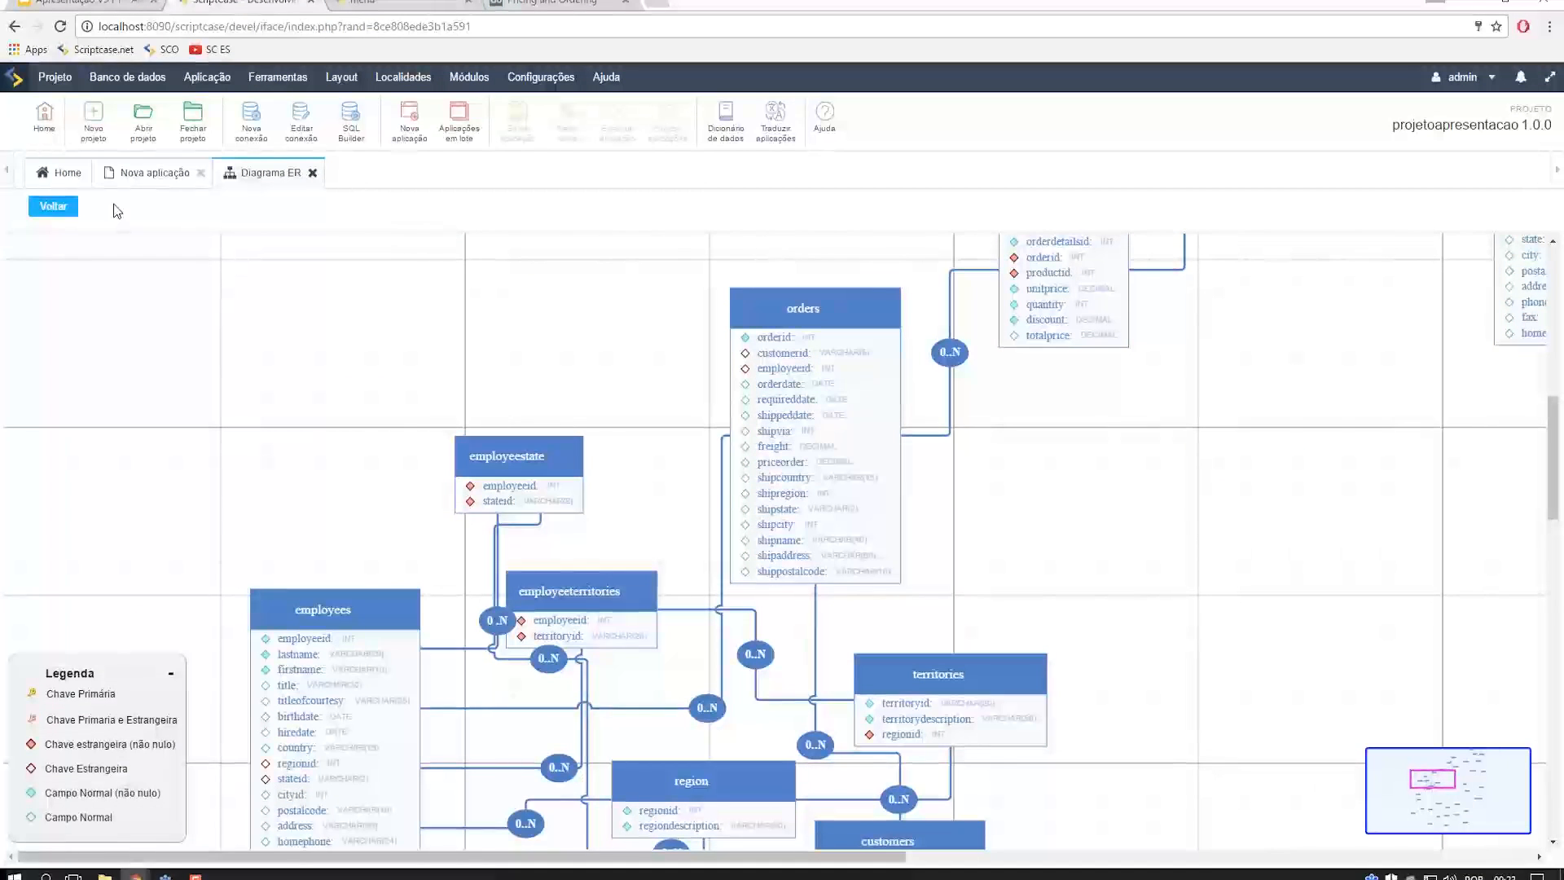
- Remove the order_details and orders tables from the new application's query
{"action": "left_click", "coordinate": [312, 173]}
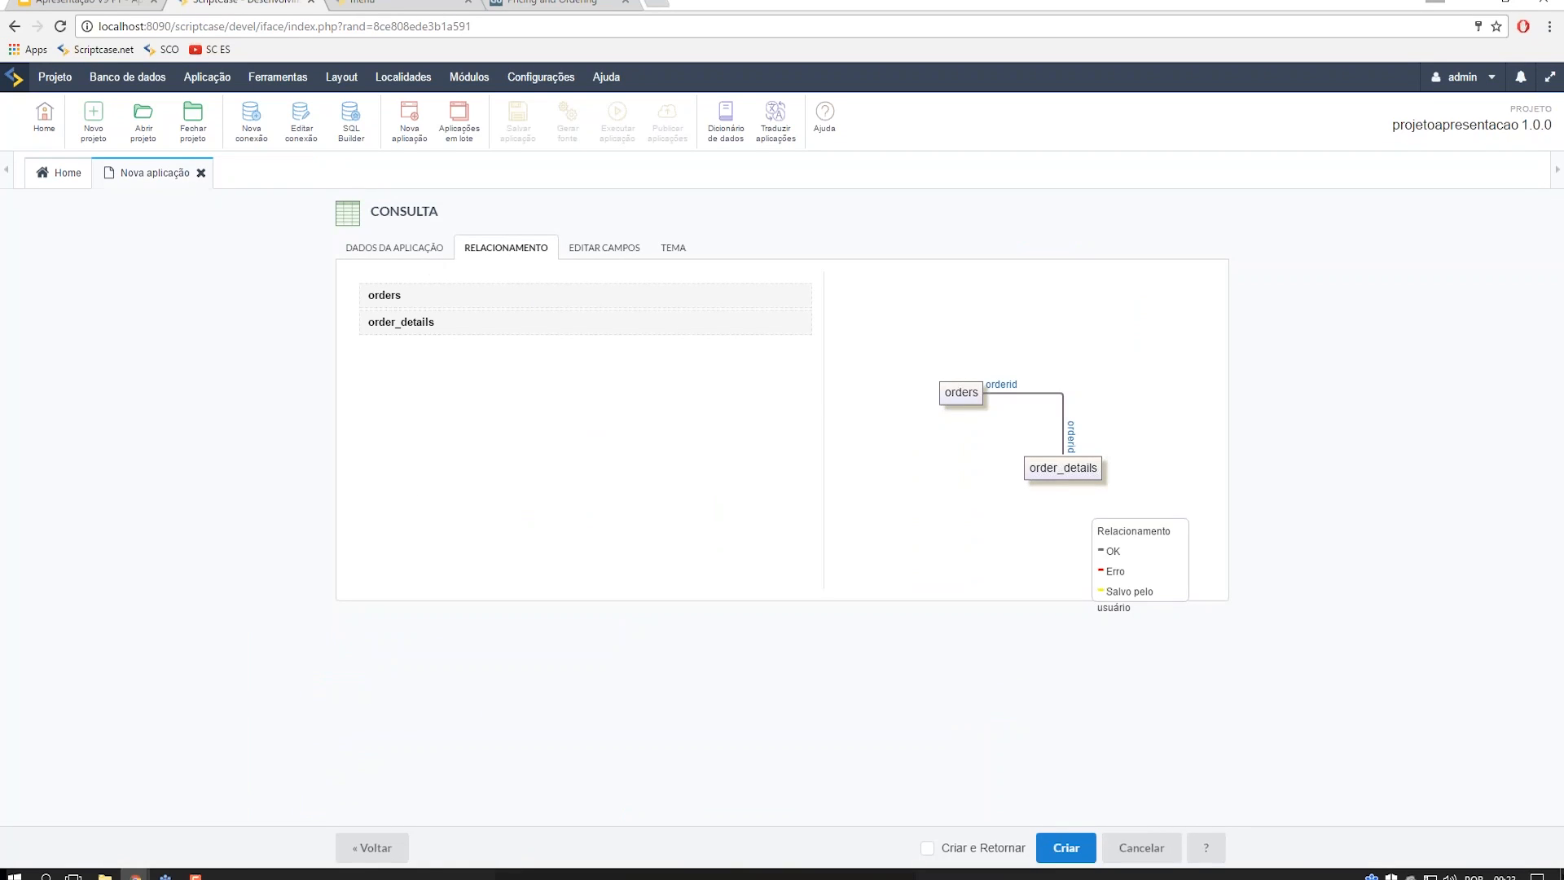
{"action": "left_click", "coordinate": [411, 249]}
{"action": "left_click", "coordinate": [481, 358]}
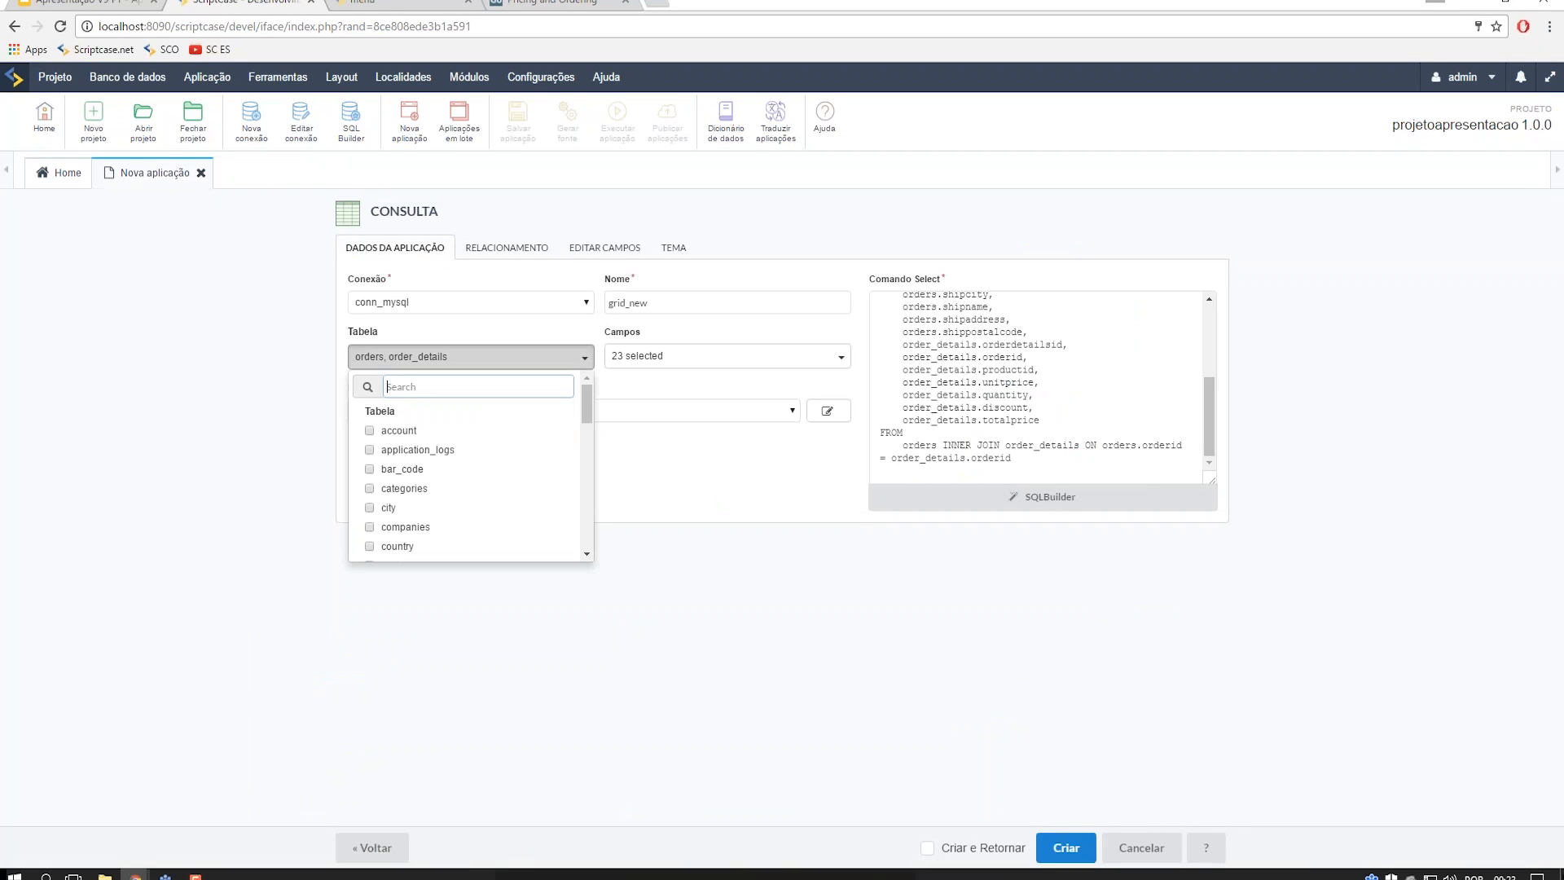
{"action": "scroll", "coordinate": [387, 456], "scroll_direction": "down", "scroll_amount": 5}
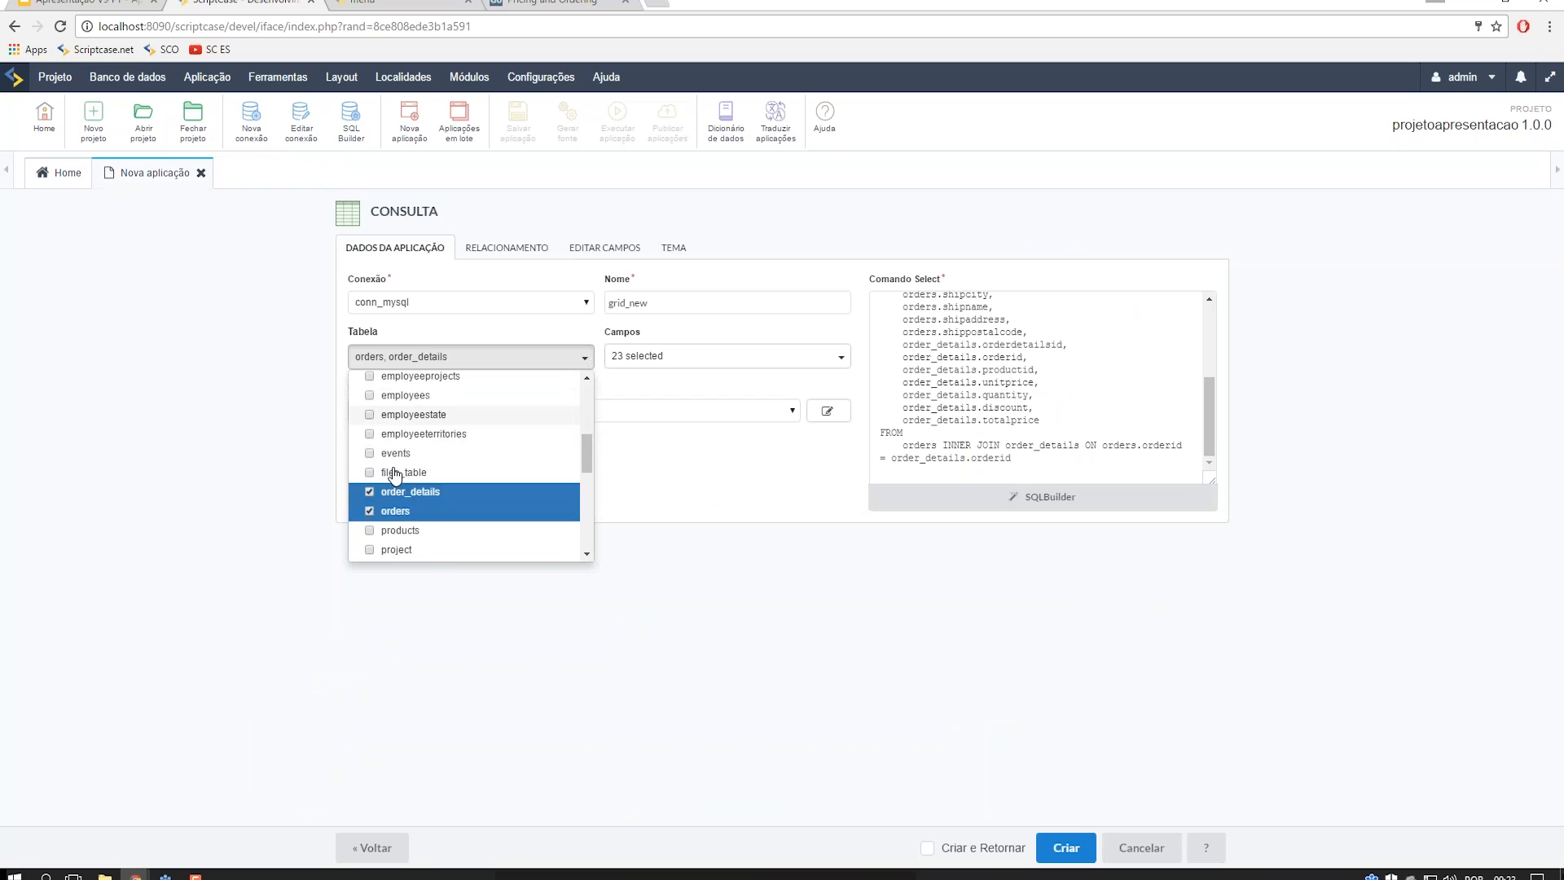
{"action": "left_click", "coordinate": [369, 403]}
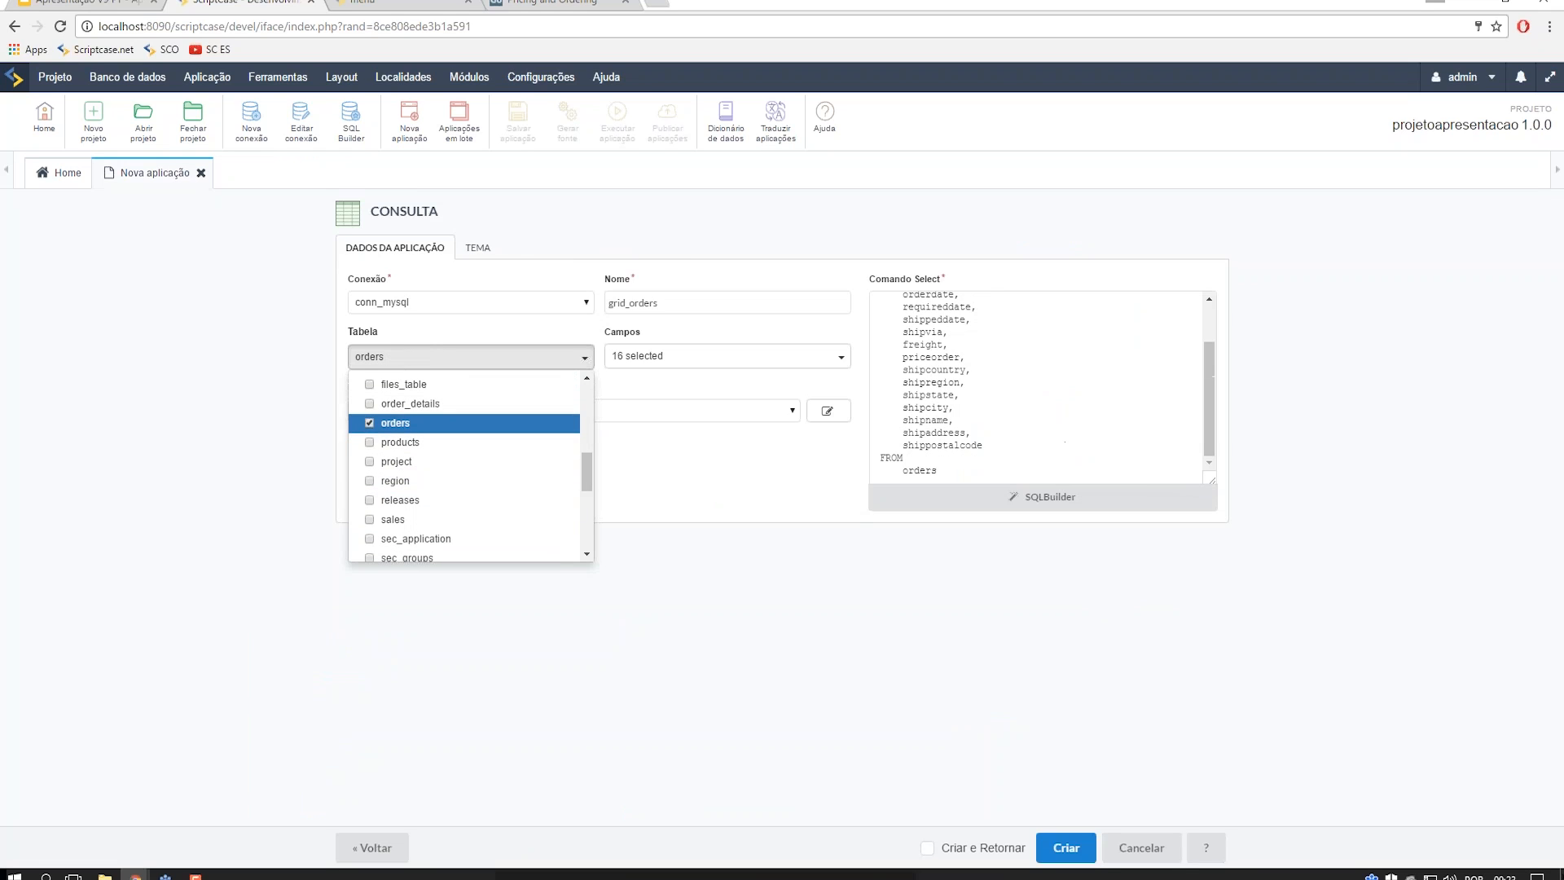
{"action": "left_click", "coordinate": [369, 423]}
{"action": "left_click", "coordinate": [400, 359]}
- Choose the sales table as data source and create the grid_sales query application
{"action": "left_click", "coordinate": [401, 359]}
{"action": "type", "text": "sa"}
{"action": "left_click", "coordinate": [393, 434]}
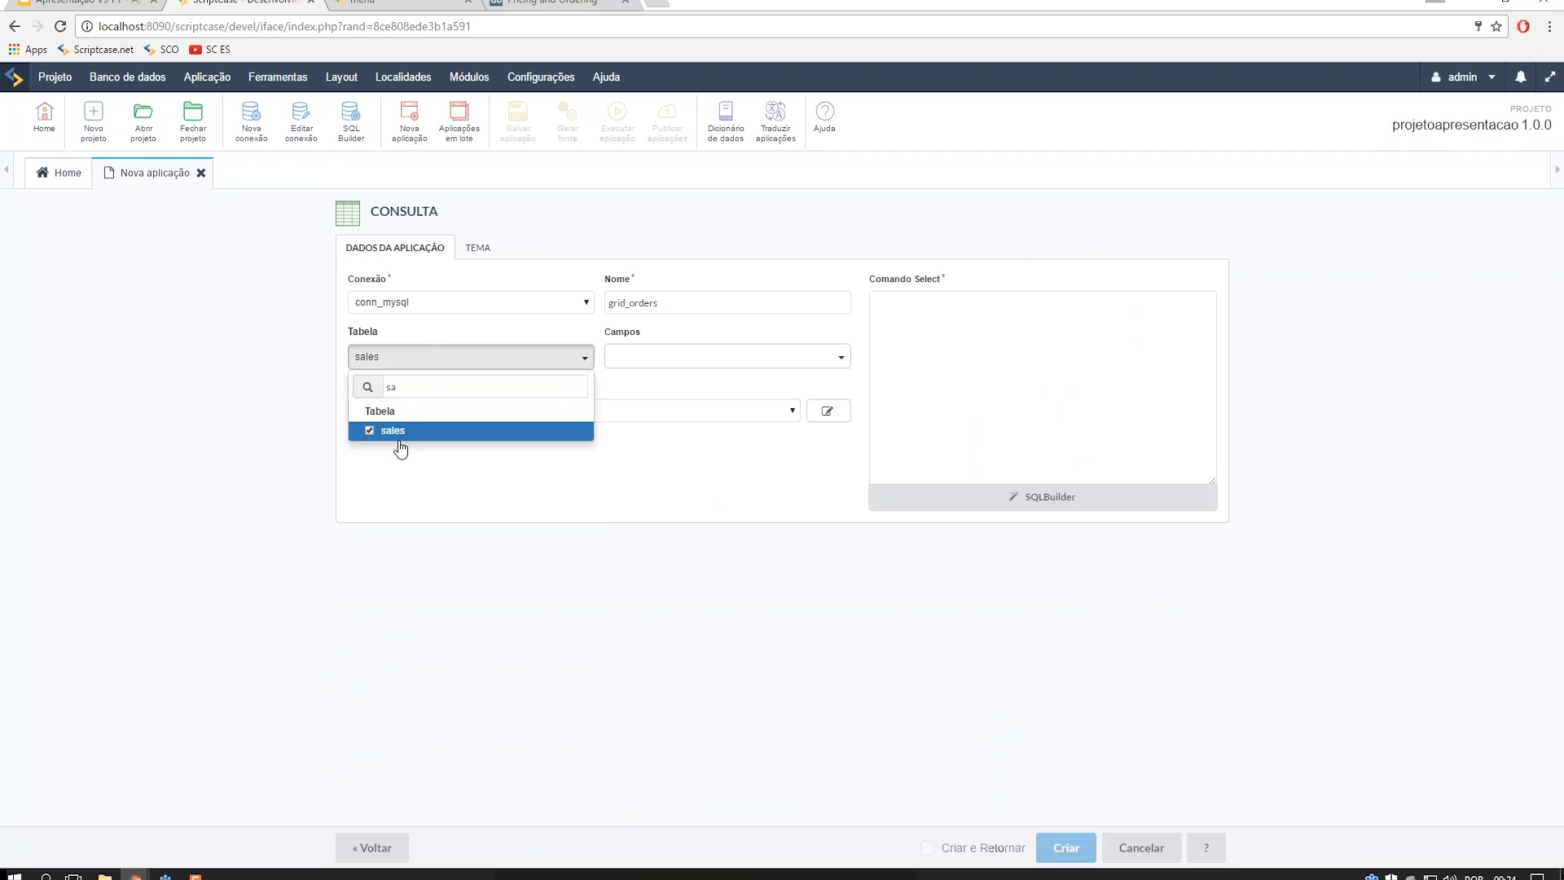
{"action": "left_click", "coordinate": [790, 525]}
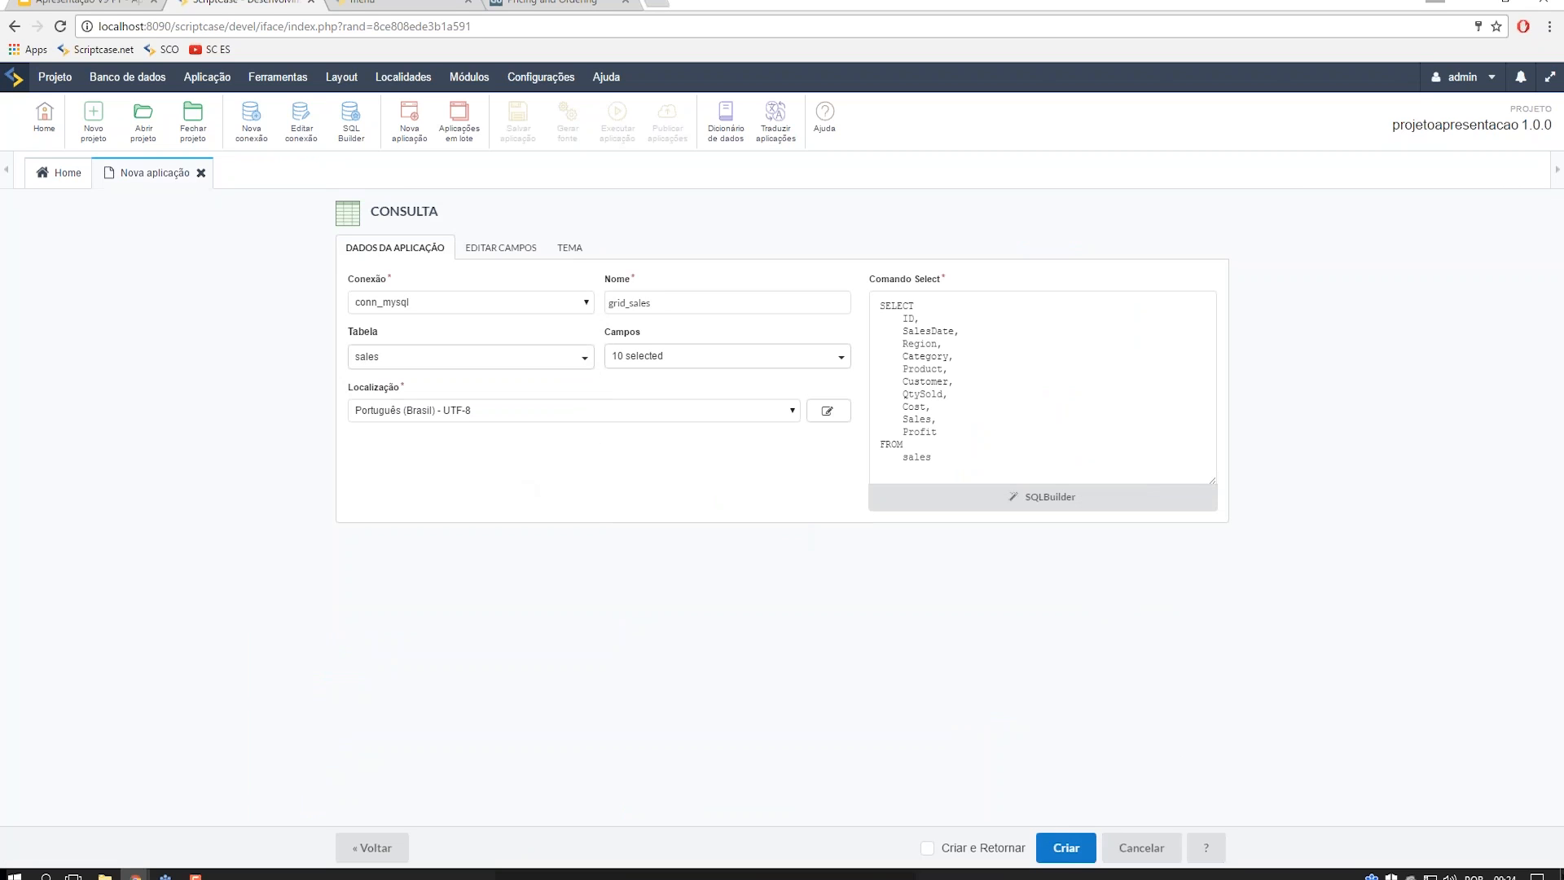
{"action": "left_click", "coordinate": [1065, 847]}
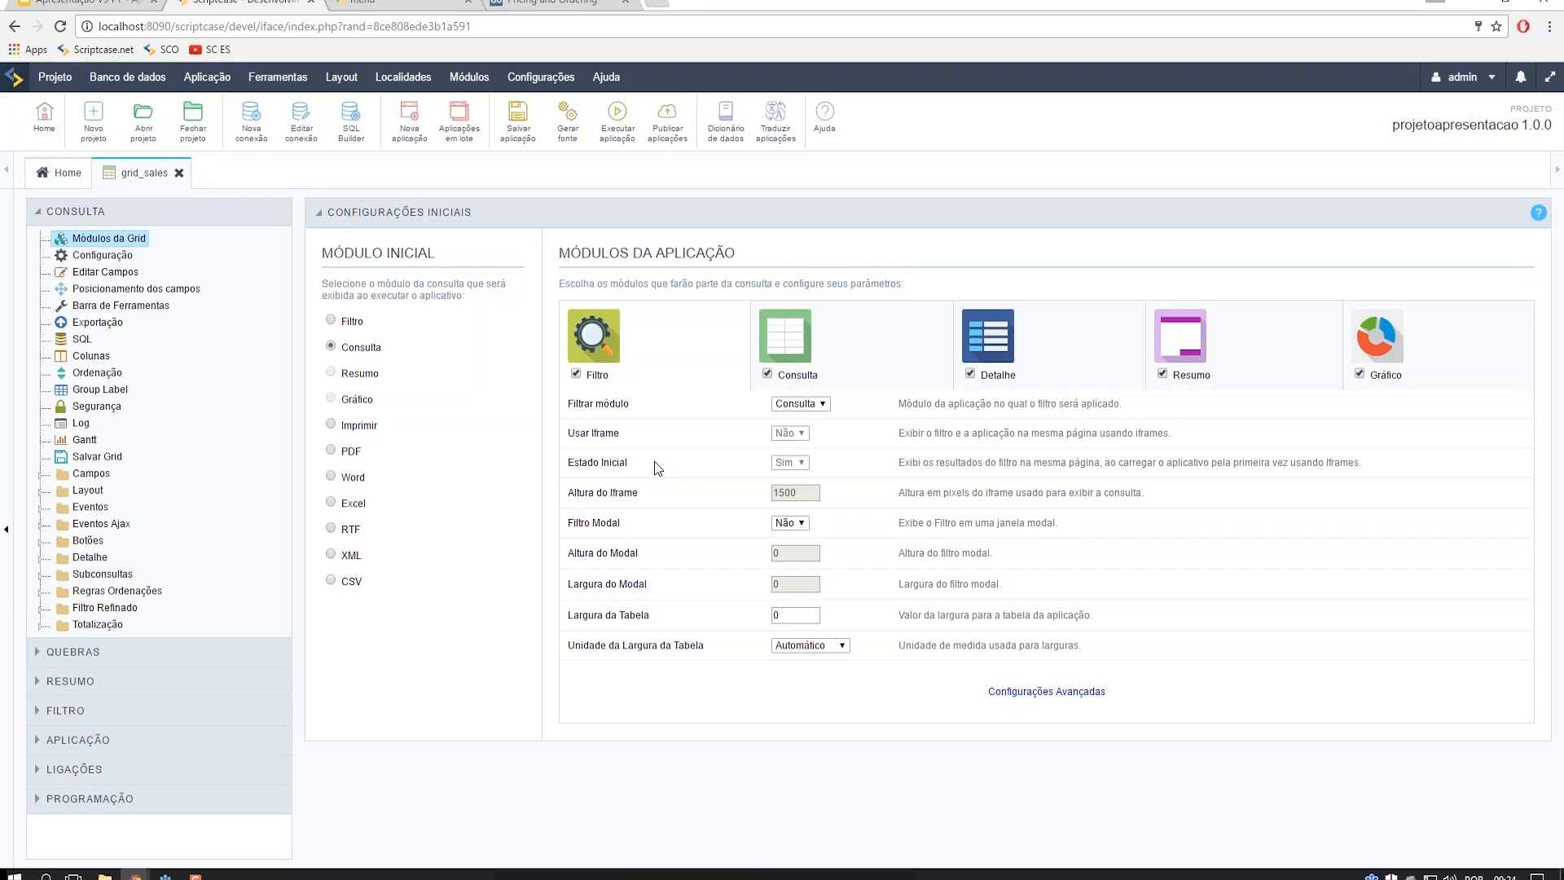
- Open the Quebra estática configuration and start a new static group-break rule
{"action": "left_click", "coordinate": [57, 656]}
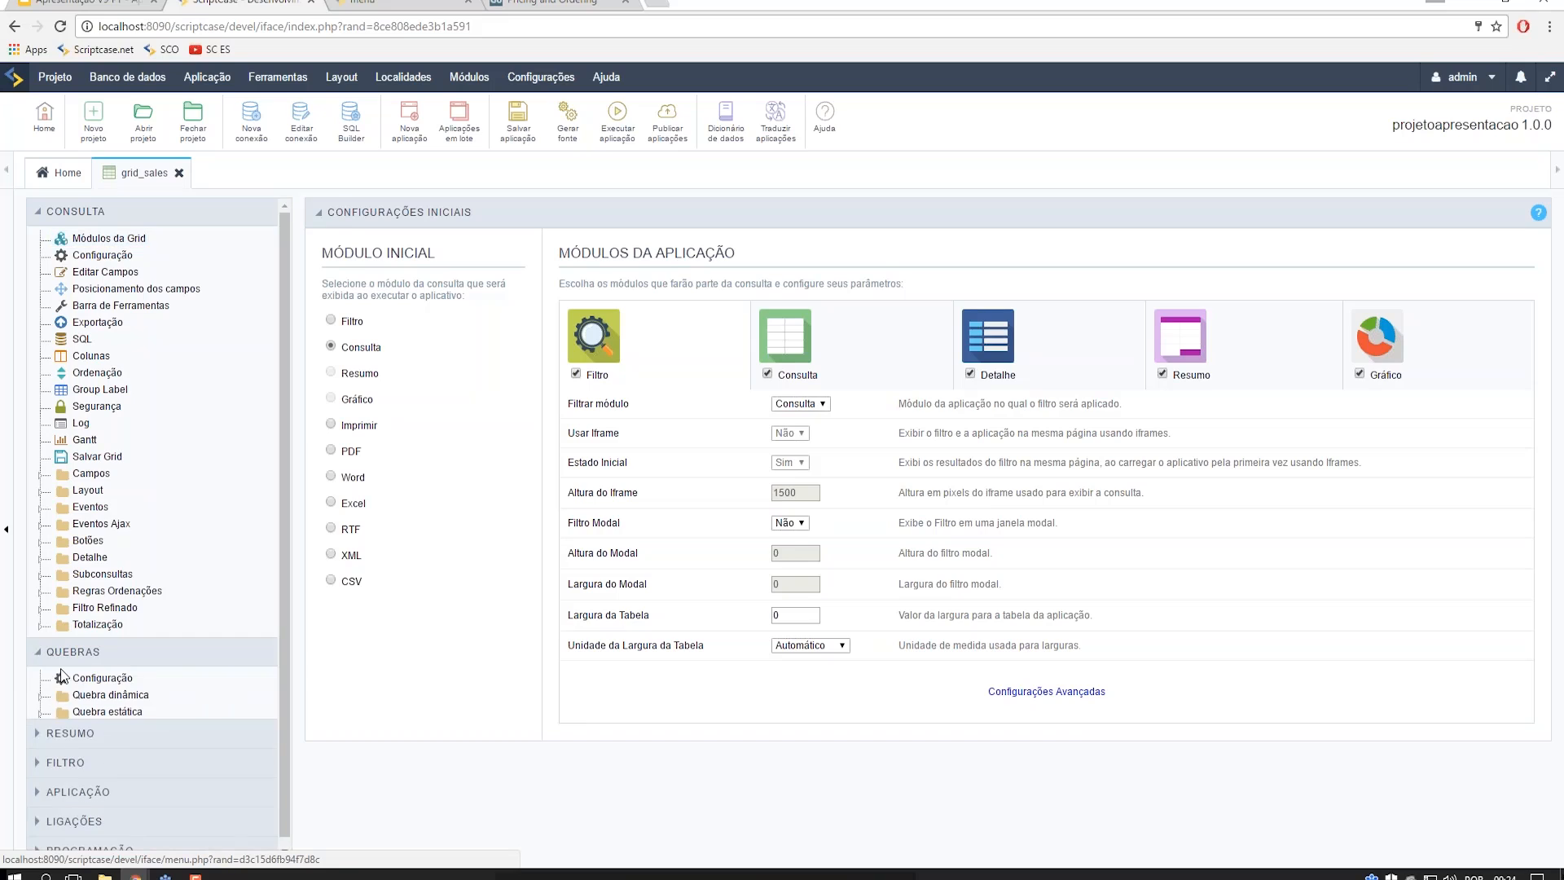
{"action": "left_click", "coordinate": [58, 714]}
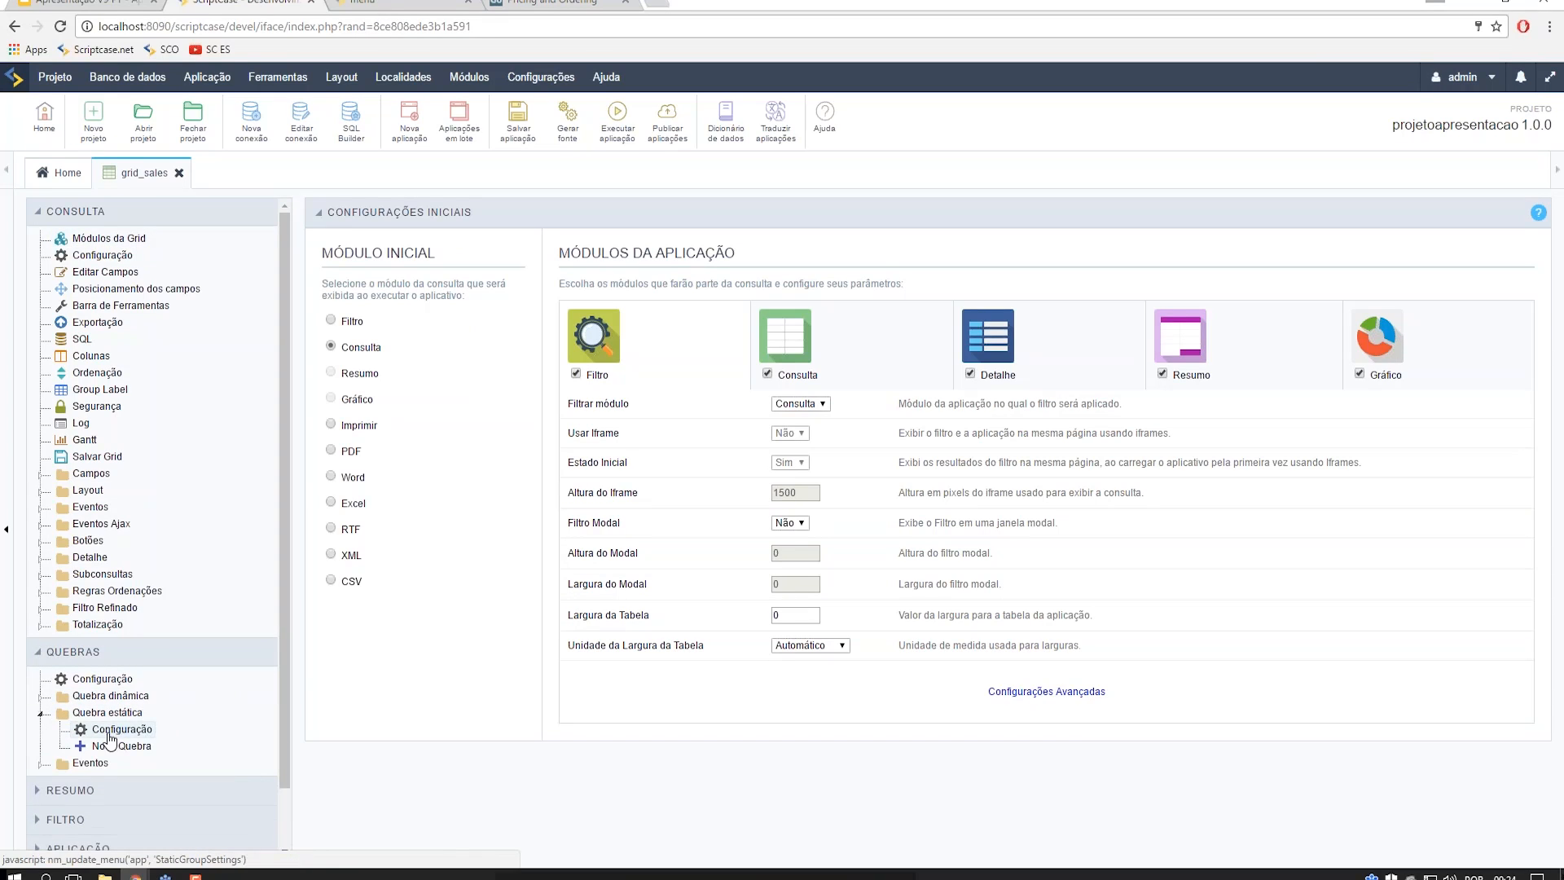
{"action": "left_click", "coordinate": [109, 730]}
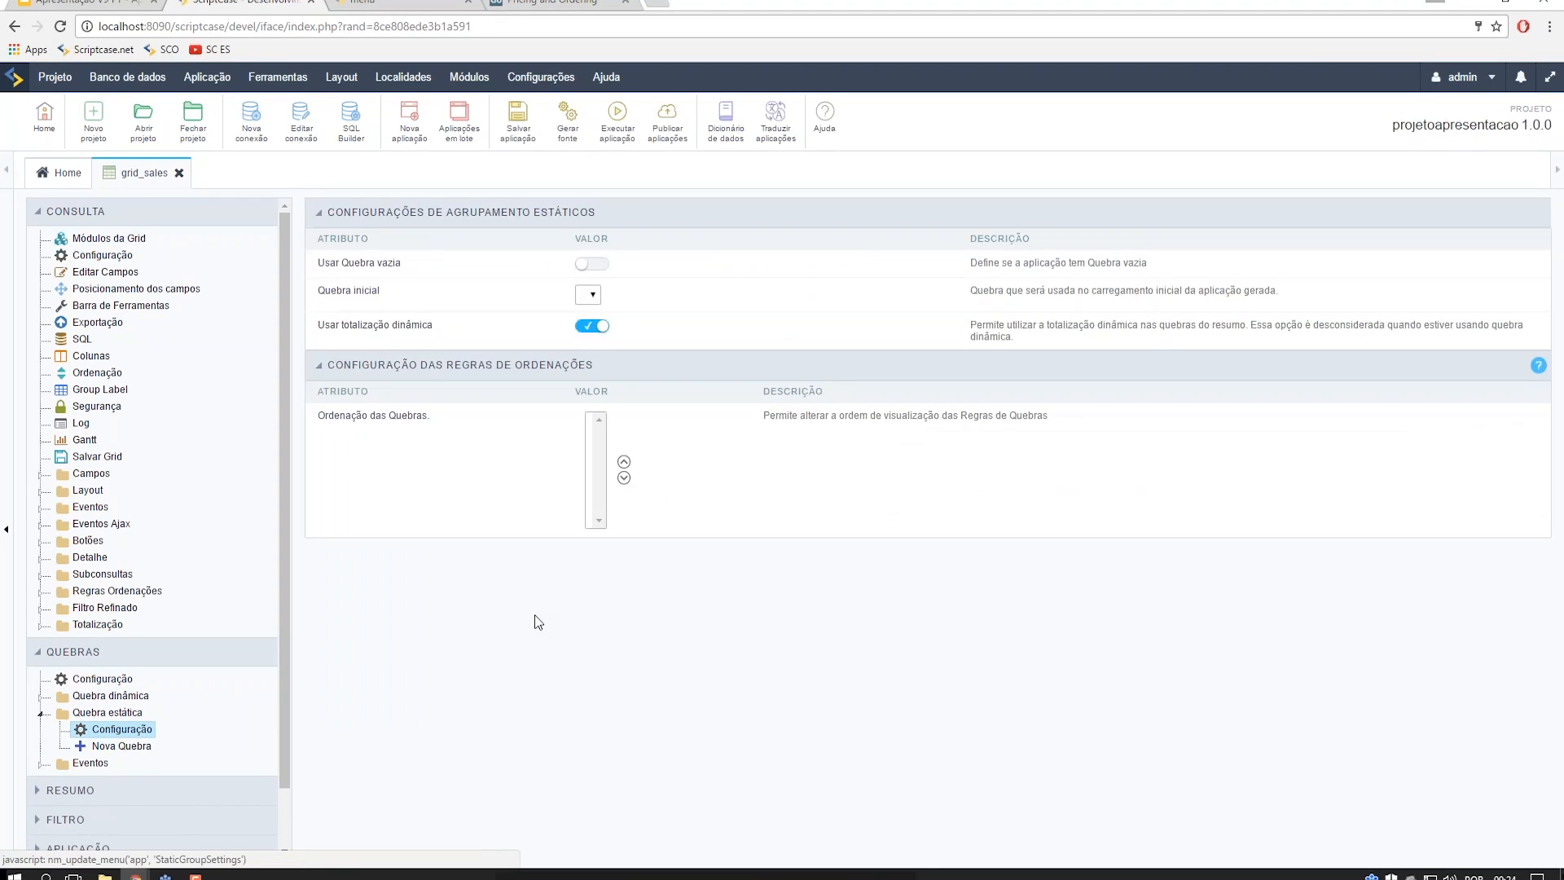
{"action": "left_click", "coordinate": [123, 746]}
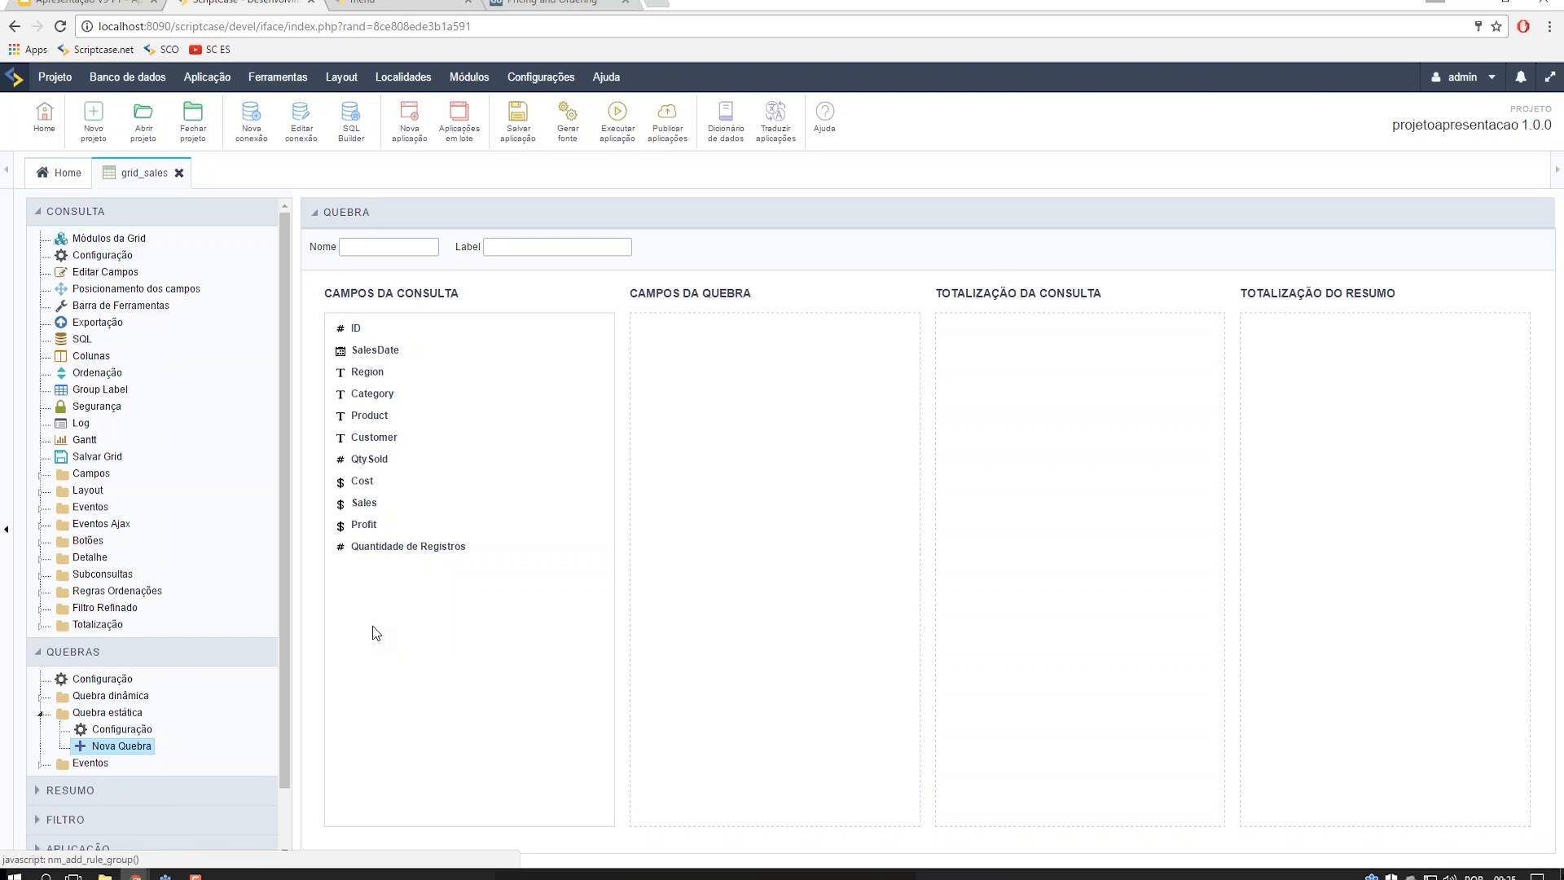
- Expand the Resumo settings and add Category to the break fields
{"action": "scroll", "coordinate": [173, 463], "scroll_direction": "down", "scroll_amount": 1}
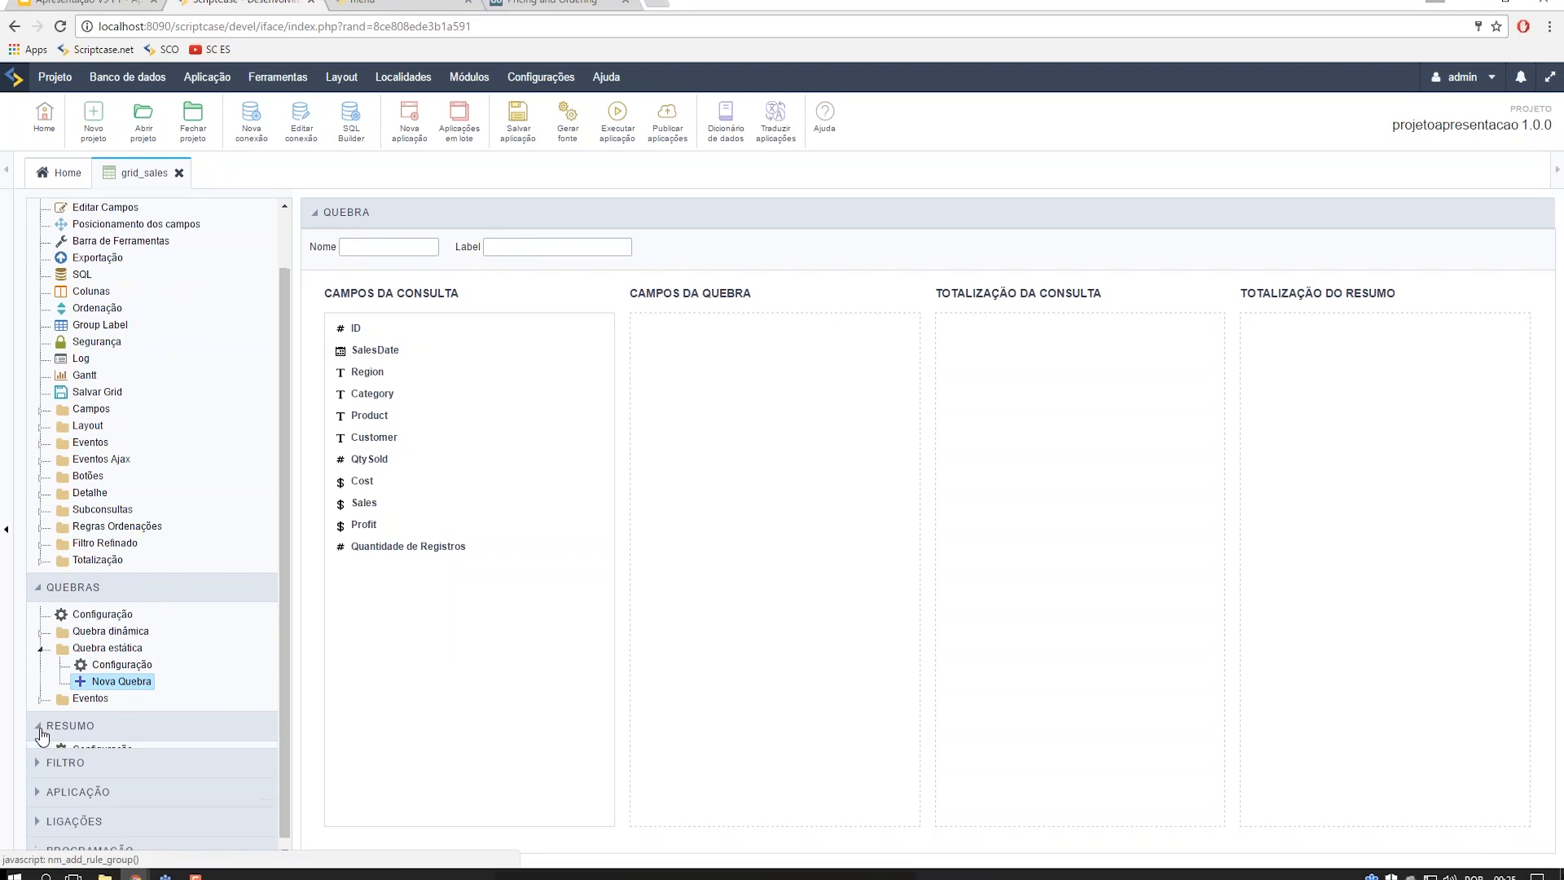
{"action": "left_click", "coordinate": [42, 733]}
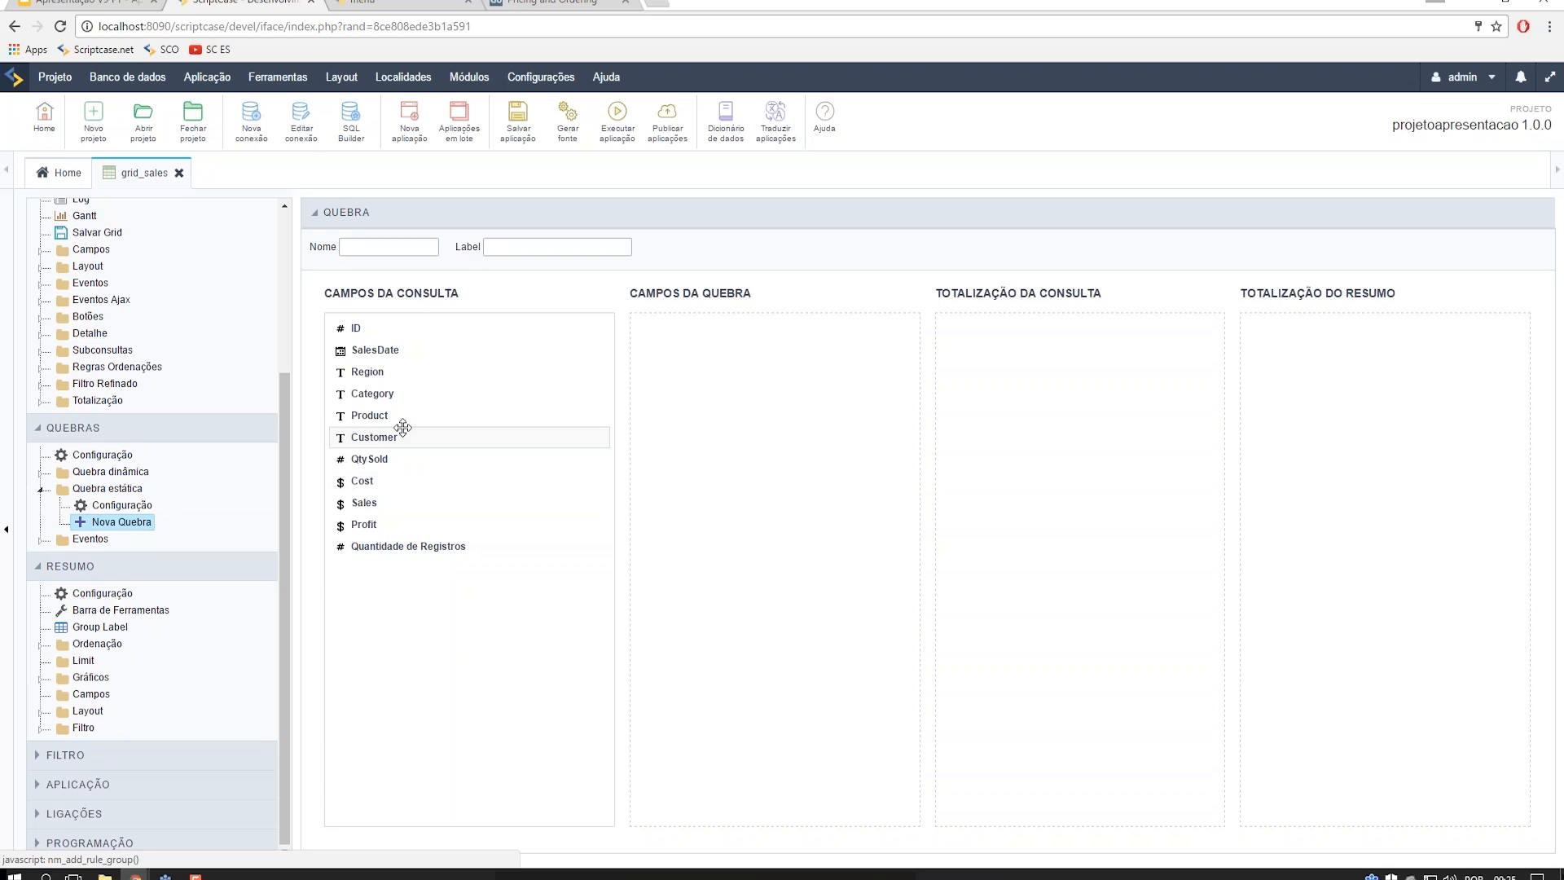
{"action": "left_click_drag", "start_coordinate": [415, 406], "coordinate": [660, 407]}
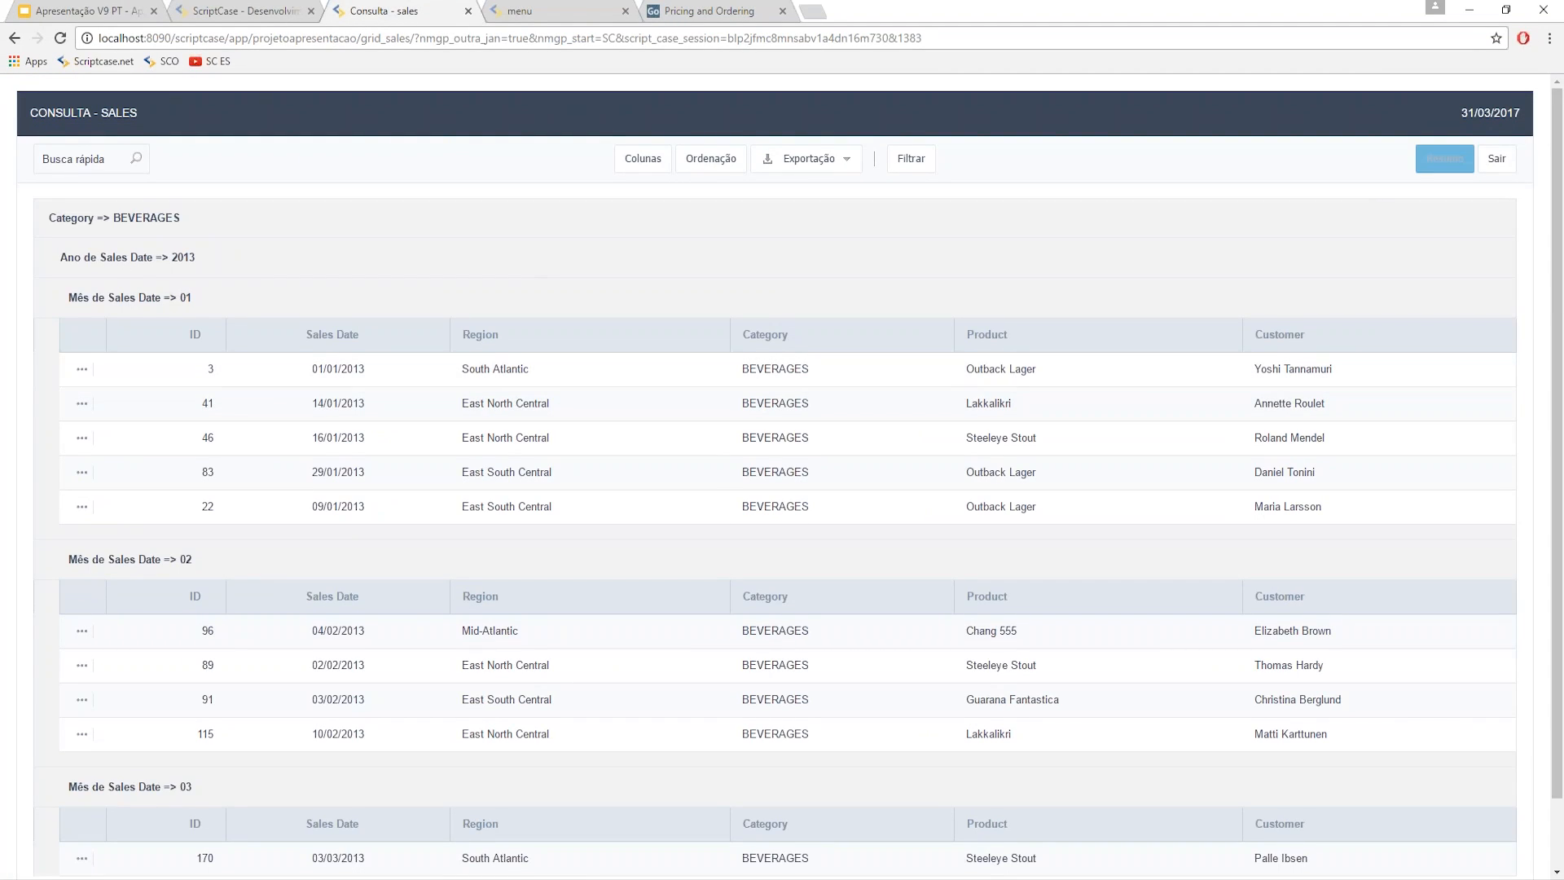
- Review the running app's sales summary by category and month, then return to the editor
{"action": "left_click", "coordinate": [1438, 160]}
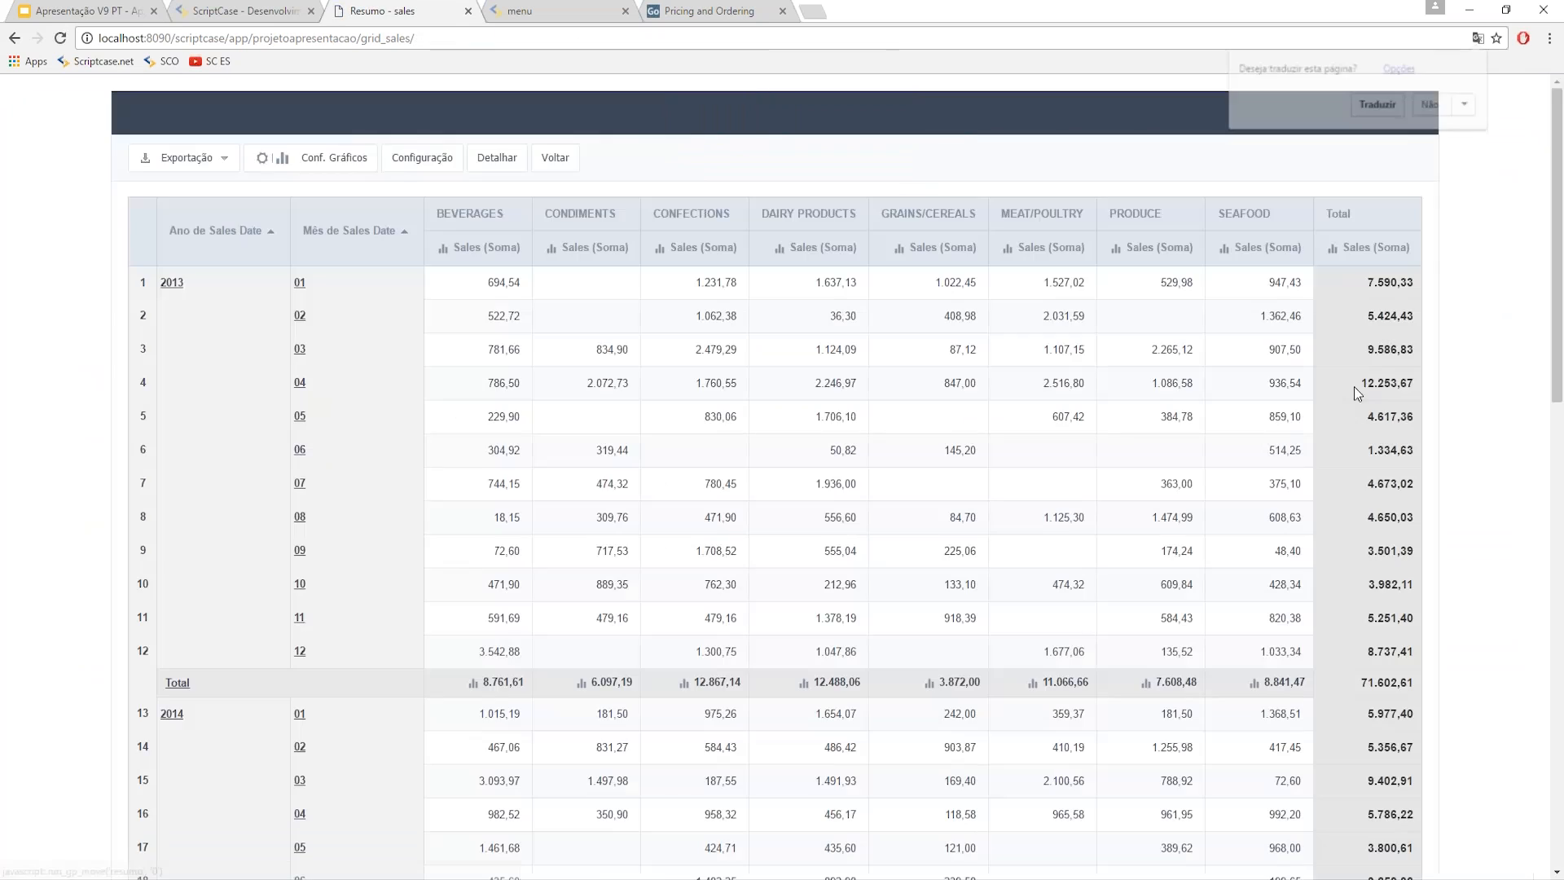
{"action": "left_click", "coordinate": [1432, 106]}
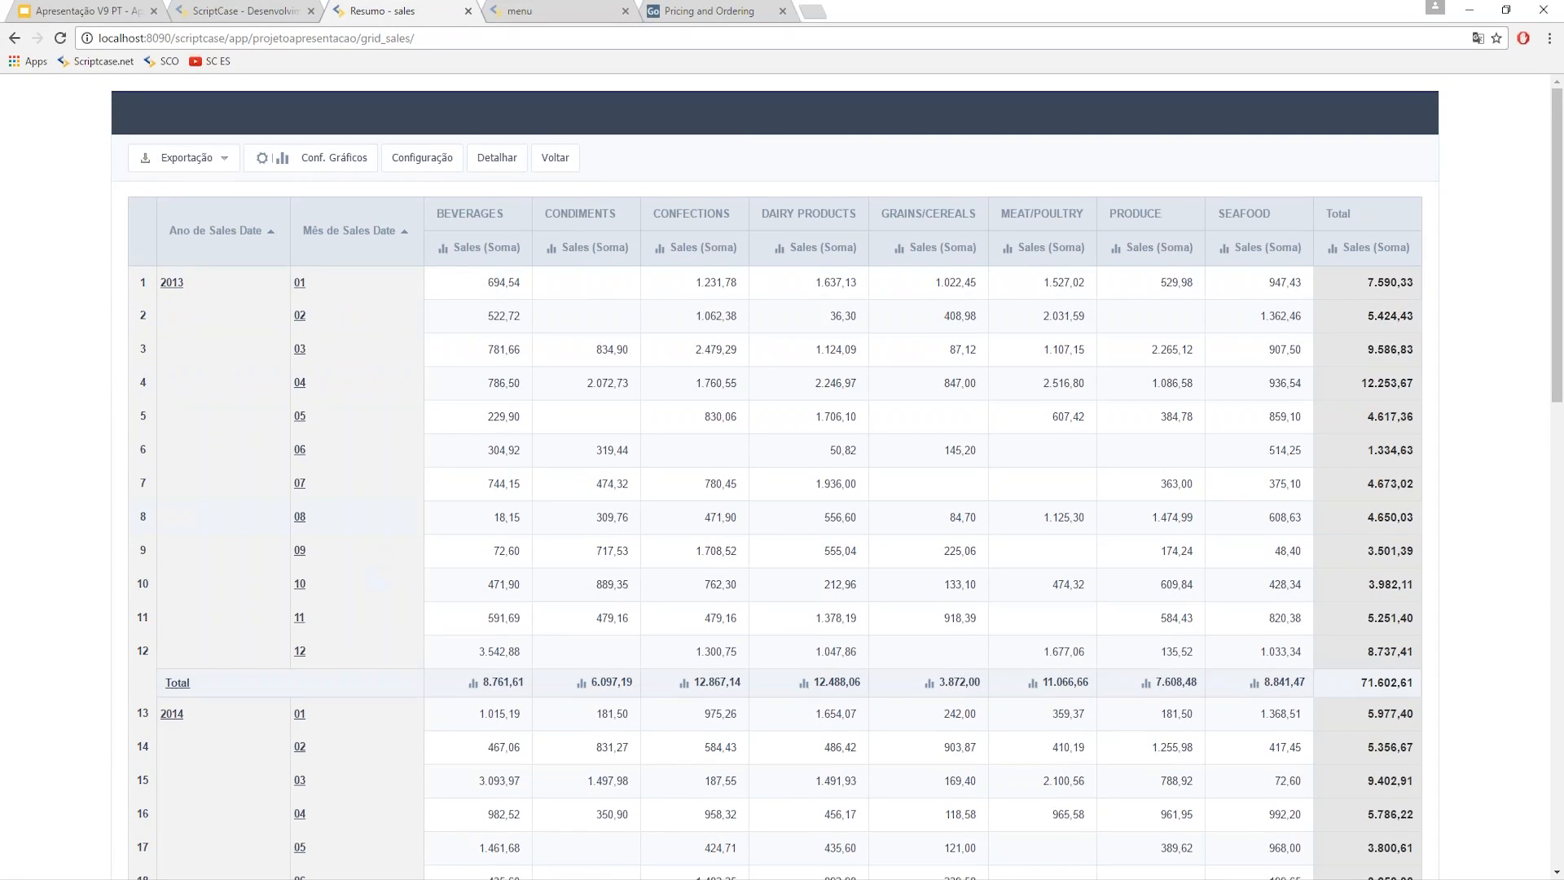
{"action": "scroll", "coordinate": [355, 712], "scroll_direction": "down", "scroll_amount": 3}
{"action": "scroll", "coordinate": [355, 713], "scroll_direction": "down", "scroll_amount": 12}
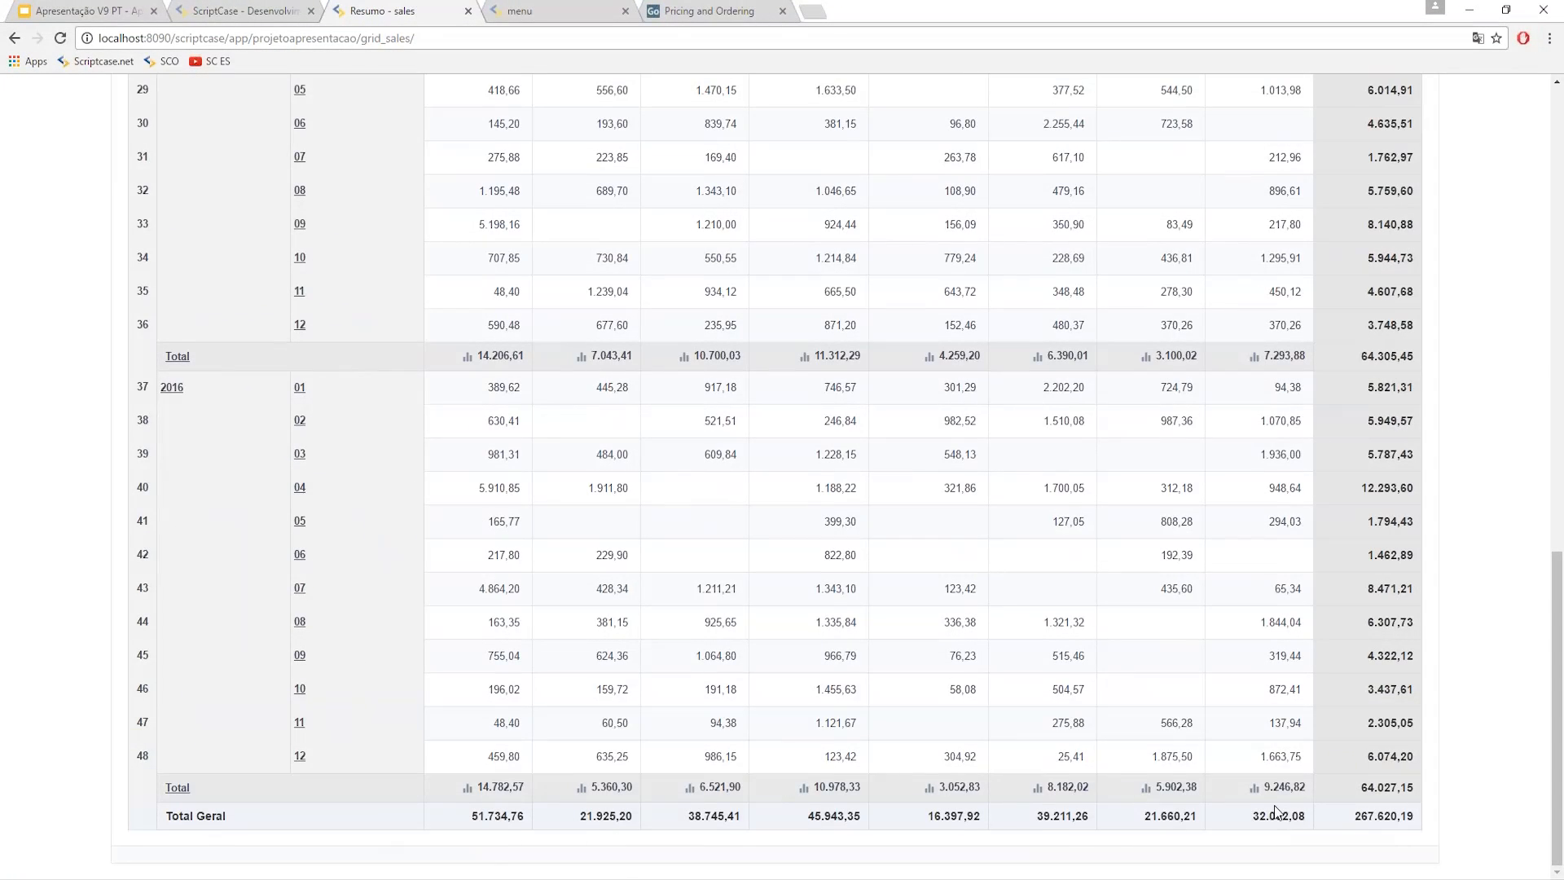
{"action": "scroll", "coordinate": [1047, 795], "scroll_direction": "up", "scroll_amount": 20}
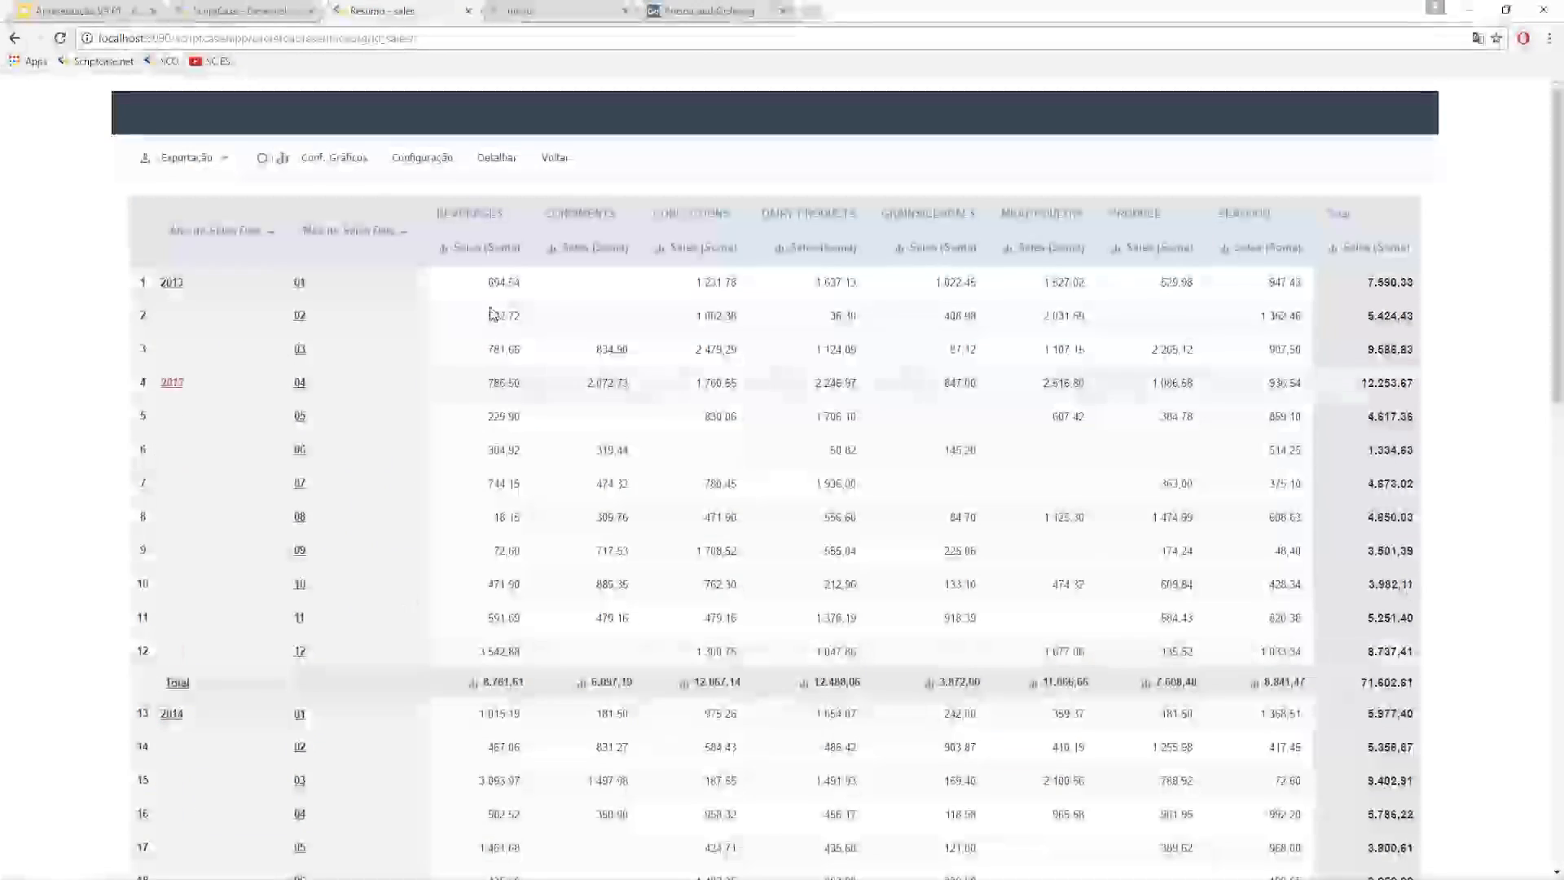
{"action": "left_click", "coordinate": [422, 157]}
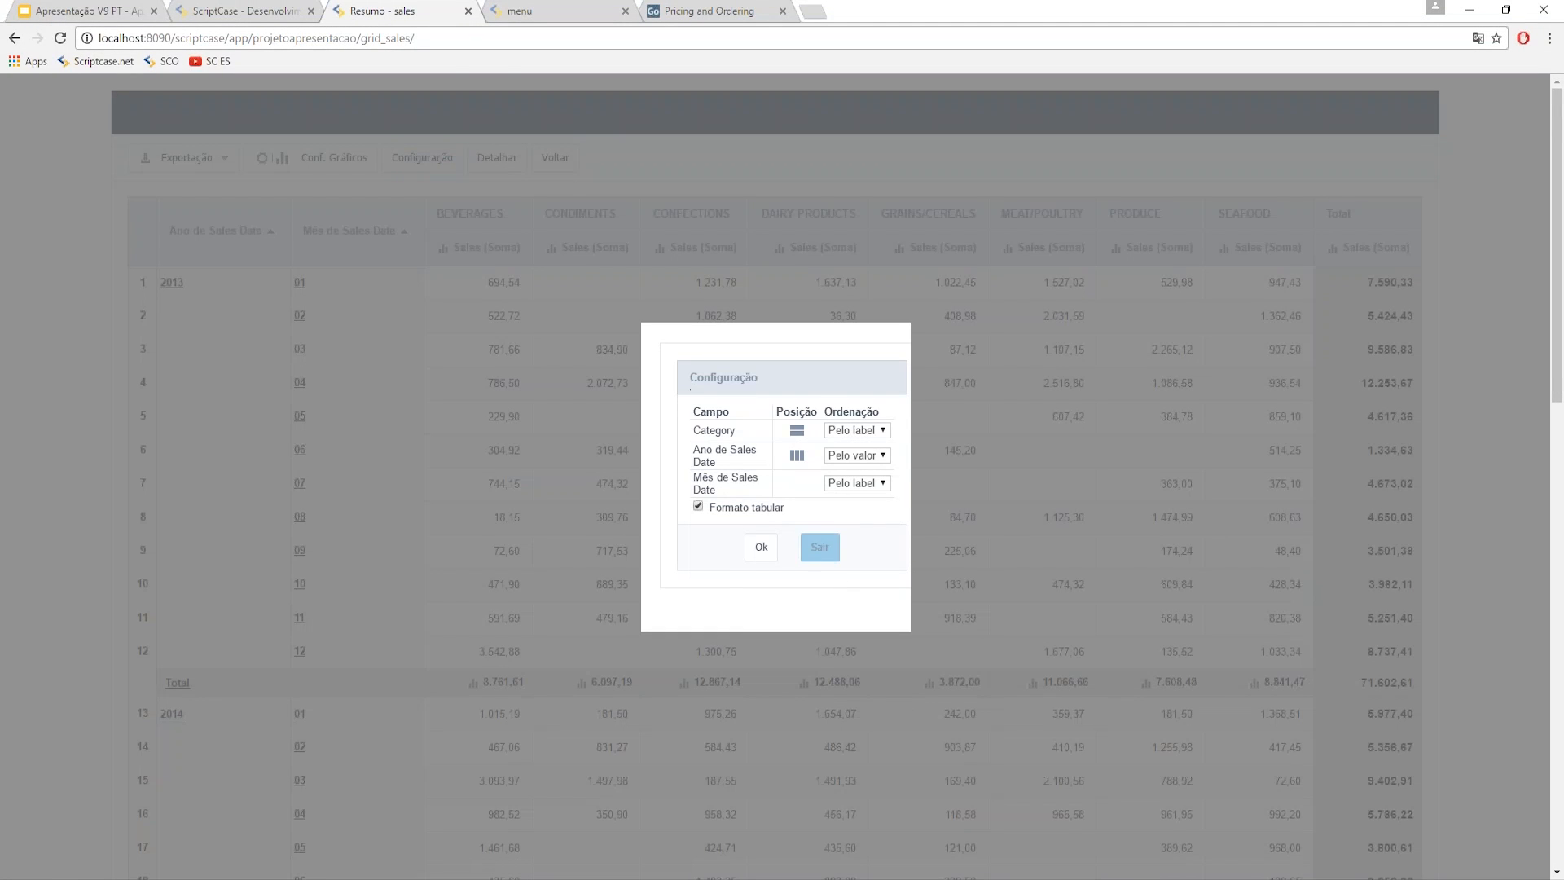
{"action": "left_click", "coordinate": [819, 547]}
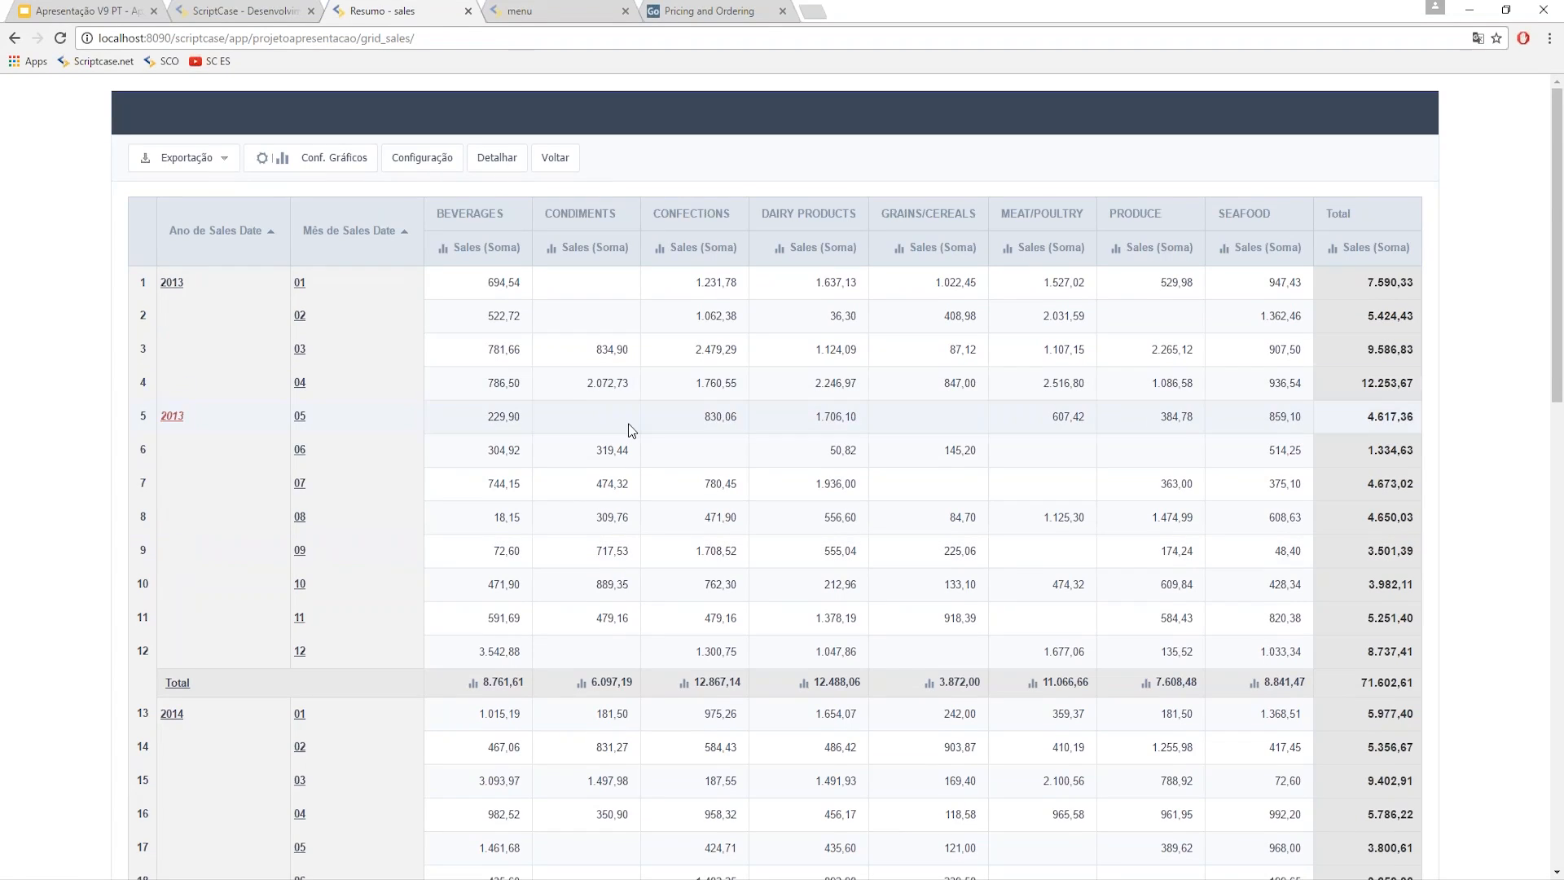
{"action": "left_click", "coordinate": [245, 16]}
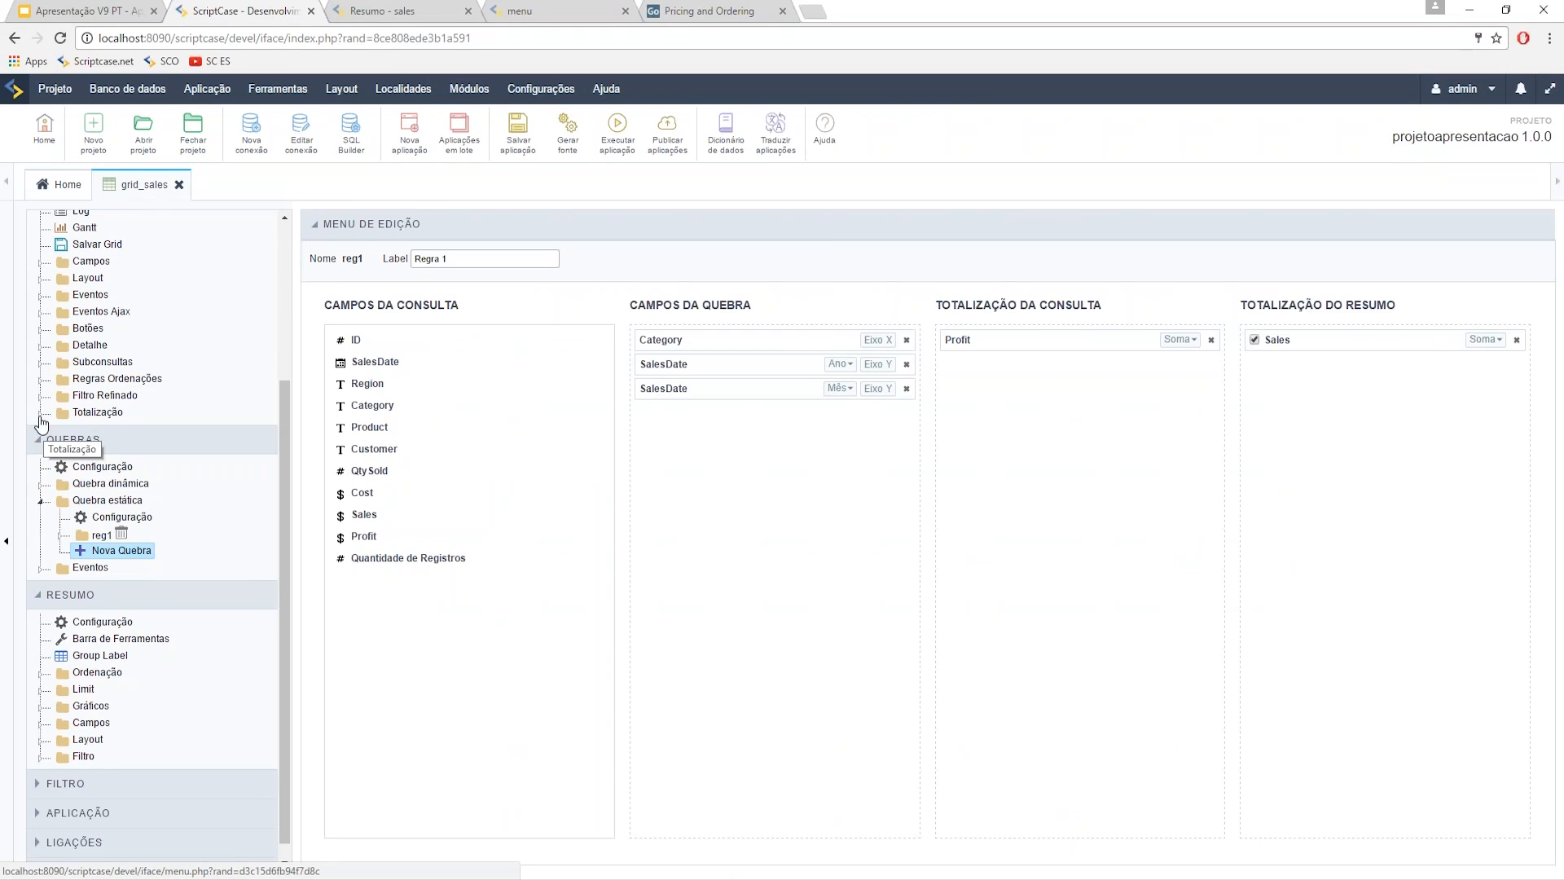
- Expand the Totalização, Quebra estática and Resumo field nodes to show reg1's grouping fields and Profit/Sales totals
{"action": "left_click", "coordinate": [40, 413]}
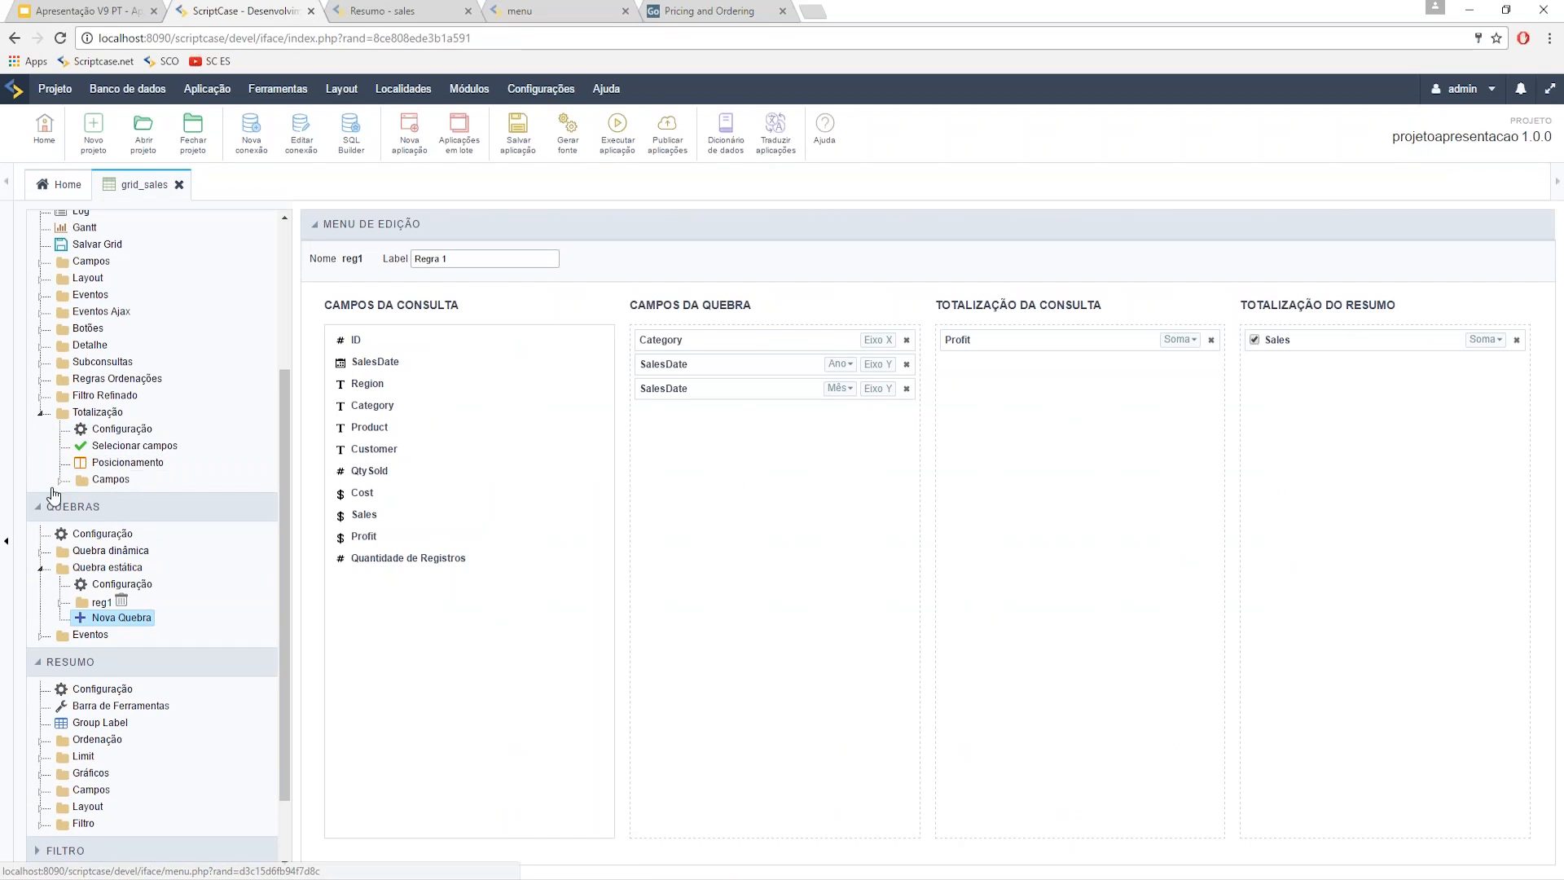
{"action": "left_click", "coordinate": [60, 482]}
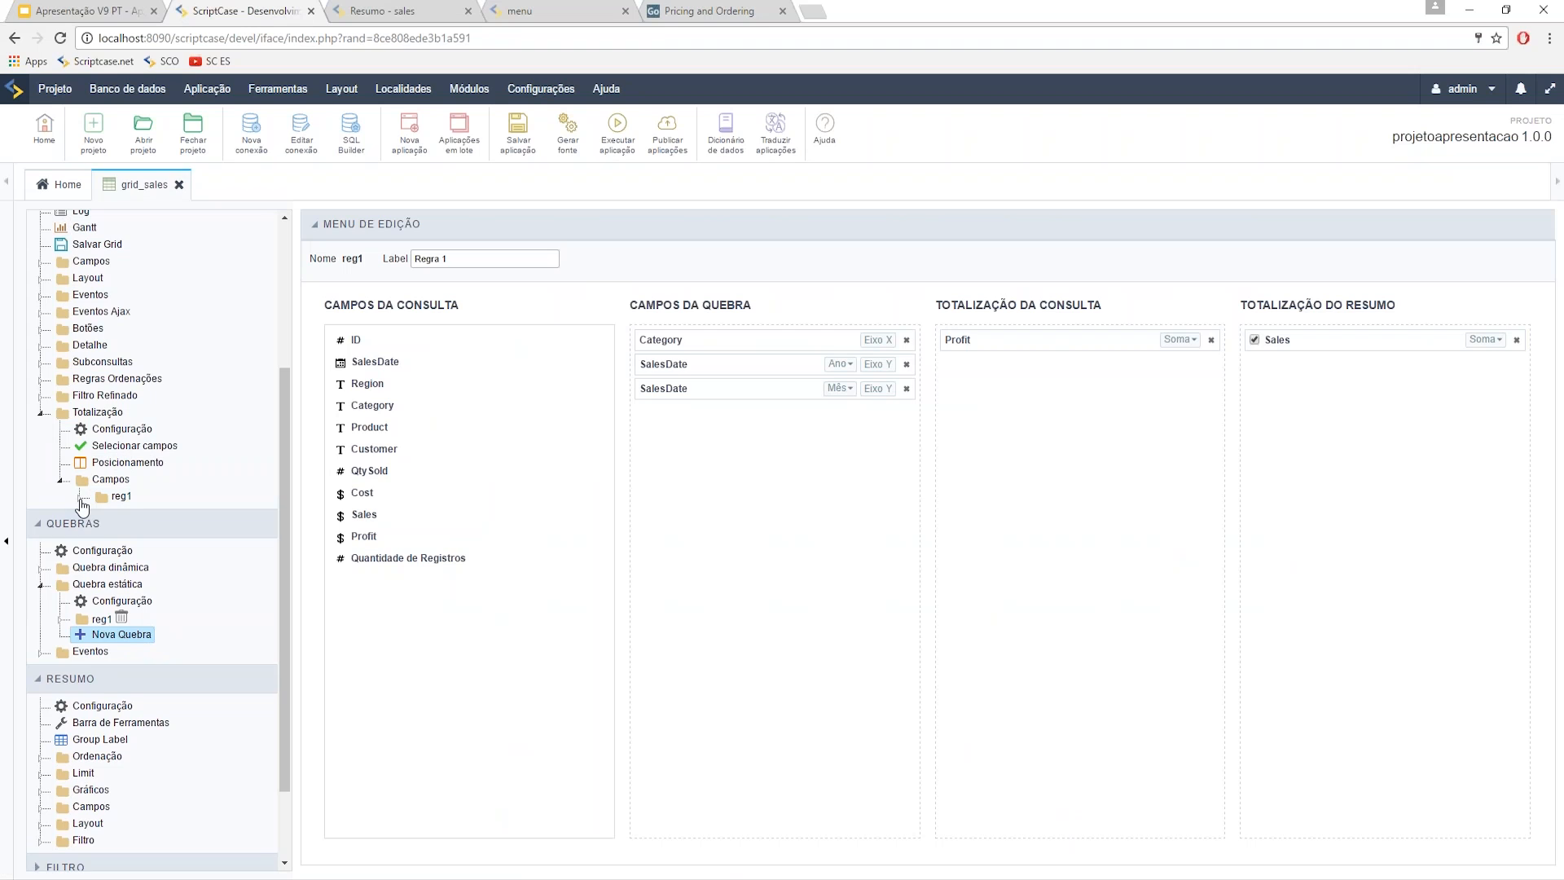
{"action": "left_click", "coordinate": [79, 497]}
{"action": "scroll", "coordinate": [53, 437], "scroll_direction": "down", "scroll_amount": 3}
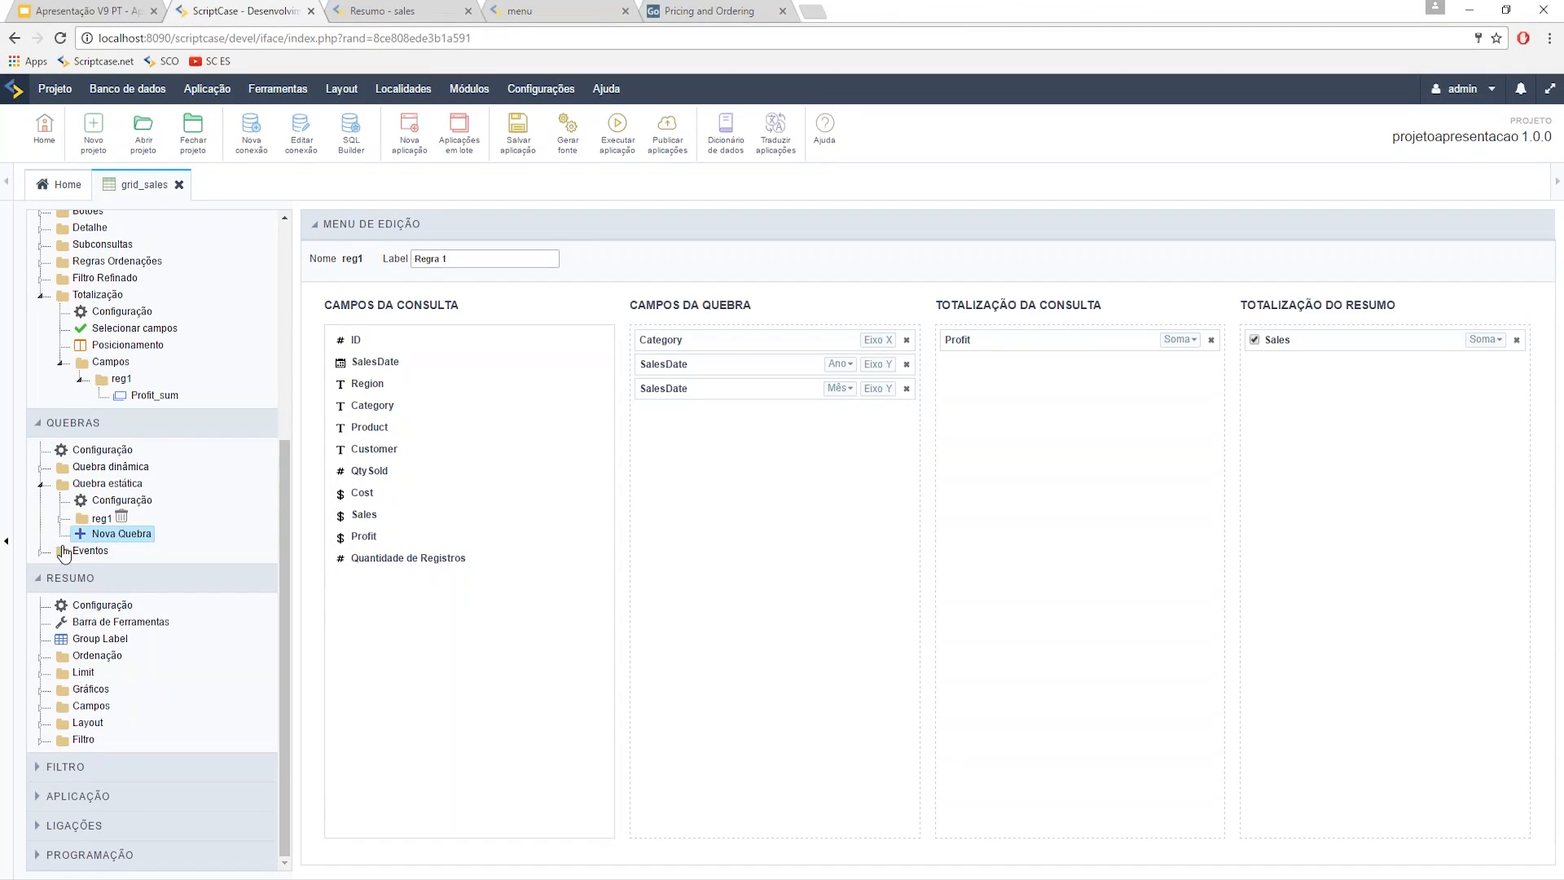
{"action": "left_click", "coordinate": [63, 520]}
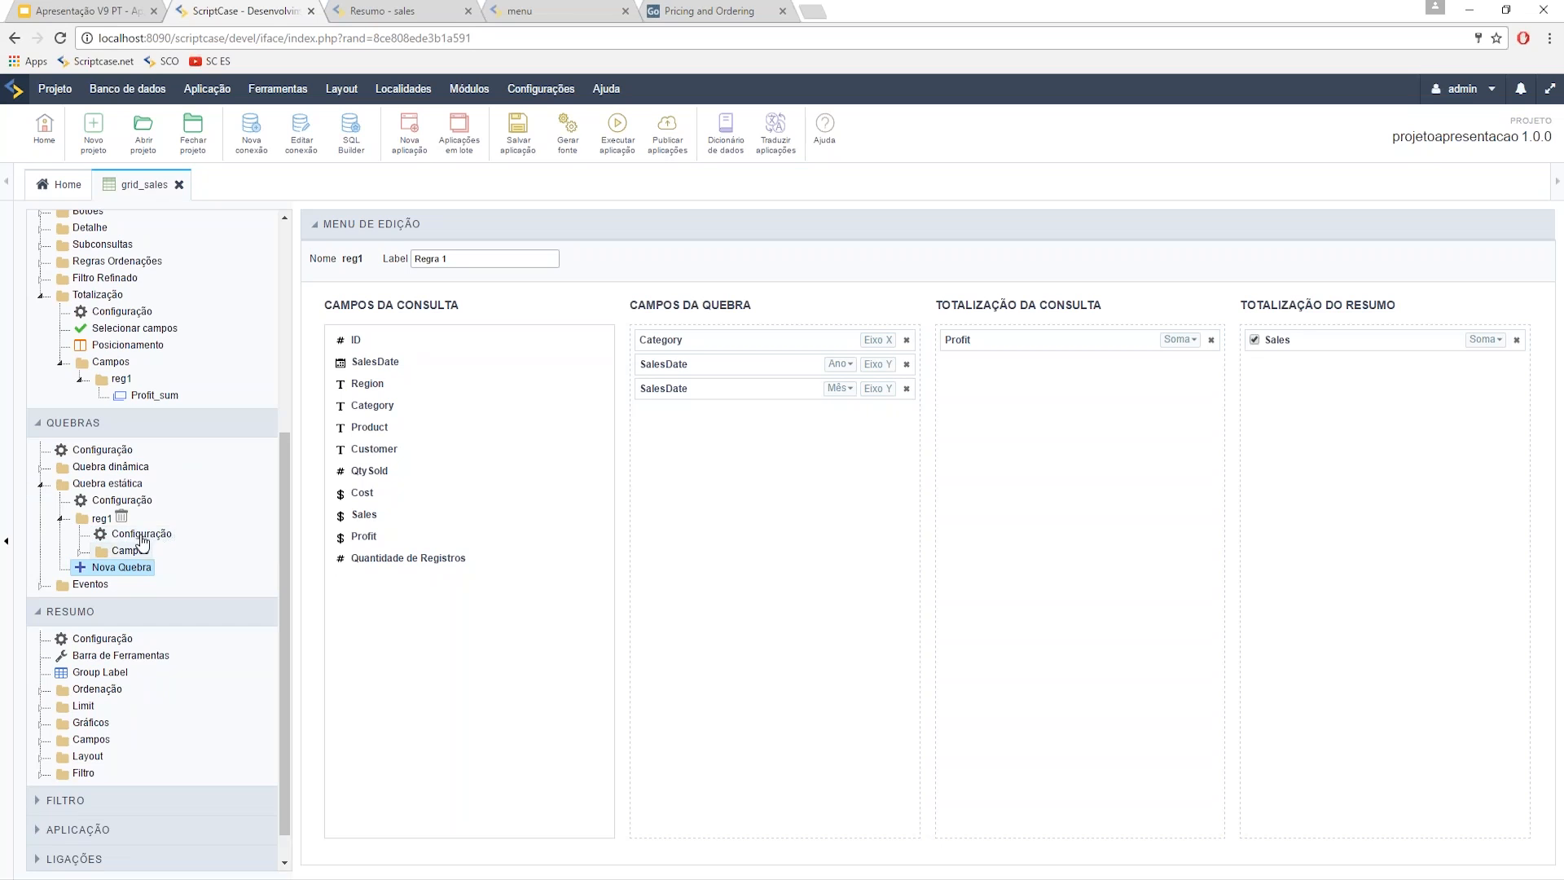
{"action": "left_click", "coordinate": [90, 554]}
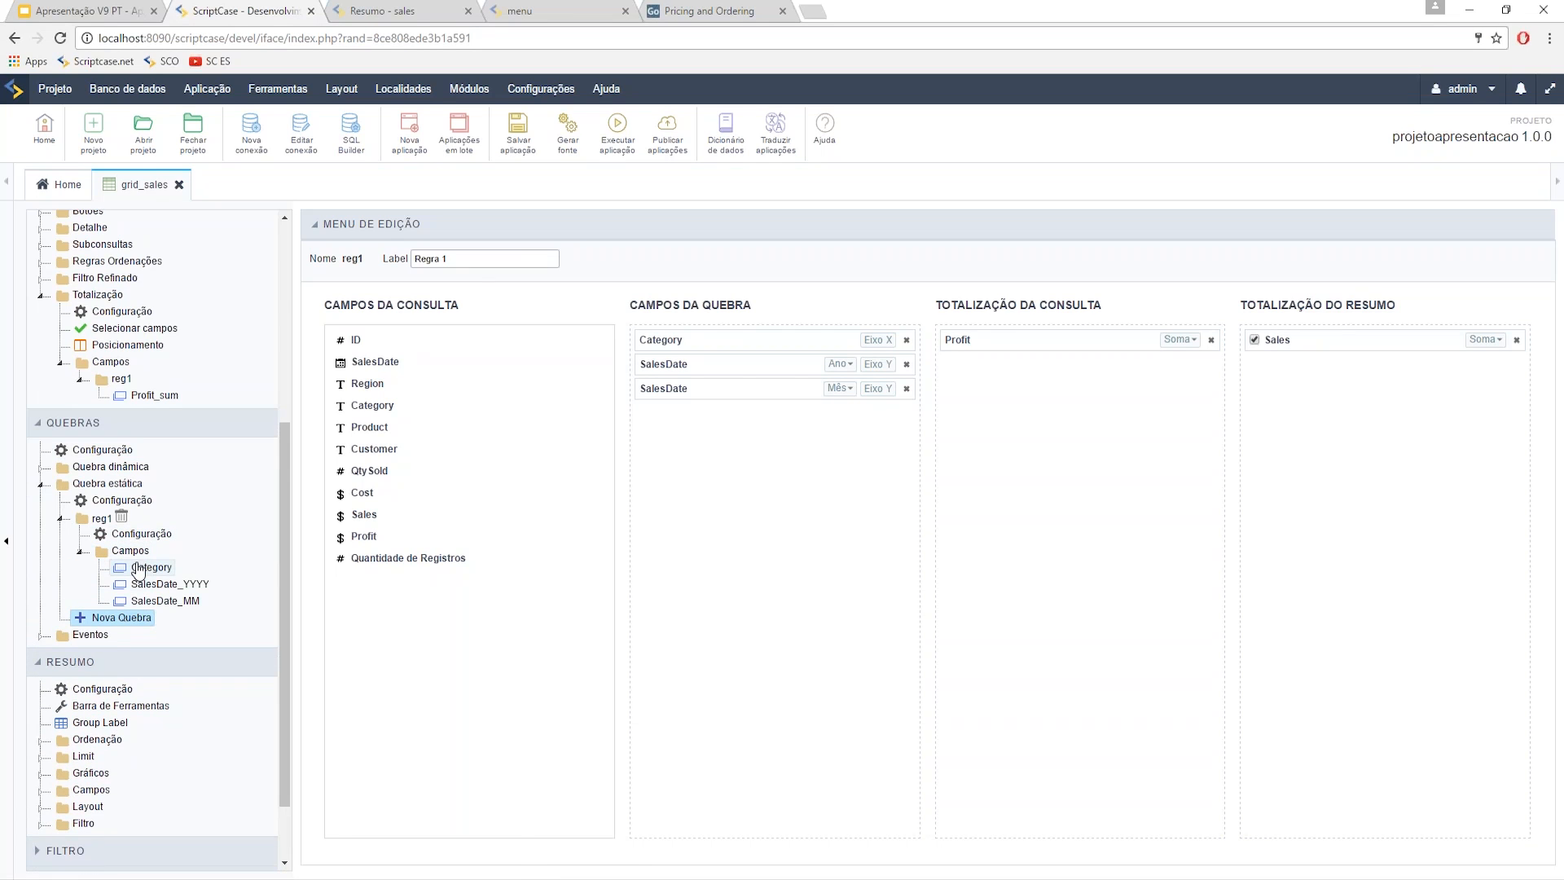
{"action": "scroll", "coordinate": [61, 733], "scroll_direction": "down", "scroll_amount": 2}
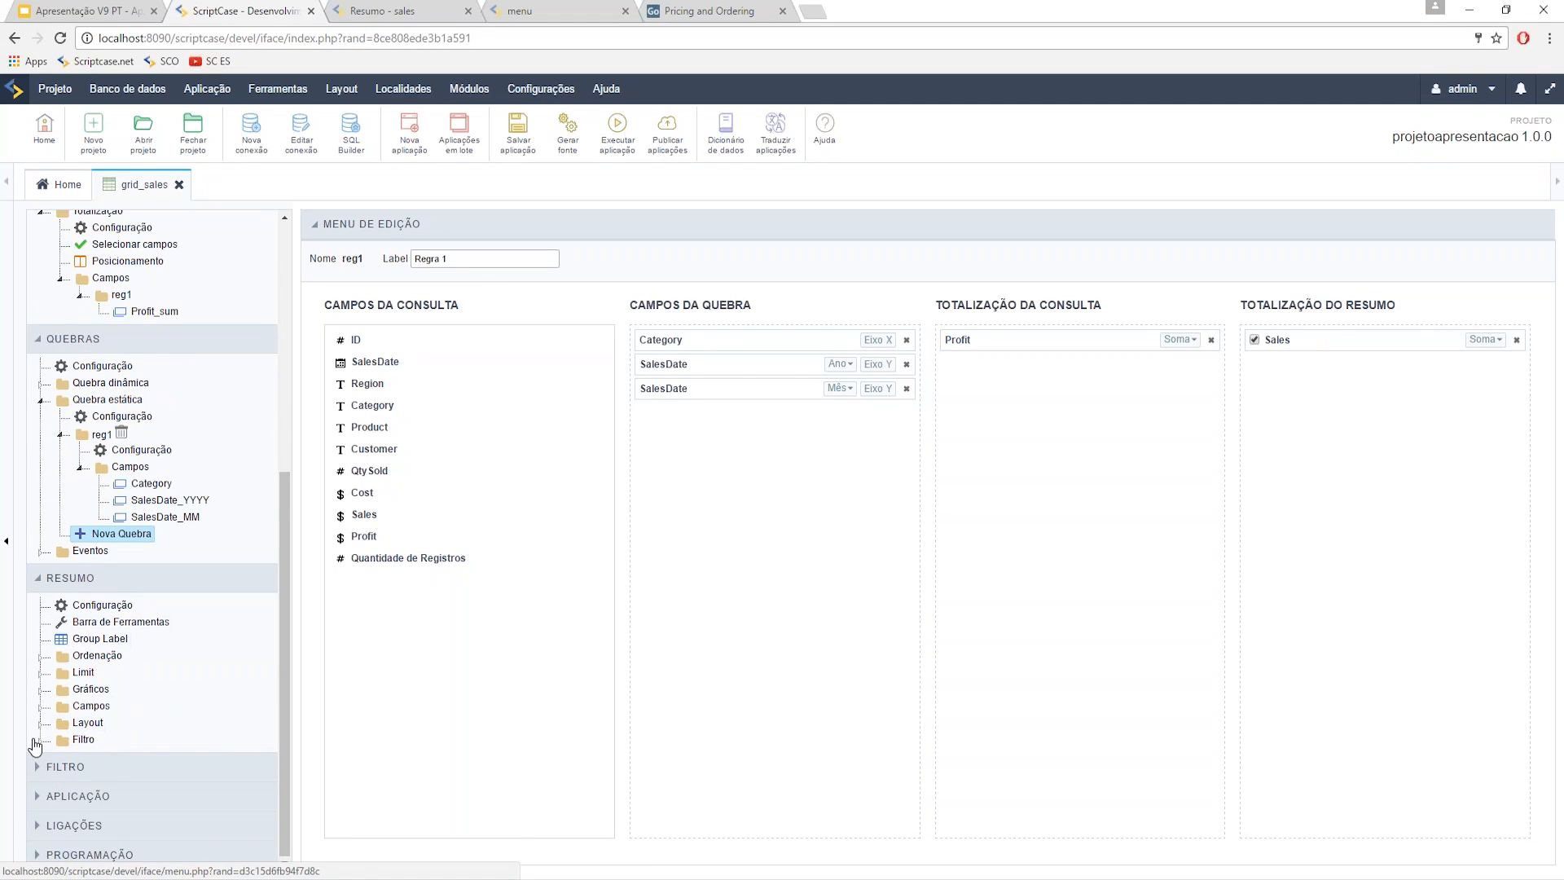
{"action": "left_click", "coordinate": [43, 712]}
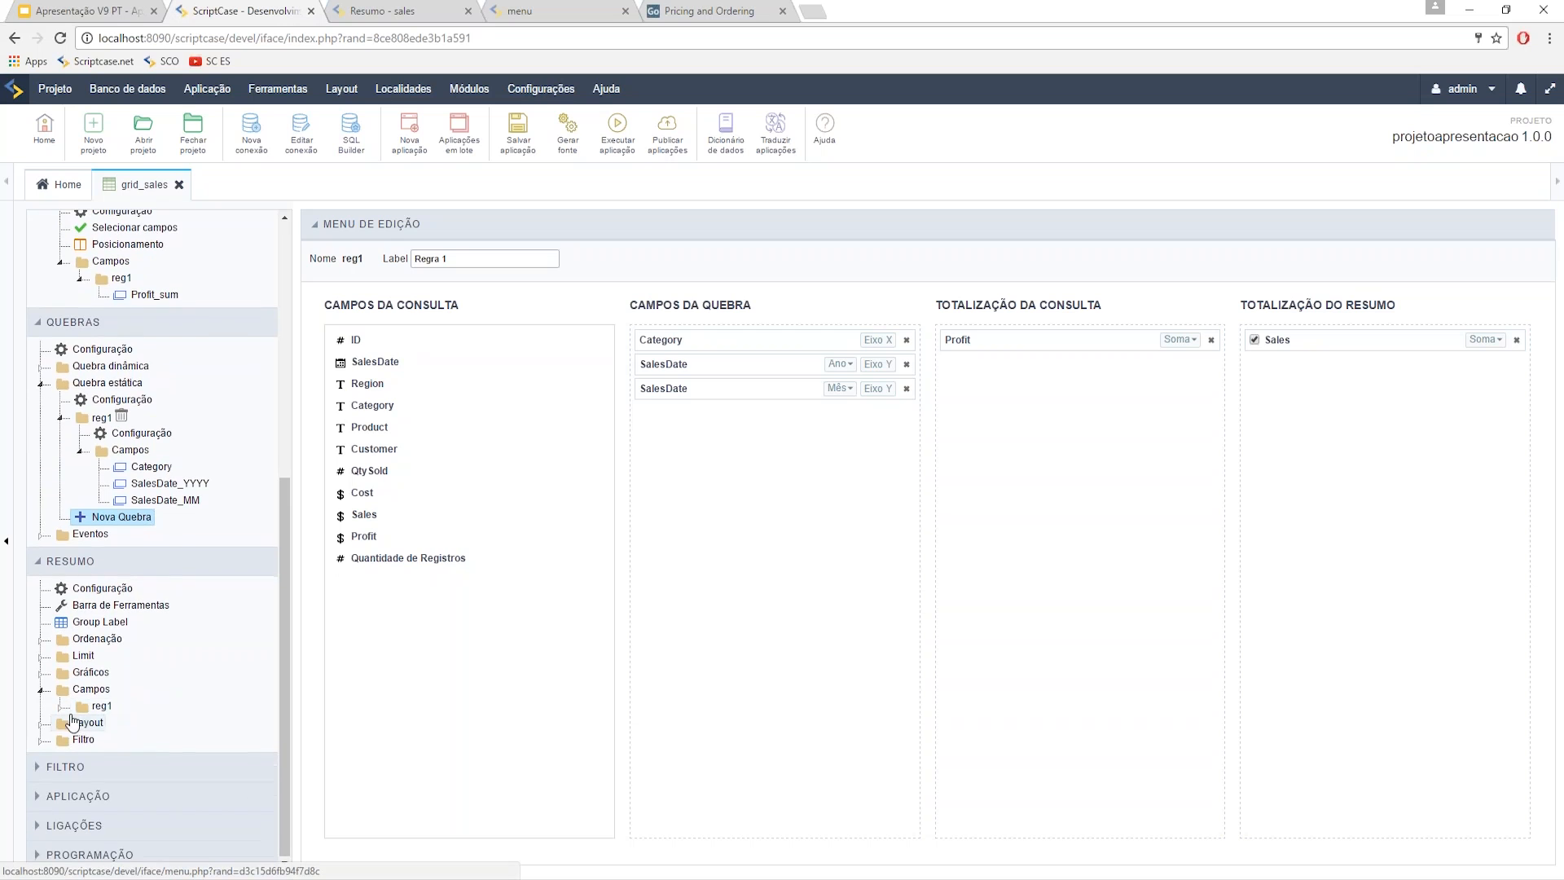
{"action": "scroll", "coordinate": [103, 707], "scroll_direction": "down", "scroll_amount": 1}
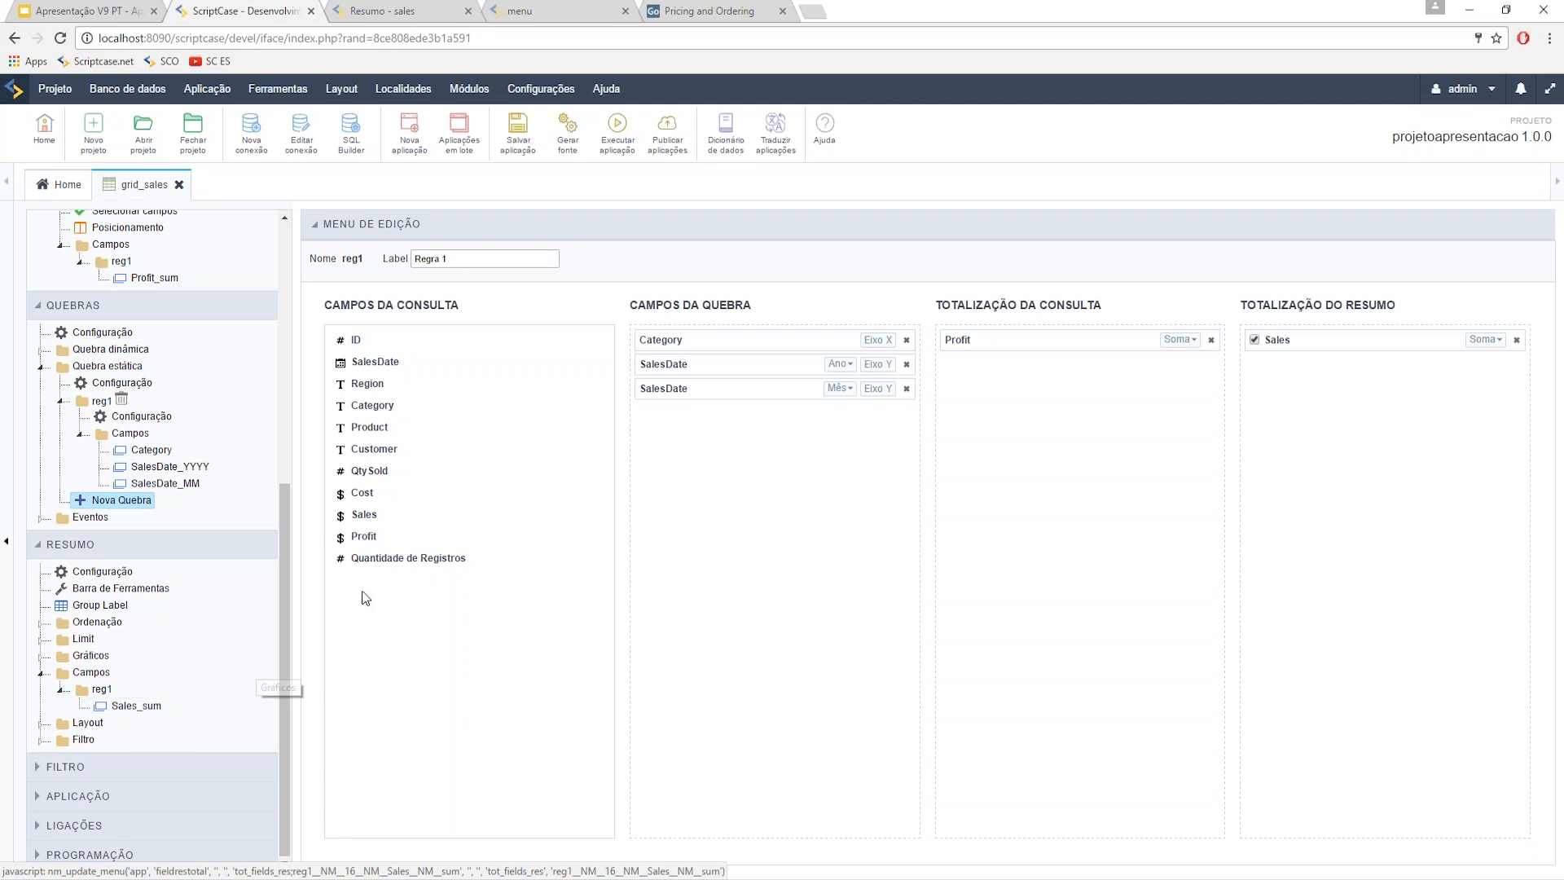
{"action": "scroll", "coordinate": [244, 428], "scroll_direction": "up", "scroll_amount": 6}
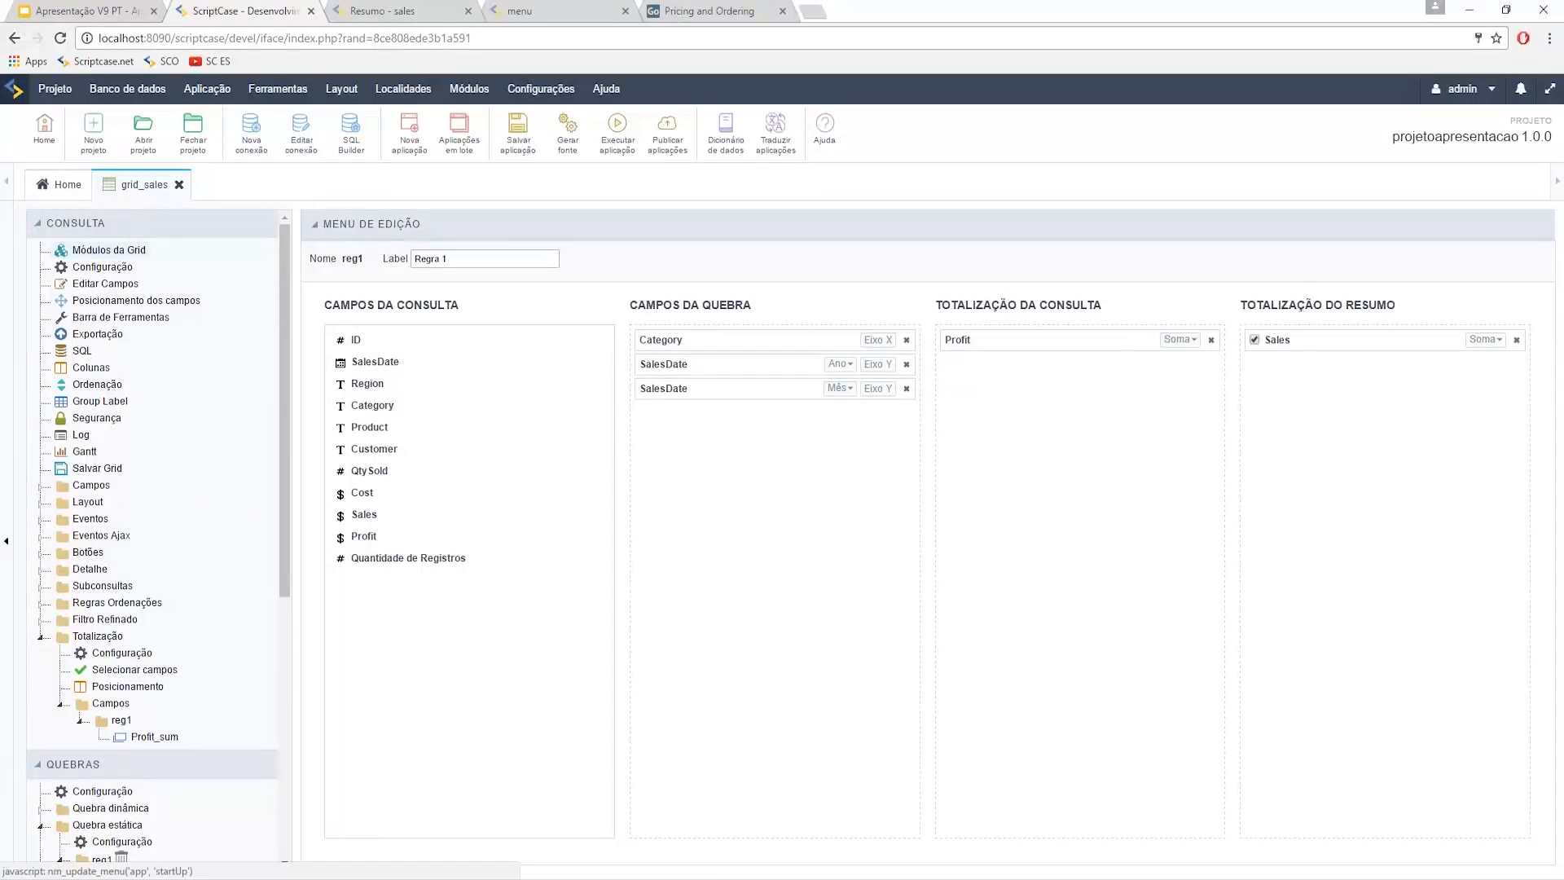
- Disable the Filtro and Detalhe modules, make Resumo the initial module, and run the grid
{"action": "left_click", "coordinate": [108, 250]}
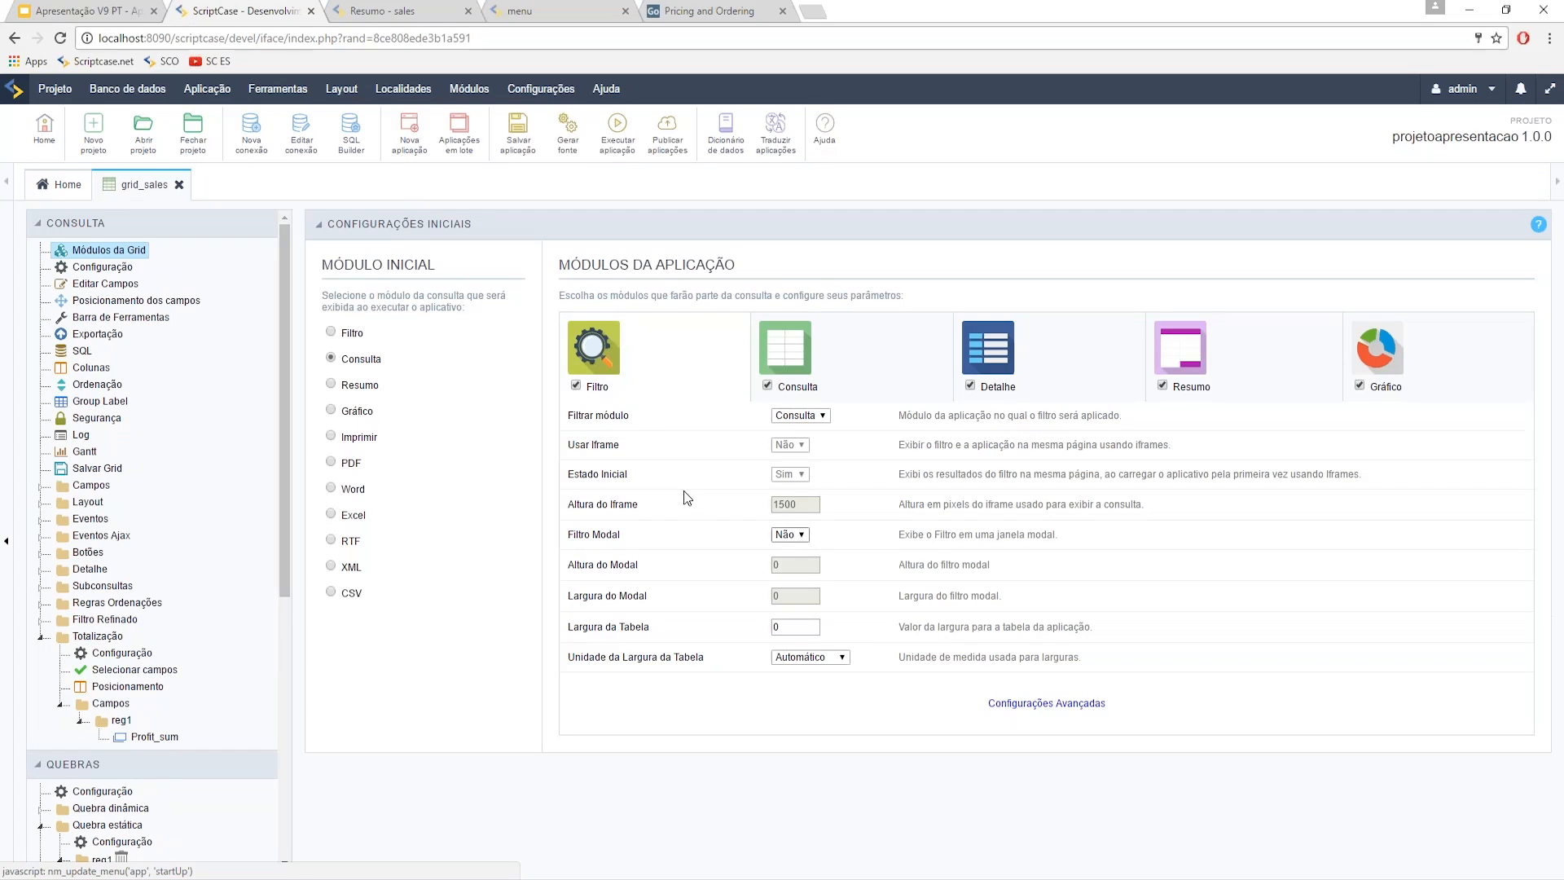
{"action": "left_click", "coordinate": [576, 385]}
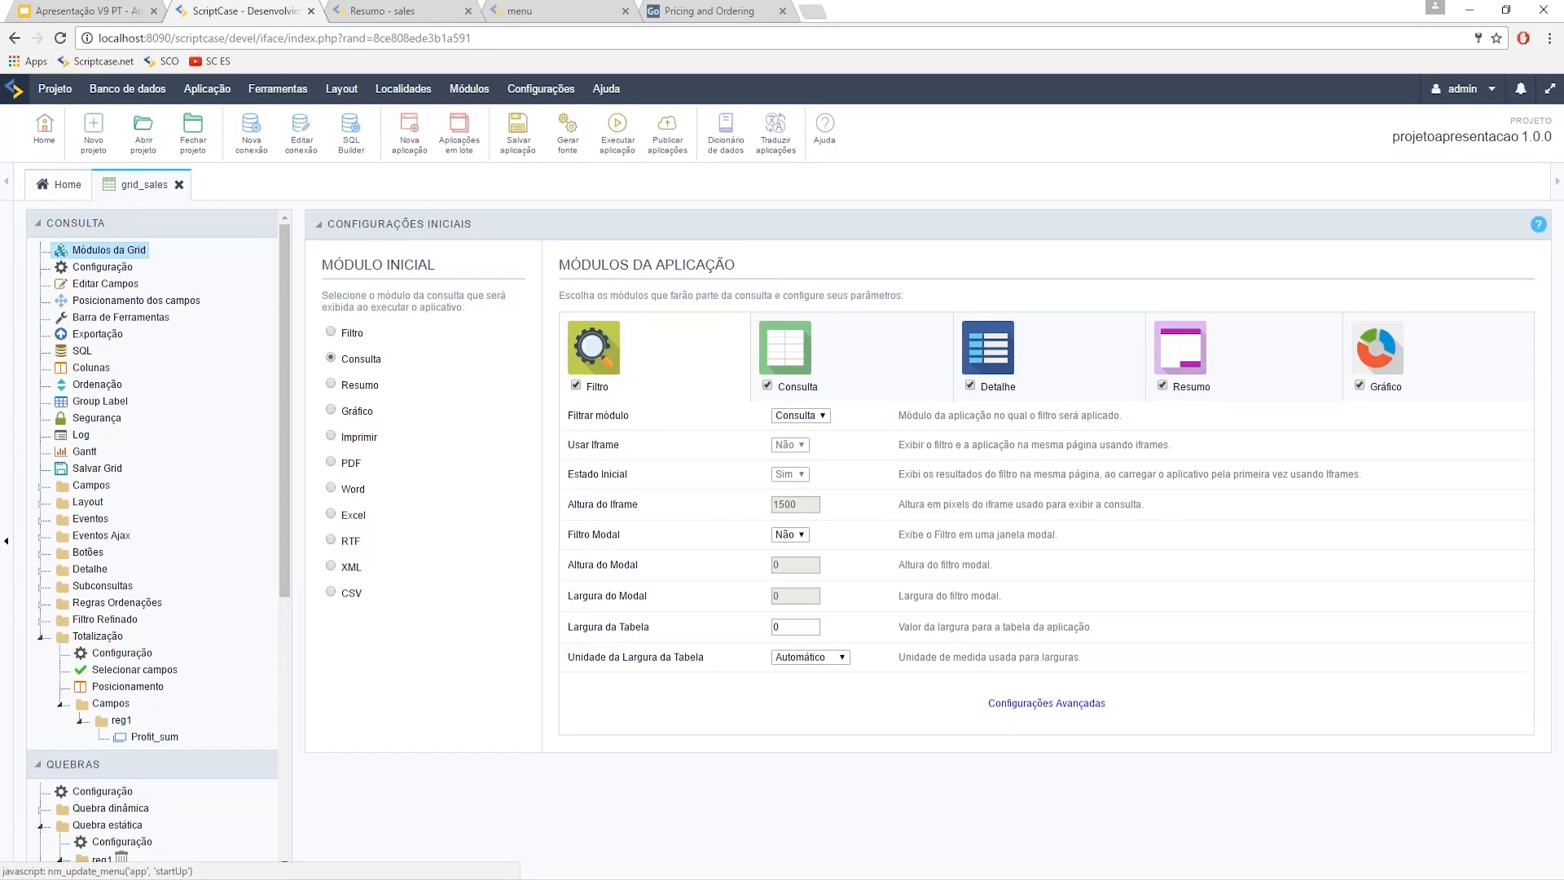
{"action": "left_click", "coordinate": [970, 386]}
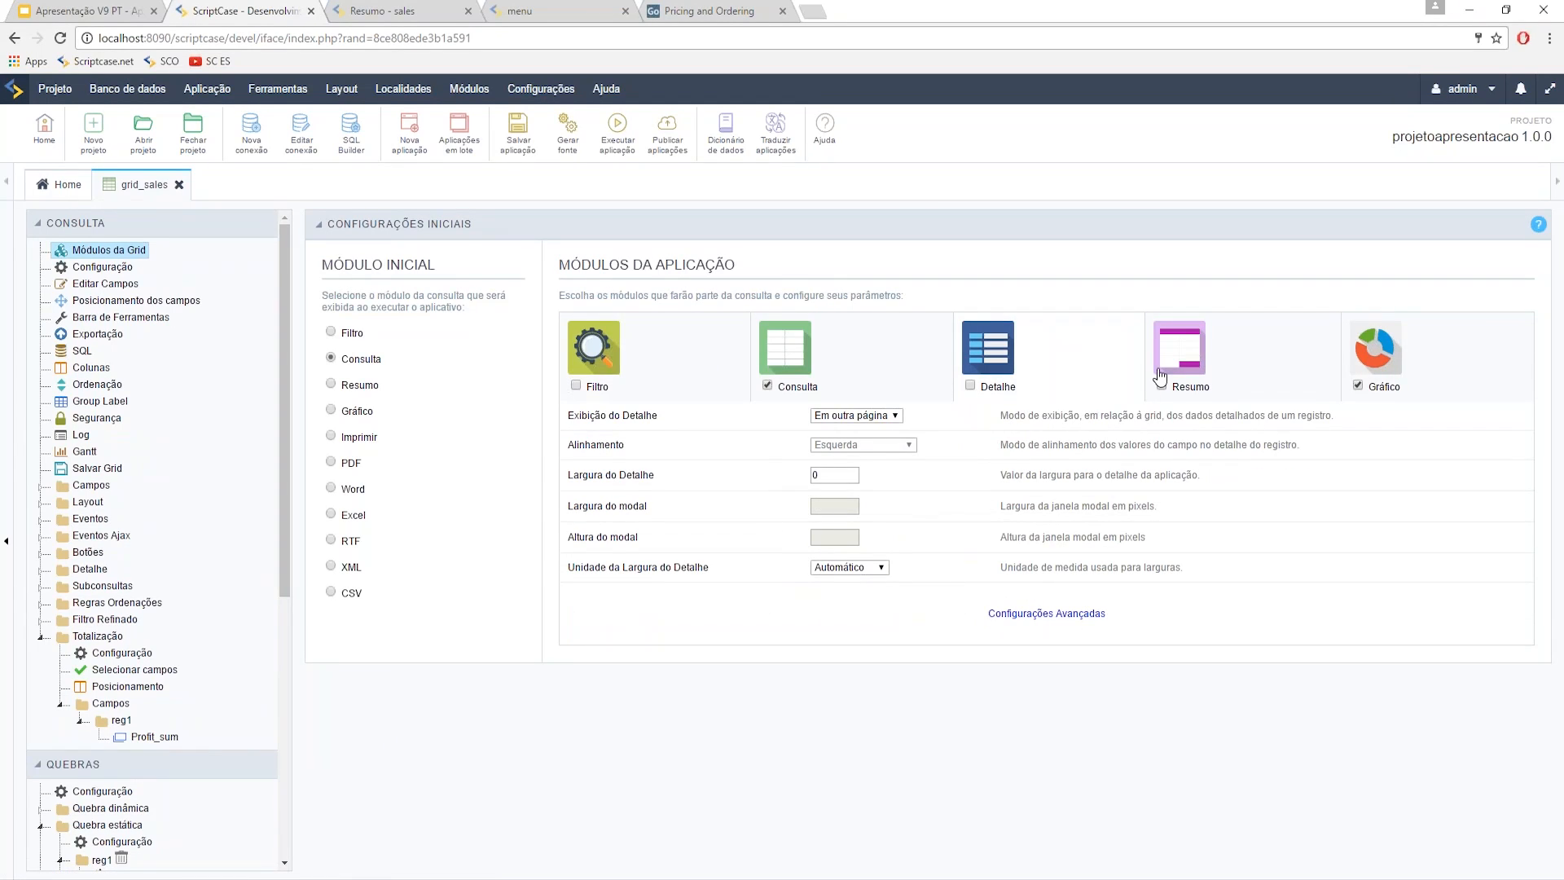
{"action": "left_click", "coordinate": [333, 386]}
{"action": "left_click", "coordinate": [618, 131]}
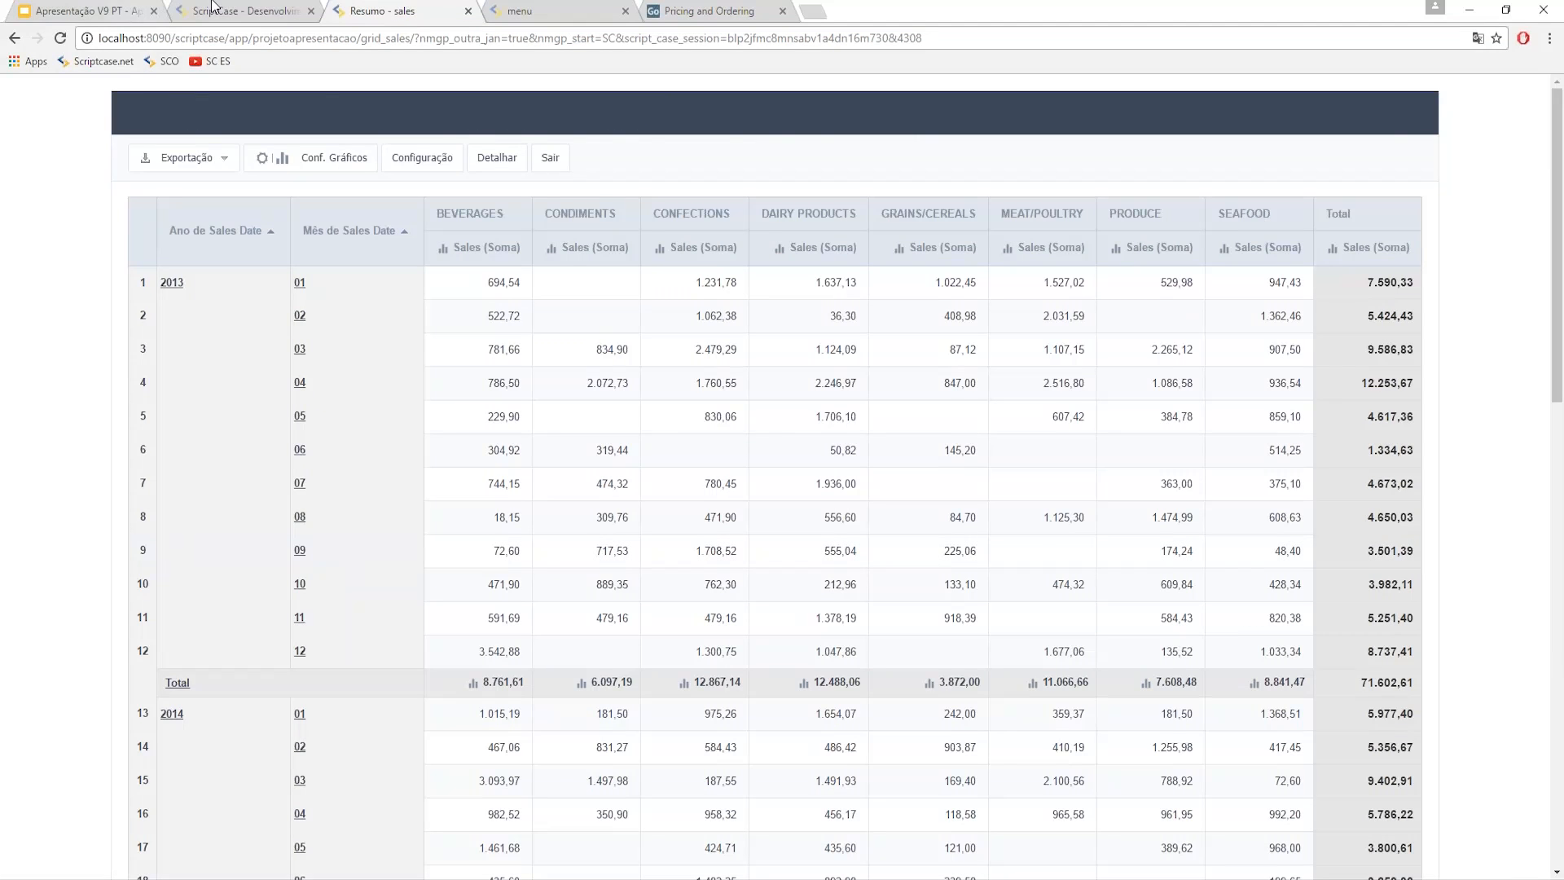
{"action": "left_click", "coordinate": [218, 10]}
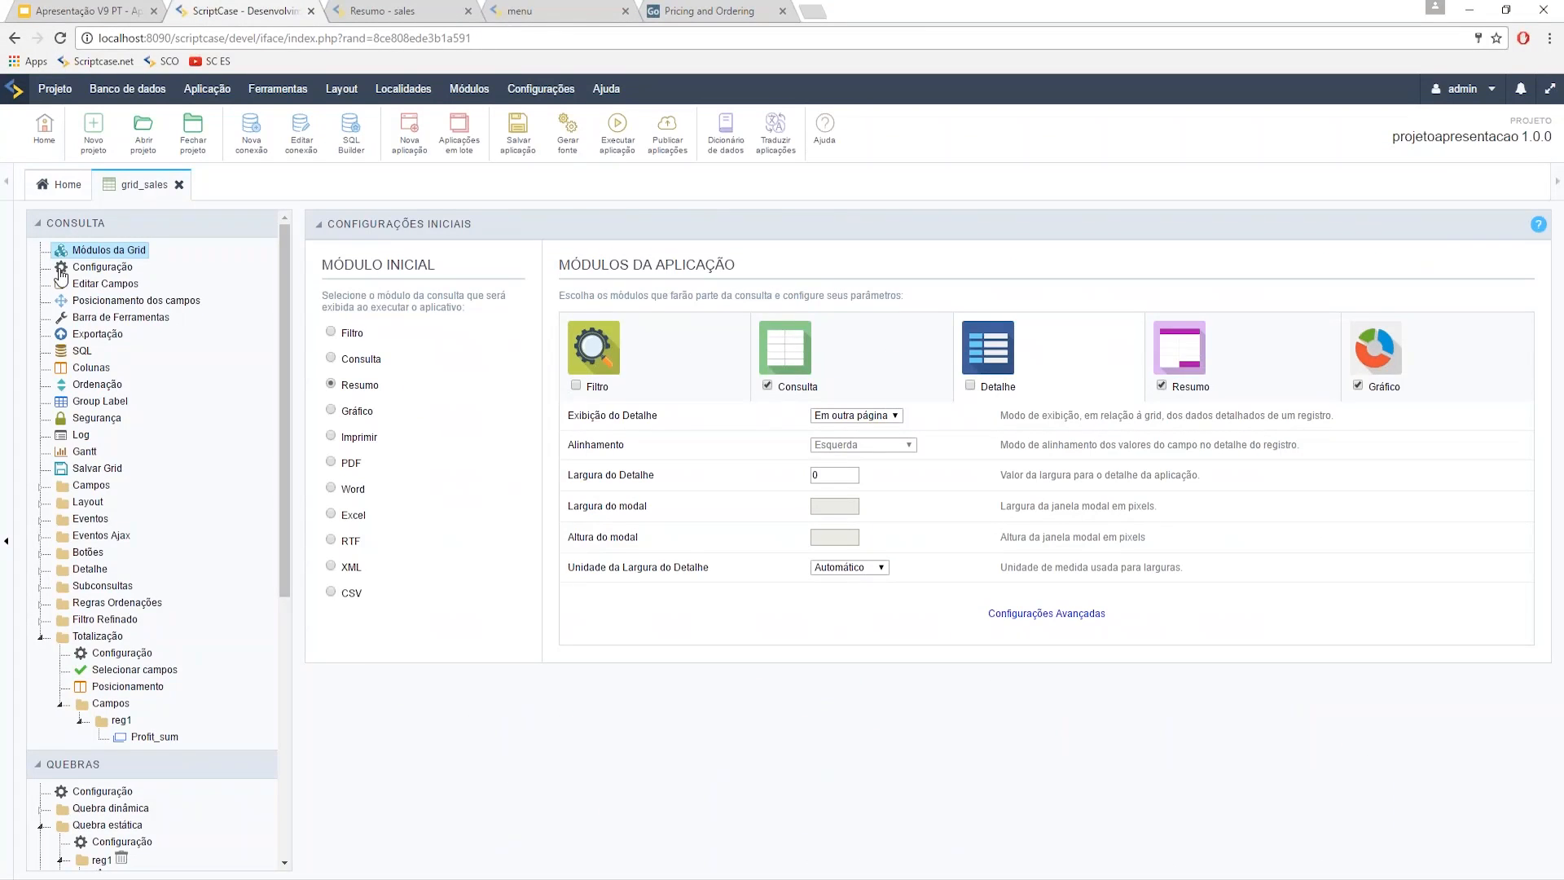
- Collapse the query and break sections and open the summary's Filtro > Campos configuration
{"action": "left_click", "coordinate": [46, 223]}
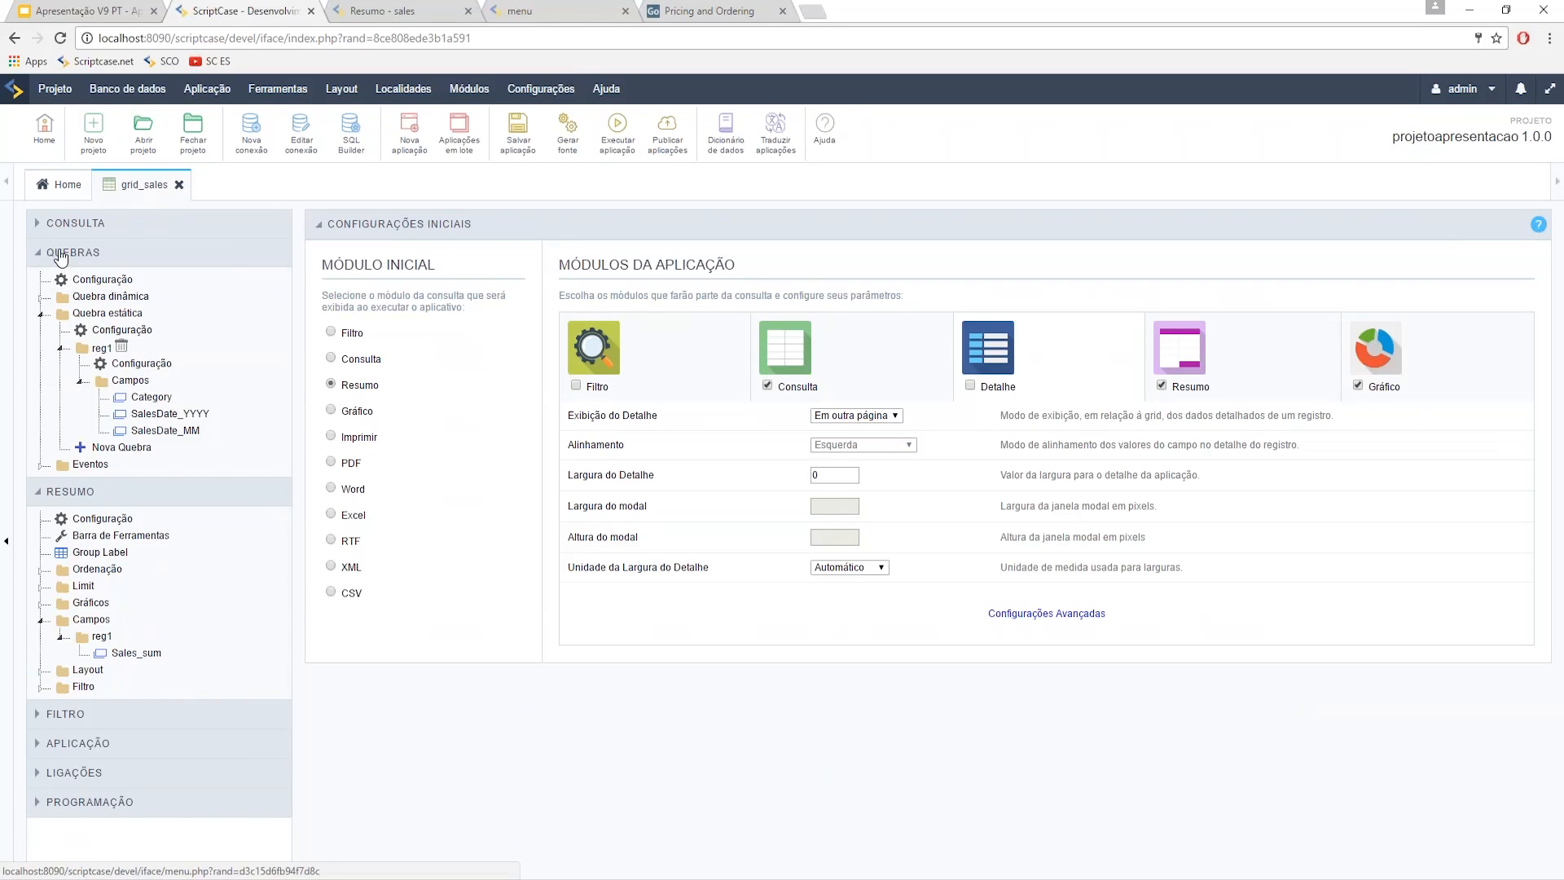
{"action": "left_click", "coordinate": [67, 252]}
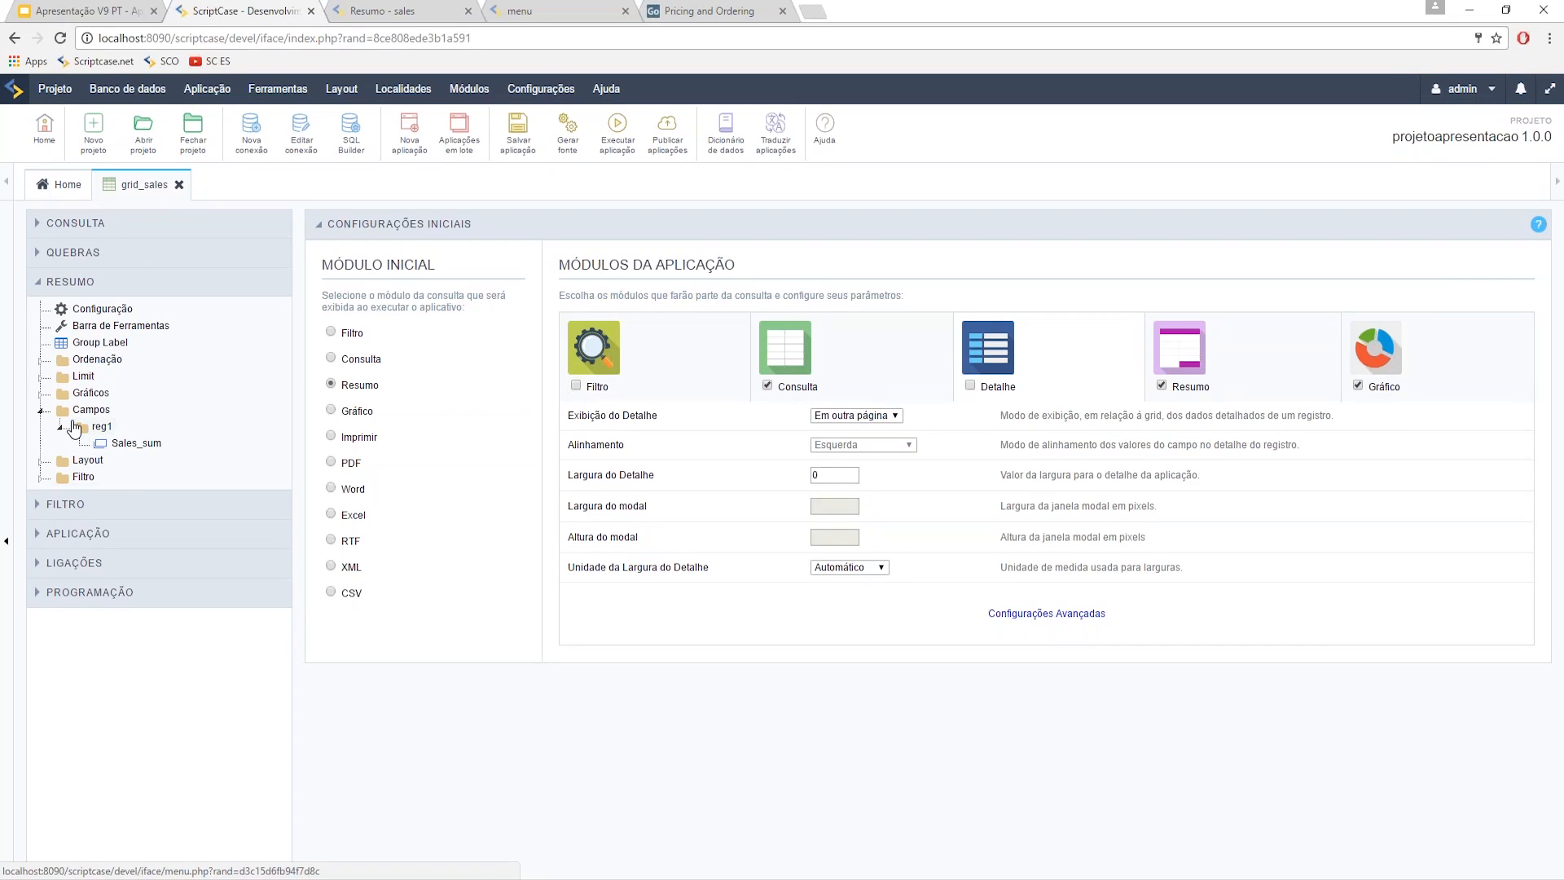
{"action": "left_click", "coordinate": [41, 476]}
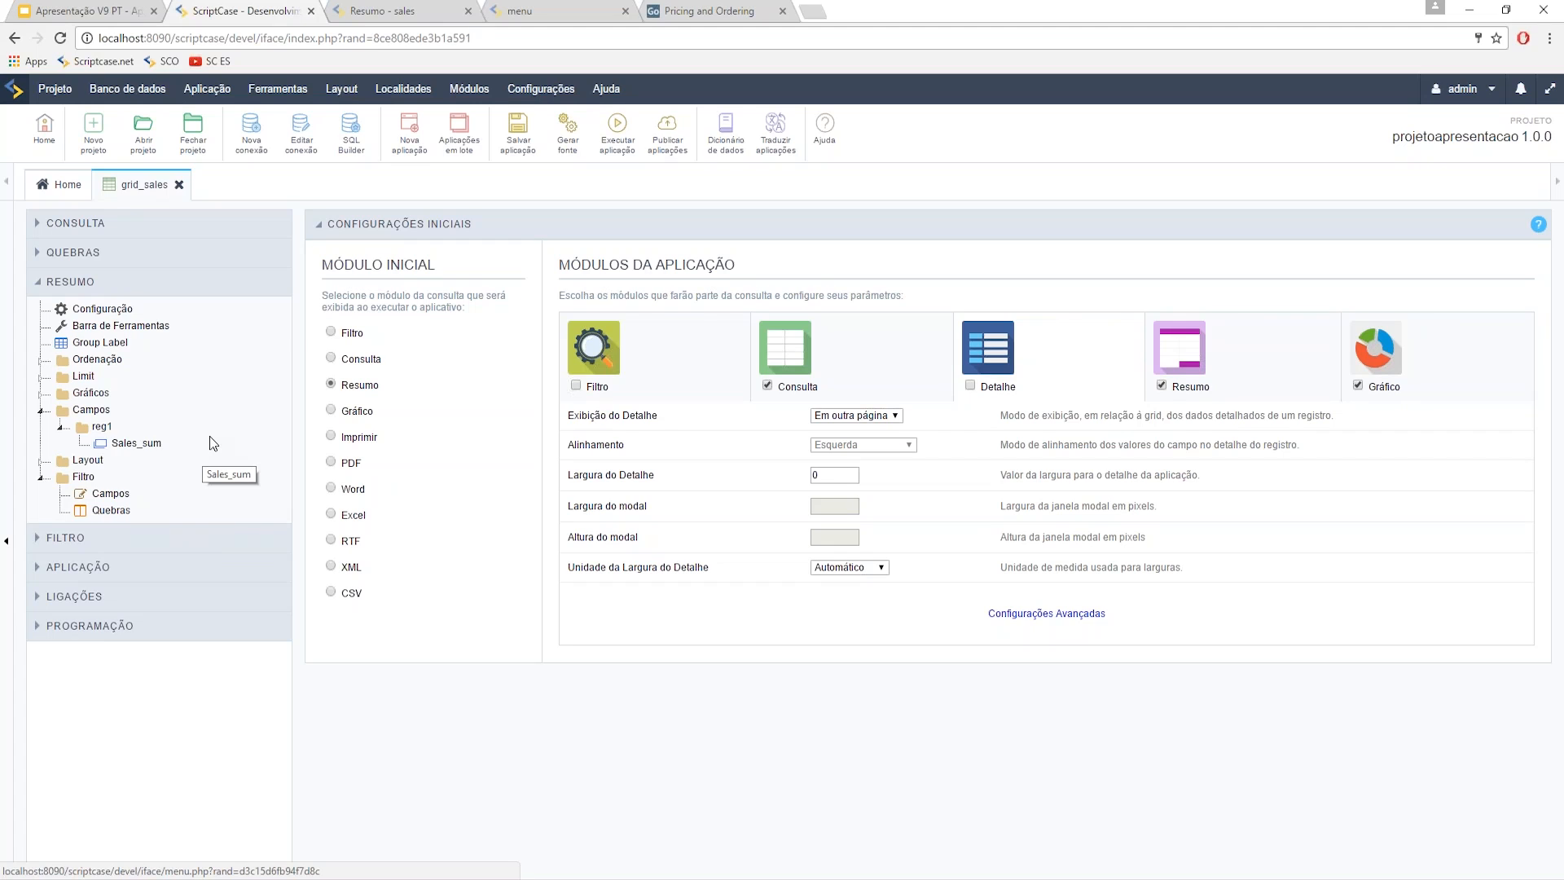
{"action": "left_click", "coordinate": [113, 502]}
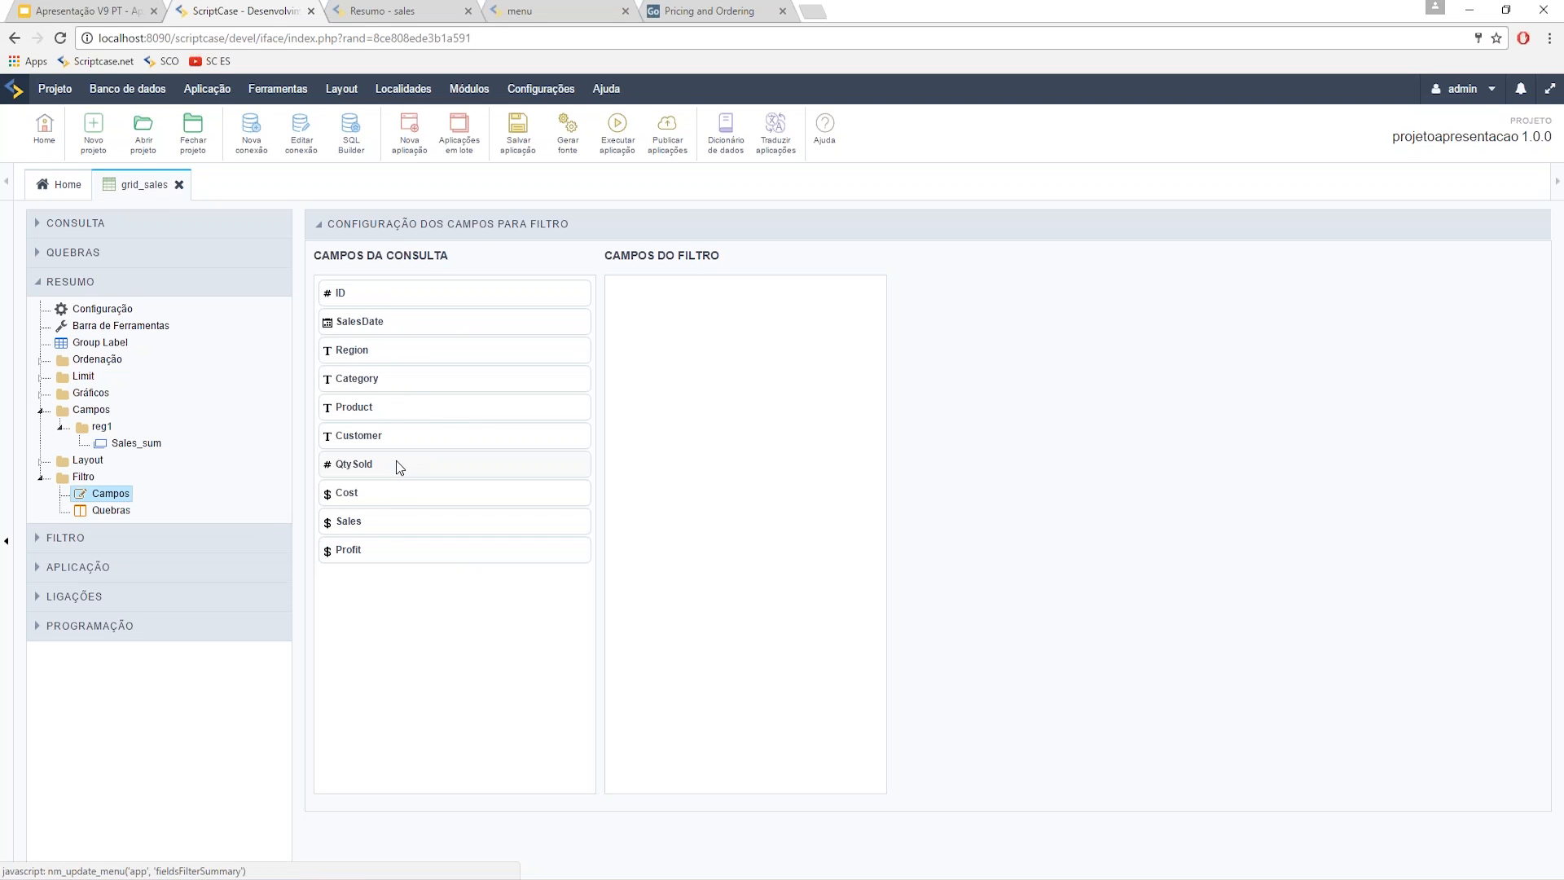
- Add SalesDate twice, Cost and Sales as summary filter fields, then open SalesDate_1's settings
{"action": "left_click_drag", "start_coordinate": [364, 330], "coordinate": [619, 322]}
{"action": "left_click_drag", "start_coordinate": [364, 321], "coordinate": [656, 334]}
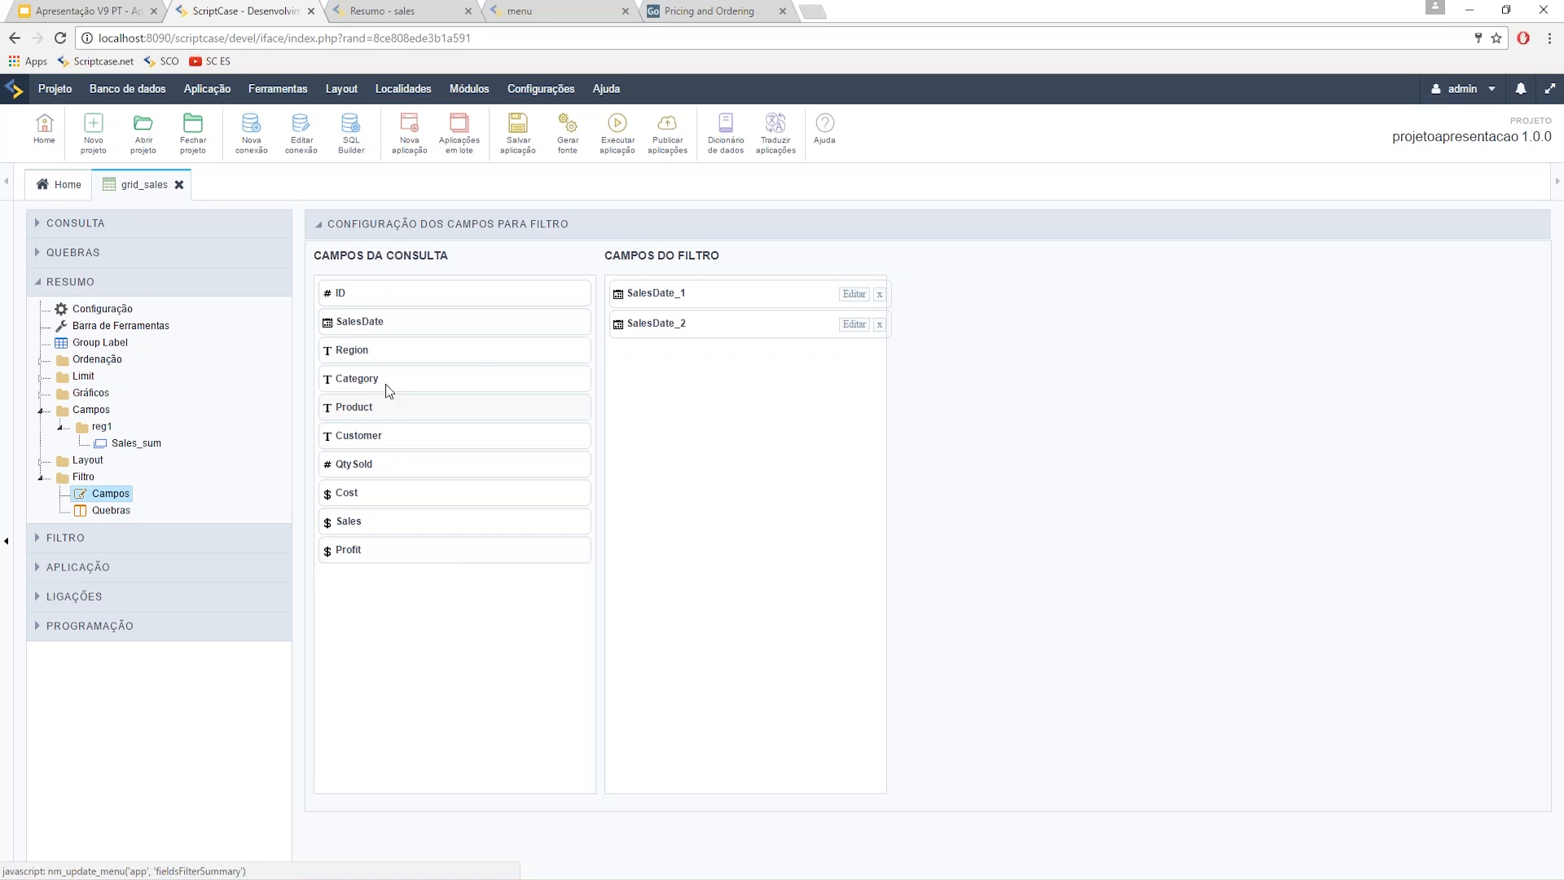
{"action": "left_click_drag", "start_coordinate": [387, 497], "coordinate": [619, 444]}
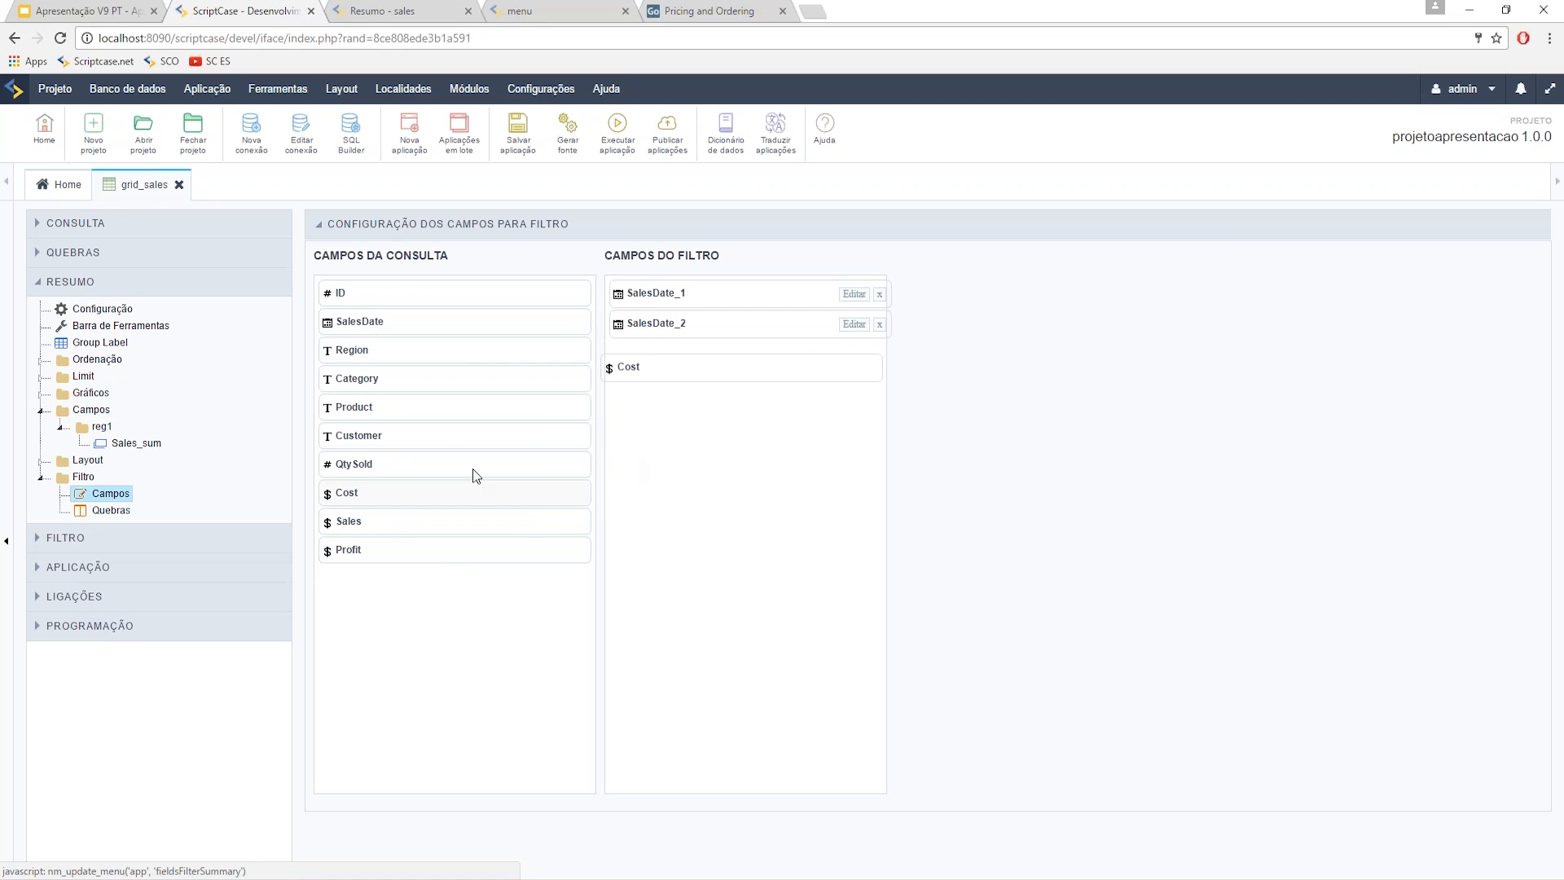
{"action": "left_click_drag", "start_coordinate": [454, 525], "coordinate": [731, 464]}
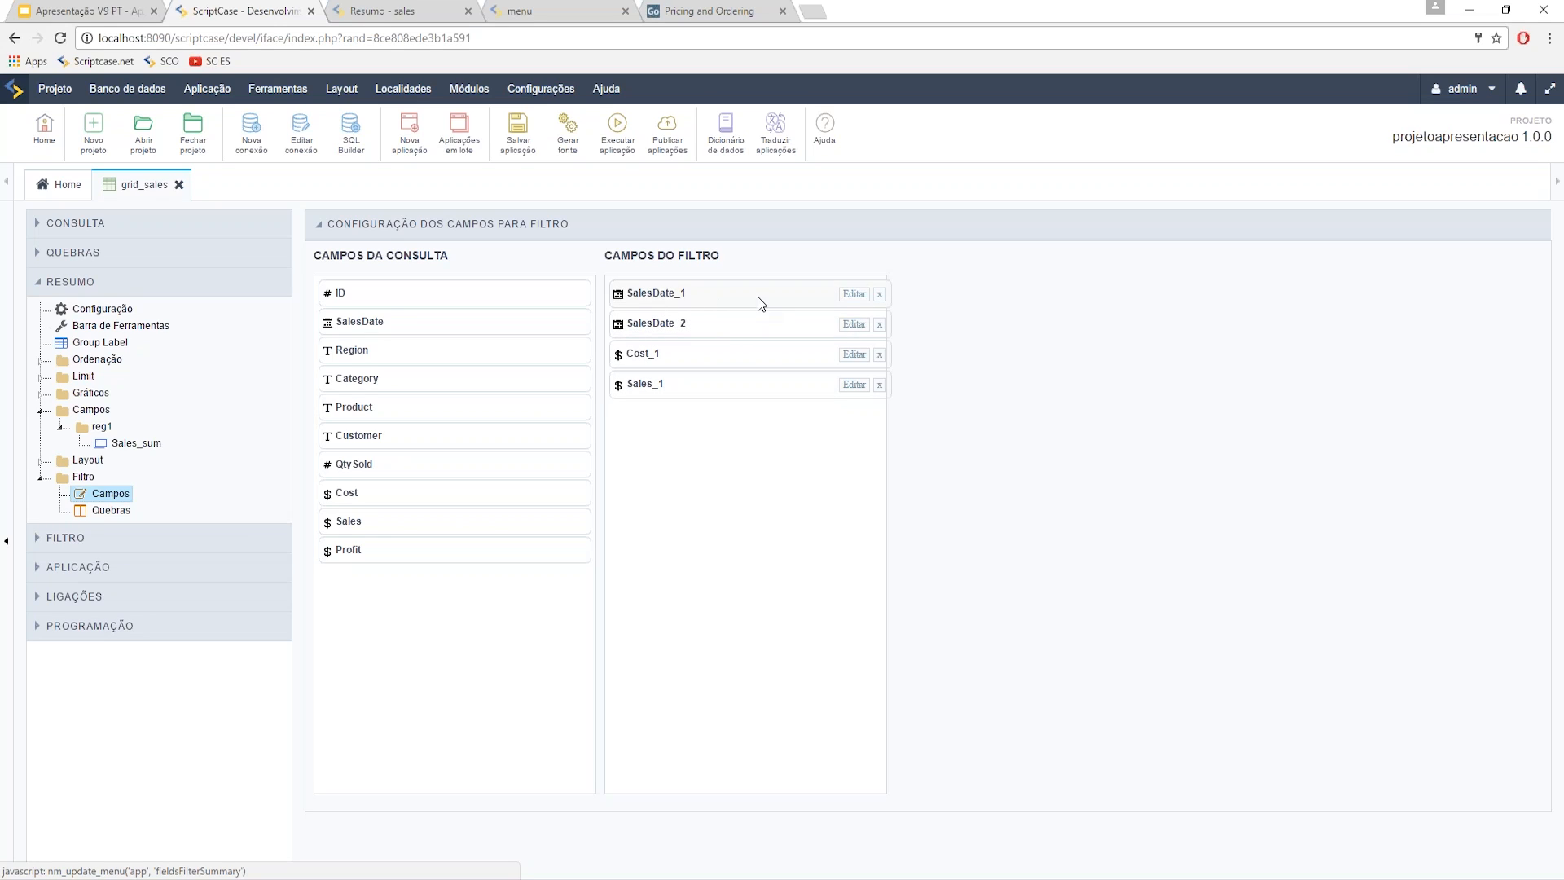
{"action": "left_click", "coordinate": [854, 294]}
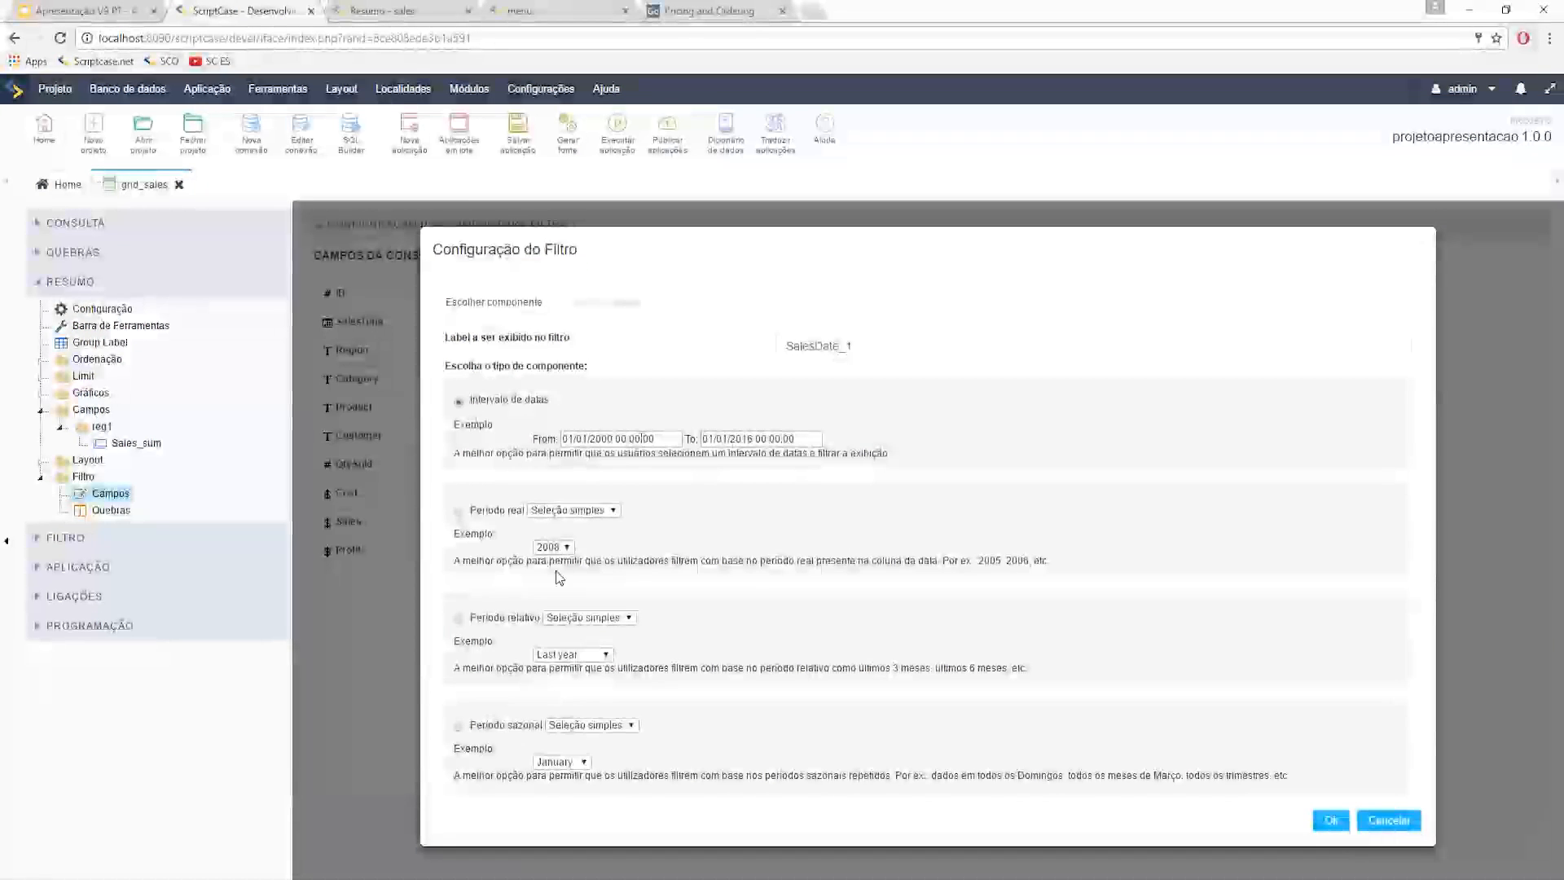
- Keep SalesDate_1 unchanged; set SalesDate_2 to Período real offering Trimestre 1, 2, 3 and 4
{"action": "left_click", "coordinate": [1331, 820]}
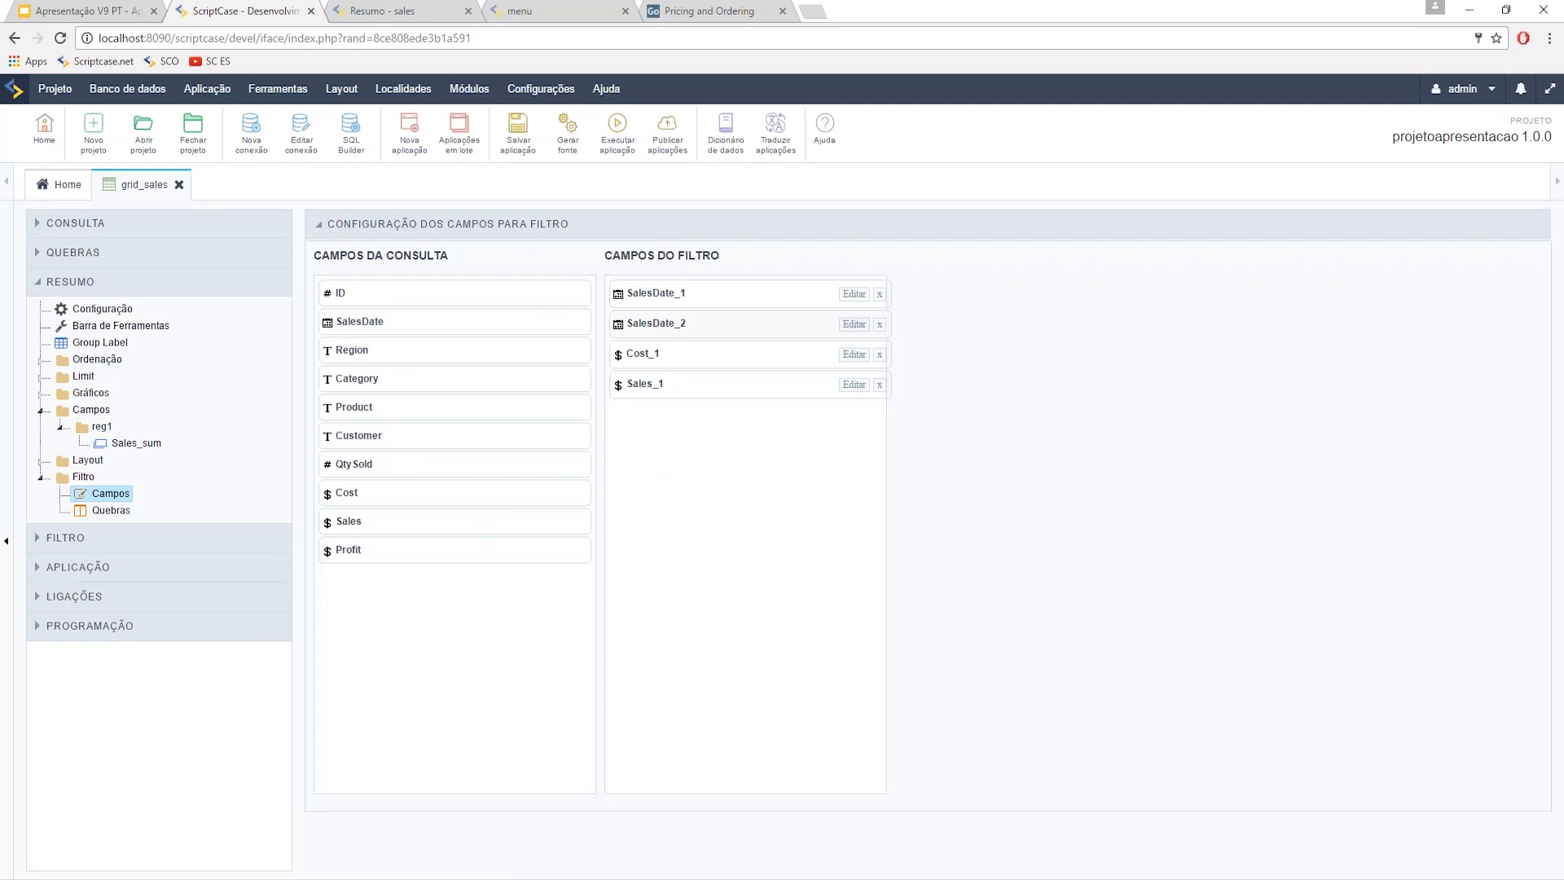
{"action": "left_click", "coordinate": [853, 324]}
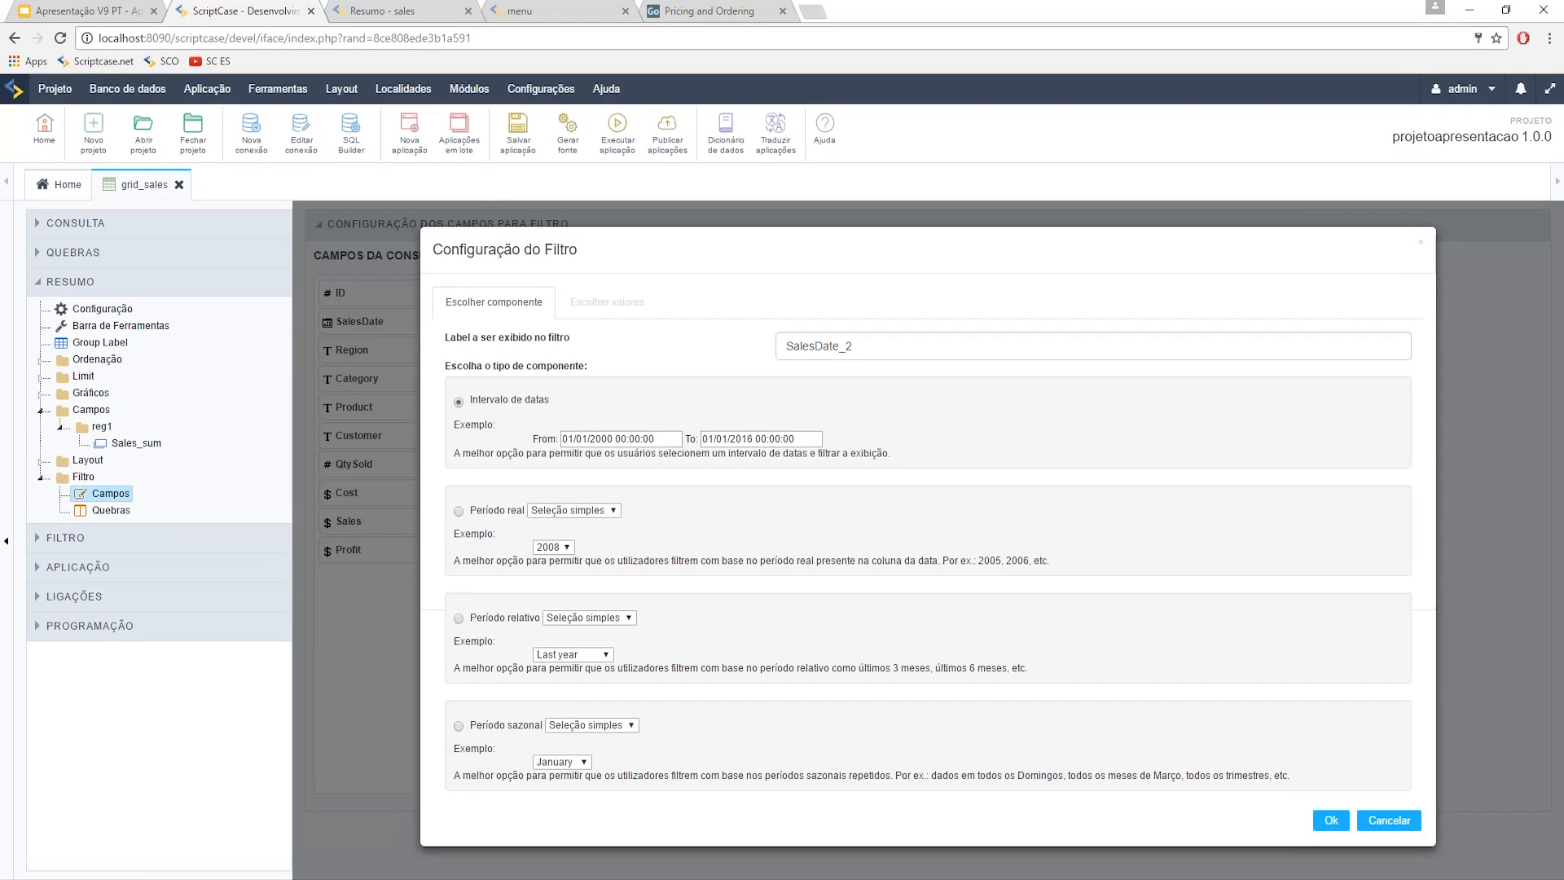
{"action": "left_click", "coordinate": [458, 512]}
{"action": "left_click", "coordinate": [636, 310]}
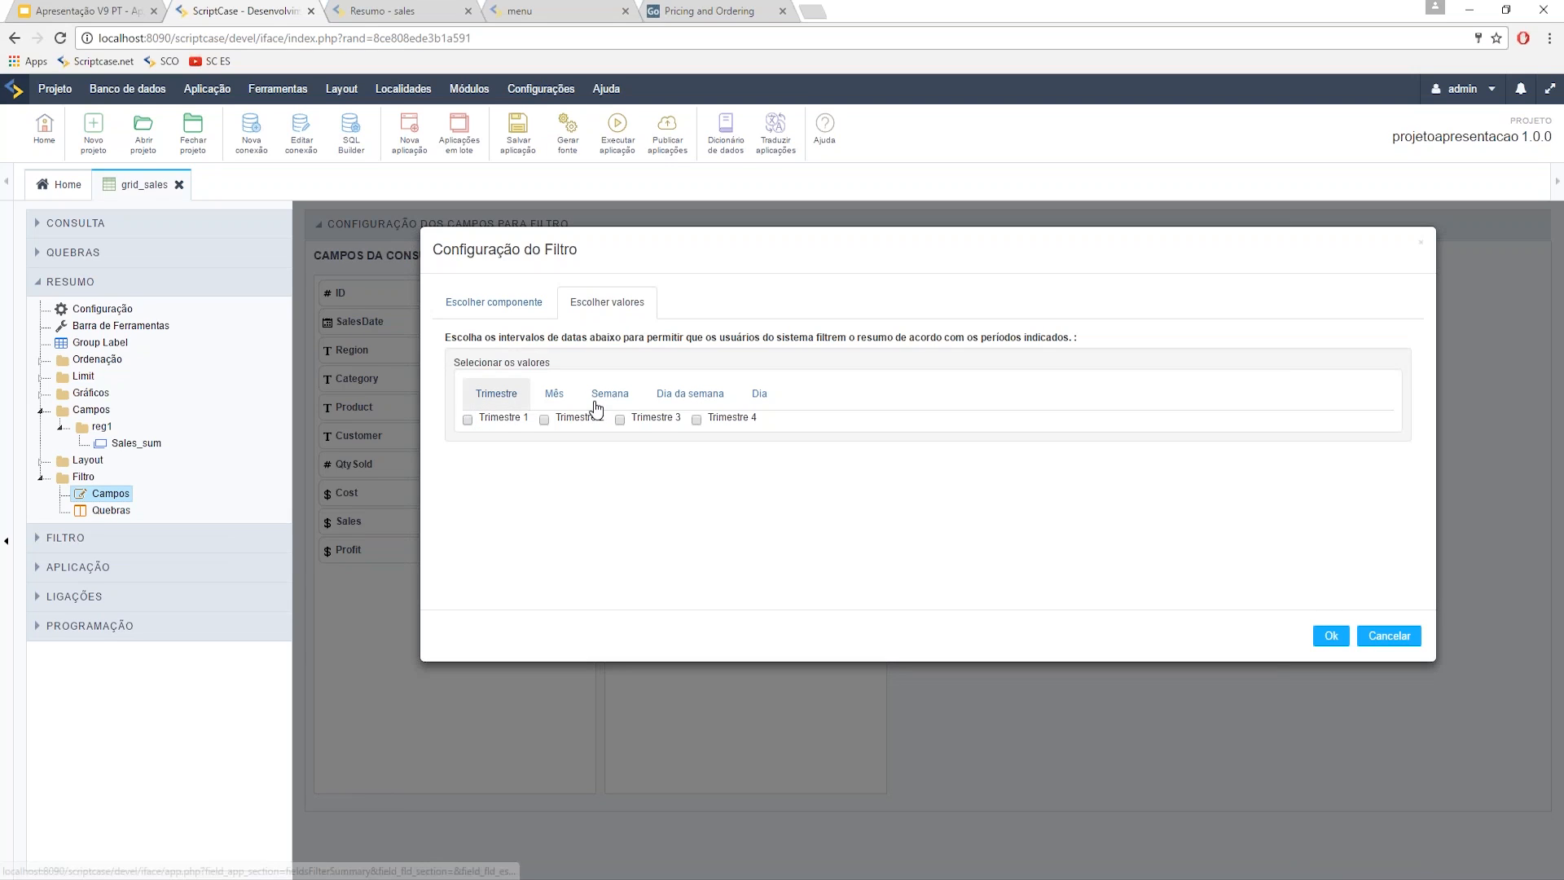
{"action": "left_click", "coordinate": [556, 399]}
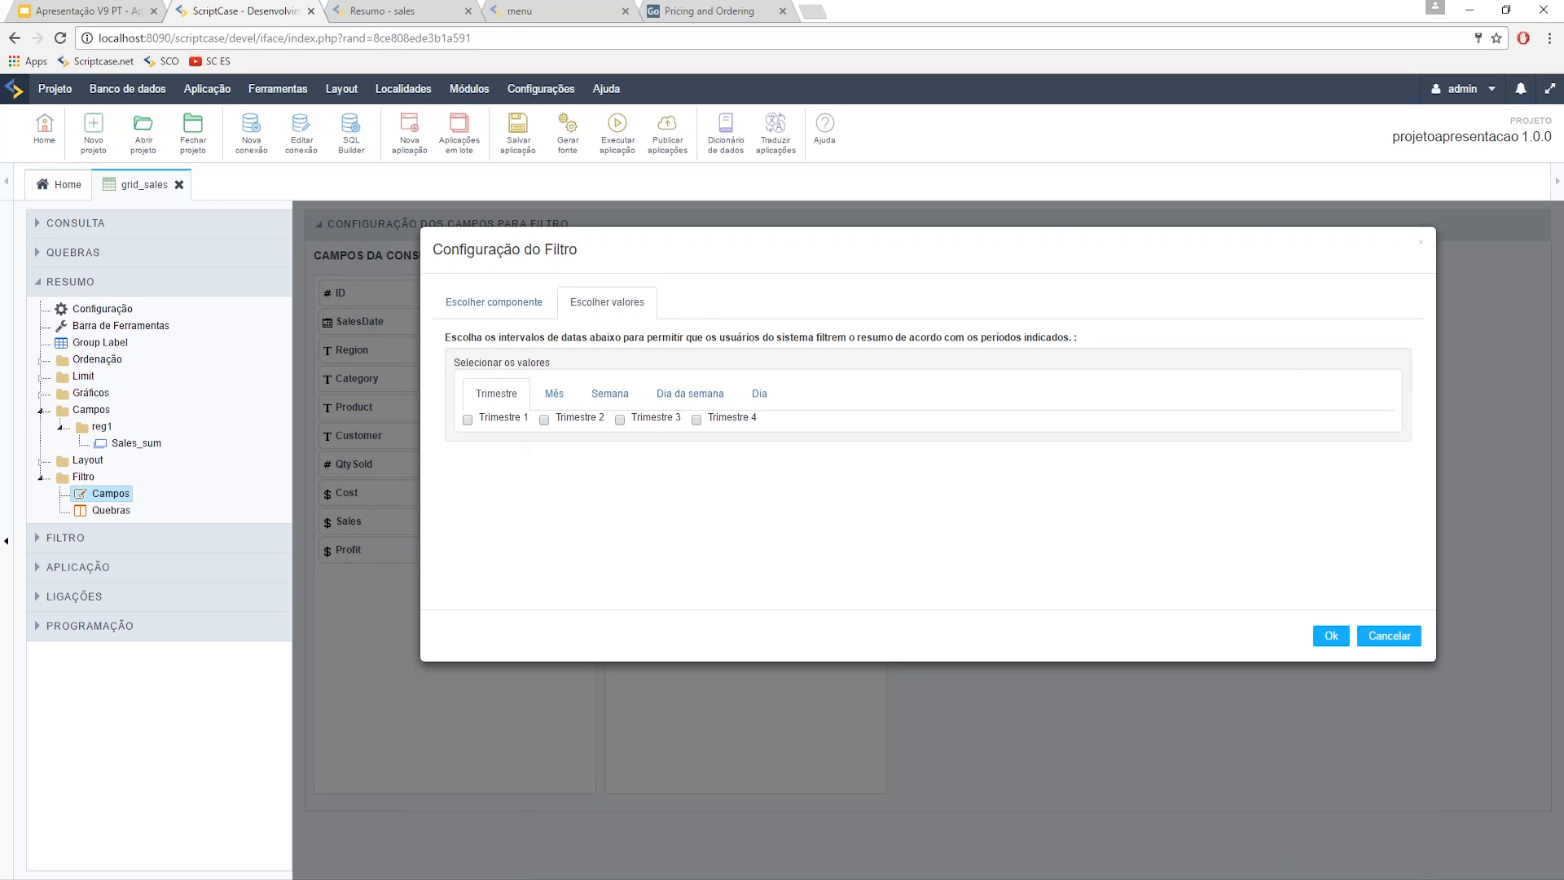
{"action": "left_click", "coordinate": [470, 421]}
{"action": "left_click", "coordinate": [544, 420]}
{"action": "left_click", "coordinate": [620, 420]}
{"action": "left_click", "coordinate": [699, 420]}
{"action": "left_click", "coordinate": [1331, 635]}
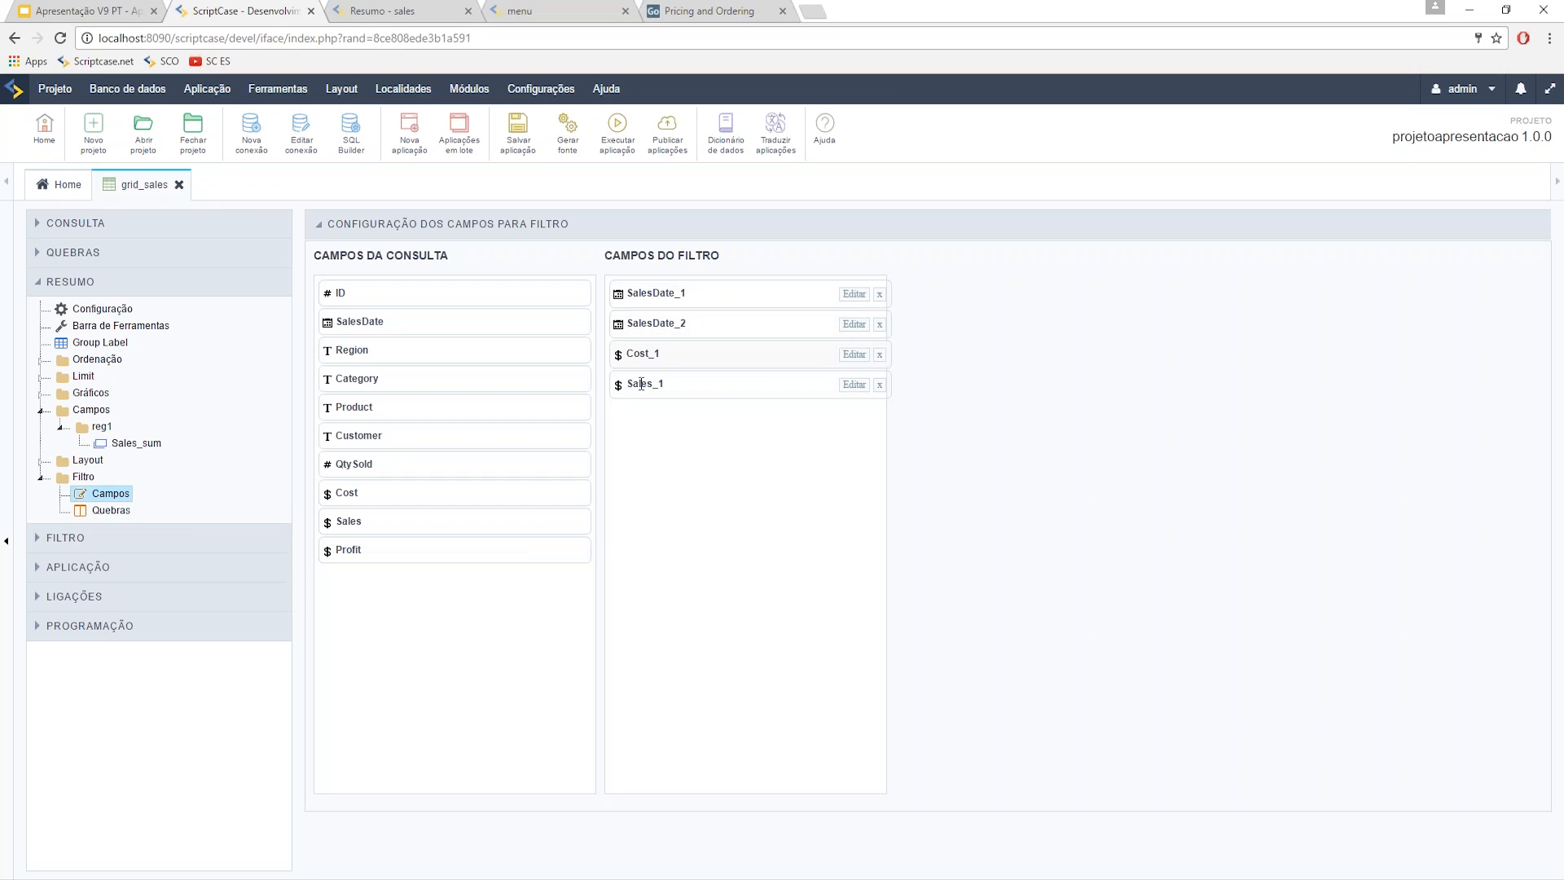
- Check Cost_1's aggregation options and keep it at Soma
{"action": "left_click", "coordinate": [846, 350]}
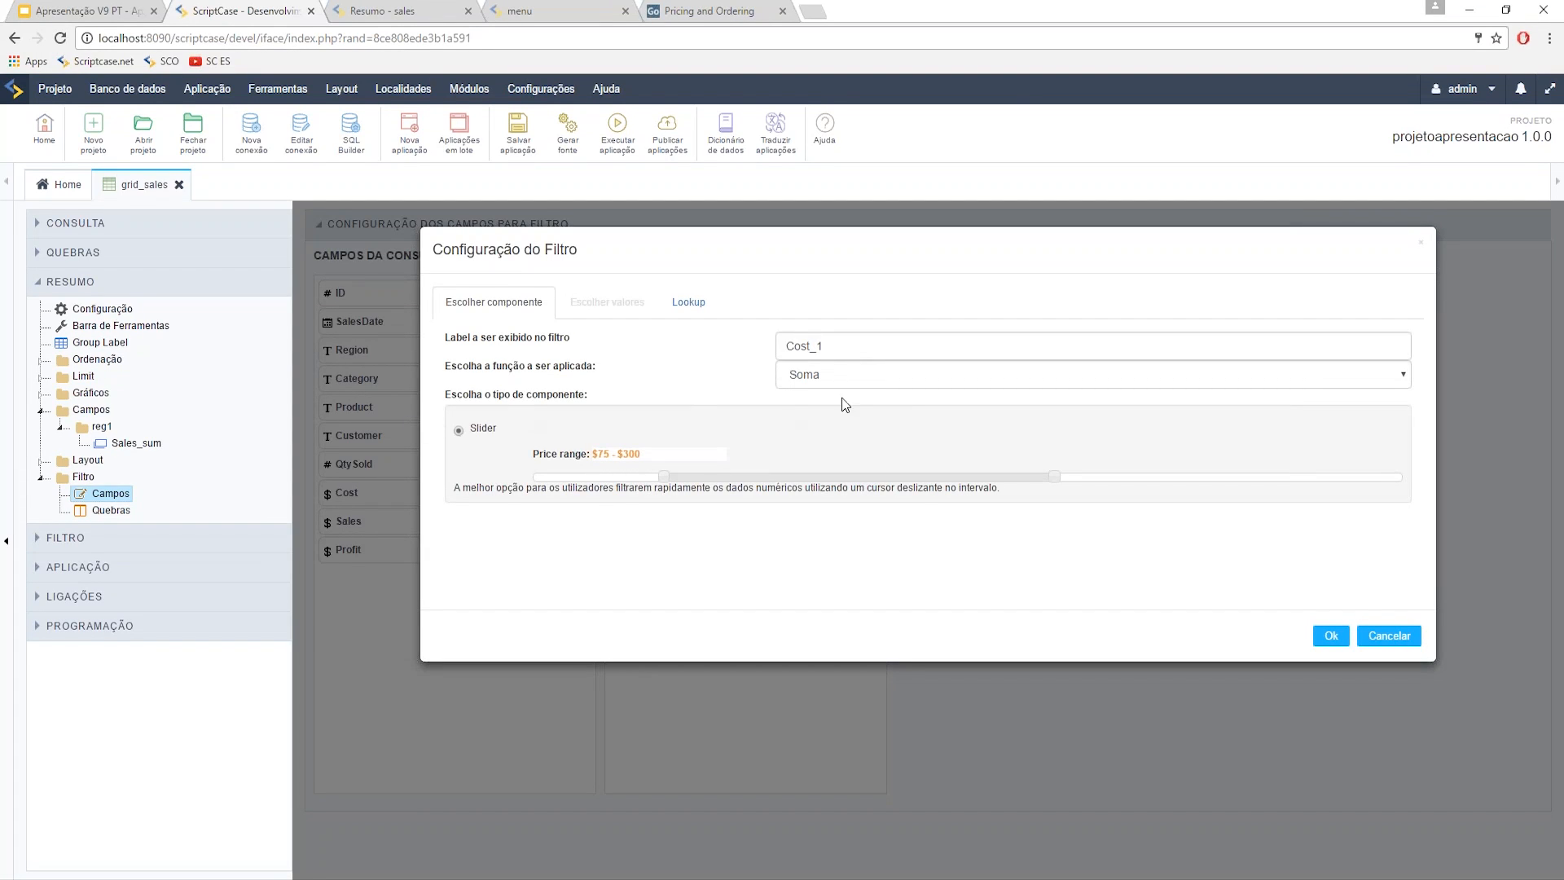
{"action": "left_click", "coordinate": [852, 381]}
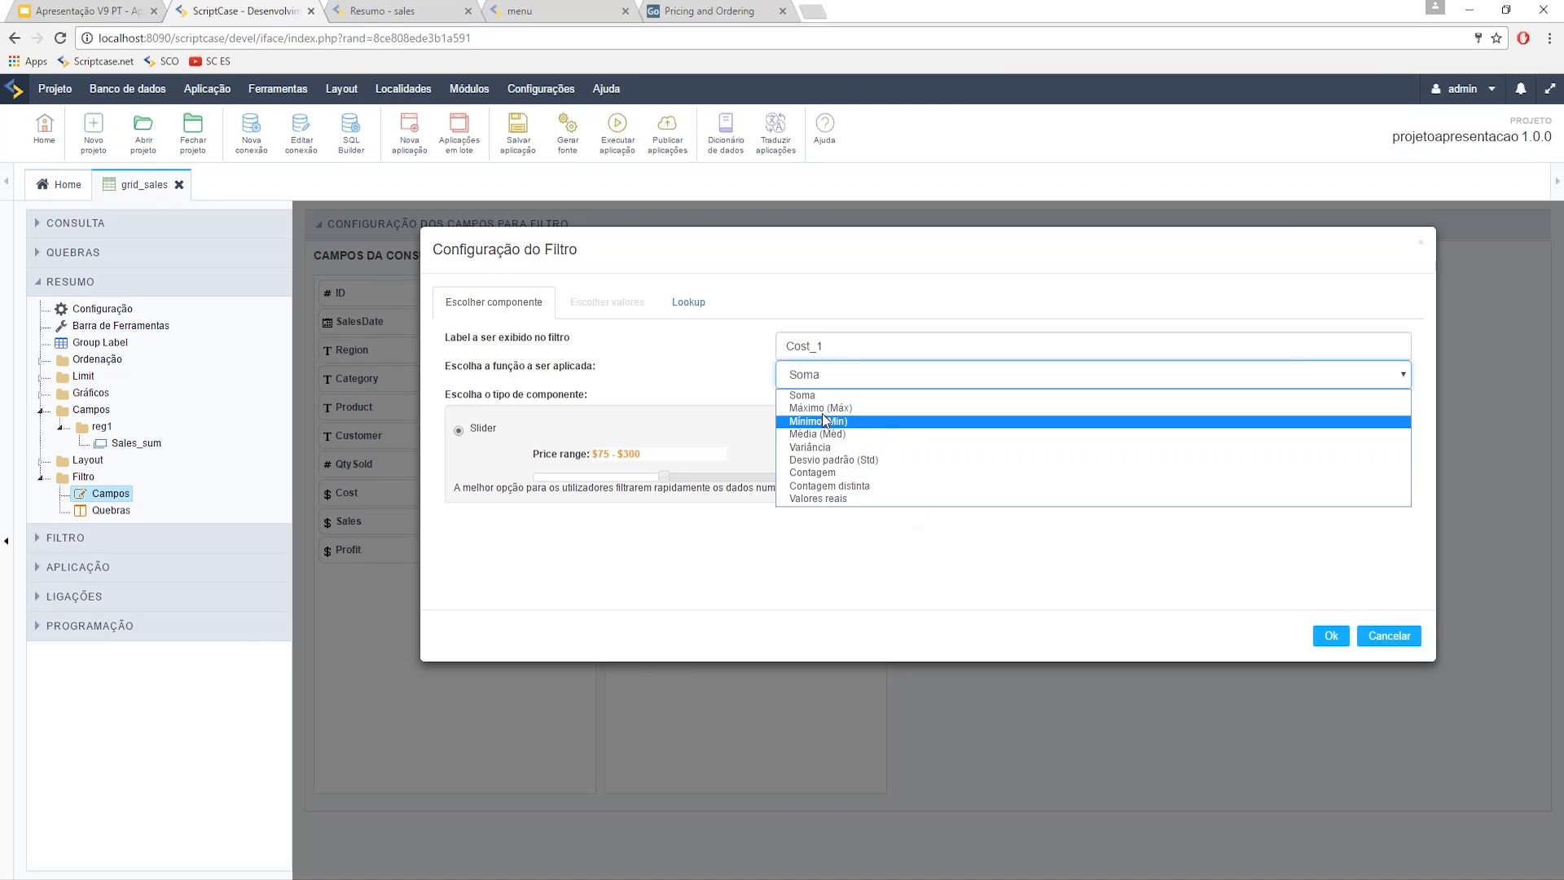
{"action": "left_click", "coordinate": [671, 381]}
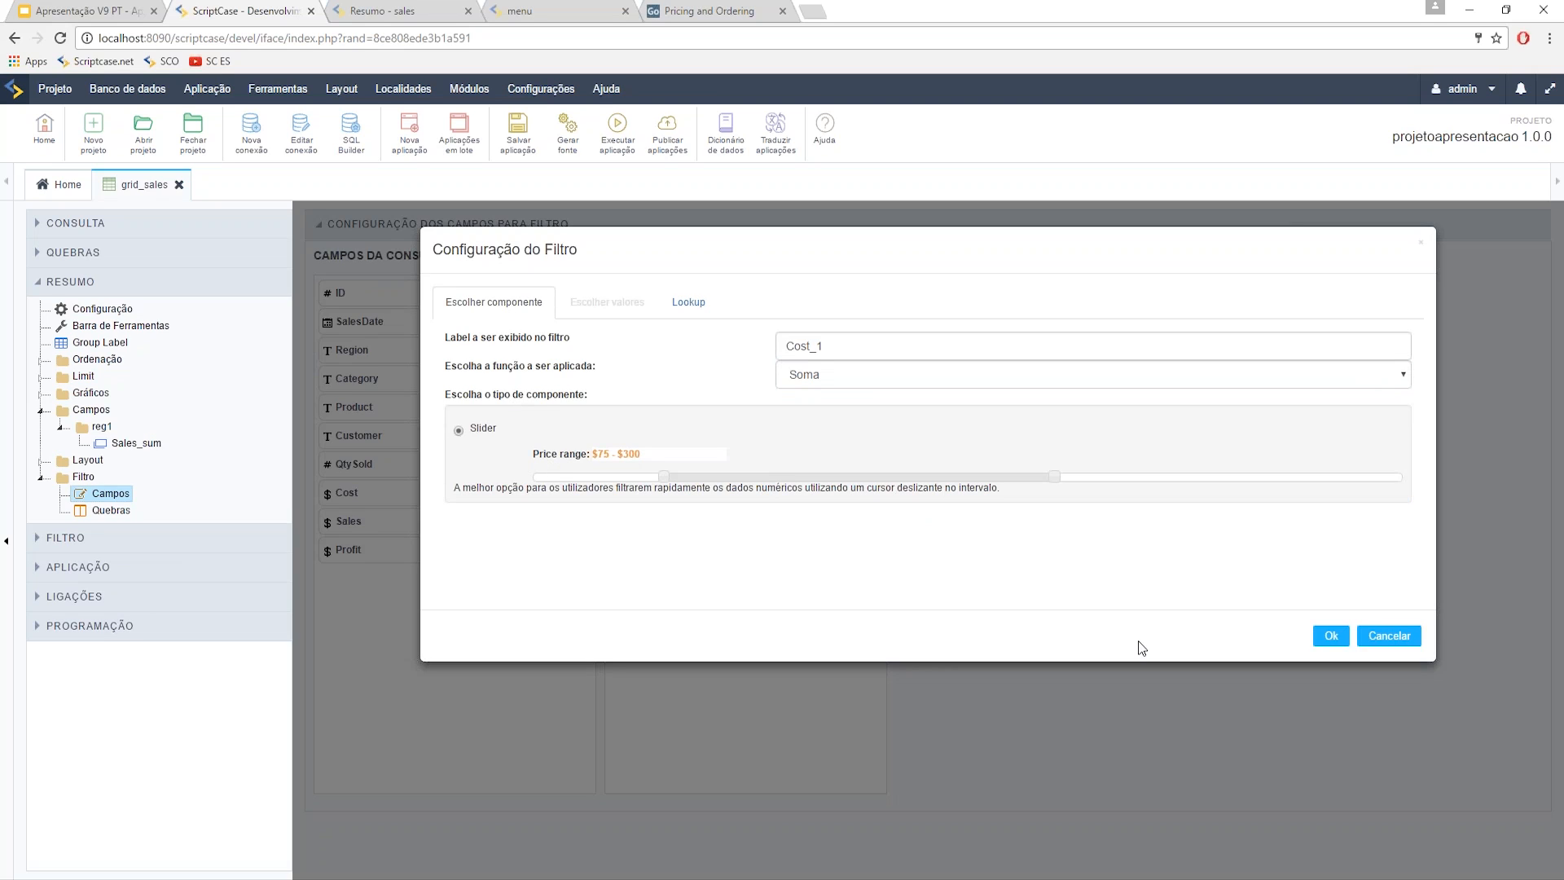
{"action": "left_click", "coordinate": [1327, 634]}
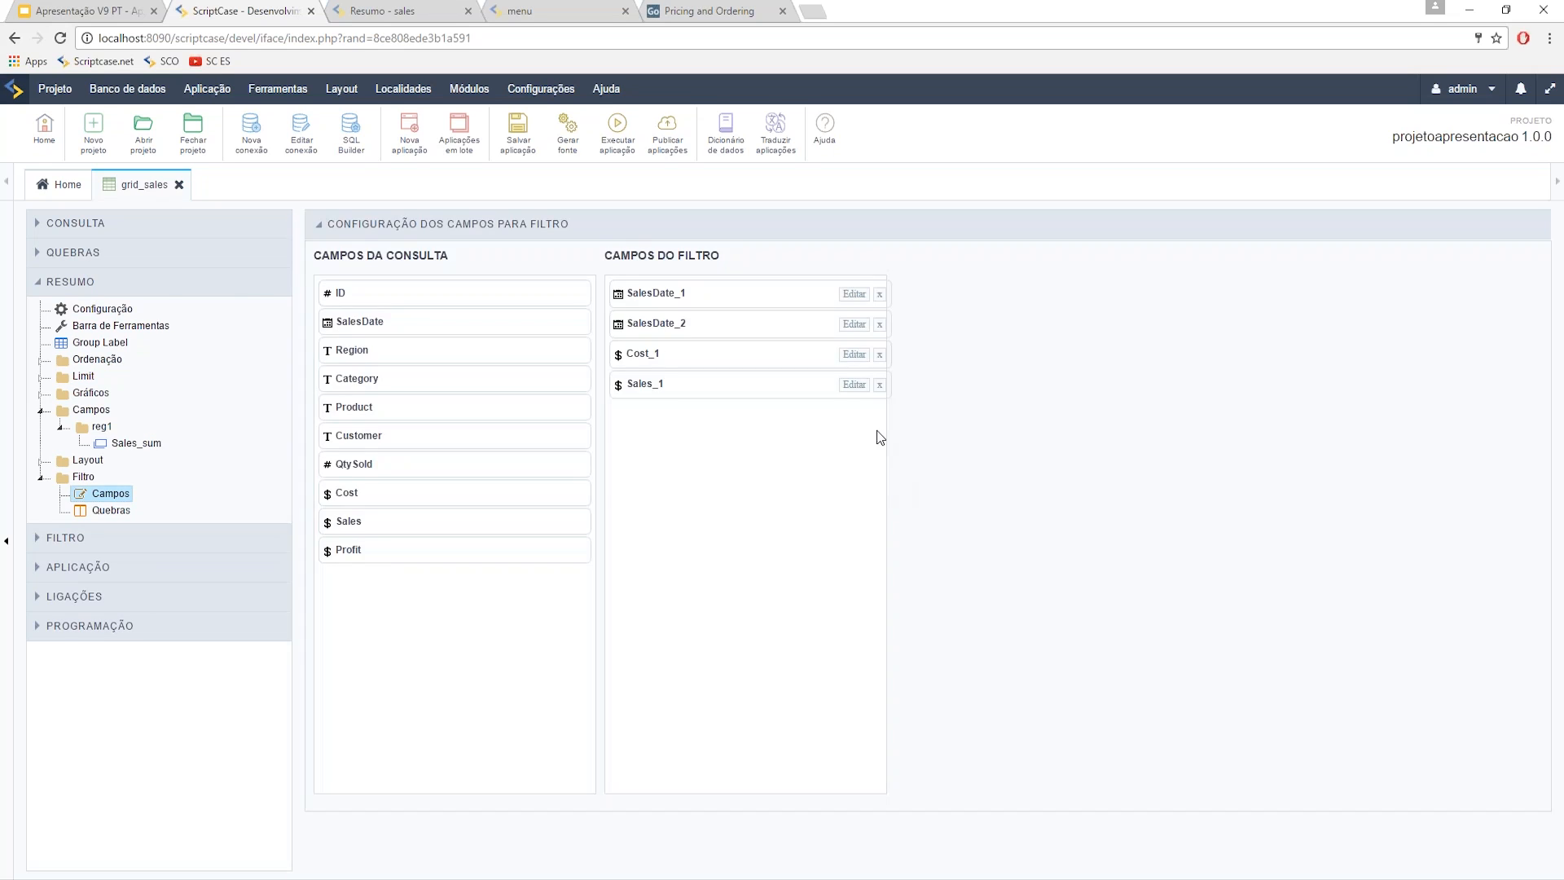
- Set Sales_1 to Valores reais shown as a Select box, then save and run the application
{"action": "left_click", "coordinate": [853, 385]}
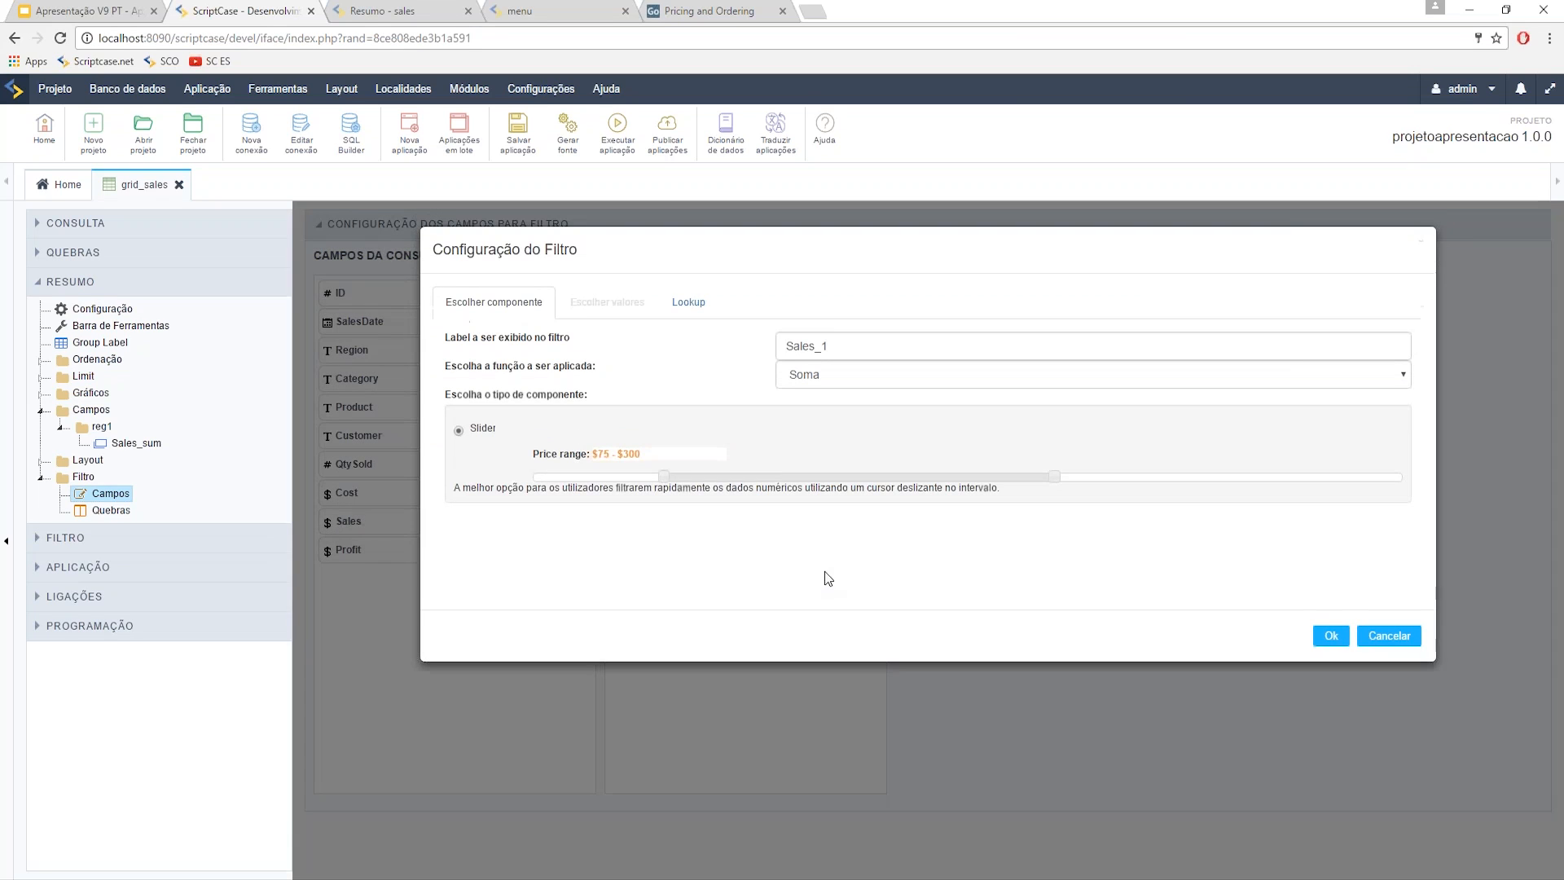
{"action": "left_click", "coordinate": [816, 376]}
{"action": "left_click", "coordinate": [835, 498]}
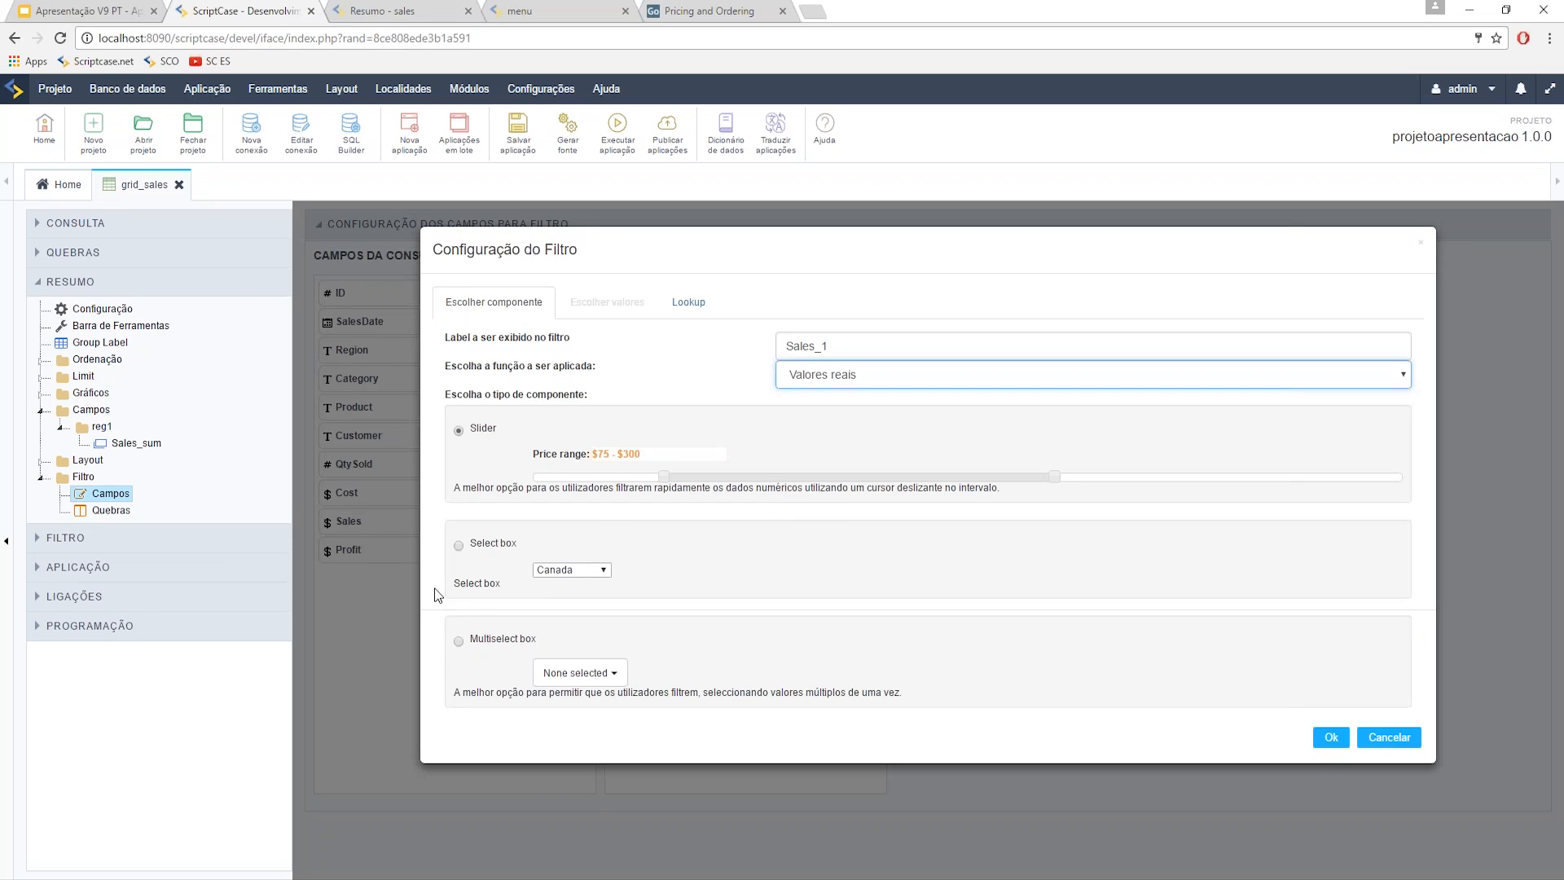
{"action": "left_click", "coordinate": [458, 545]}
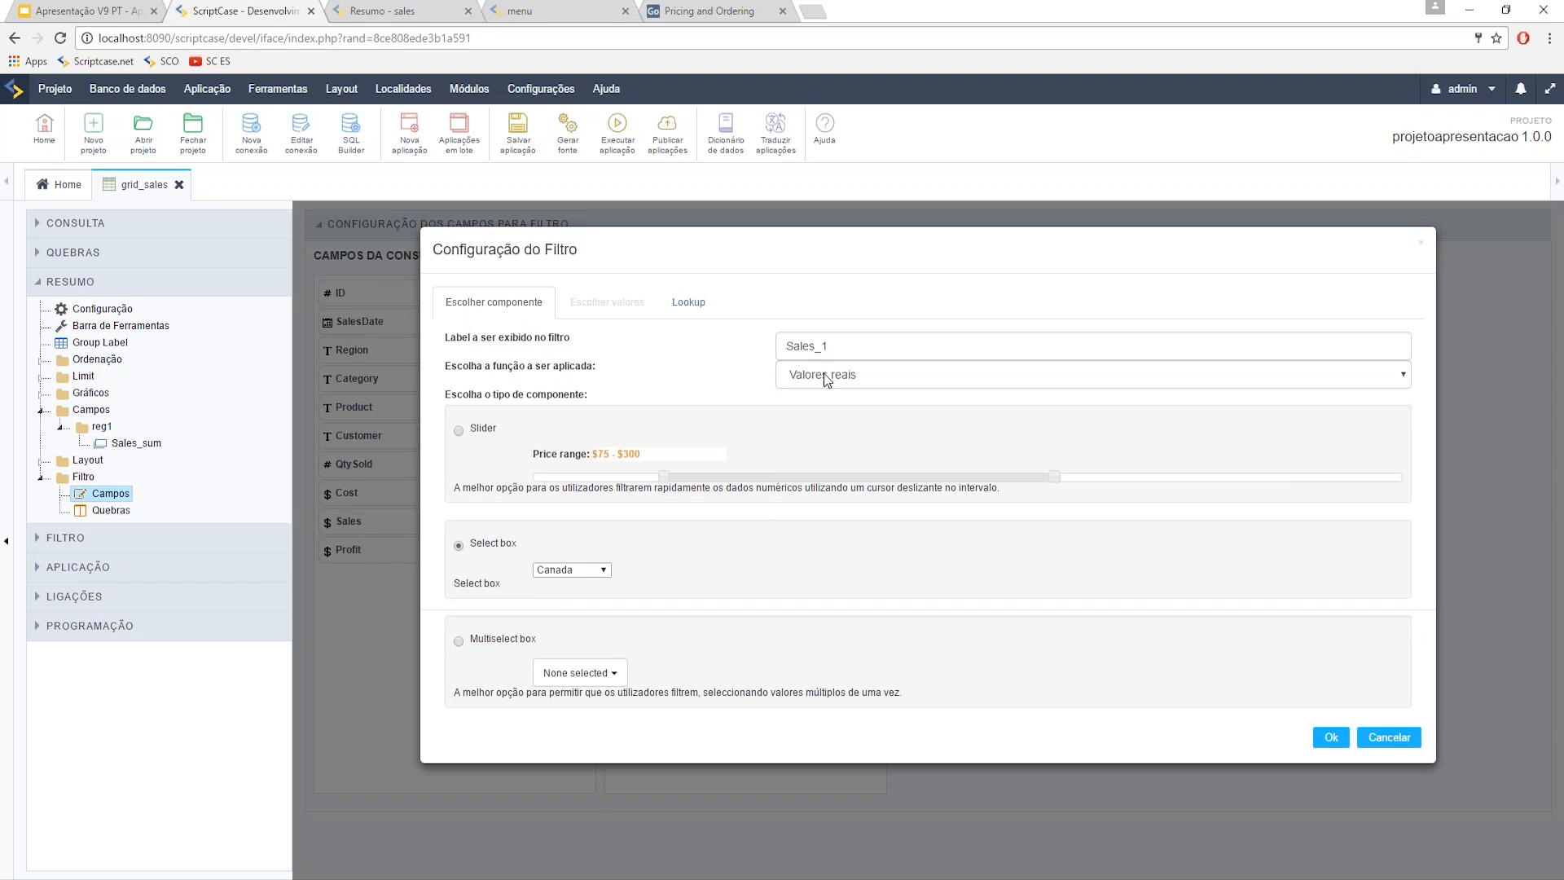
{"action": "left_click", "coordinate": [1331, 737]}
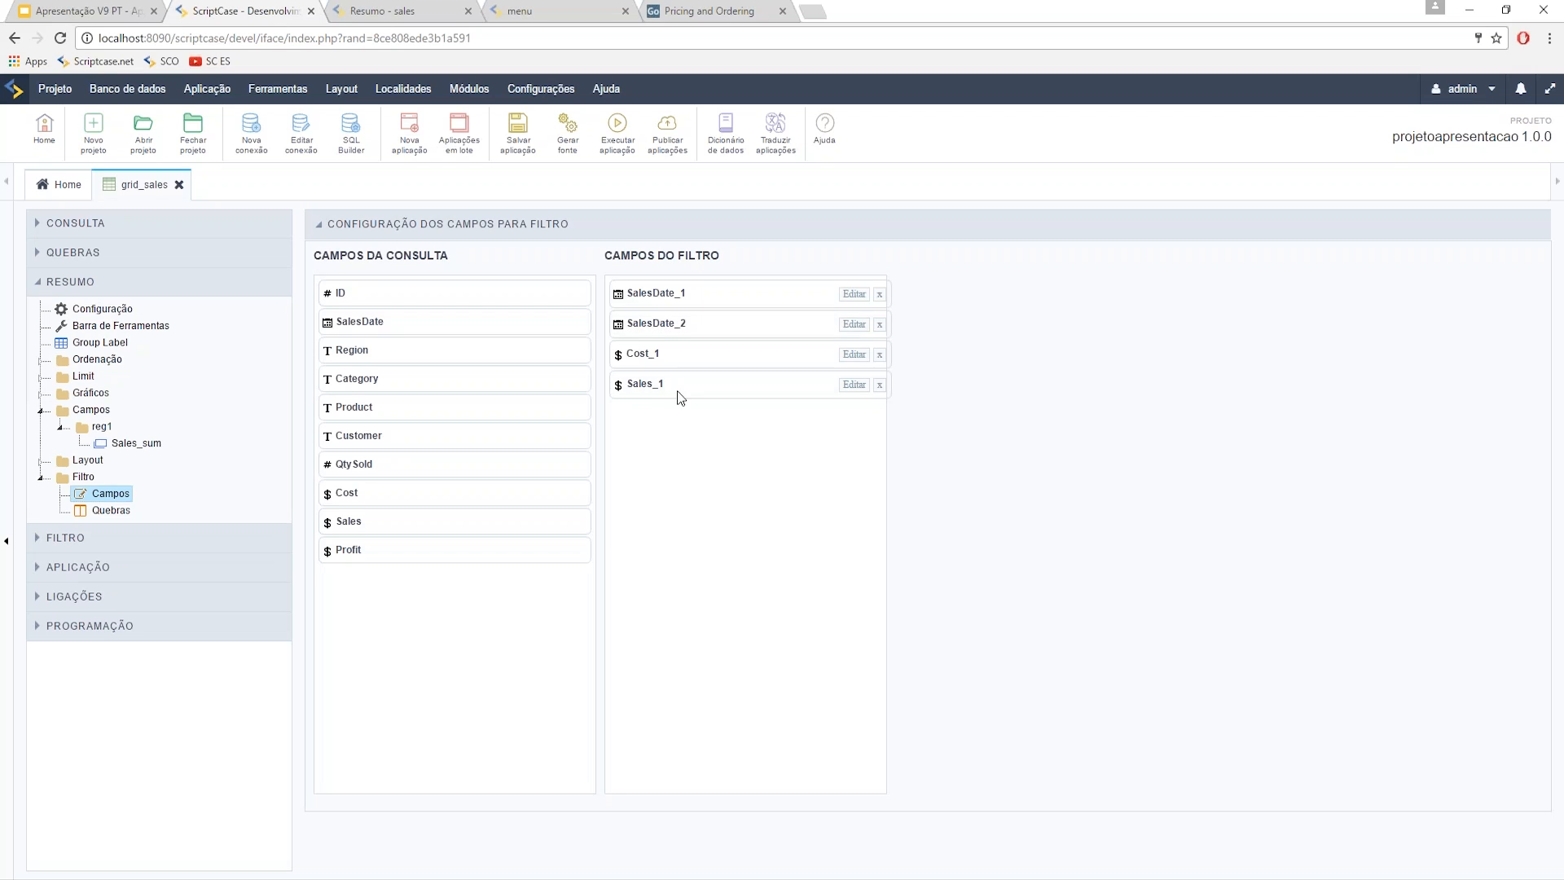
{"action": "left_click", "coordinate": [618, 129]}
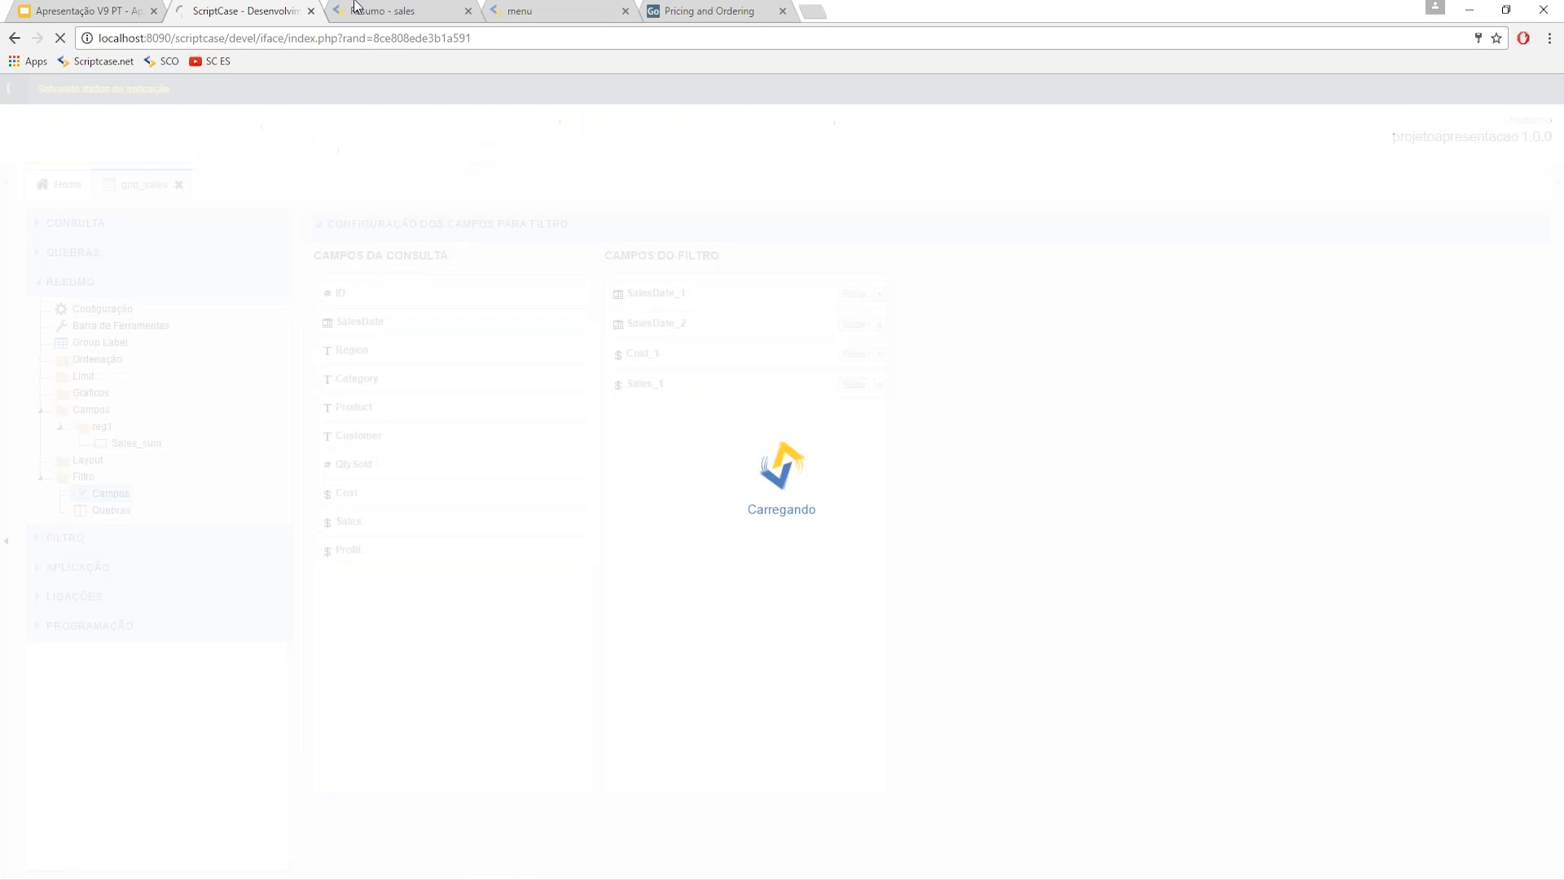
- In the running summary, browse the SALESDATE_2 quarter list and Sales value list without changing them
{"action": "left_click", "coordinate": [356, 6]}
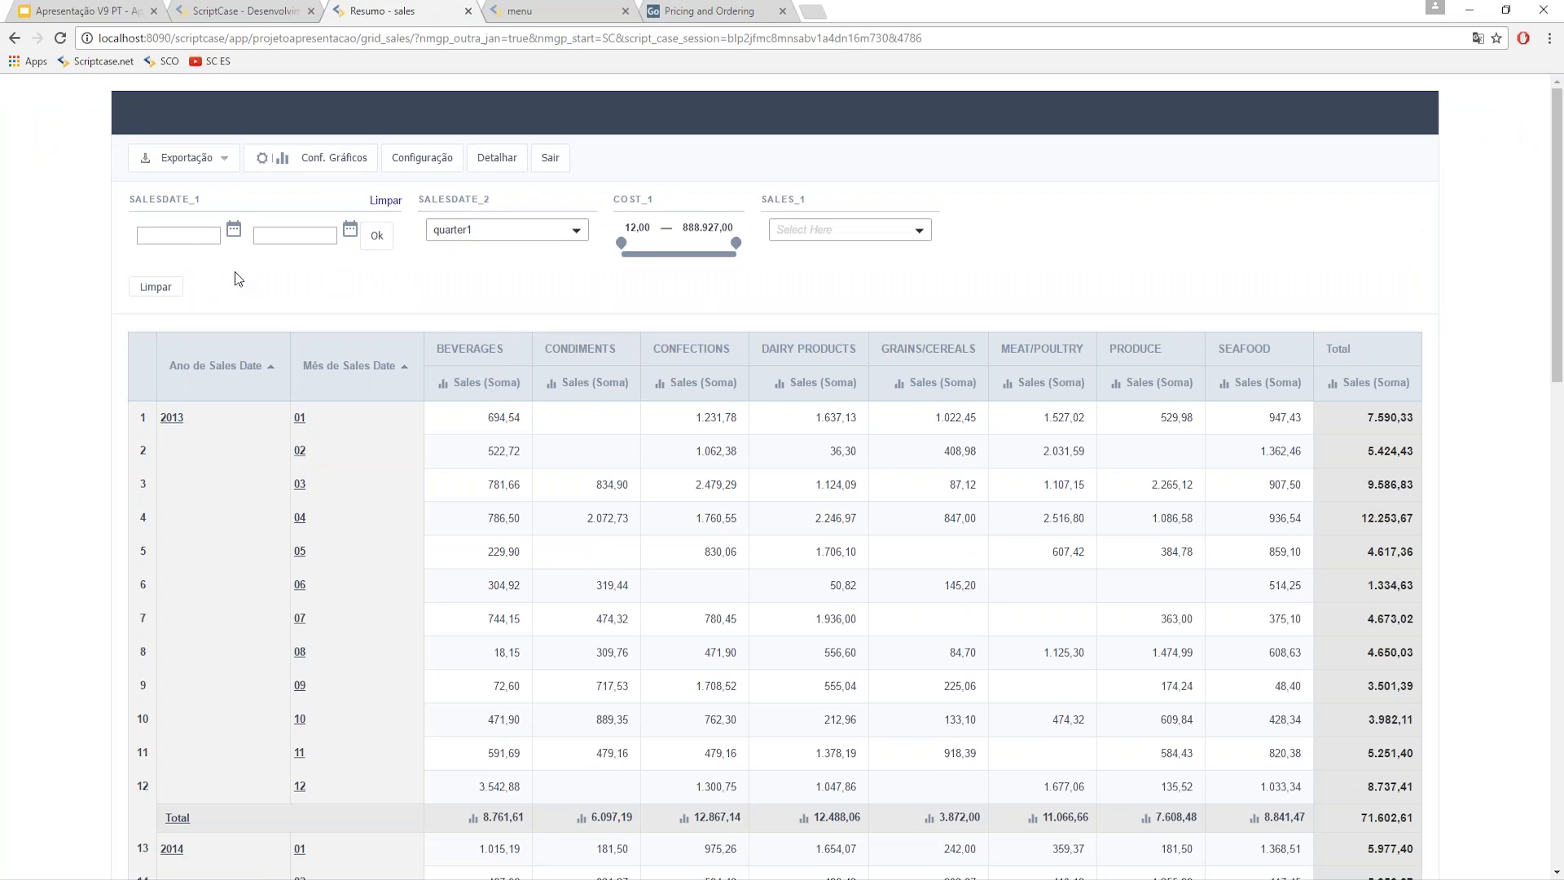
{"action": "left_click", "coordinate": [468, 231]}
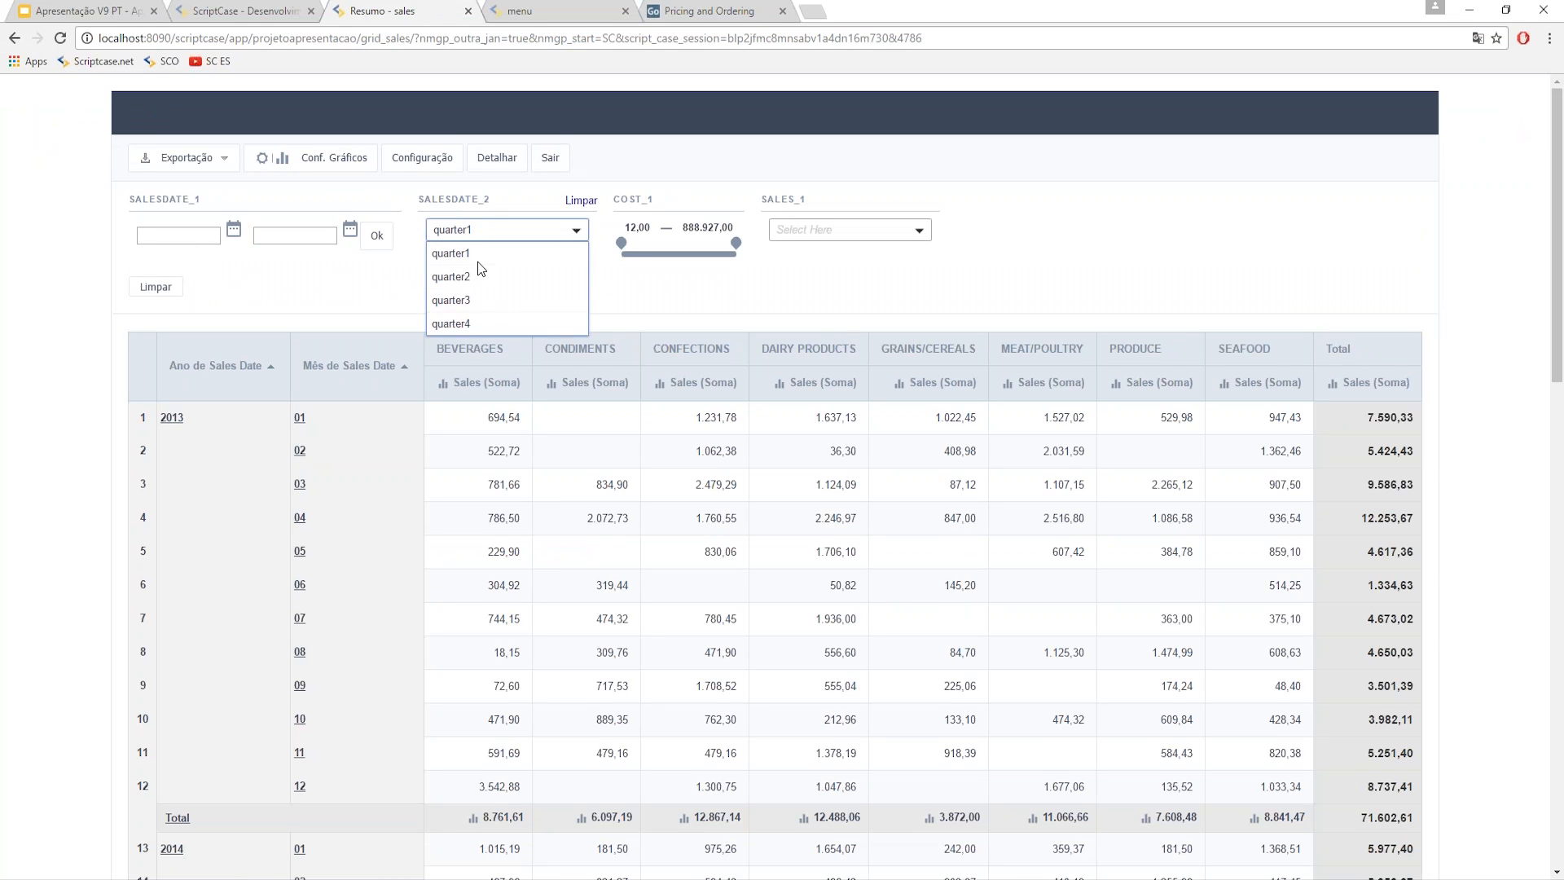
{"action": "left_click", "coordinate": [596, 285]}
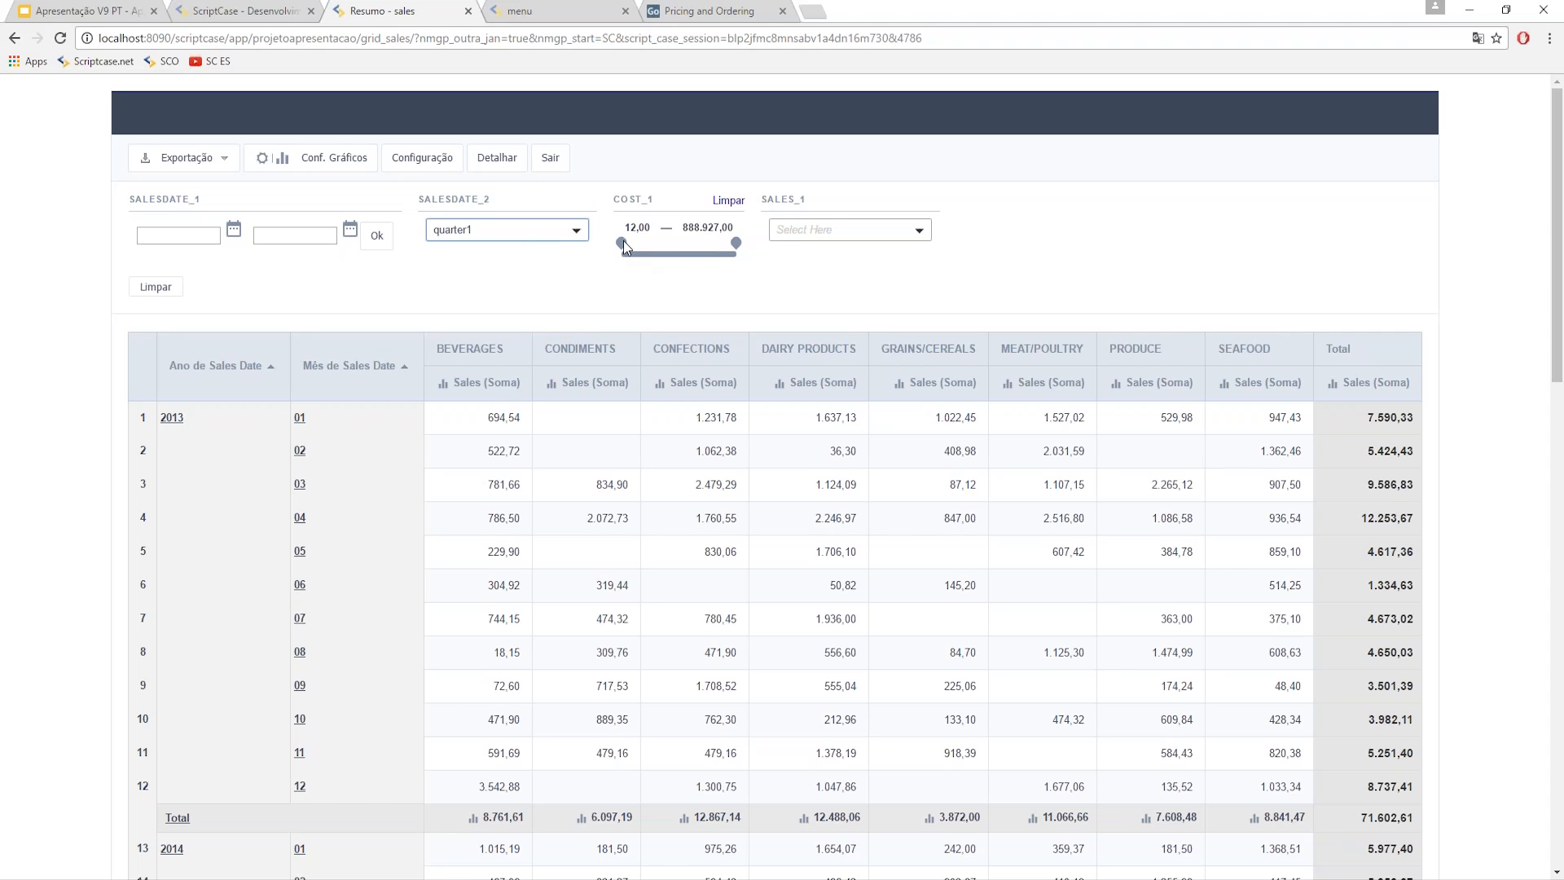
{"action": "left_click", "coordinate": [855, 230]}
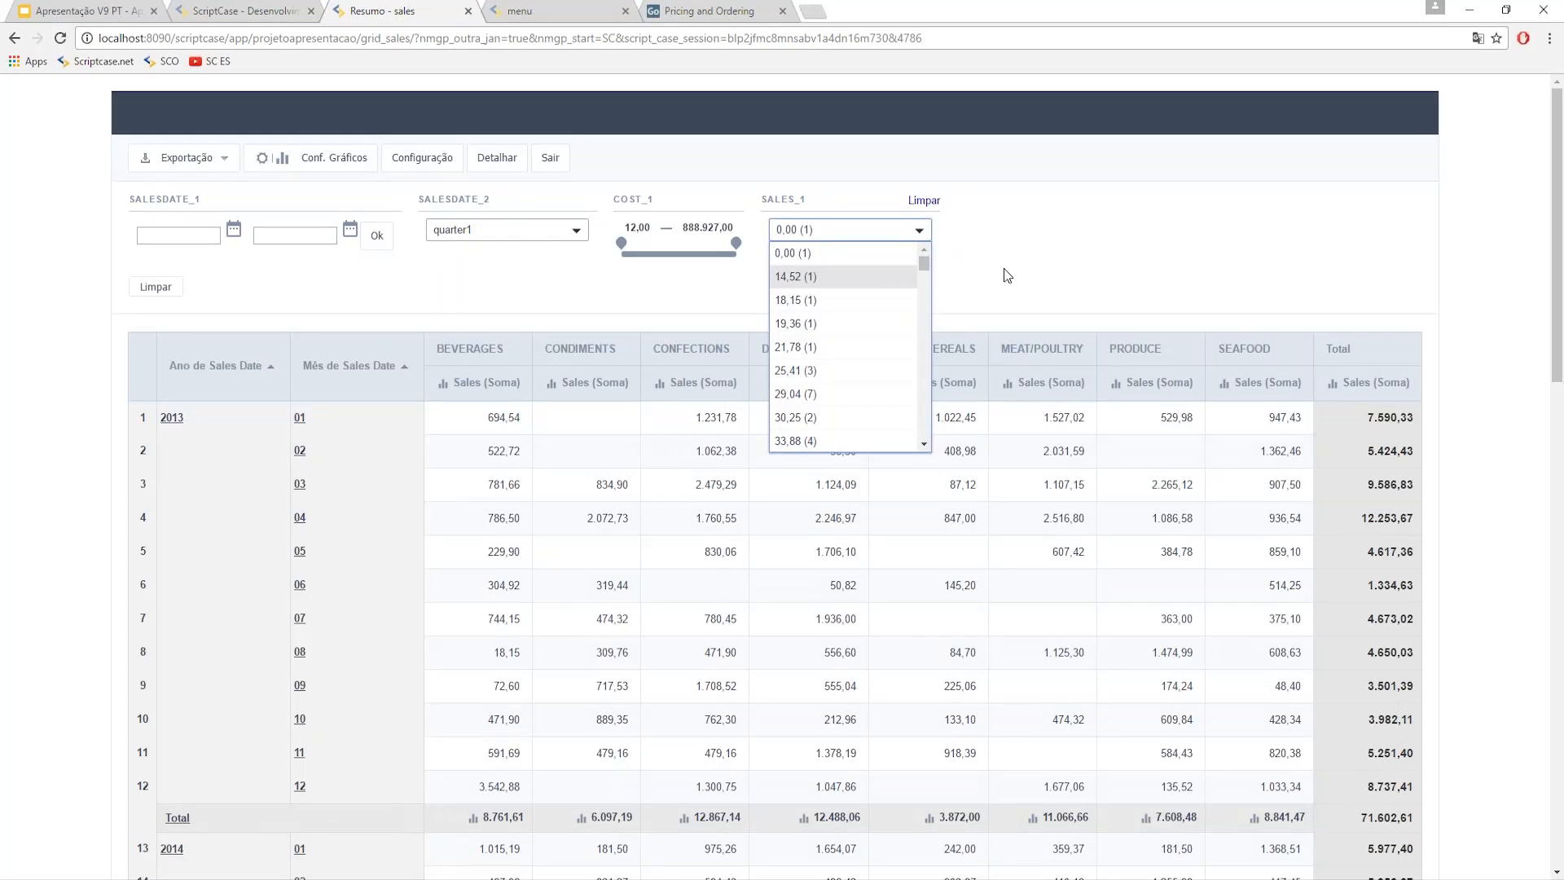
{"action": "left_click", "coordinate": [1000, 271]}
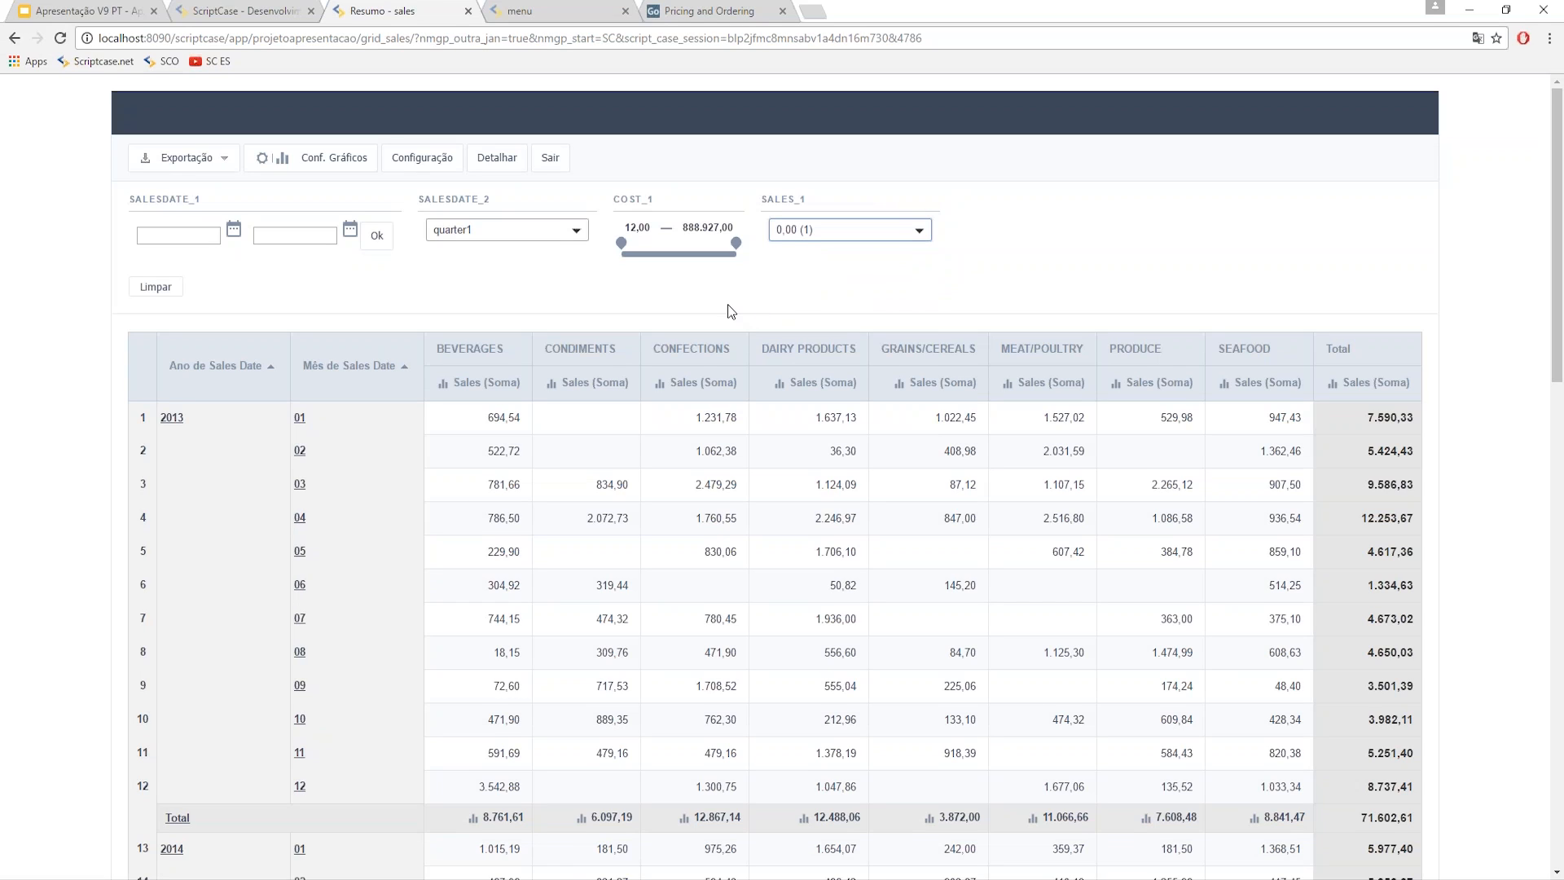
{"action": "left_click", "coordinate": [813, 235]}
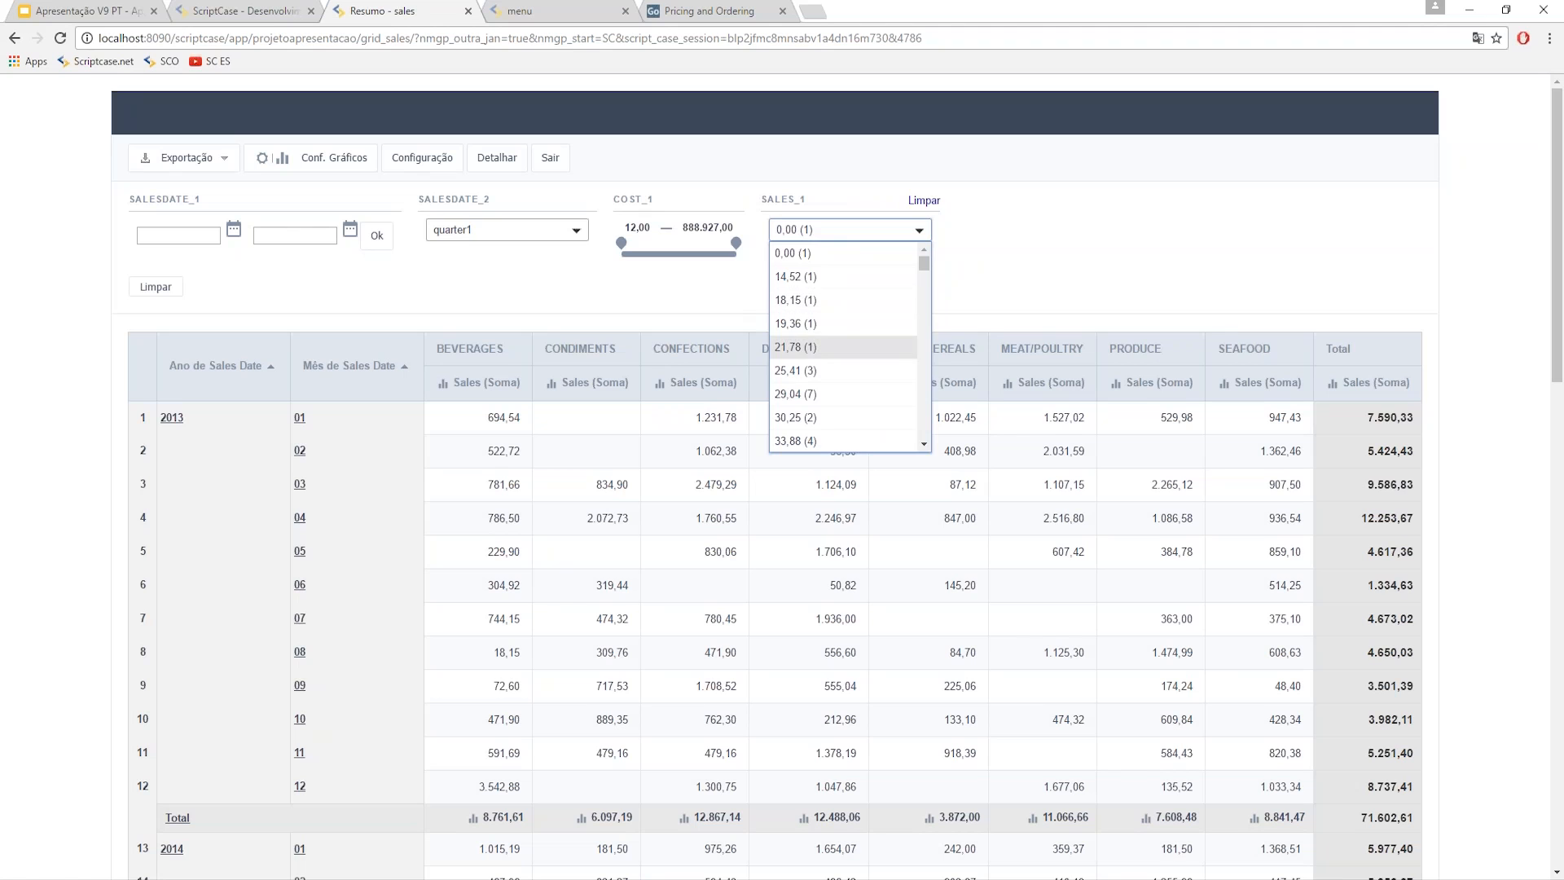
{"action": "left_click", "coordinate": [380, 324]}
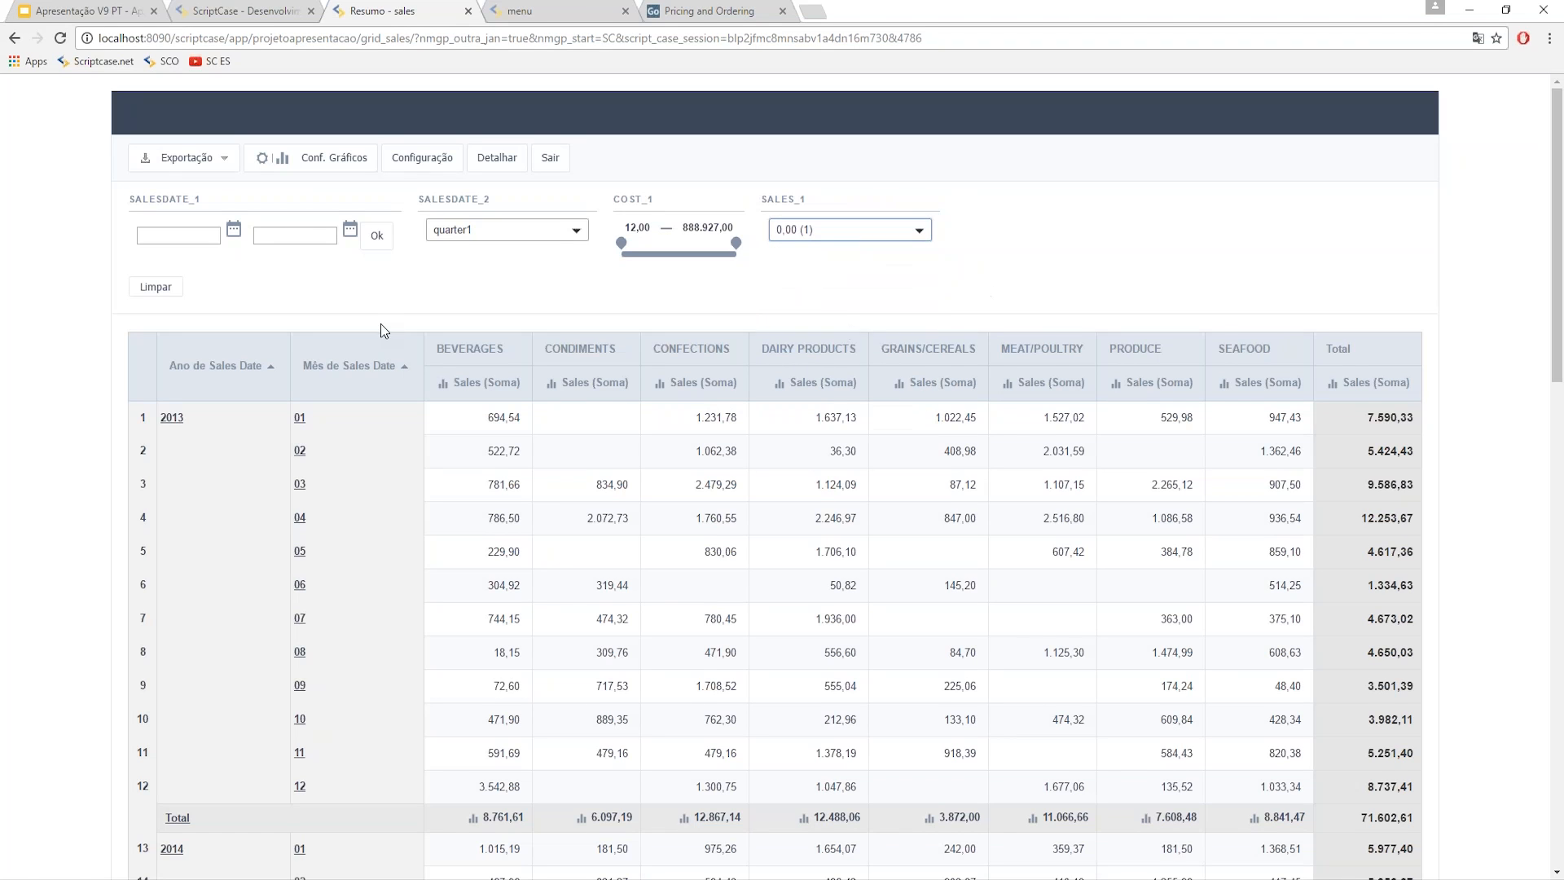
- Filter the summary to quarter2, review the results, and return to Scriptcase
{"action": "left_click", "coordinate": [509, 232]}
{"action": "left_click", "coordinate": [497, 277]}
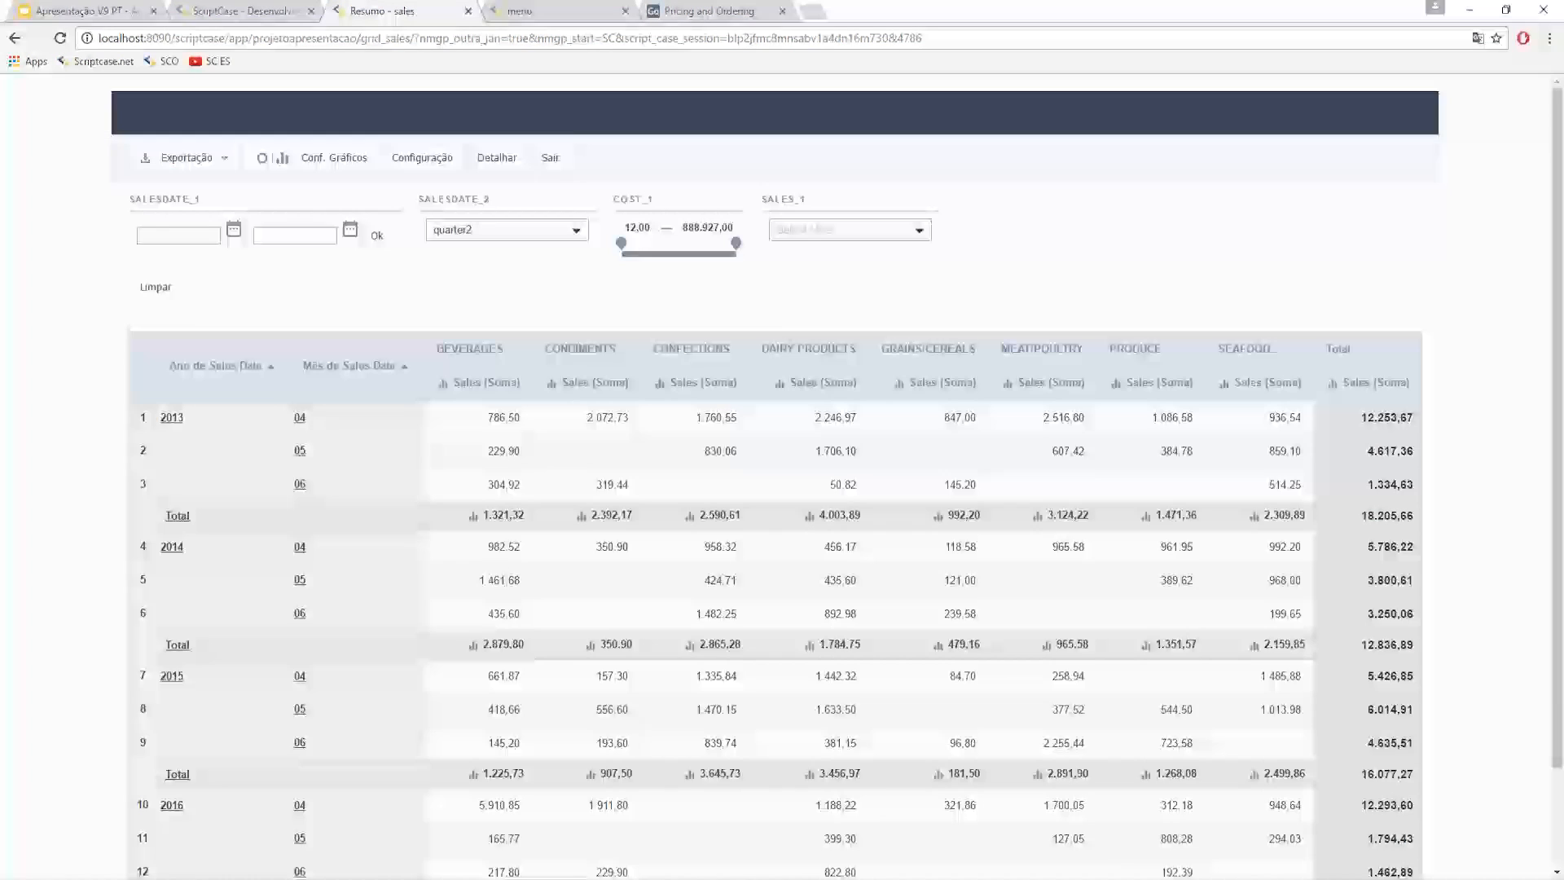
{"action": "scroll", "coordinate": [610, 511], "scroll_direction": "down", "scroll_amount": 1}
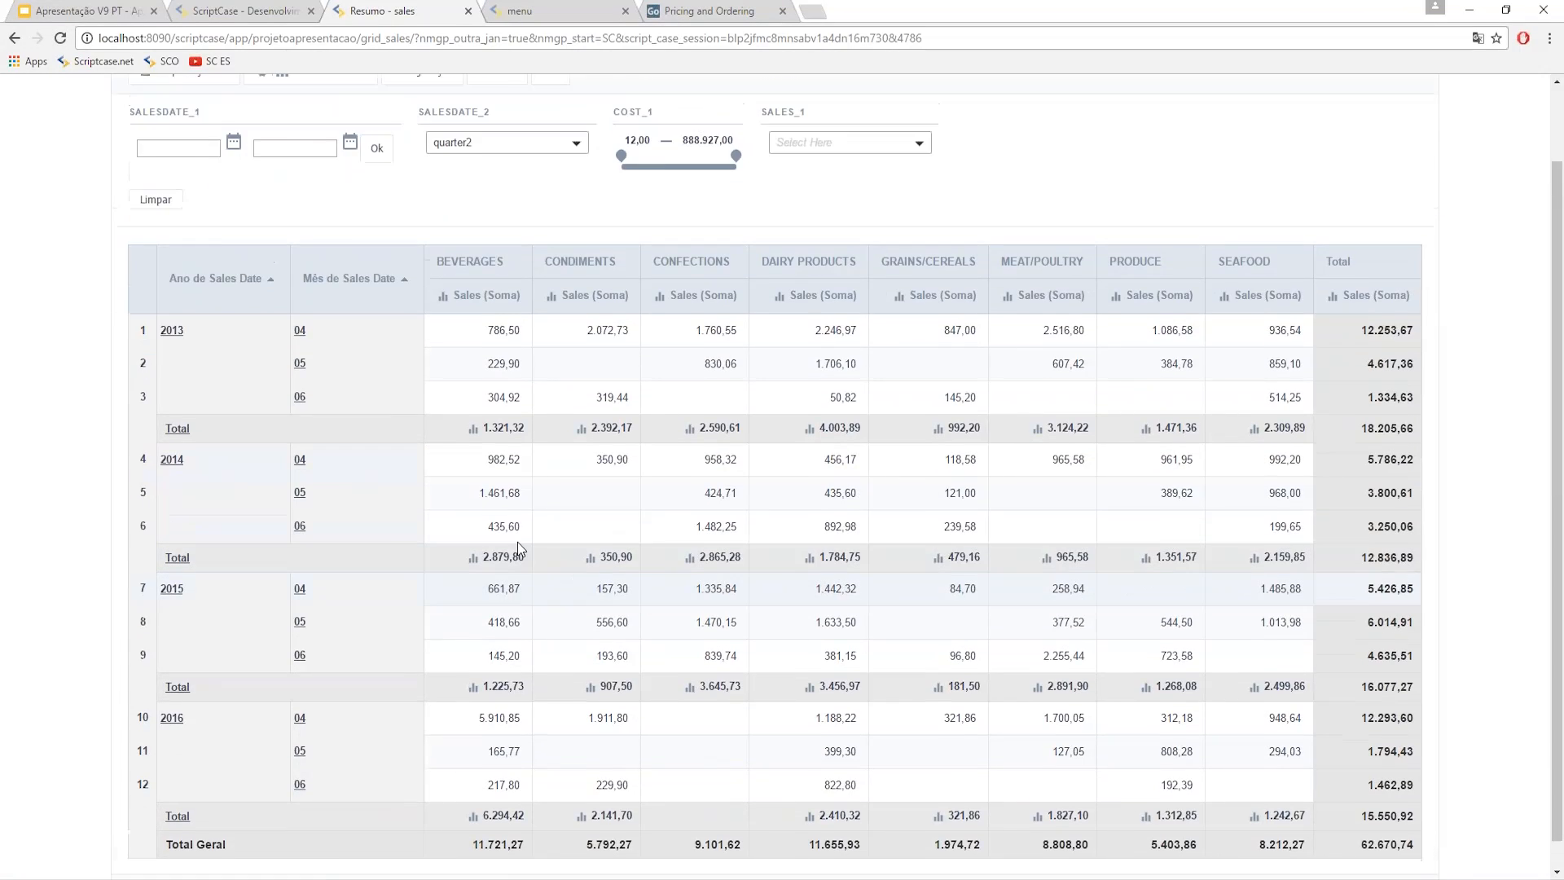
{"action": "scroll", "coordinate": [516, 541], "scroll_direction": "up", "scroll_amount": 1}
{"action": "scroll", "coordinate": [911, 472], "scroll_direction": "down", "scroll_amount": 1}
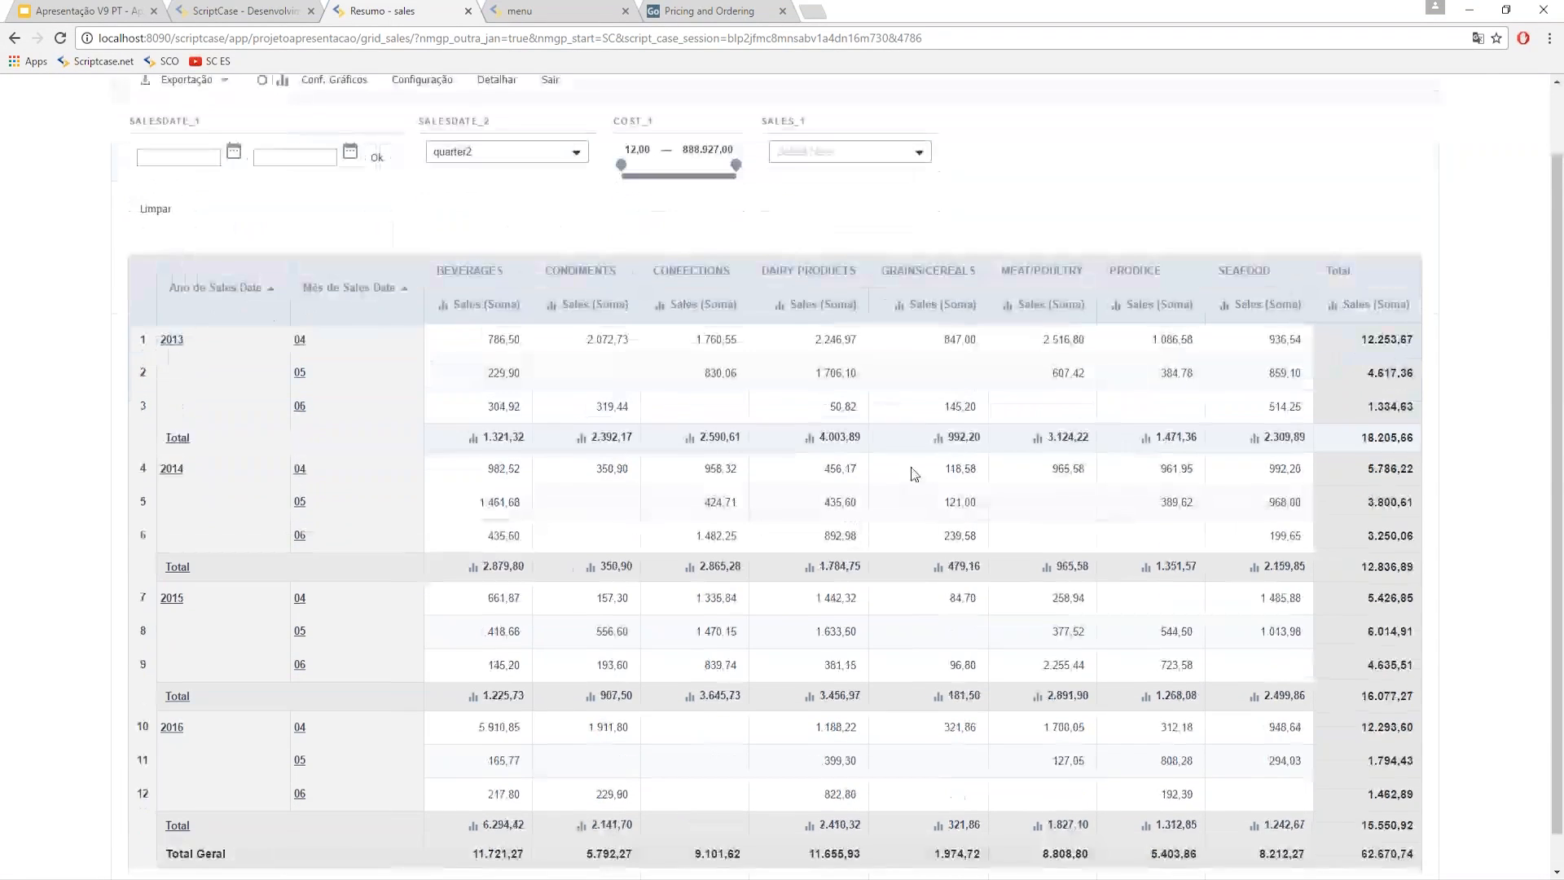
{"action": "scroll", "coordinate": [663, 472], "scroll_direction": "up", "scroll_amount": 1}
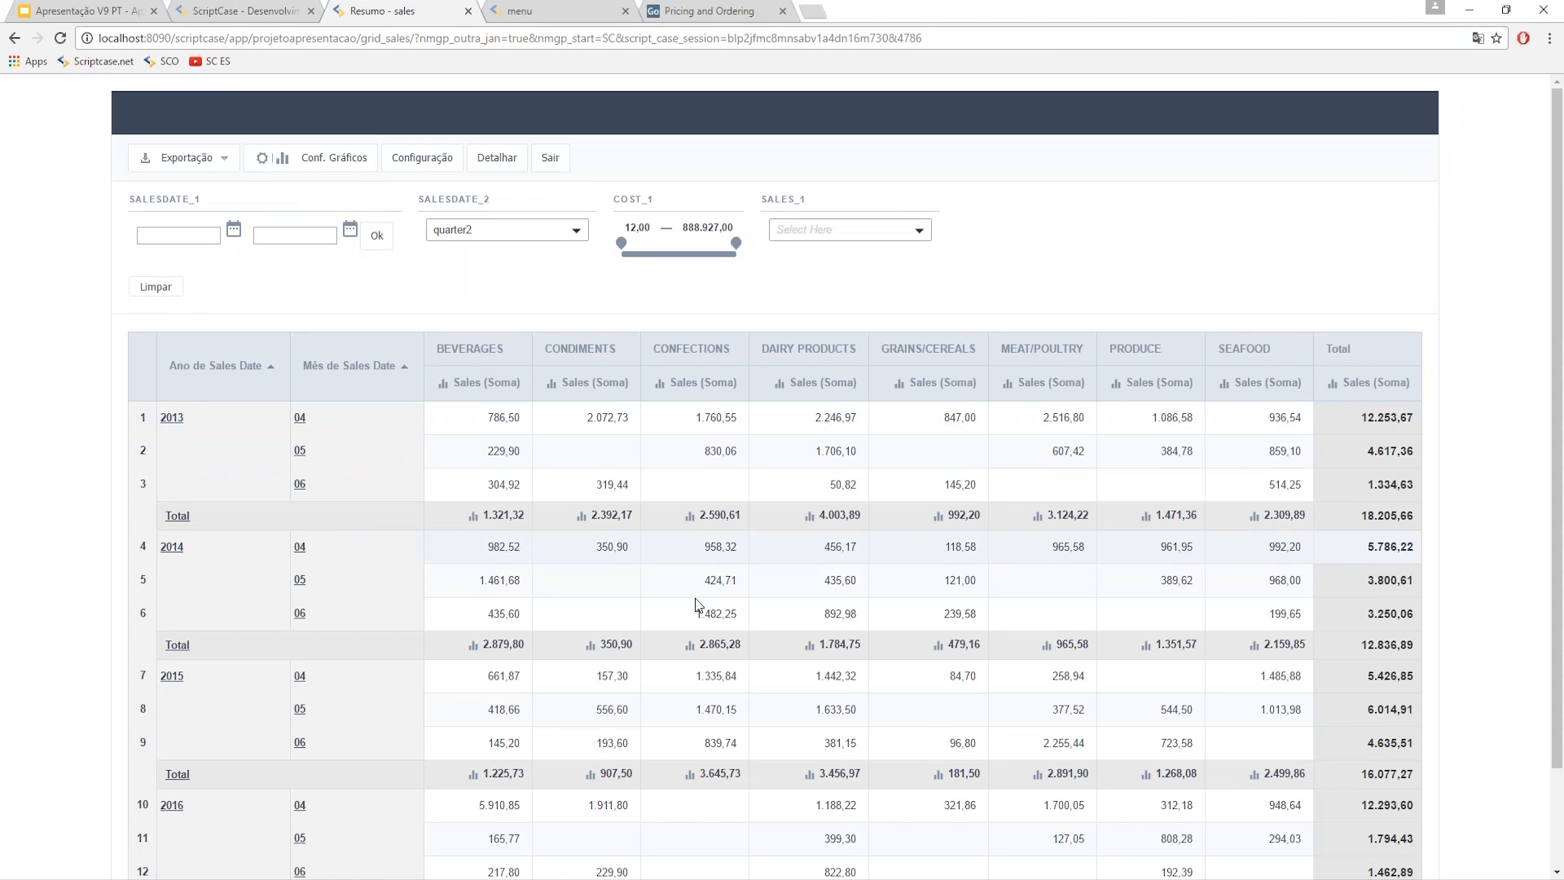
{"action": "scroll", "coordinate": [443, 551], "scroll_direction": "down", "scroll_amount": 2}
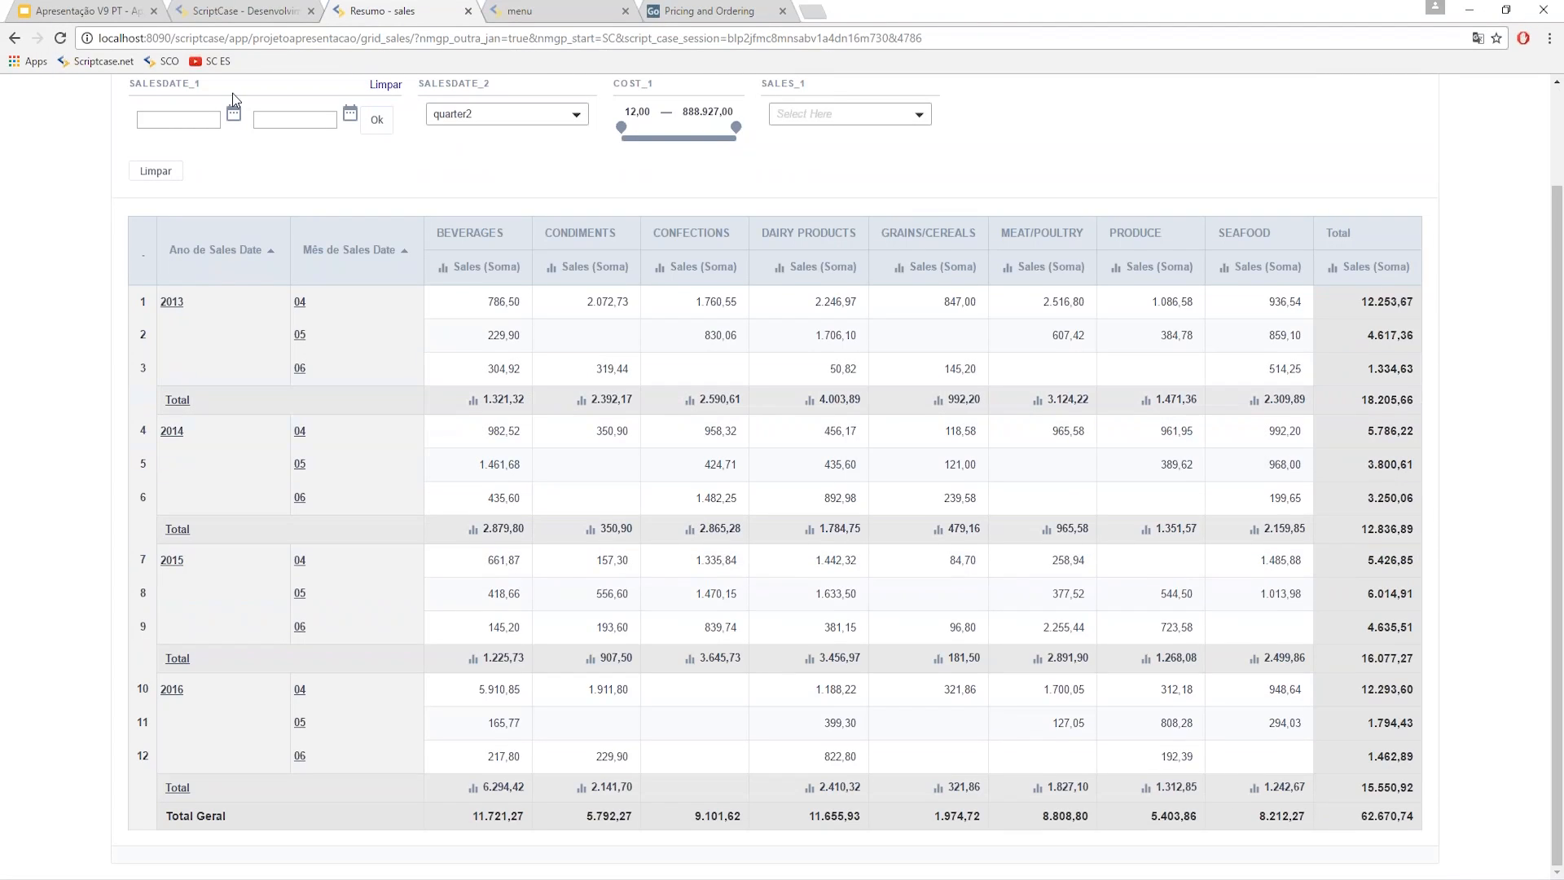
{"action": "left_click", "coordinate": [234, 8]}
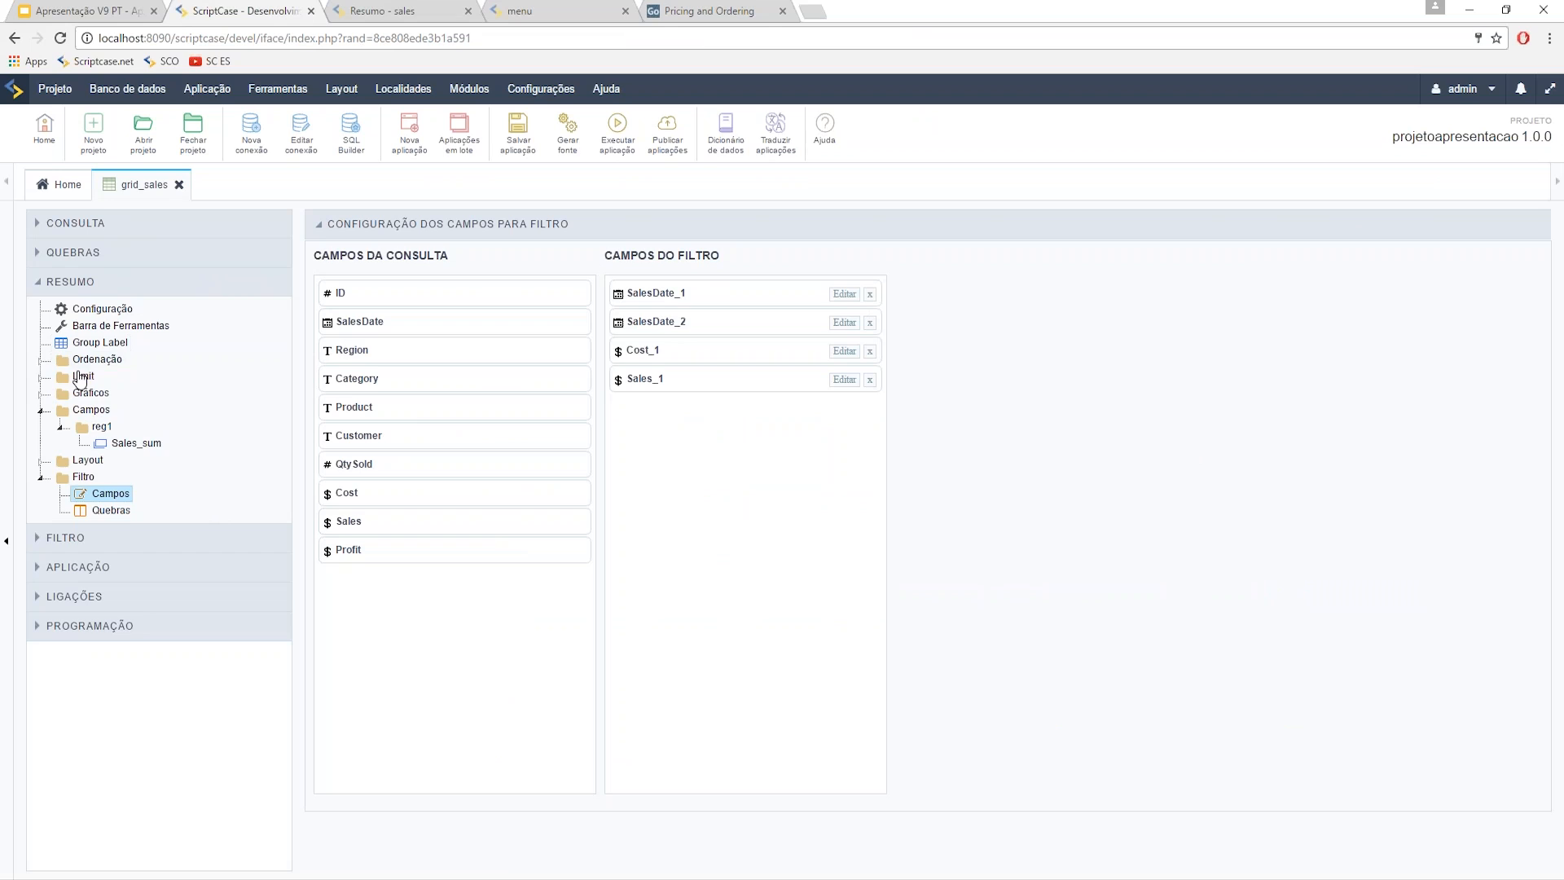
- Remove SalesDate_1, Cost_1, Sales_1 and SalesDate_2 from the filter, then go to Limit > reg1, saving
{"action": "left_click", "coordinate": [40, 379]}
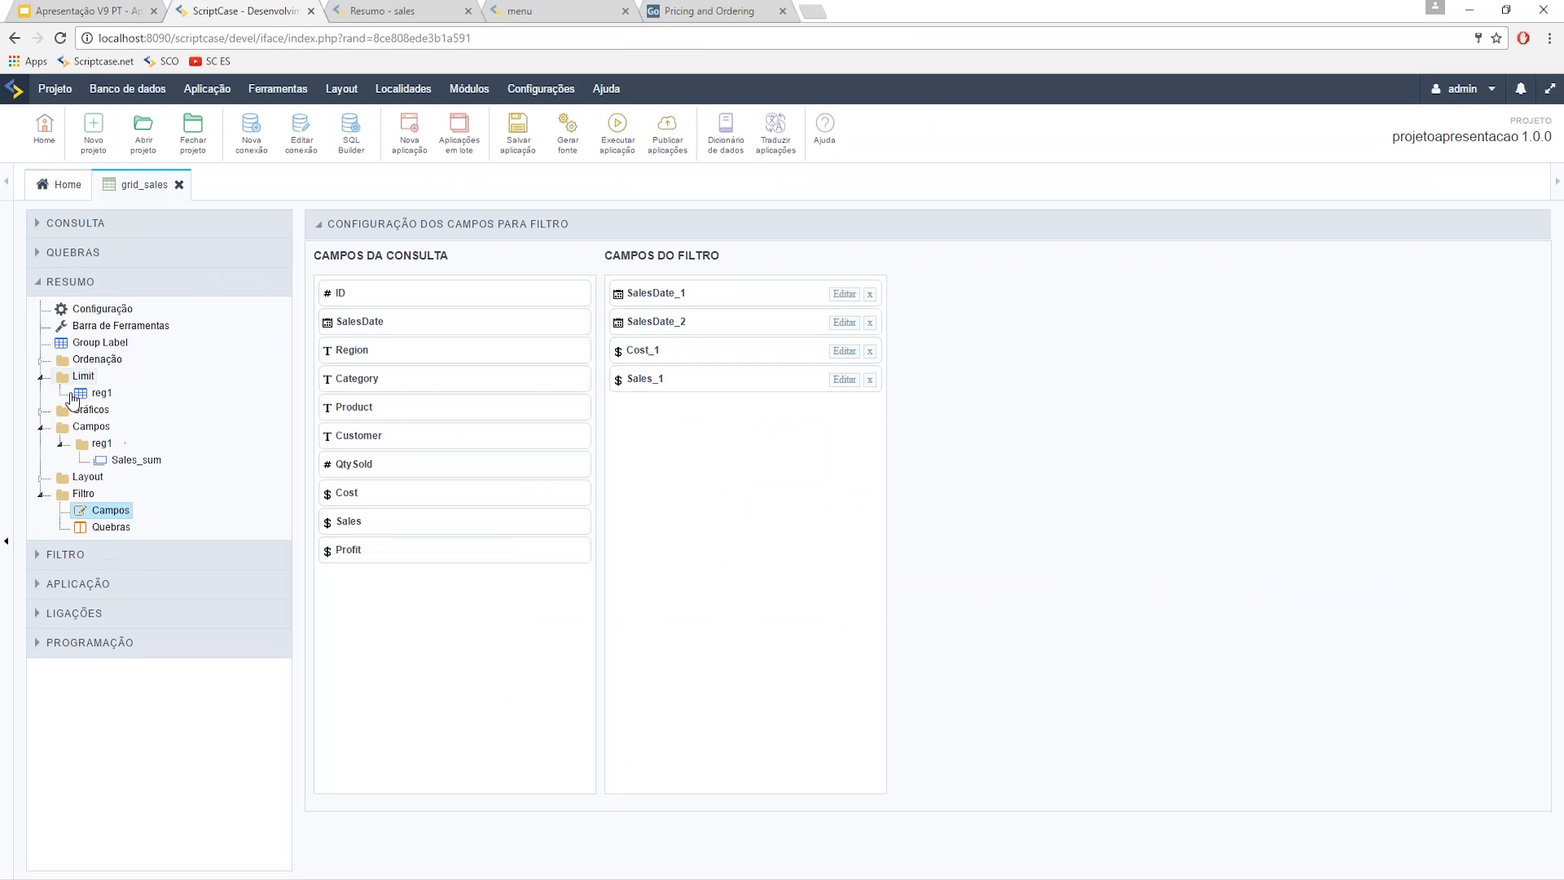
{"action": "left_click", "coordinate": [870, 294]}
{"action": "left_click", "coordinate": [870, 322]}
{"action": "left_click", "coordinate": [870, 323]}
{"action": "left_click", "coordinate": [870, 294]}
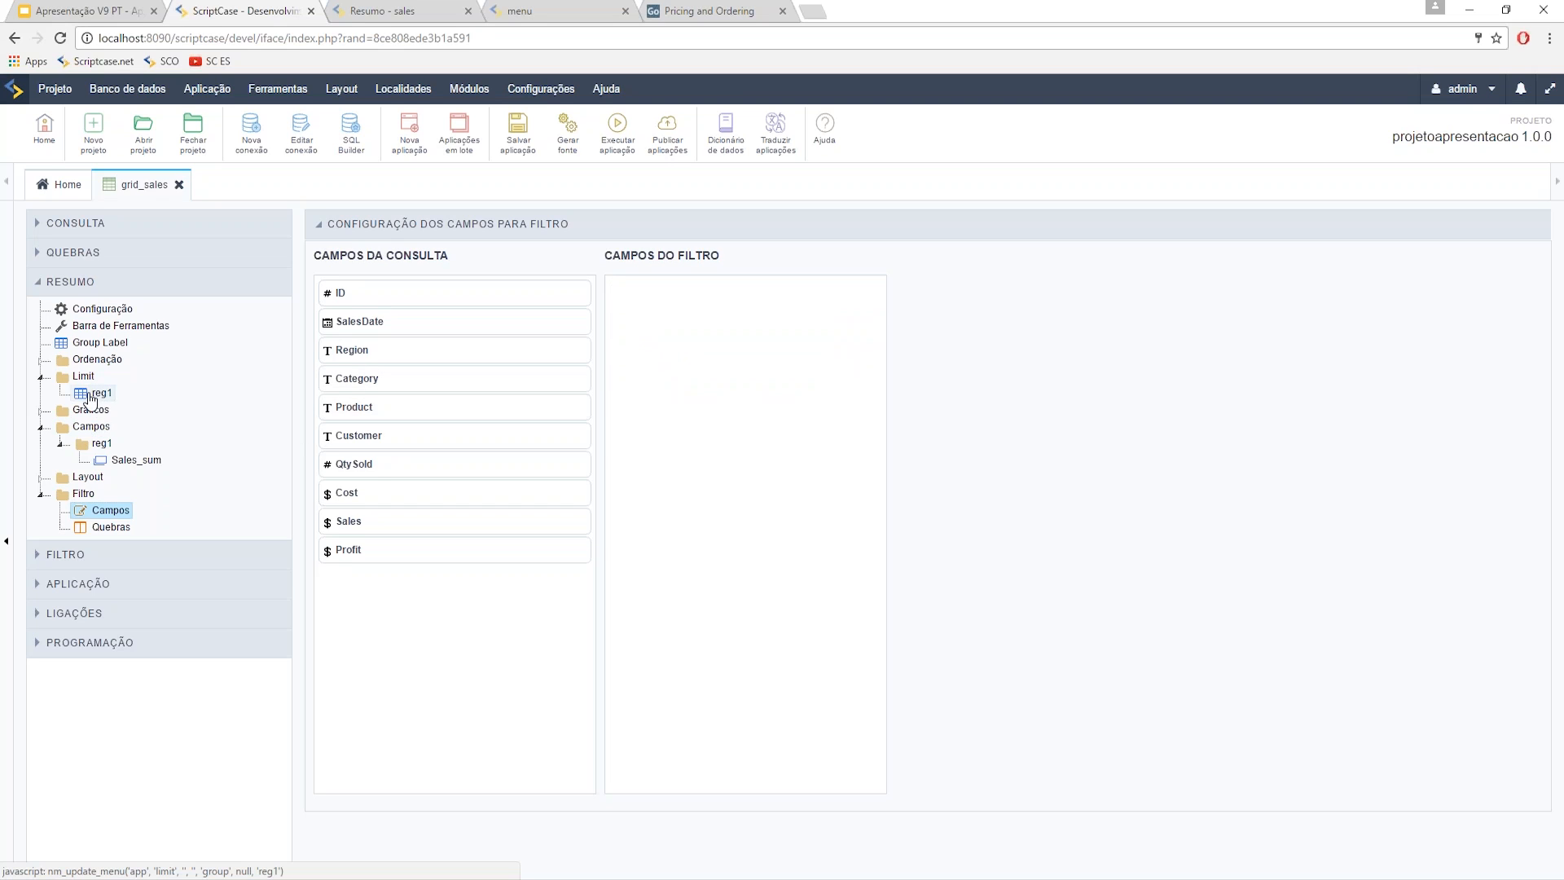
{"action": "left_click", "coordinate": [89, 396]}
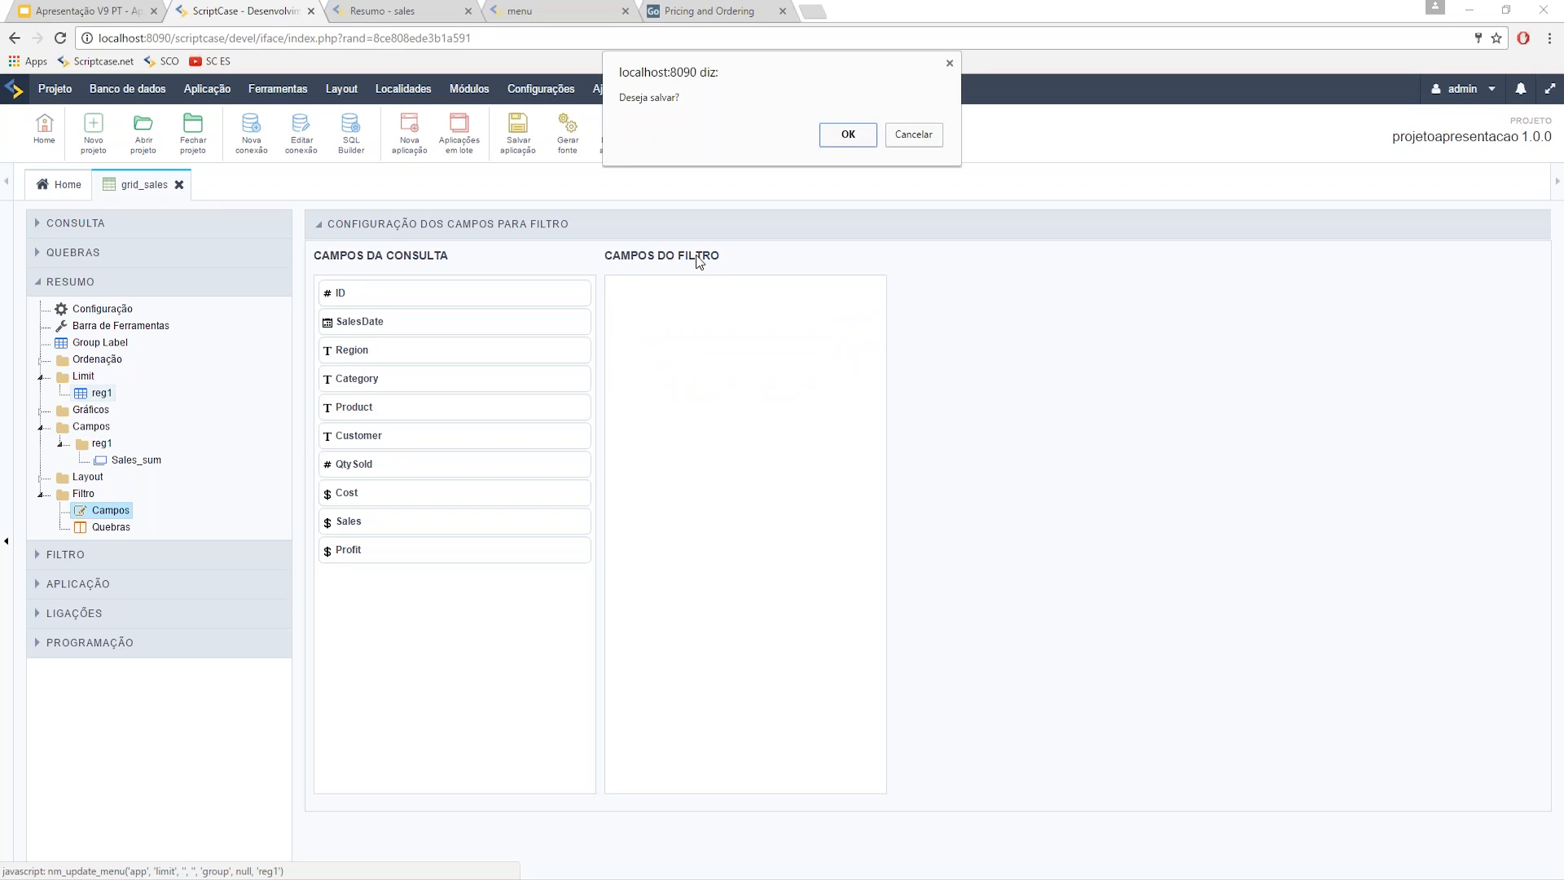
{"action": "left_click", "coordinate": [848, 134]}
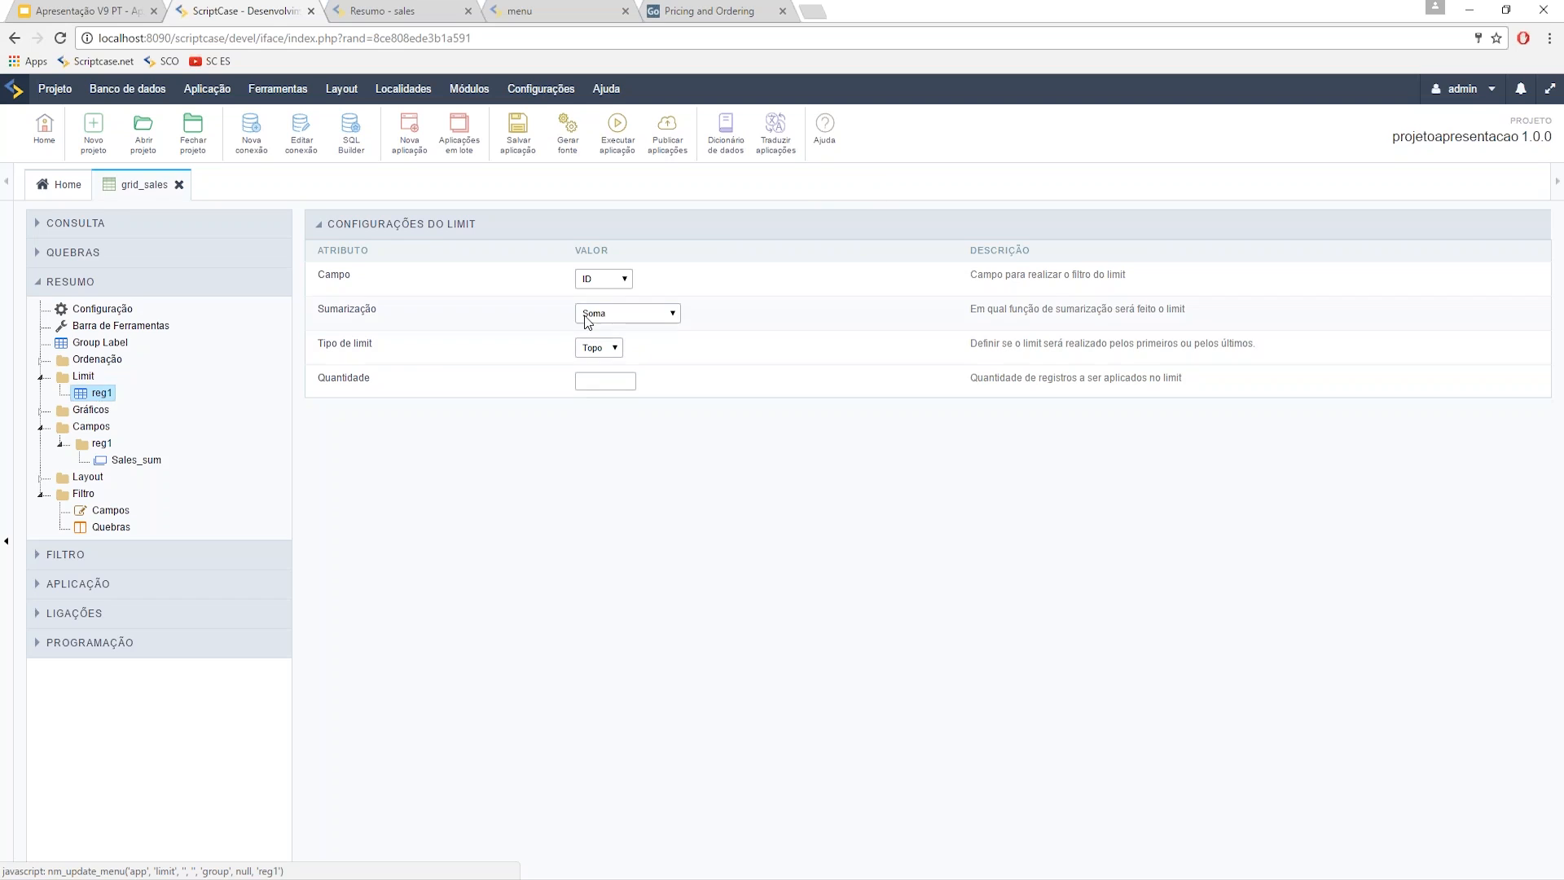
- Limit reg1 to 5 records by the Sales field and run grid_sales
{"action": "left_click", "coordinate": [606, 281]}
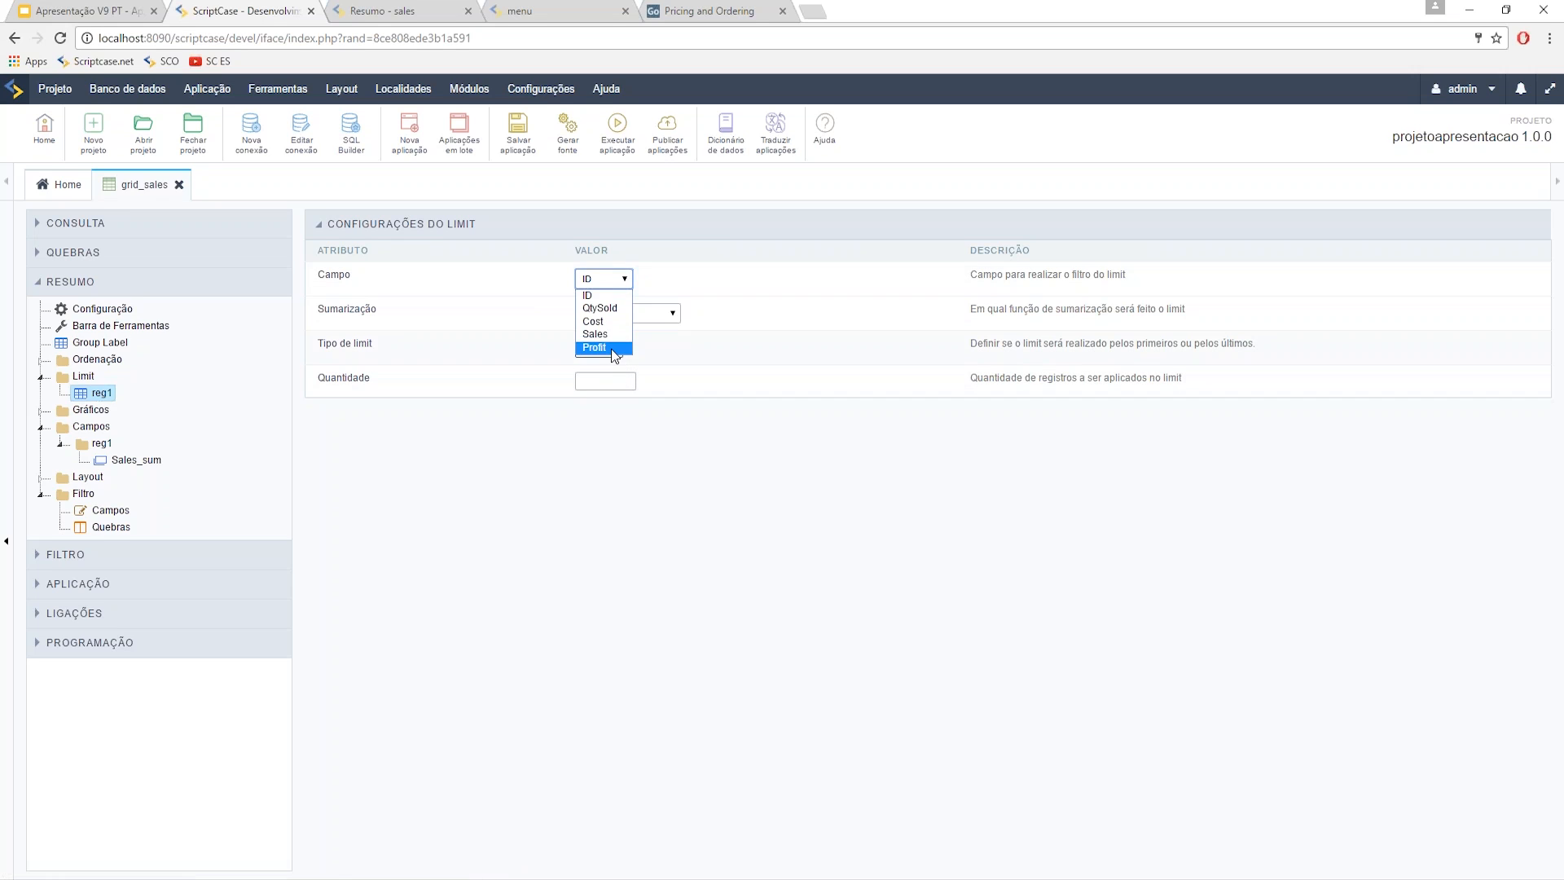
{"action": "left_click", "coordinate": [601, 334]}
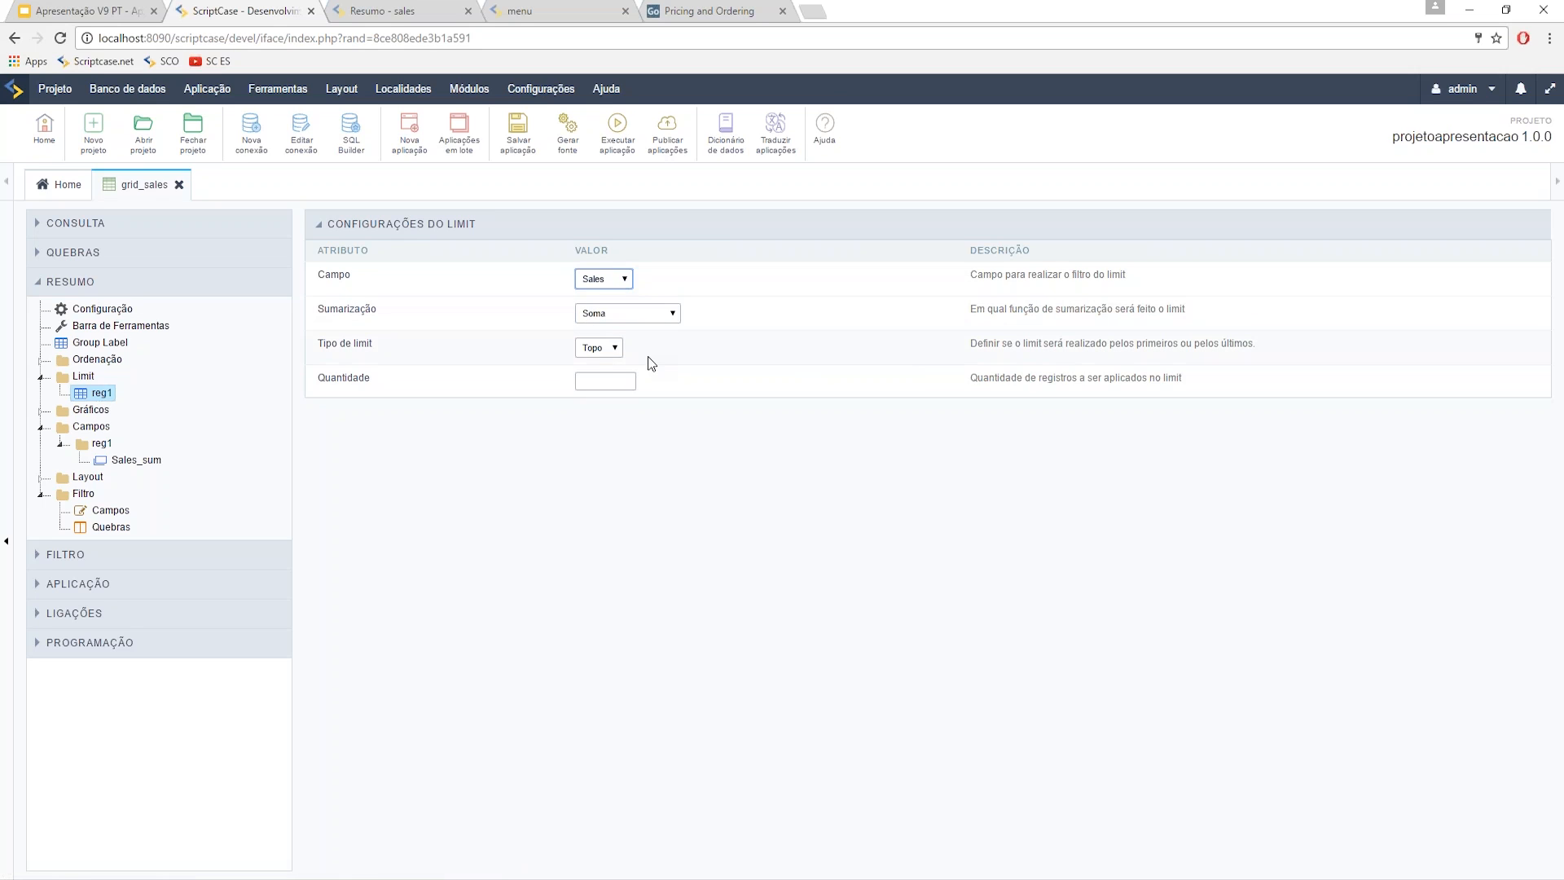
{"action": "left_click", "coordinate": [631, 381]}
{"action": "type", "text": "5"}
{"action": "left_click", "coordinate": [762, 491]}
{"action": "left_click", "coordinate": [618, 126]}
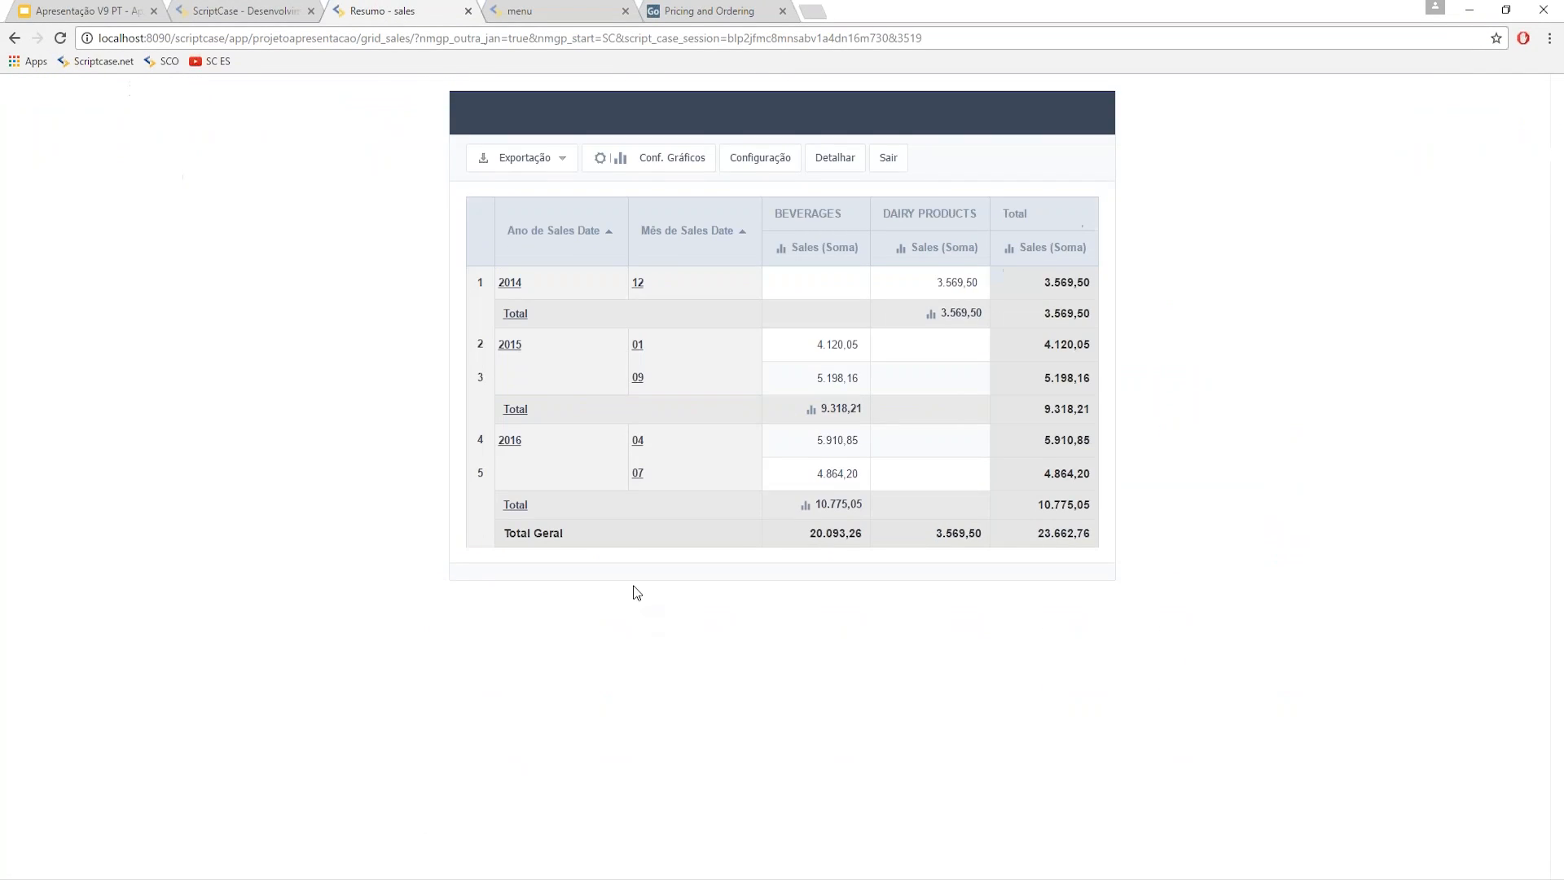
- Move Category into row groups in the running summary, then restore it to columns
{"action": "left_click", "coordinate": [753, 173]}
{"action": "left_click", "coordinate": [809, 435]}
{"action": "left_click", "coordinate": [768, 546]}
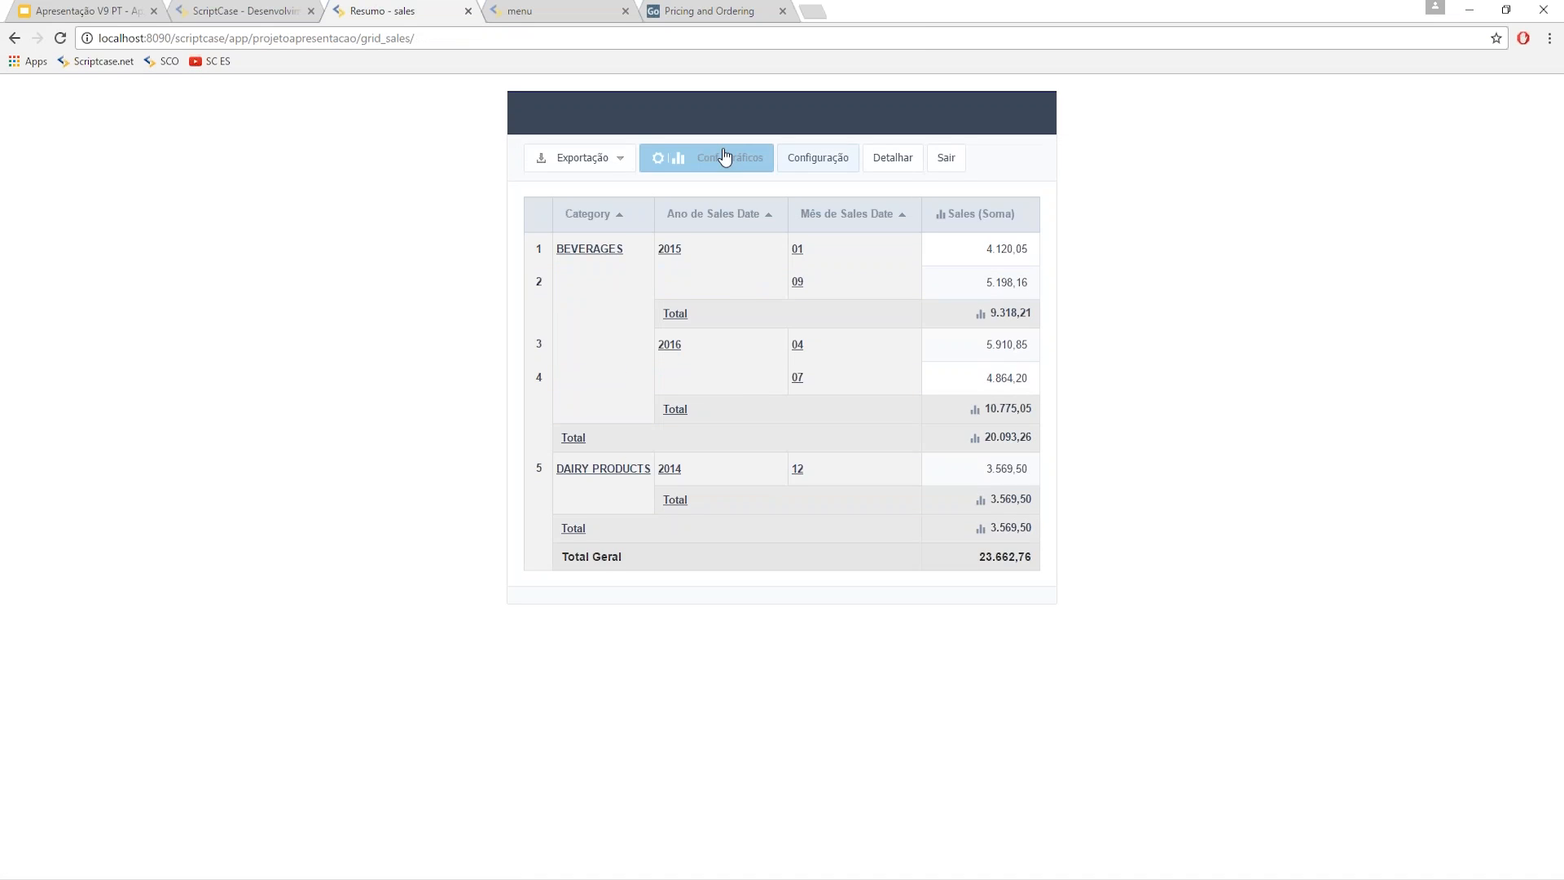
{"action": "left_click", "coordinate": [802, 160]}
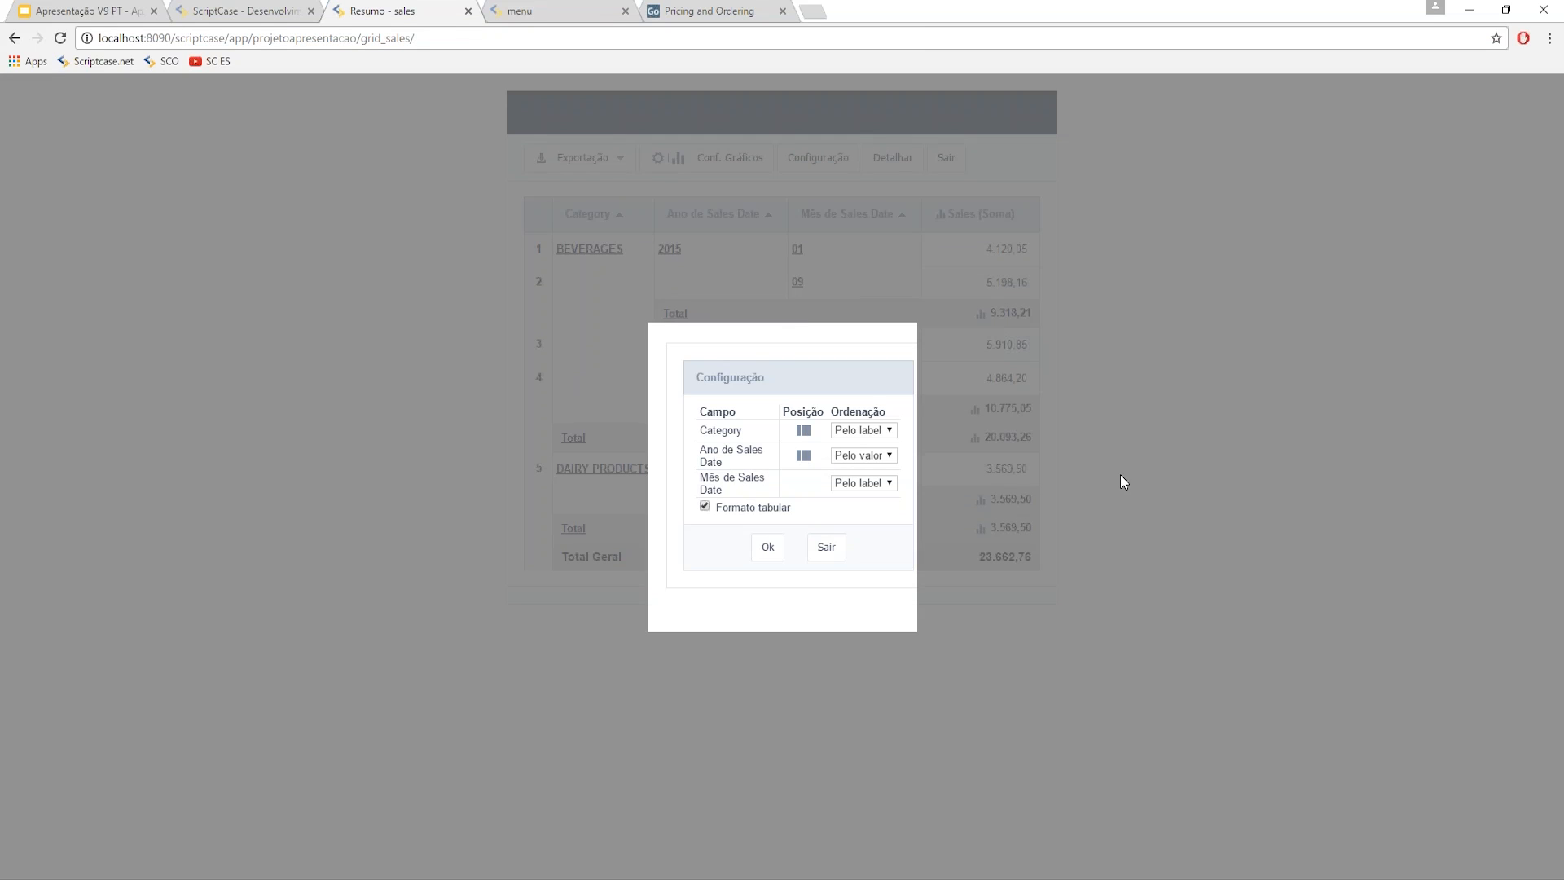
{"action": "left_click", "coordinate": [807, 435]}
{"action": "left_click", "coordinate": [768, 547]}
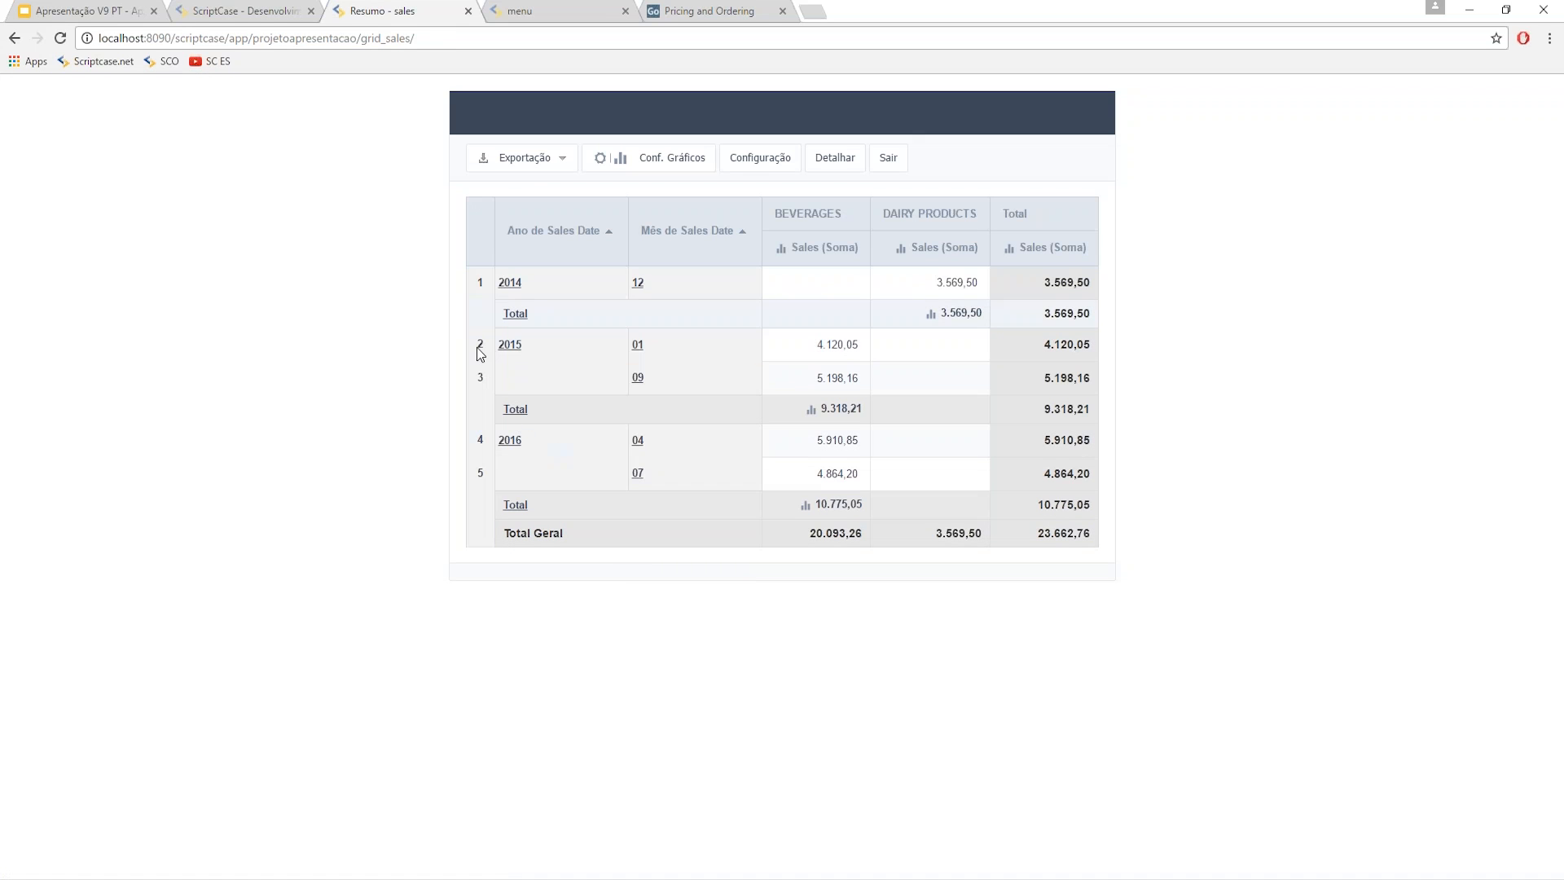
{"action": "left_click", "coordinate": [275, 11]}
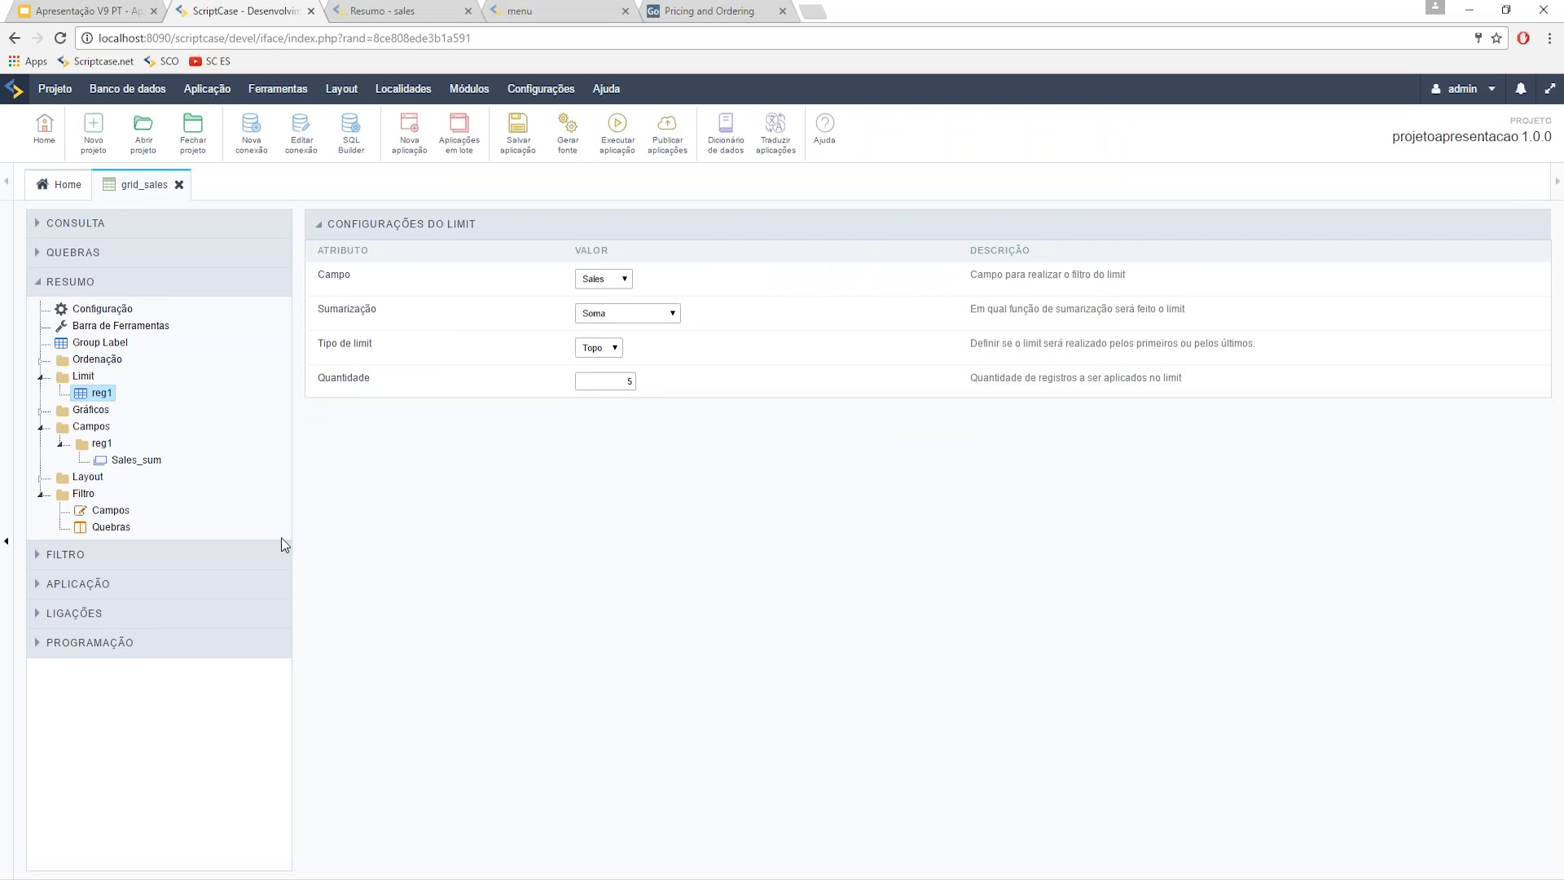
- Review the grid's Consulta > SQL settings, then open Configuração under Resumo
{"action": "left_click", "coordinate": [61, 231]}
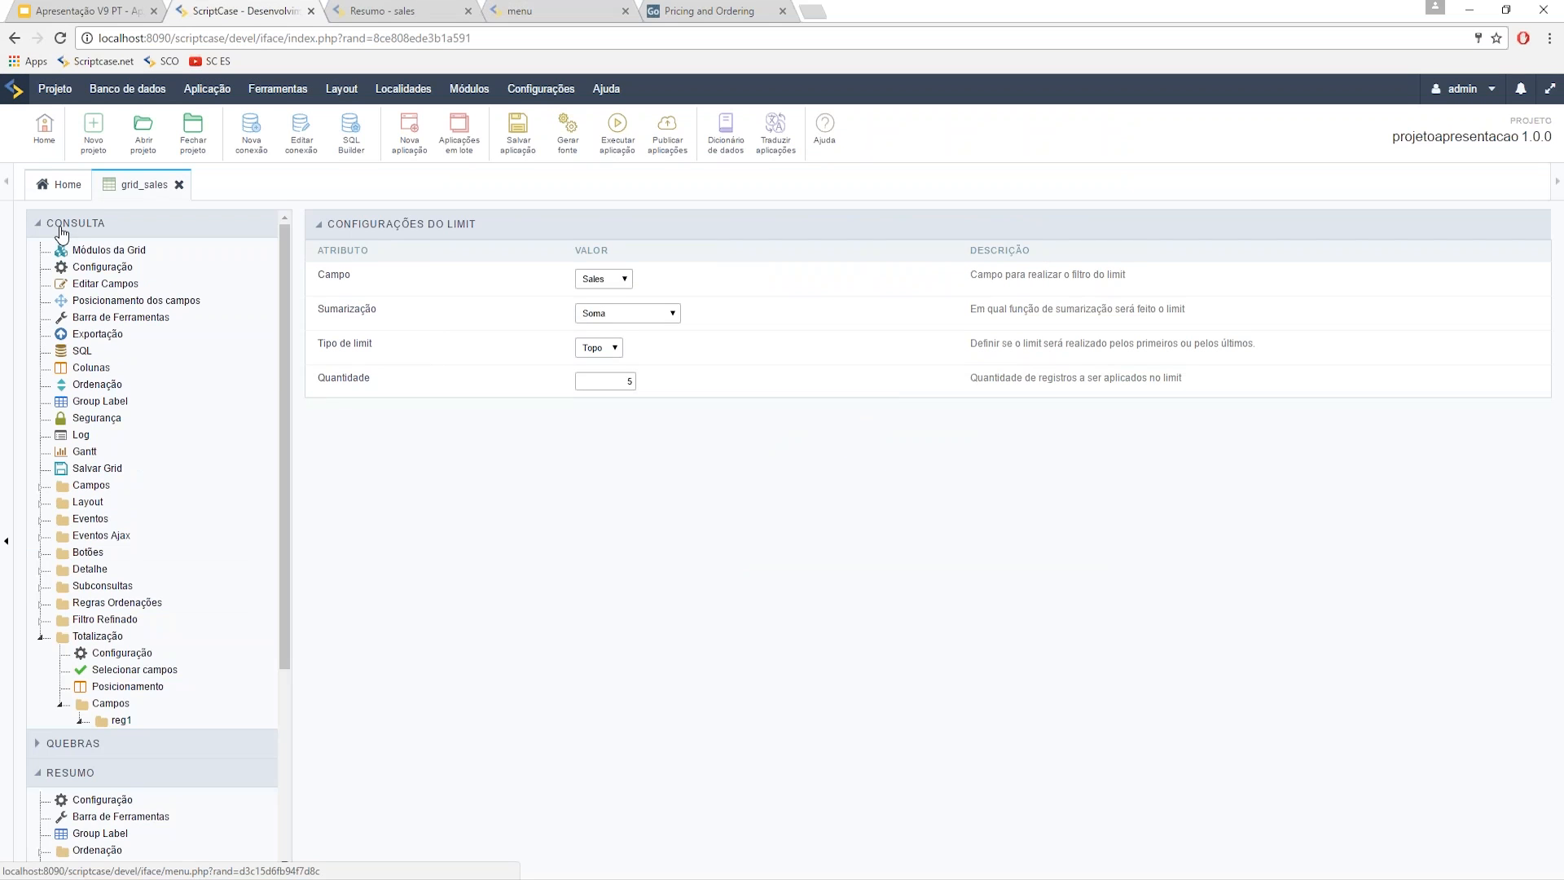
{"action": "left_click", "coordinate": [74, 352]}
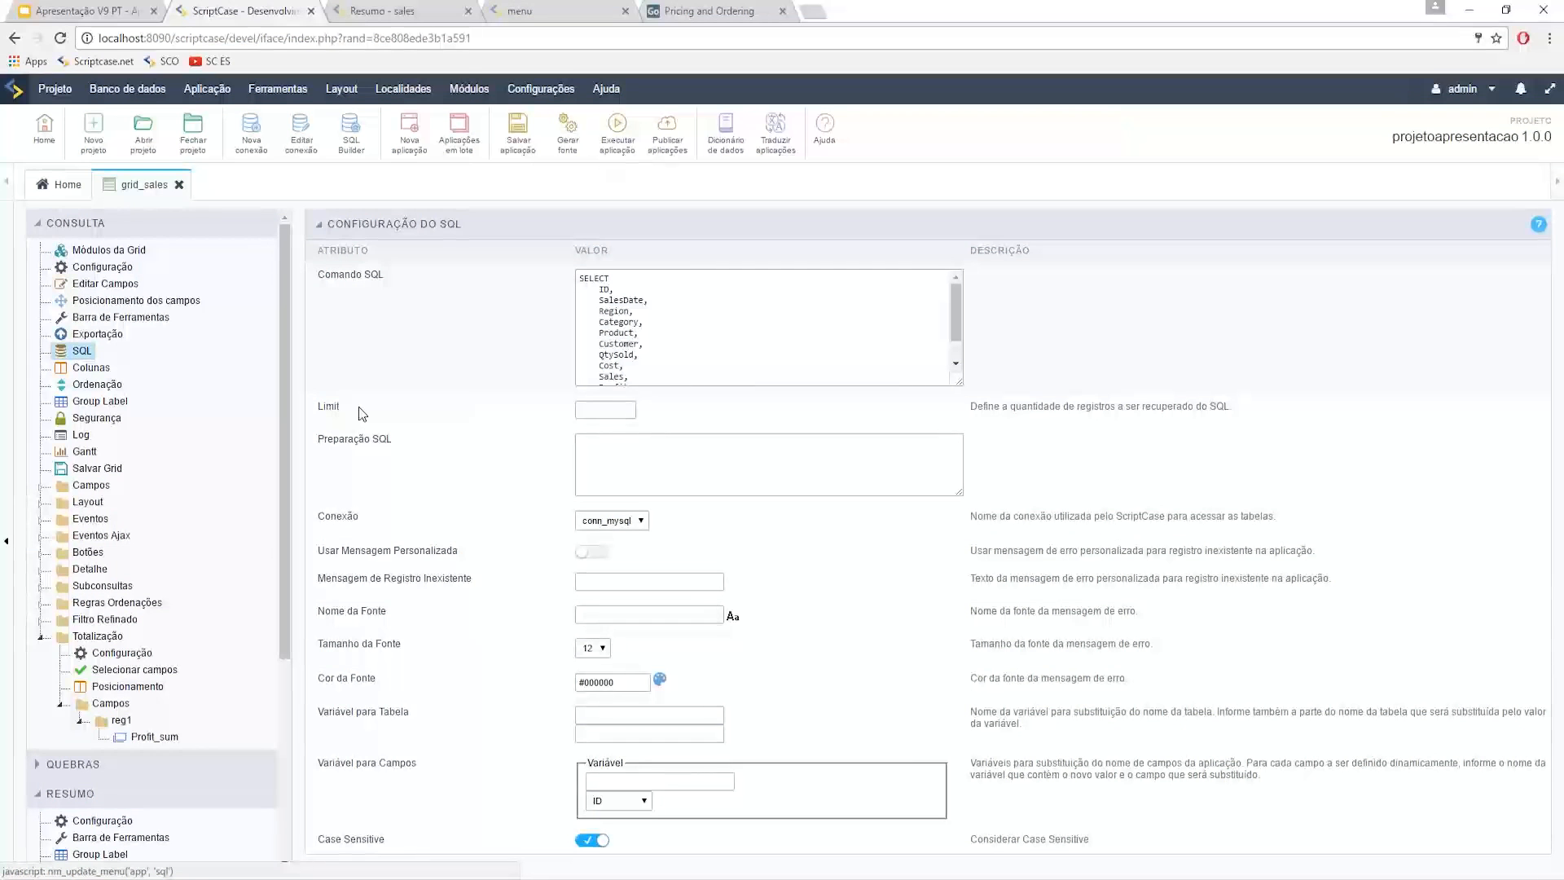
{"action": "double_click", "coordinate": [348, 407]}
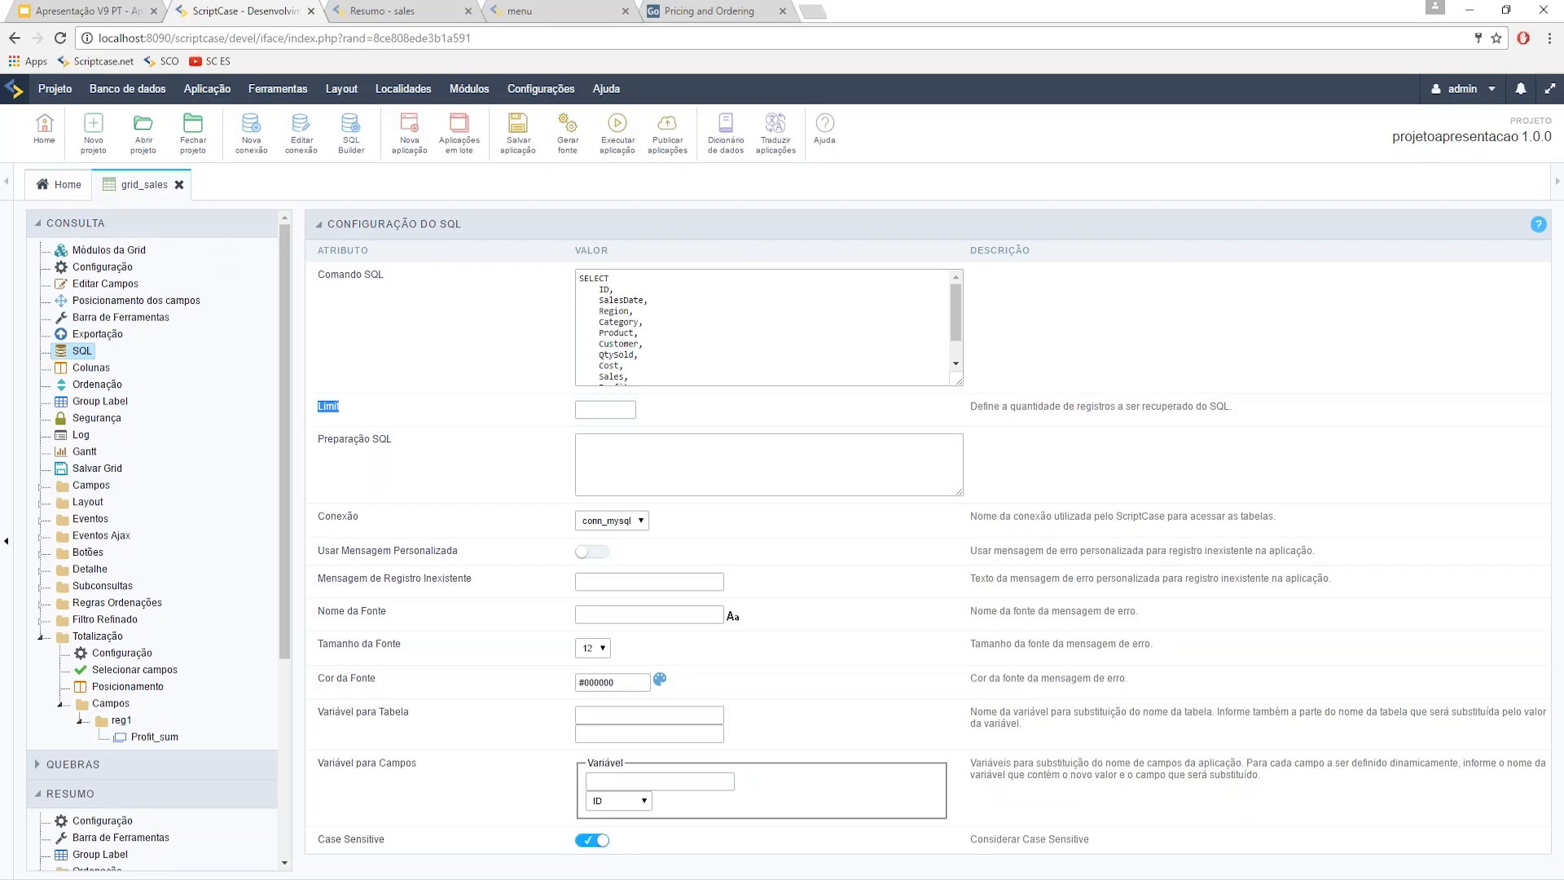
{"action": "scroll", "coordinate": [62, 806], "scroll_direction": "down", "scroll_amount": 3}
{"action": "scroll", "coordinate": [61, 804], "scroll_direction": "down", "scroll_amount": 2}
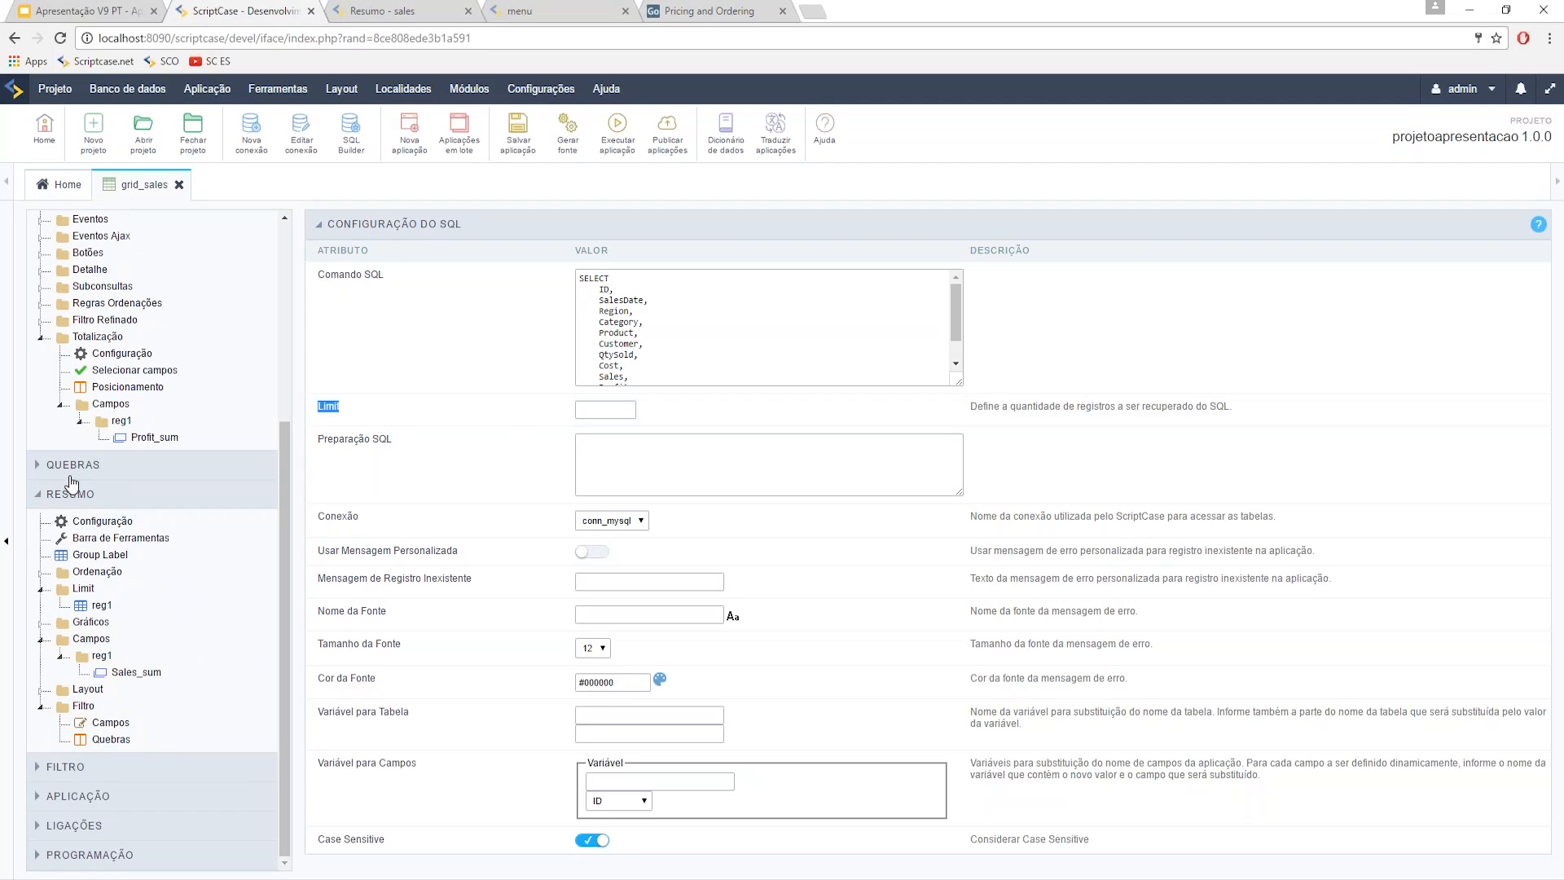
{"action": "left_click", "coordinate": [90, 521]}
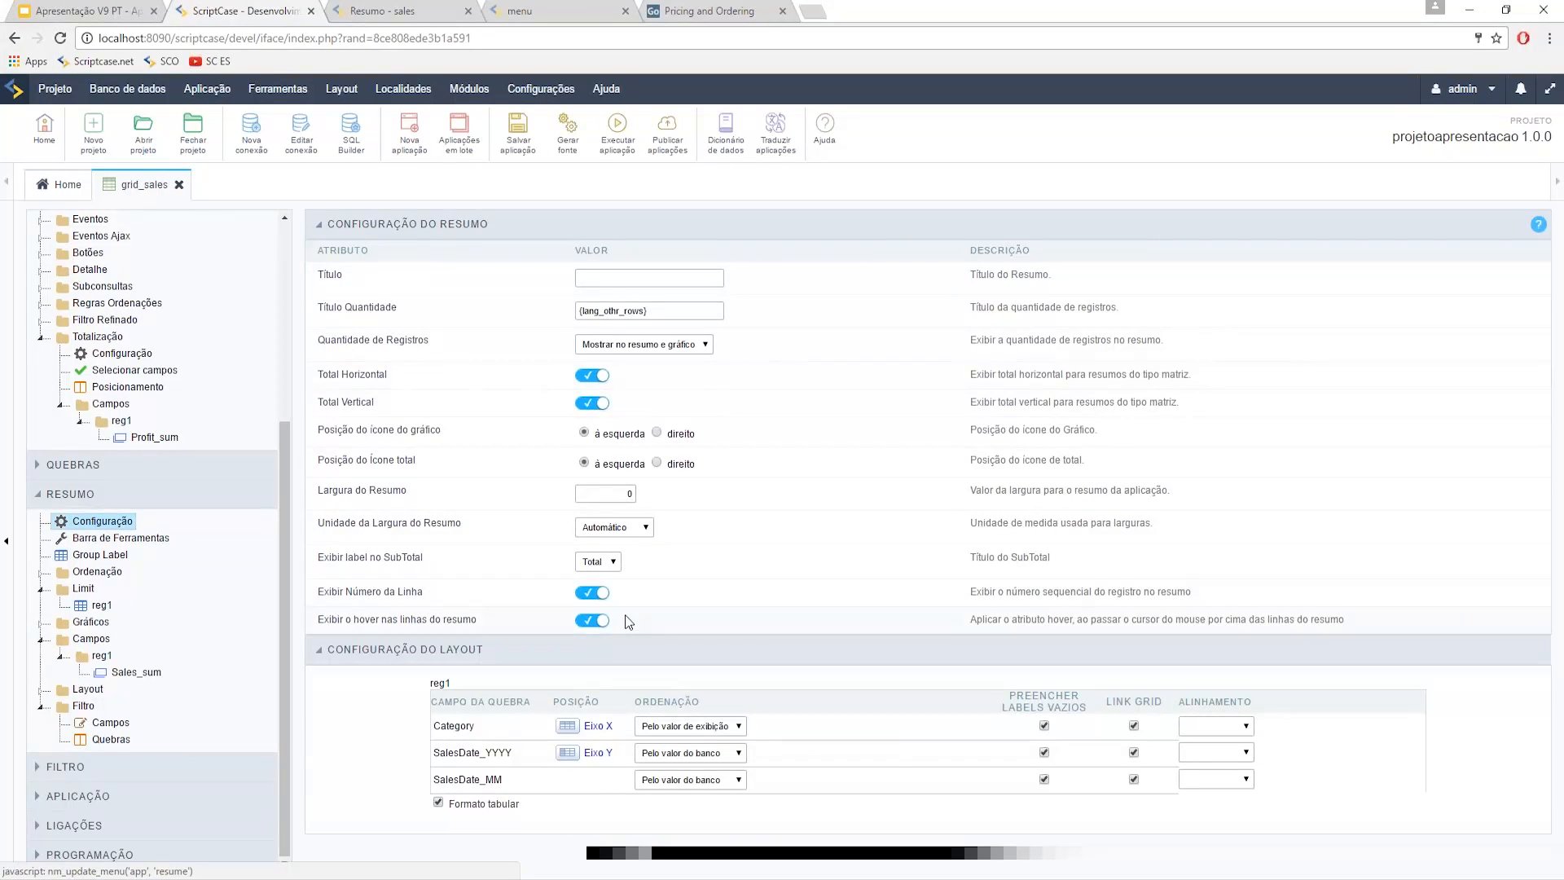
- Set 'Exibir label no SubTotal' to Valor instead of Total
{"action": "left_click_drag", "start_coordinate": [339, 565], "coordinate": [406, 562]}
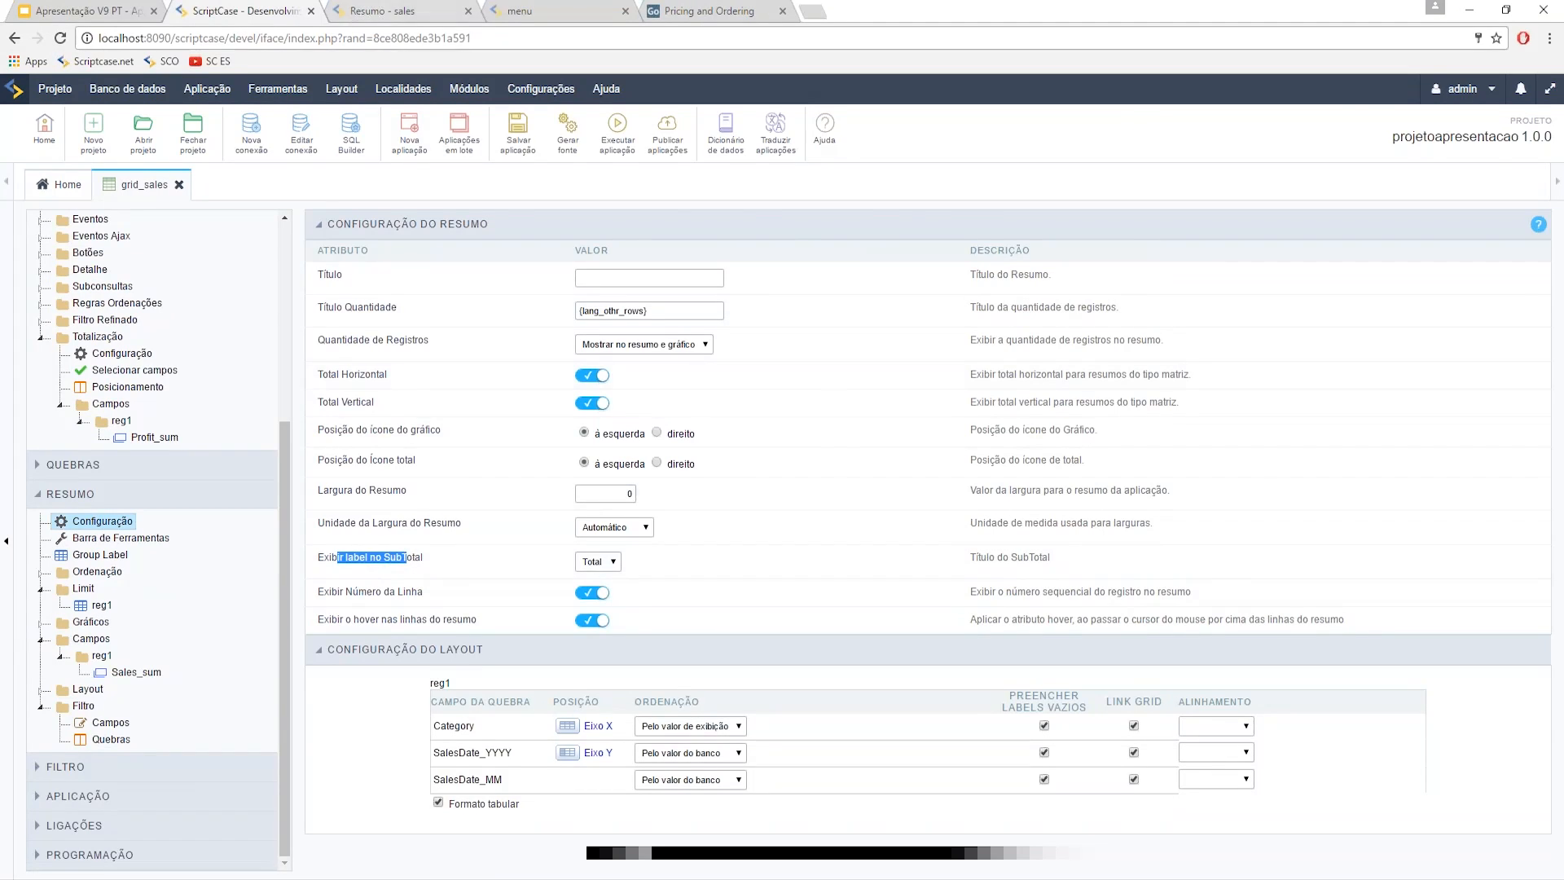
{"action": "key", "text": "ctrl+Tab"}
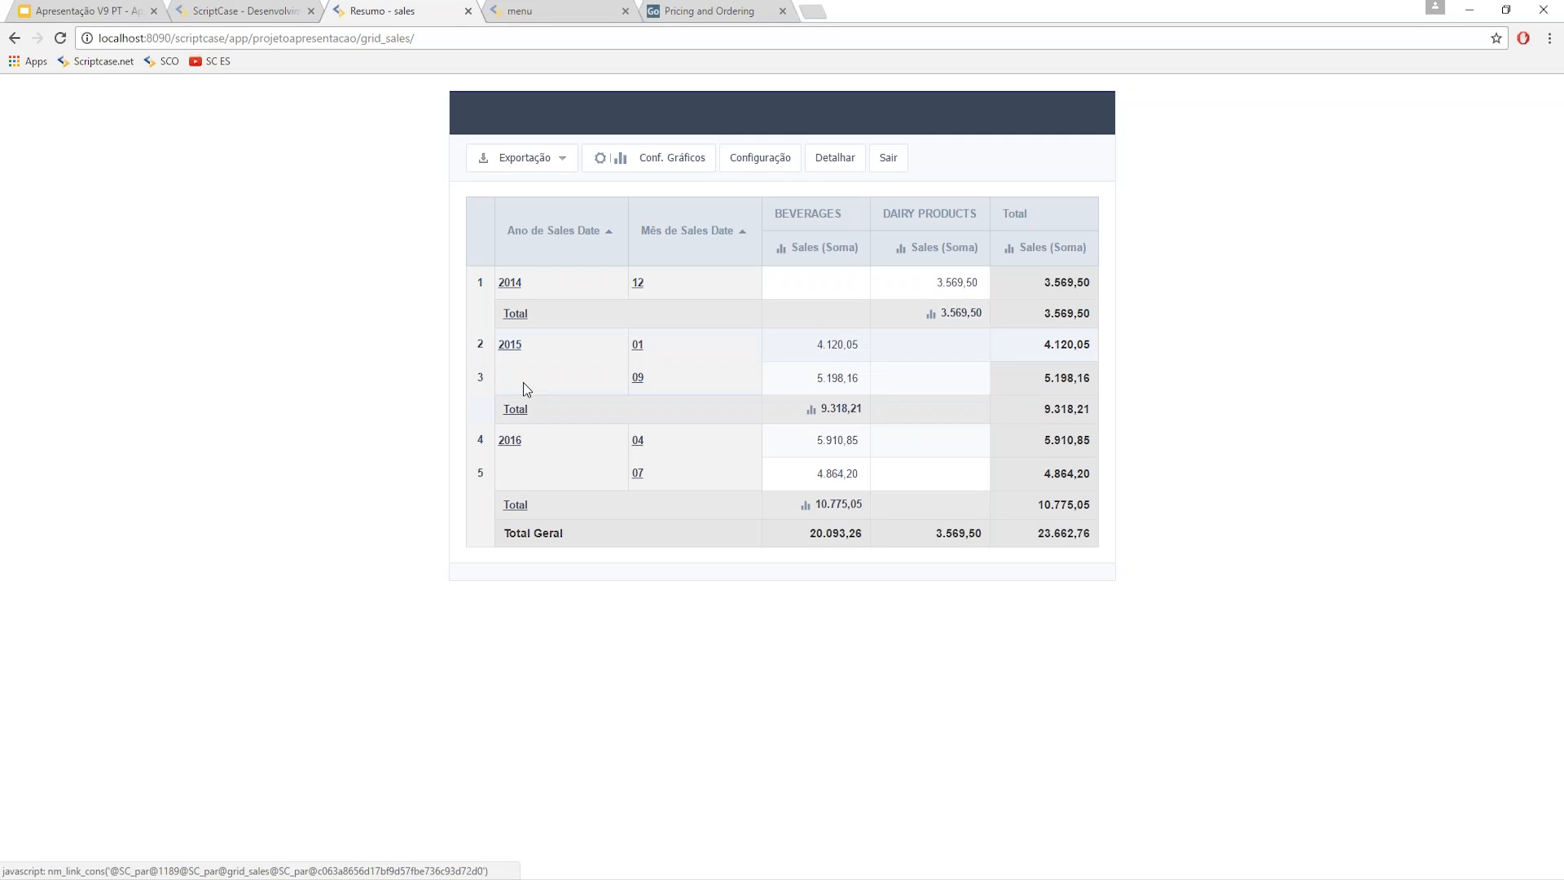
{"action": "left_click", "coordinate": [248, 10]}
{"action": "left_click", "coordinate": [587, 562]}
{"action": "left_click", "coordinate": [592, 584]}
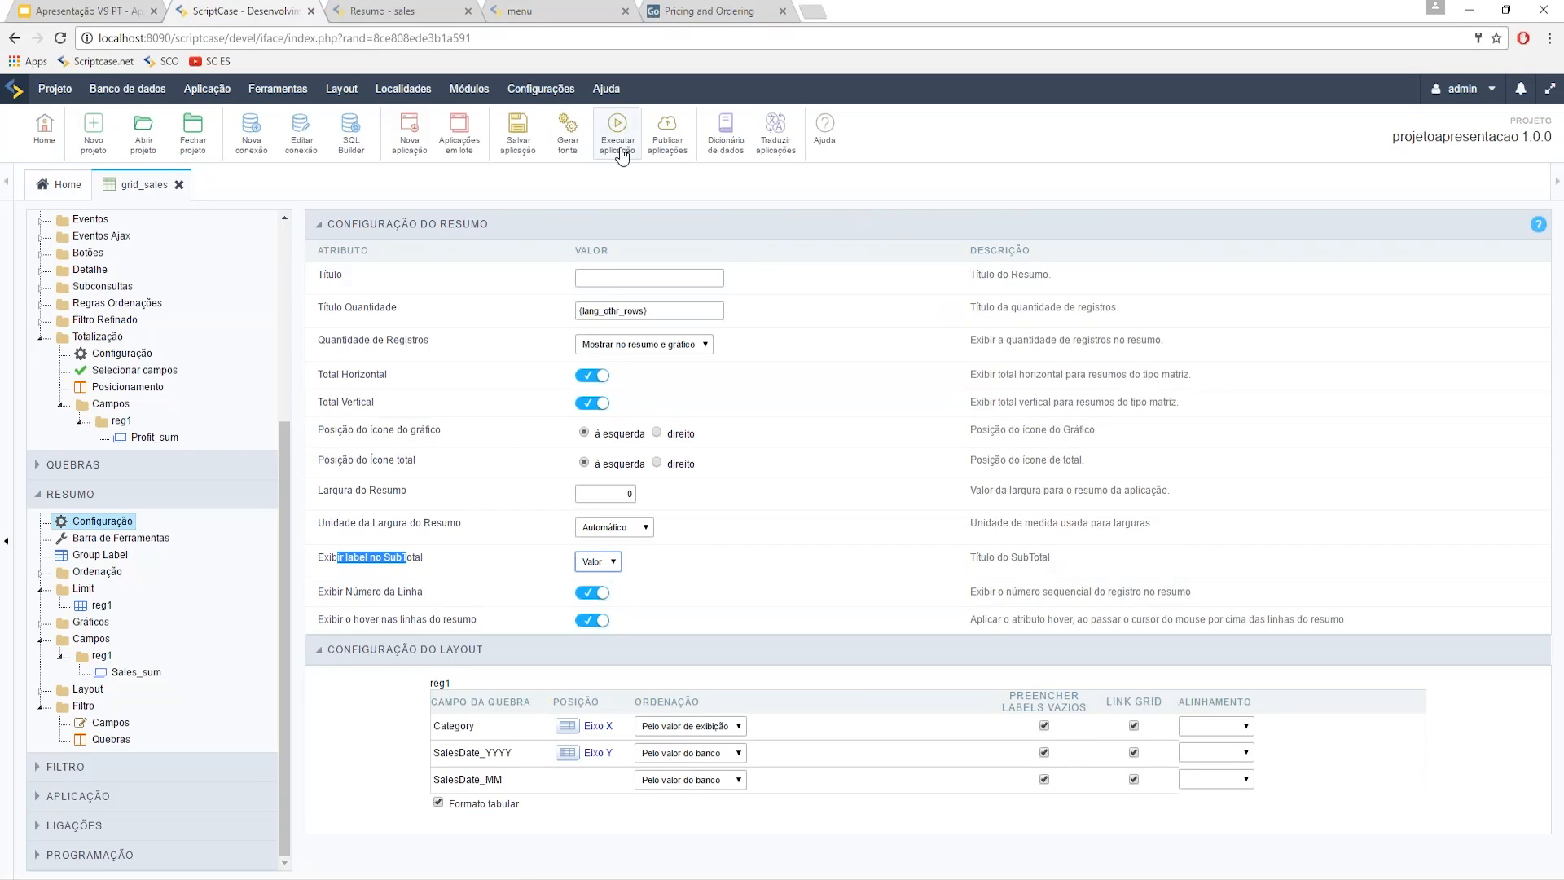
- Rerun grid_sales and check the subtotal rows now show years 2014, 2015, 2016
{"action": "left_click_drag", "start_coordinate": [323, 590], "coordinate": [422, 590]}
{"action": "left_click", "coordinate": [402, 12]}
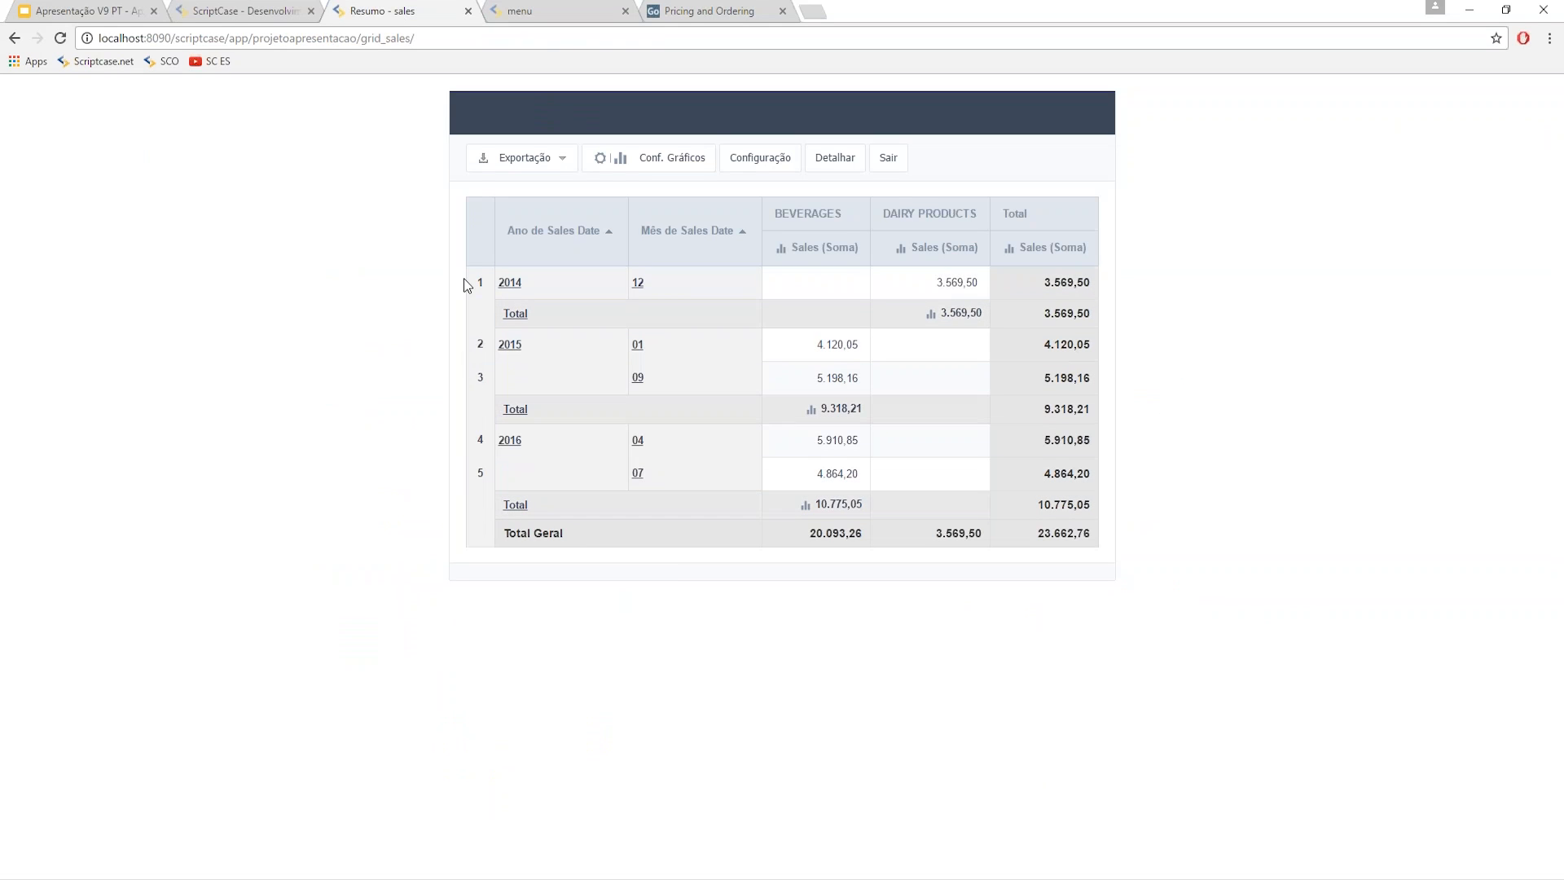
{"action": "left_click", "coordinate": [236, 11]}
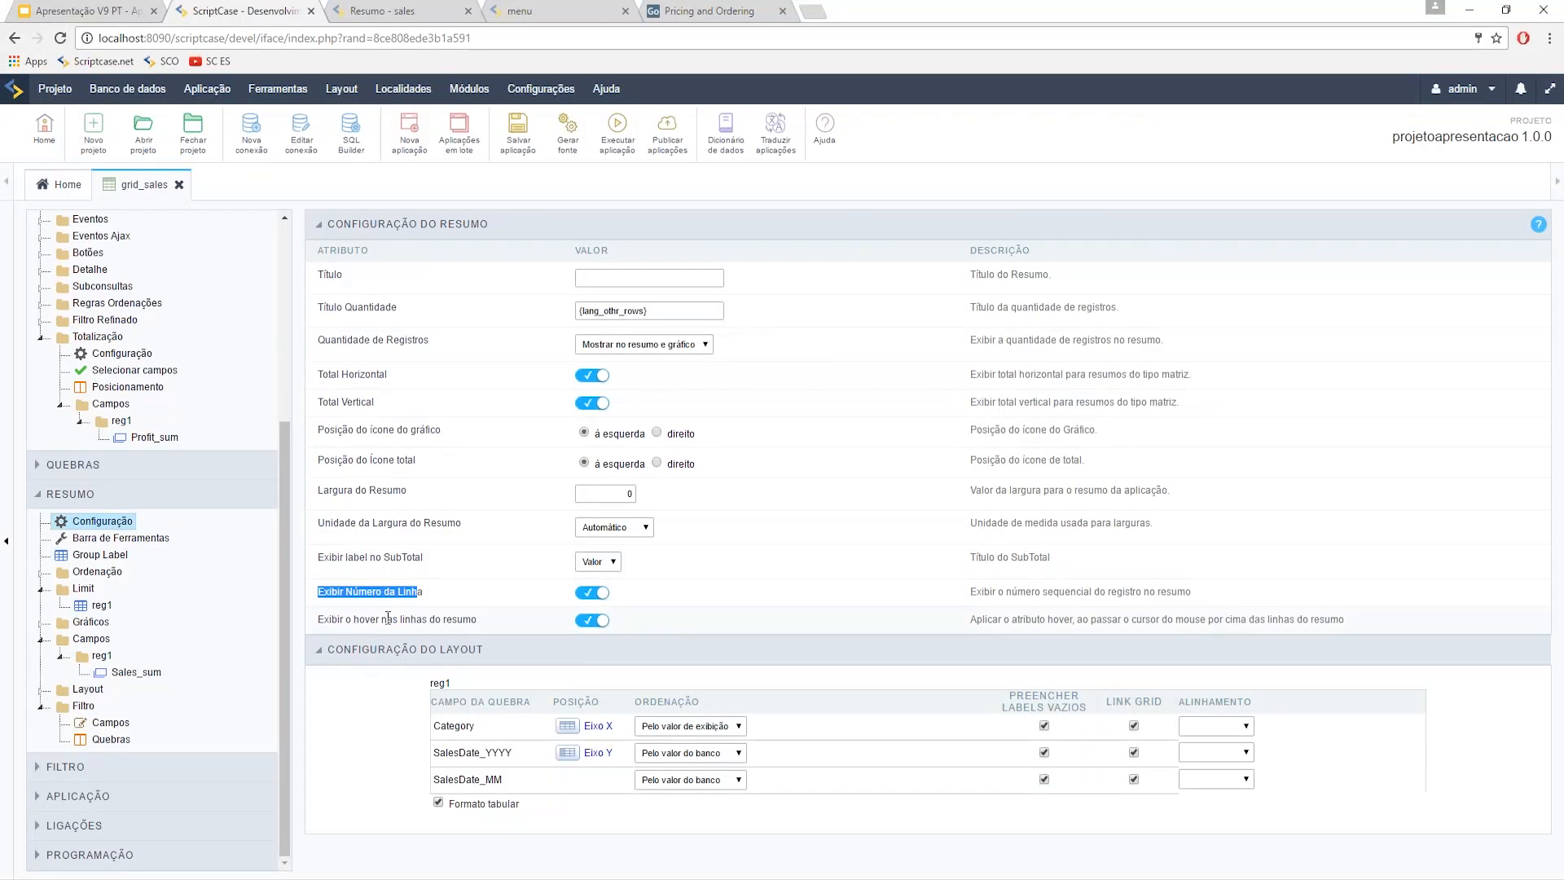
{"action": "left_click", "coordinate": [393, 8]}
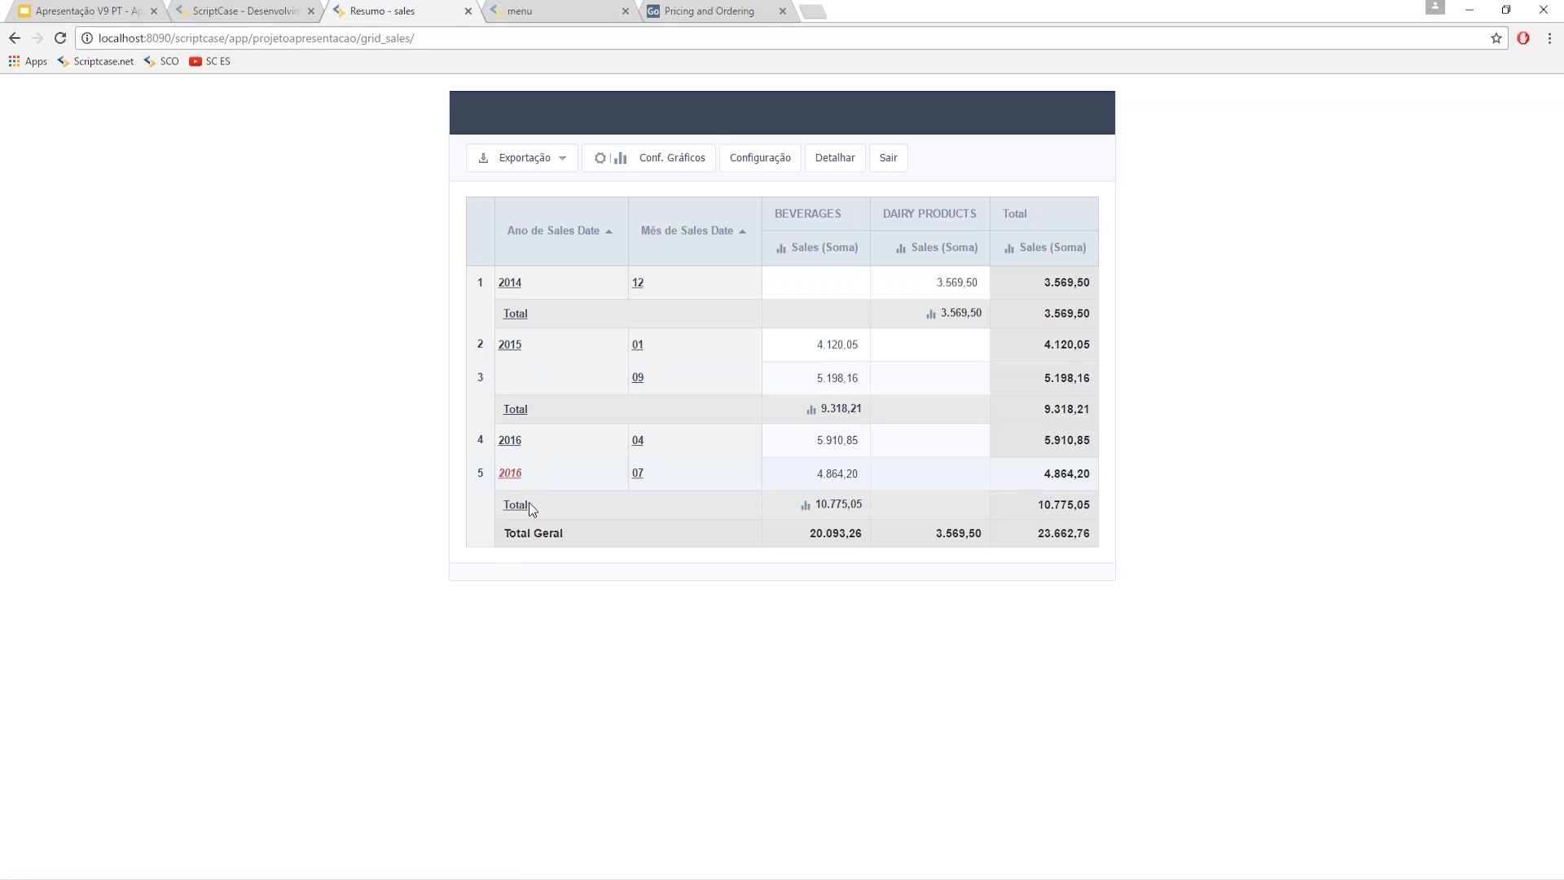
{"action": "left_click", "coordinate": [231, 10]}
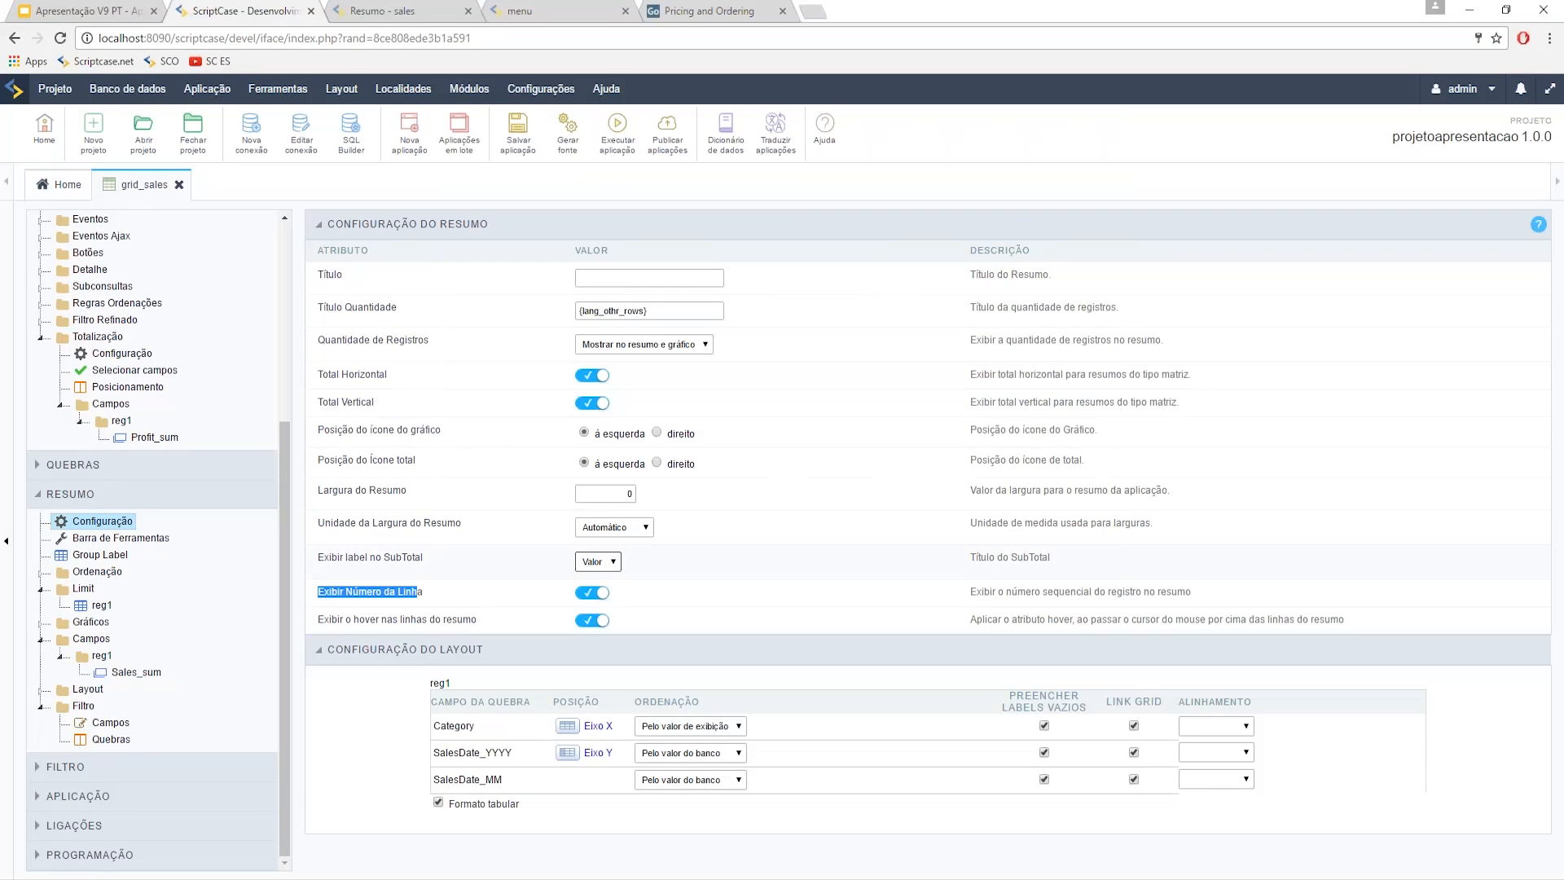
{"action": "left_click", "coordinate": [617, 131]}
{"action": "left_click", "coordinate": [420, 8]}
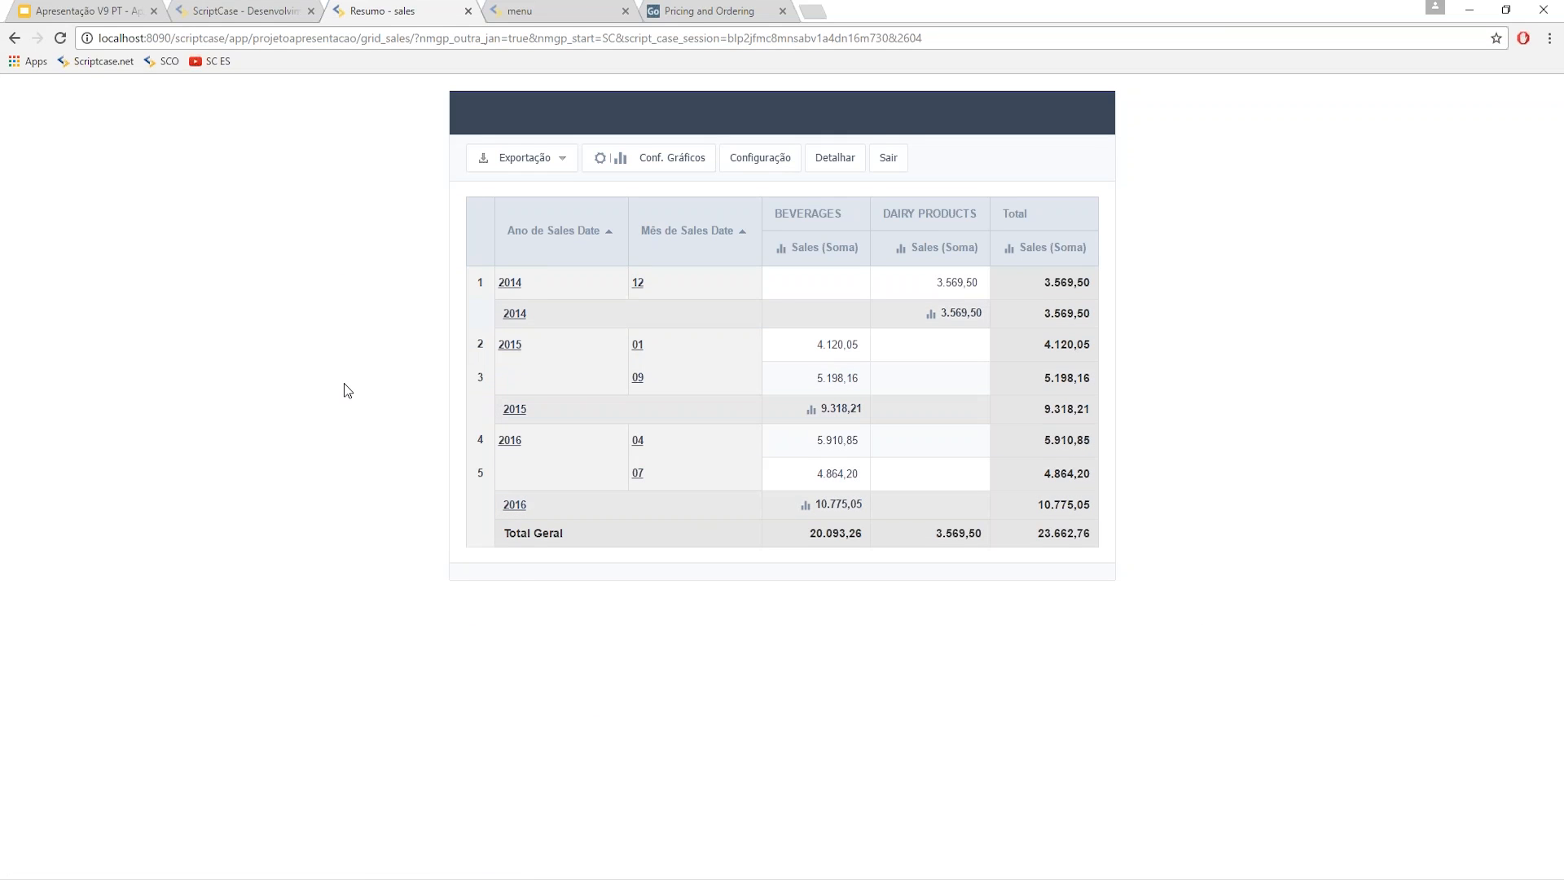
{"action": "left_click", "coordinate": [202, 8]}
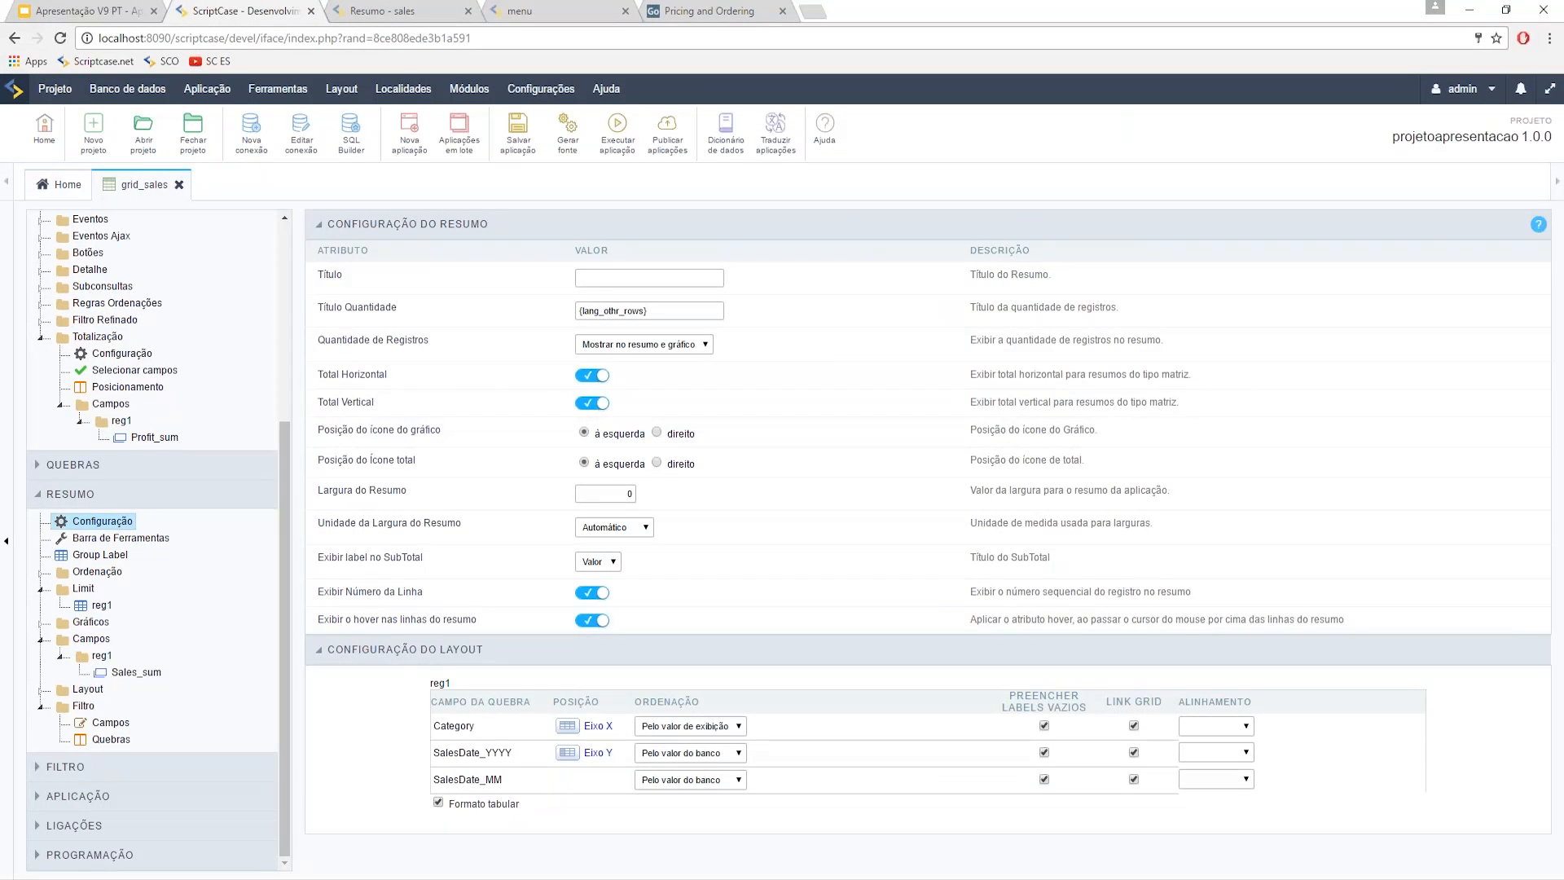
{"action": "scroll", "coordinate": [202, 578], "scroll_direction": "up", "scroll_amount": 1}
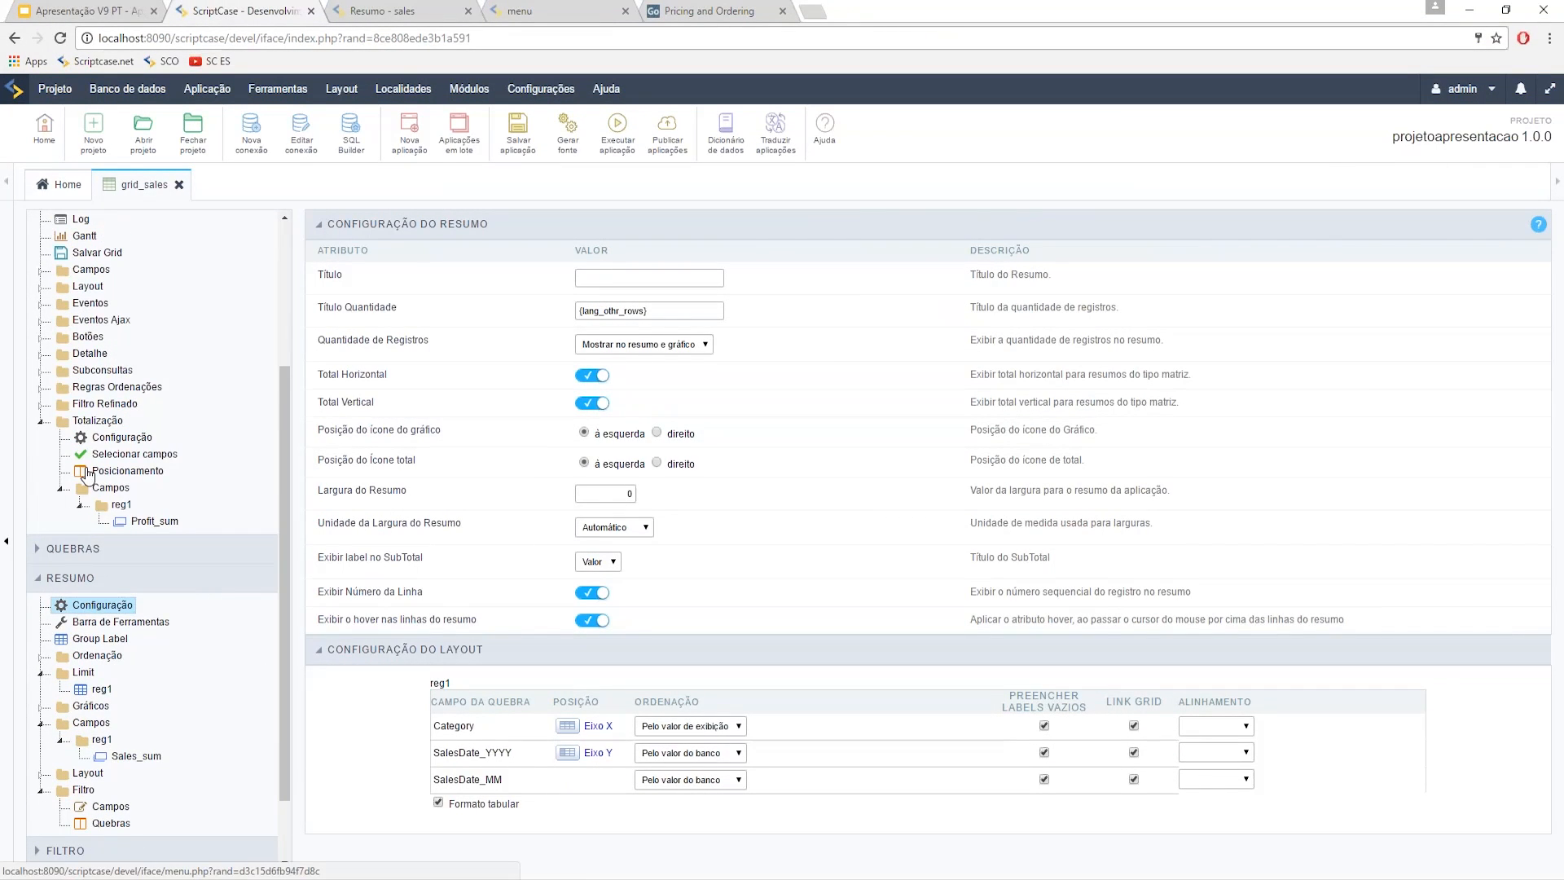
{"action": "scroll", "coordinate": [90, 476], "scroll_direction": "up", "scroll_amount": 3}
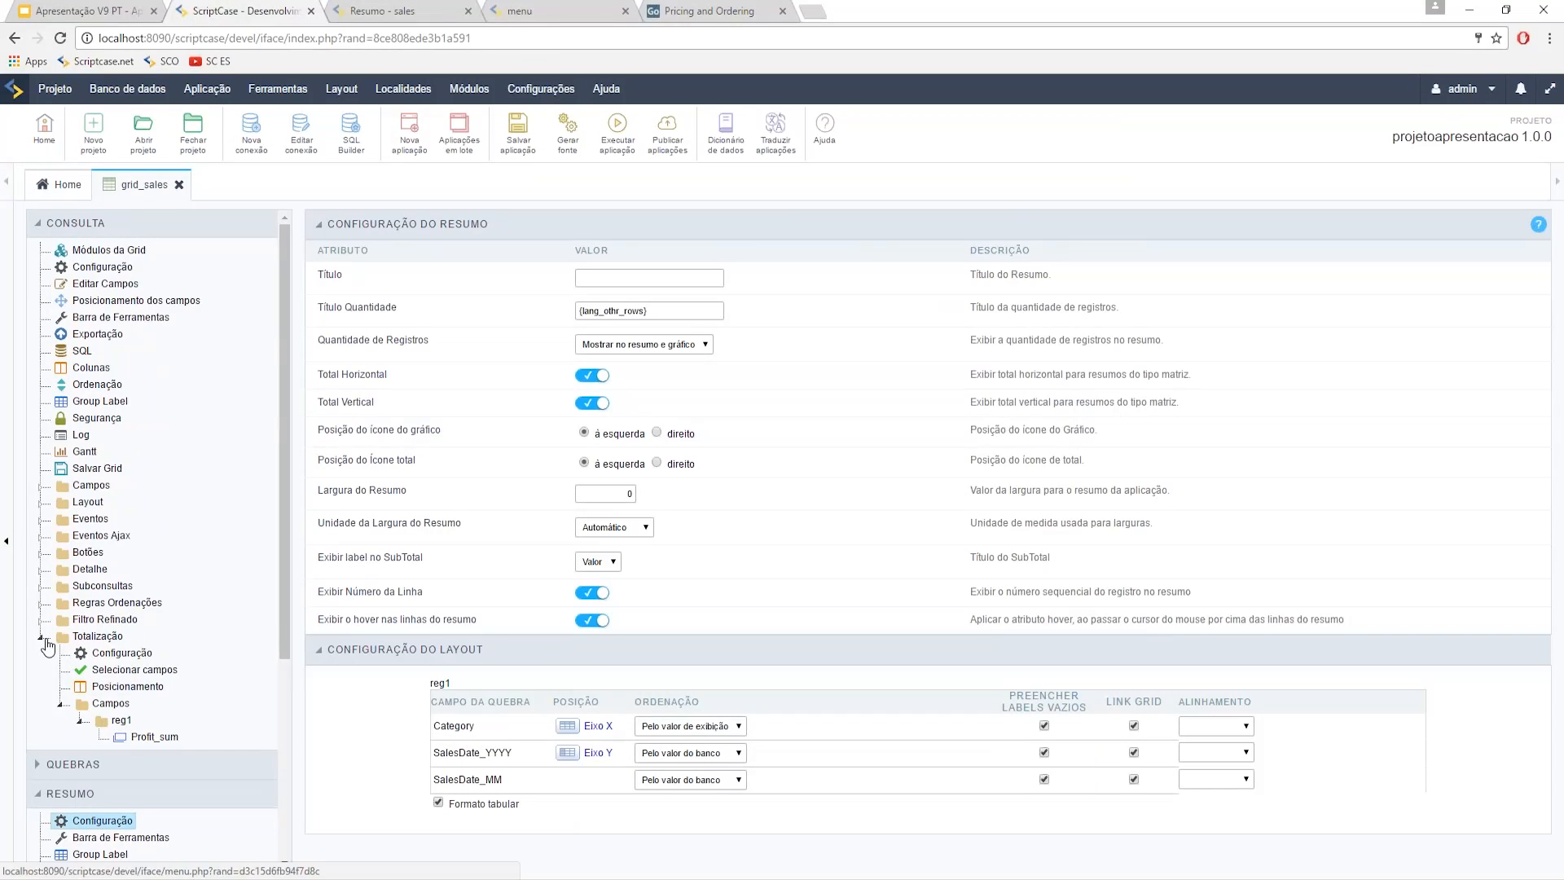
{"action": "left_click", "coordinate": [40, 636]}
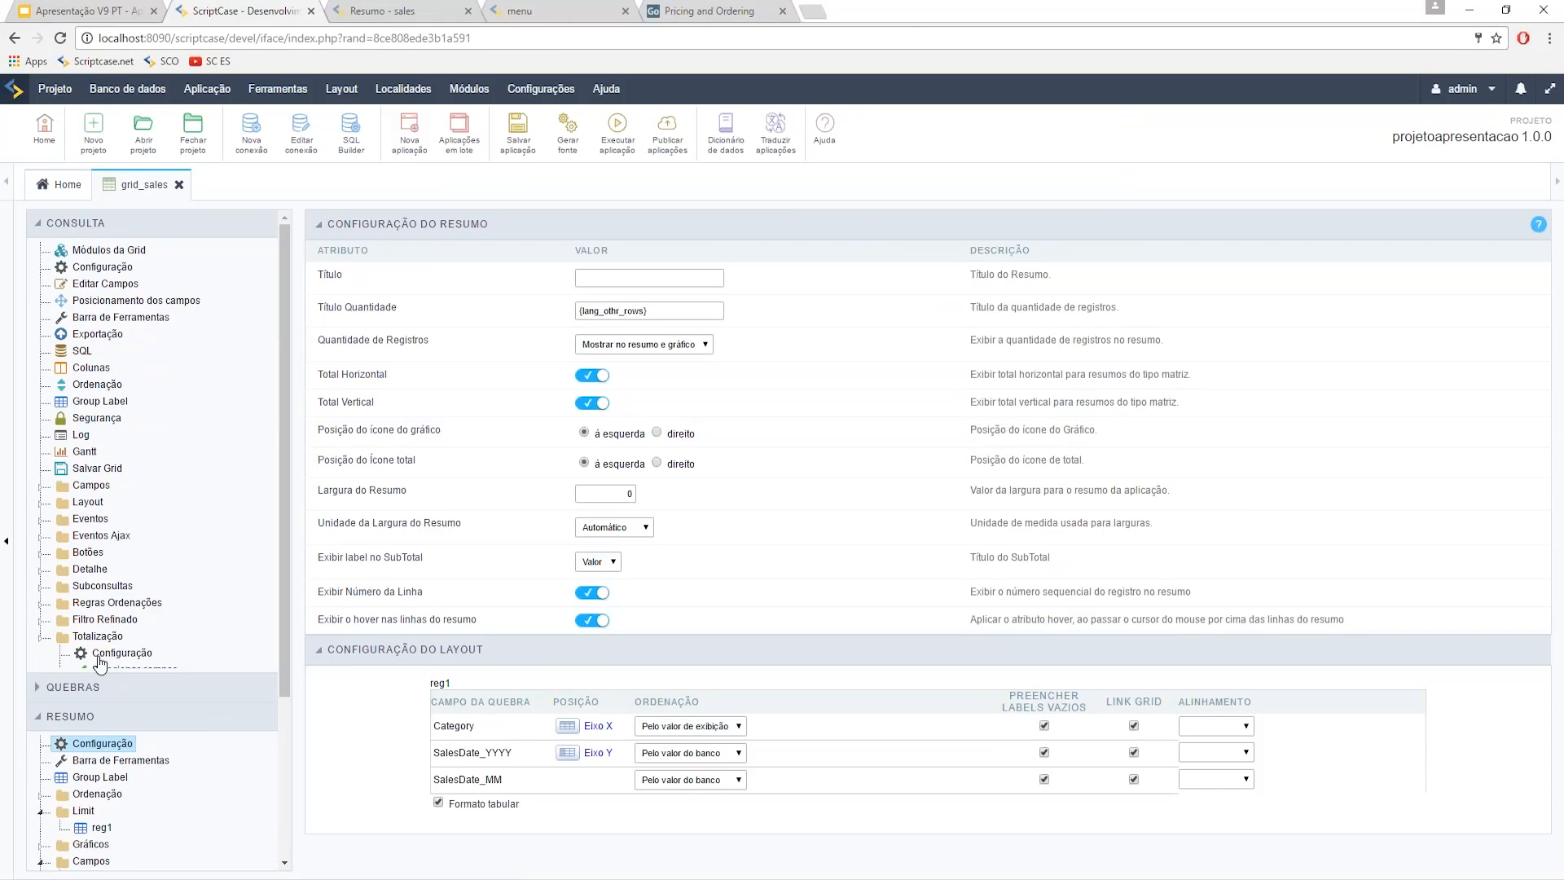
{"action": "left_click", "coordinate": [78, 232]}
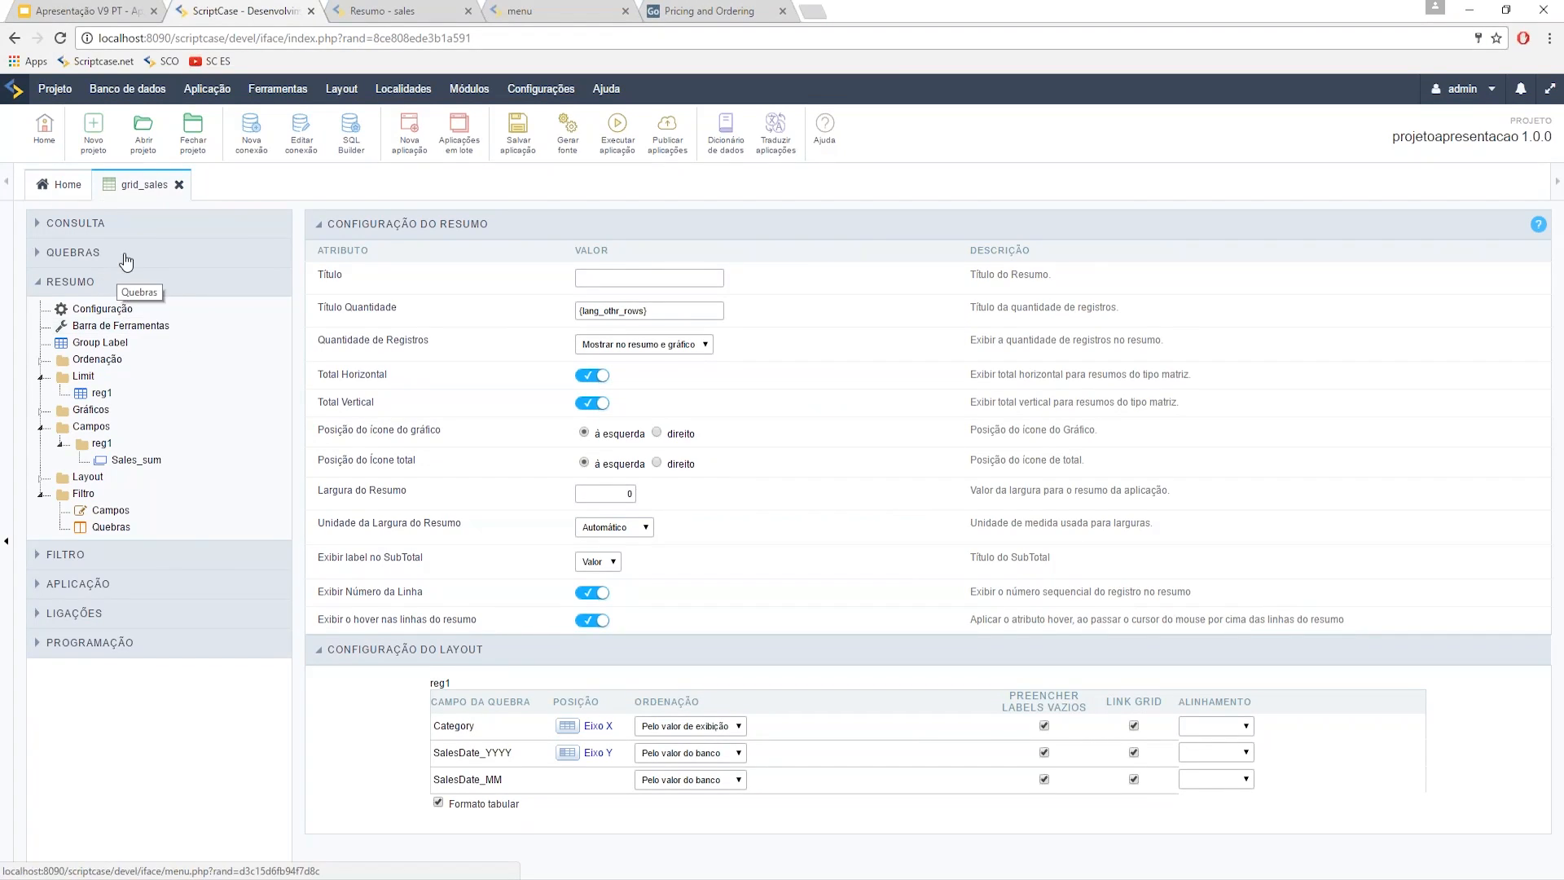
{"action": "left_click", "coordinate": [107, 510]}
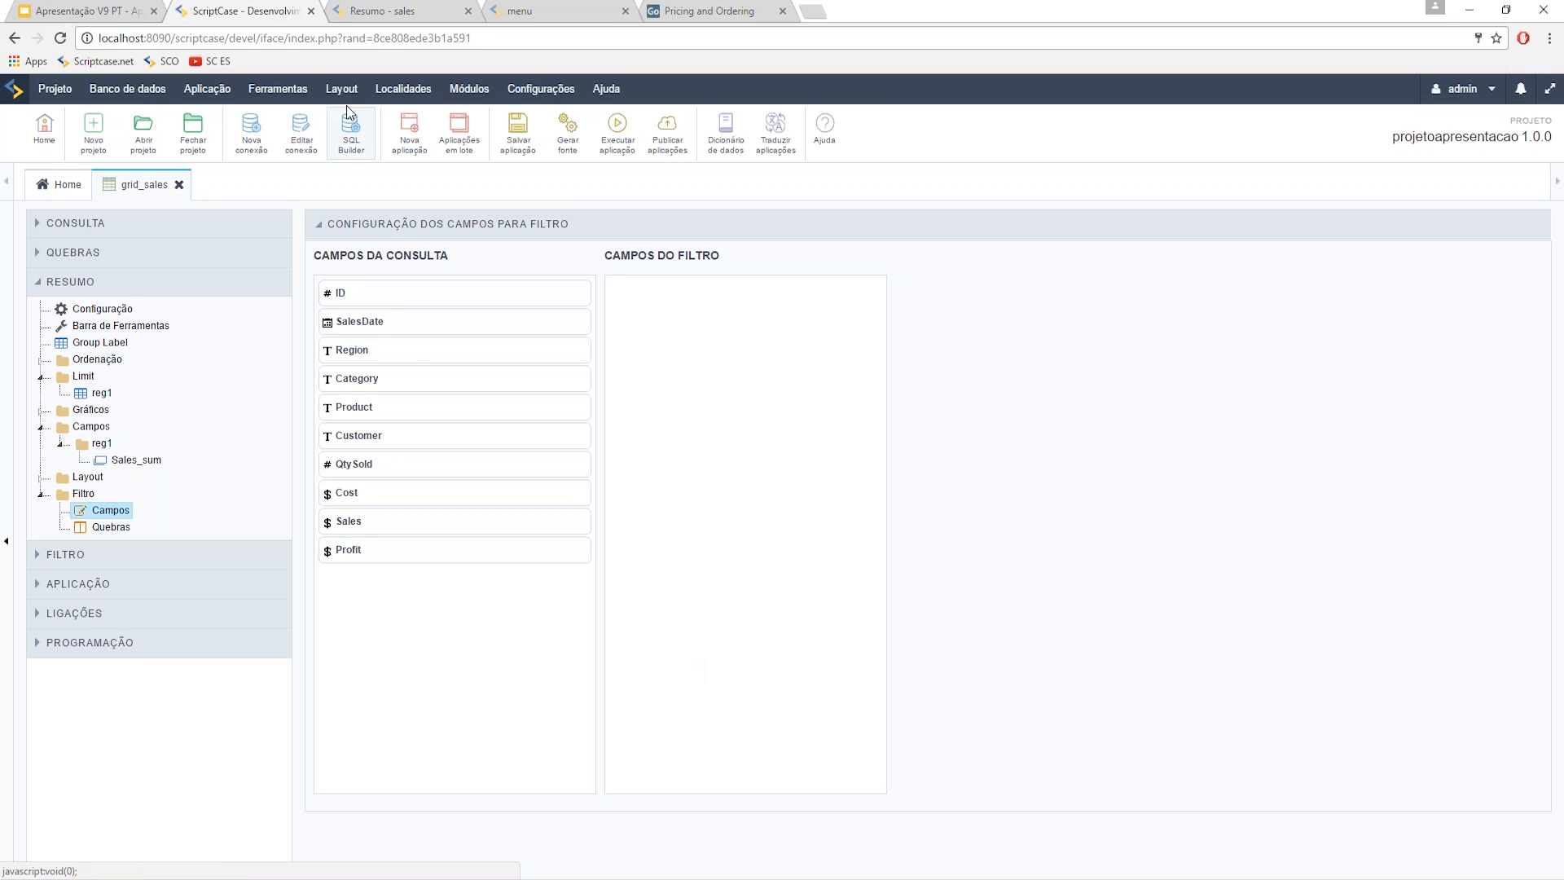
{"action": "left_click", "coordinate": [383, 11]}
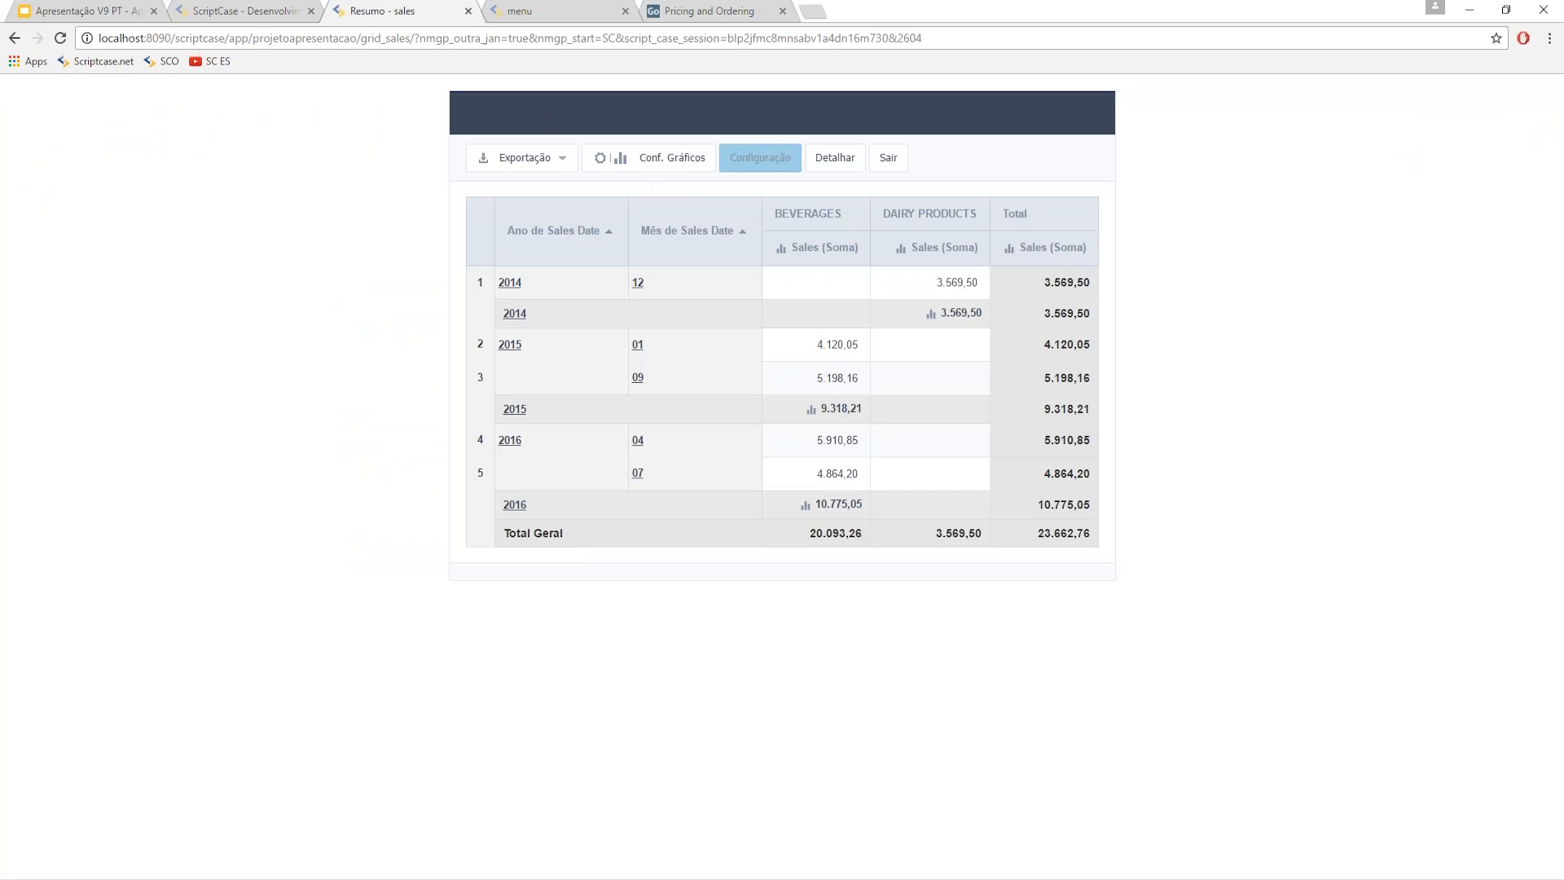
- Confirm the running grid's pivot layout and return to the Scriptcase editor
{"action": "left_click", "coordinate": [760, 157]}
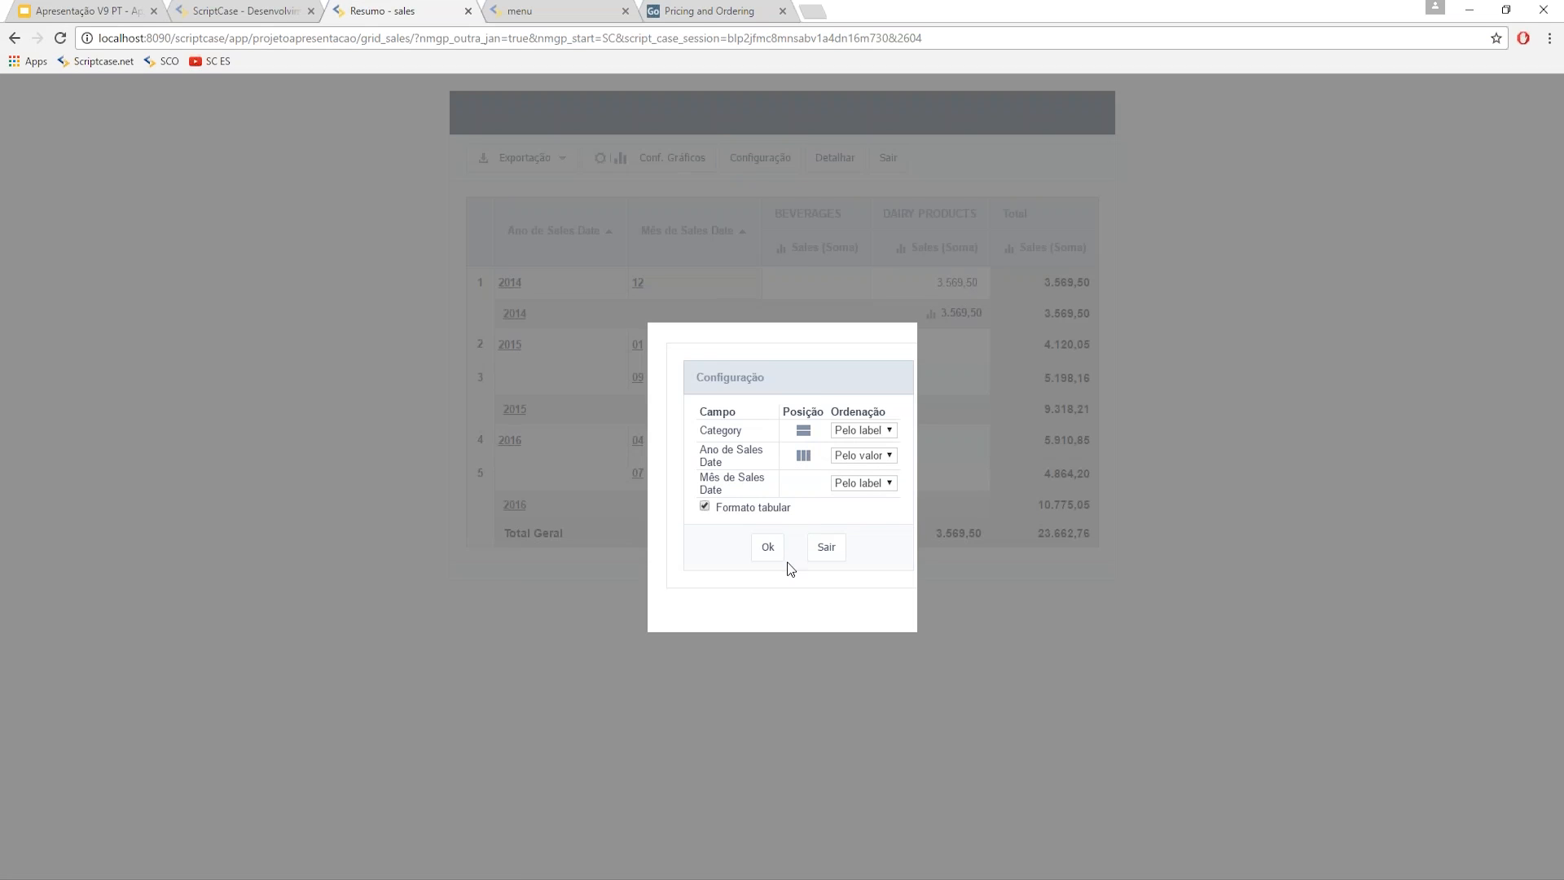
{"action": "left_click", "coordinate": [770, 550]}
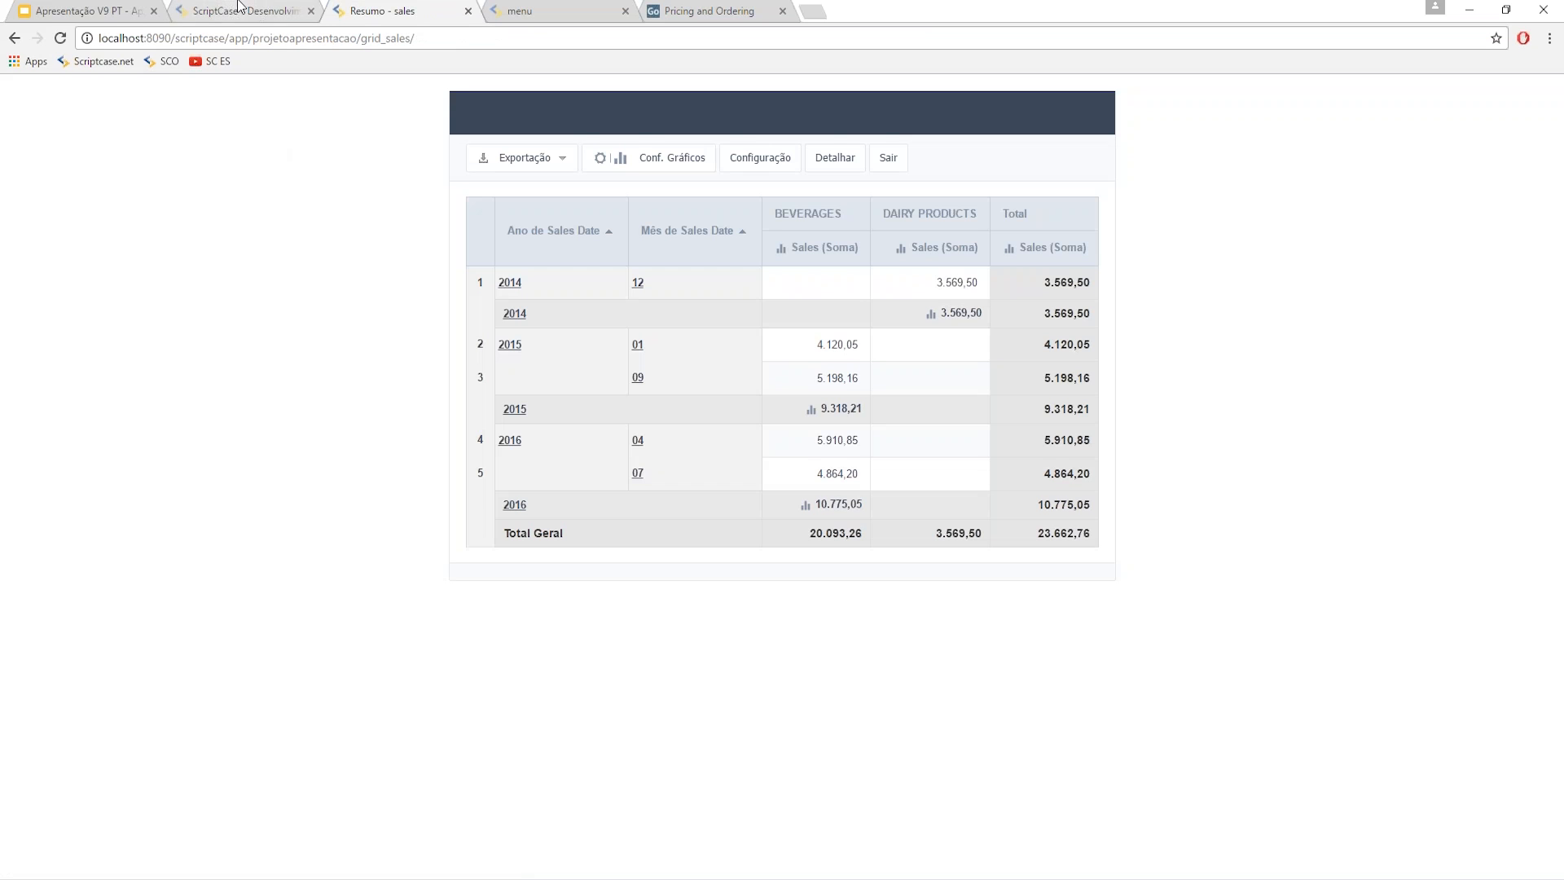
{"action": "left_click", "coordinate": [248, 11]}
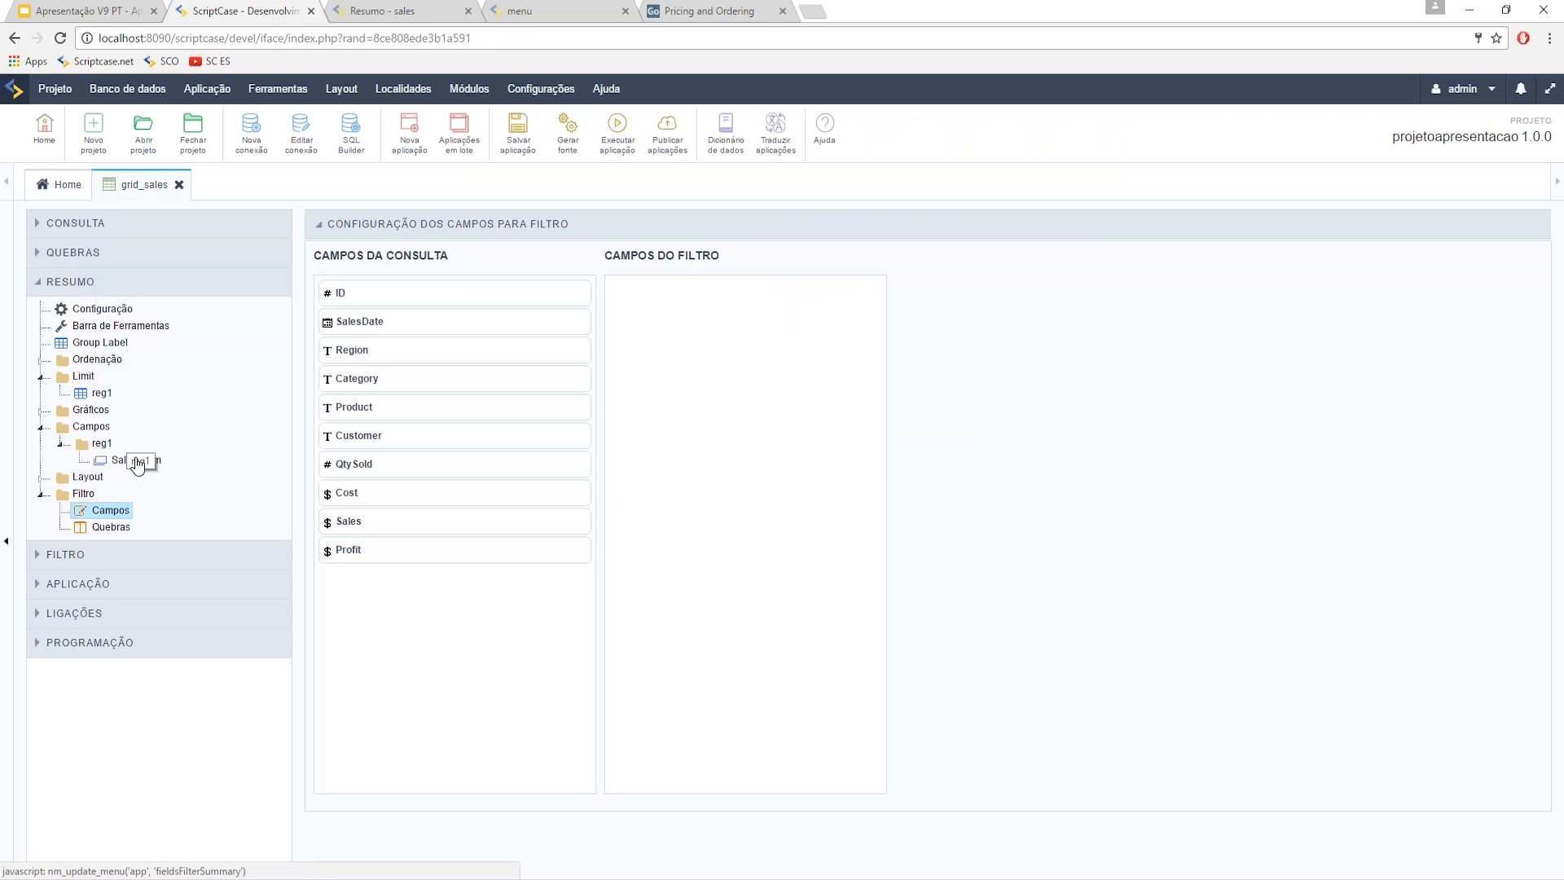
- For the SalesDate_MM break, turn off regional settings, set detail mask to M, and run
{"action": "left_click", "coordinate": [97, 254]}
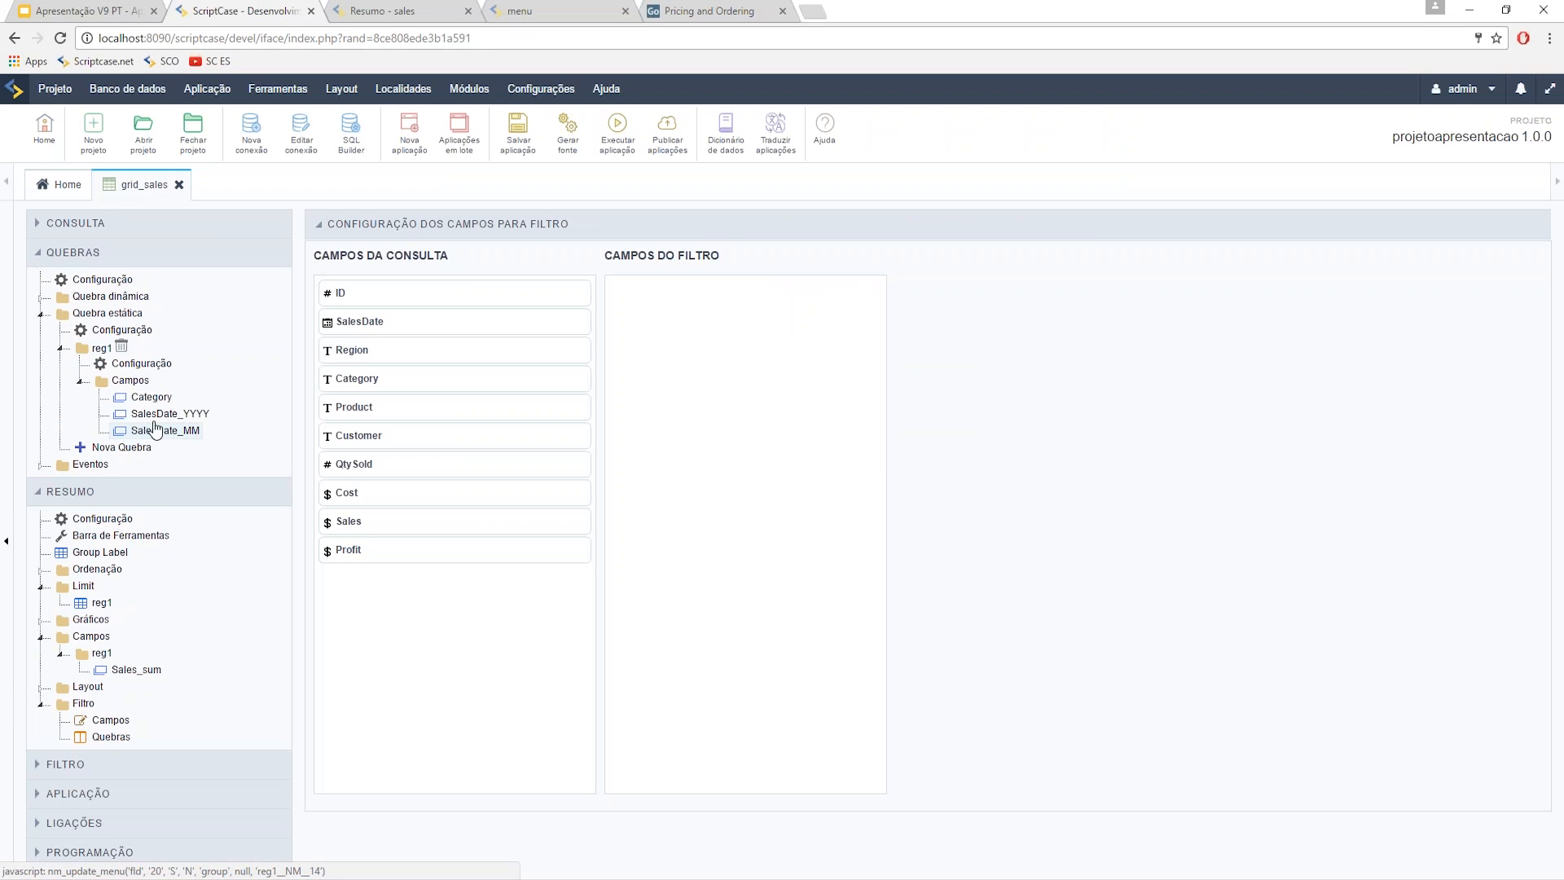
{"action": "left_click", "coordinate": [187, 439]}
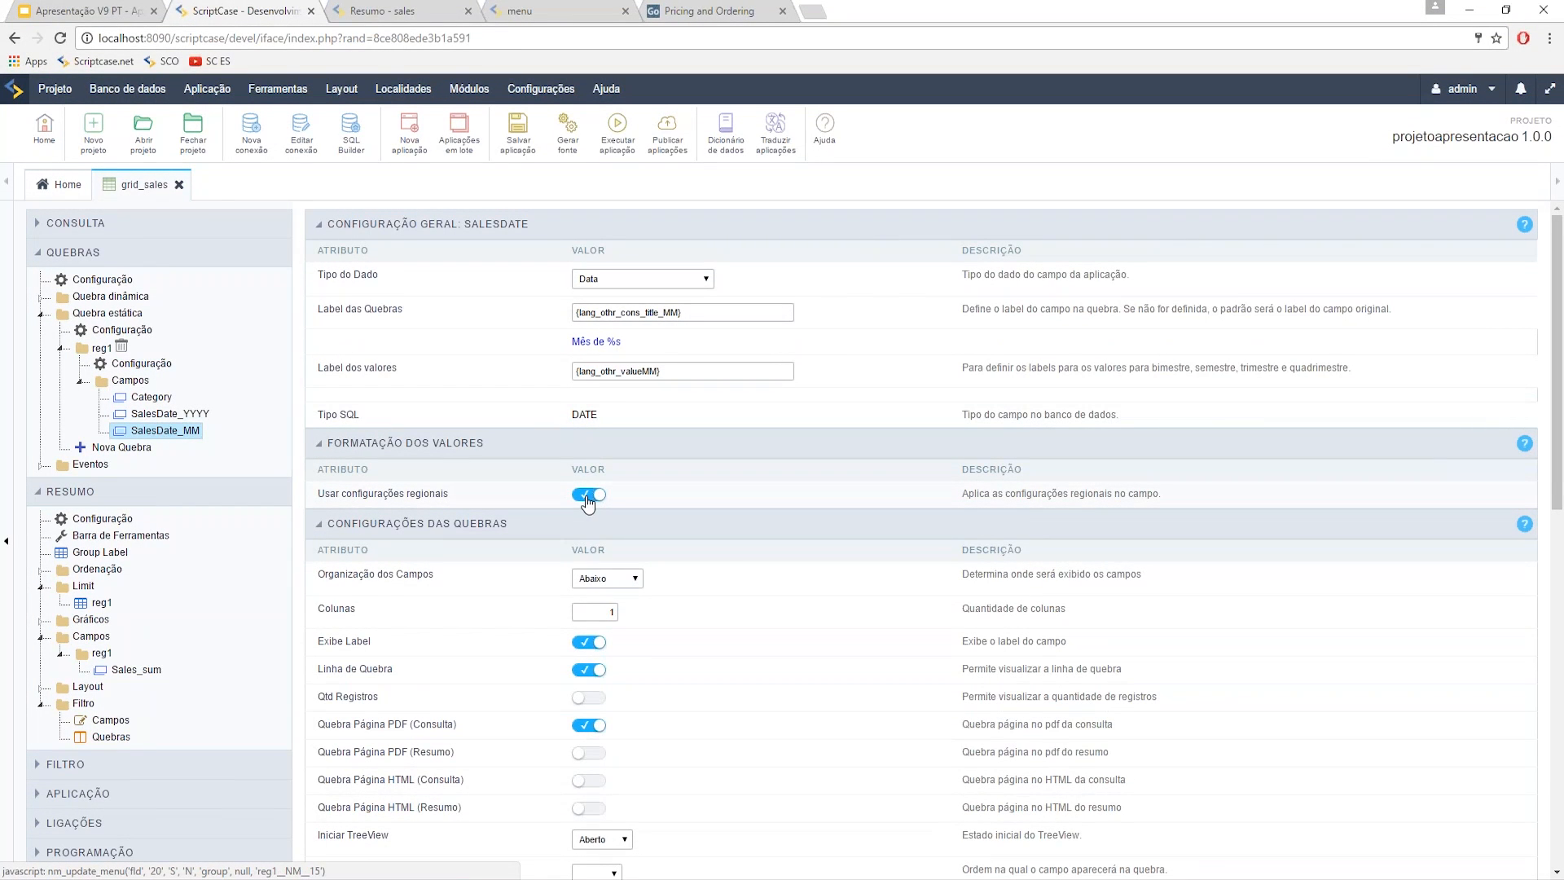
{"action": "left_click", "coordinate": [591, 498]}
{"action": "left_click_drag", "start_coordinate": [610, 557], "coordinate": [518, 551]}
{"action": "type", "text": "M"}
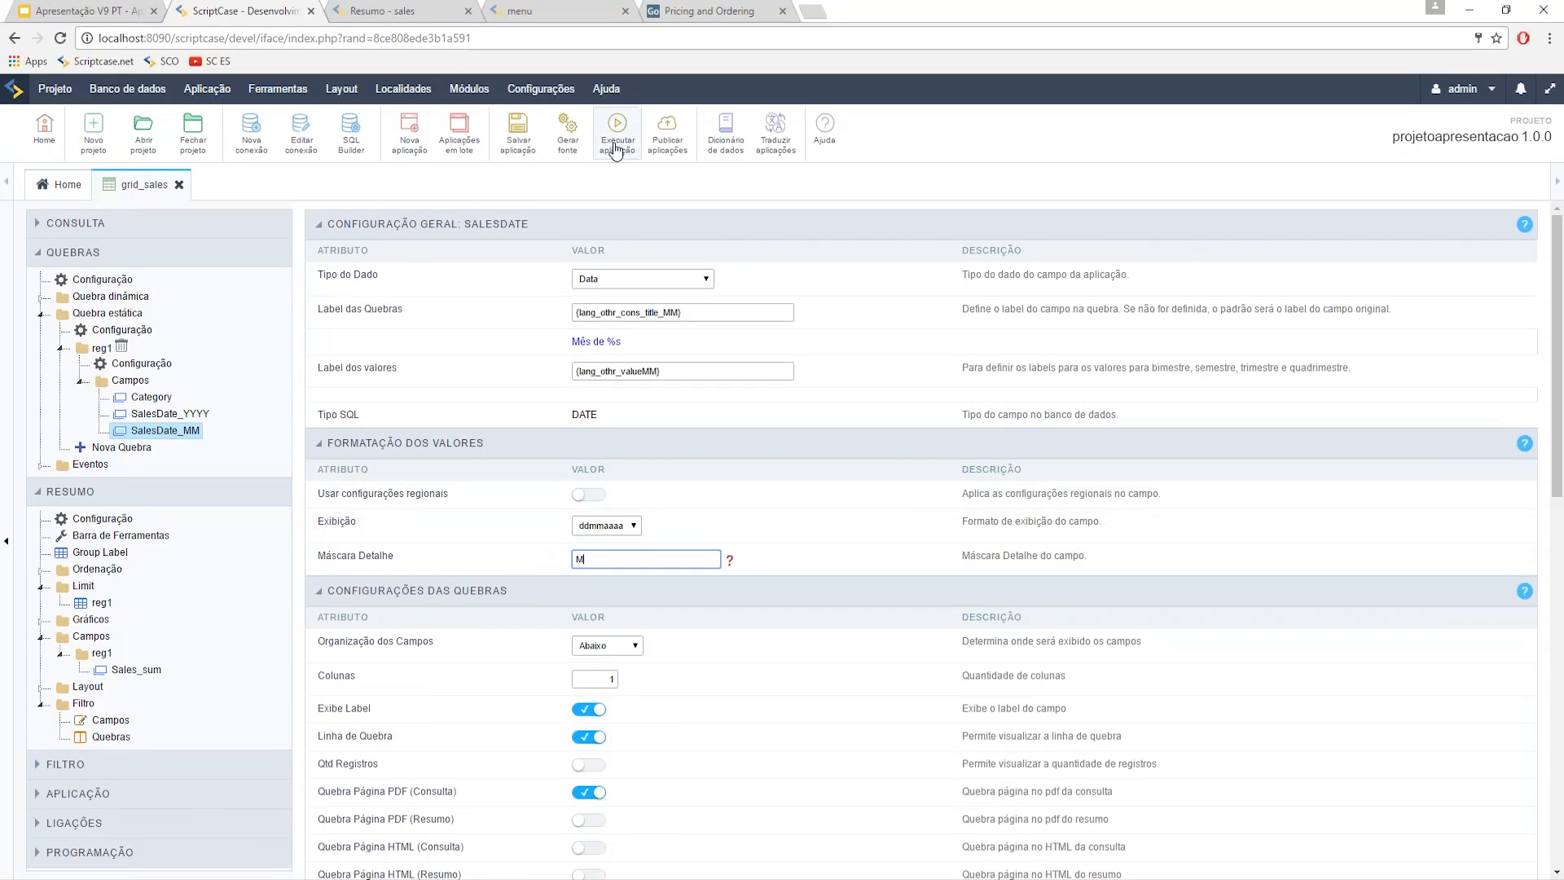
{"action": "left_click", "coordinate": [615, 128]}
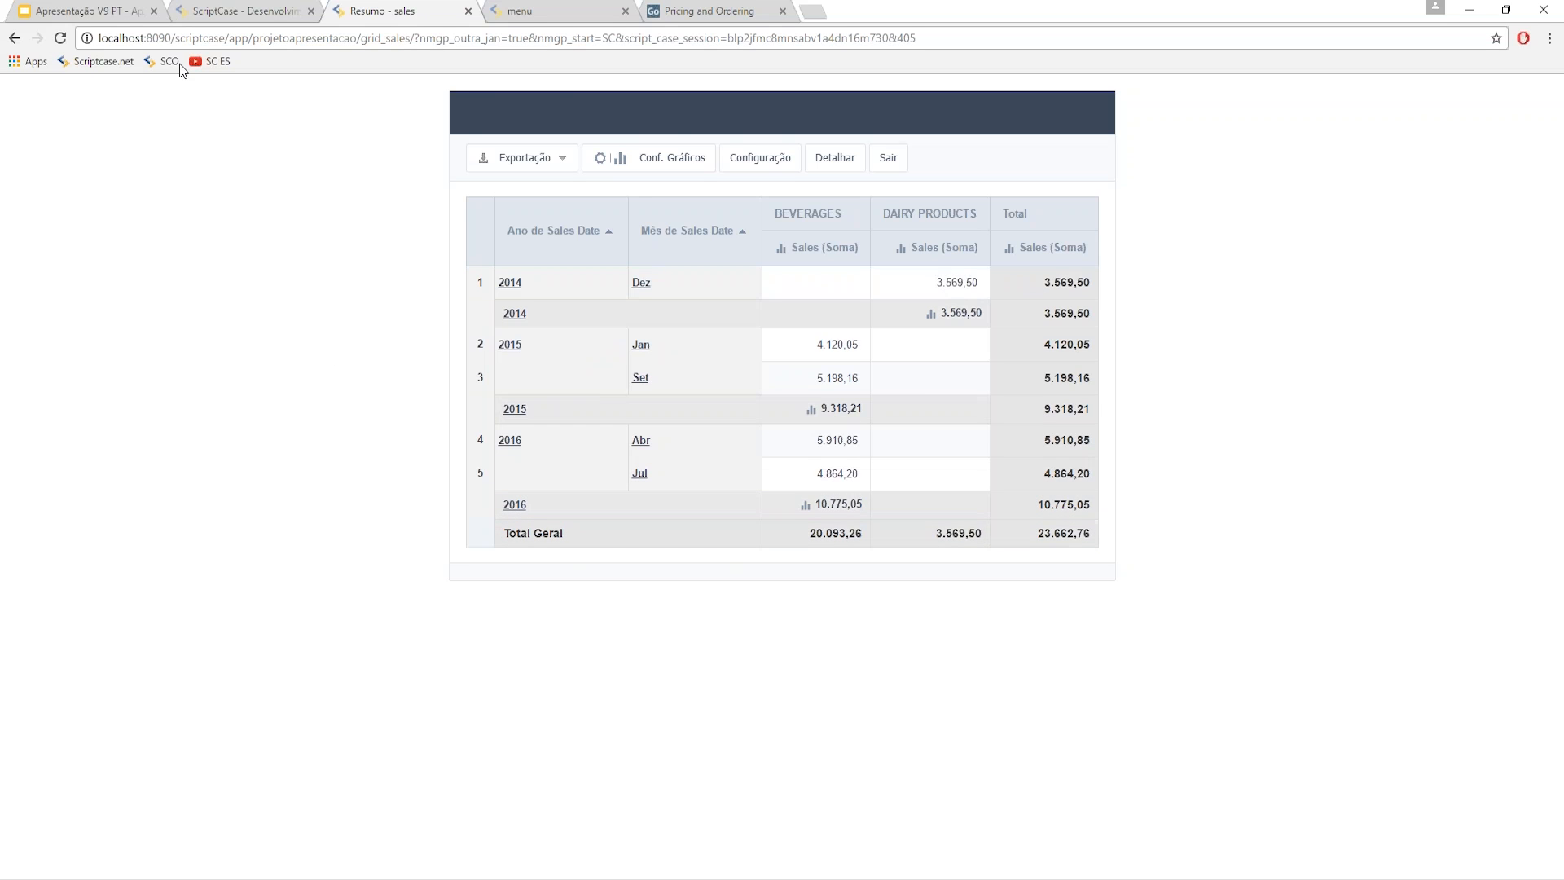
- Back in the editor, open grid_sales's Filtro > Quick Search > Configuração
{"action": "left_click", "coordinate": [242, 11]}
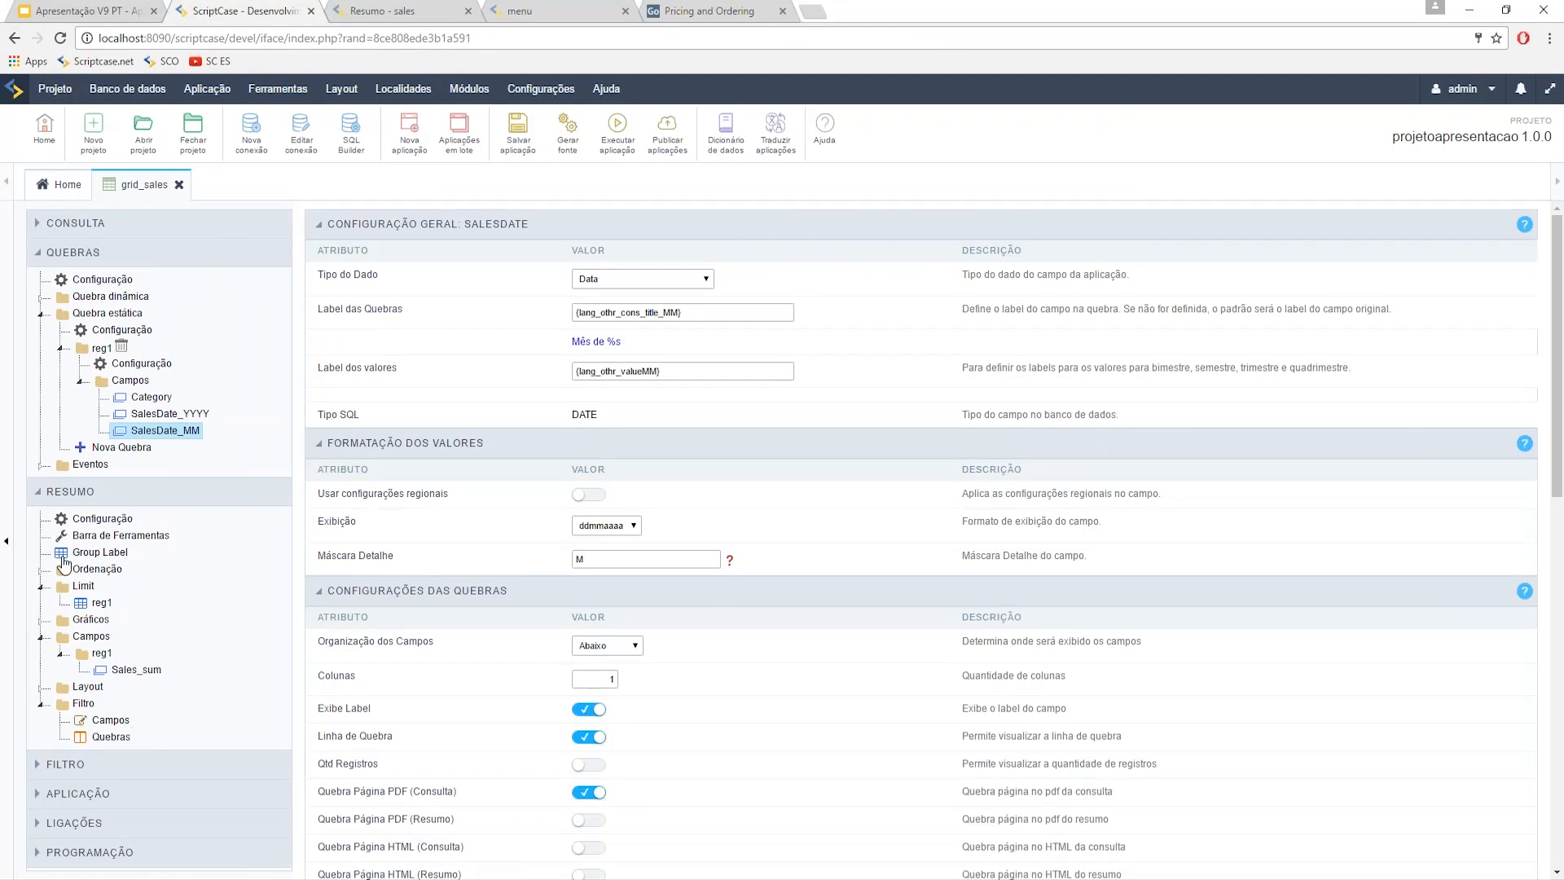
{"action": "left_click", "coordinate": [78, 492]}
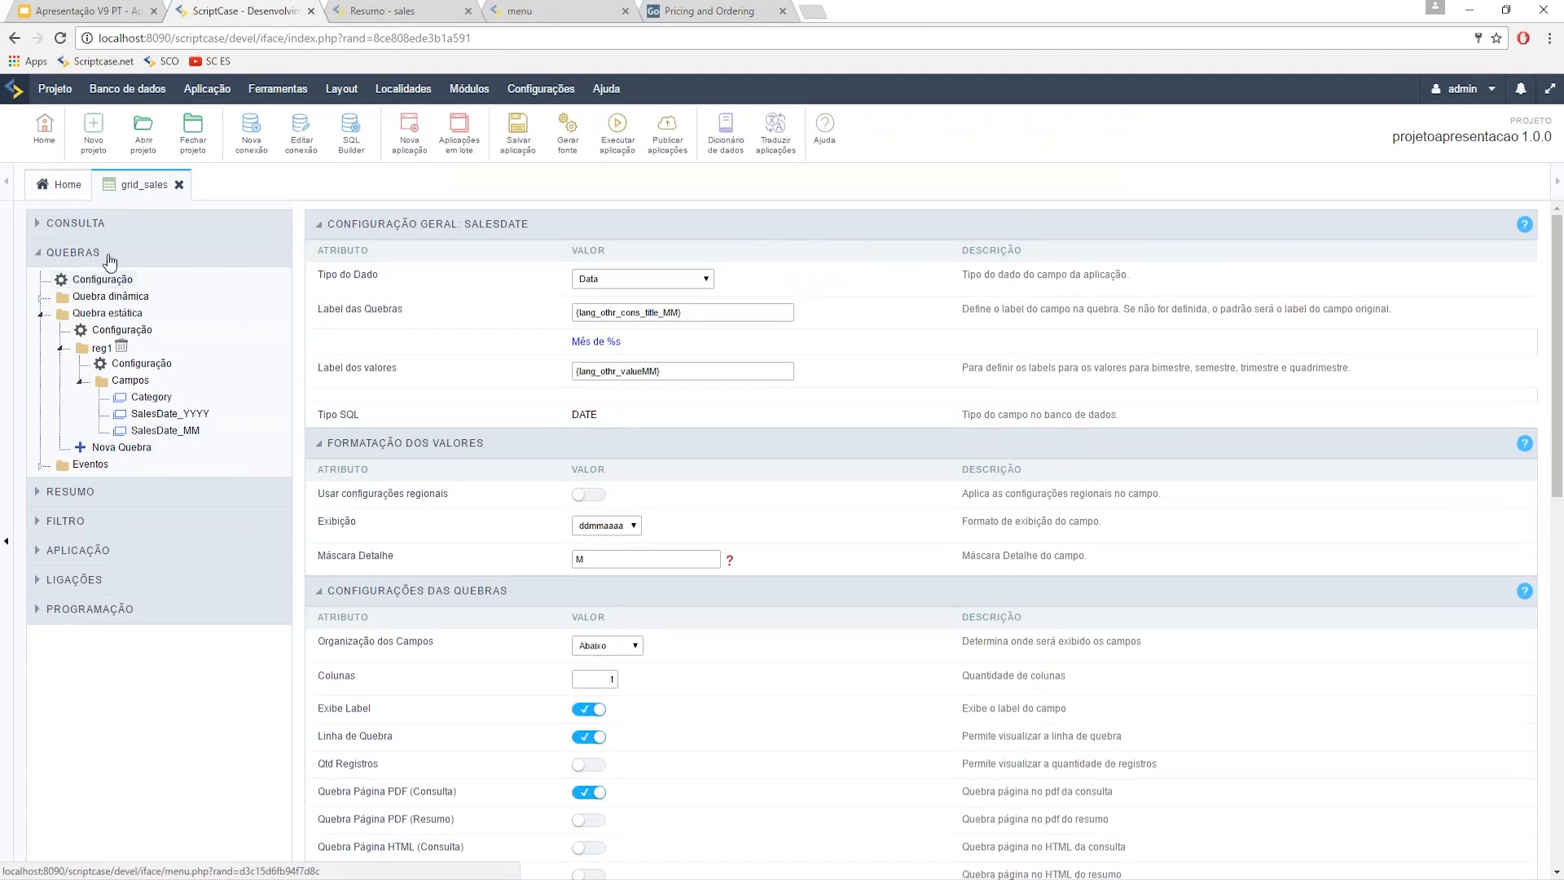
{"action": "left_click", "coordinate": [106, 254]}
{"action": "left_click", "coordinate": [88, 315]}
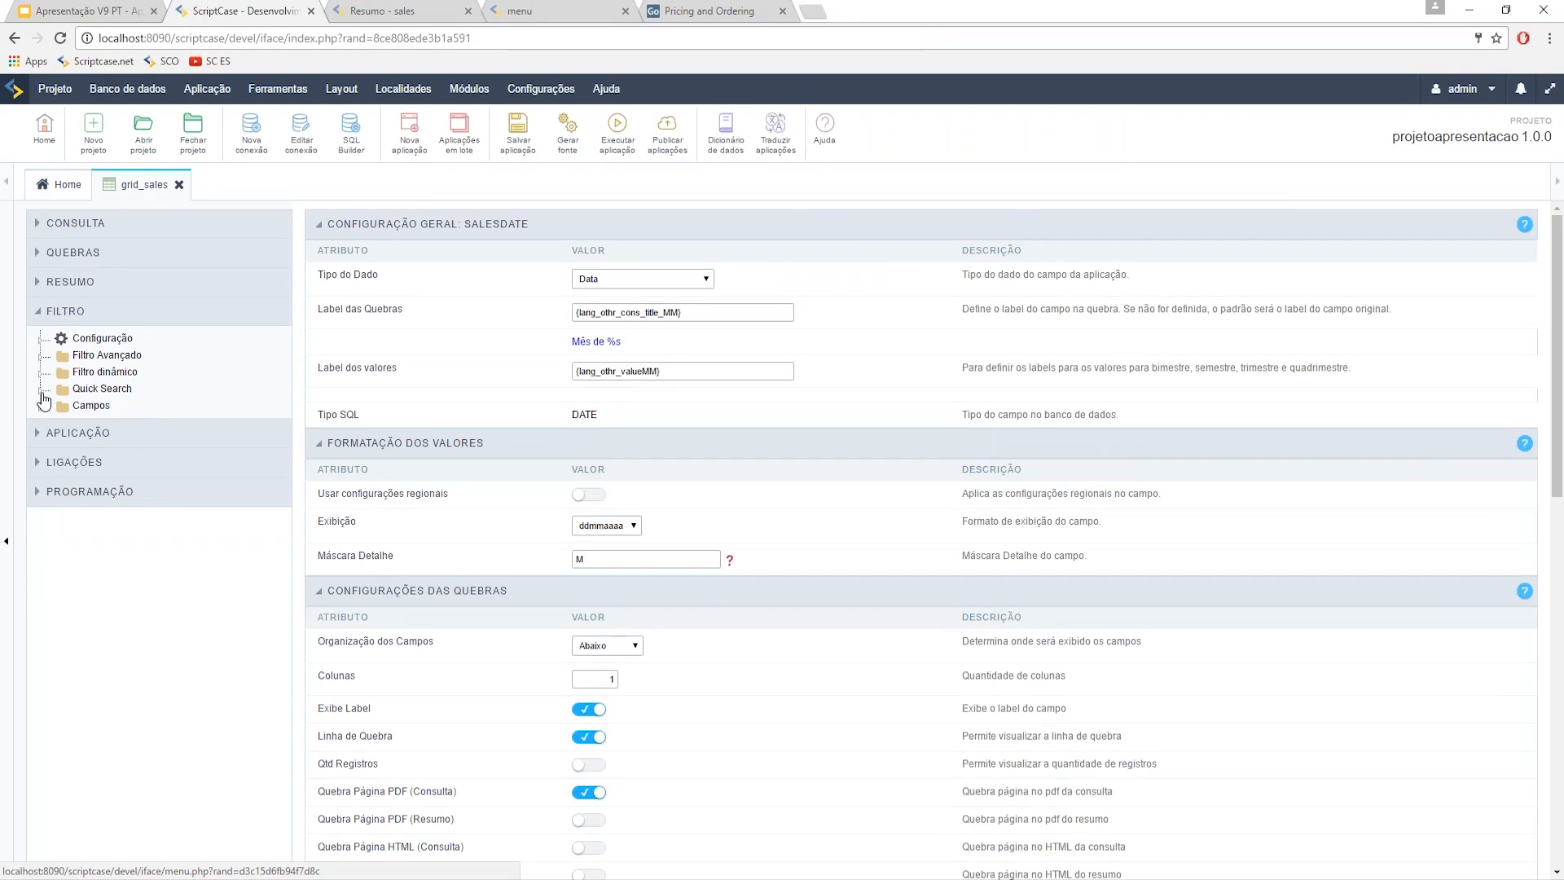
{"action": "left_click", "coordinate": [42, 392]}
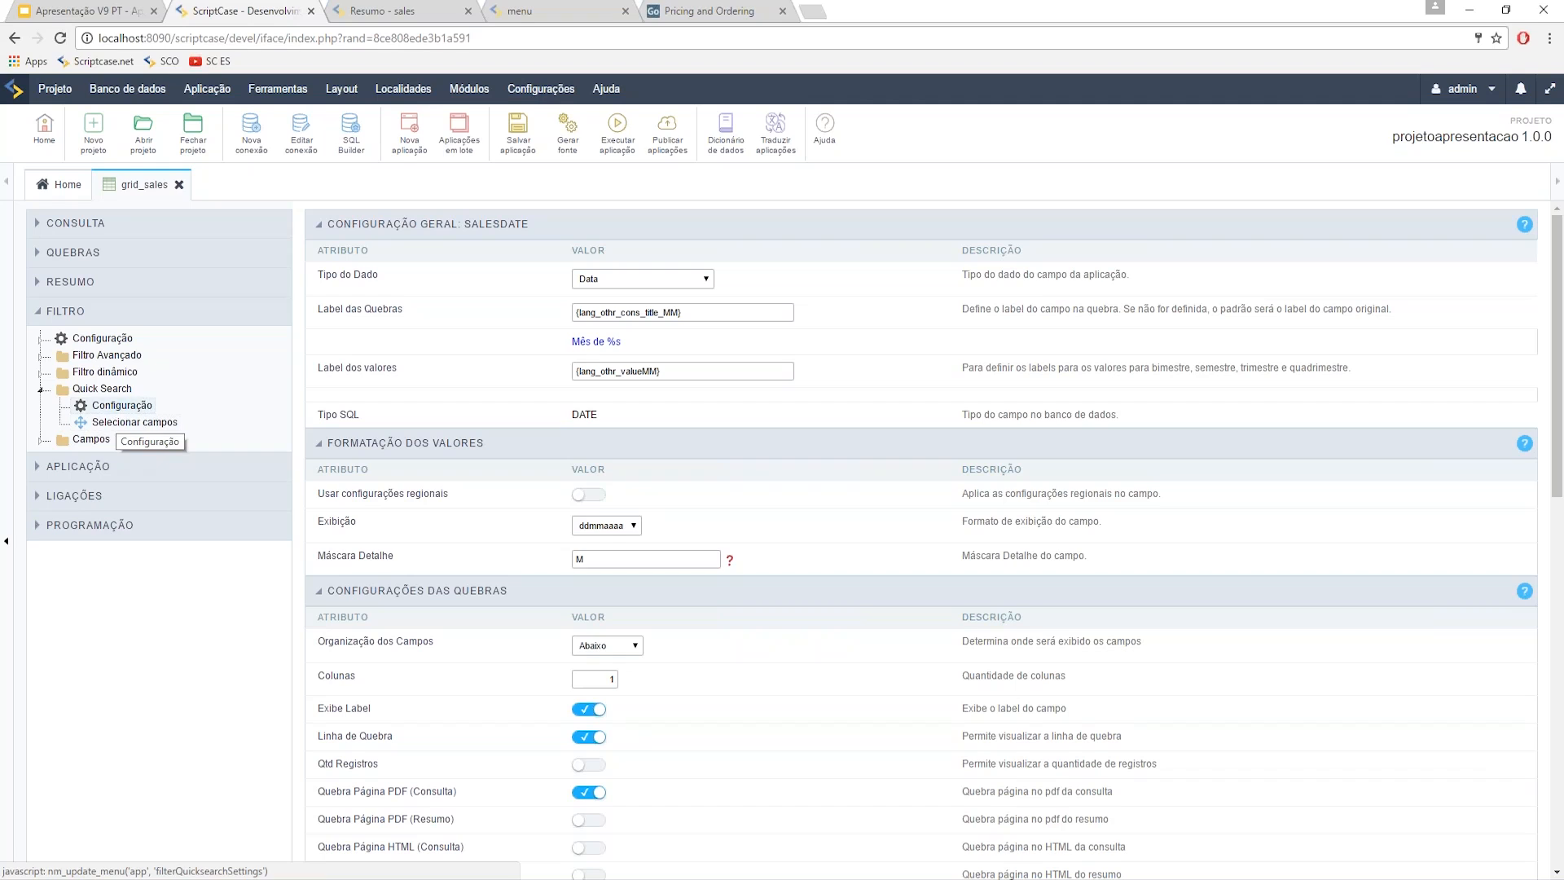
{"action": "left_click", "coordinate": [117, 406]}
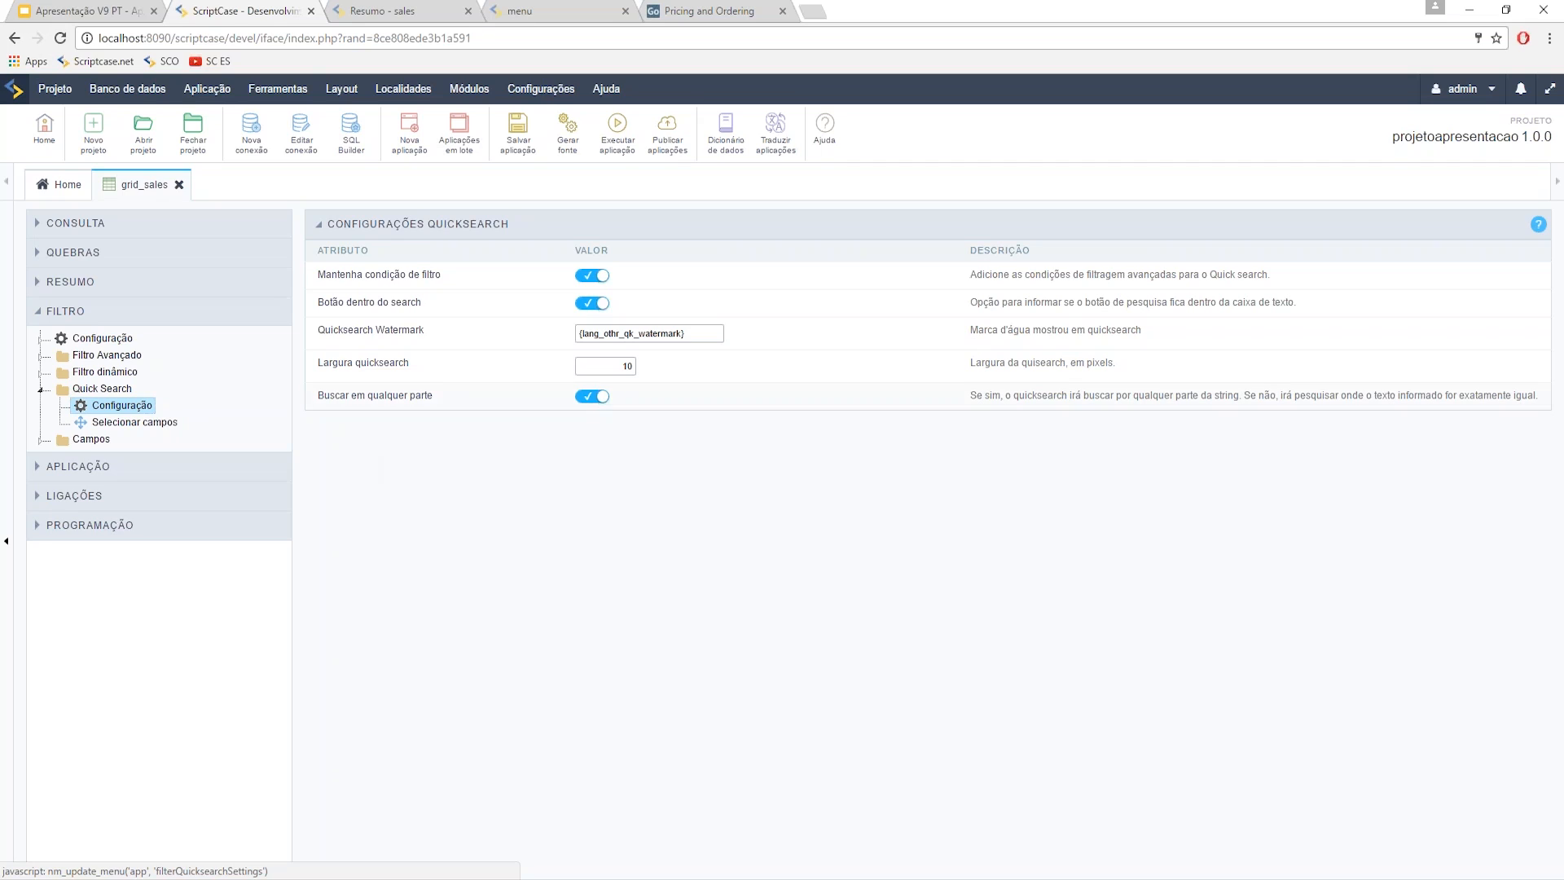
- Review the search-anywhere setting, then start a new application
{"action": "left_click_drag", "start_coordinate": [318, 395], "coordinate": [439, 397]}
{"action": "left_click", "coordinate": [466, 496]}
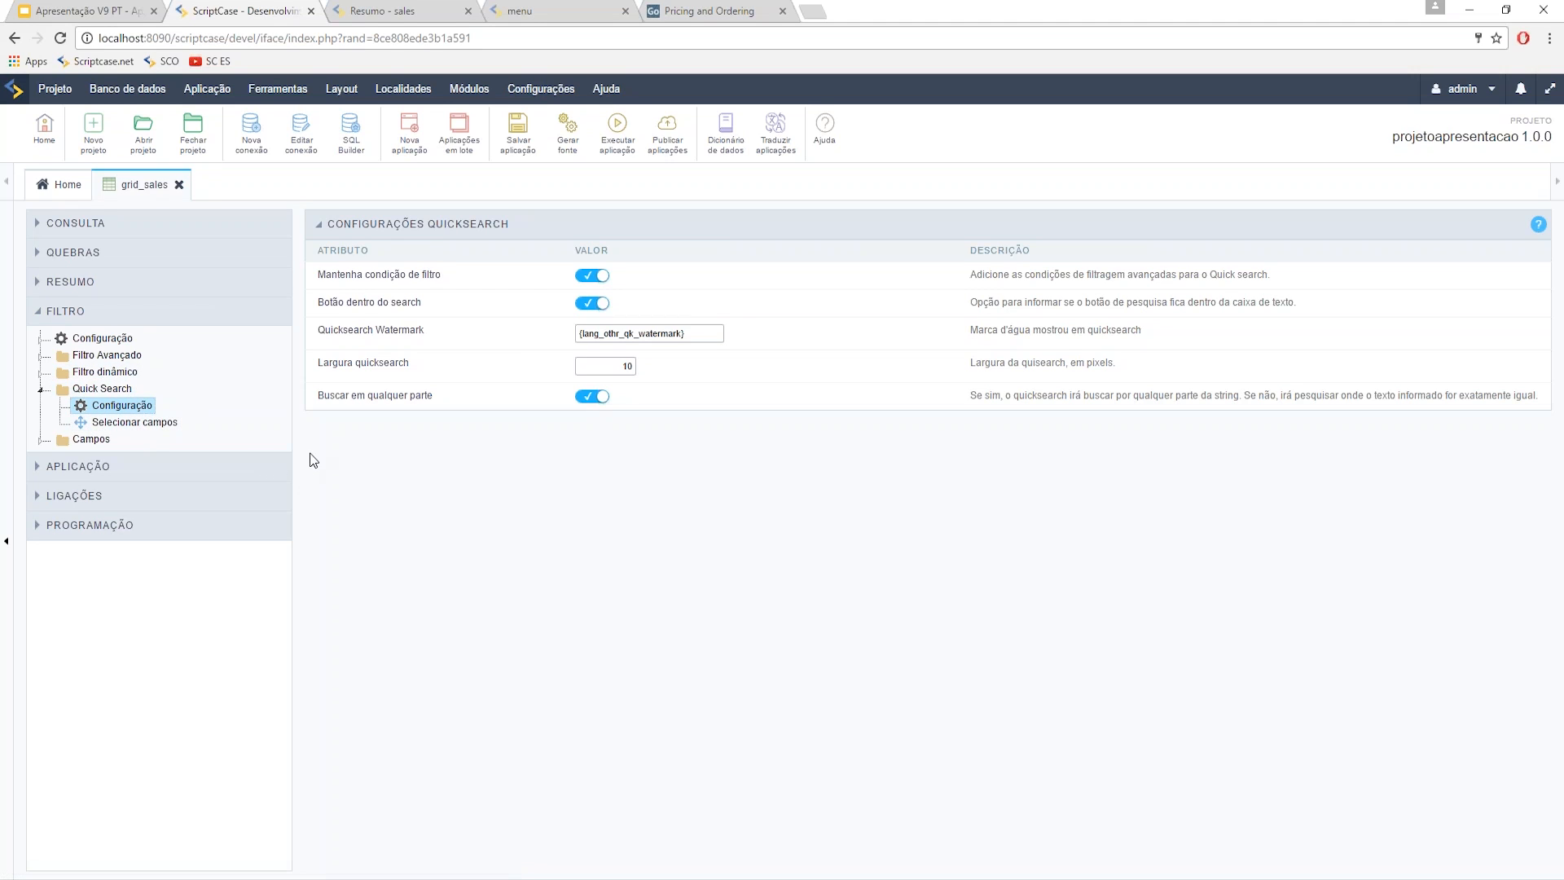
{"action": "left_click", "coordinate": [407, 138]}
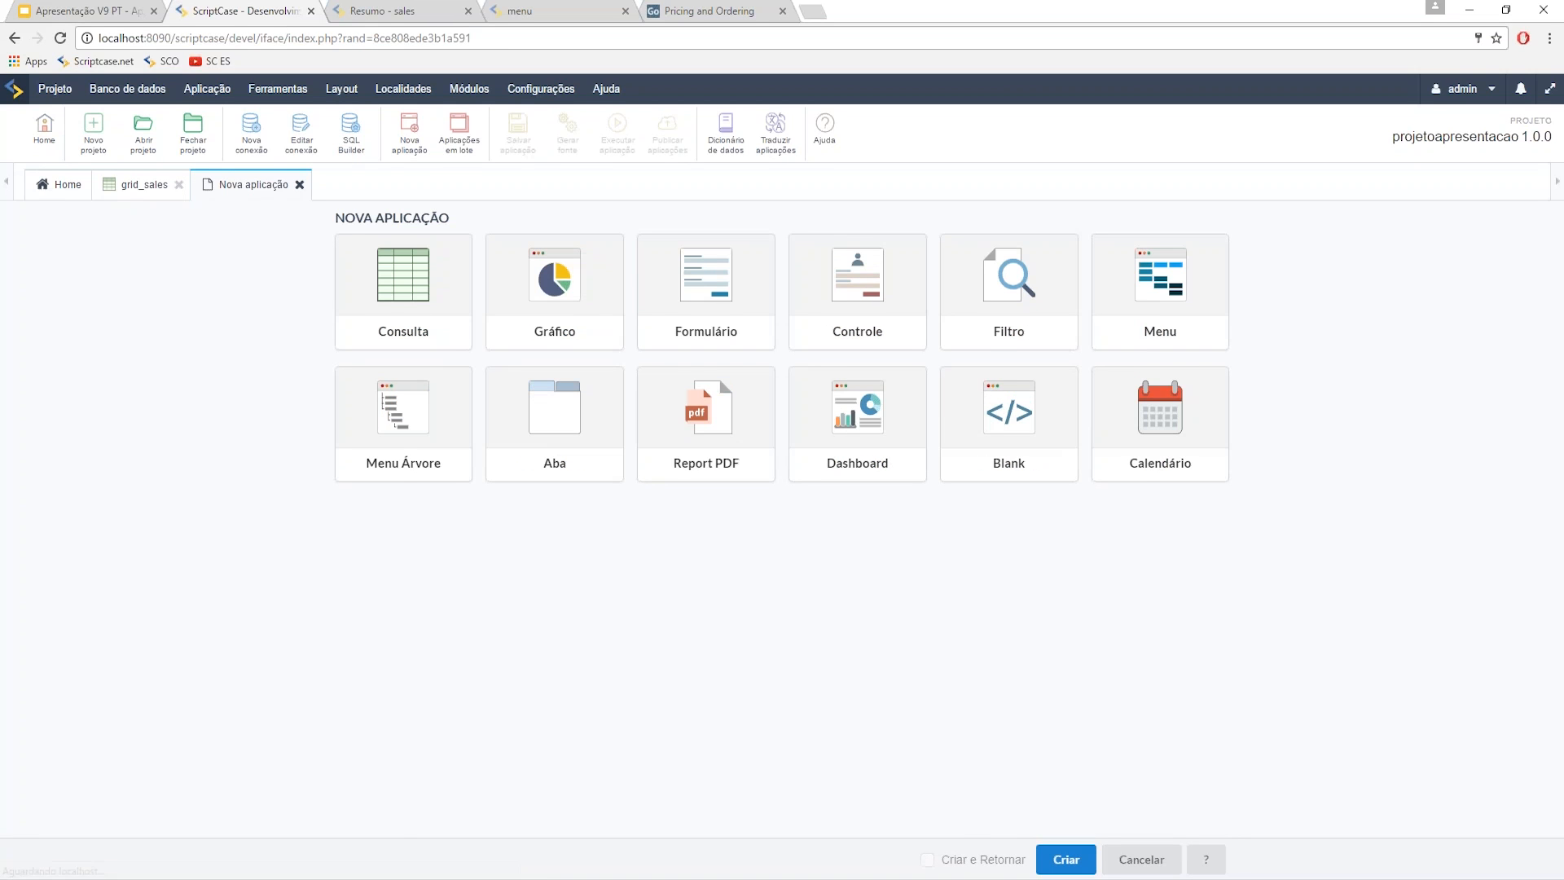
- Create a Gráfico application on the sales table, keeping the generated name chart_sales
{"action": "left_click", "coordinate": [562, 305]}
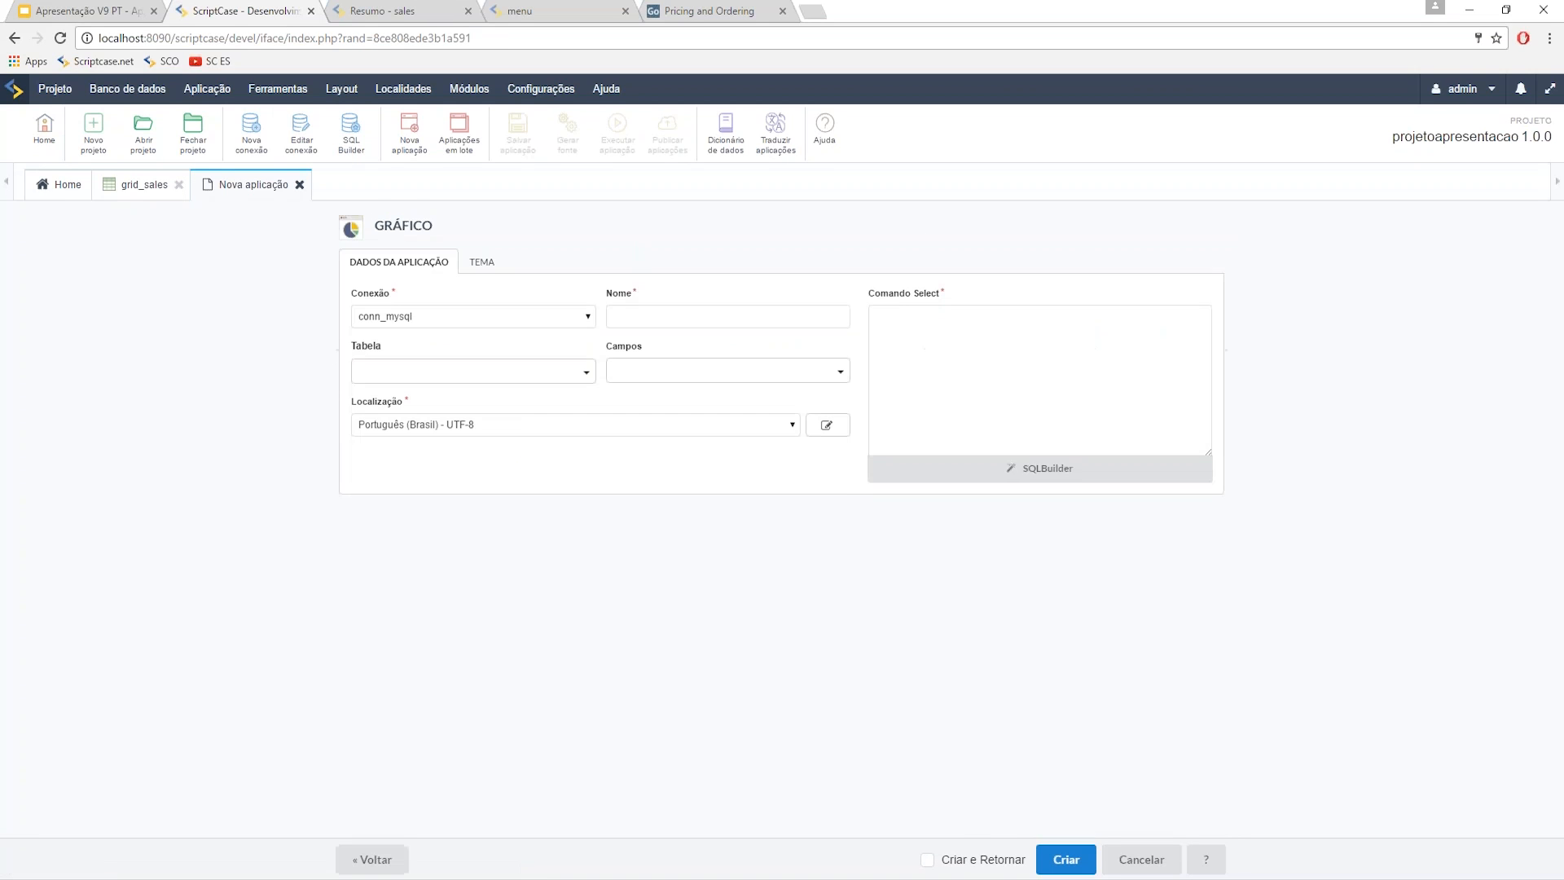
{"action": "left_click", "coordinate": [509, 370]}
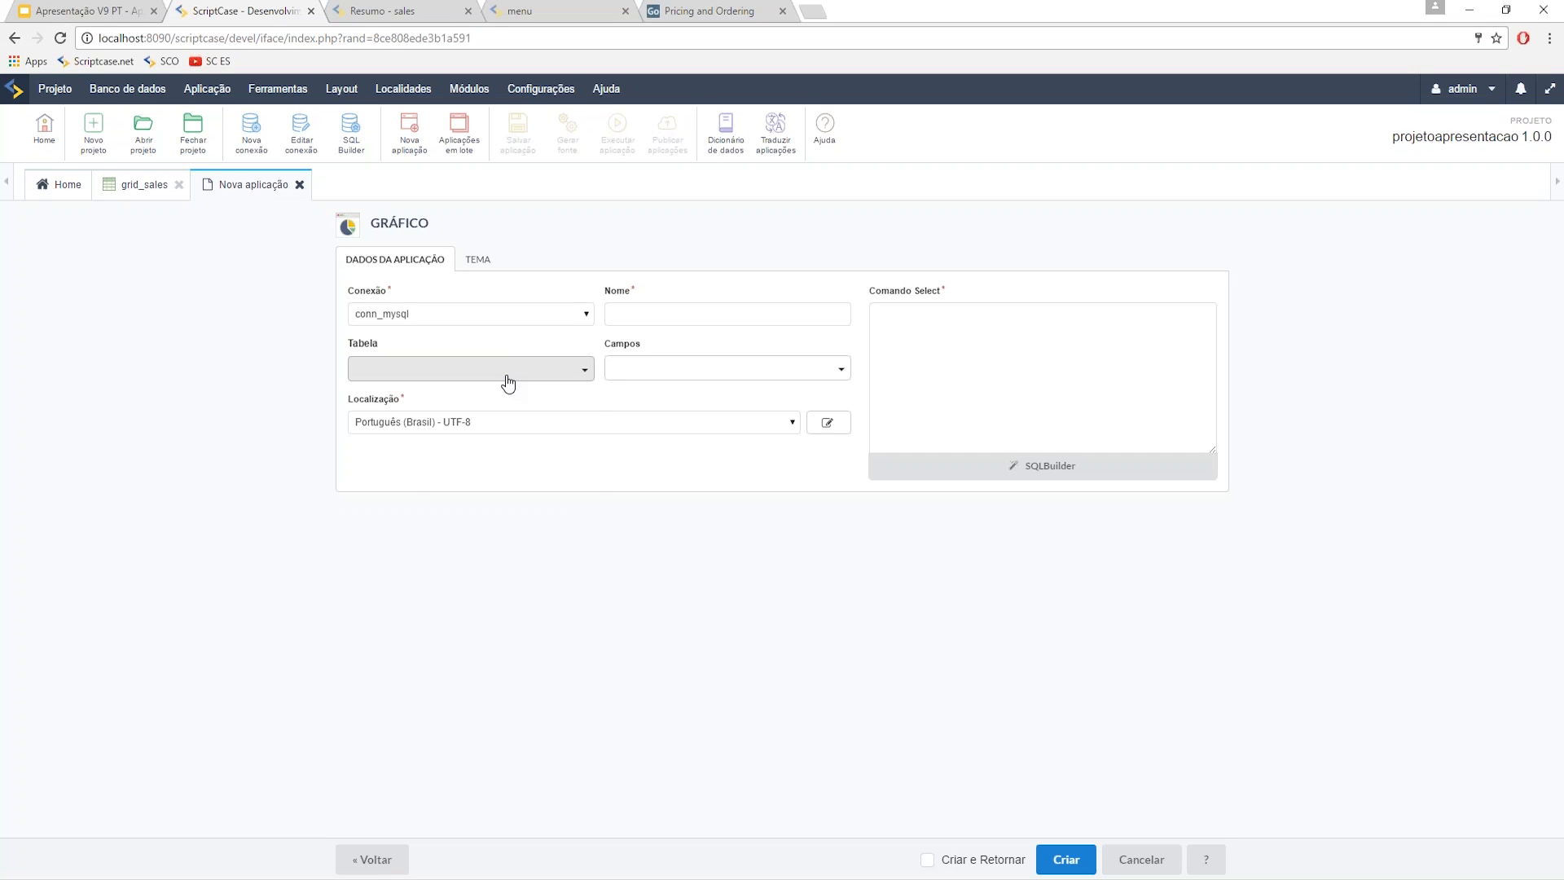
{"action": "type", "text": "sal"}
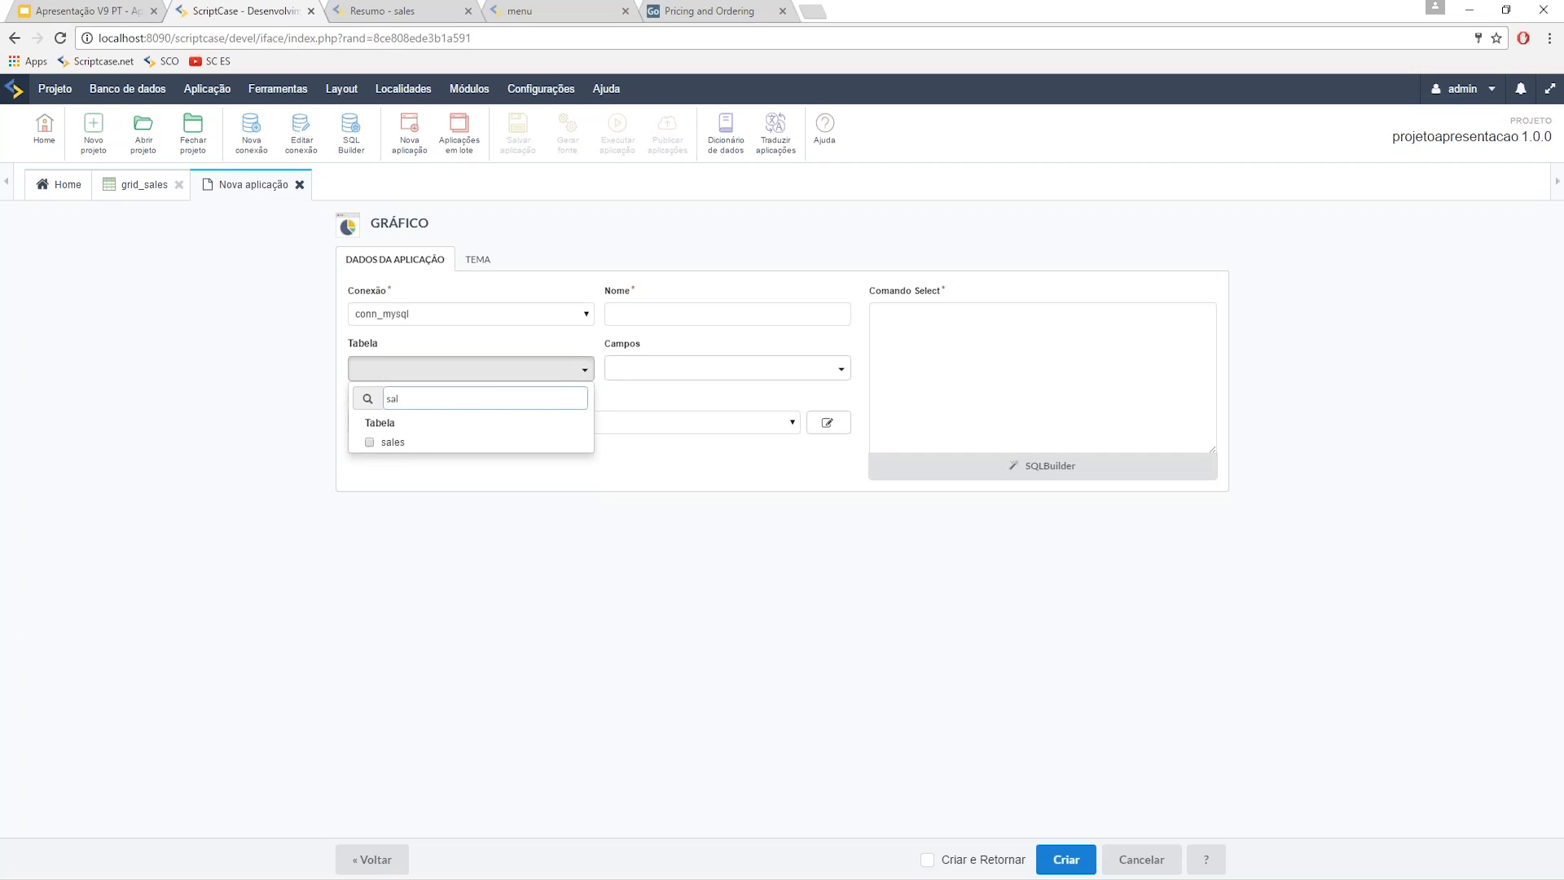
{"action": "left_click", "coordinate": [405, 443]}
{"action": "left_click", "coordinate": [623, 566]}
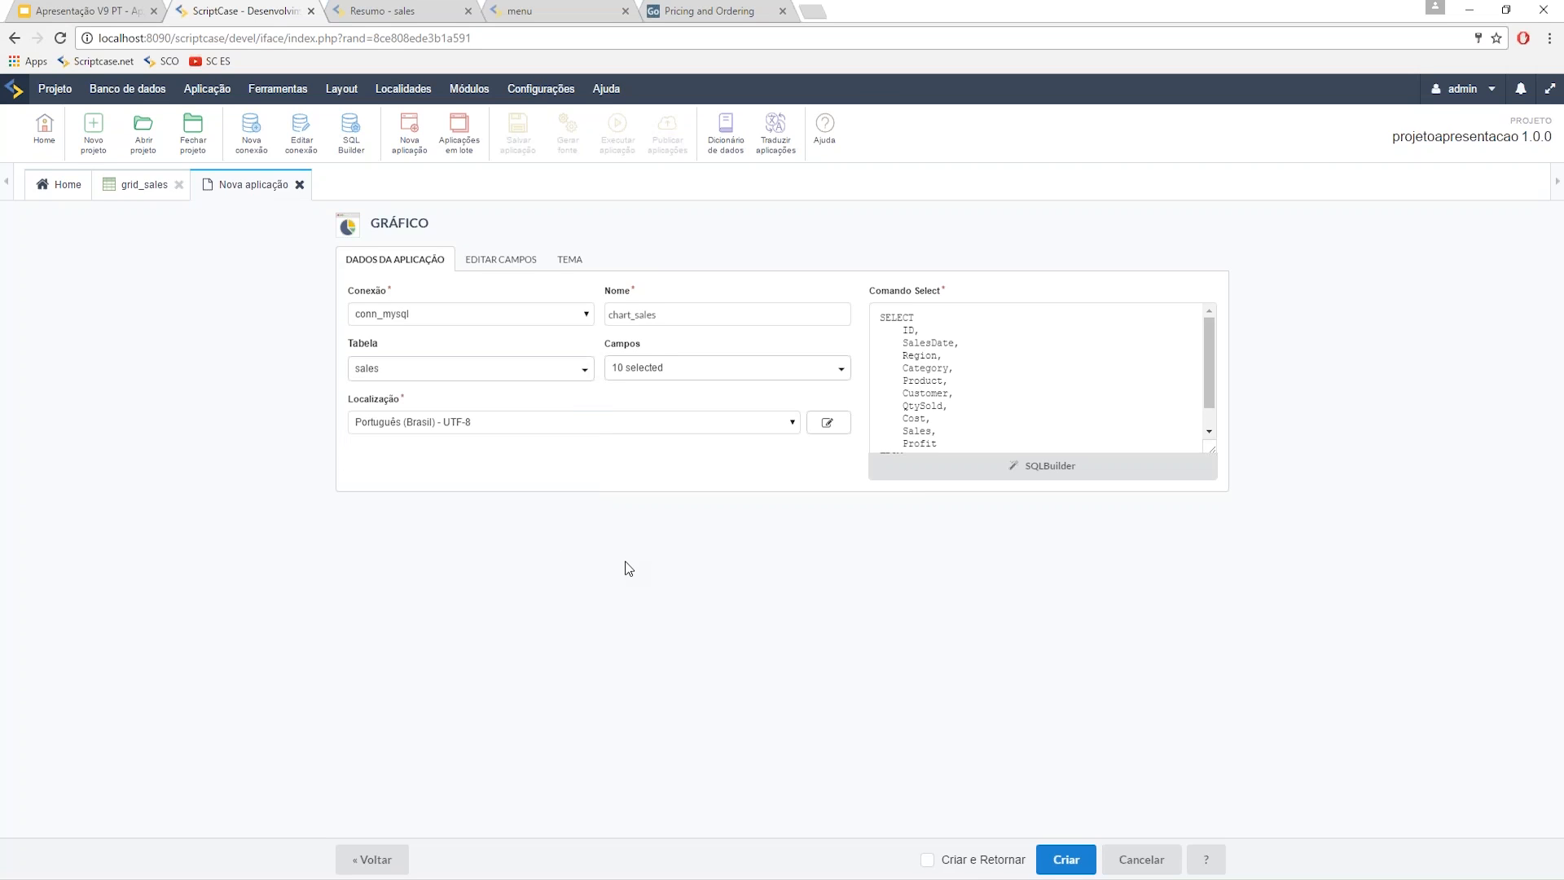
{"action": "left_click", "coordinate": [1066, 859]}
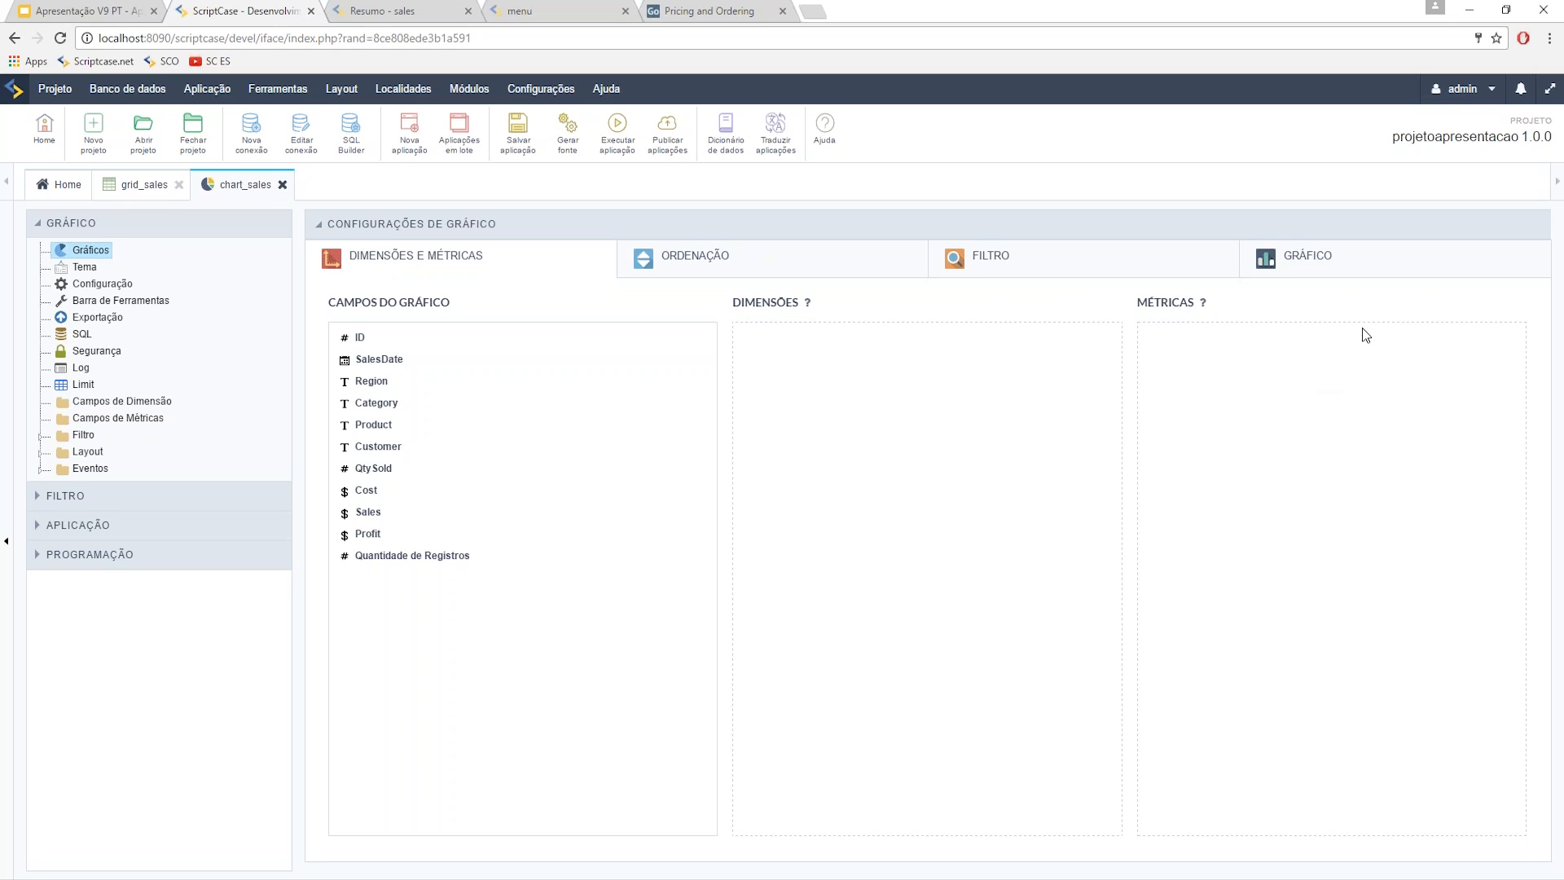
- Search Google for 'fusion charts' in a new tab, visit the FusionCharts XT reseller result, and return
{"action": "left_click", "coordinate": [812, 11]}
{"action": "type", "text": "fu"}
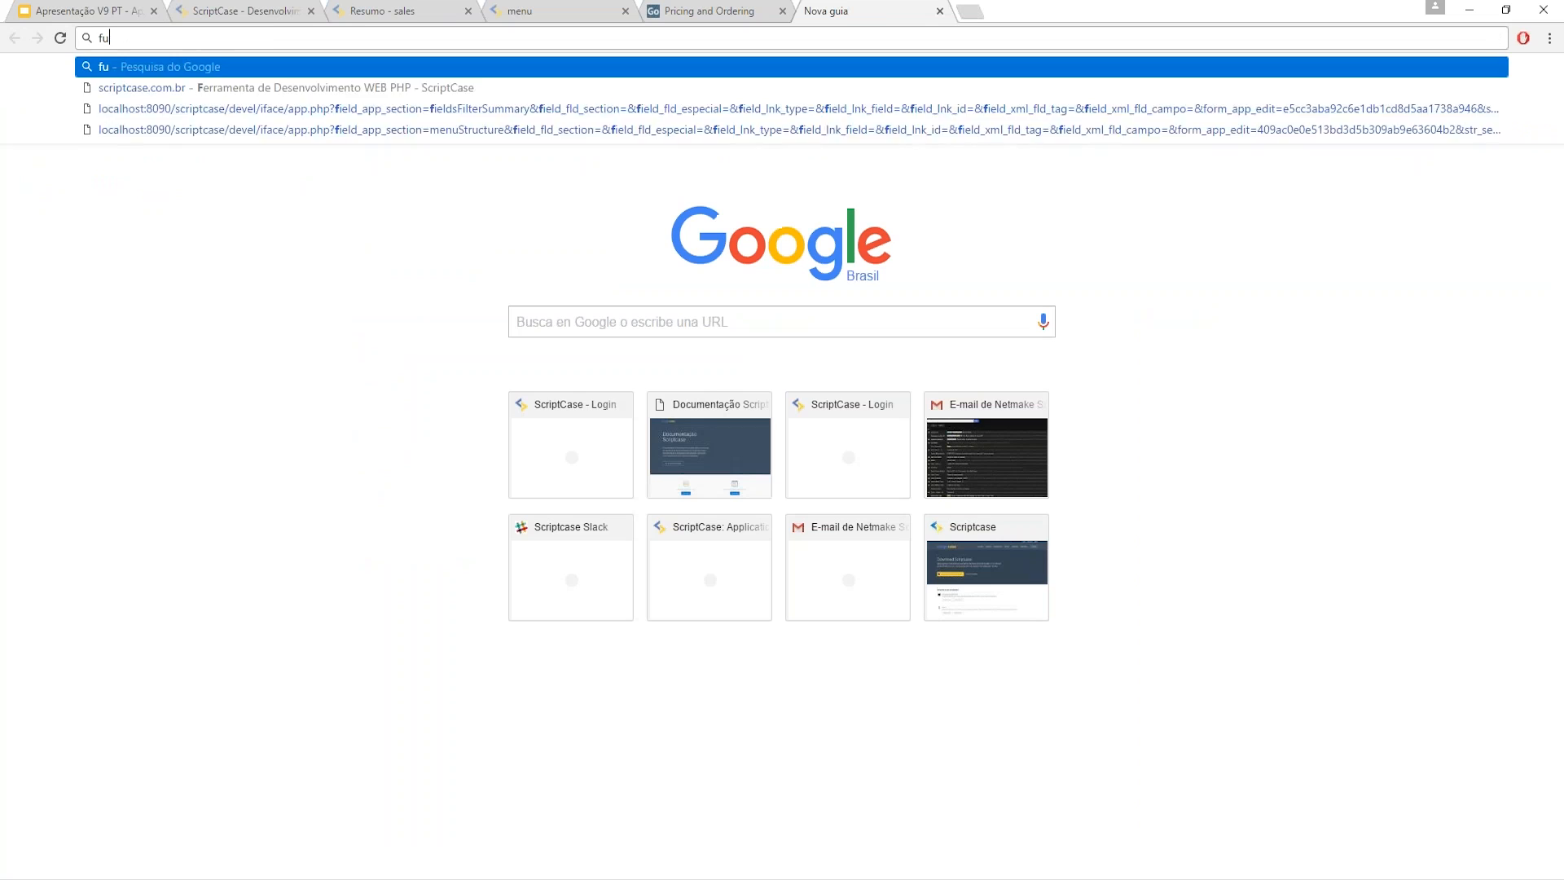
{"action": "type", "text": "sion"}
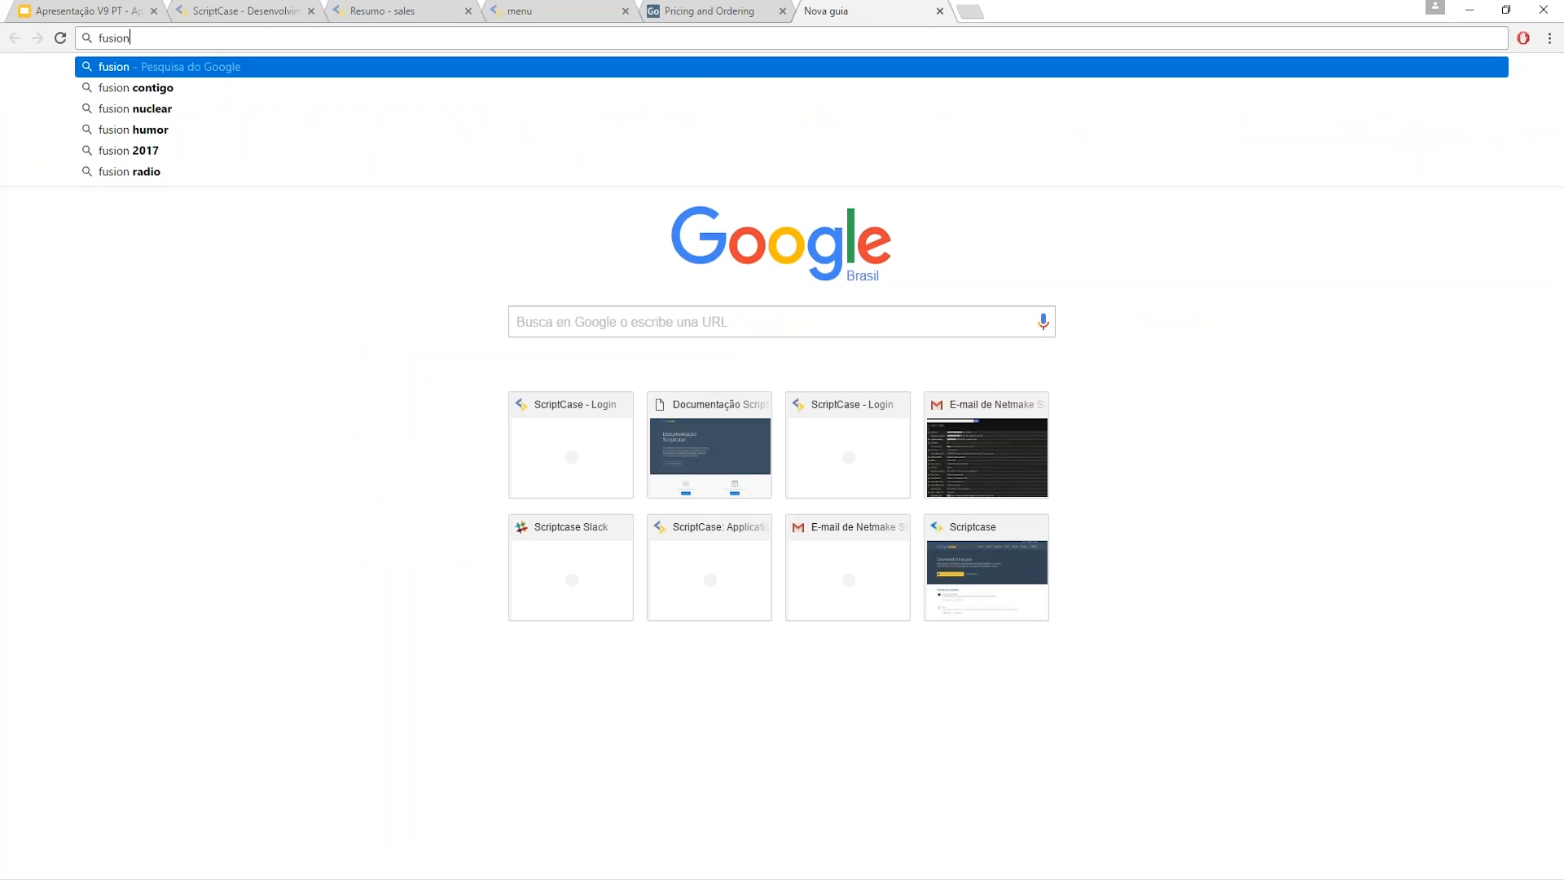
{"action": "type", "text": " char"}
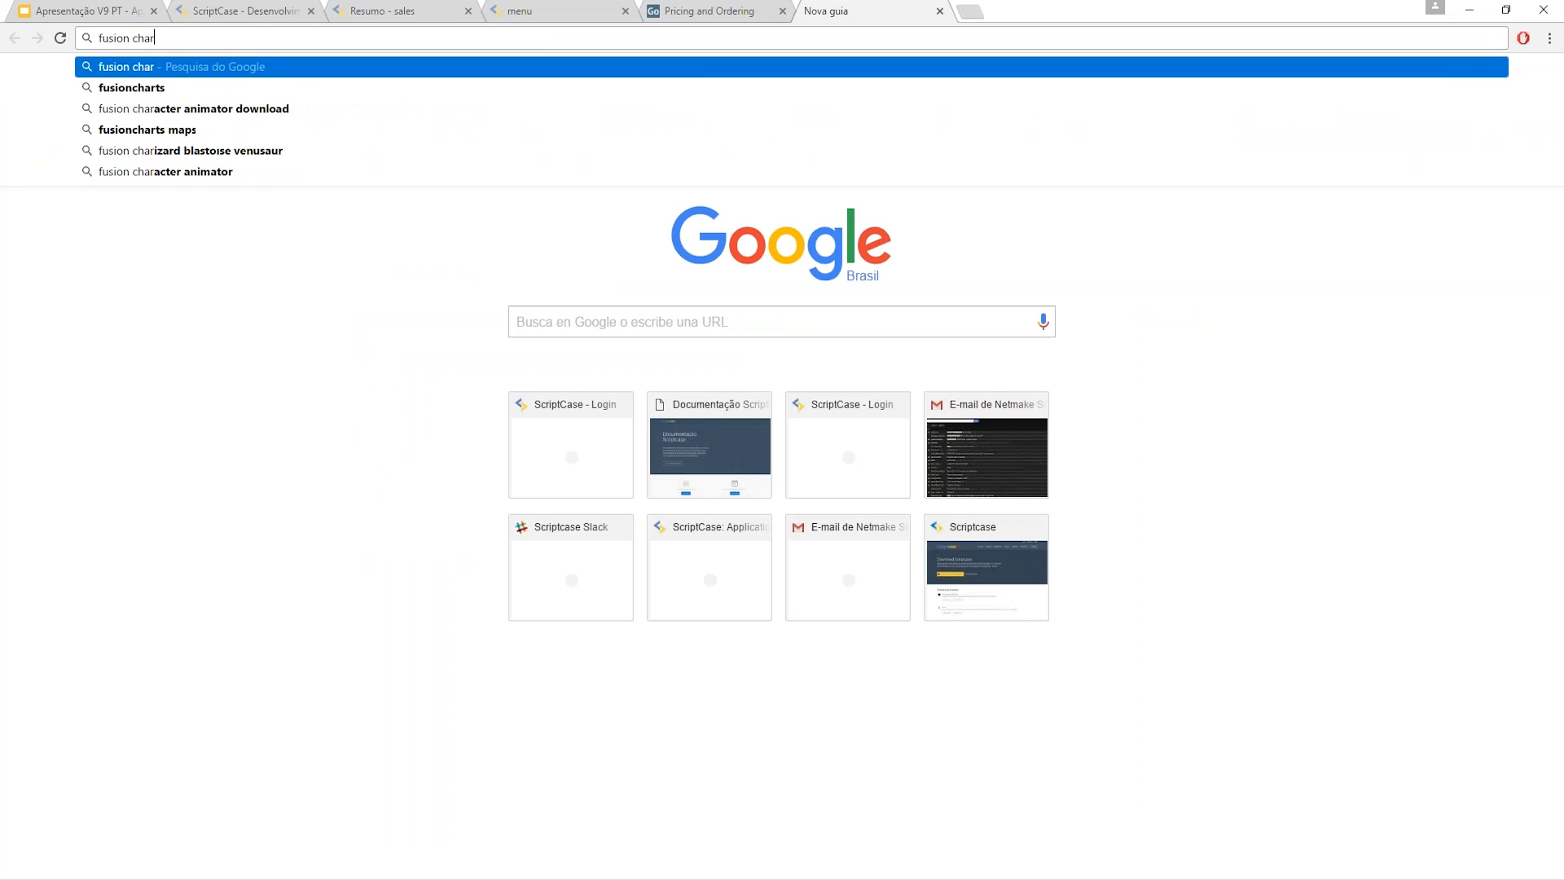
{"action": "type", "text": "ts"}
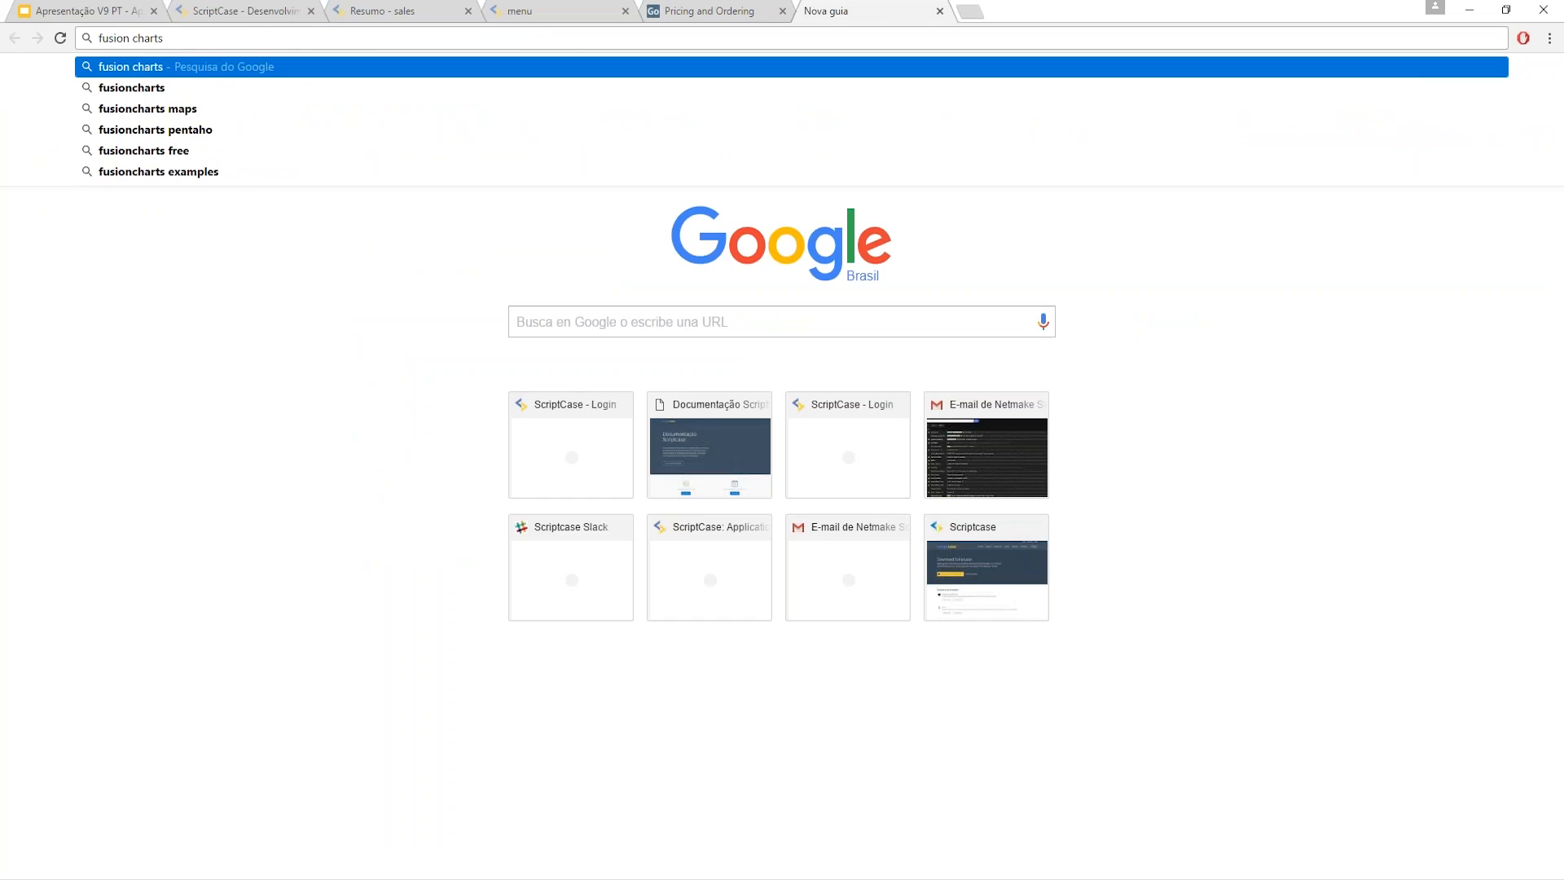
{"action": "key", "text": "Return"}
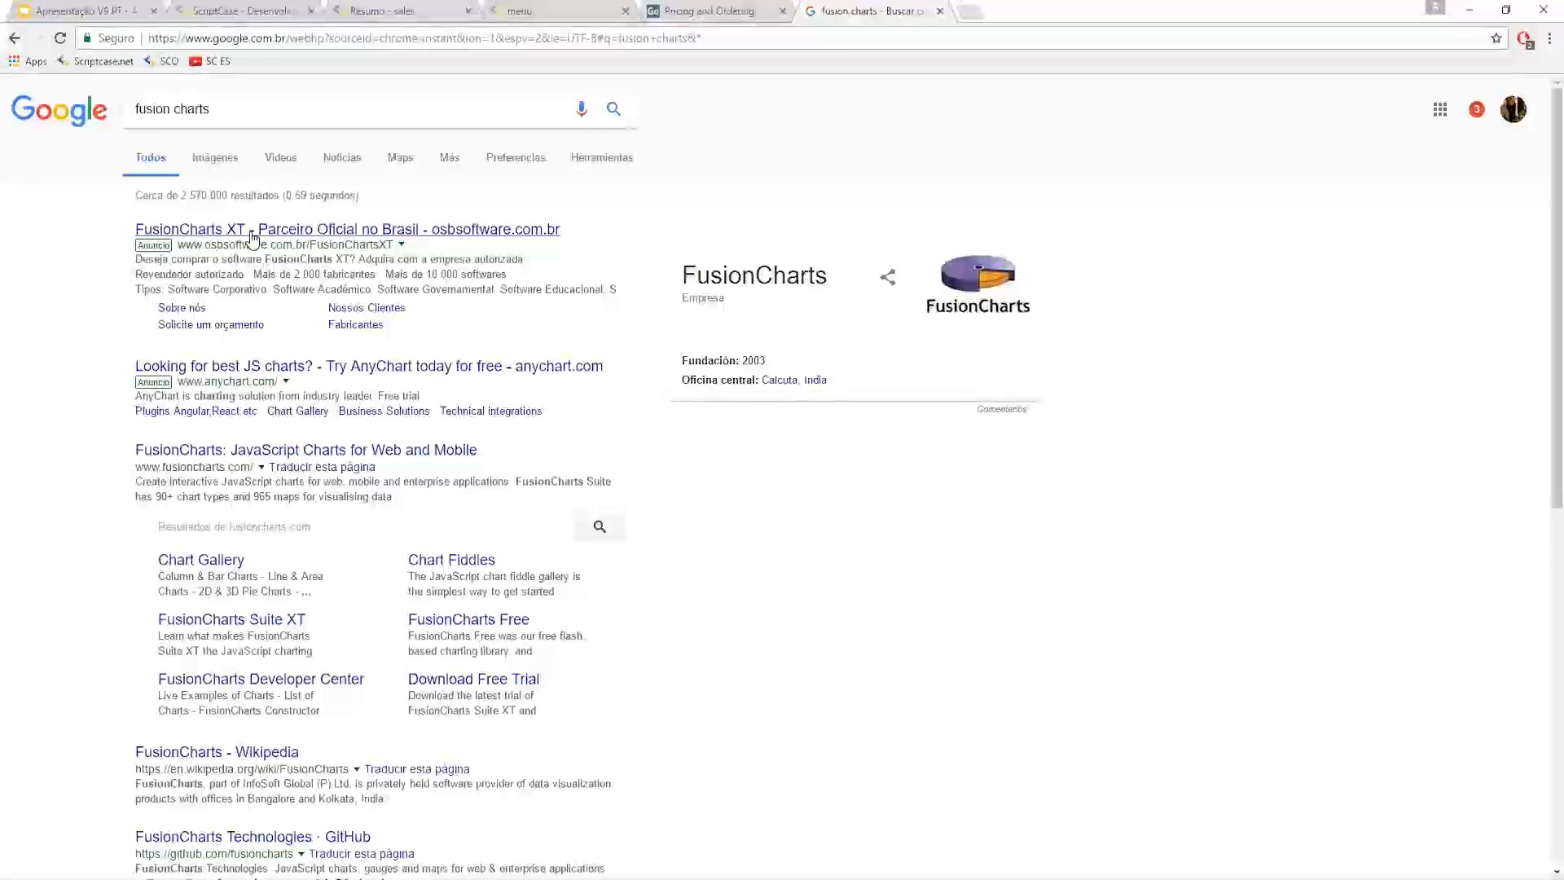
{"action": "left_click", "coordinate": [251, 236]}
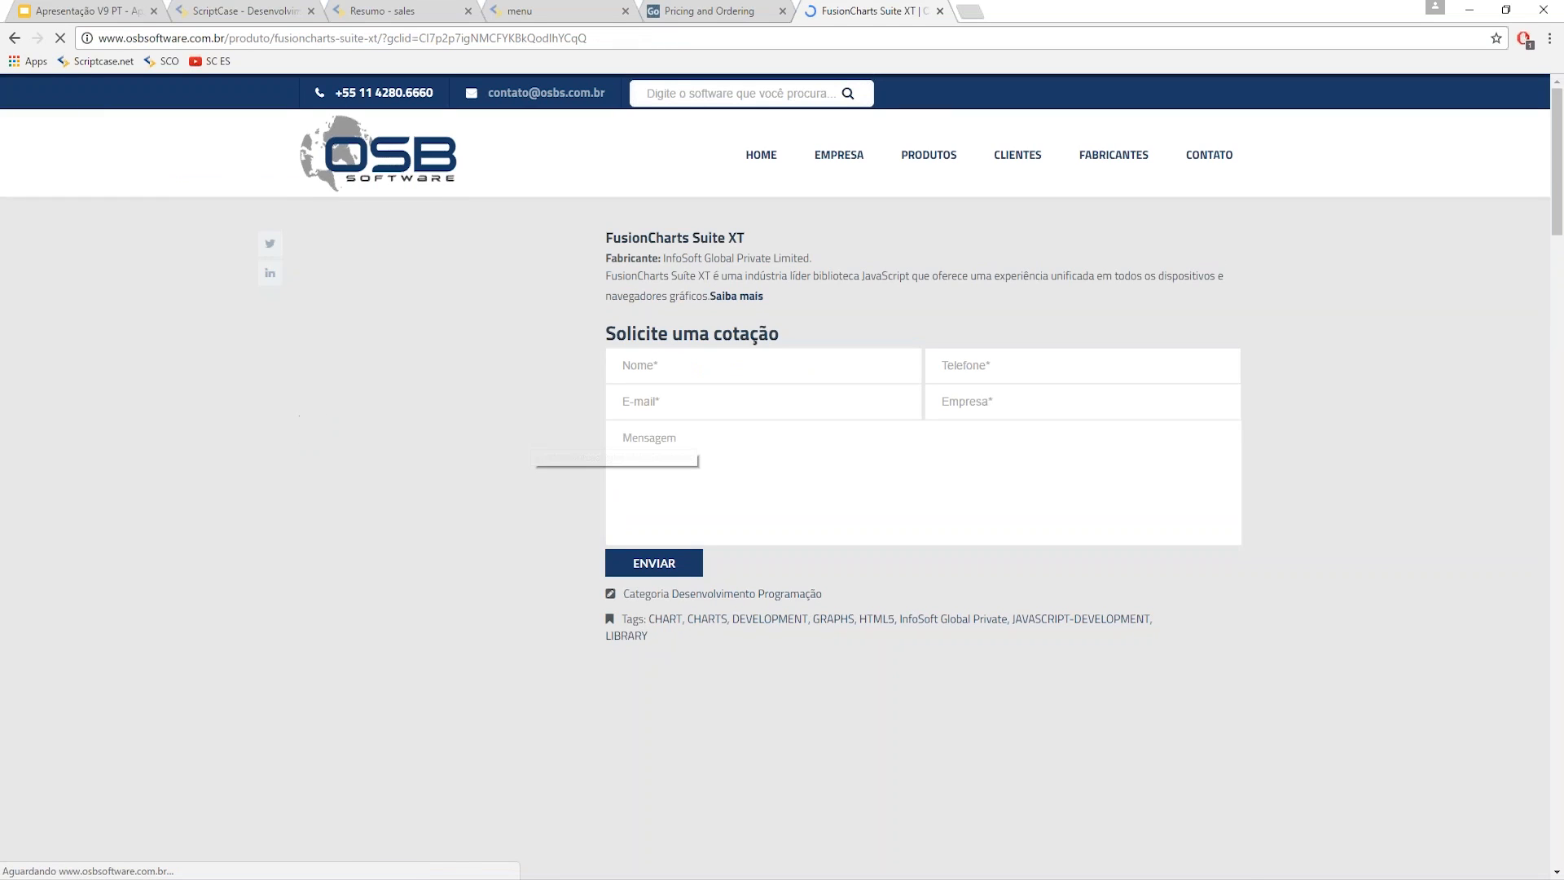
{"action": "left_click", "coordinate": [22, 43]}
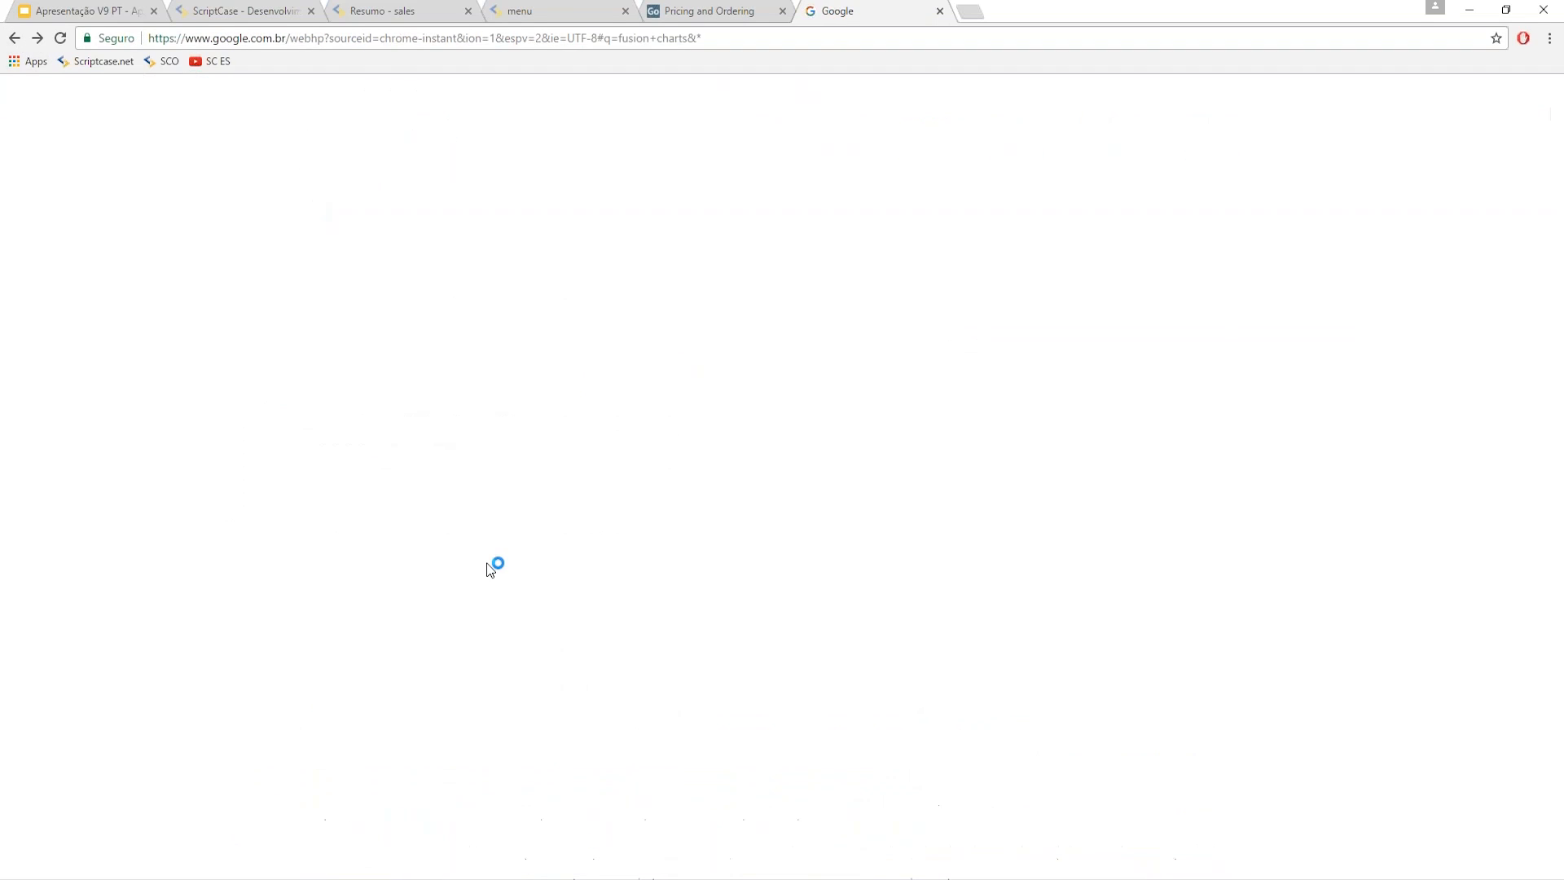
- Check FusionCharts licence prices ($299 to $2,999/year) on fusioncharts.com, then return to the sales summary tab
{"action": "left_click", "coordinate": [305, 449]}
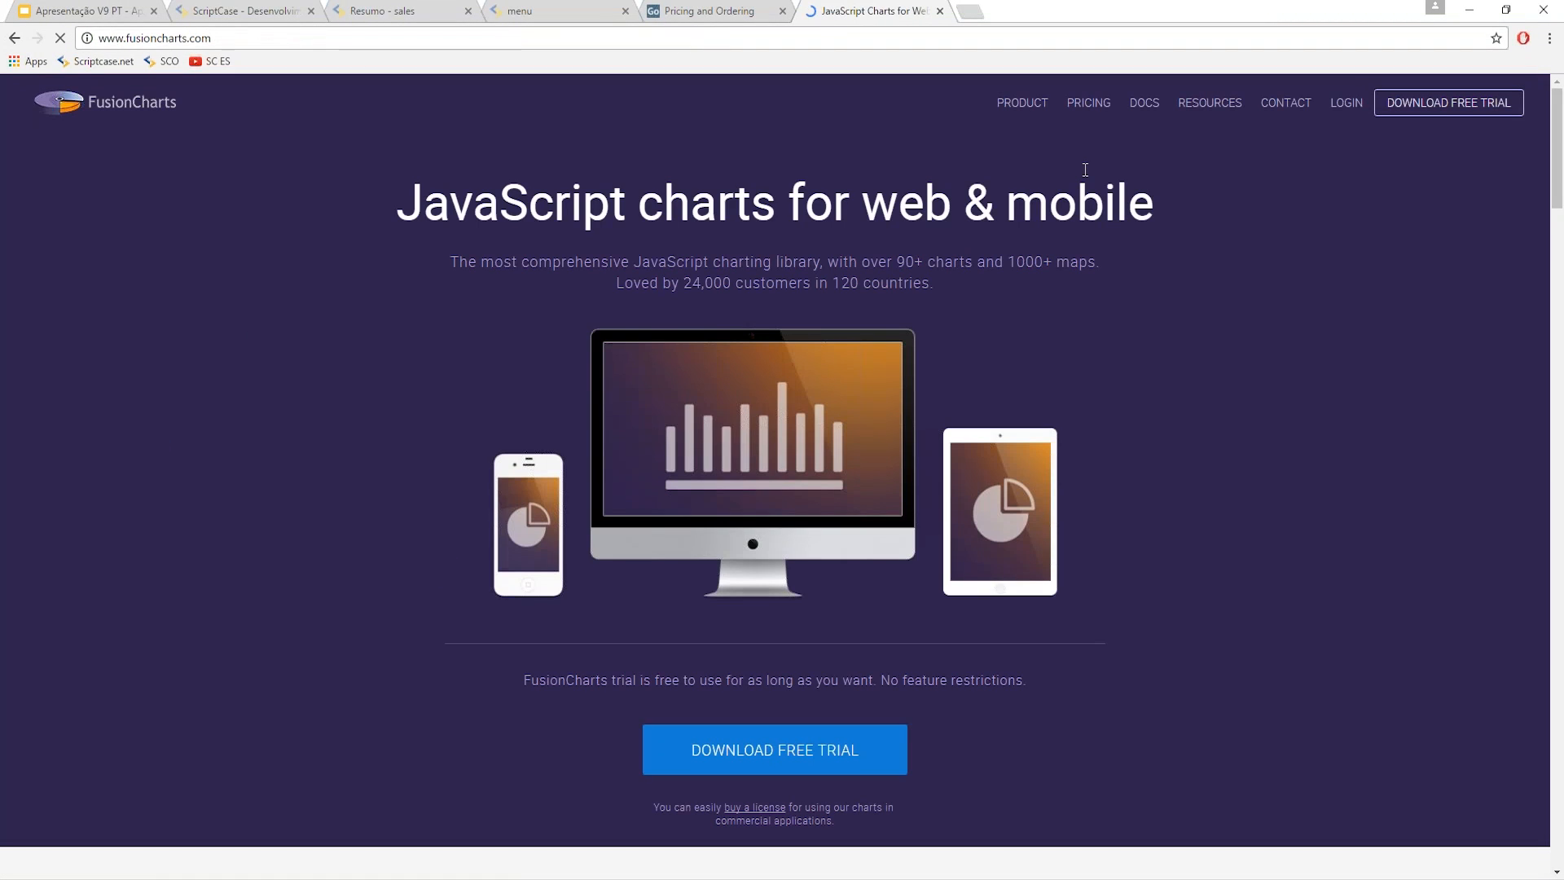
{"action": "mouse_move", "coordinate": [1088, 103]}
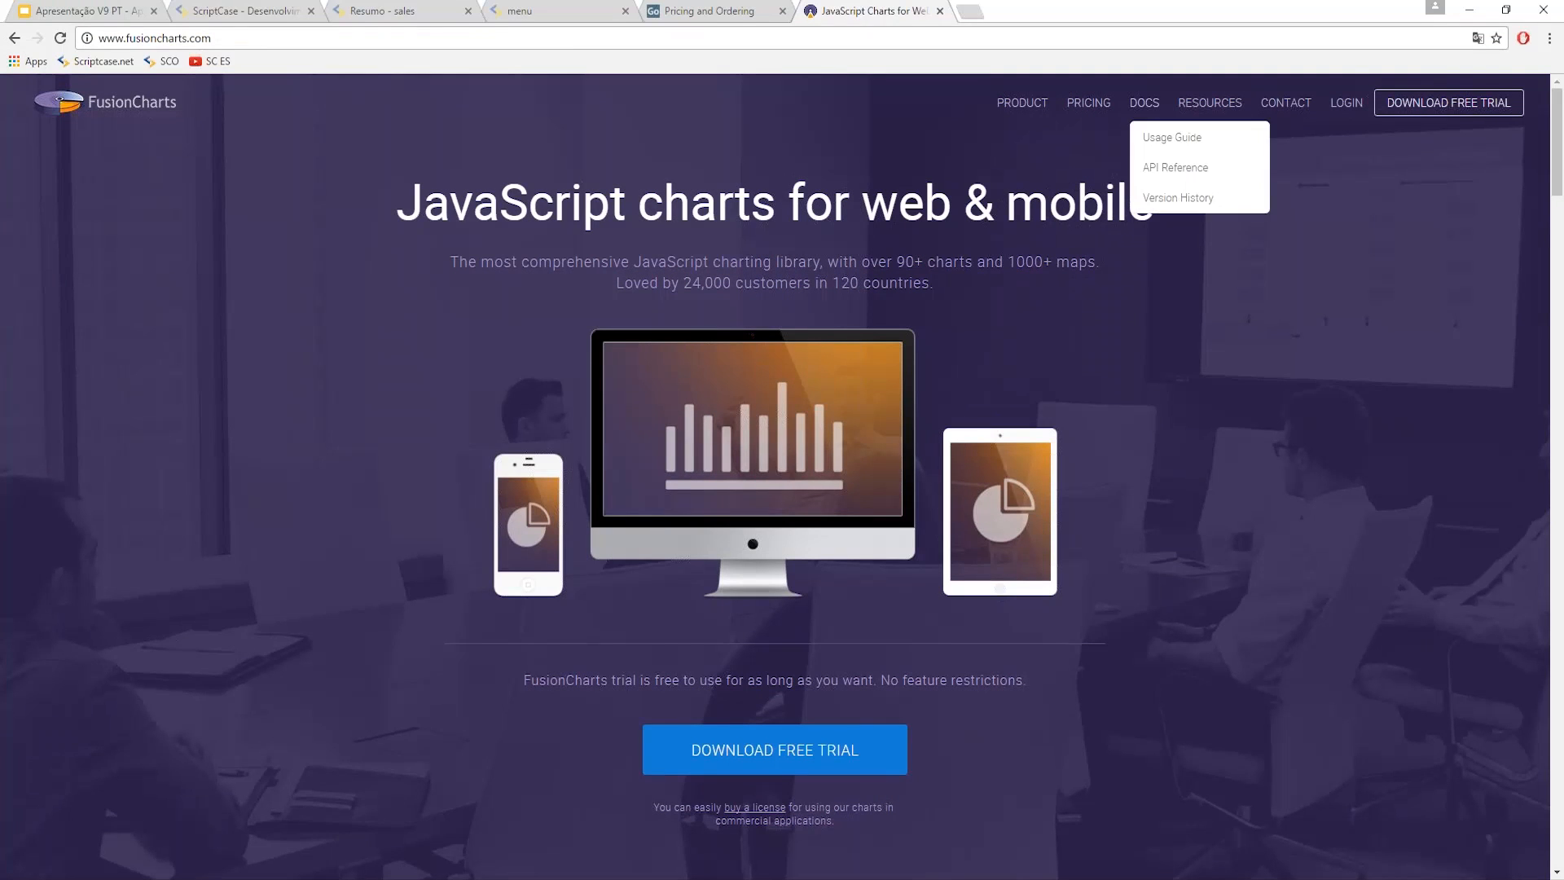
{"action": "left_click", "coordinate": [1091, 144]}
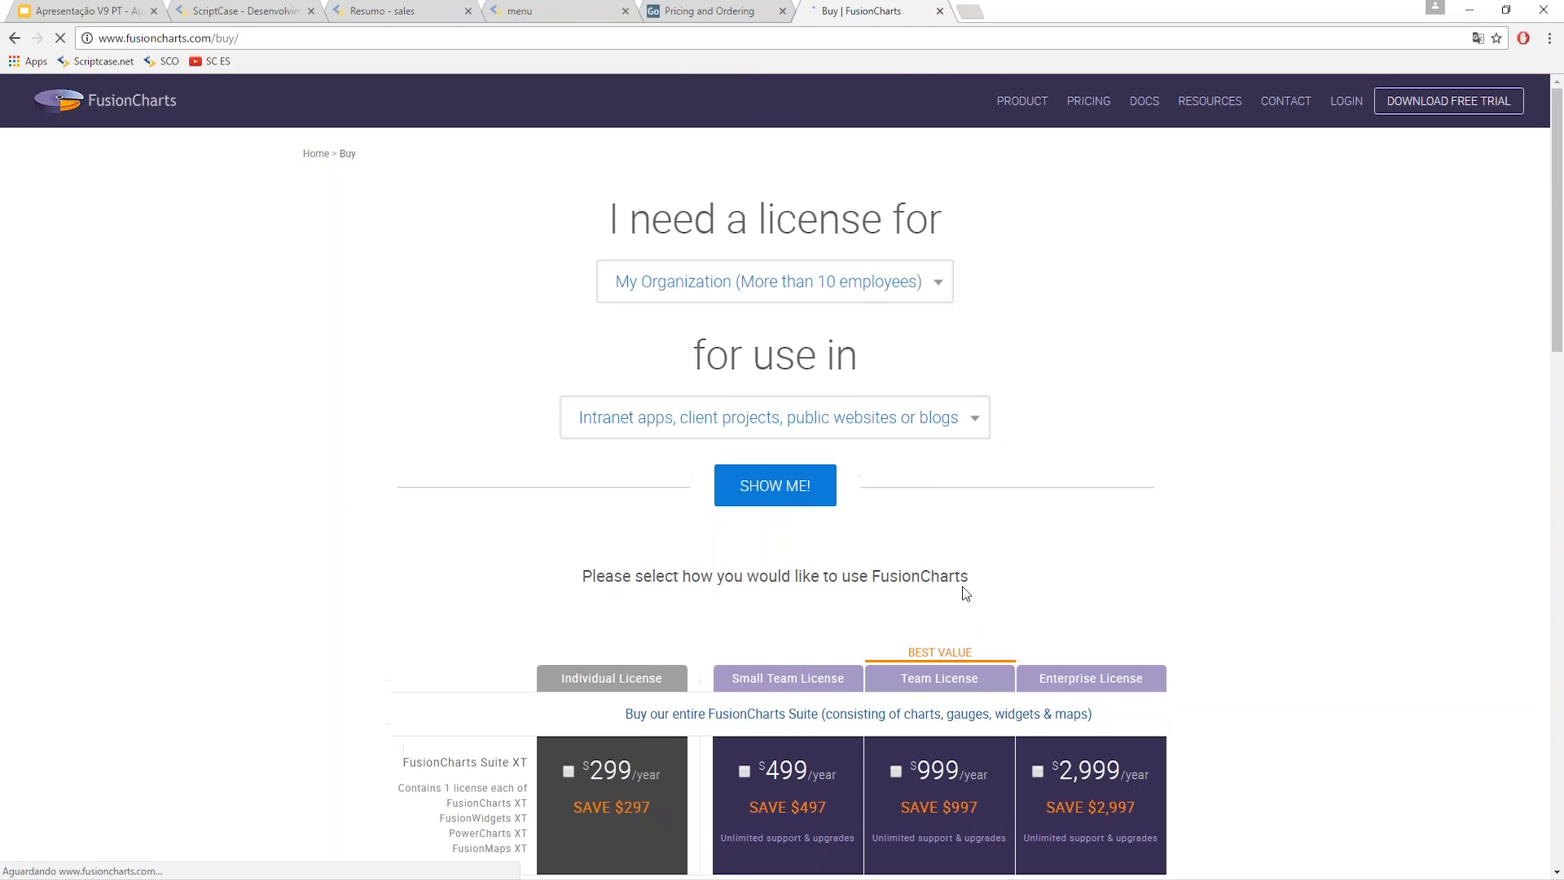
{"action": "scroll", "coordinate": [965, 593], "scroll_direction": "down", "scroll_amount": 4}
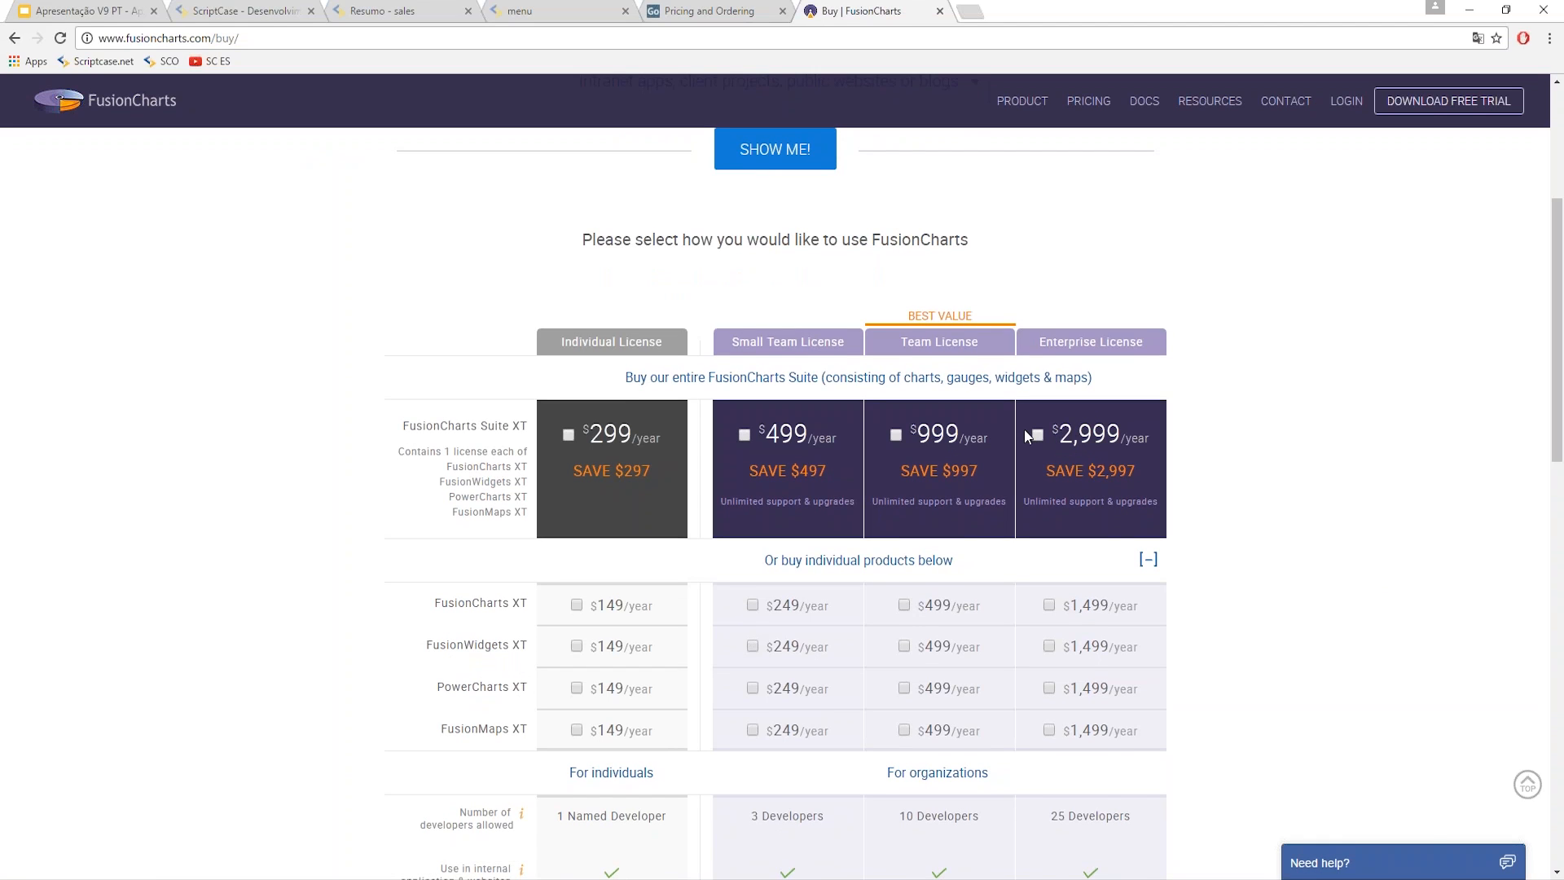
{"action": "left_click", "coordinate": [407, 10]}
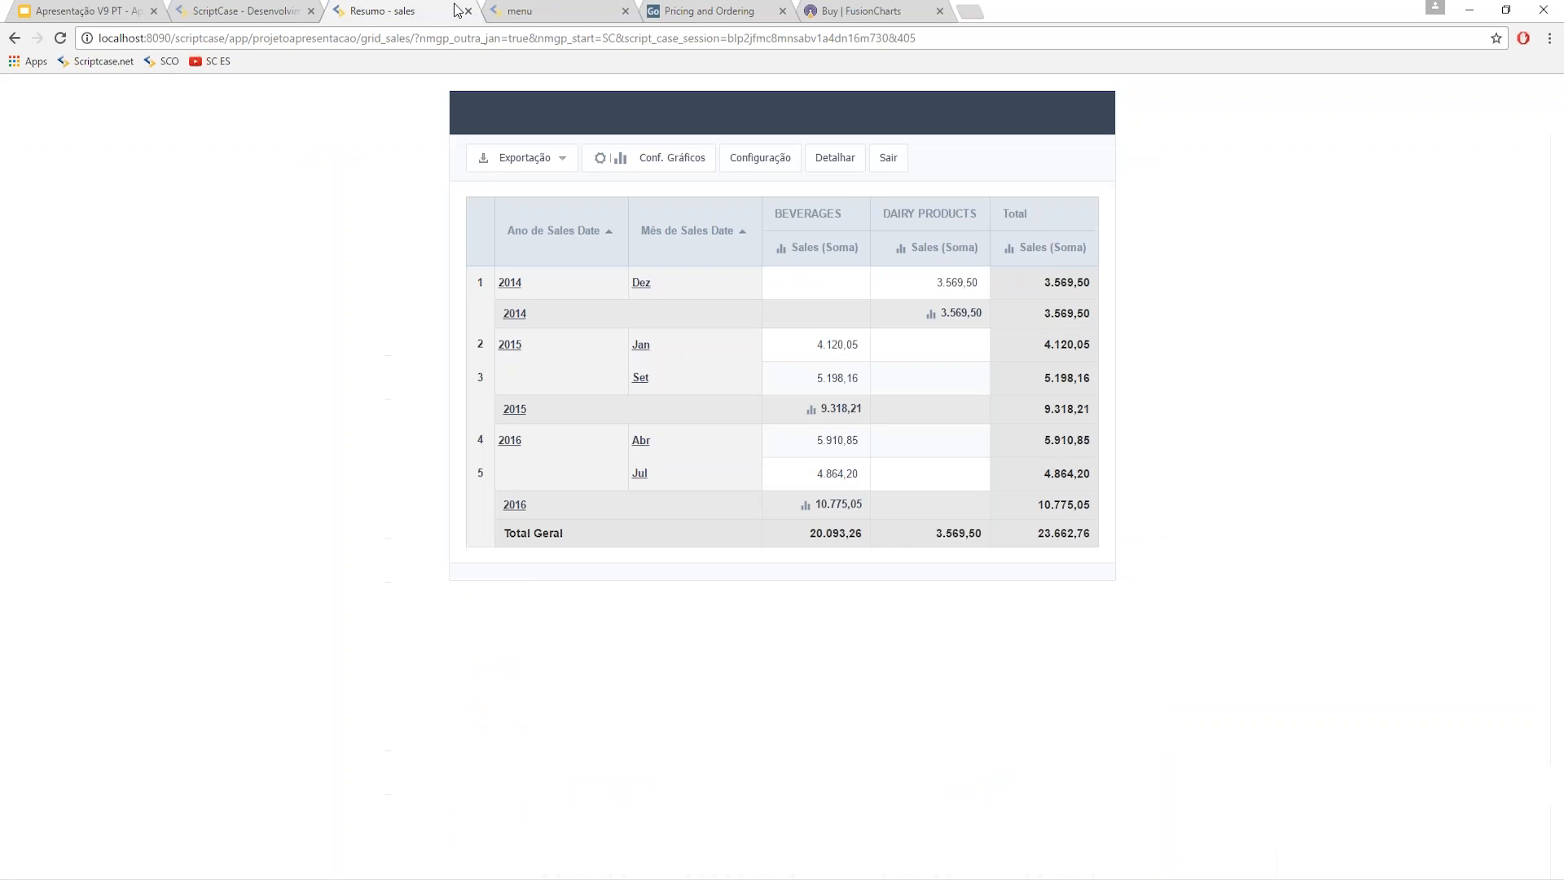
- Switch back to the ScriptCase - Desenvolvimento tab showing chart_sales's Dimensões e Métricas page
{"action": "left_click", "coordinate": [244, 11]}
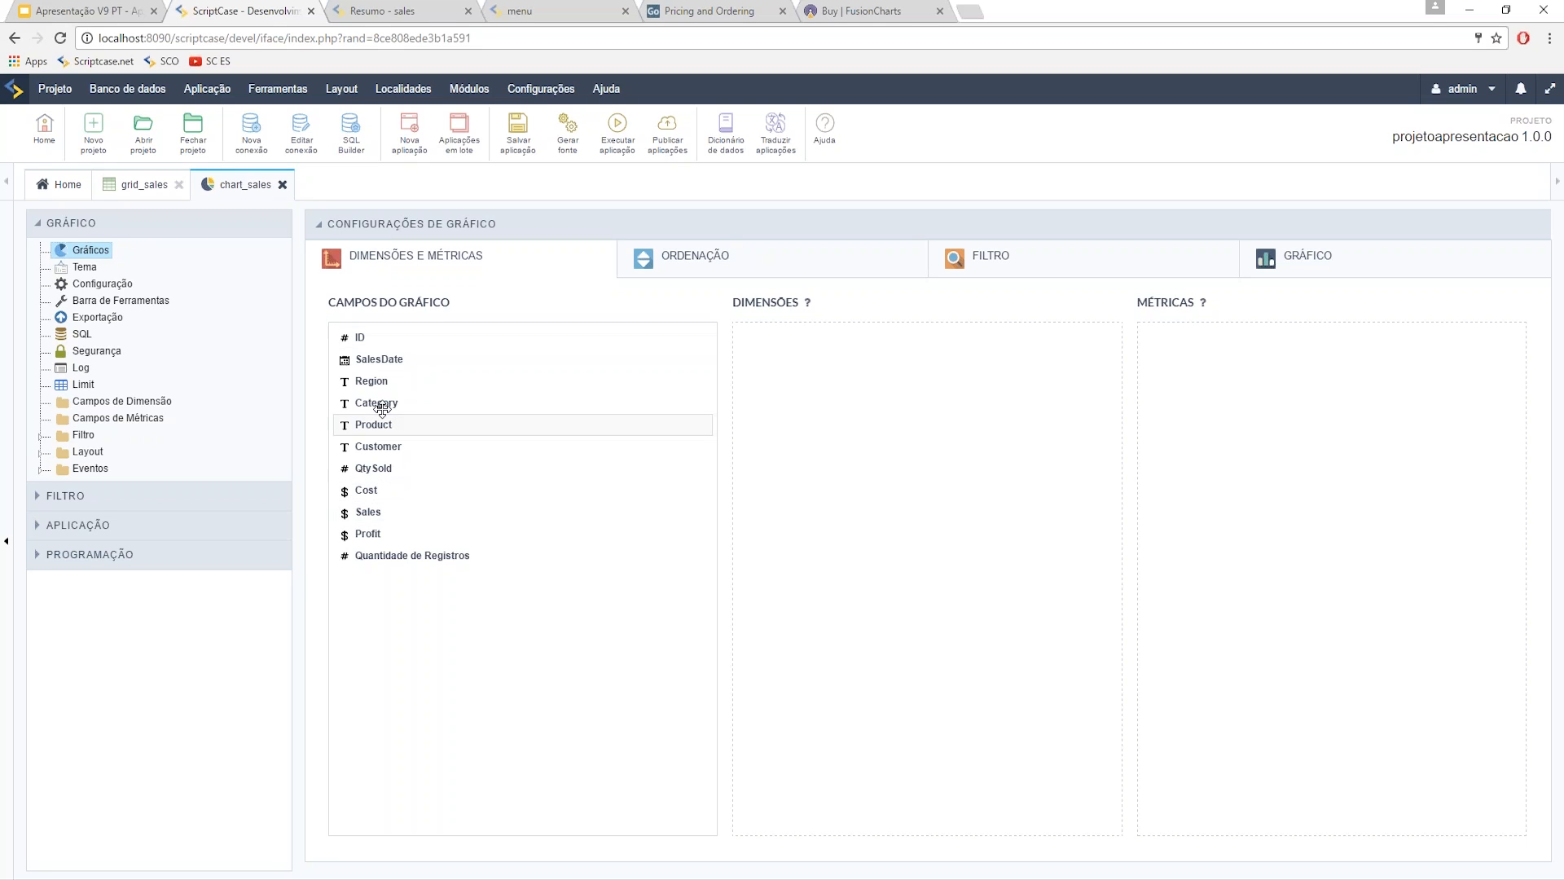
- Add Category and SalesDate, grouped by Mês, as the chart dimensions
{"action": "left_click_drag", "start_coordinate": [382, 403], "coordinate": [741, 382]}
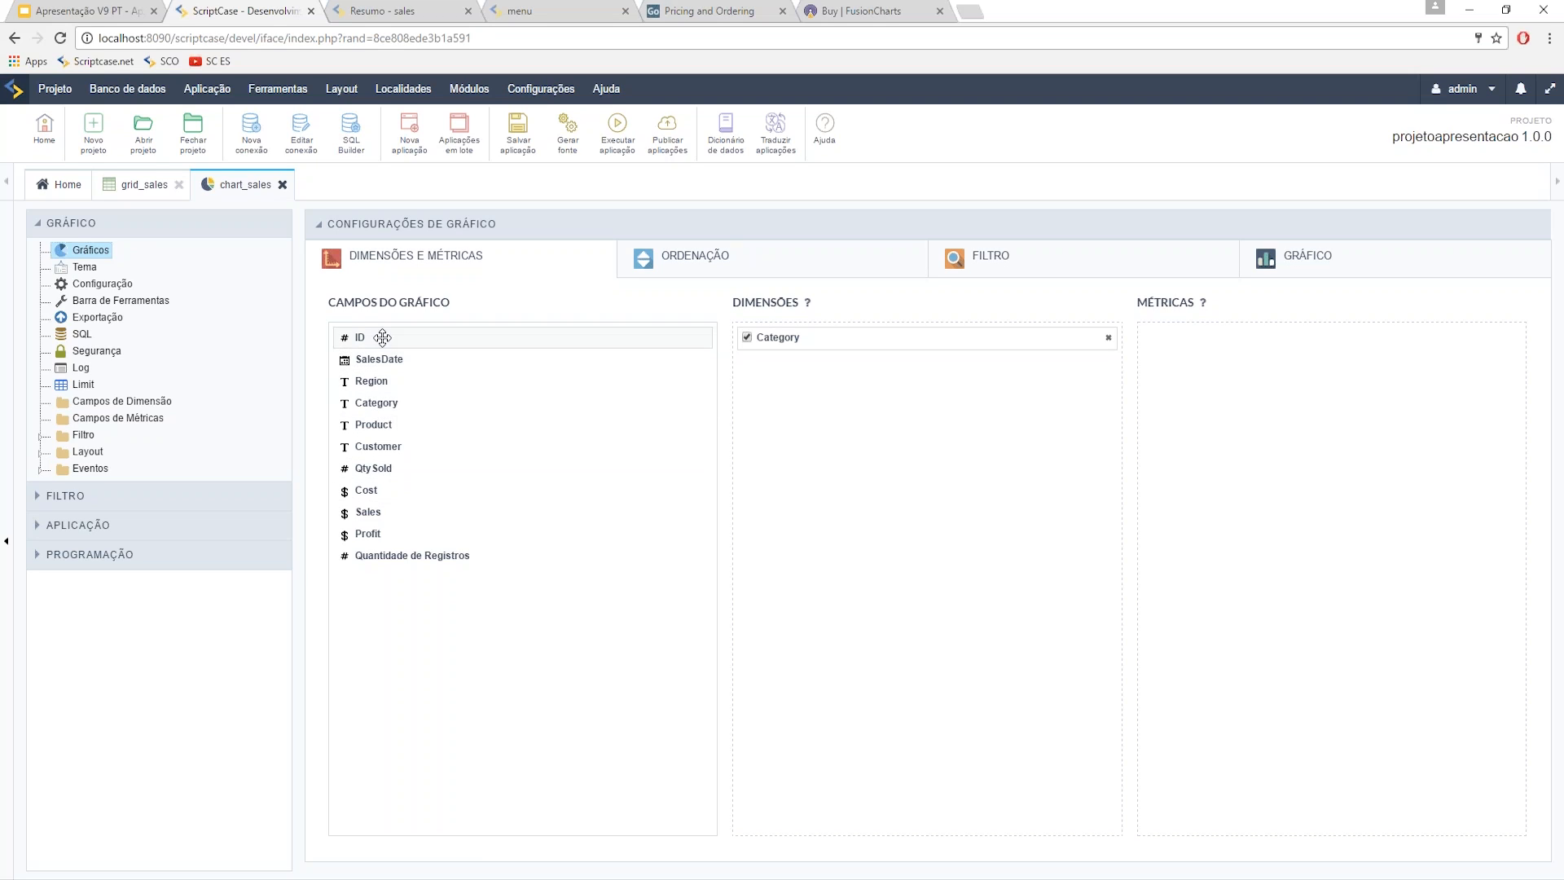
{"action": "left_click_drag", "start_coordinate": [380, 360], "coordinate": [925, 450]}
{"action": "left_click", "coordinate": [1081, 363]}
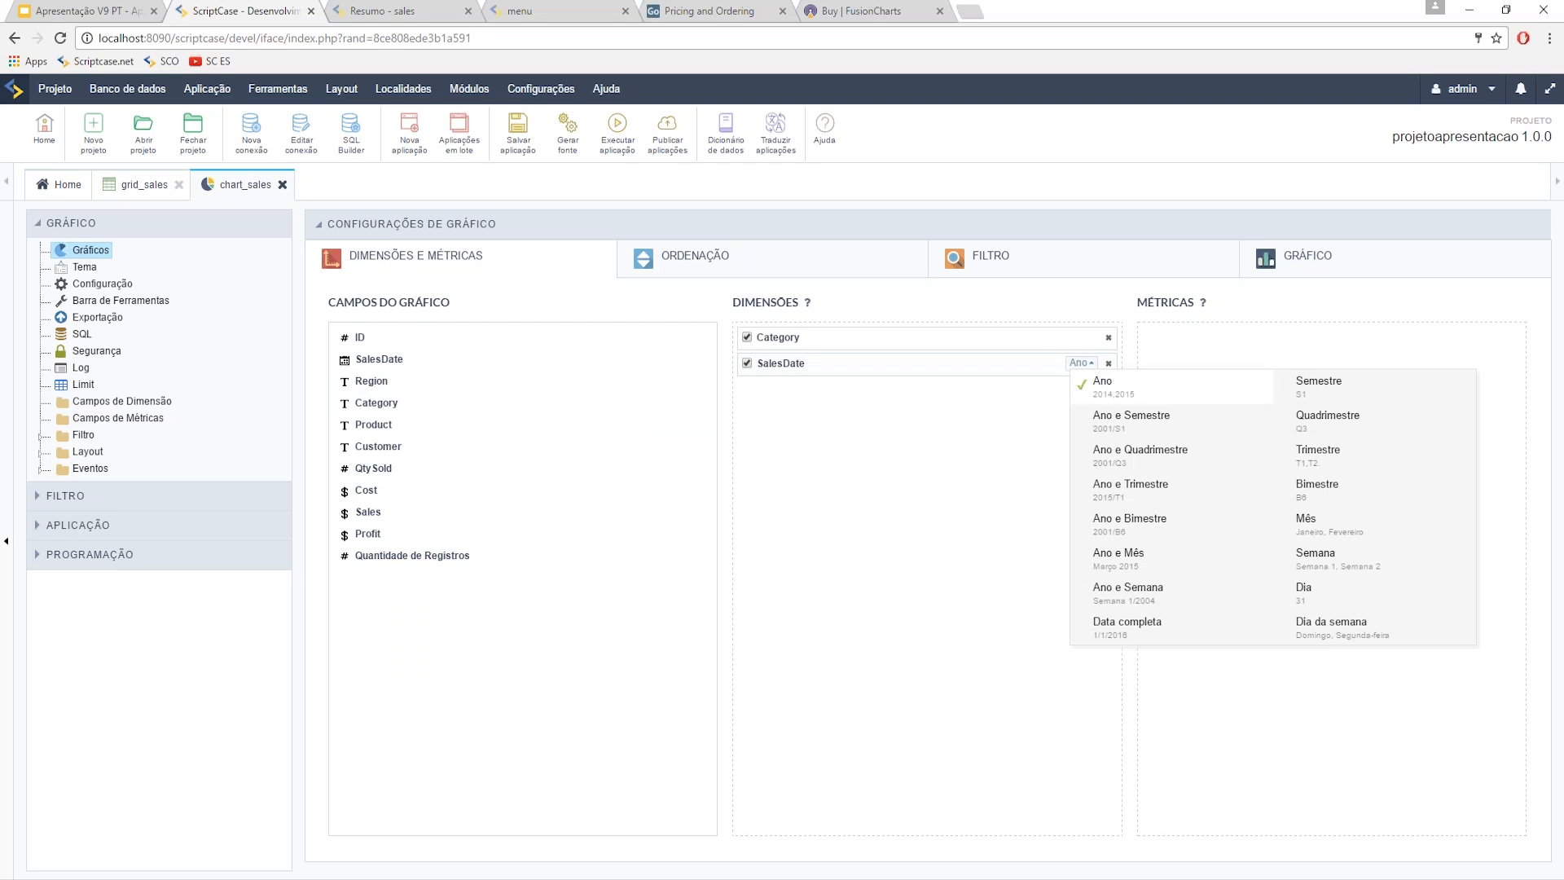
{"action": "left_click", "coordinate": [1095, 519]}
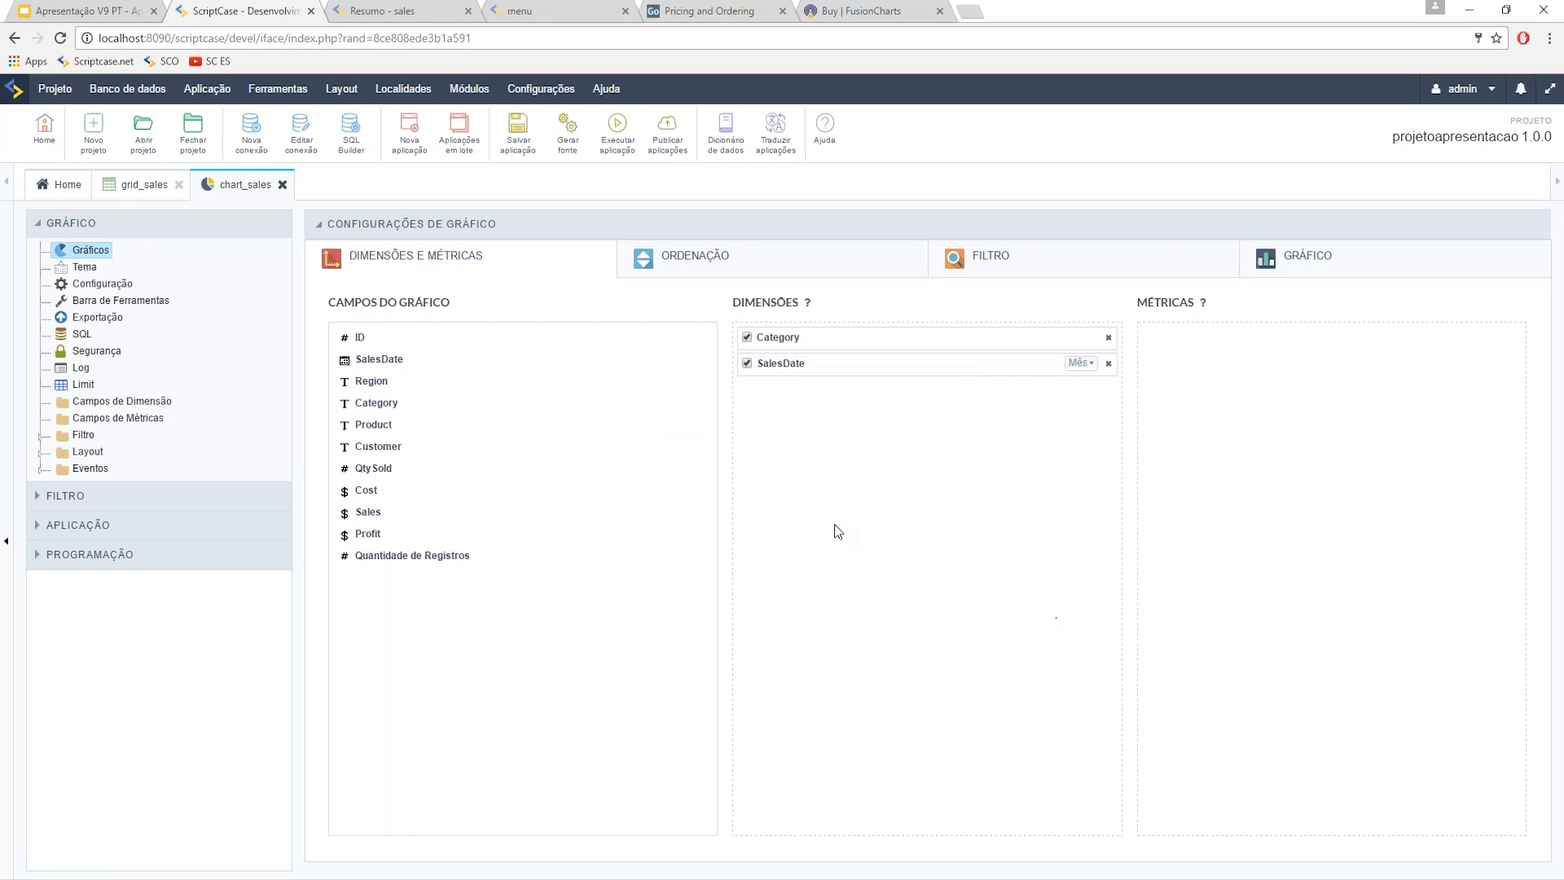
- Add Sales as Soma, Max and Min metrics, leaving only Soma active
{"action": "left_click_drag", "start_coordinate": [401, 510], "coordinate": [1197, 411]}
{"action": "left_click_drag", "start_coordinate": [503, 525], "coordinate": [1433, 358]}
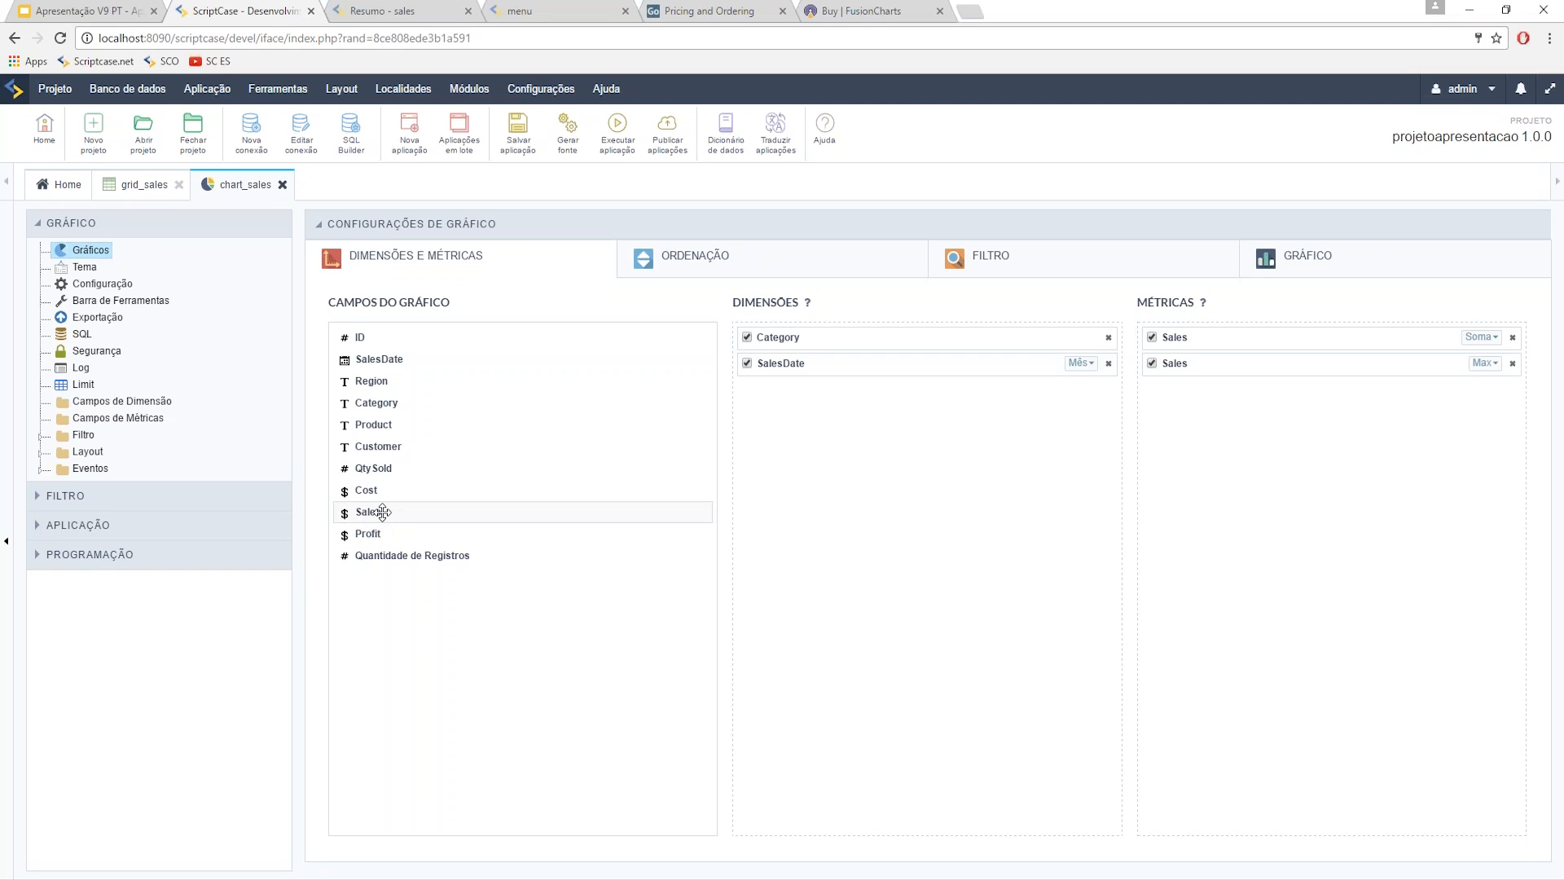
{"action": "left_click_drag", "start_coordinate": [382, 512], "coordinate": [1222, 404]}
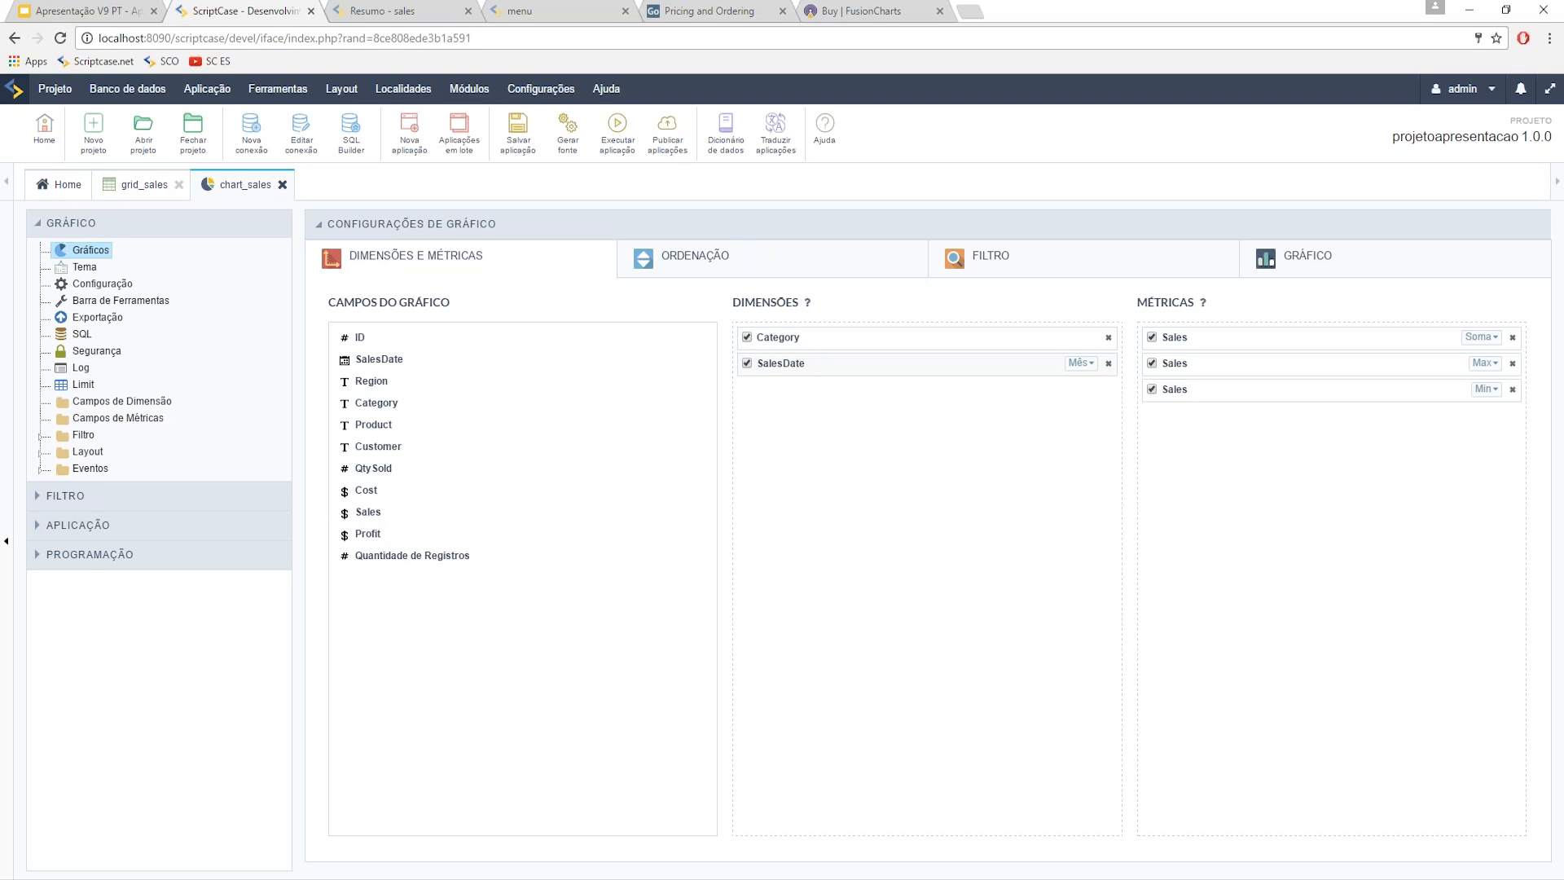
{"action": "left_click", "coordinate": [1152, 363]}
{"action": "left_click", "coordinate": [1152, 389]}
{"action": "left_click", "coordinate": [1297, 266]}
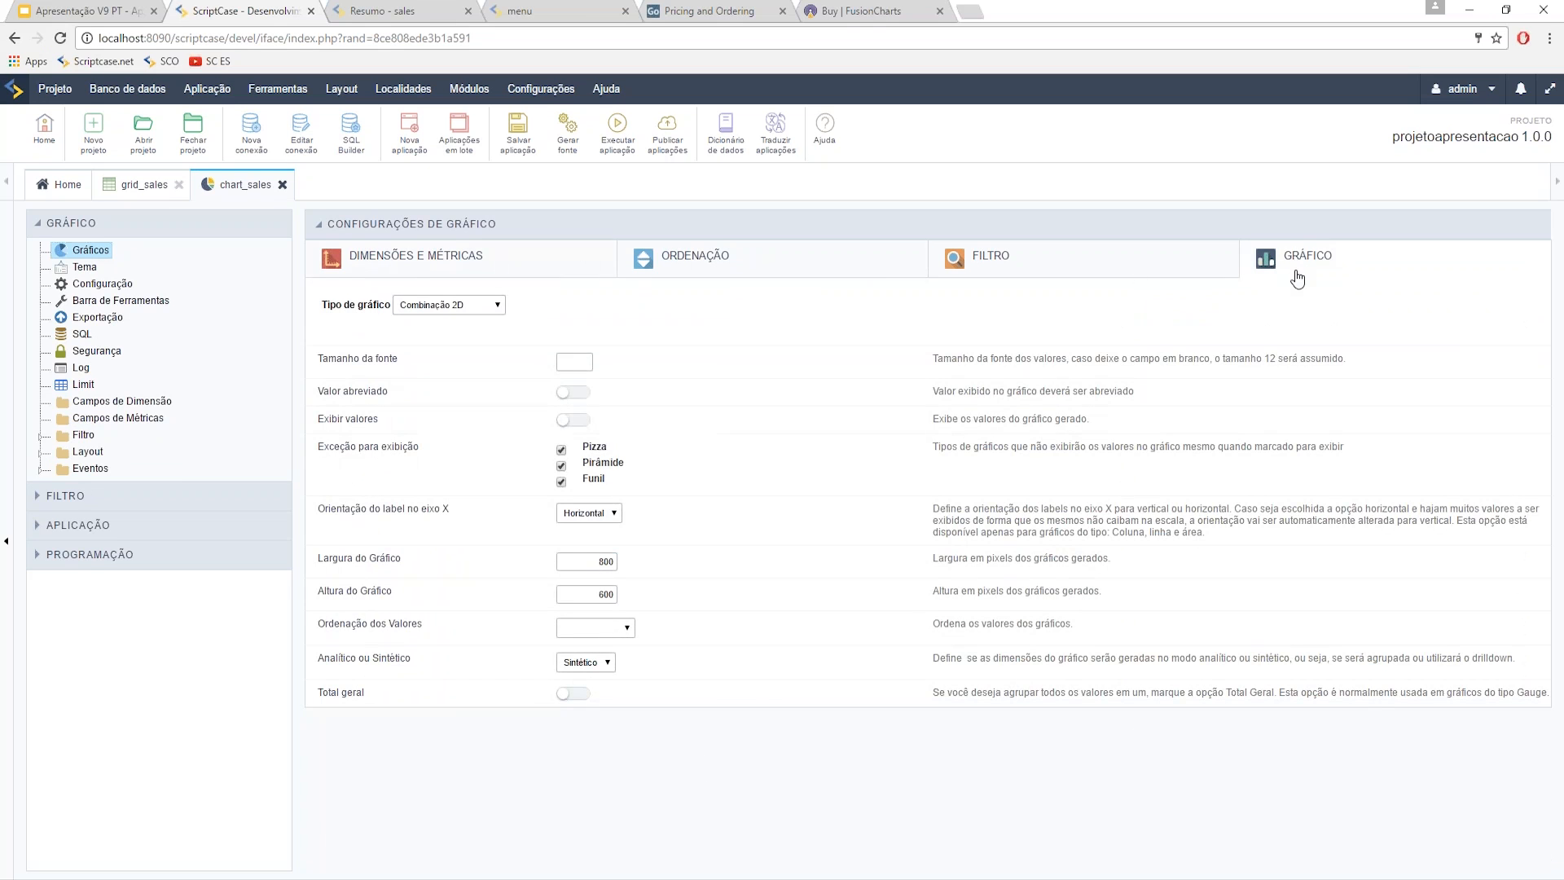
- Browse the chart type list and analytic/synthetic options without changing them
{"action": "left_click", "coordinate": [492, 309]}
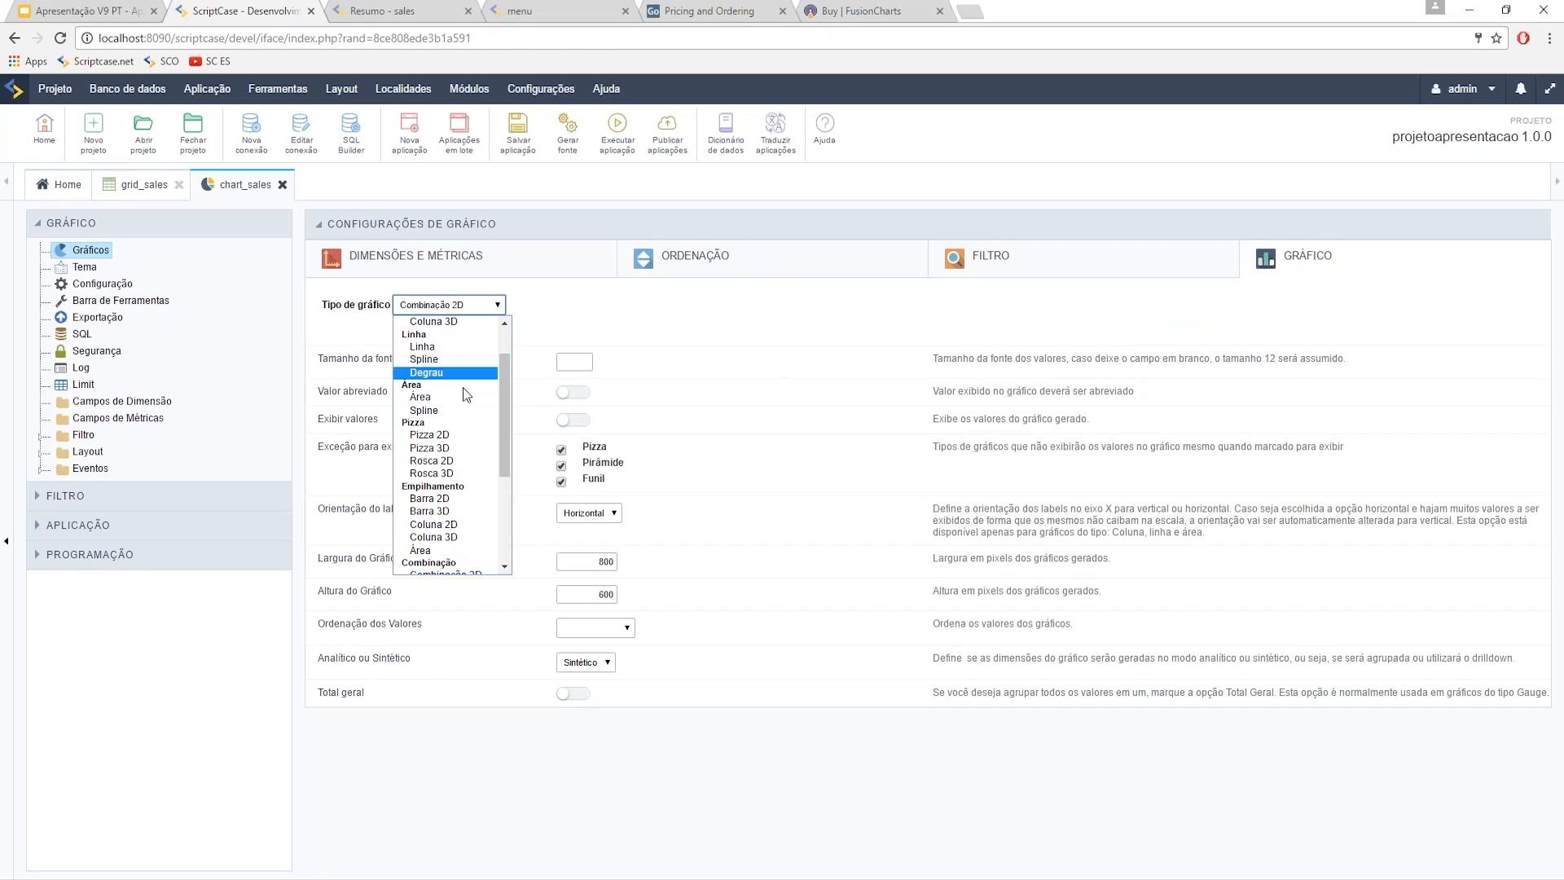
{"action": "scroll", "coordinate": [472, 464], "scroll_direction": "down", "scroll_amount": 2}
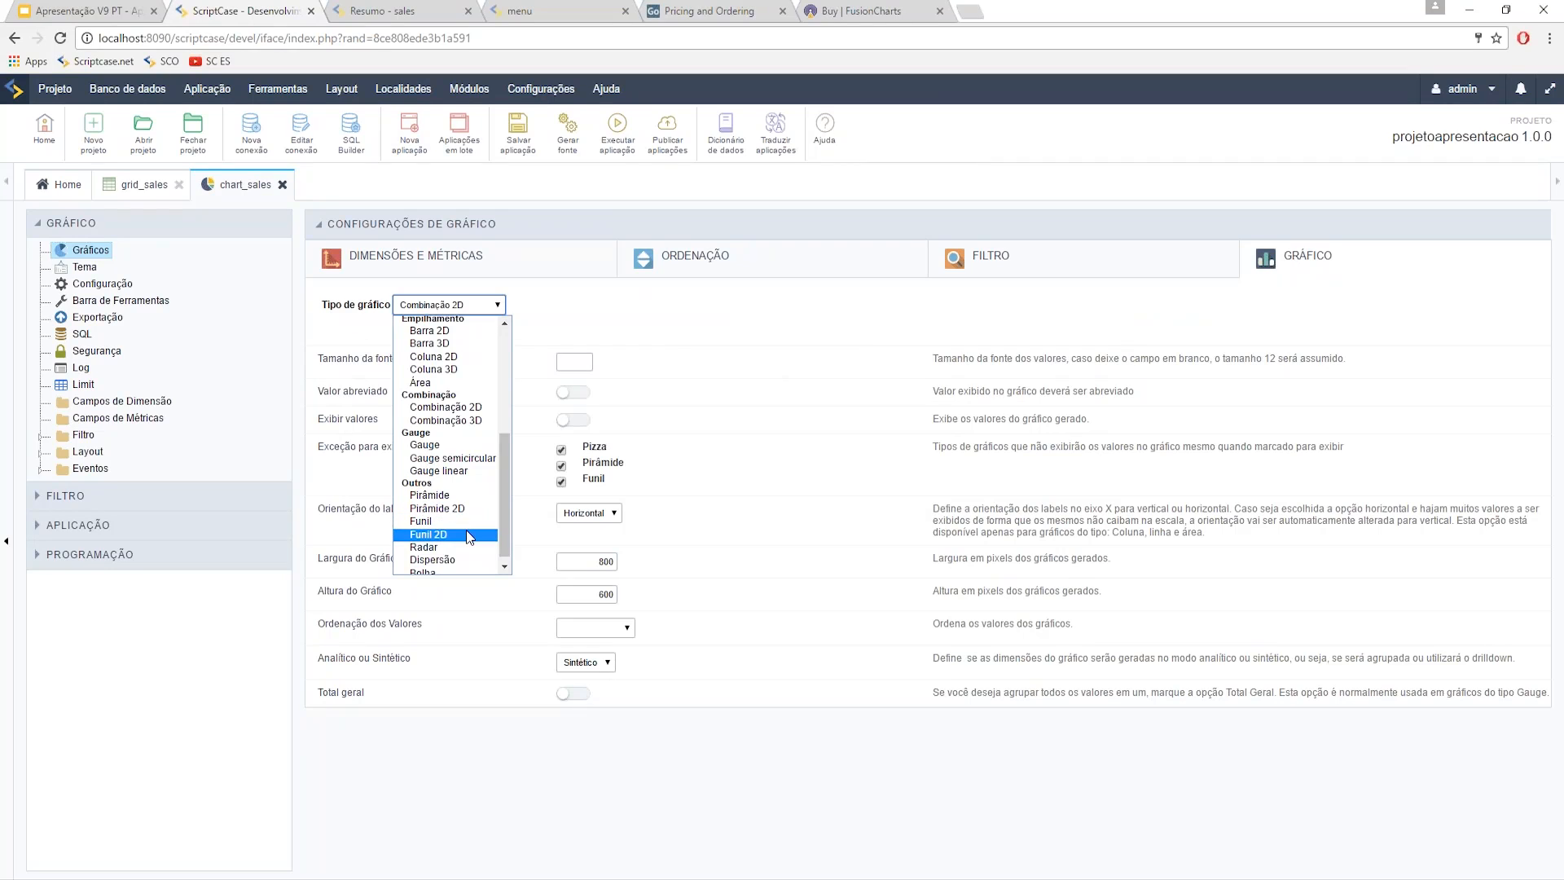
{"action": "scroll", "coordinate": [461, 547], "scroll_direction": "down", "scroll_amount": 1}
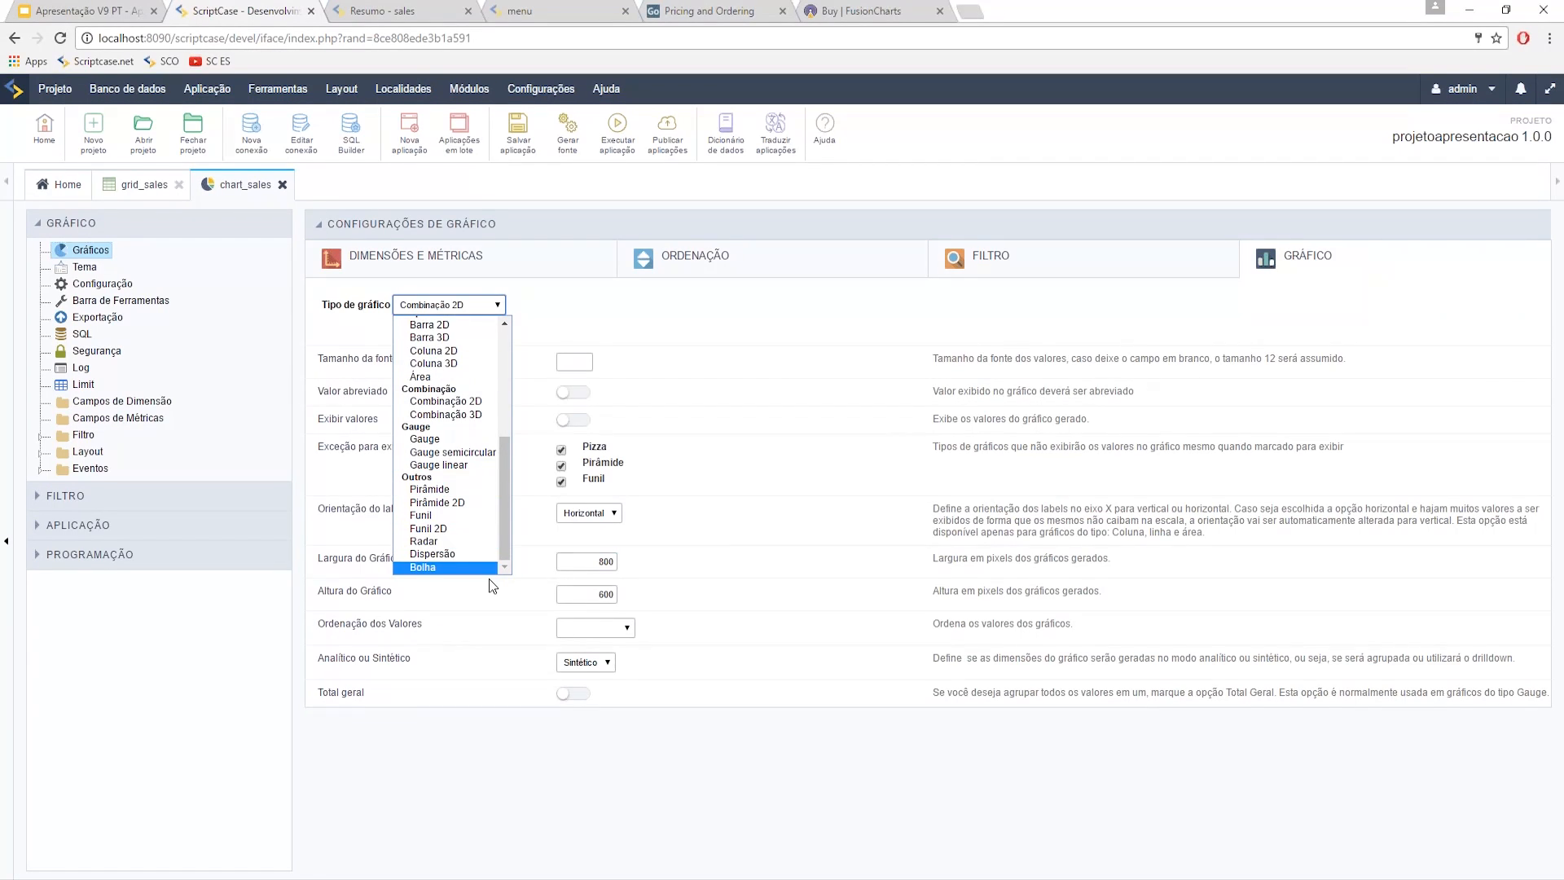
{"action": "left_click", "coordinate": [772, 519]}
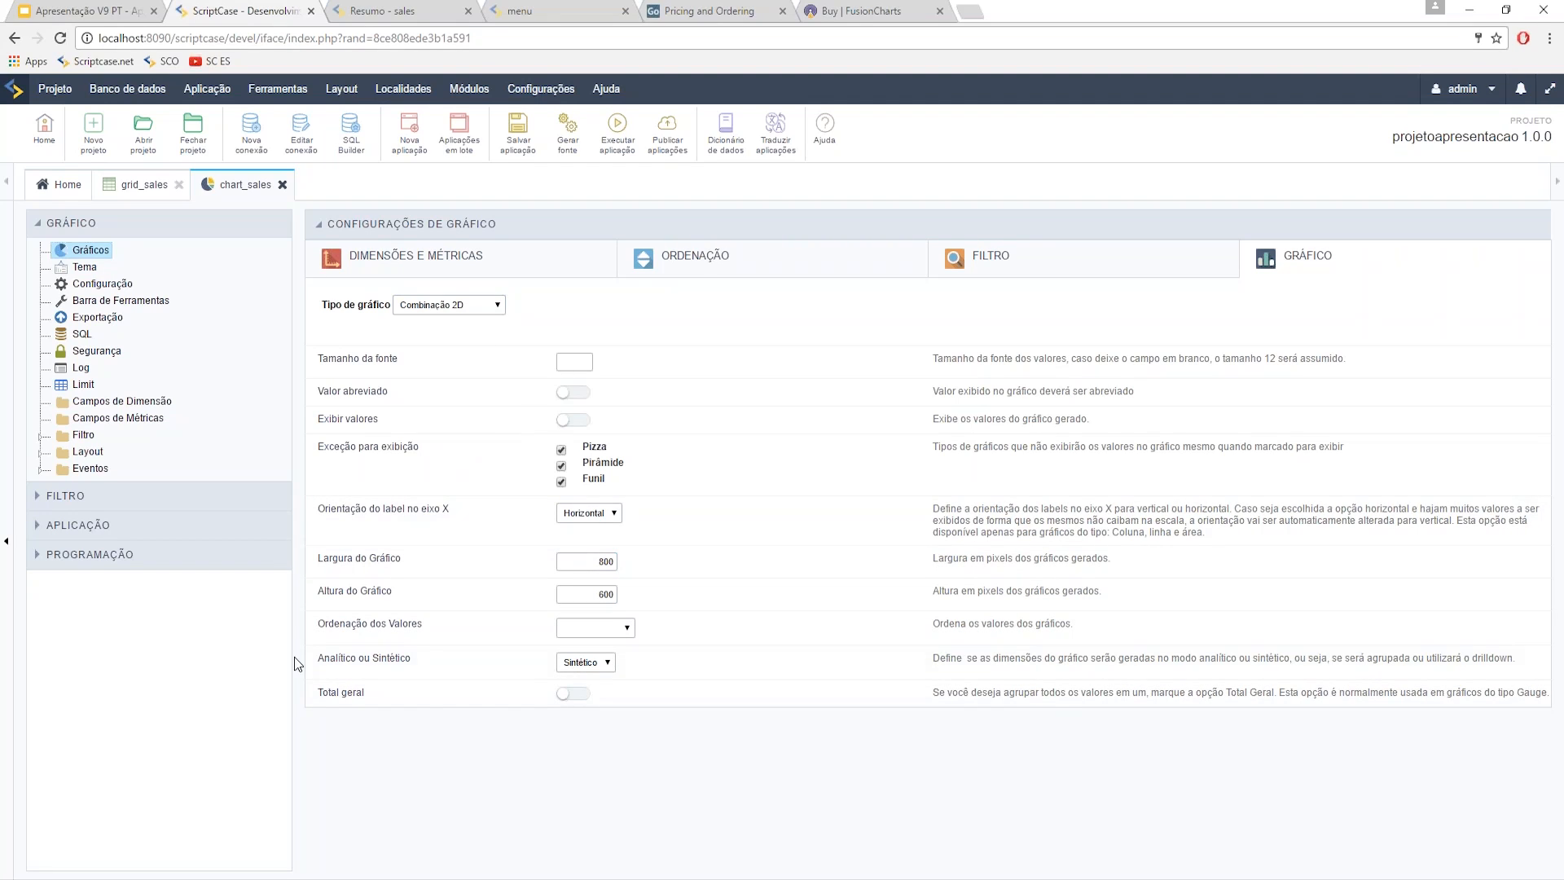
{"action": "left_click_drag", "start_coordinate": [316, 662], "coordinate": [407, 662]}
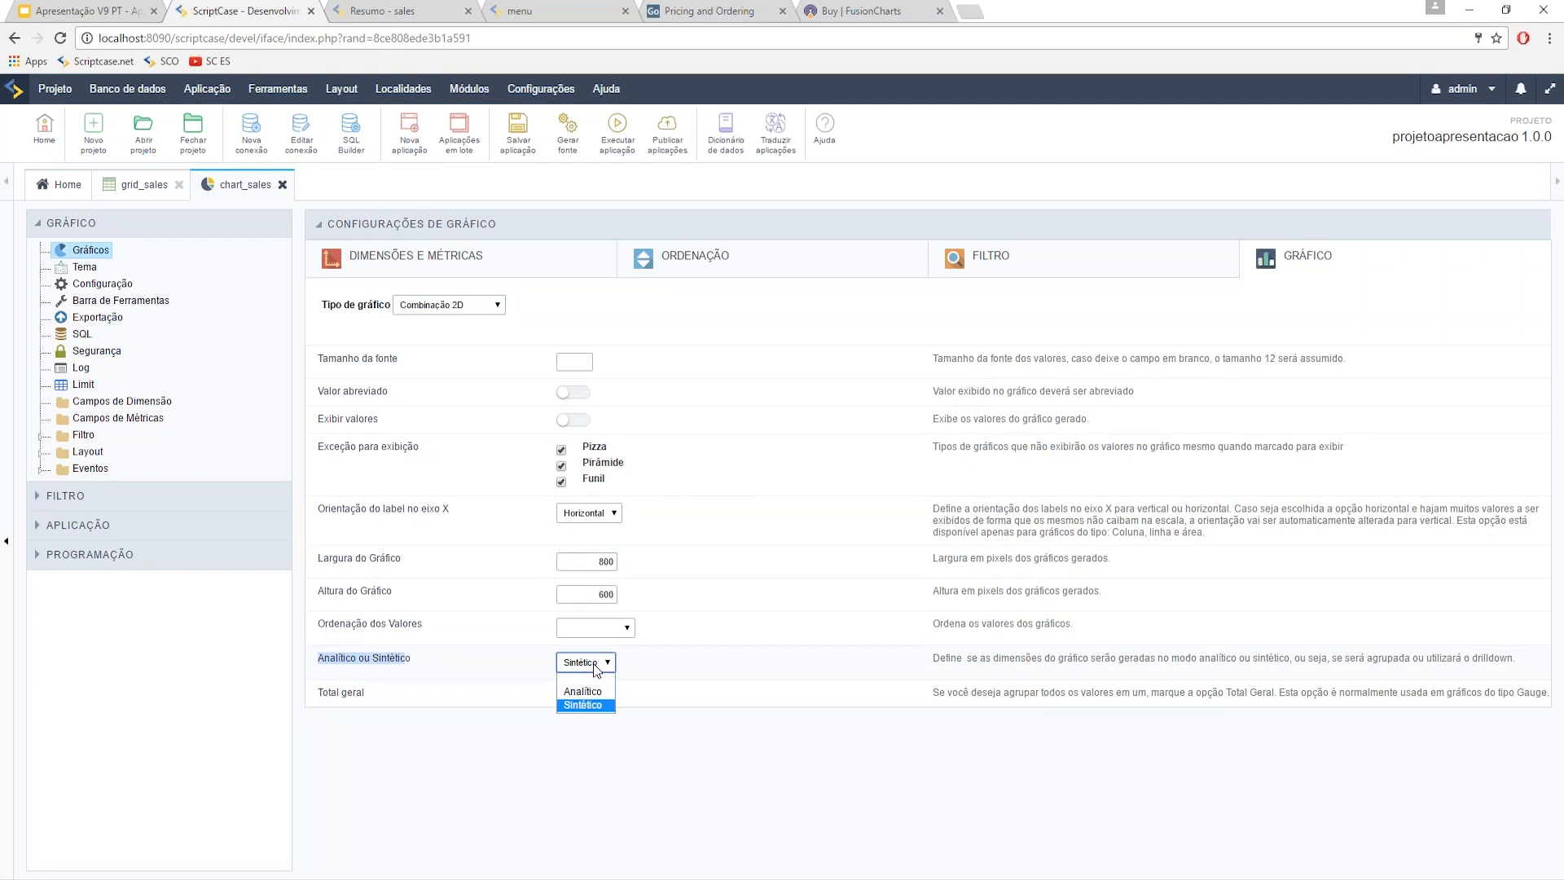
{"action": "left_click", "coordinate": [708, 684]}
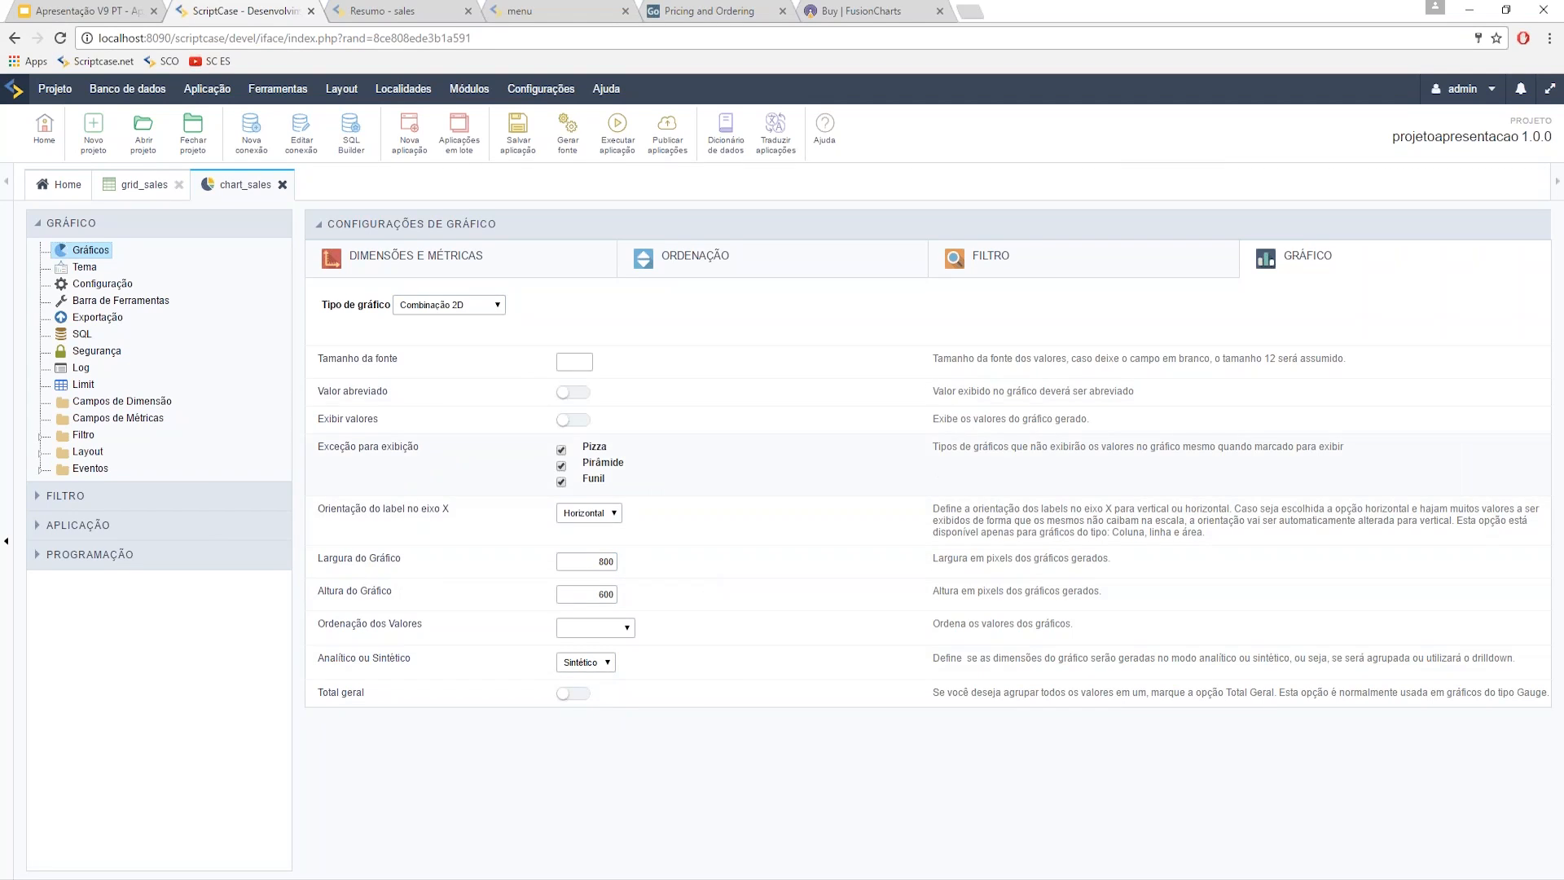
- Set the chart type to Coluna 2D and run chart_sales to preview the column chart
{"action": "left_click", "coordinate": [452, 305]}
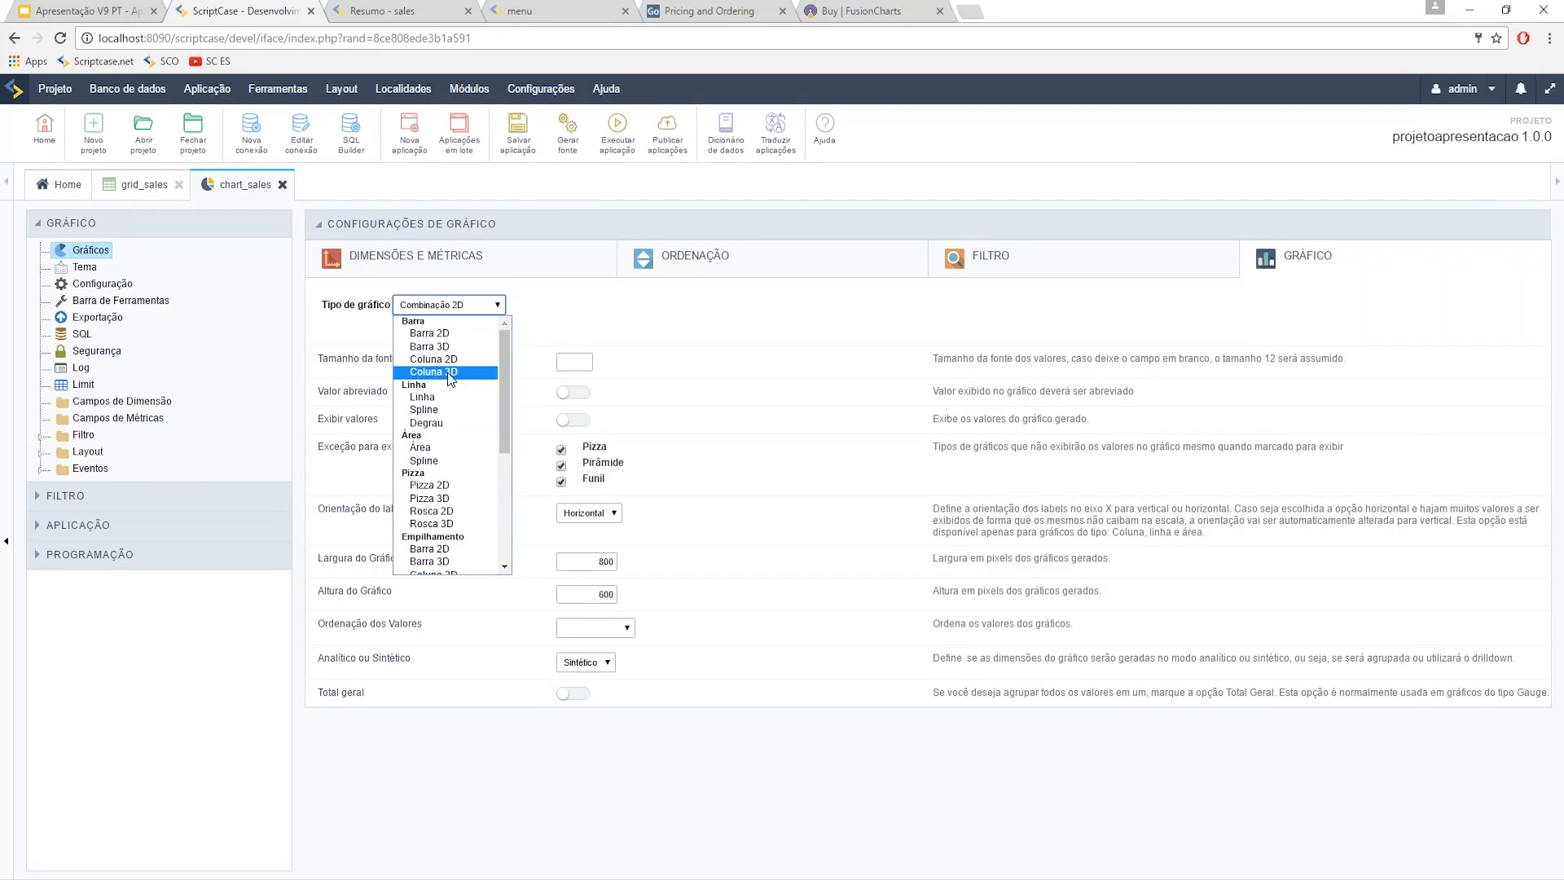
{"action": "left_click", "coordinate": [444, 359]}
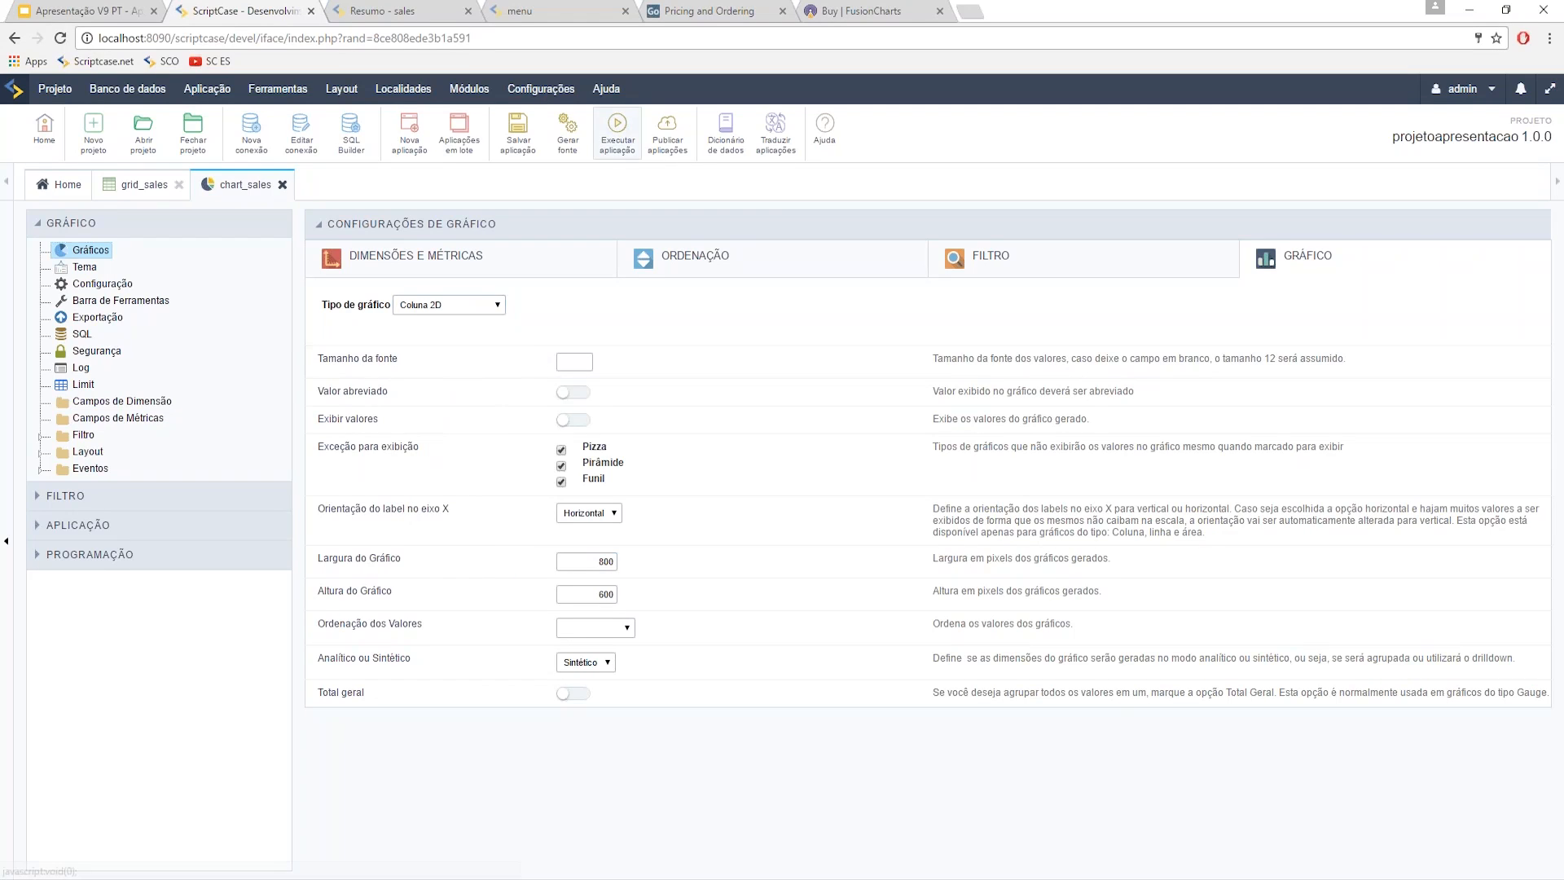
{"action": "left_click", "coordinate": [617, 130]}
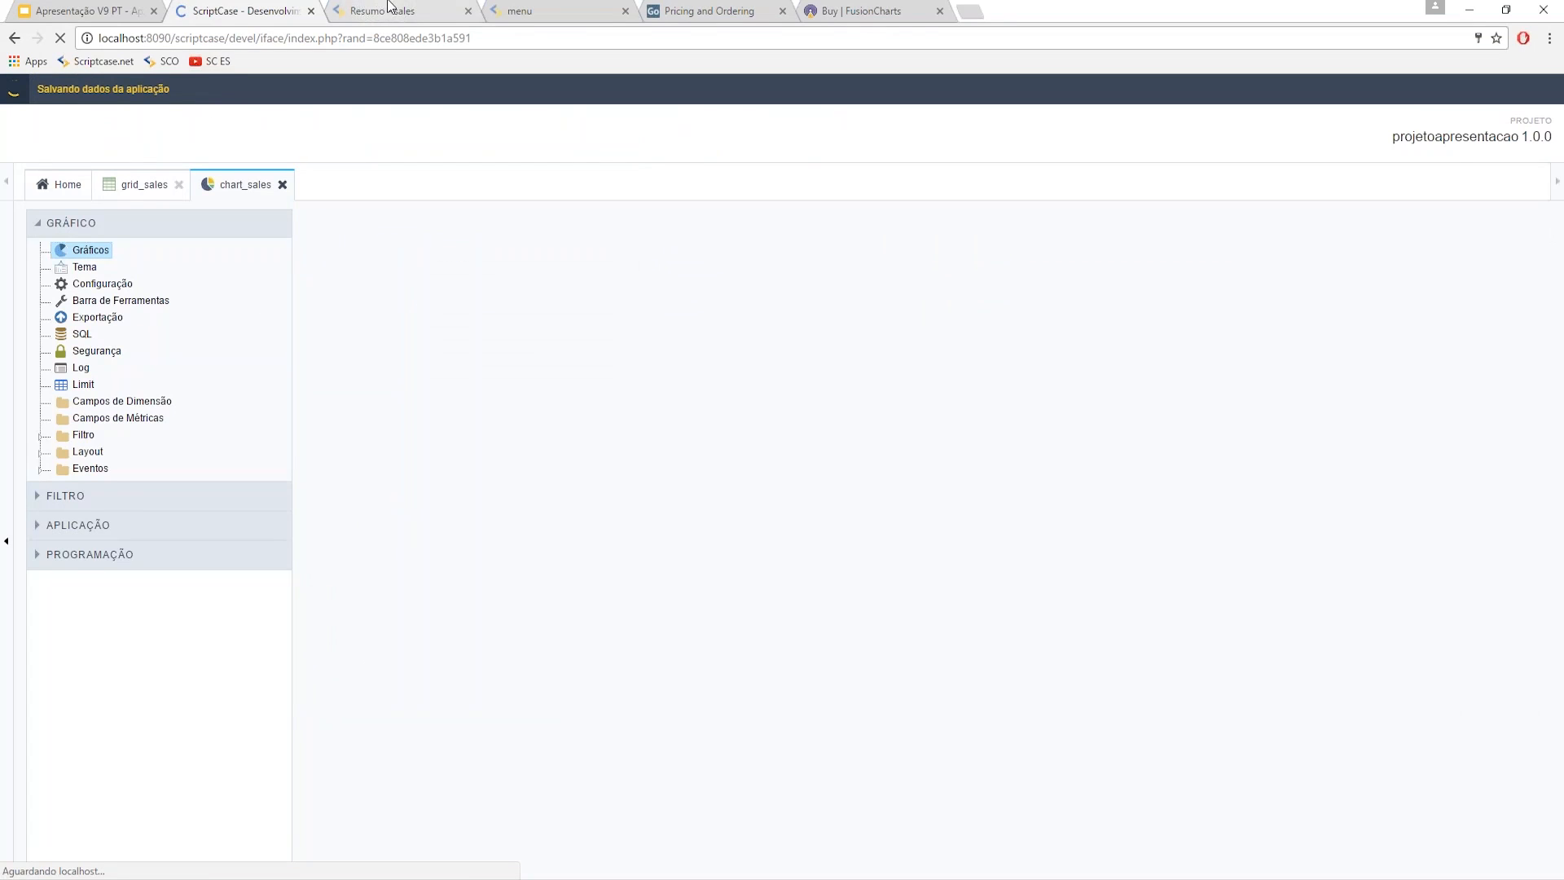
{"action": "left_click", "coordinate": [390, 8]}
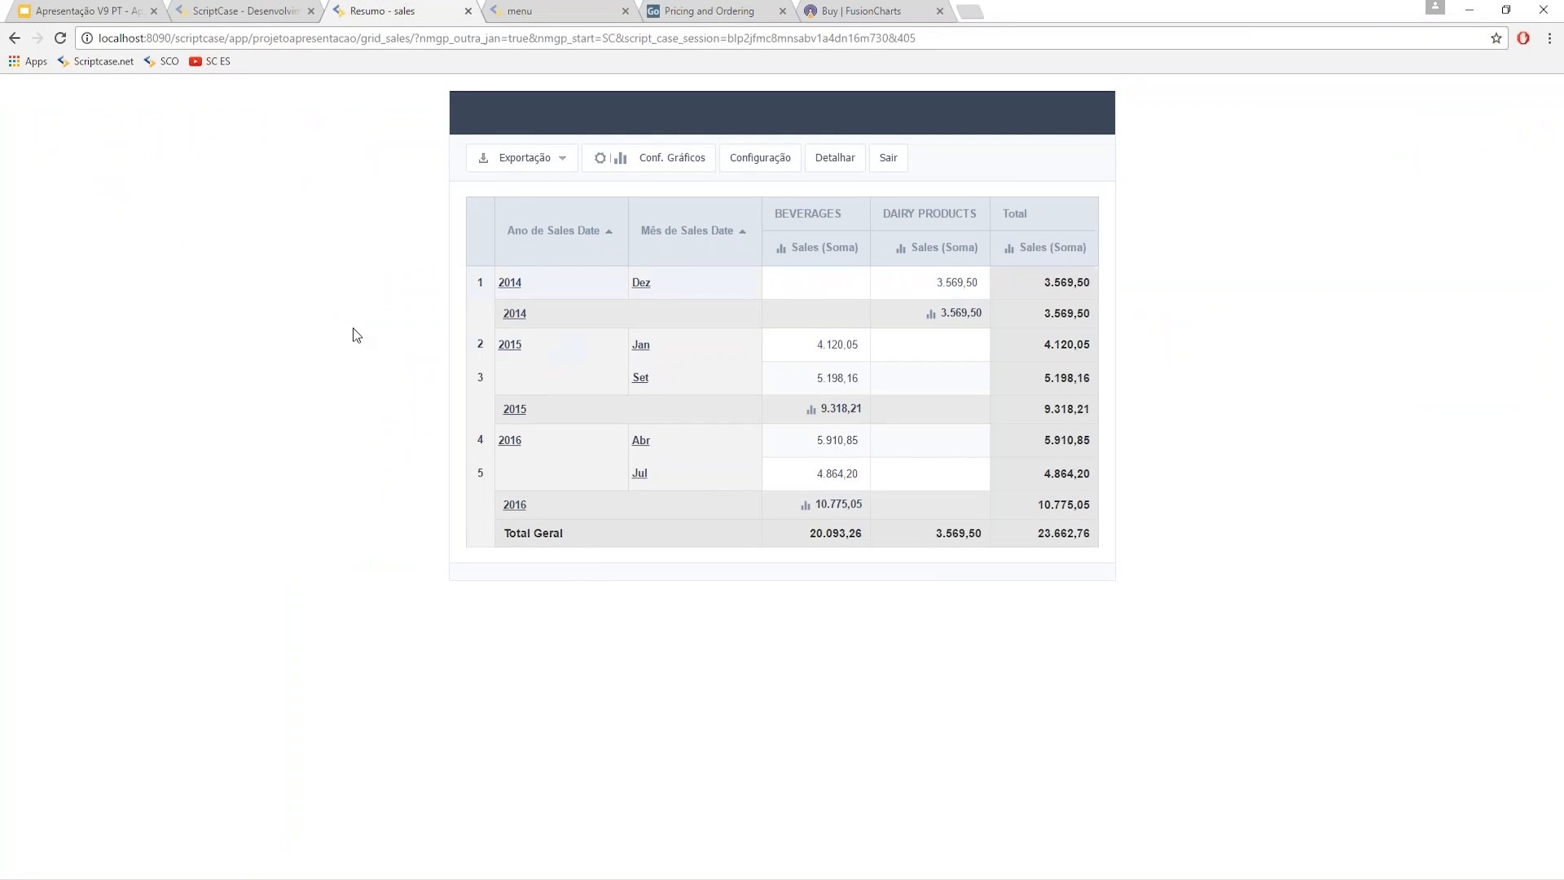
{"action": "left_click", "coordinate": [233, 7]}
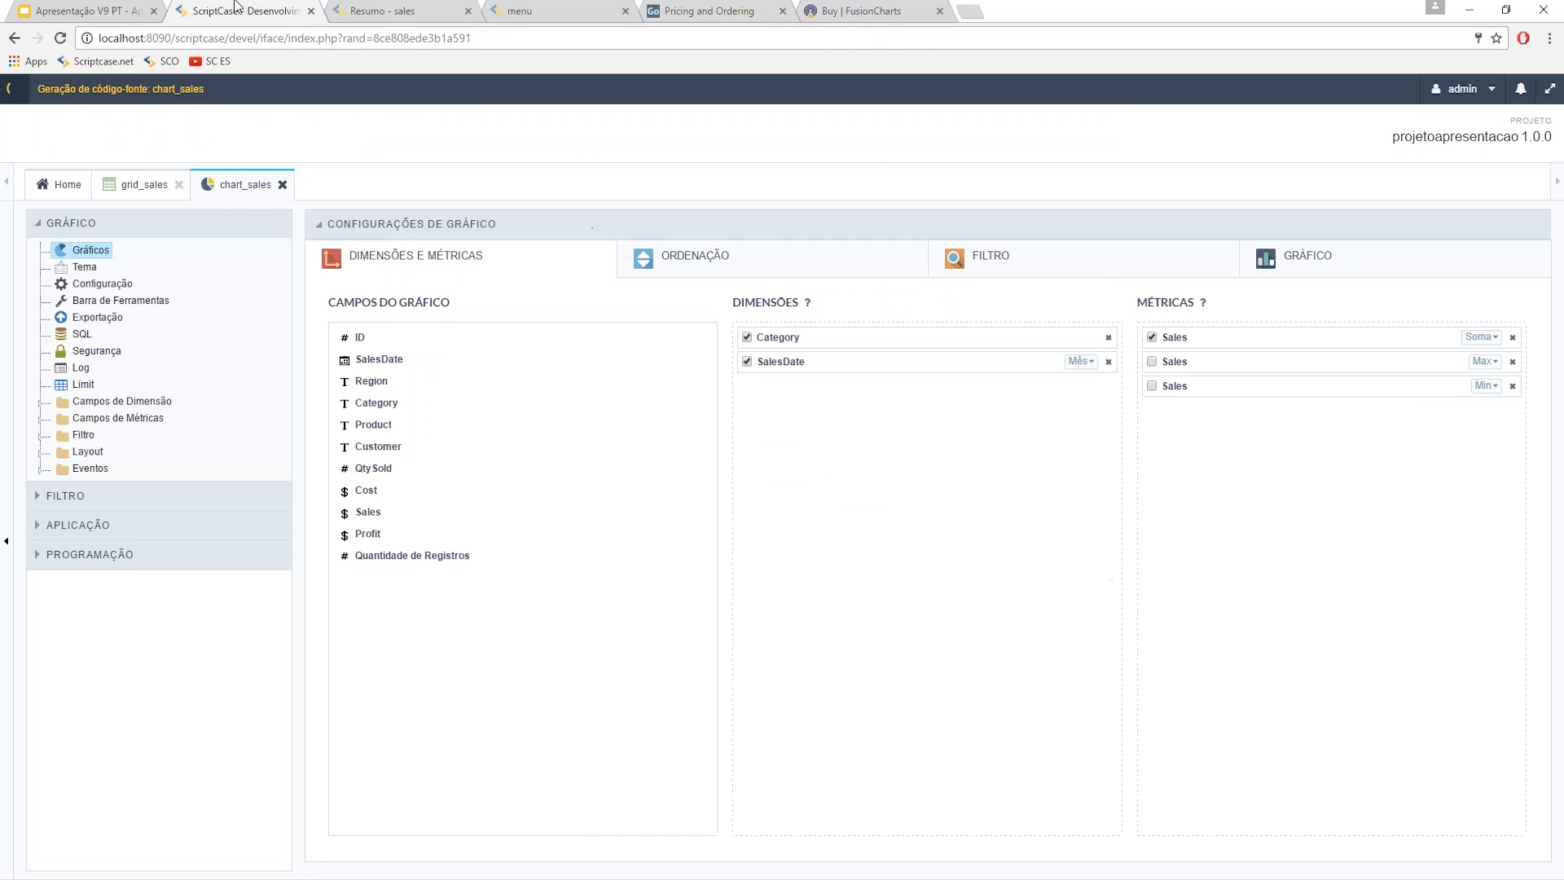
{"action": "left_click", "coordinate": [362, 7]}
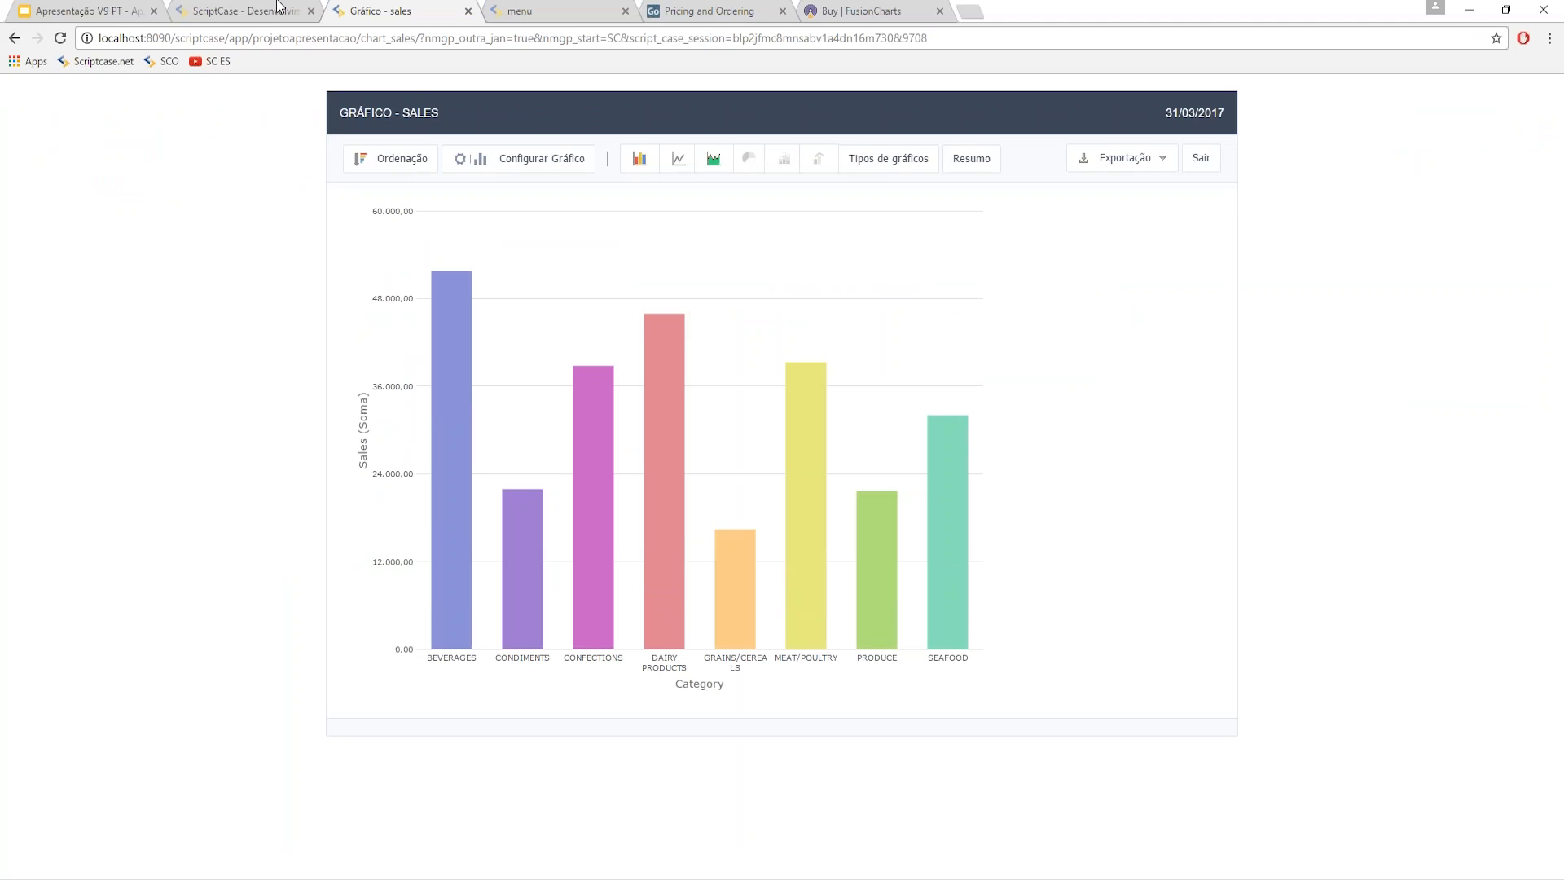
{"action": "left_click", "coordinate": [241, 12]}
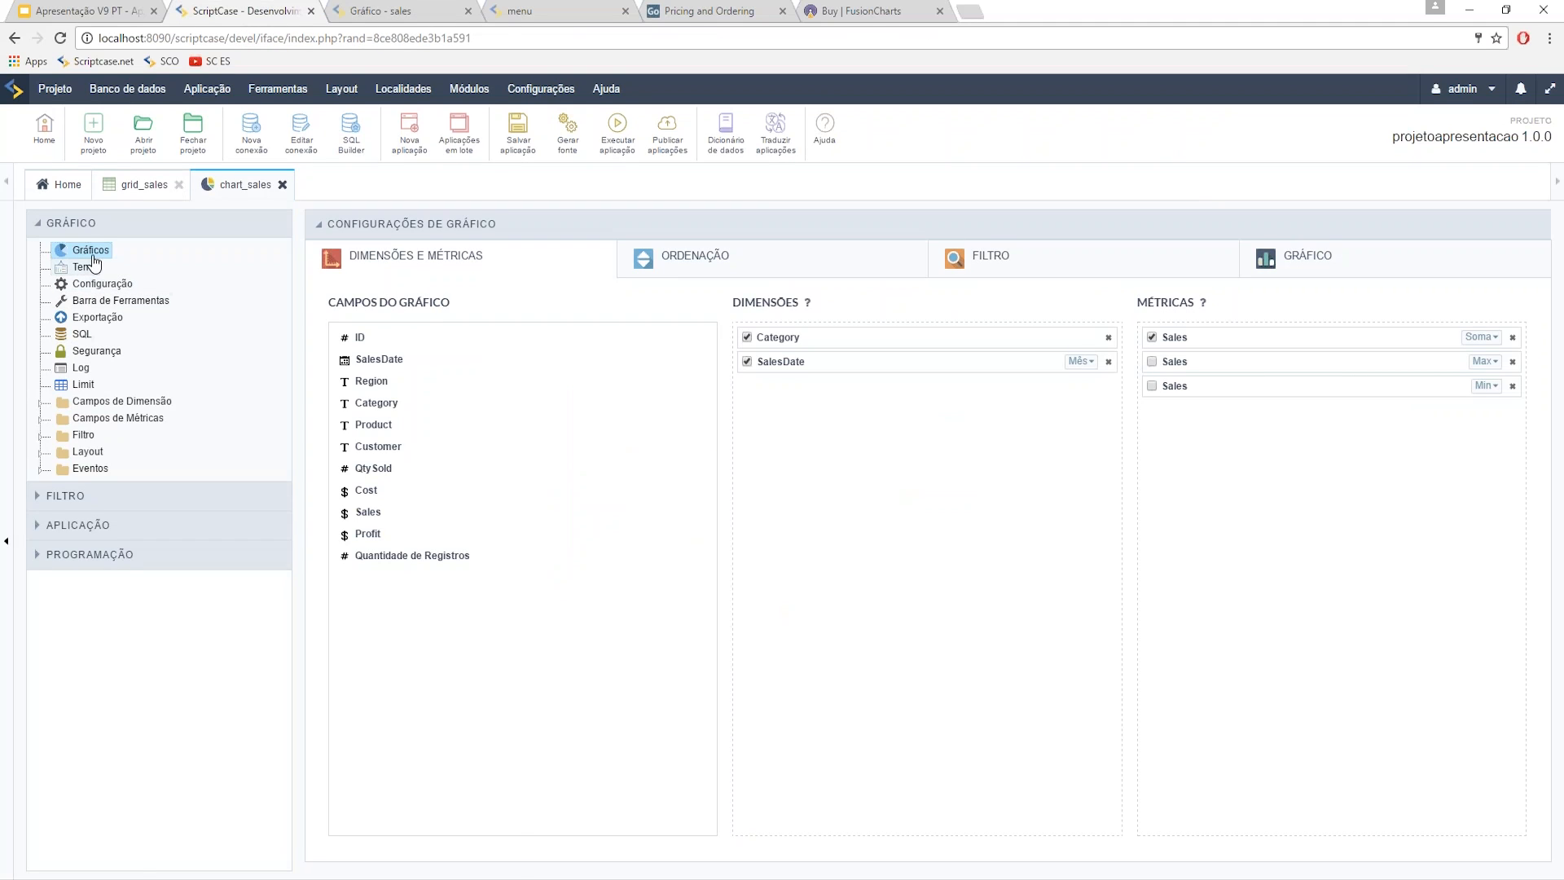
- Offer Dispersão as a chart type, turn on Desktop responsivo, and run the full-width chart
{"action": "left_click", "coordinate": [104, 290]}
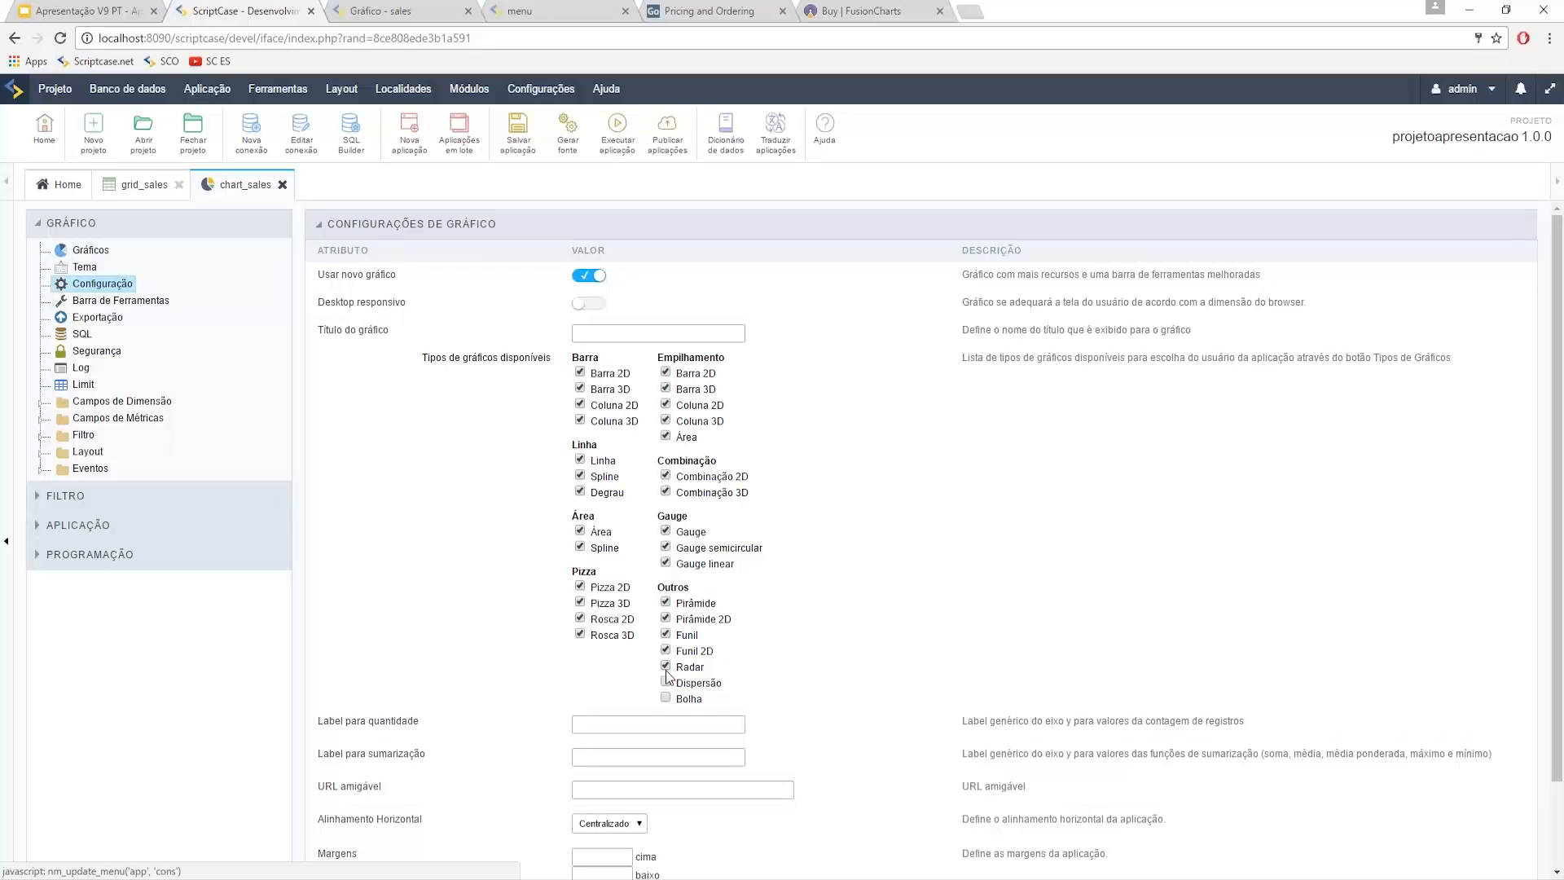
{"action": "left_click", "coordinate": [666, 682]}
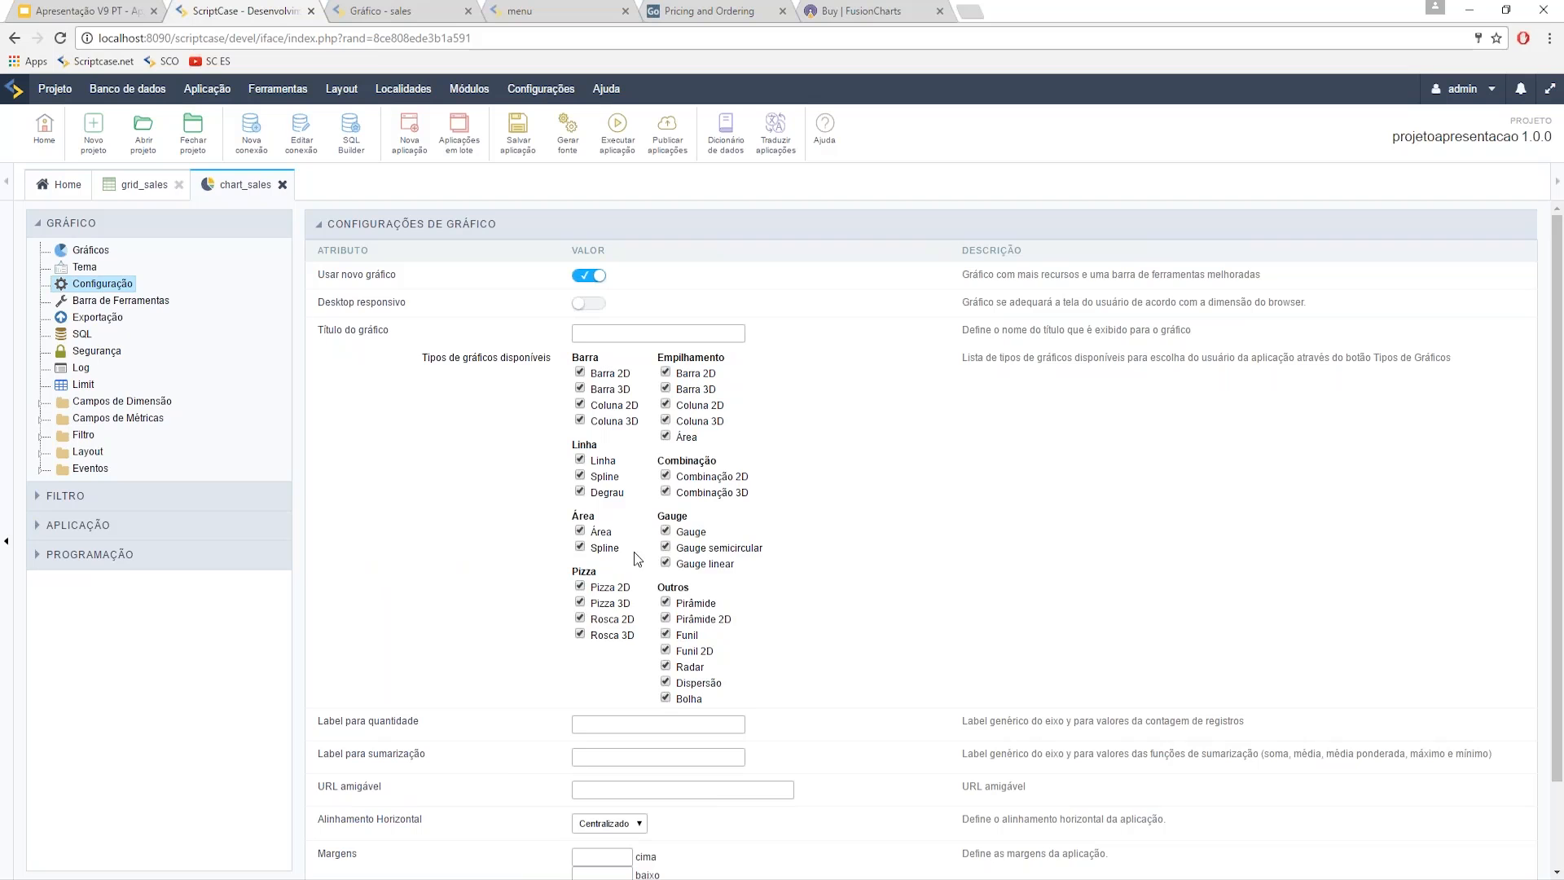
{"action": "left_click", "coordinate": [591, 302]}
{"action": "left_click", "coordinate": [618, 130]}
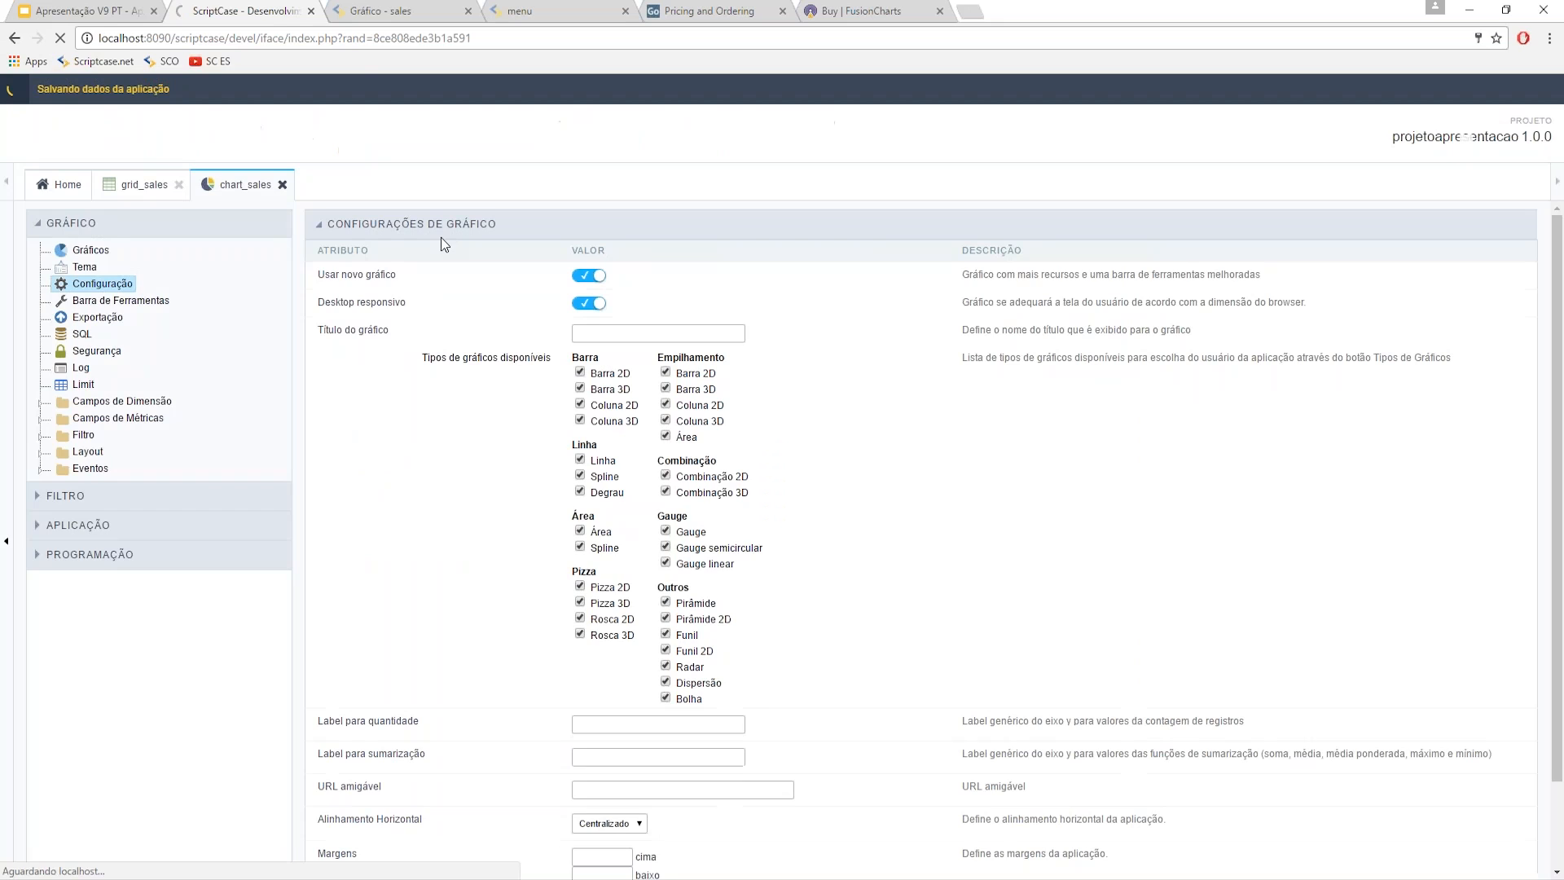
{"action": "left_click", "coordinate": [382, 10]}
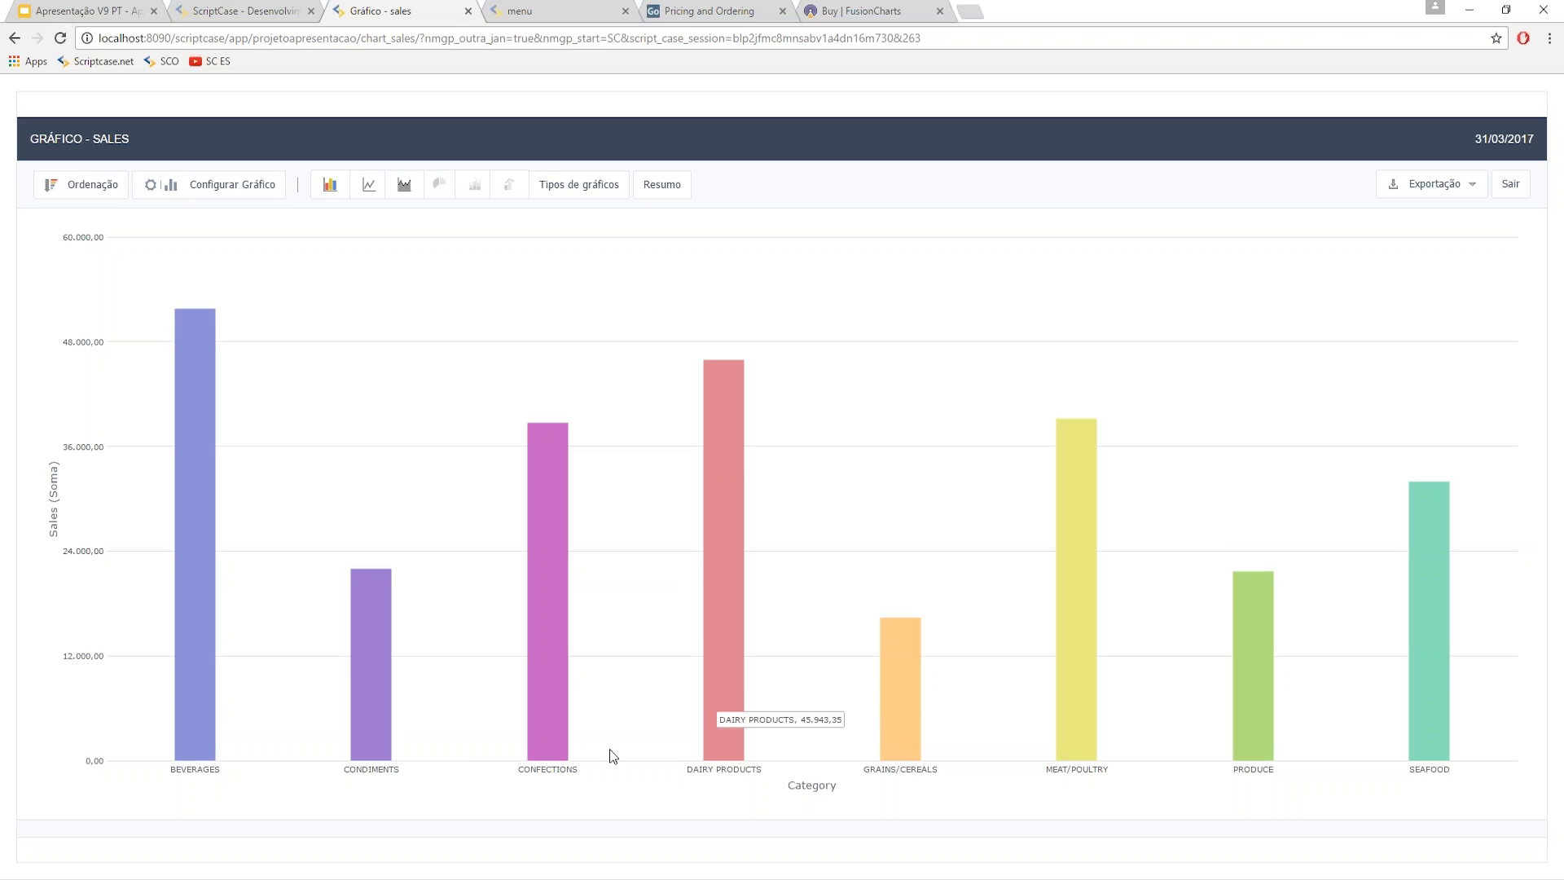
- Test drilling into CONFECTIONS, then switch to months shown as grouped columns per category
{"action": "left_click", "coordinate": [541, 699]}
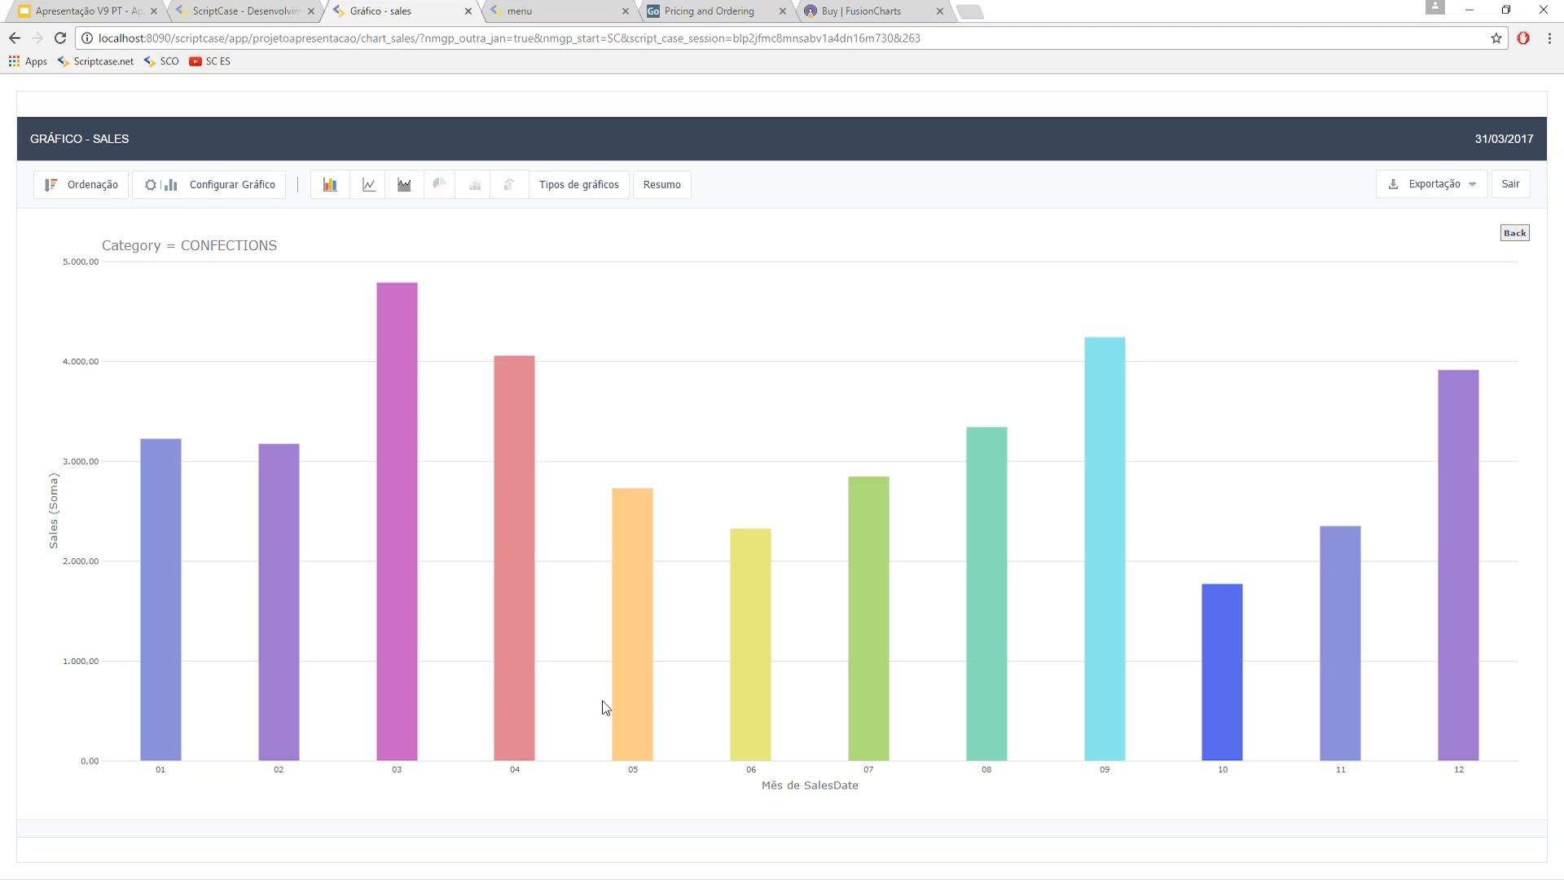
{"action": "left_click", "coordinate": [1517, 233]}
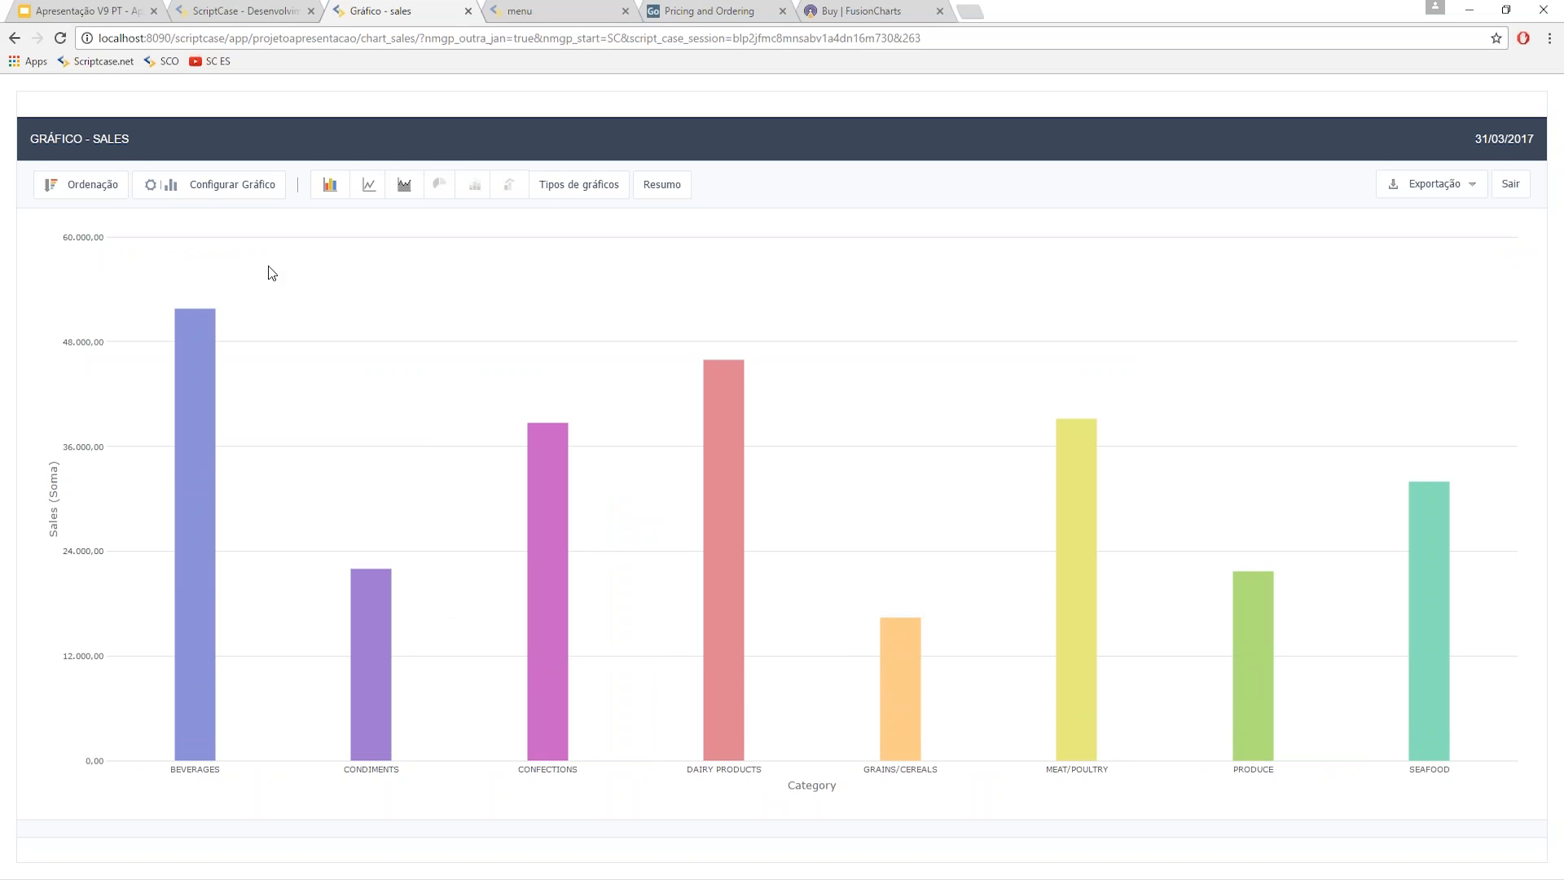
{"action": "left_click", "coordinate": [234, 191]}
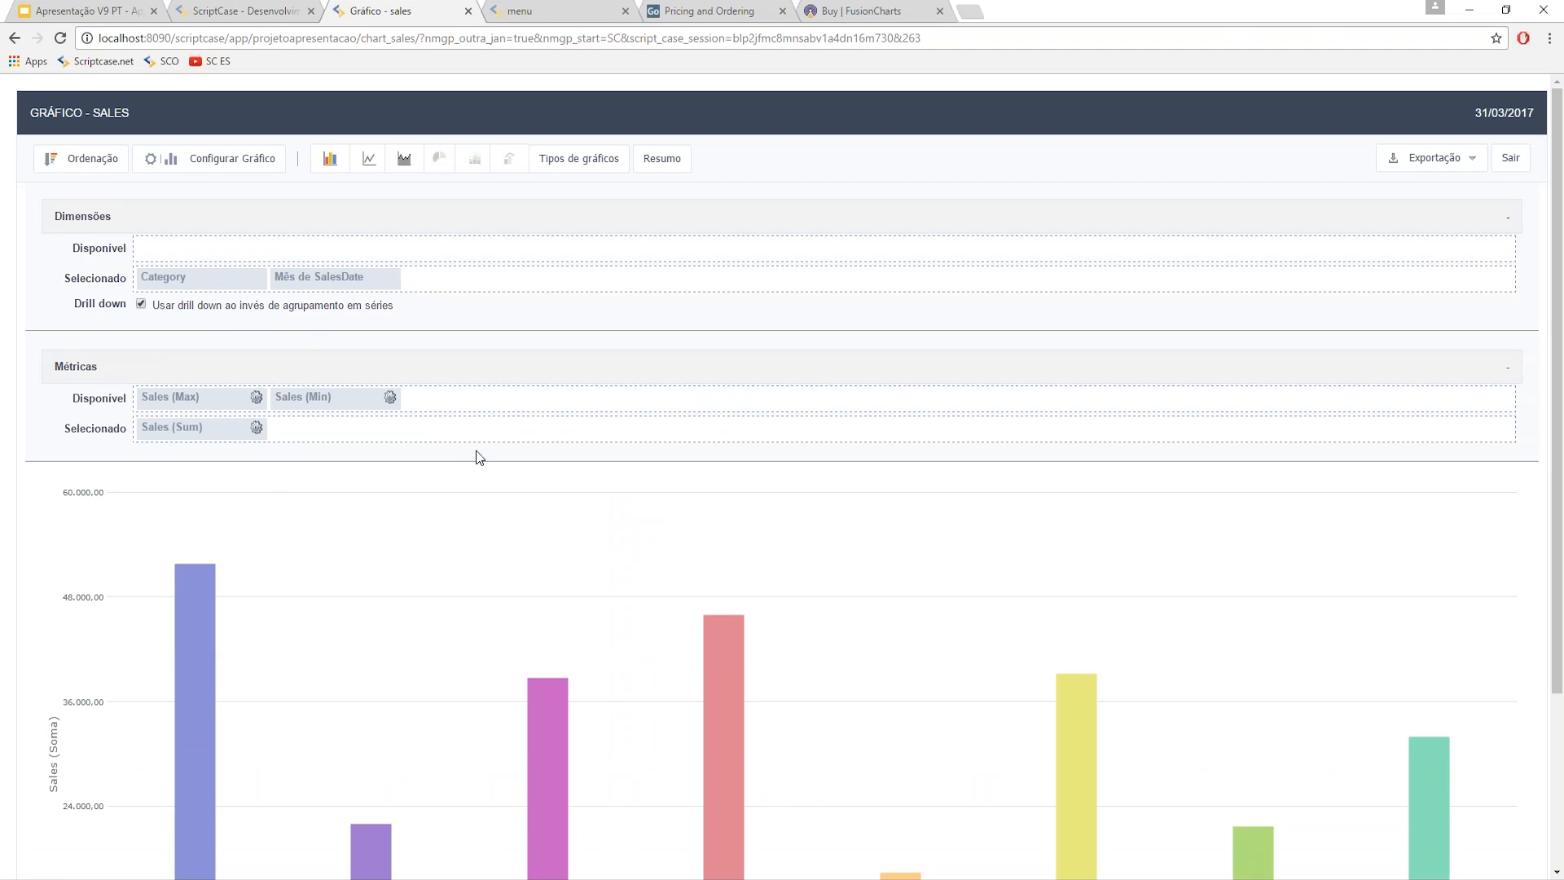
{"action": "left_click", "coordinate": [140, 305]}
{"action": "scroll", "coordinate": [570, 518], "scroll_direction": "down", "scroll_amount": 1}
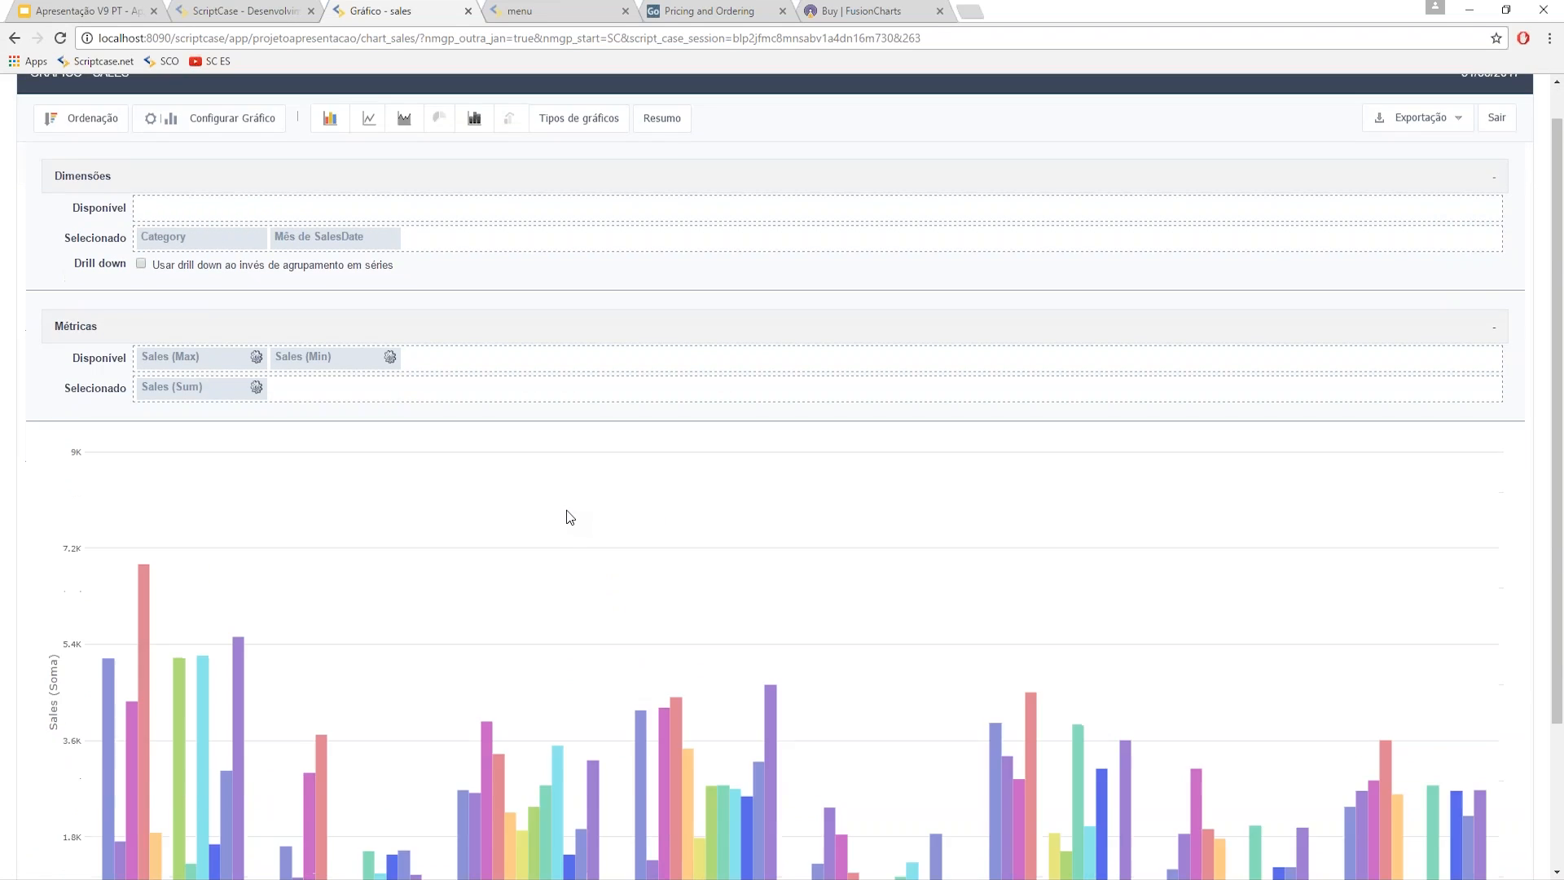
{"action": "scroll", "coordinate": [569, 518], "scroll_direction": "down", "scroll_amount": 2}
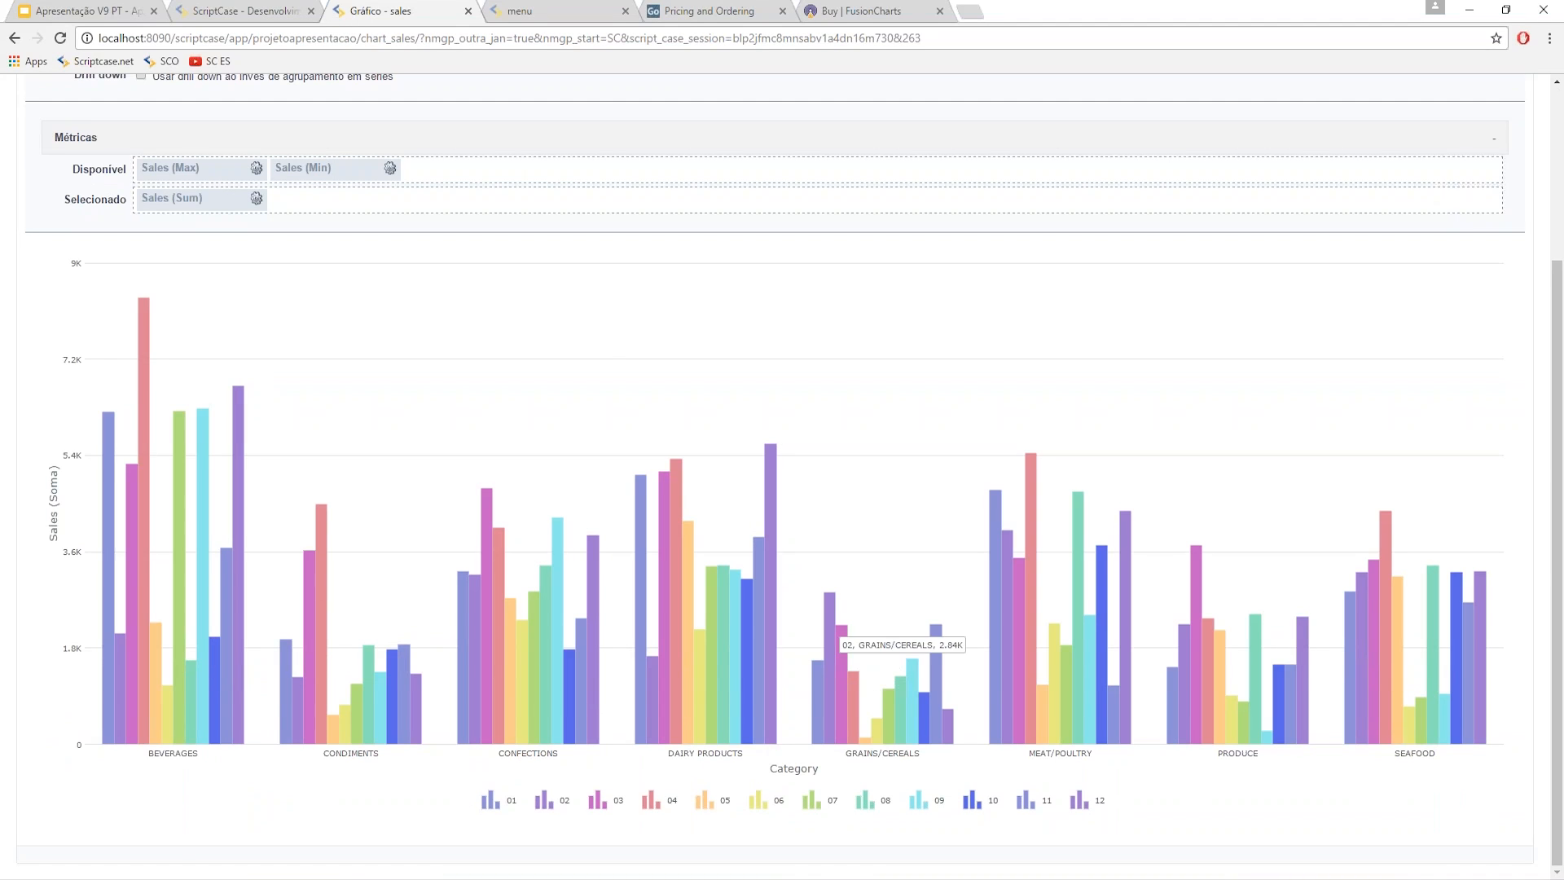
{"action": "scroll", "coordinate": [490, 613], "scroll_direction": "up", "scroll_amount": 2}
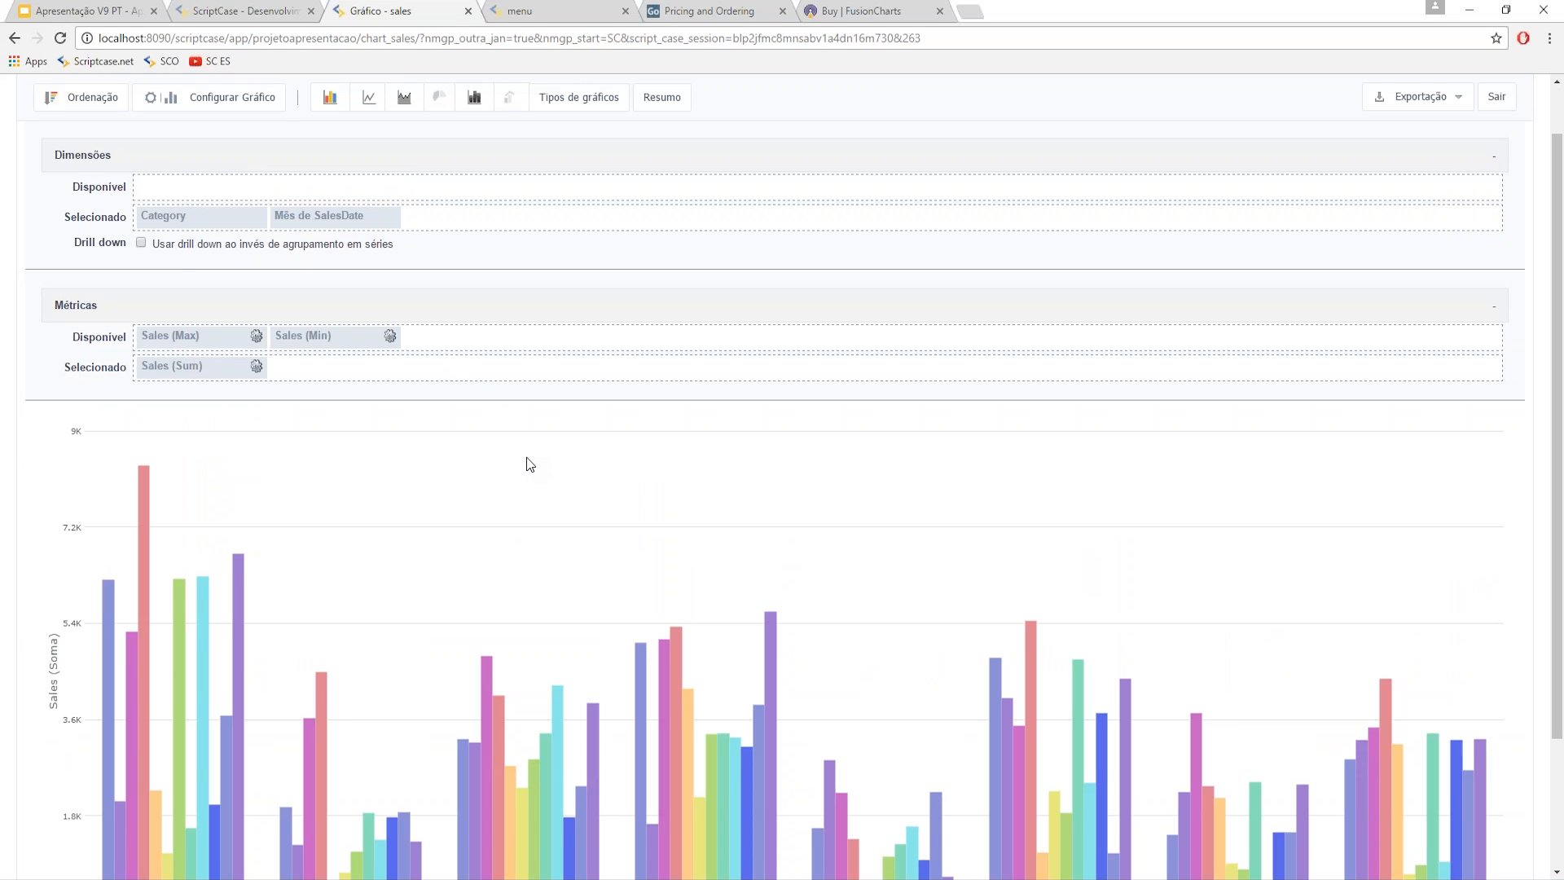
{"action": "scroll", "coordinate": [573, 471], "scroll_direction": "down", "scroll_amount": 2}
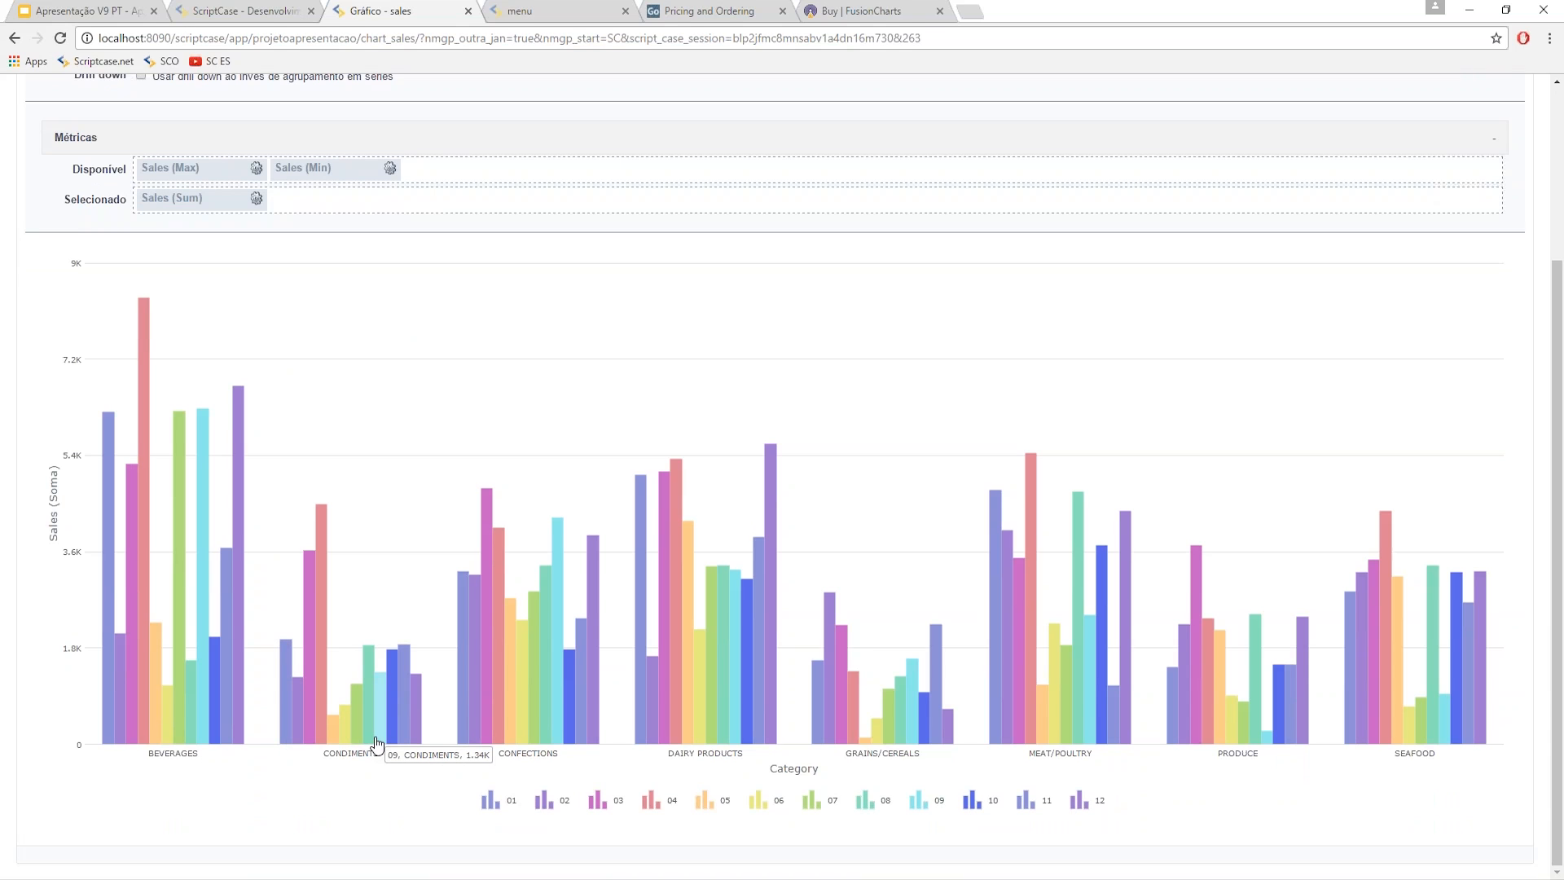
{"action": "scroll", "coordinate": [351, 631], "scroll_direction": "up", "scroll_amount": 3}
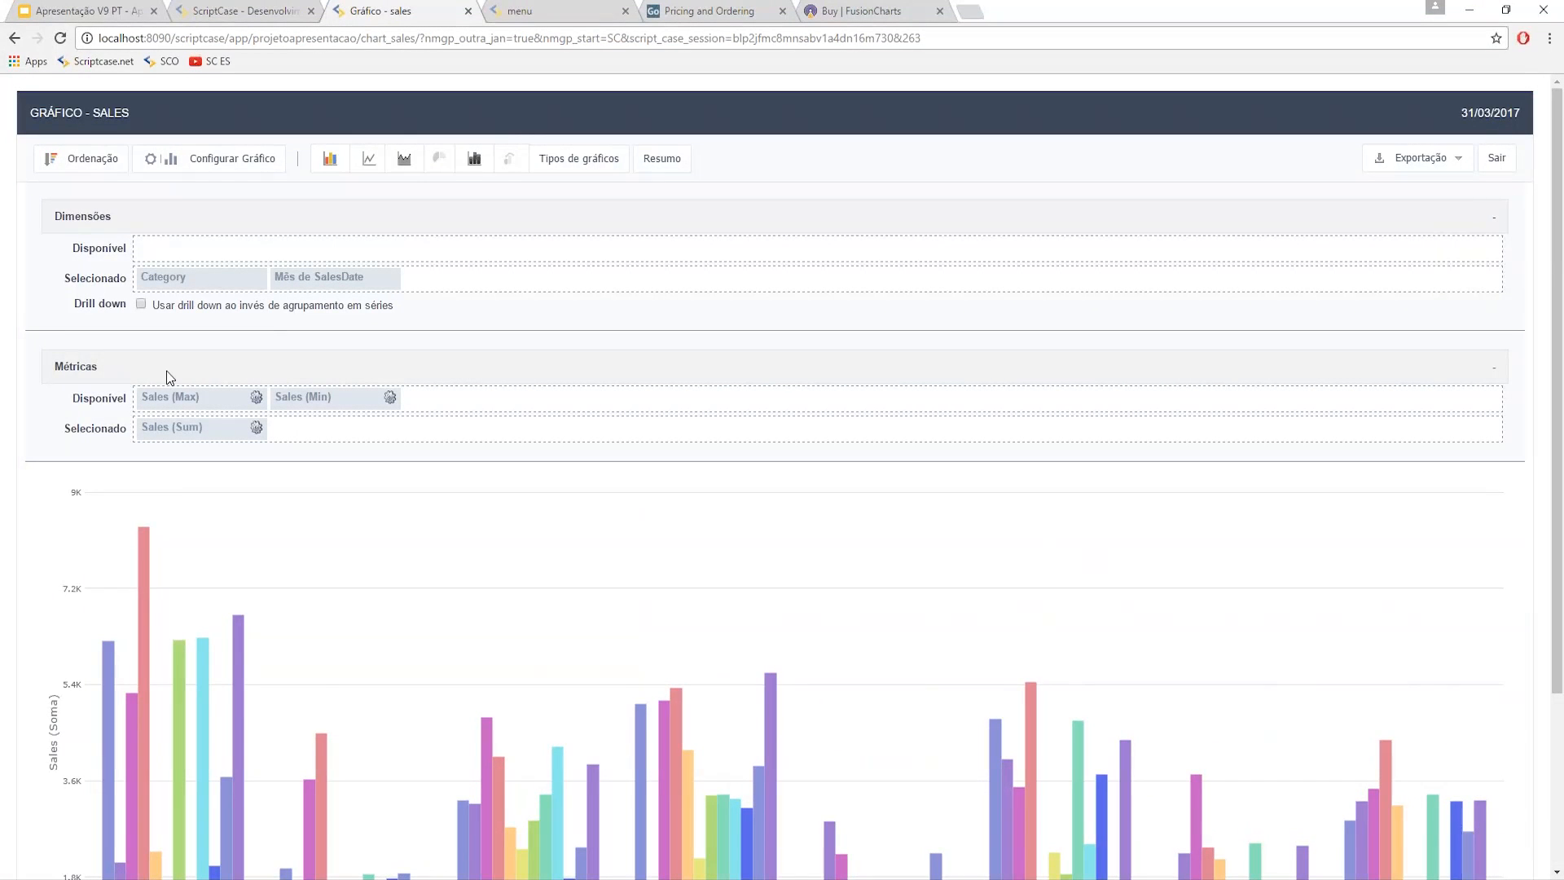
- Restore drill-down mode and add Sales (Max) to the selected metrics
{"action": "left_click", "coordinate": [141, 305]}
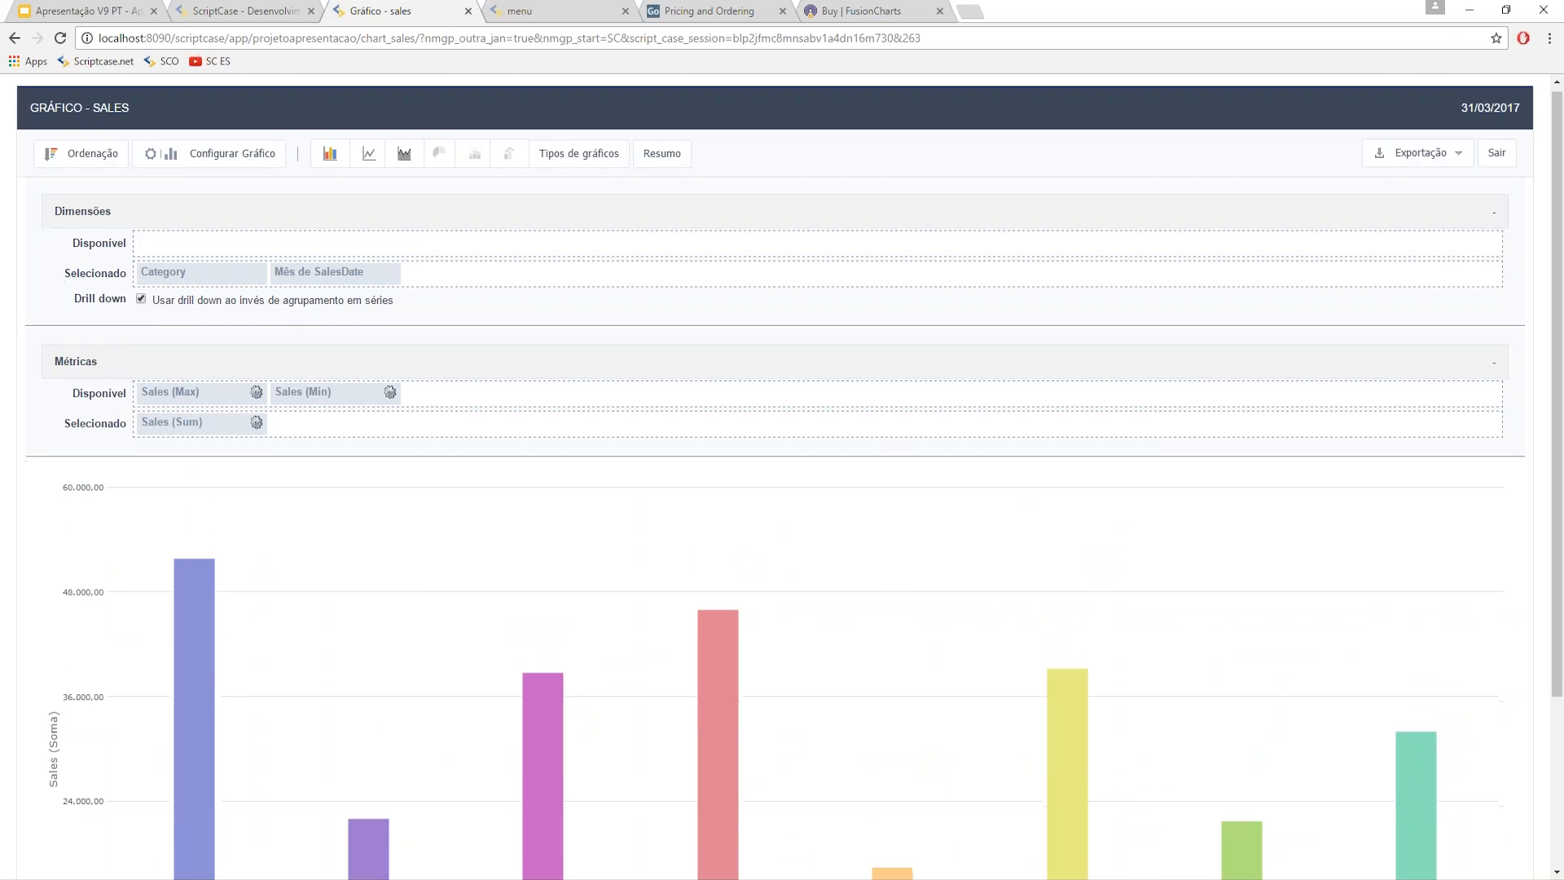
{"action": "scroll", "coordinate": [122, 371], "scroll_direction": "down", "scroll_amount": 1}
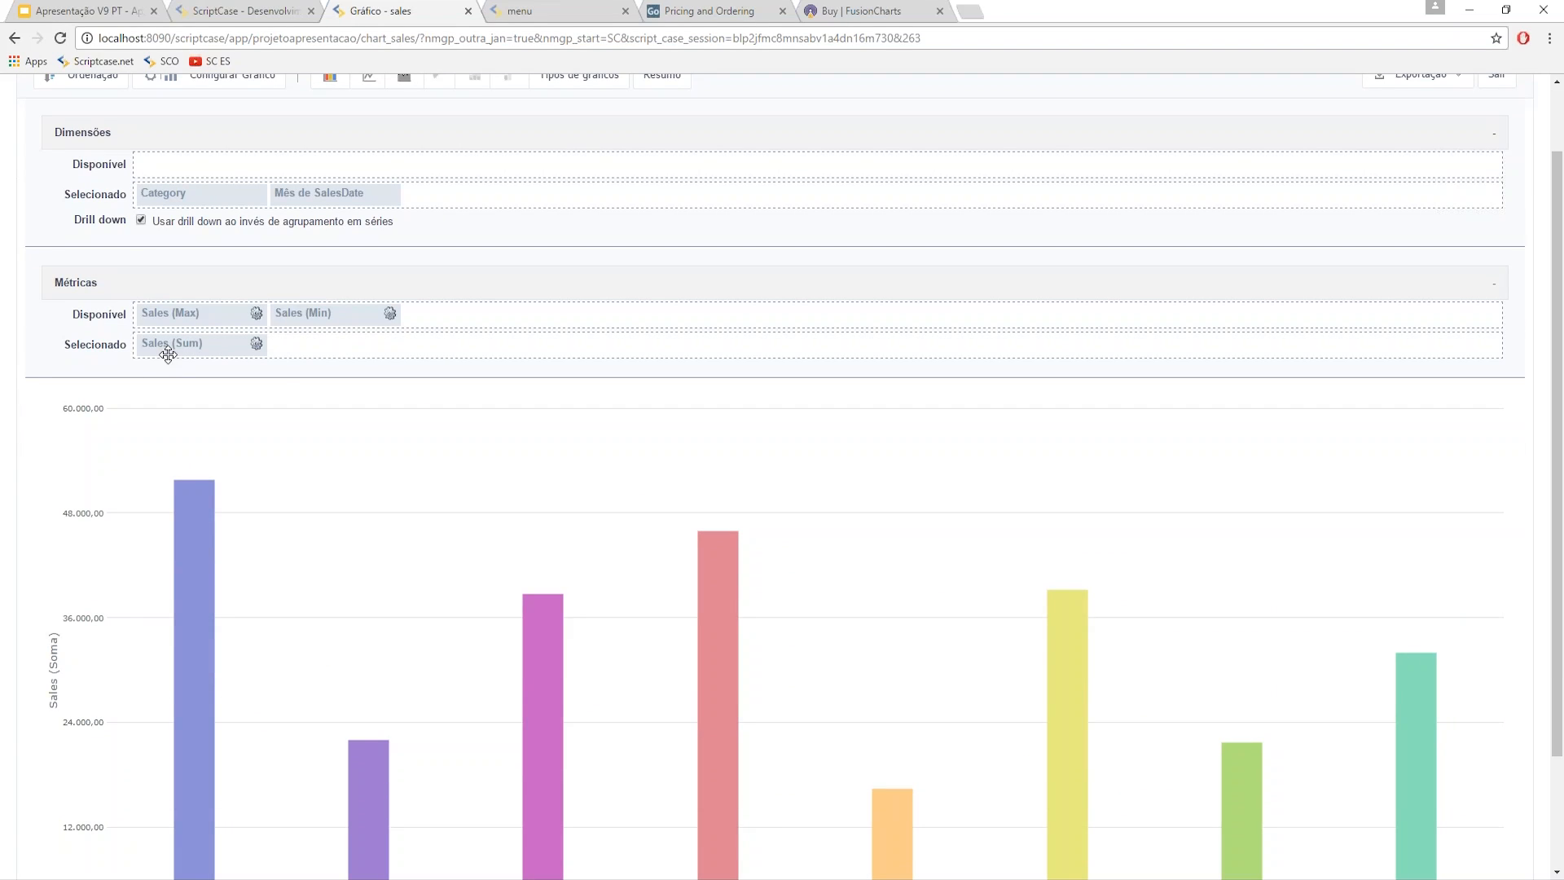
{"action": "left_click_drag", "start_coordinate": [244, 319], "coordinate": [335, 347]}
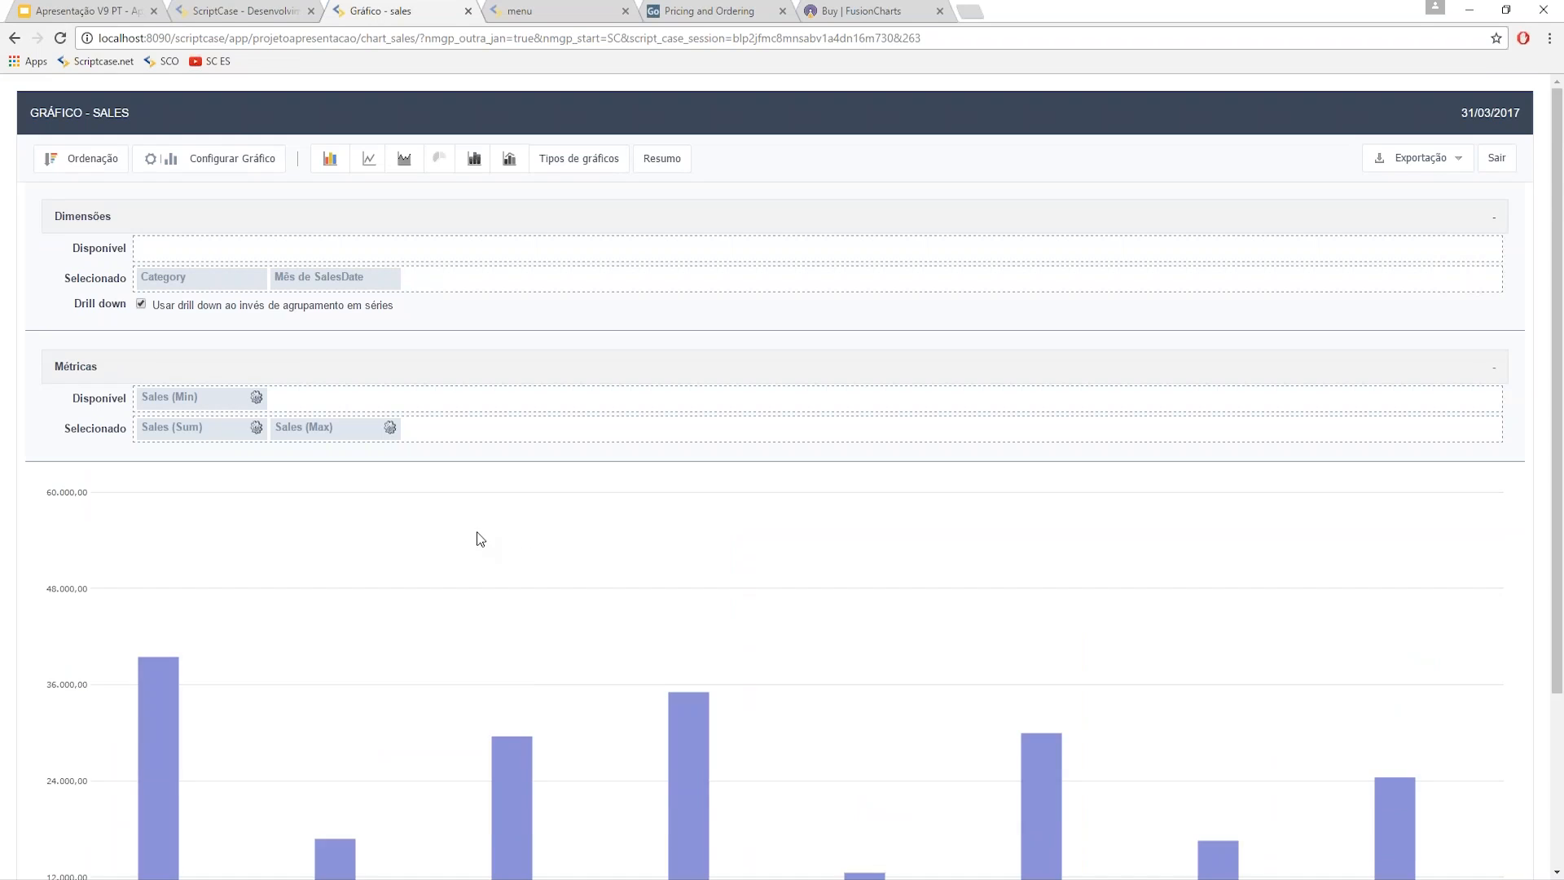
{"action": "scroll", "coordinate": [489, 546], "scroll_direction": "down", "scroll_amount": 2}
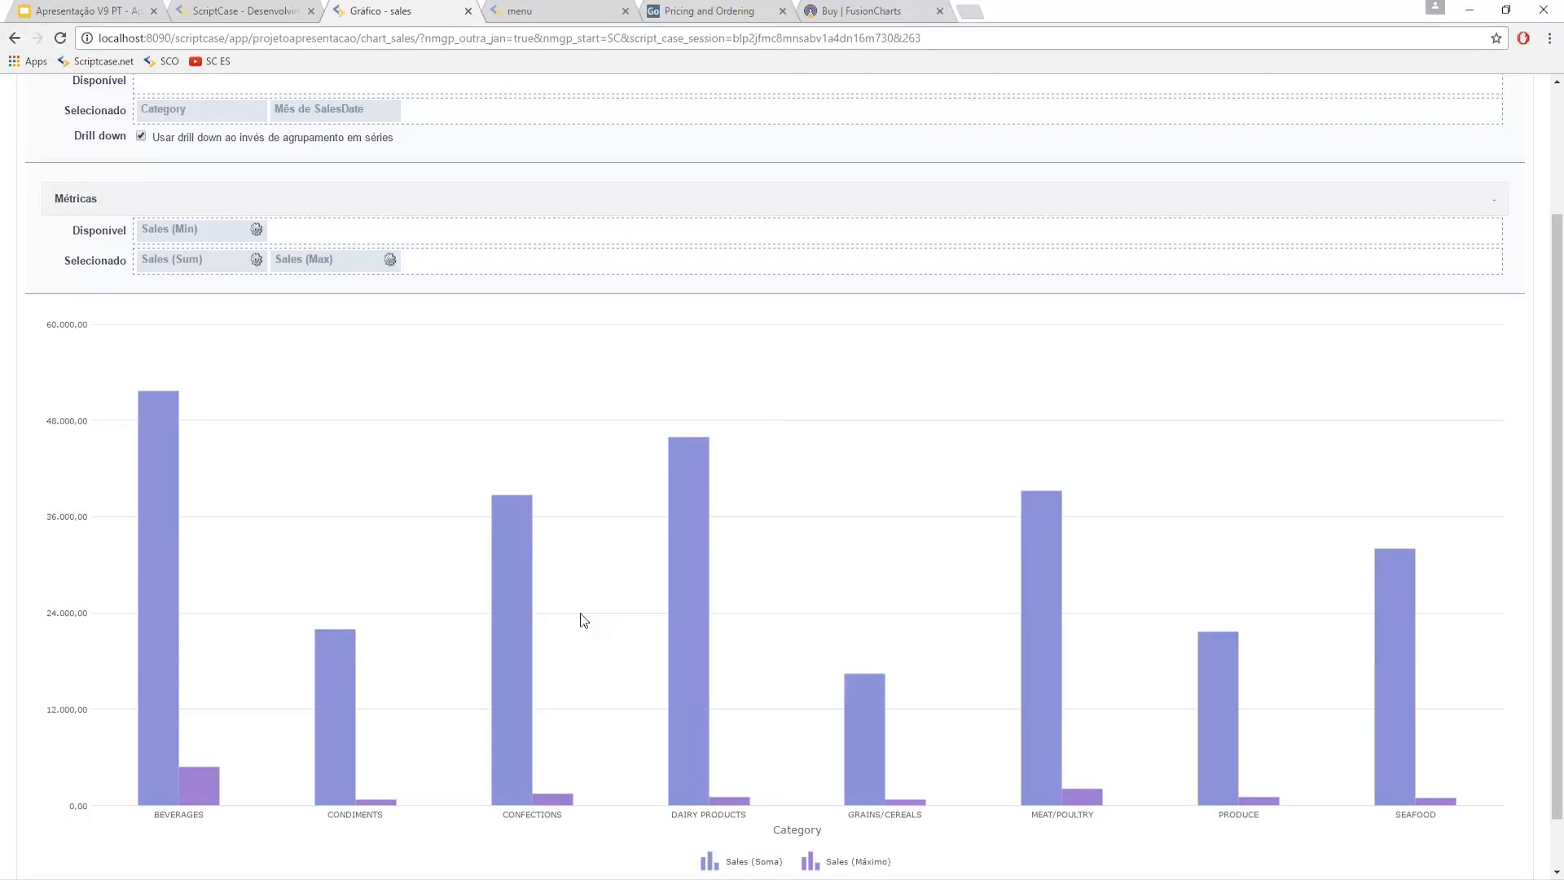
{"action": "scroll", "coordinate": [580, 613], "scroll_direction": "down", "scroll_amount": 1}
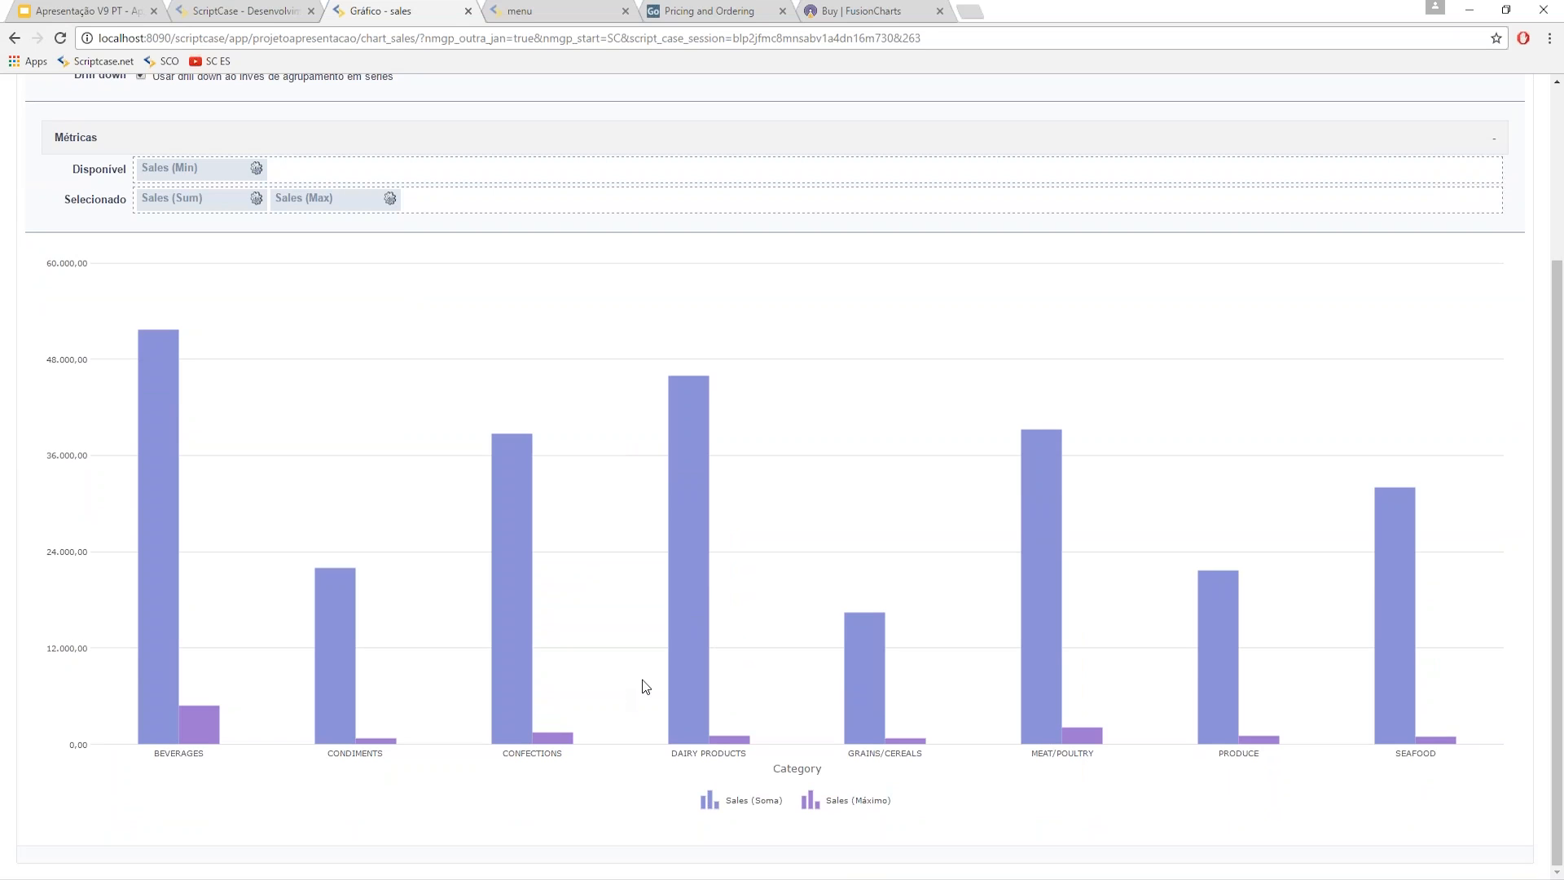
- Drill into DAIRY PRODUCTS to see monthly Sales (Sum) and Sales (Max) columns
{"action": "left_click", "coordinate": [687, 683]}
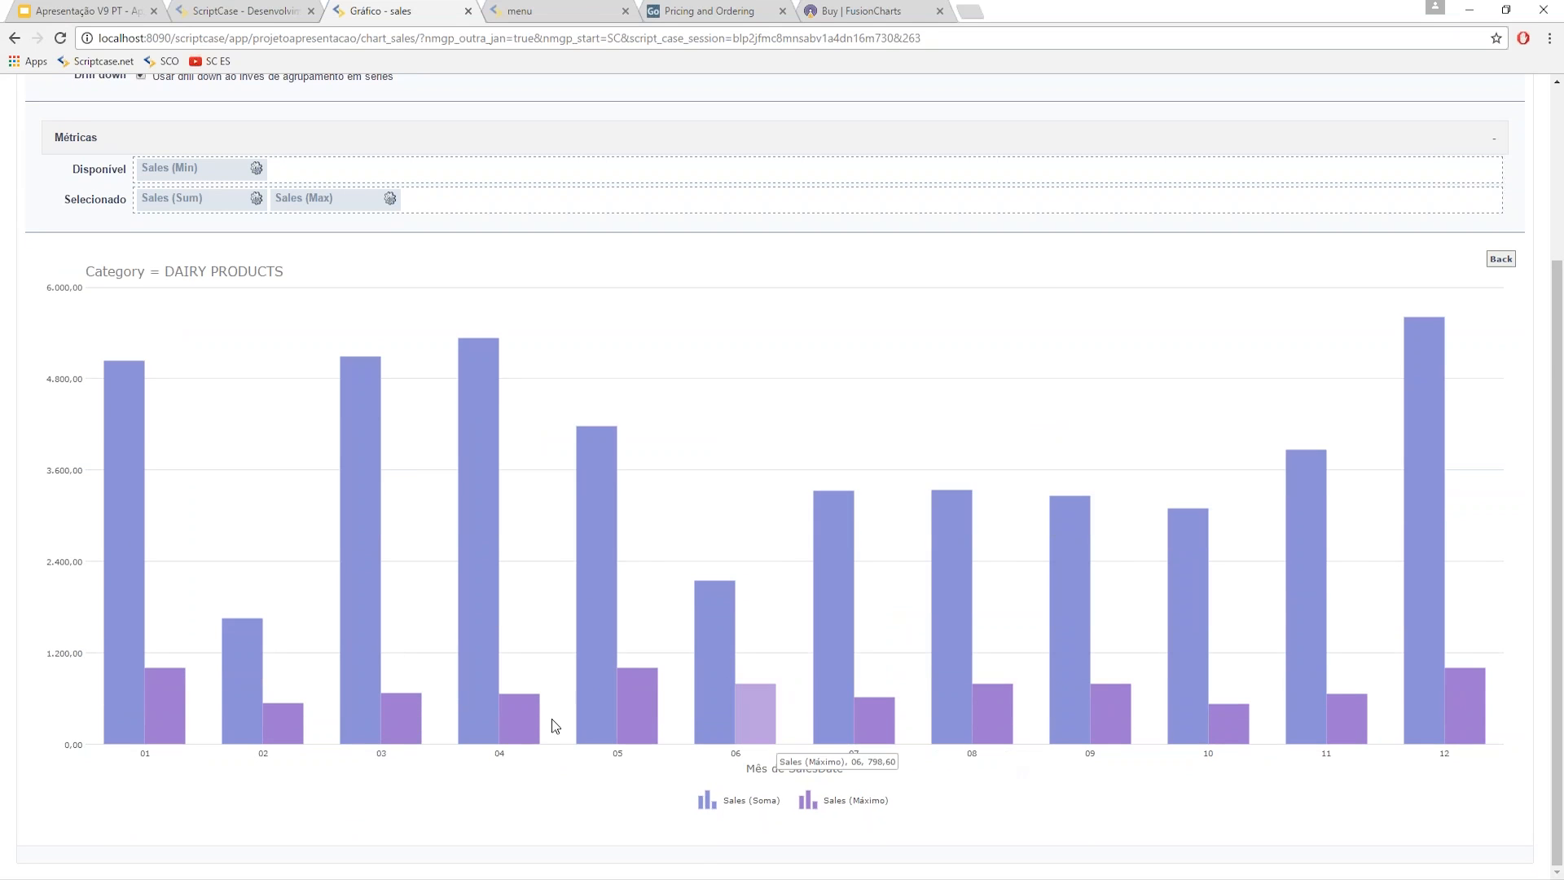
{"action": "scroll", "coordinate": [123, 570], "scroll_direction": "up", "scroll_amount": 2}
{"action": "scroll", "coordinate": [244, 554], "scroll_direction": "down", "scroll_amount": 1}
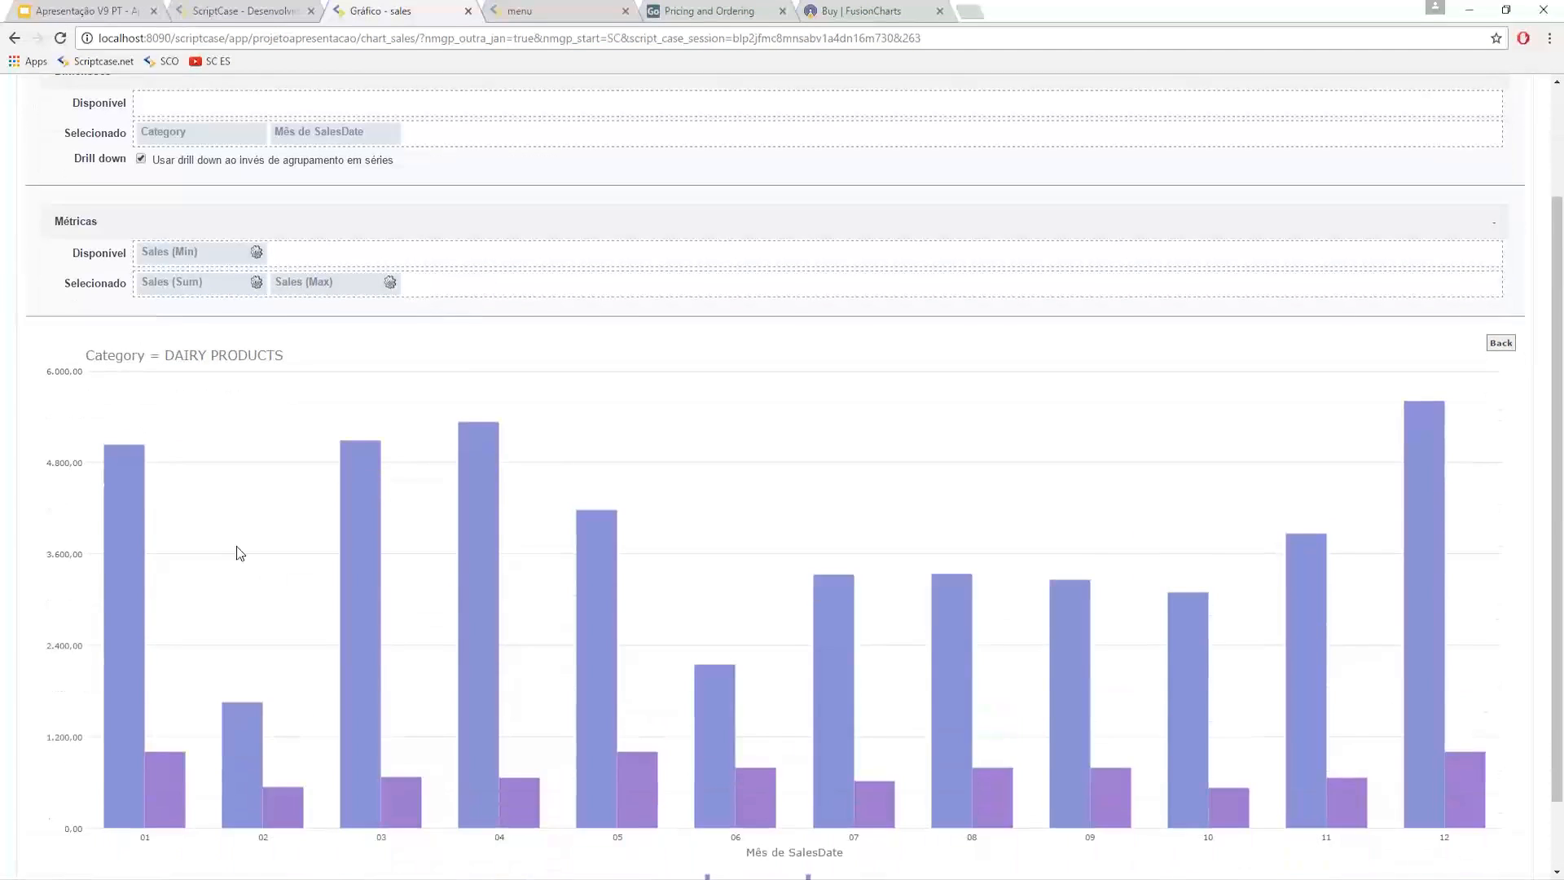
{"action": "scroll", "coordinate": [218, 359], "scroll_direction": "up", "scroll_amount": 2}
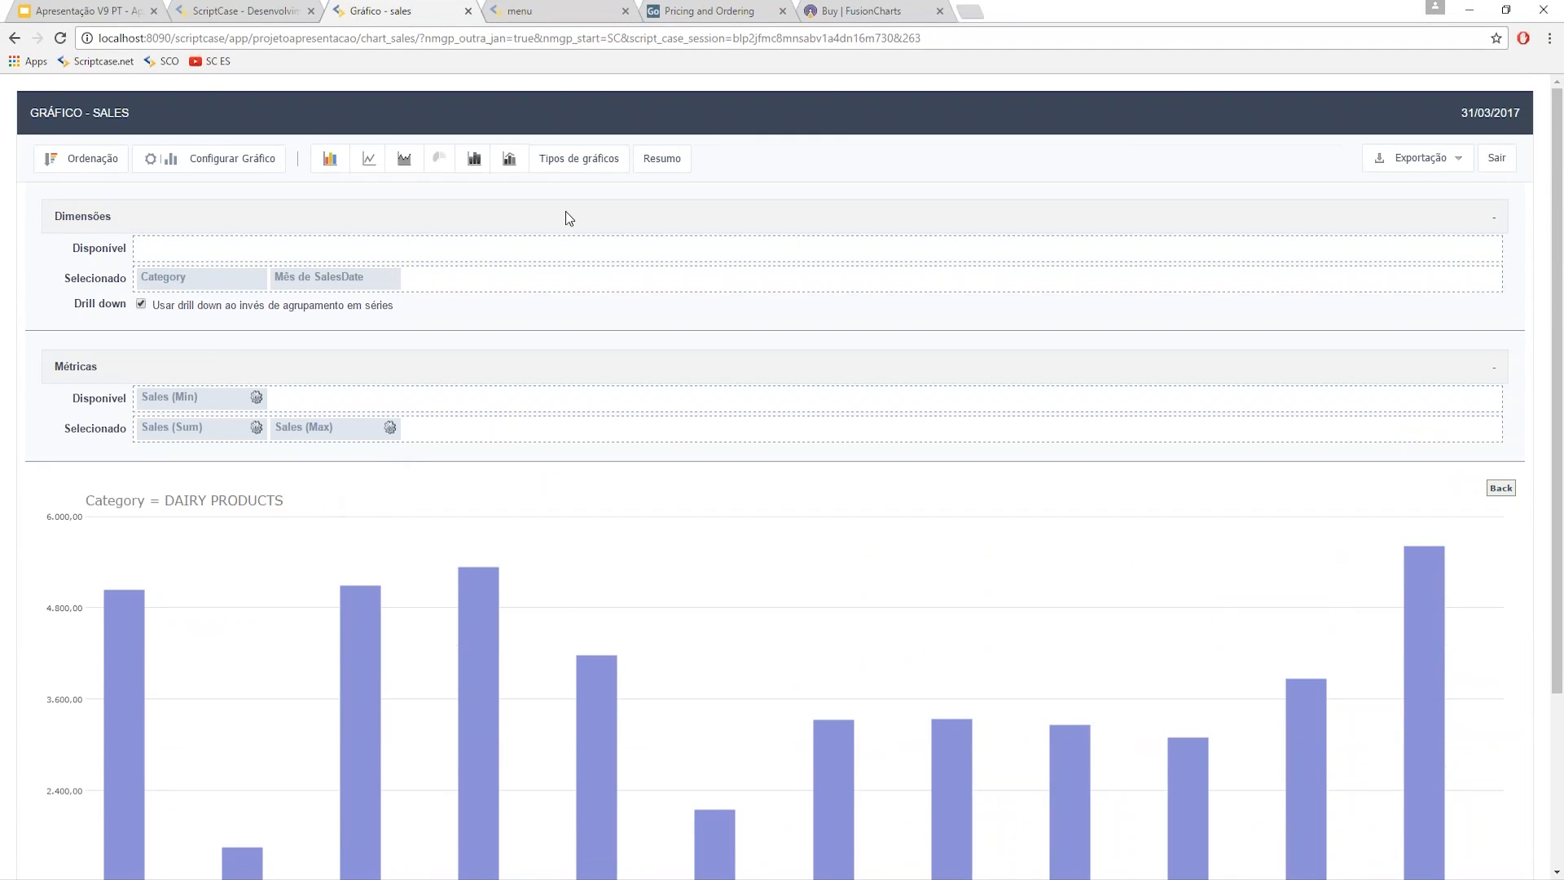
- Browse the Gauge and Outros chart types and switch the chart to scatter
{"action": "left_click", "coordinate": [579, 158]}
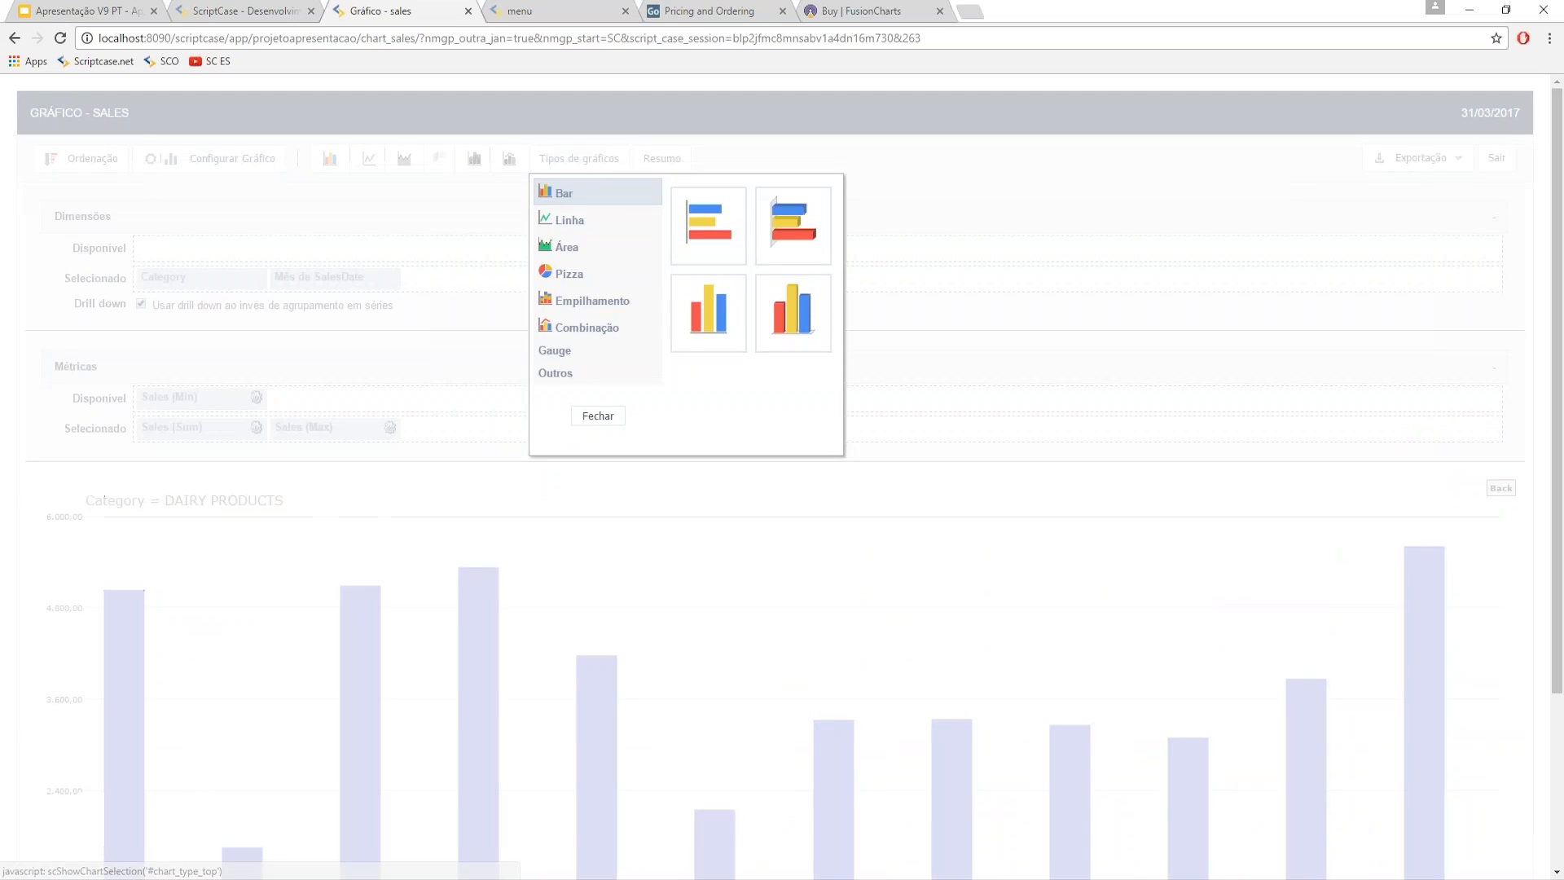
{"action": "left_click", "coordinate": [572, 352]}
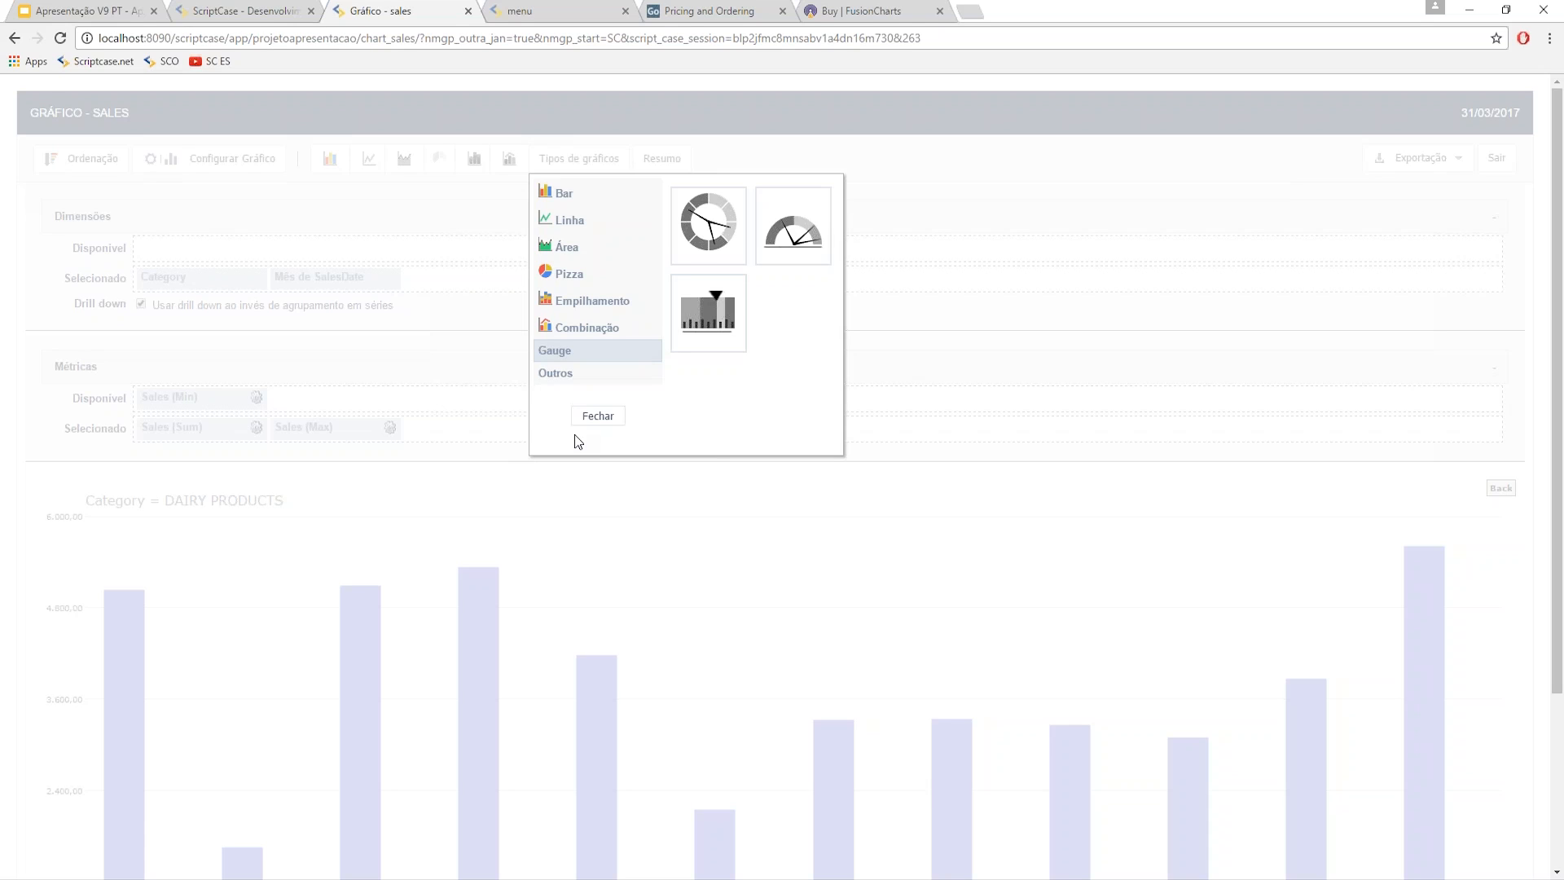
{"action": "left_click", "coordinate": [555, 372]}
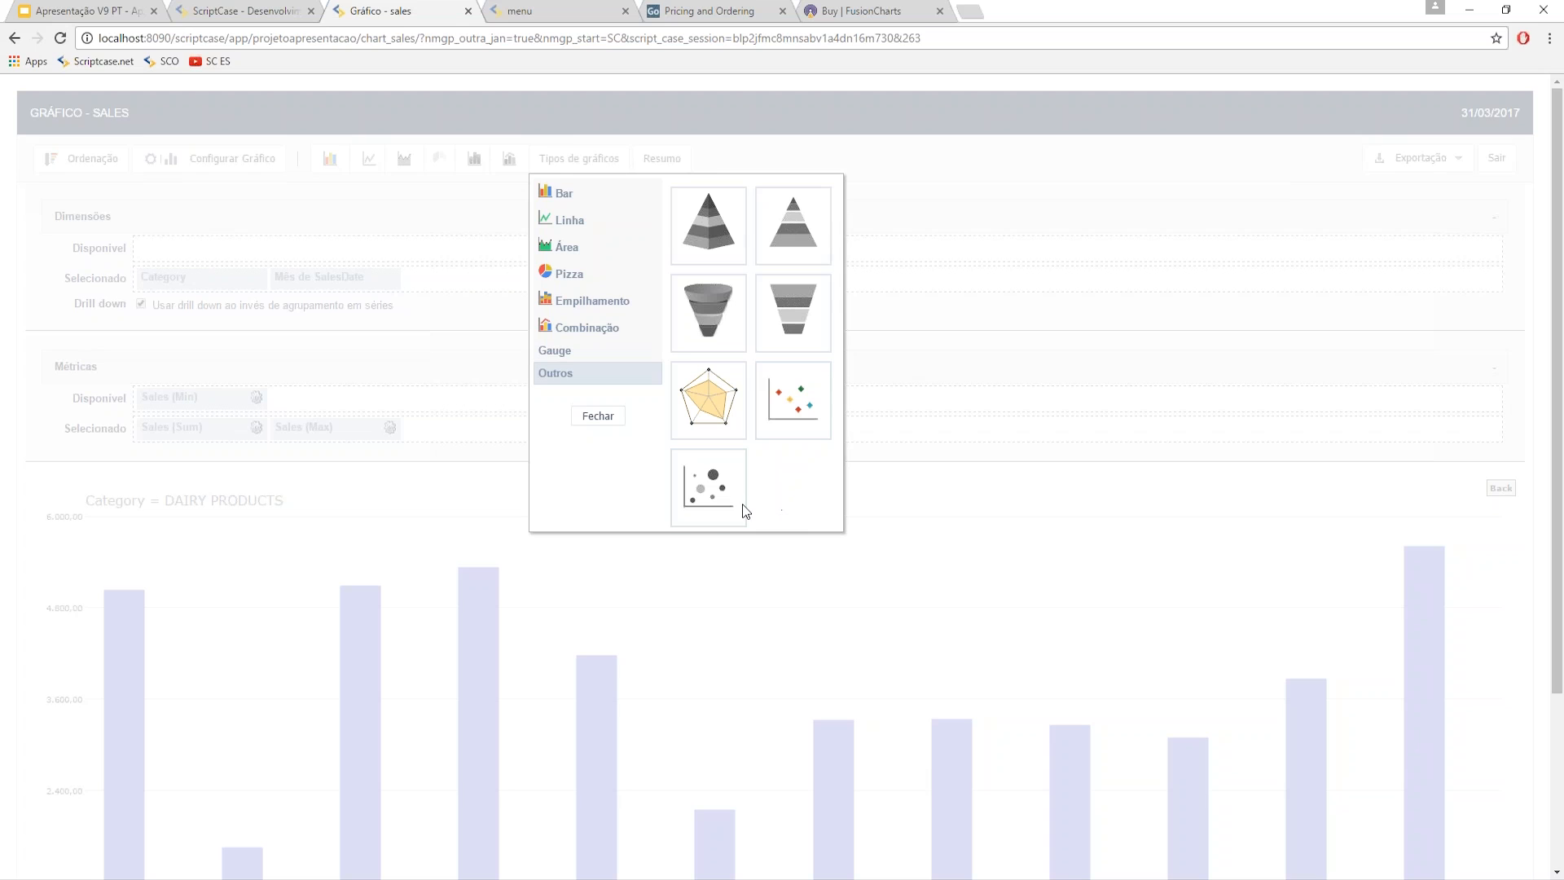
{"action": "left_click", "coordinate": [768, 567]}
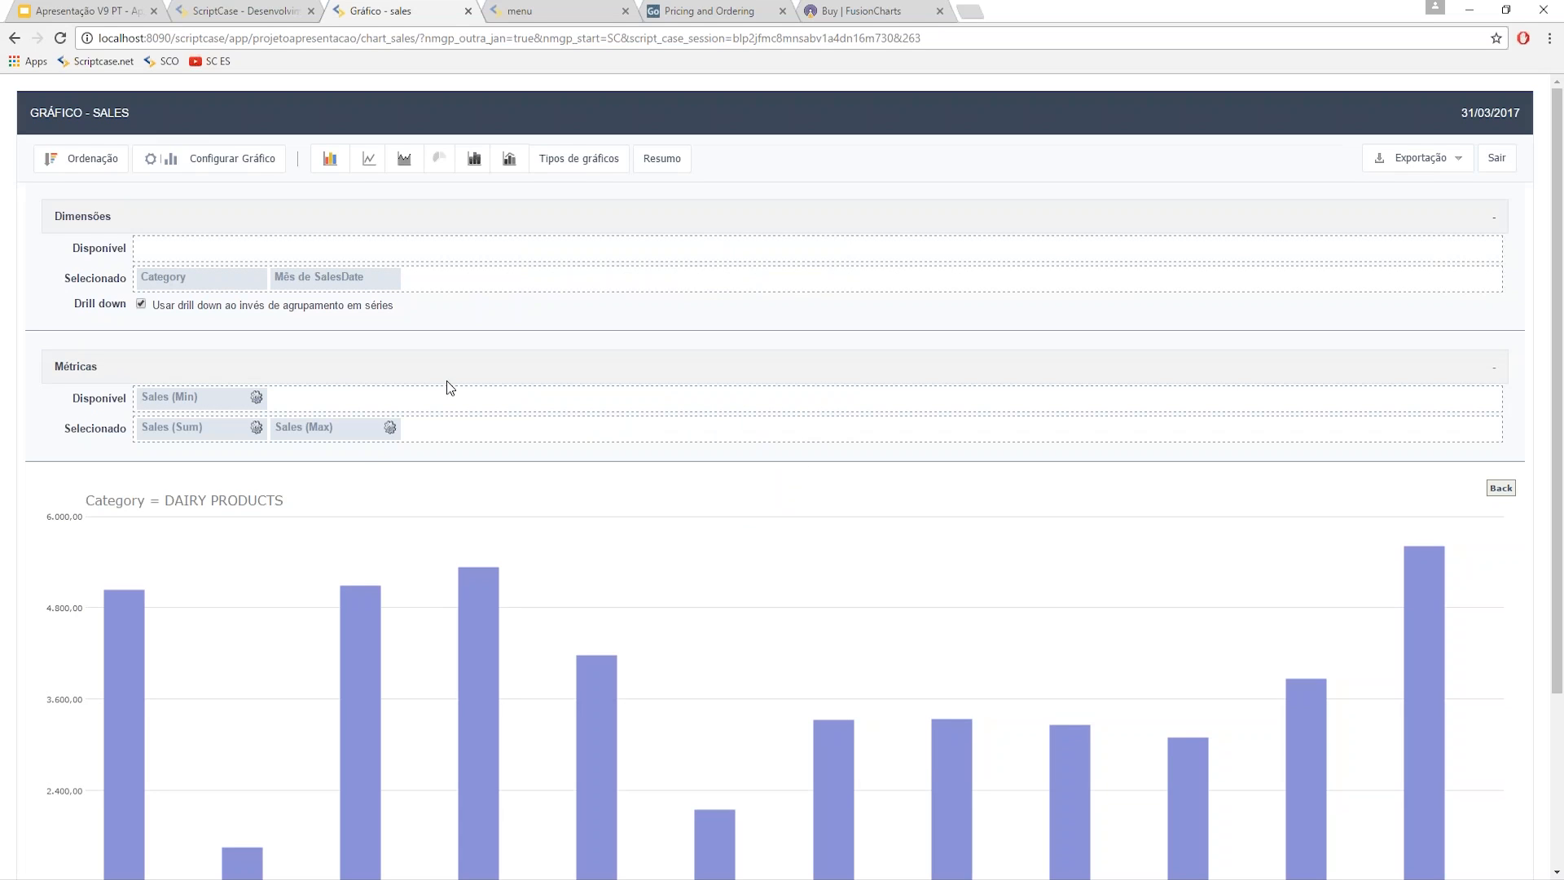
- Leave the DAIRY PRODUCTS drill-down to plot all categories, and try adding Sales (Min)
{"action": "left_click", "coordinate": [578, 158]}
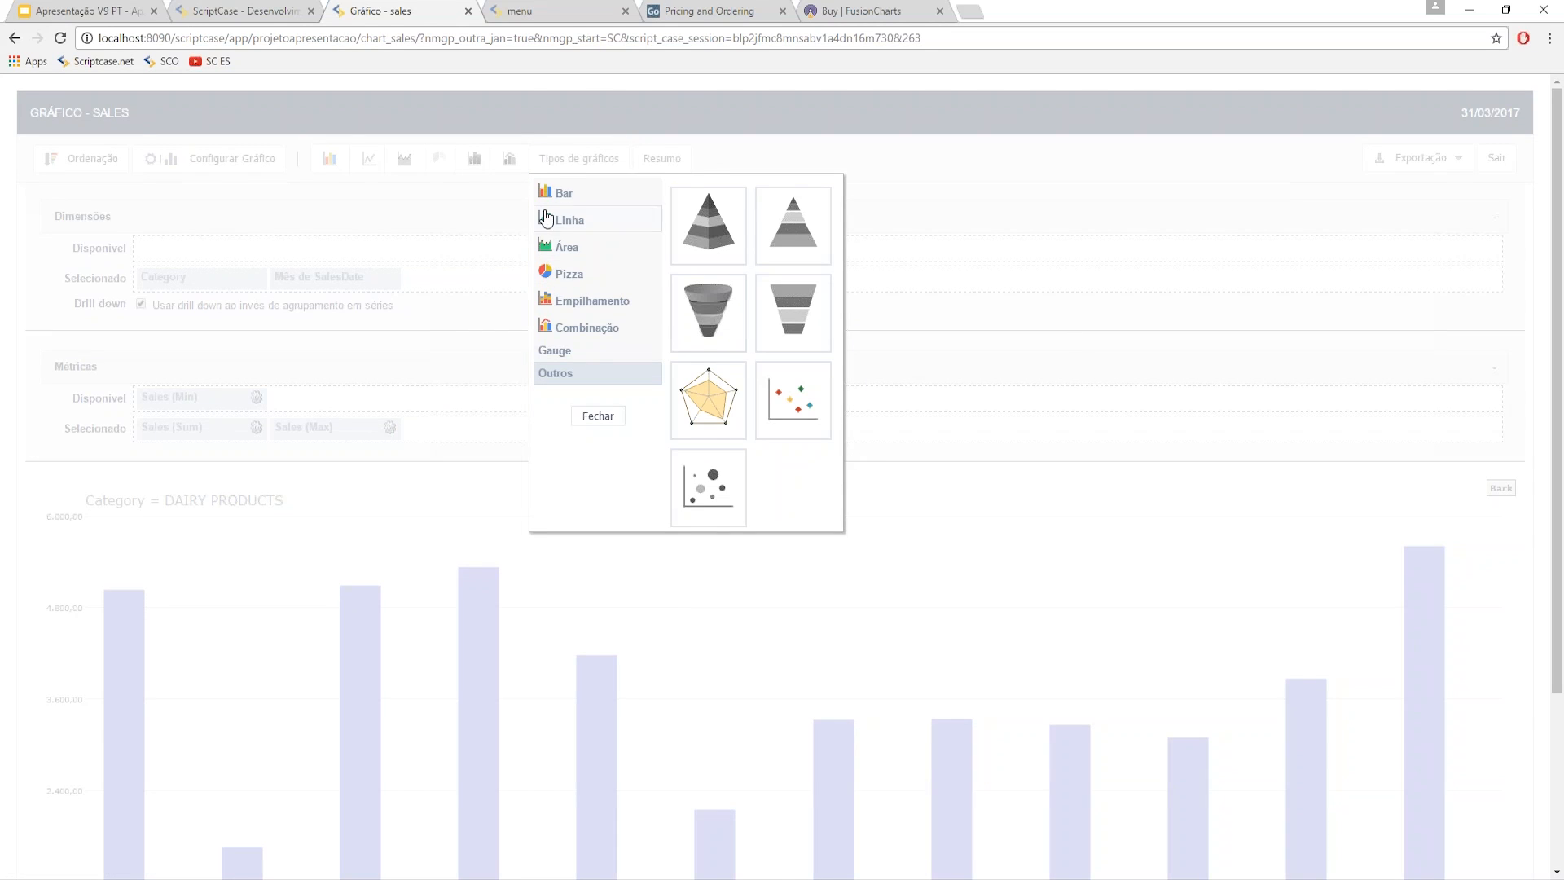
{"action": "left_click", "coordinate": [802, 405]}
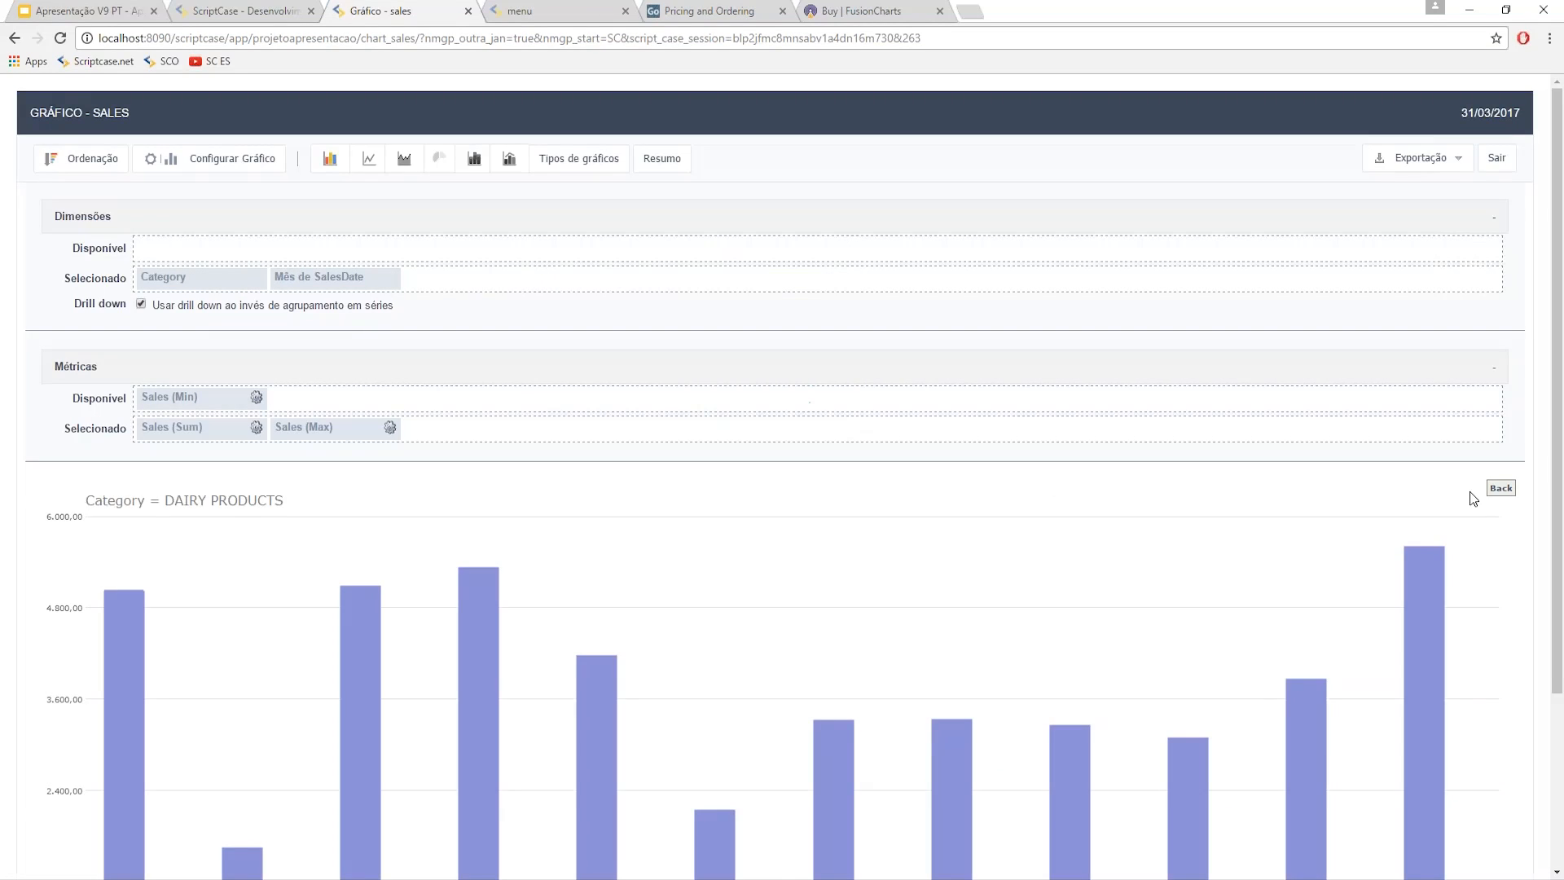
{"action": "scroll", "coordinate": [1141, 435], "scroll_direction": "down", "scroll_amount": 3}
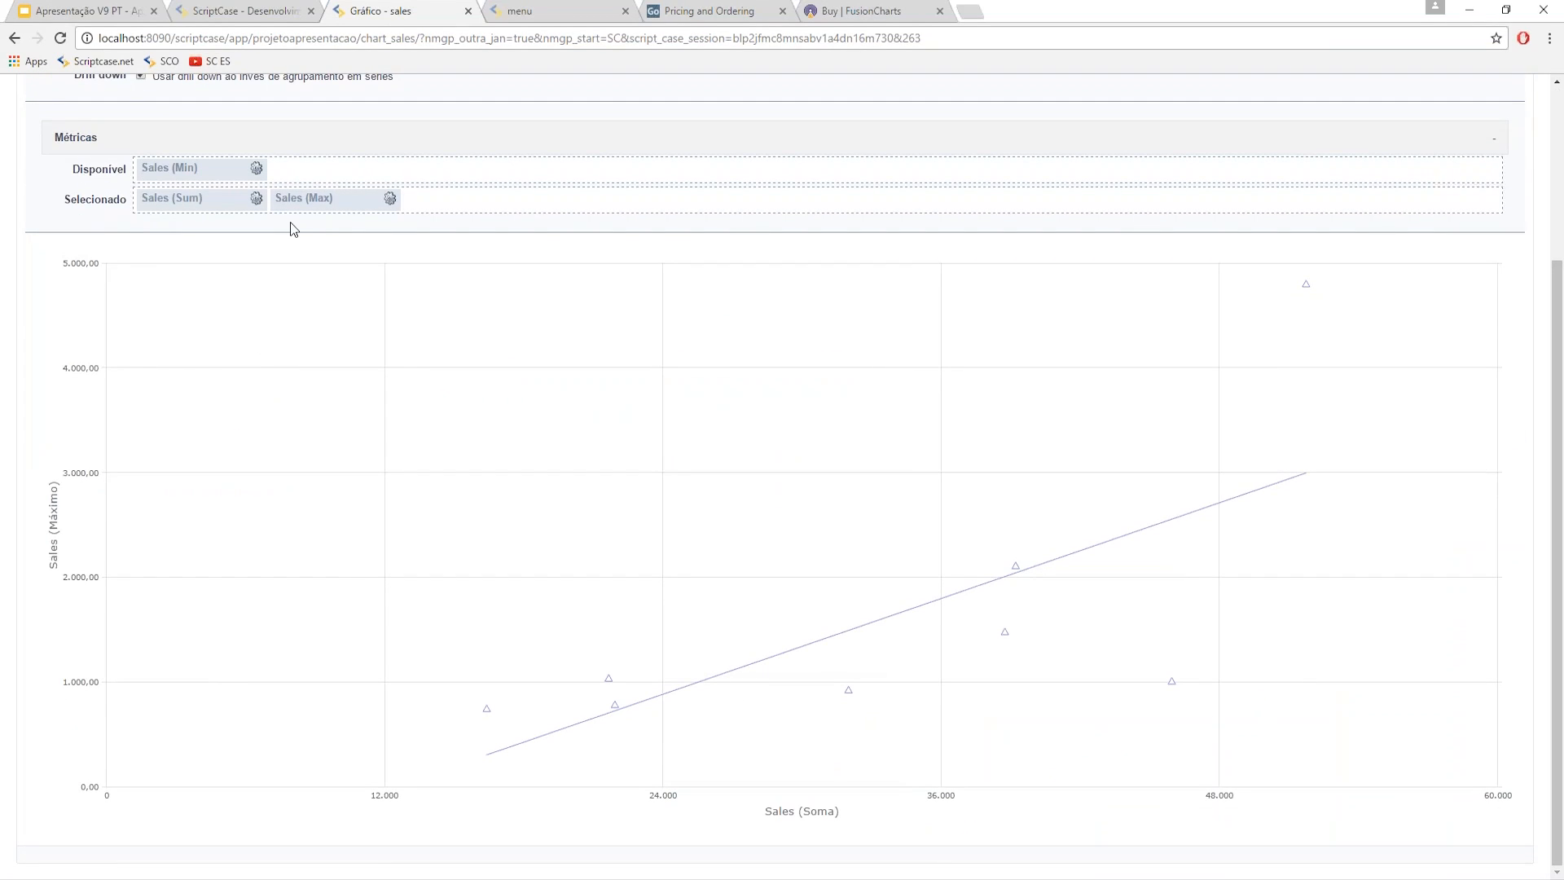
{"action": "left_click_drag", "start_coordinate": [175, 171], "coordinate": [342, 169]}
{"action": "scroll", "coordinate": [639, 182], "scroll_direction": "up", "scroll_amount": 3}
- Add Sales (Min) to Selecionado as a third metric
{"action": "left_click", "coordinate": [577, 160]}
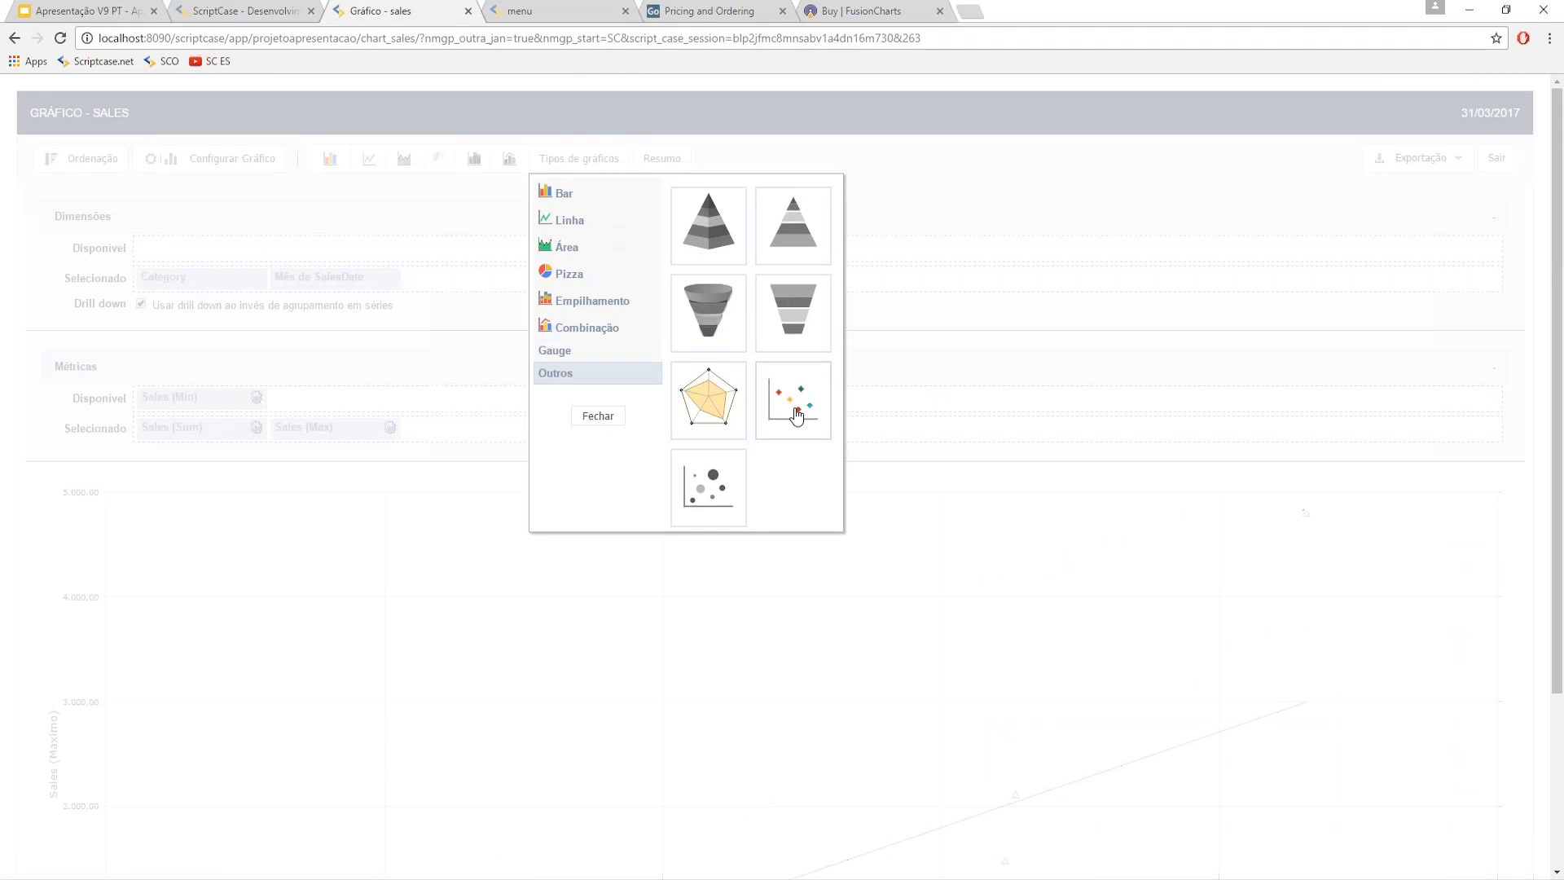
{"action": "left_click", "coordinate": [588, 418]}
{"action": "left_click_drag", "start_coordinate": [251, 391], "coordinate": [505, 430]}
- Switch the chart to a bubble chart and drill into the PRODUCE category's monthly bubbles
{"action": "left_click", "coordinate": [570, 163]}
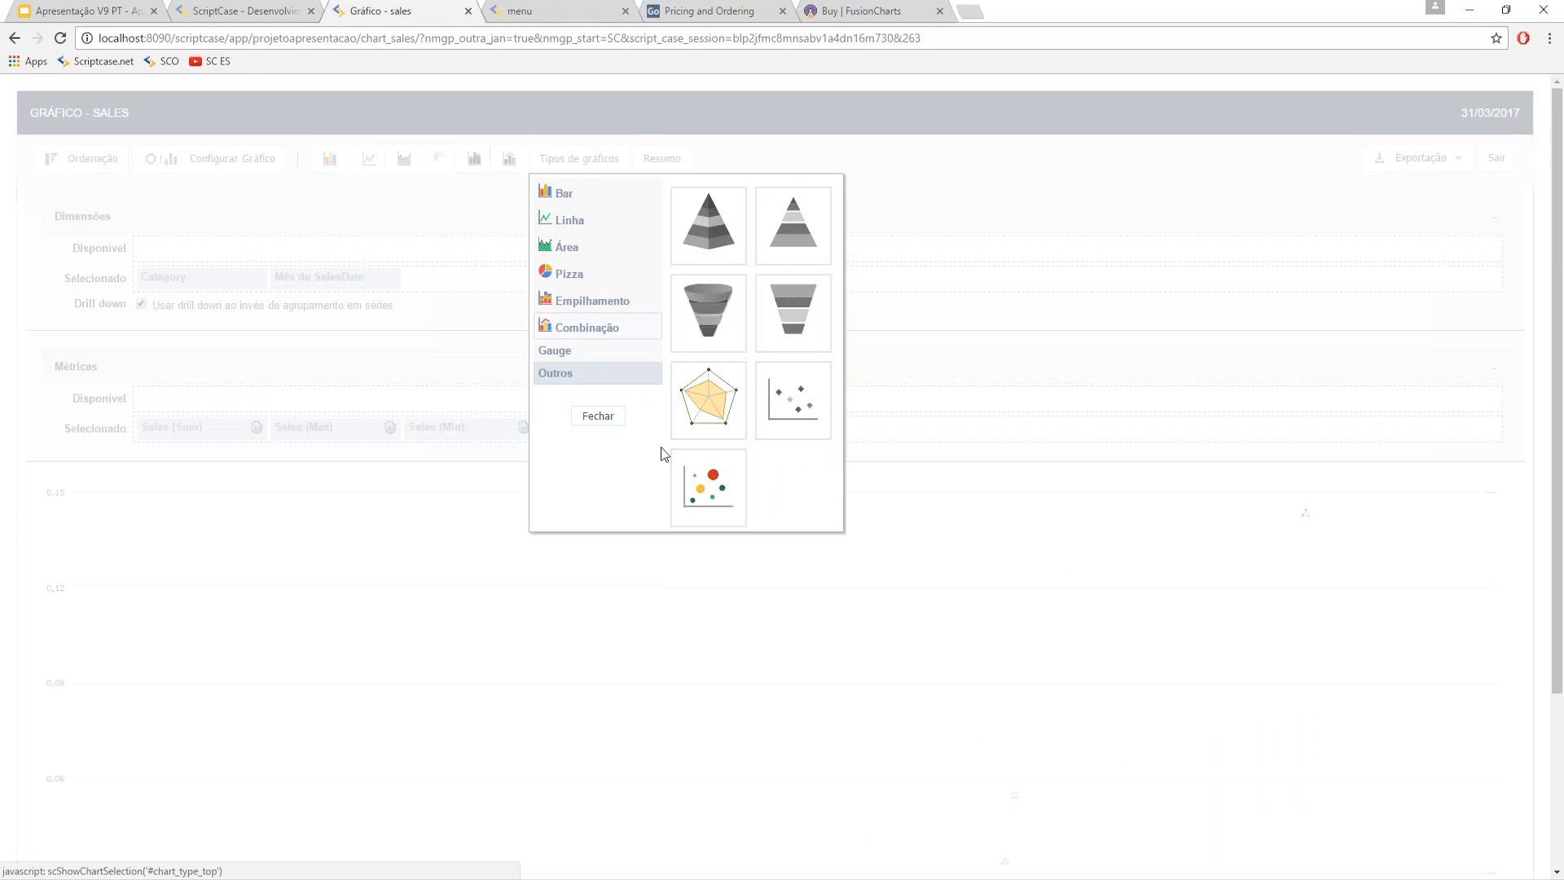
{"action": "left_click", "coordinate": [698, 494]}
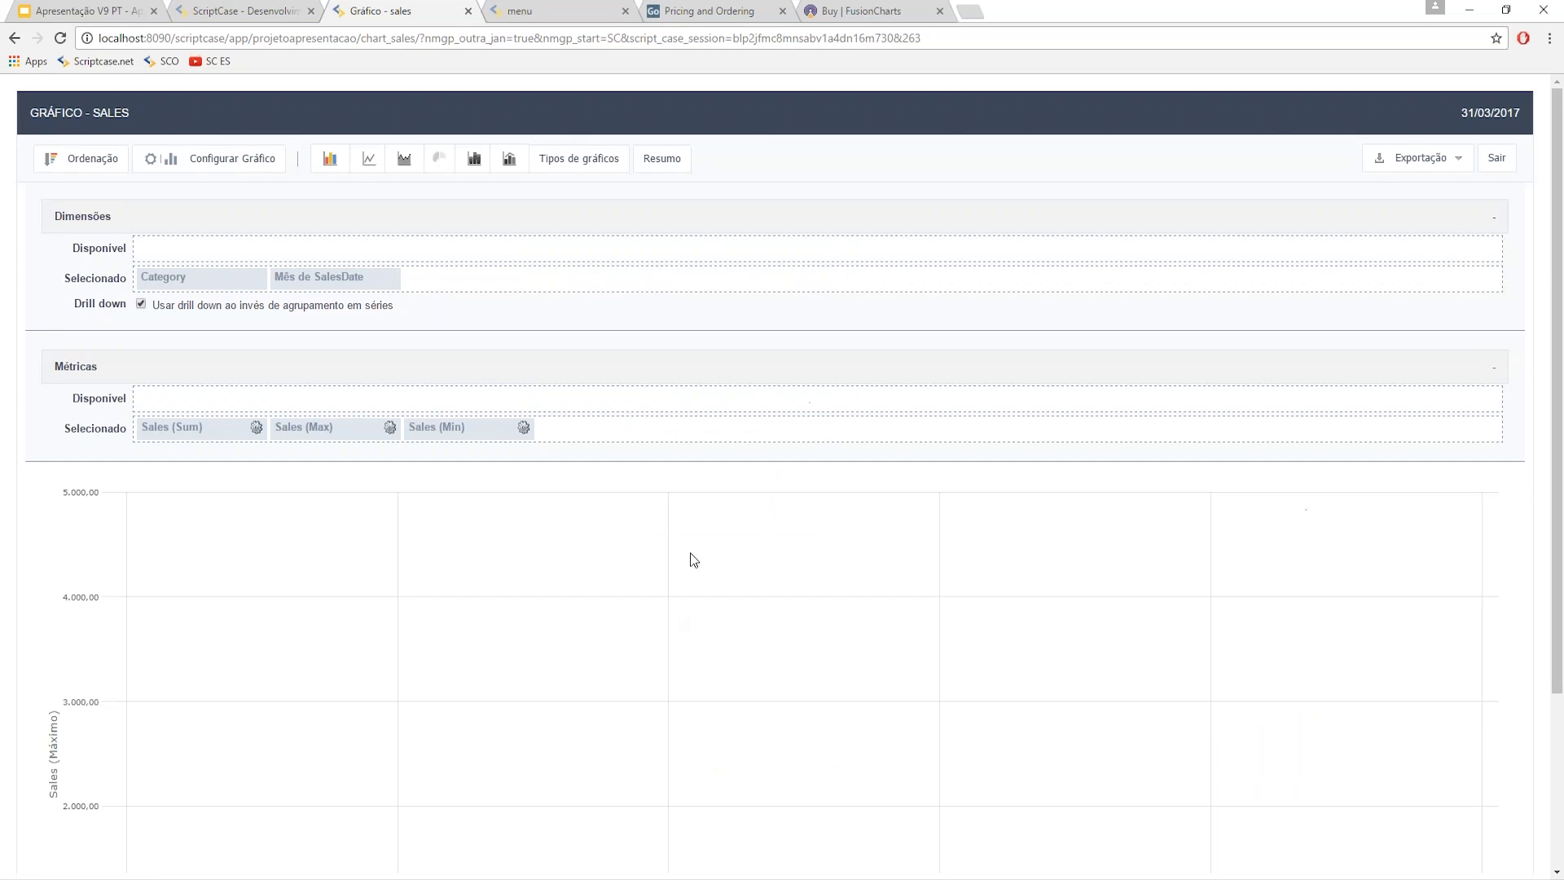
{"action": "scroll", "coordinate": [685, 554], "scroll_direction": "down", "scroll_amount": 2}
{"action": "scroll", "coordinate": [683, 555], "scroll_direction": "down", "scroll_amount": 1}
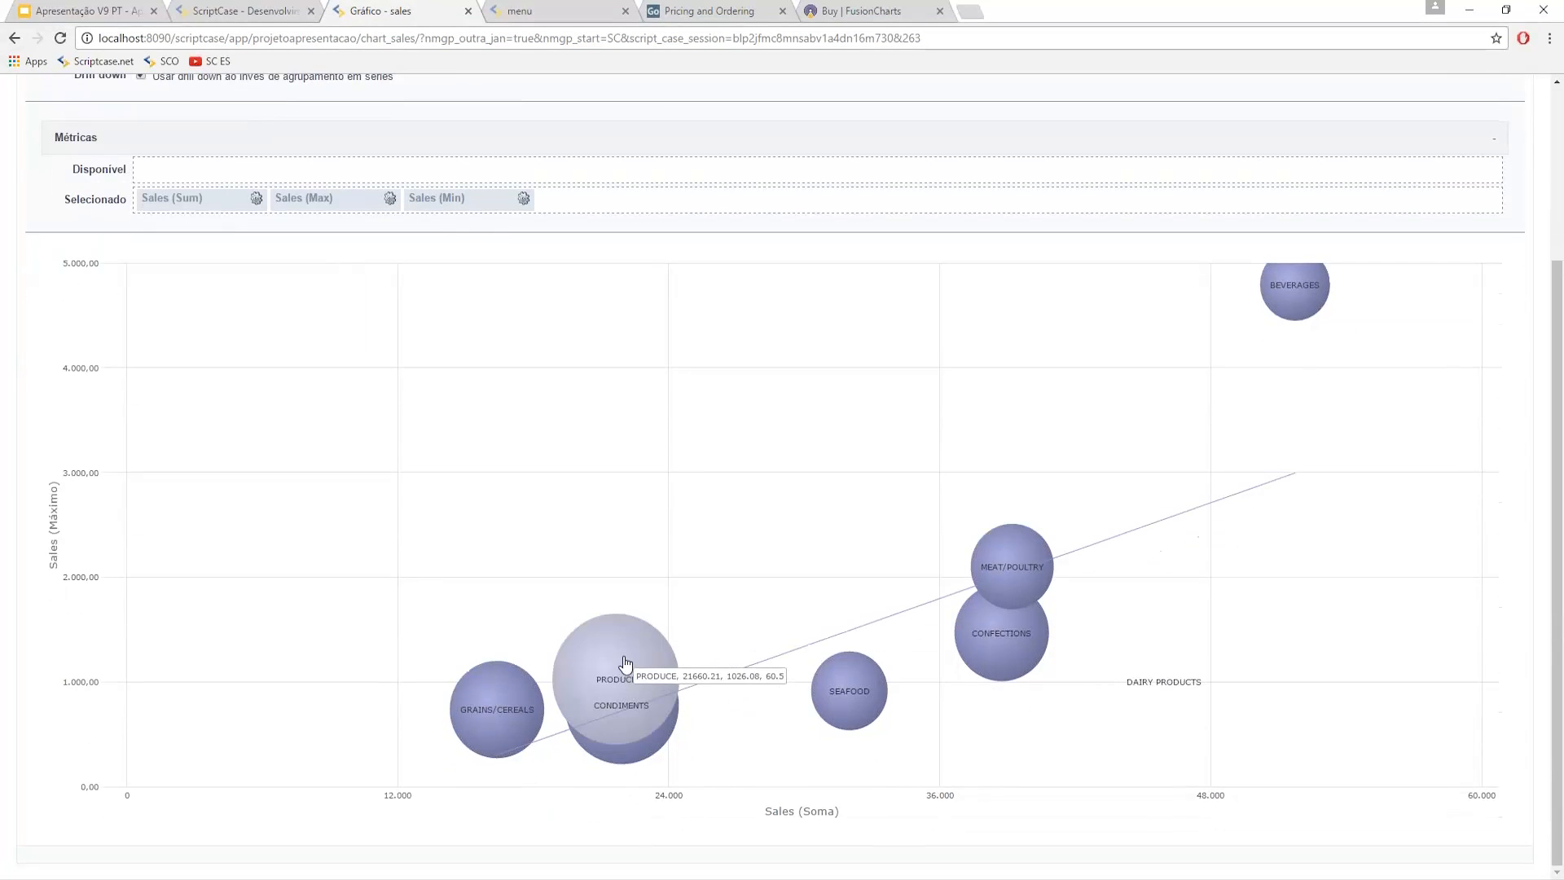
{"action": "left_click", "coordinate": [621, 658]}
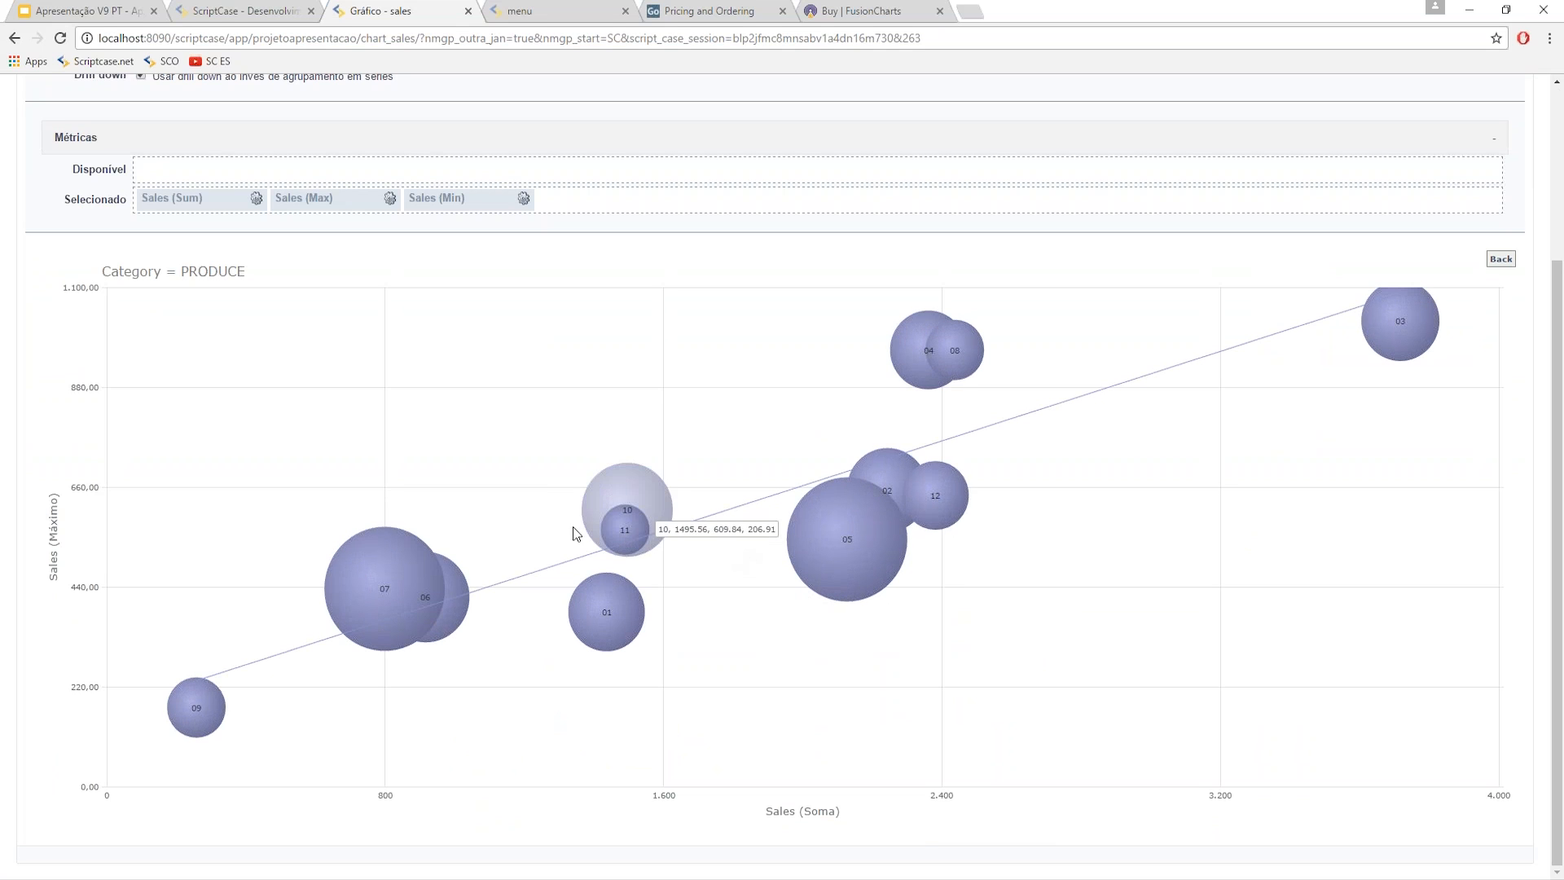
{"action": "scroll", "coordinate": [606, 384], "scroll_direction": "up", "scroll_amount": 3}
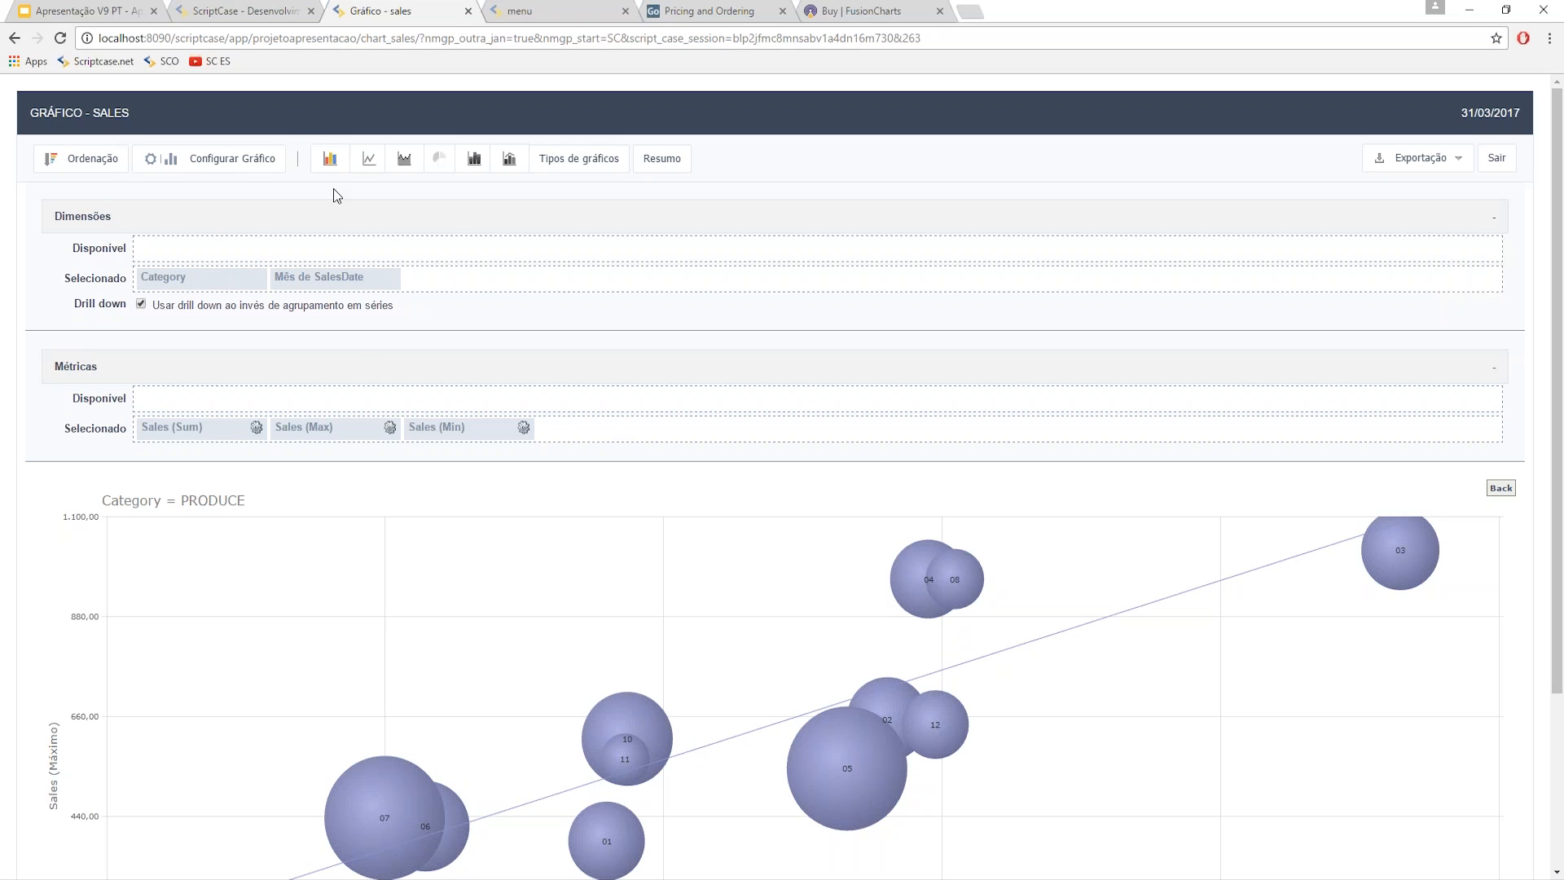
- Back in ScriptCase, review the Filtro > Campos setup, then open chart_sales's Tema editor
{"action": "left_click", "coordinate": [242, 11]}
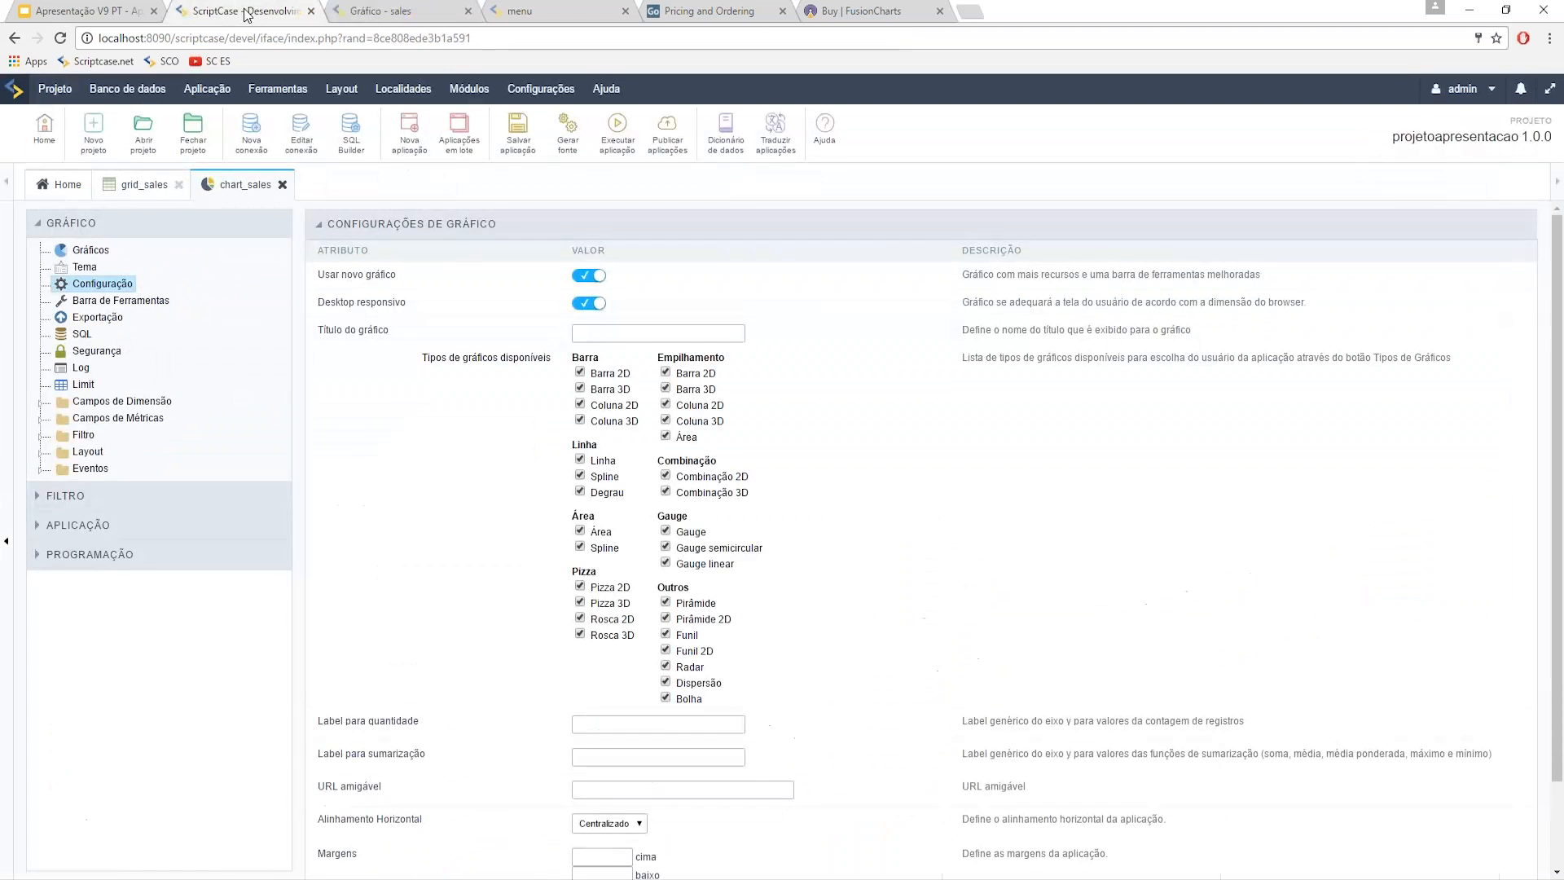
{"action": "left_click", "coordinate": [41, 437]}
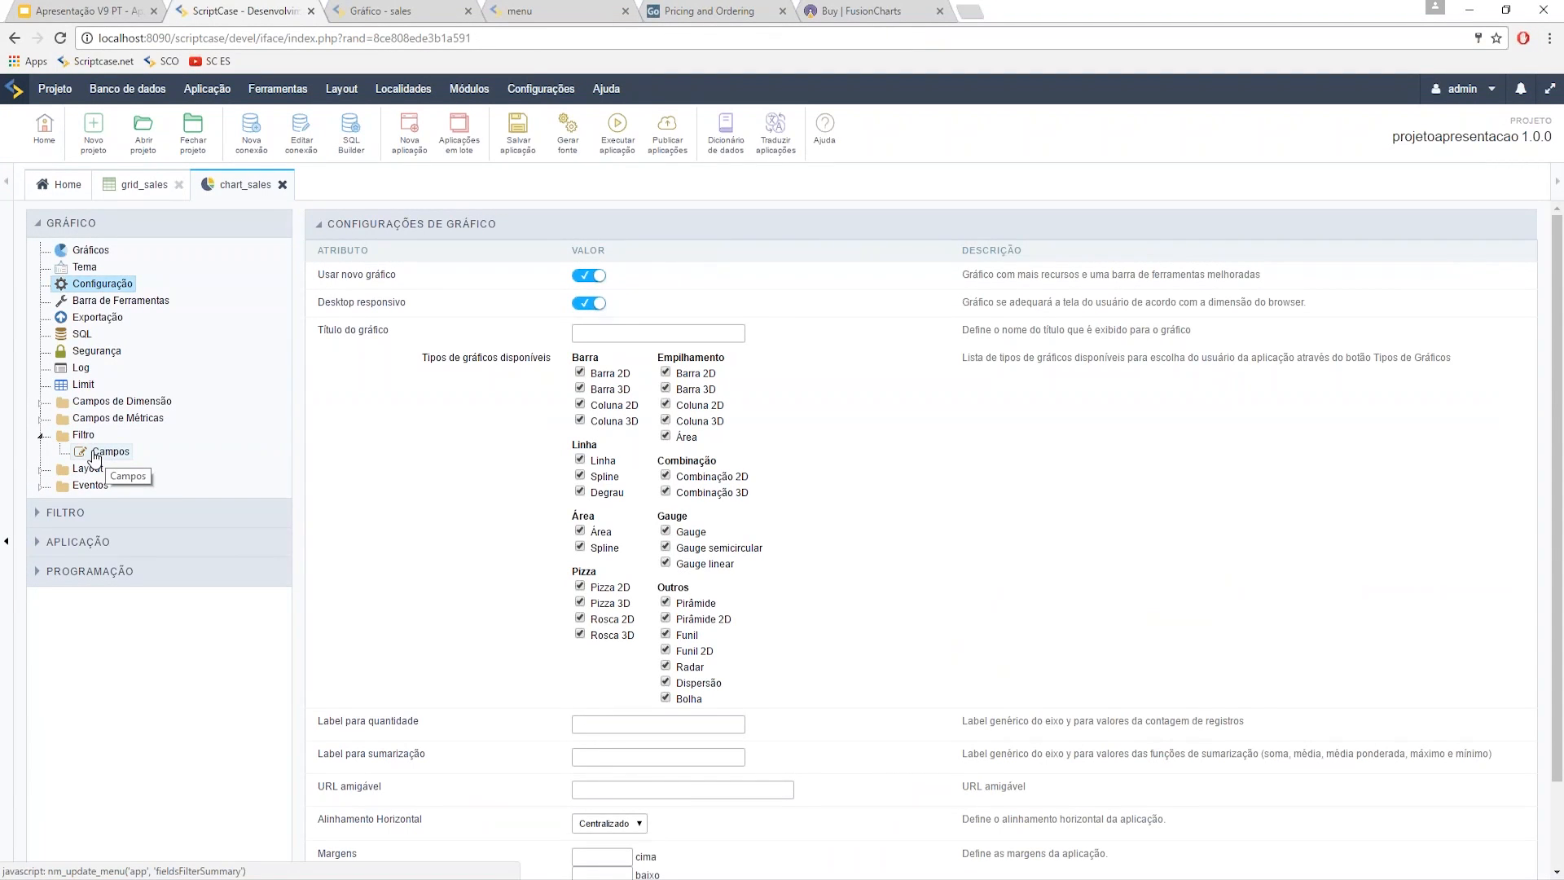
{"action": "left_click", "coordinate": [95, 455]}
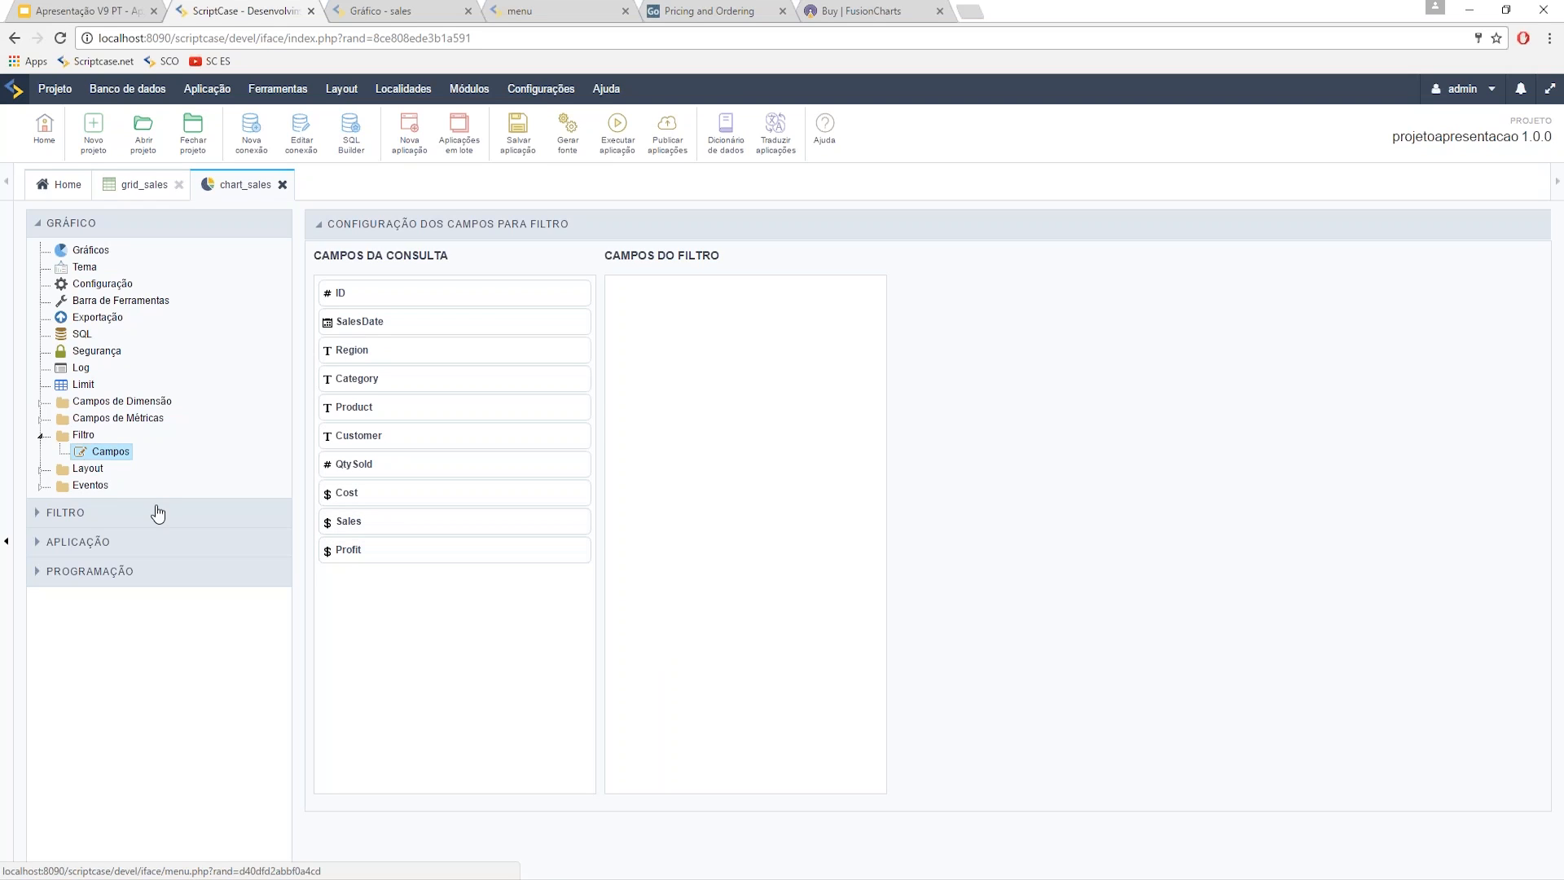
{"action": "left_click", "coordinate": [84, 267]}
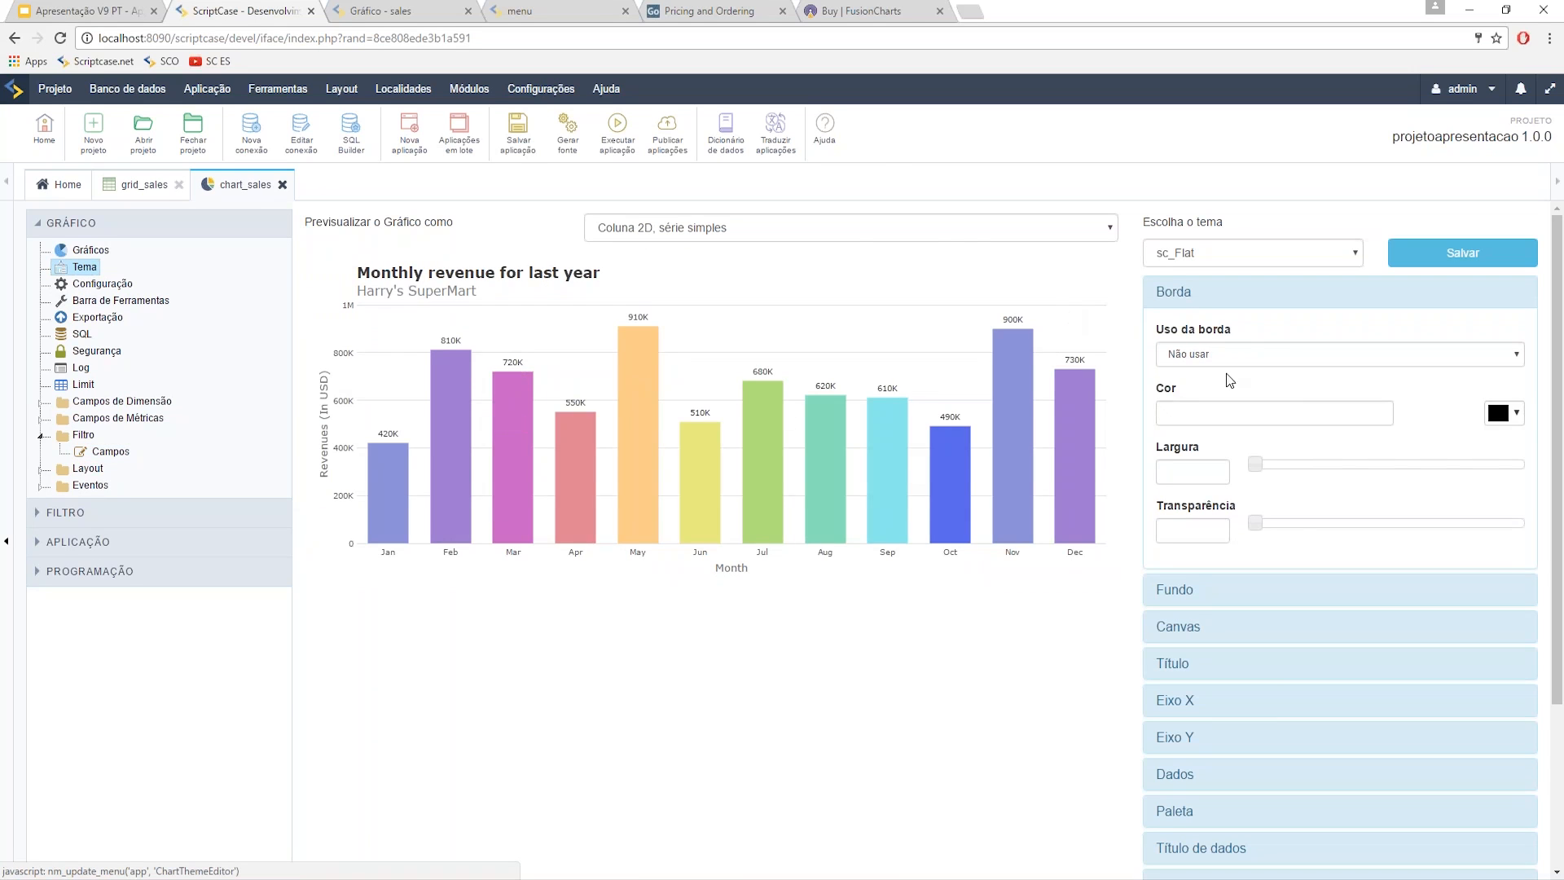
- Try the sc_Pastel theme in Escolha o tema, then keep sc_Modern
{"action": "left_click", "coordinate": [1213, 295]}
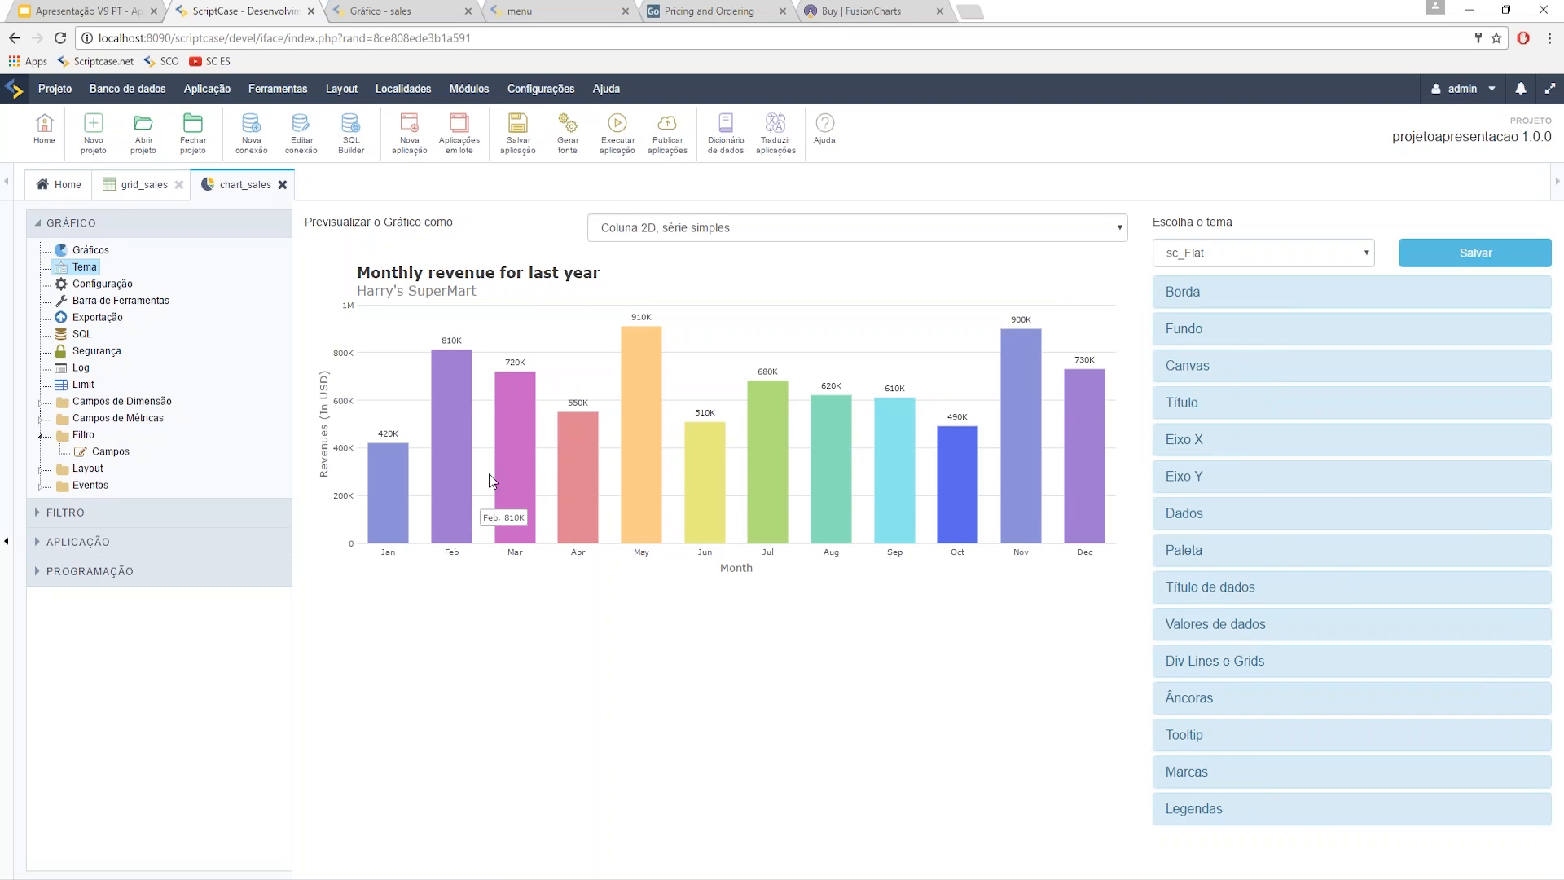
{"action": "left_click", "coordinate": [1229, 261]}
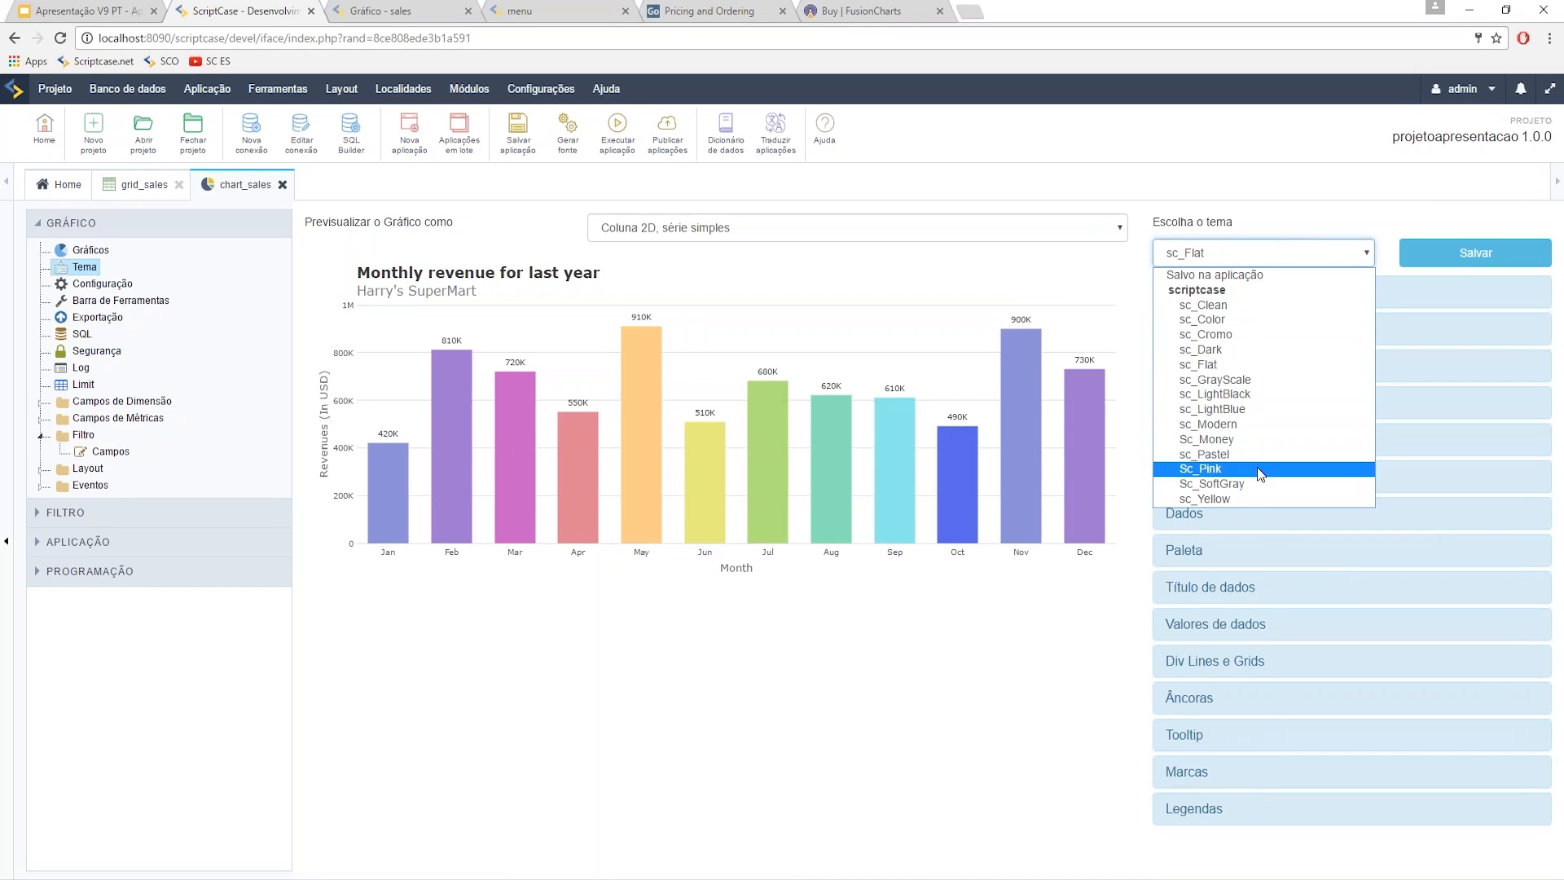
{"action": "left_click", "coordinate": [1230, 453]}
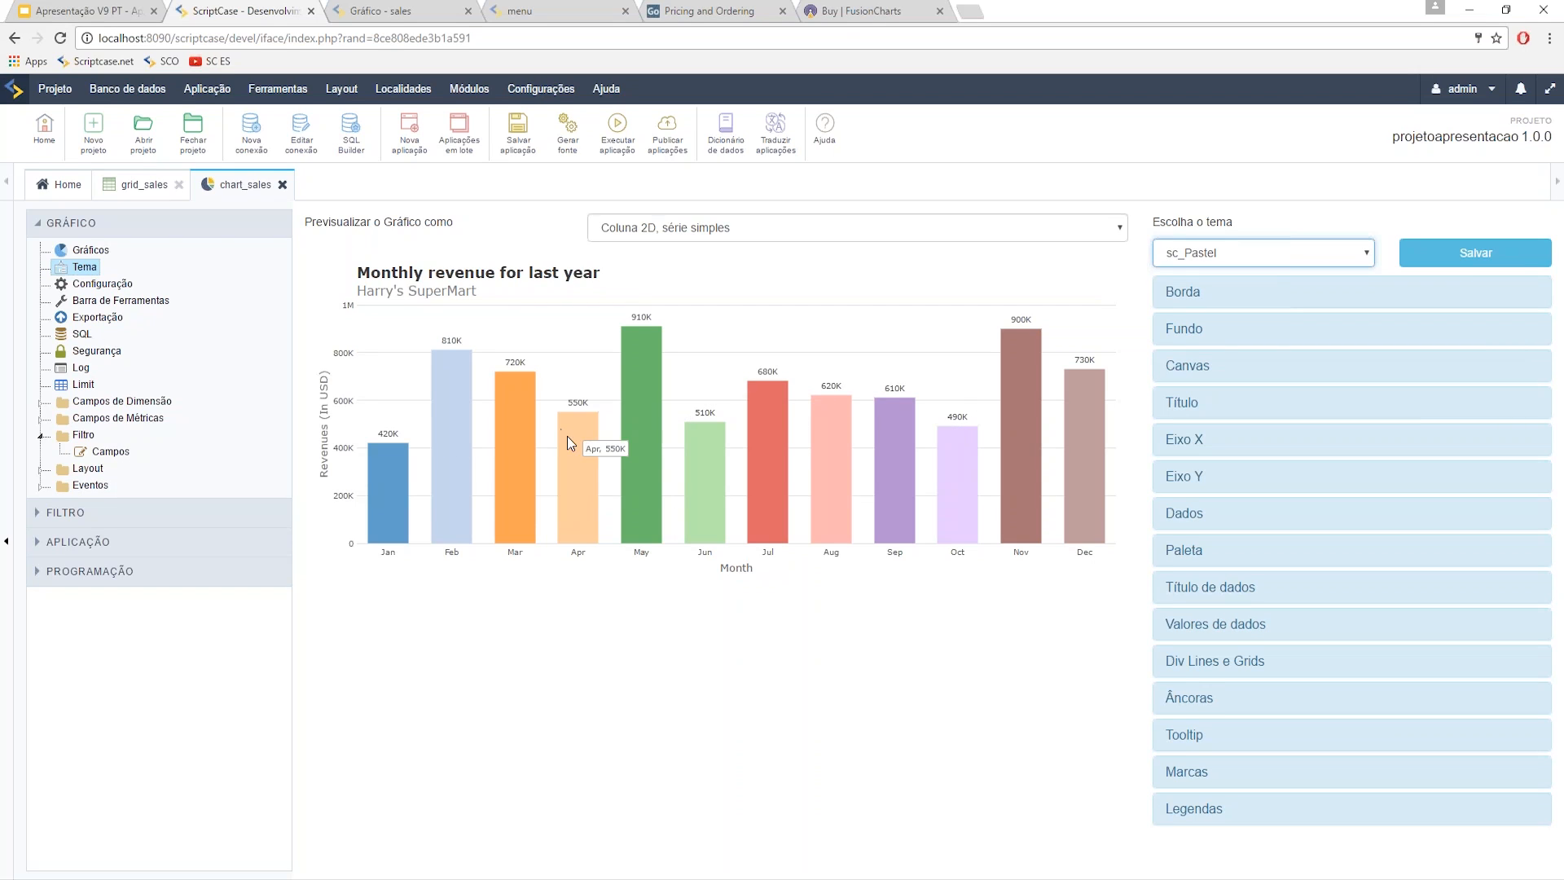
{"action": "left_click", "coordinate": [1232, 254]}
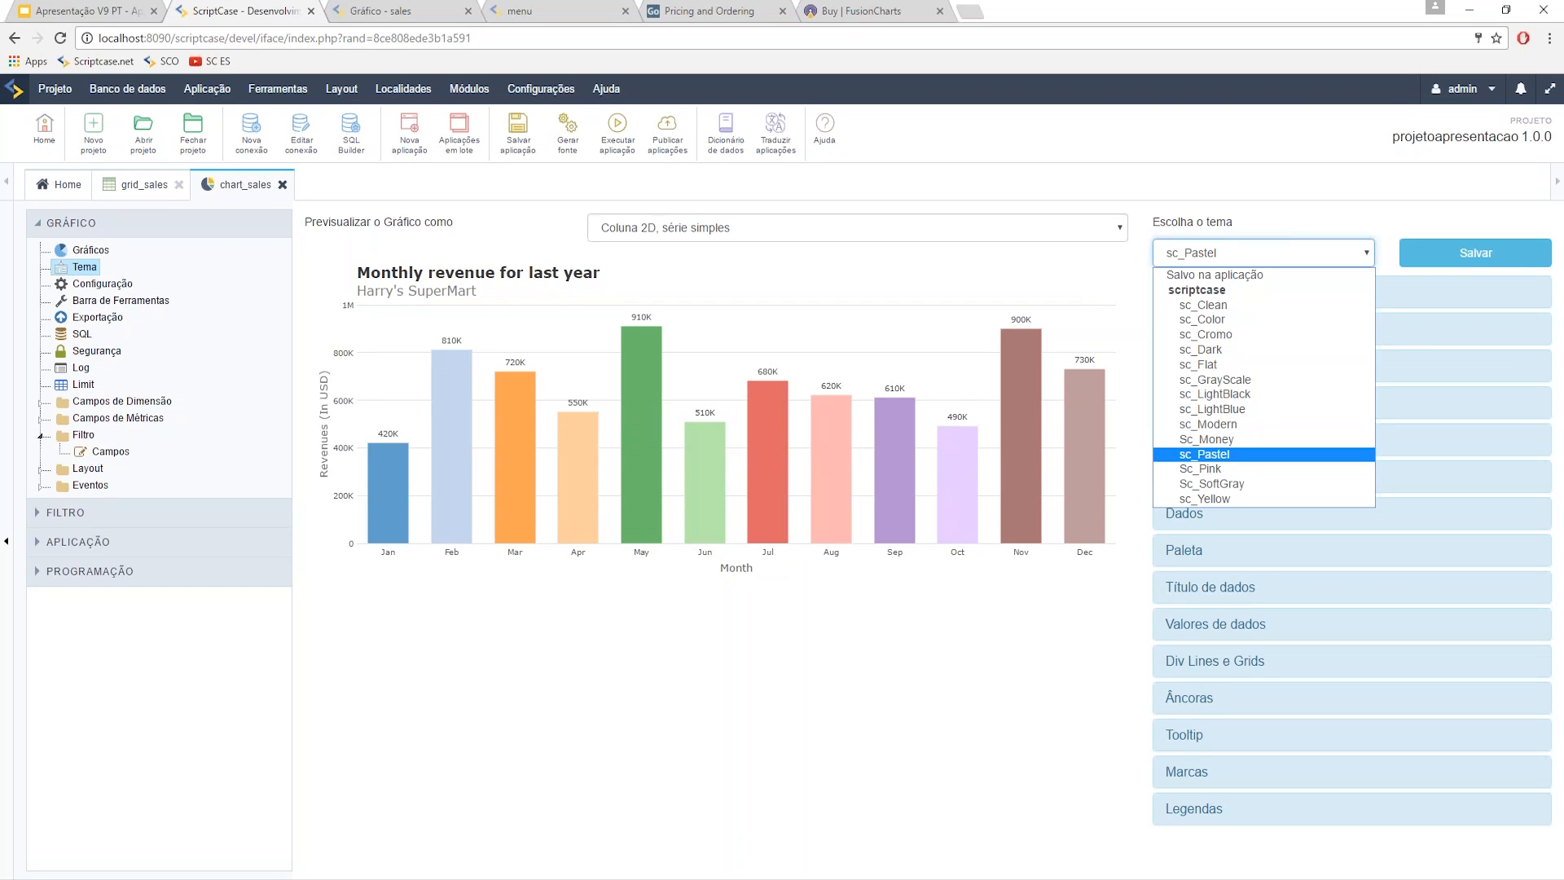
{"action": "left_click", "coordinate": [1234, 425]}
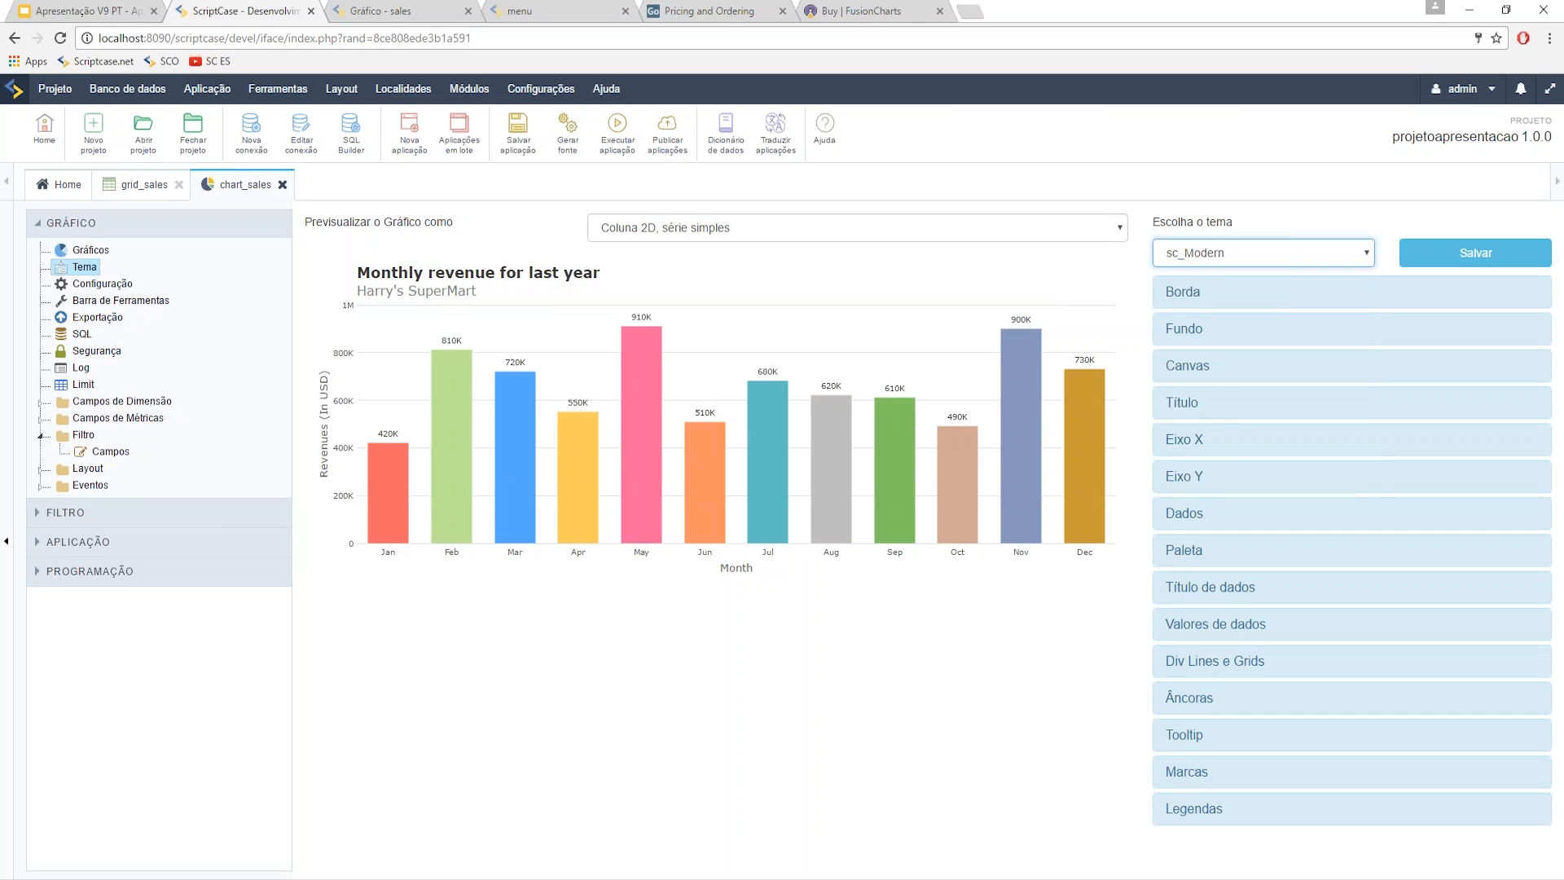
{"action": "left_click", "coordinate": [1246, 253]}
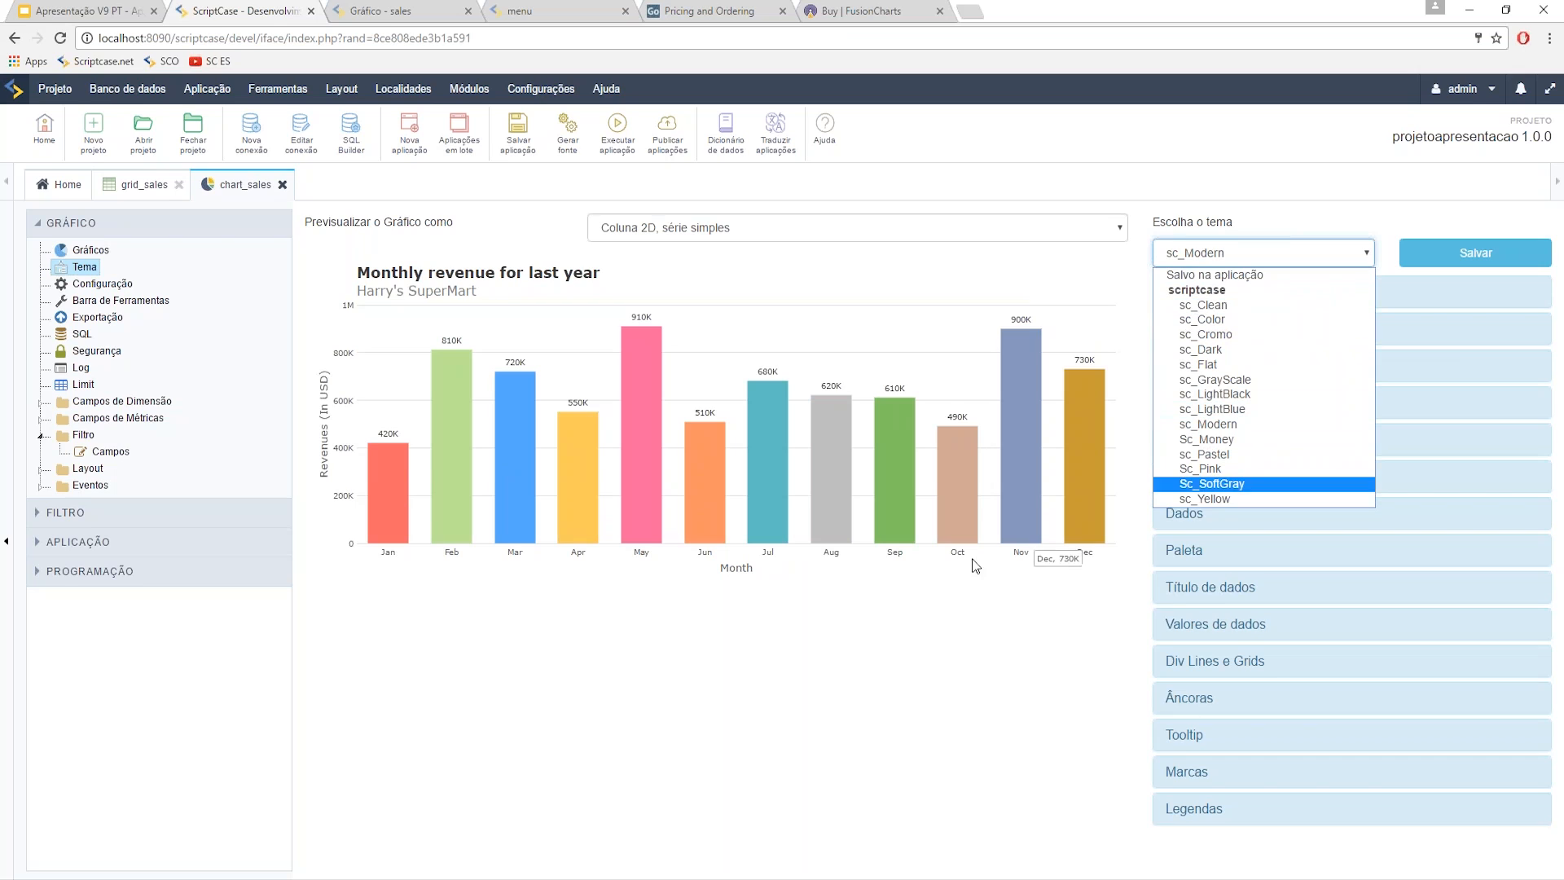
{"action": "left_click", "coordinate": [891, 629]}
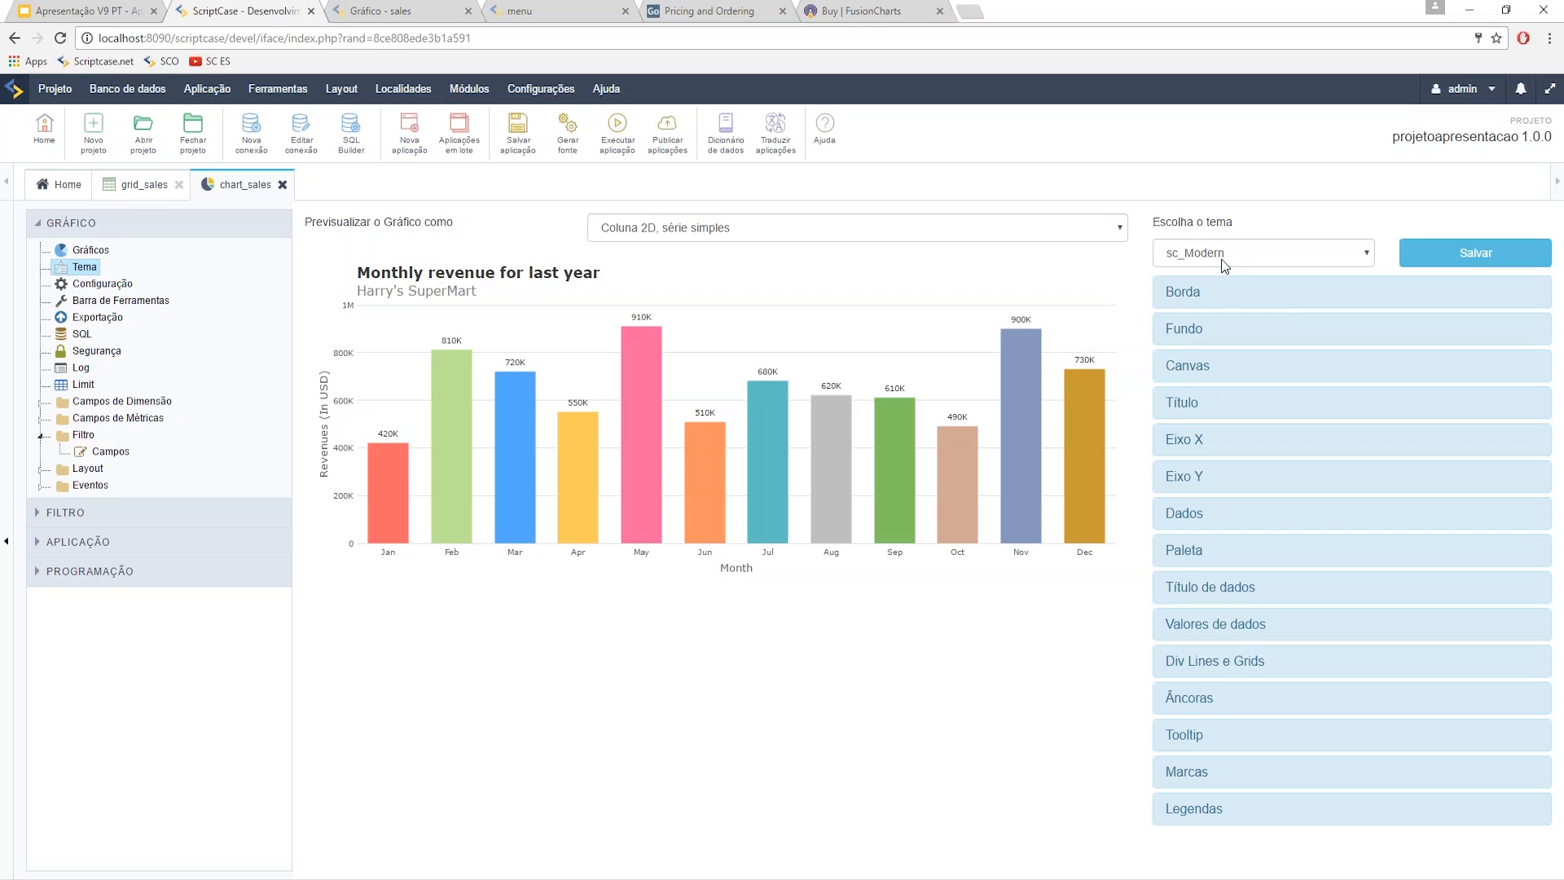
{"action": "left_click", "coordinate": [599, 229]}
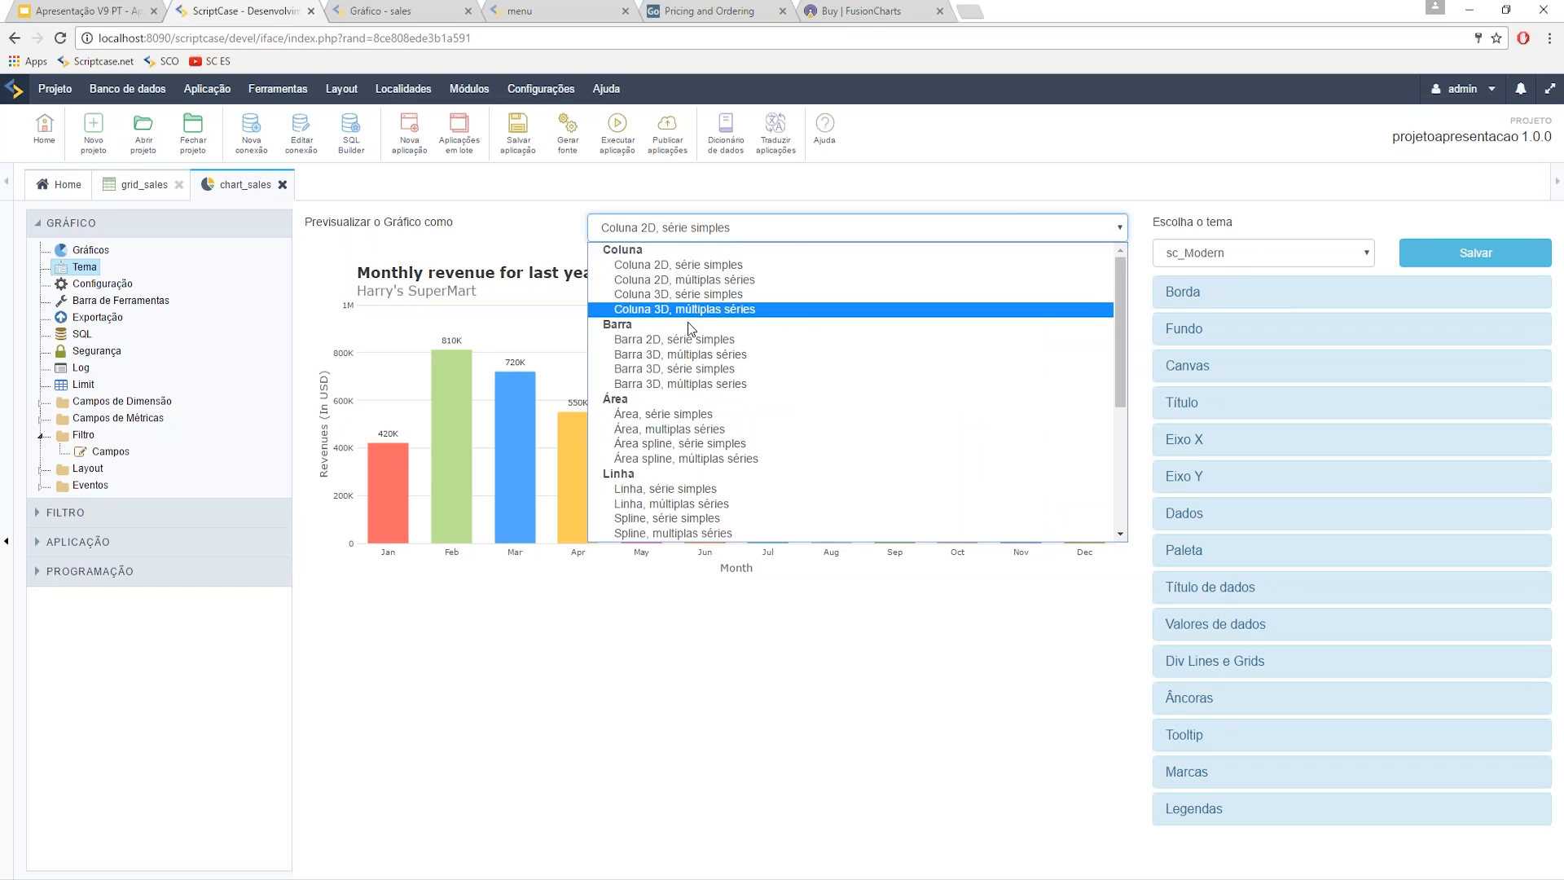
- Preview sc_Modern as 'Barra 3D, múltiplas séries', then as 'Área, multiplas séries'
{"action": "left_click", "coordinate": [706, 359]}
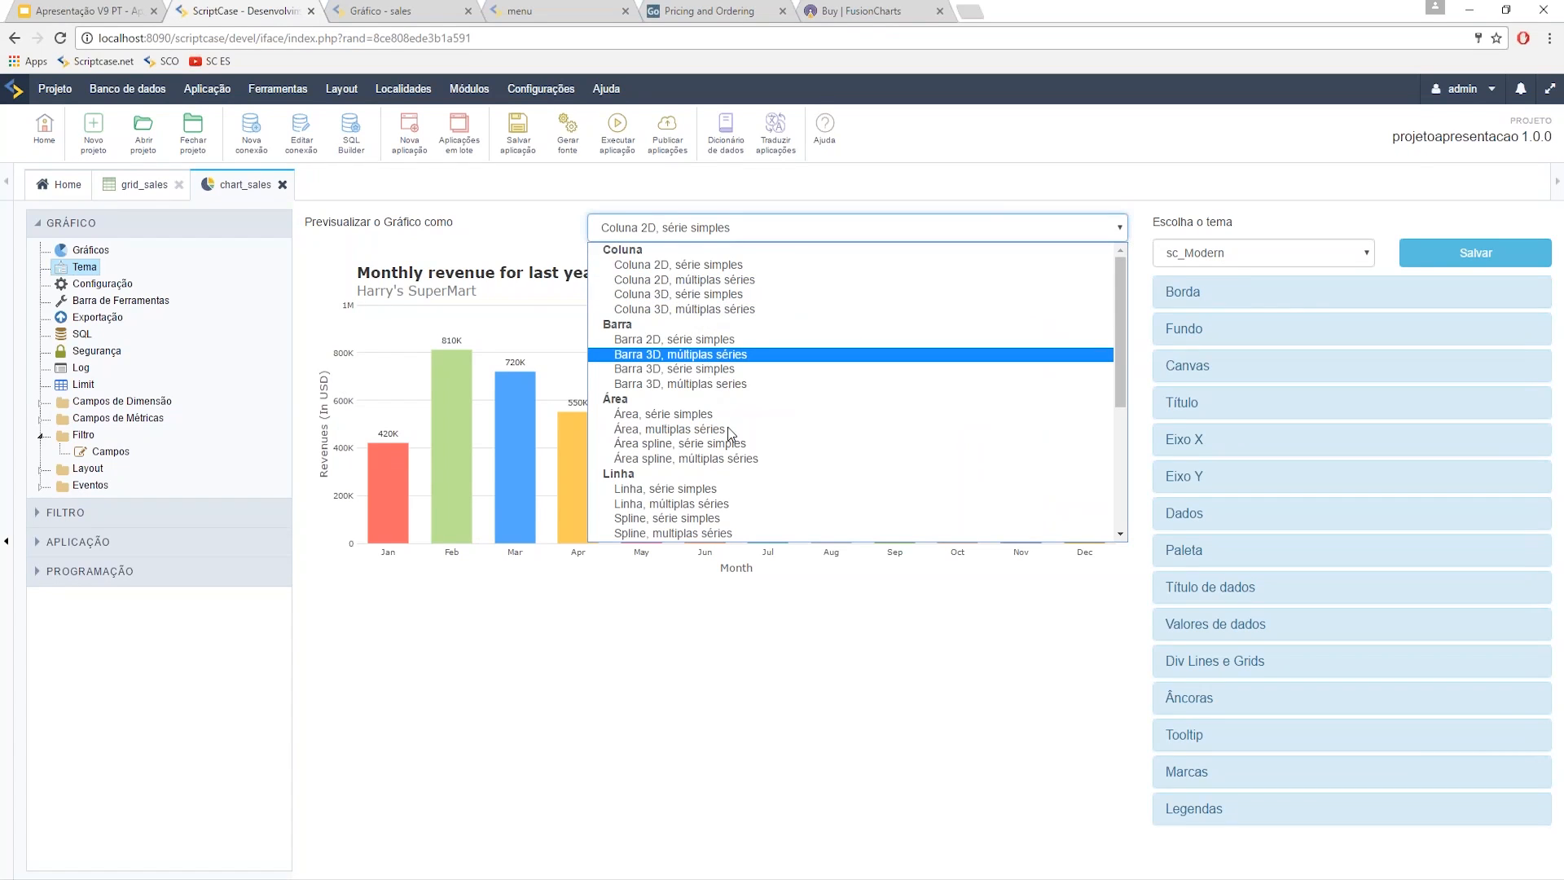
{"action": "left_click", "coordinate": [717, 228]}
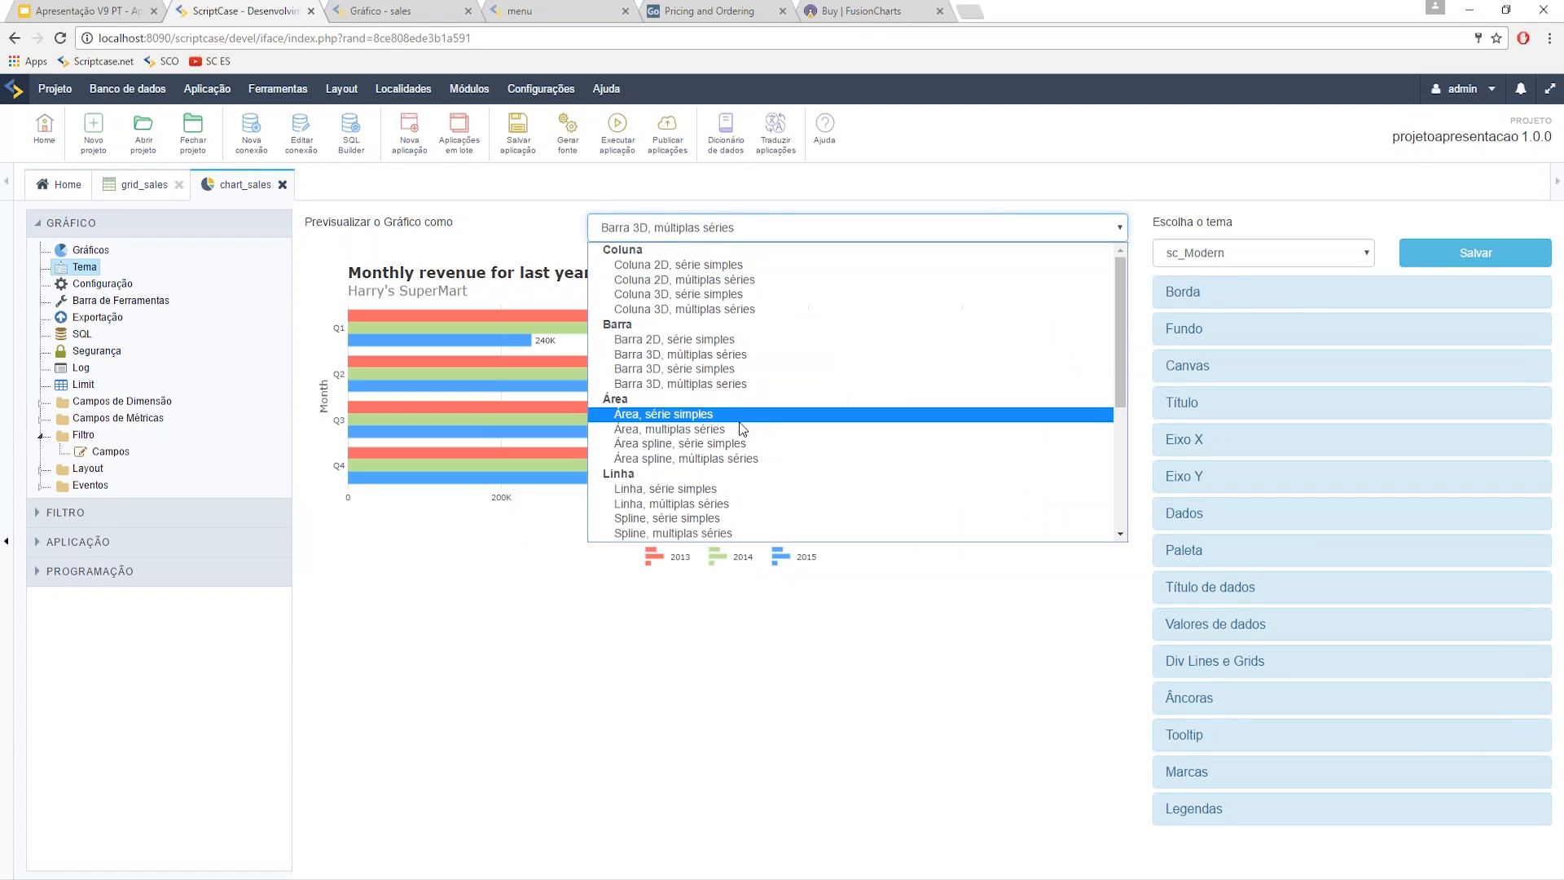
{"action": "scroll", "coordinate": [738, 436], "scroll_direction": "down", "scroll_amount": 3}
{"action": "scroll", "coordinate": [730, 419], "scroll_direction": "up", "scroll_amount": 3}
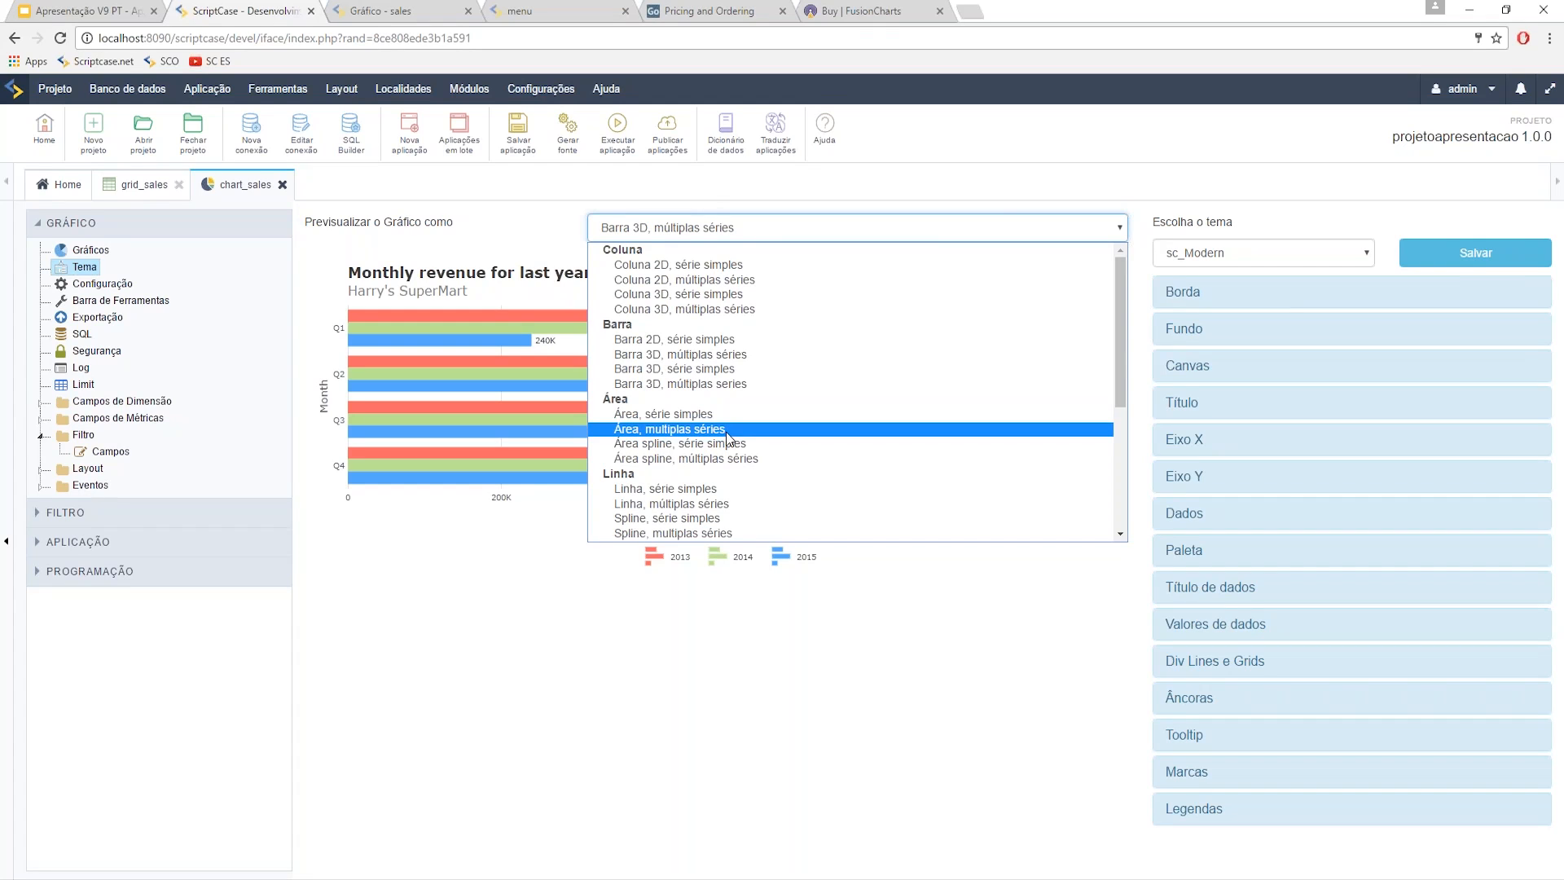
{"action": "left_click", "coordinate": [727, 438]}
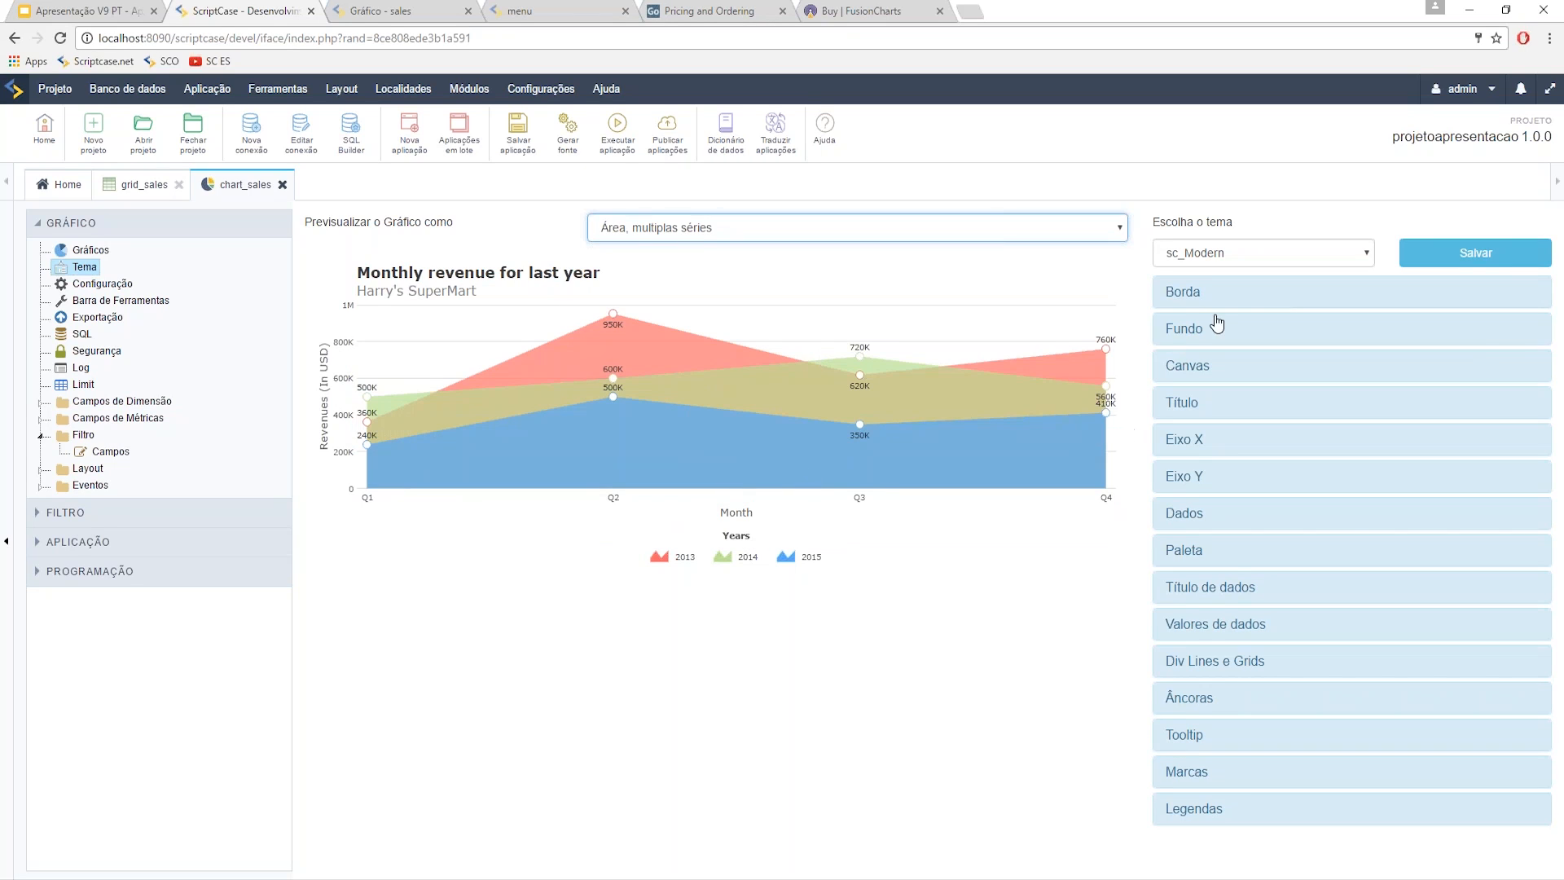
- Set the canvas background colour to light grey #d9d3d3 and save the theme
{"action": "left_click", "coordinate": [1215, 377]}
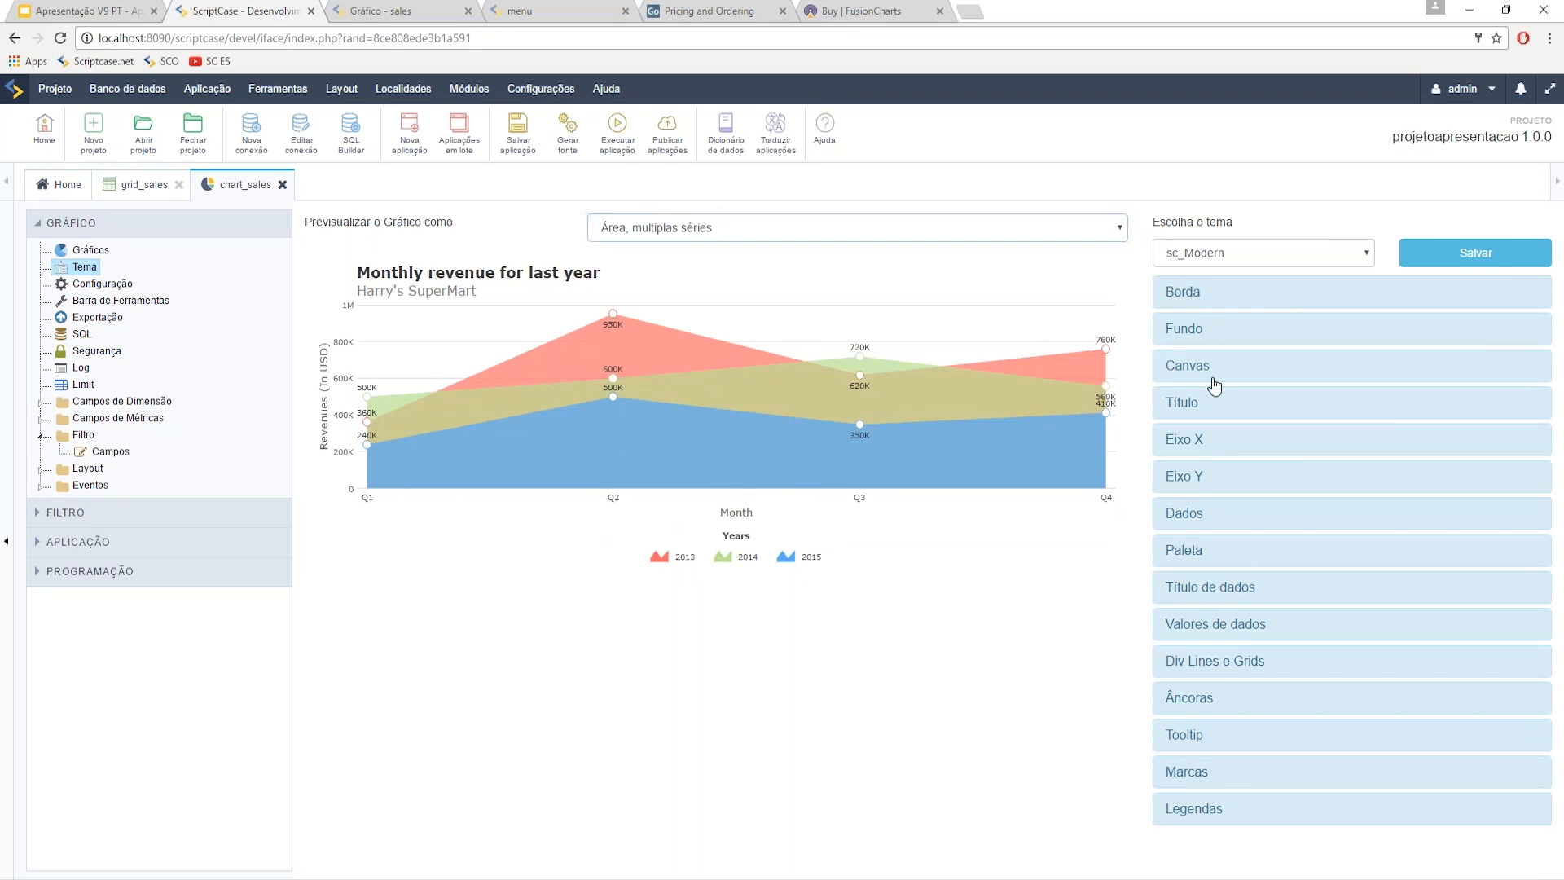
{"action": "left_click", "coordinate": [1215, 298]}
{"action": "scroll", "coordinate": [1246, 489], "scroll_direction": "down", "scroll_amount": 1}
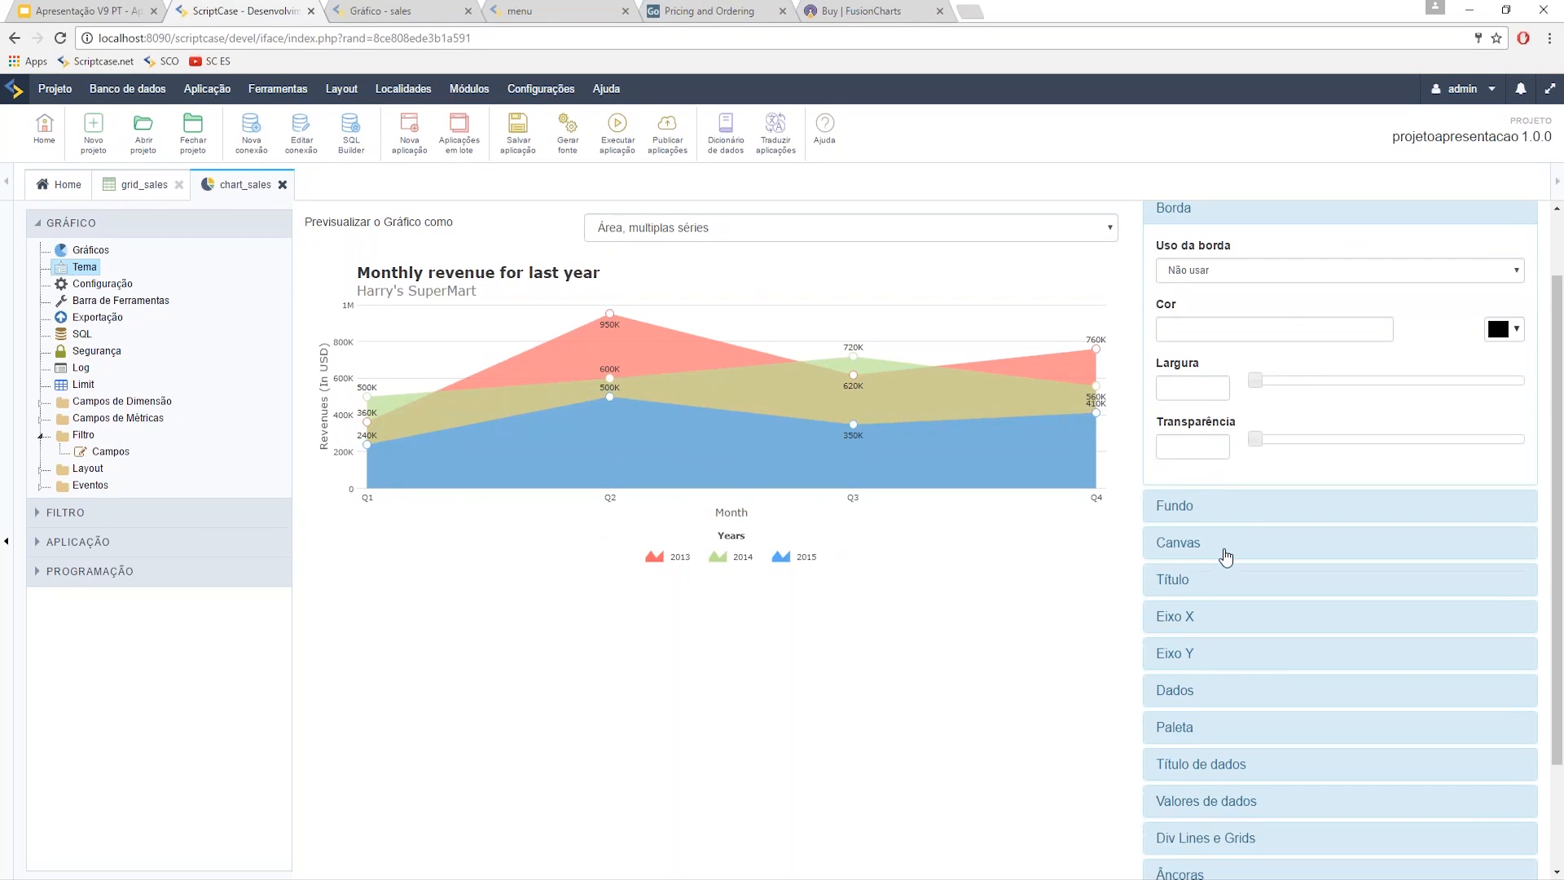
{"action": "left_click", "coordinate": [1225, 552]}
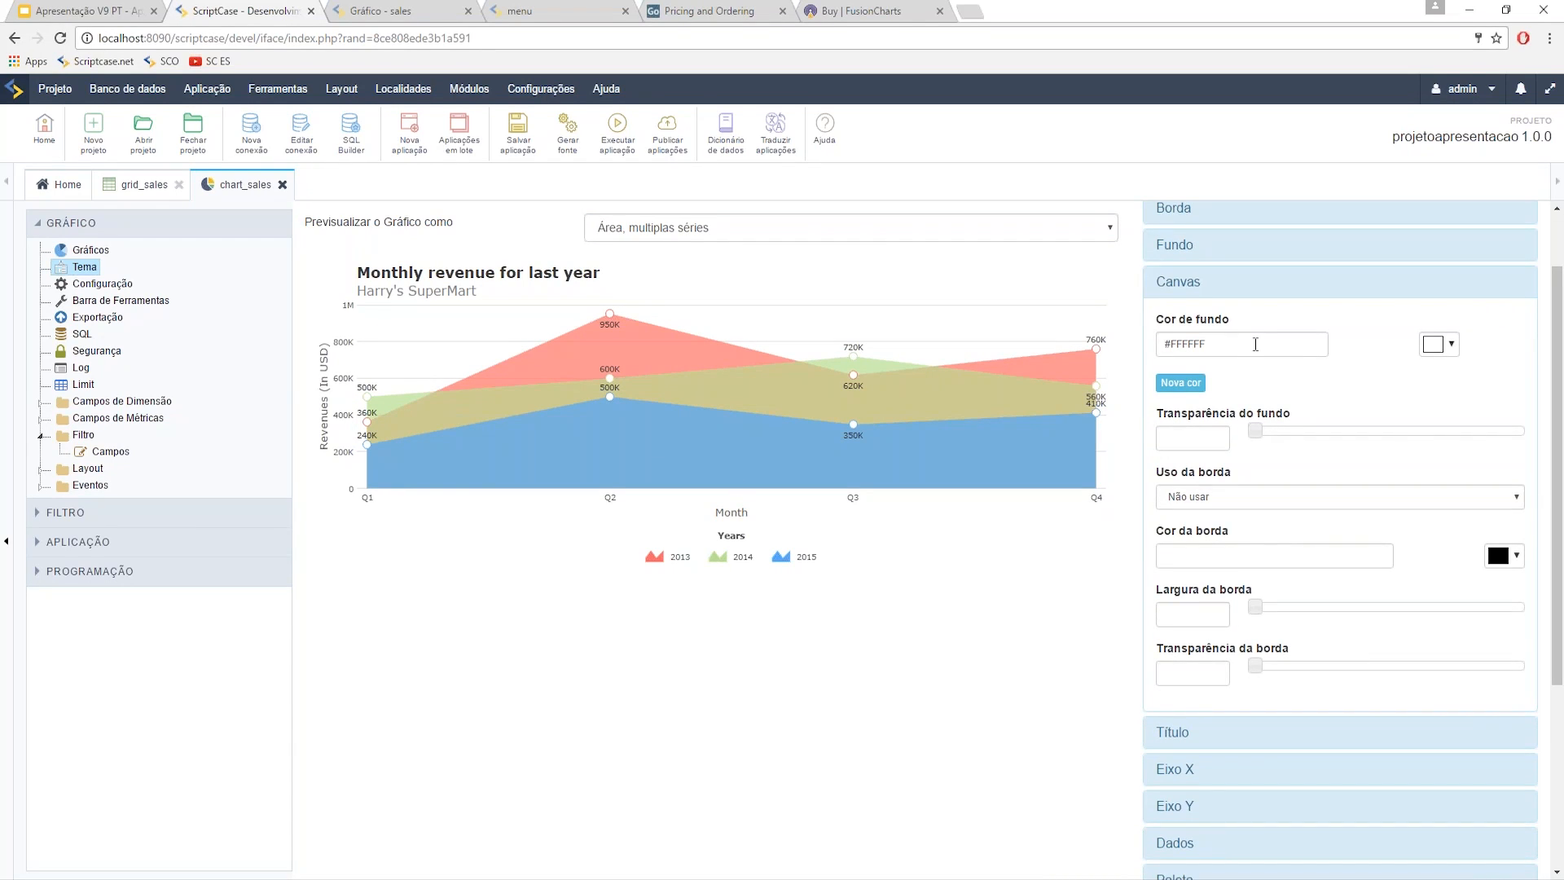
{"action": "left_click", "coordinate": [1450, 346]}
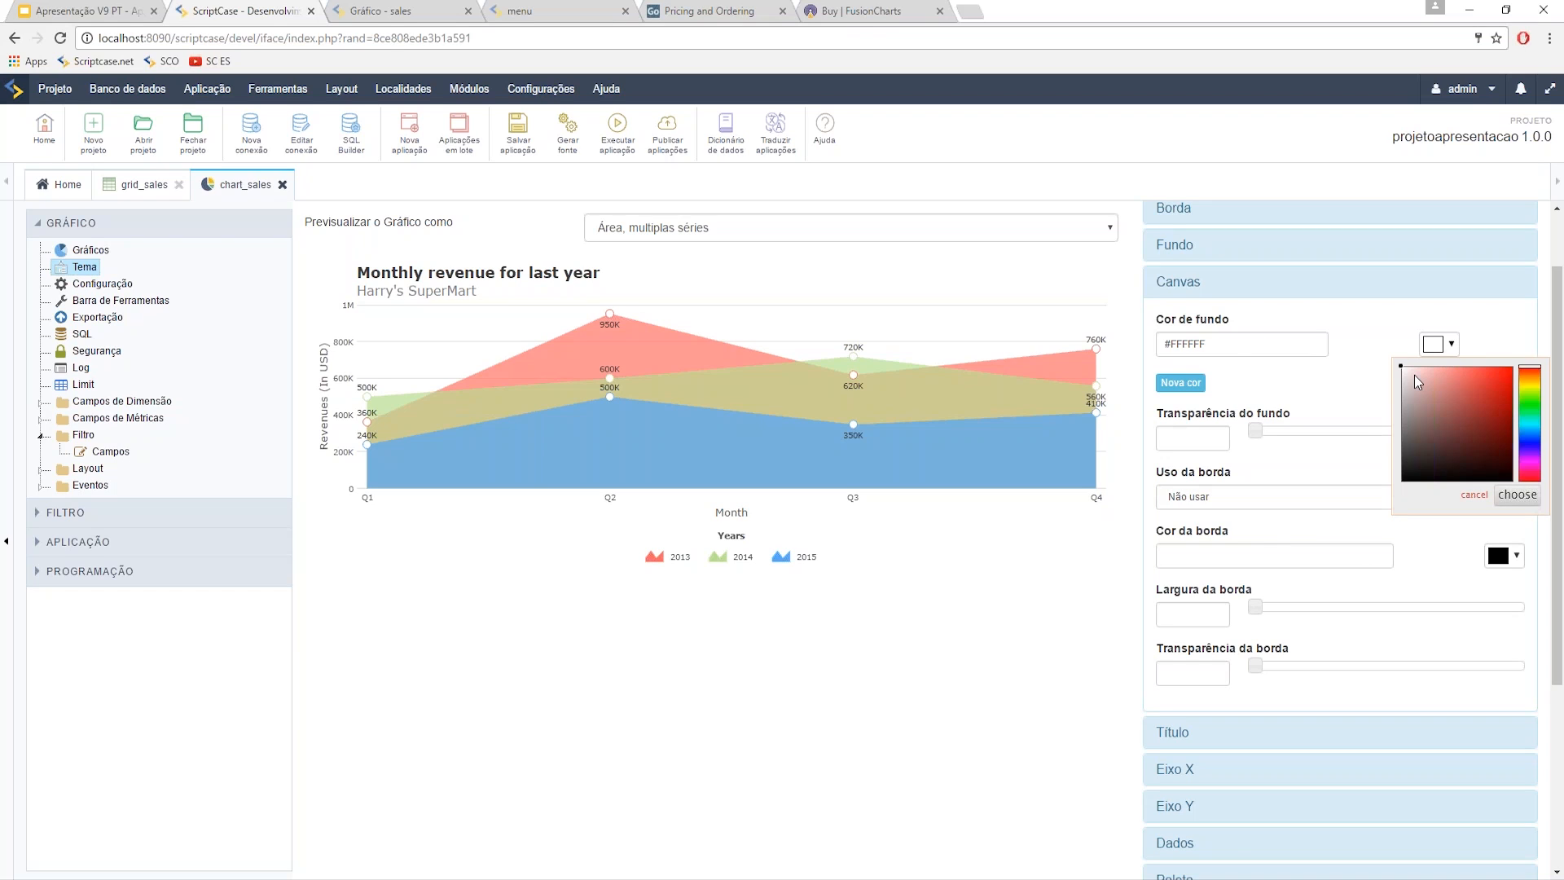
{"action": "mouse_move", "coordinate": [1401, 373]}
{"action": "left_mouse_down"}
{"action": "mouse_move", "coordinate": [1417, 401]}
{"action": "mouse_move", "coordinate": [1405, 413]}
{"action": "mouse_move", "coordinate": [1404, 383]}
{"action": "left_mouse_up"}
{"action": "left_click", "coordinate": [1516, 494]}
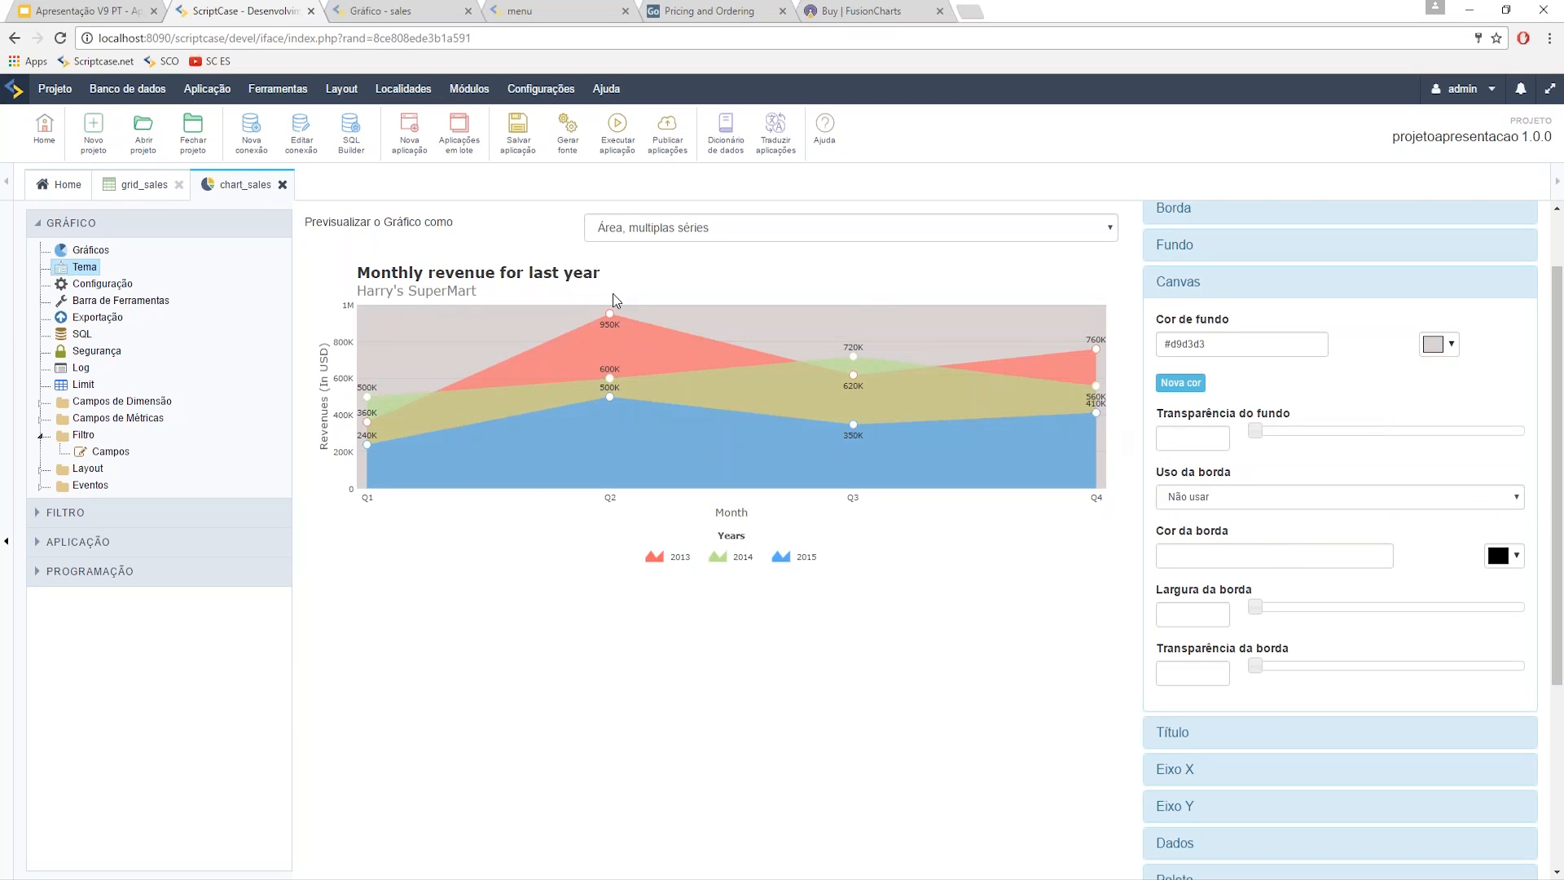
{"action": "scroll", "coordinate": [1295, 471], "scroll_direction": "up", "scroll_amount": 1}
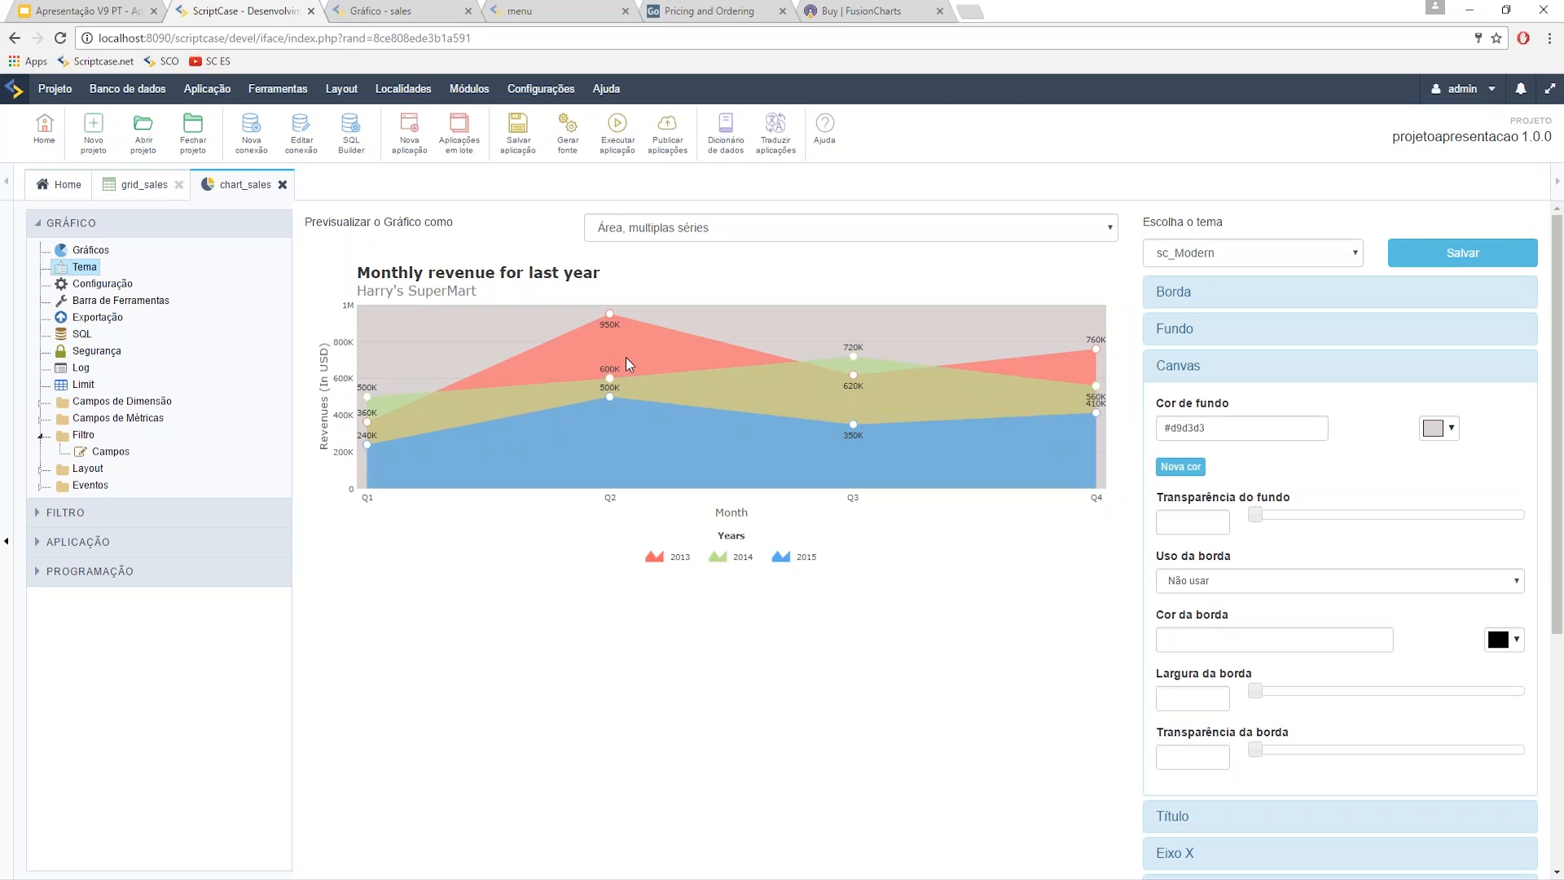
{"action": "left_click", "coordinate": [1492, 257]}
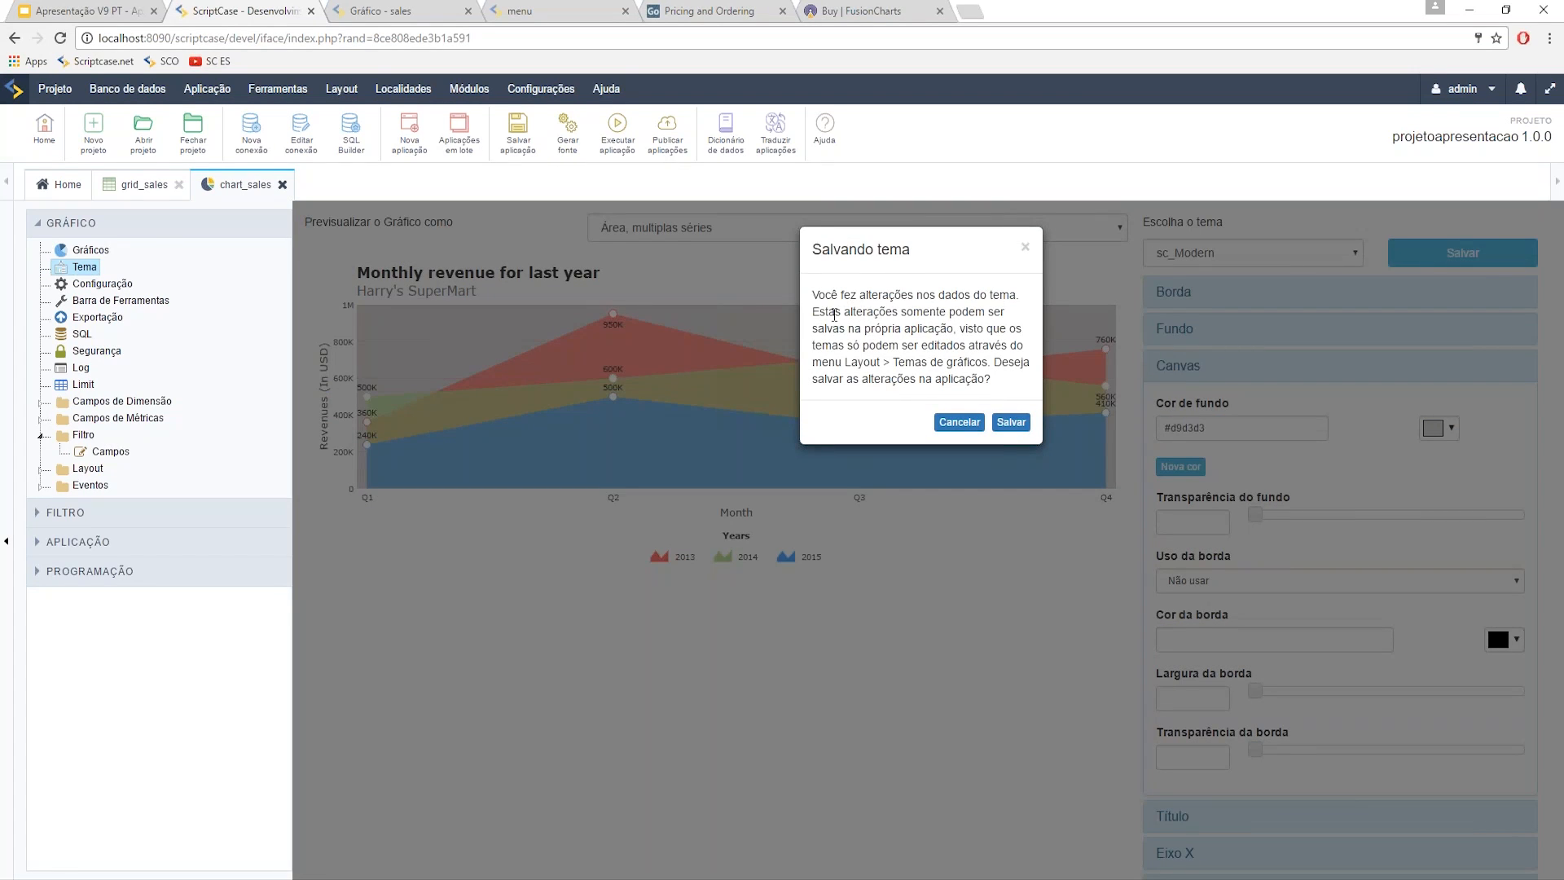
- Confirm the 'Salvando tema' prompt to store the theme in chart_sales
{"action": "left_click_drag", "start_coordinate": [819, 312], "coordinate": [965, 345]}
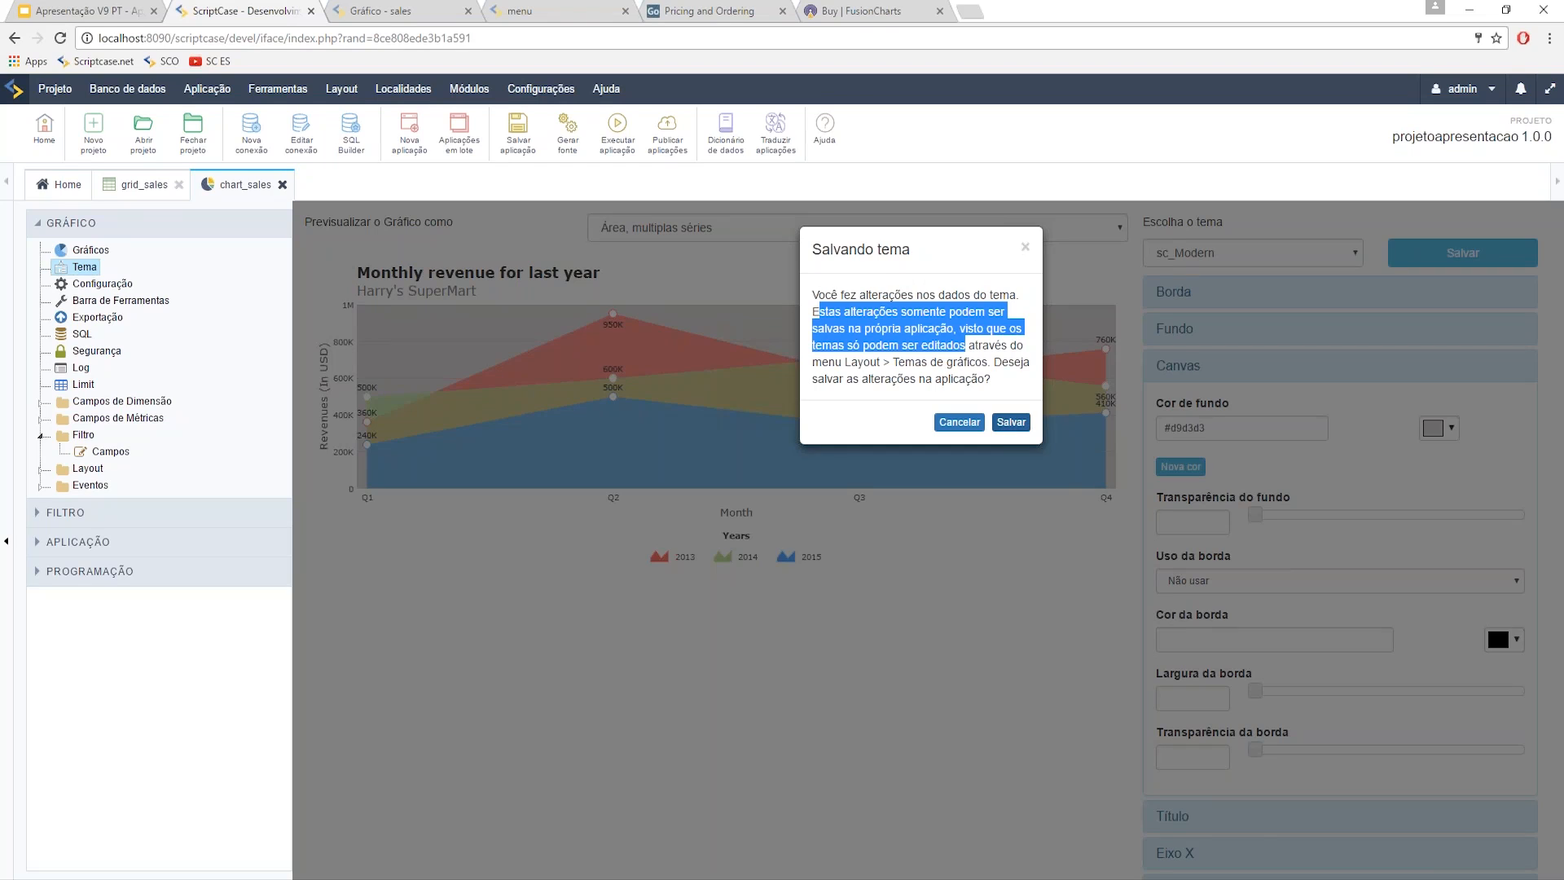
{"action": "left_click", "coordinate": [1011, 422]}
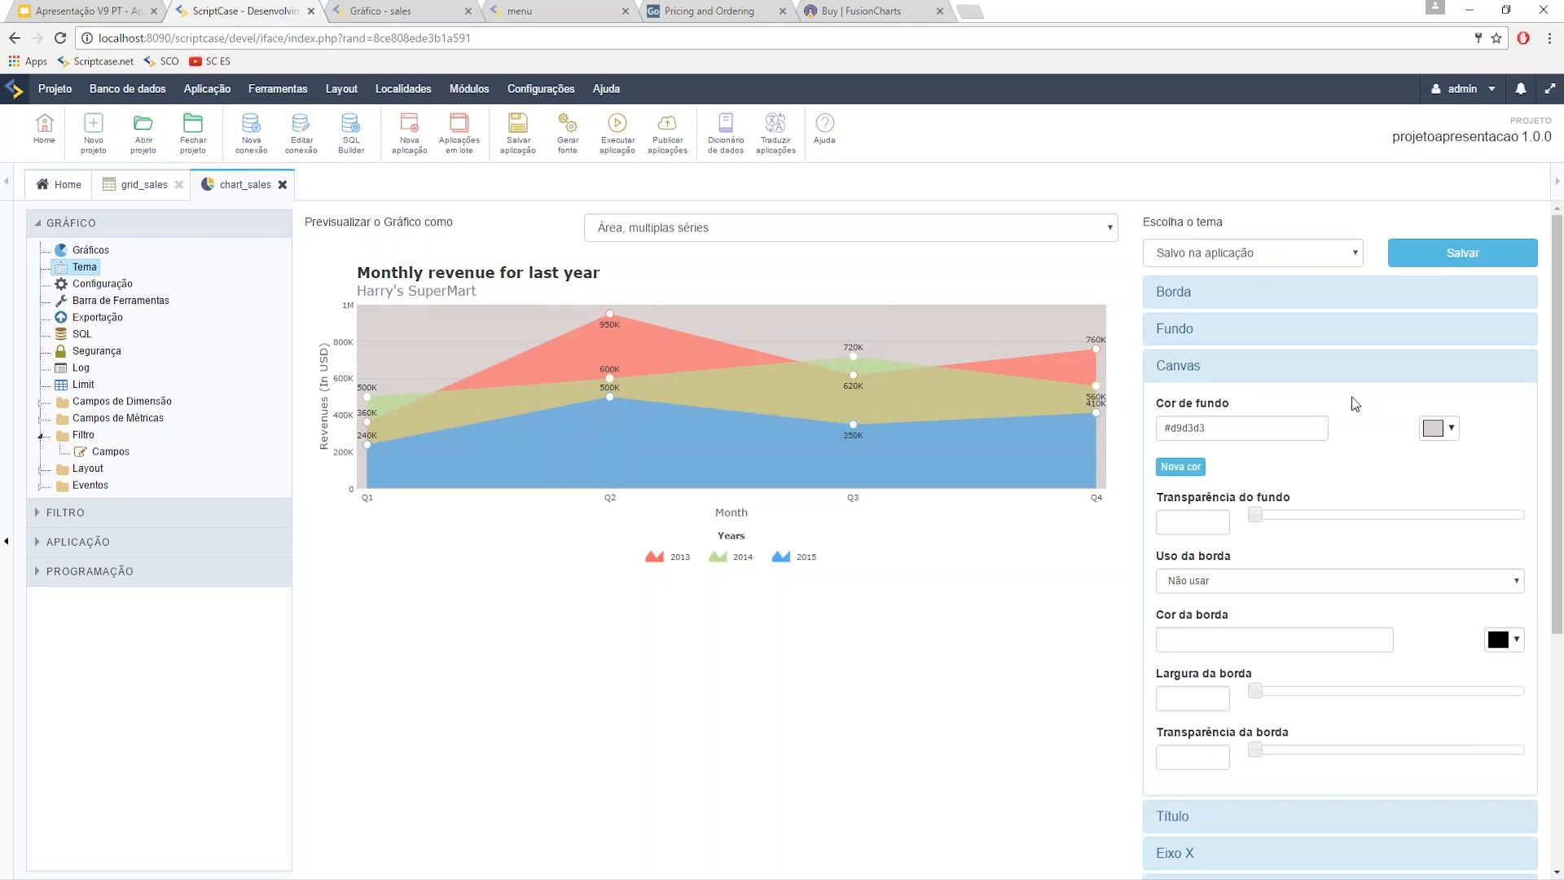
- Preview sc_Flat on the Layout > Temas para os Gráficos page, then return to chart_sales
{"action": "left_click", "coordinate": [403, 88]}
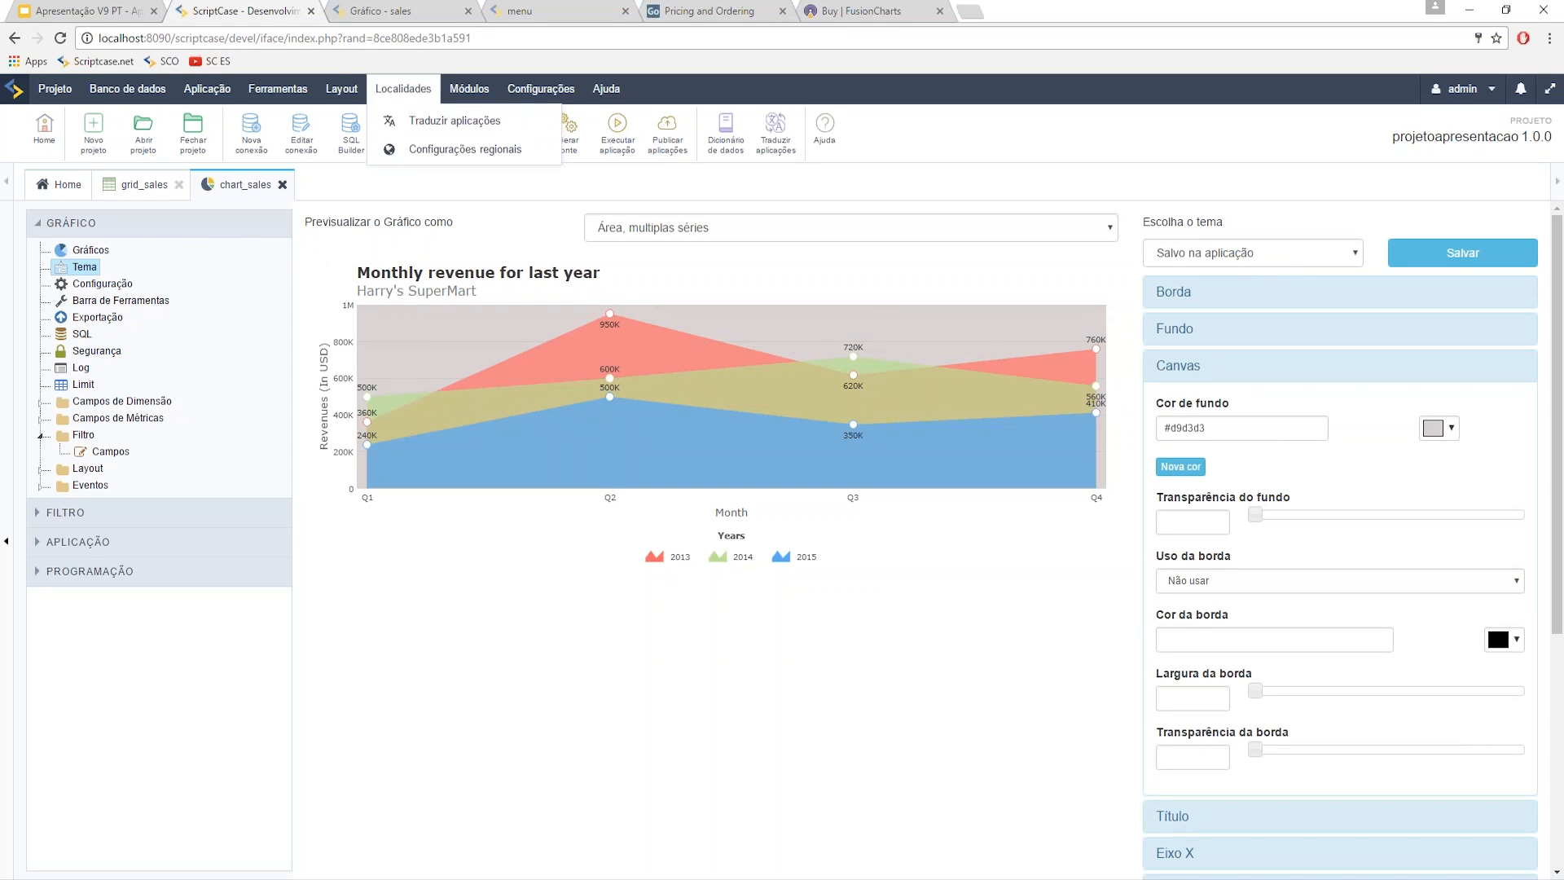
{"action": "left_click", "coordinate": [361, 91]}
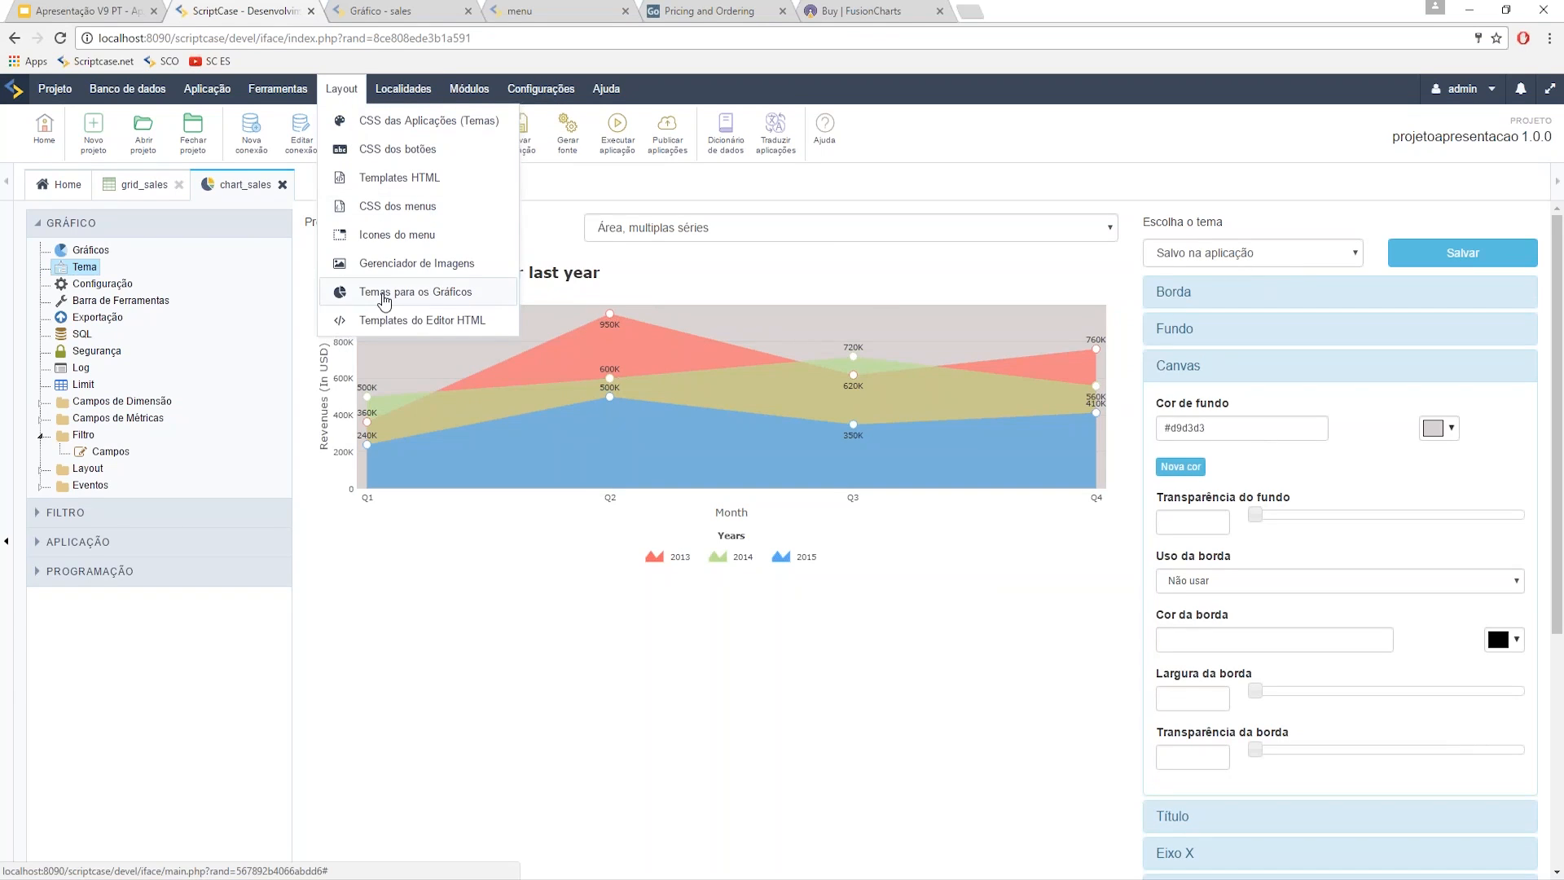
{"action": "left_click", "coordinate": [438, 306]}
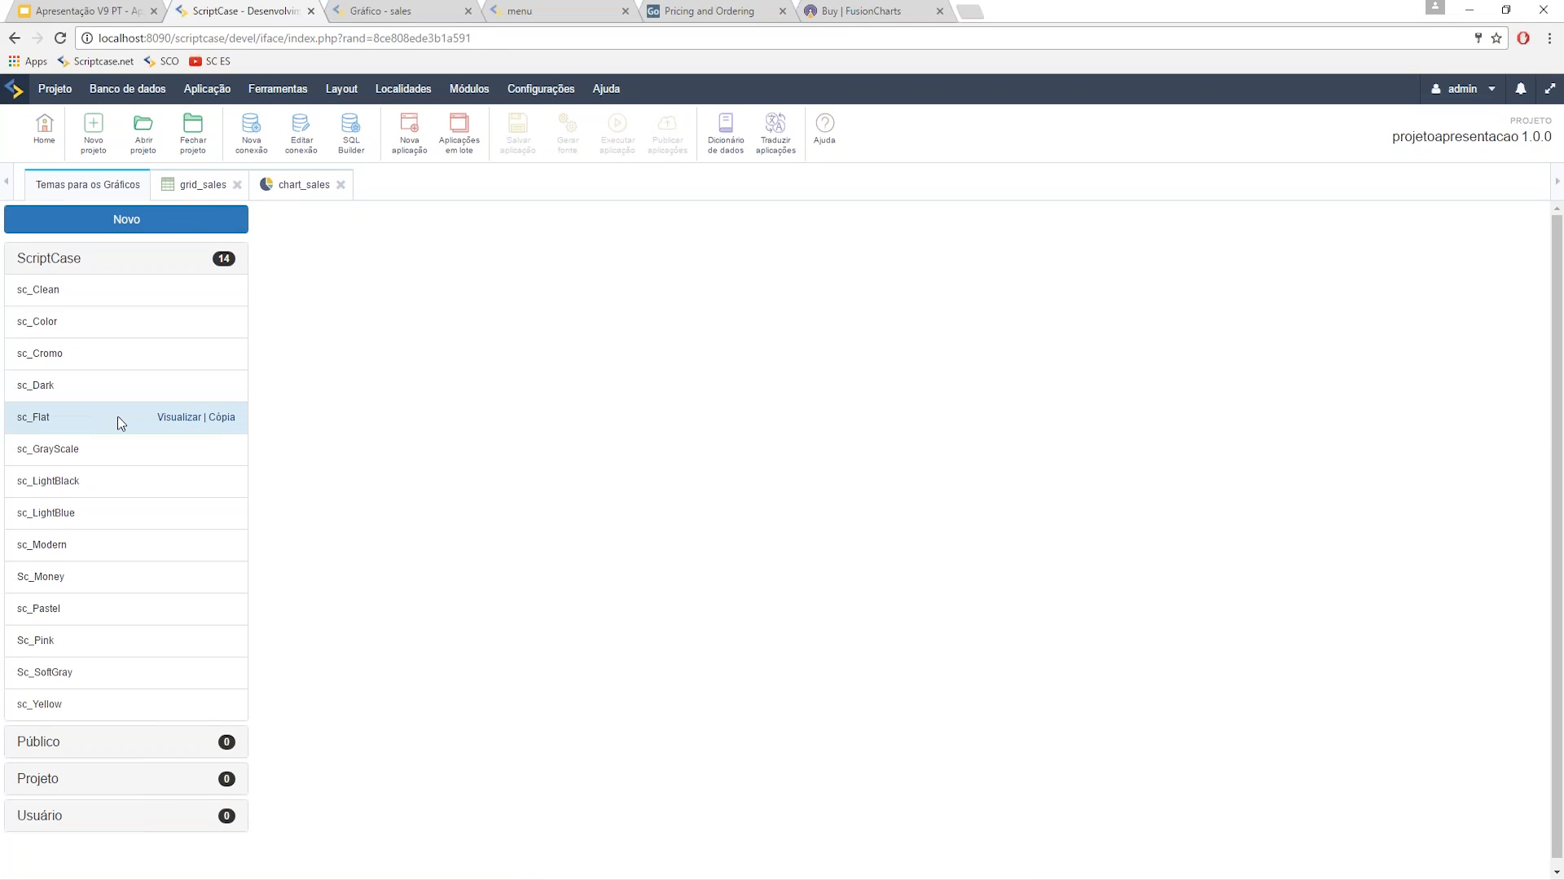
{"action": "left_click", "coordinate": [175, 417]}
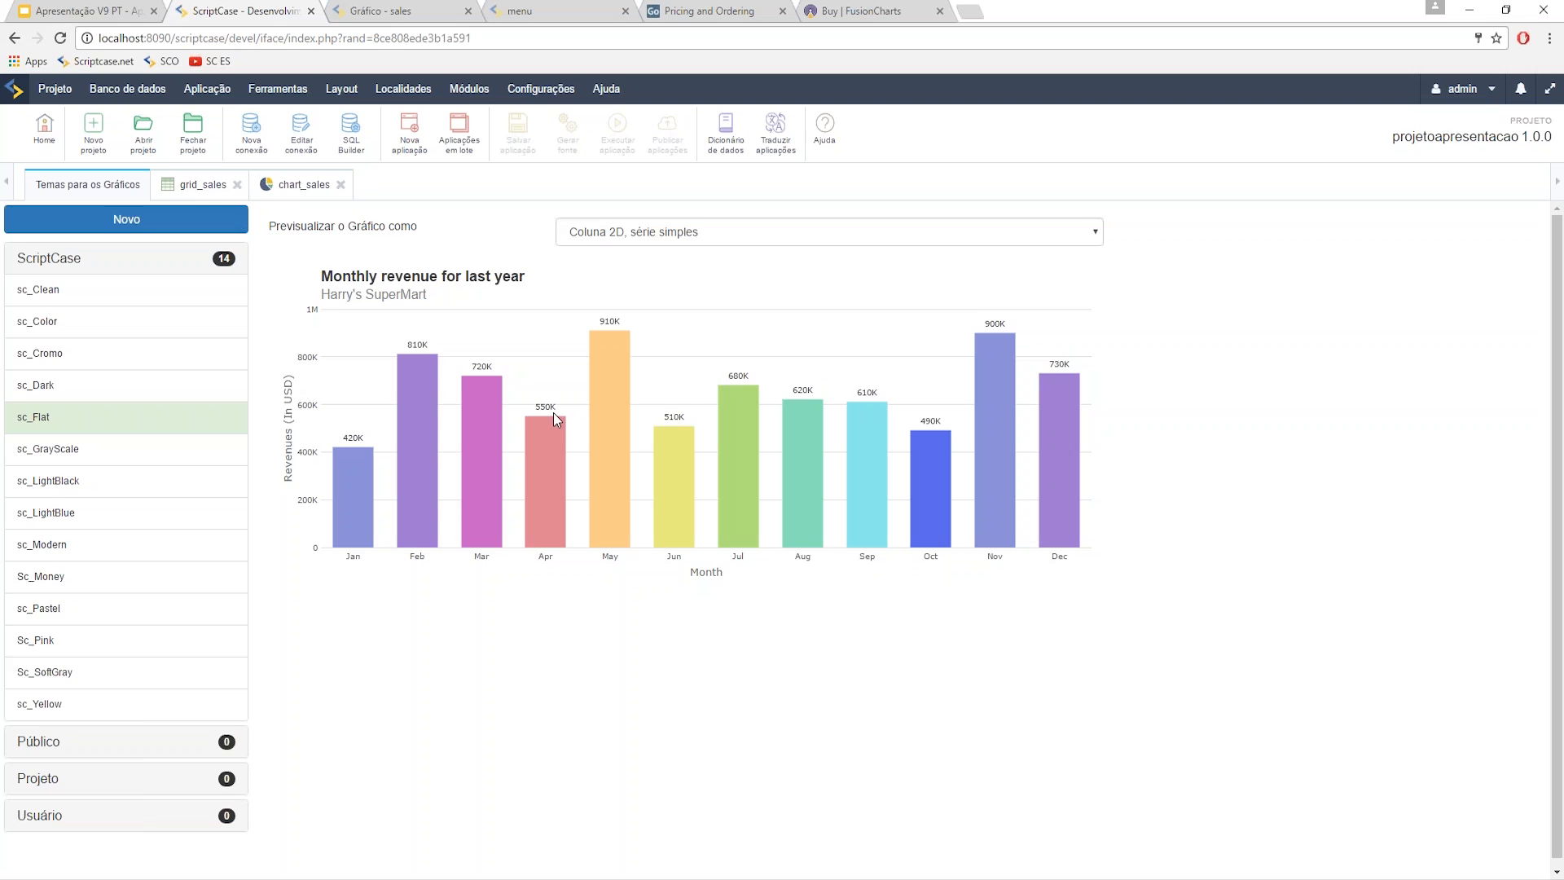
{"action": "left_click", "coordinate": [66, 263]}
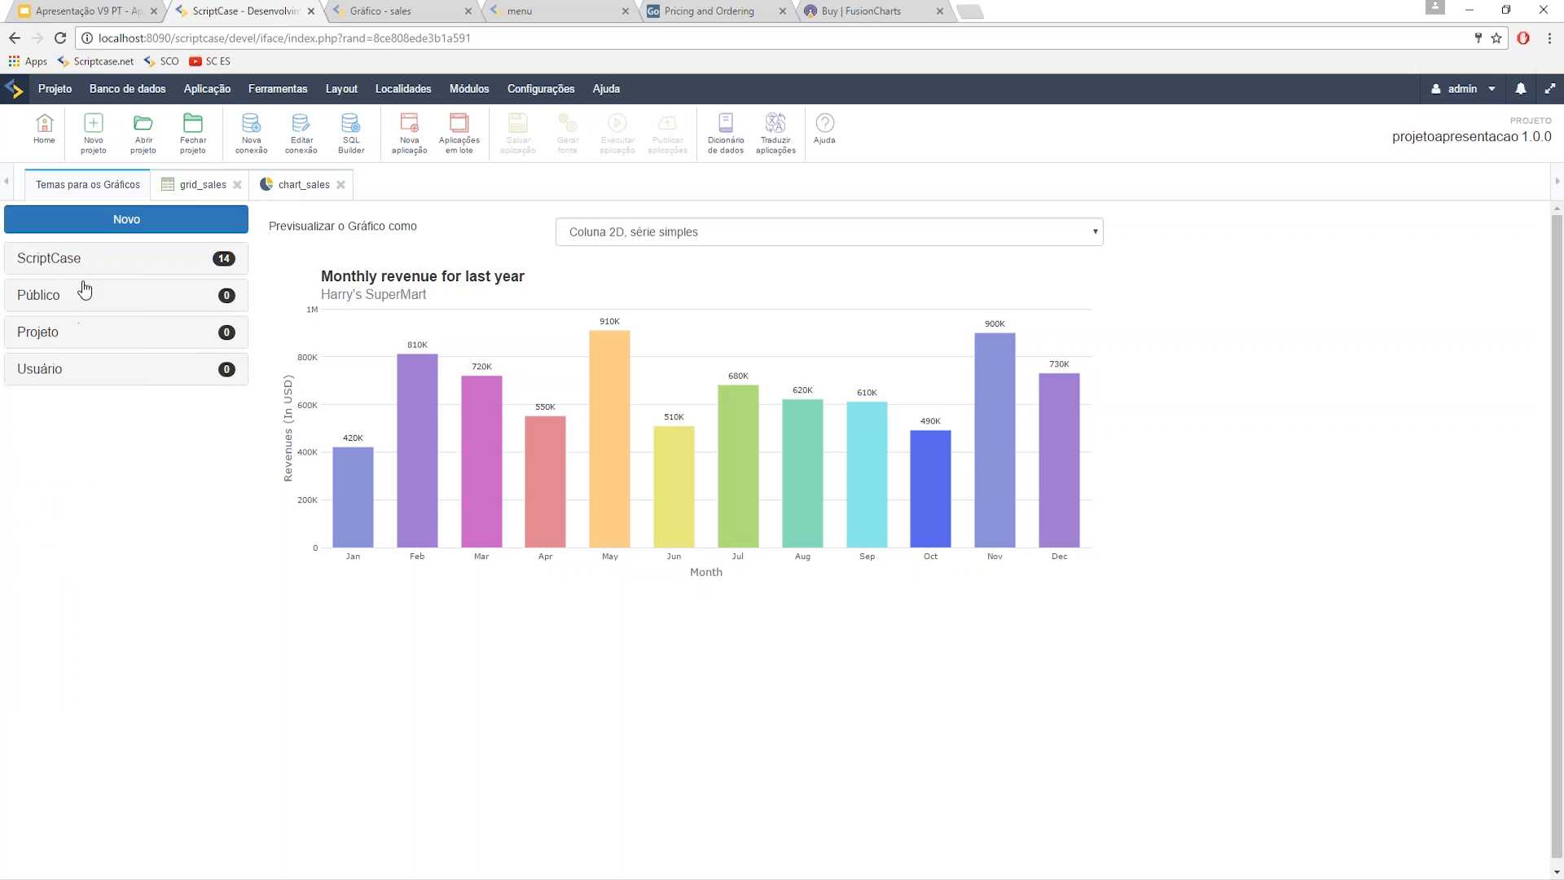
{"action": "left_click", "coordinate": [295, 186]}
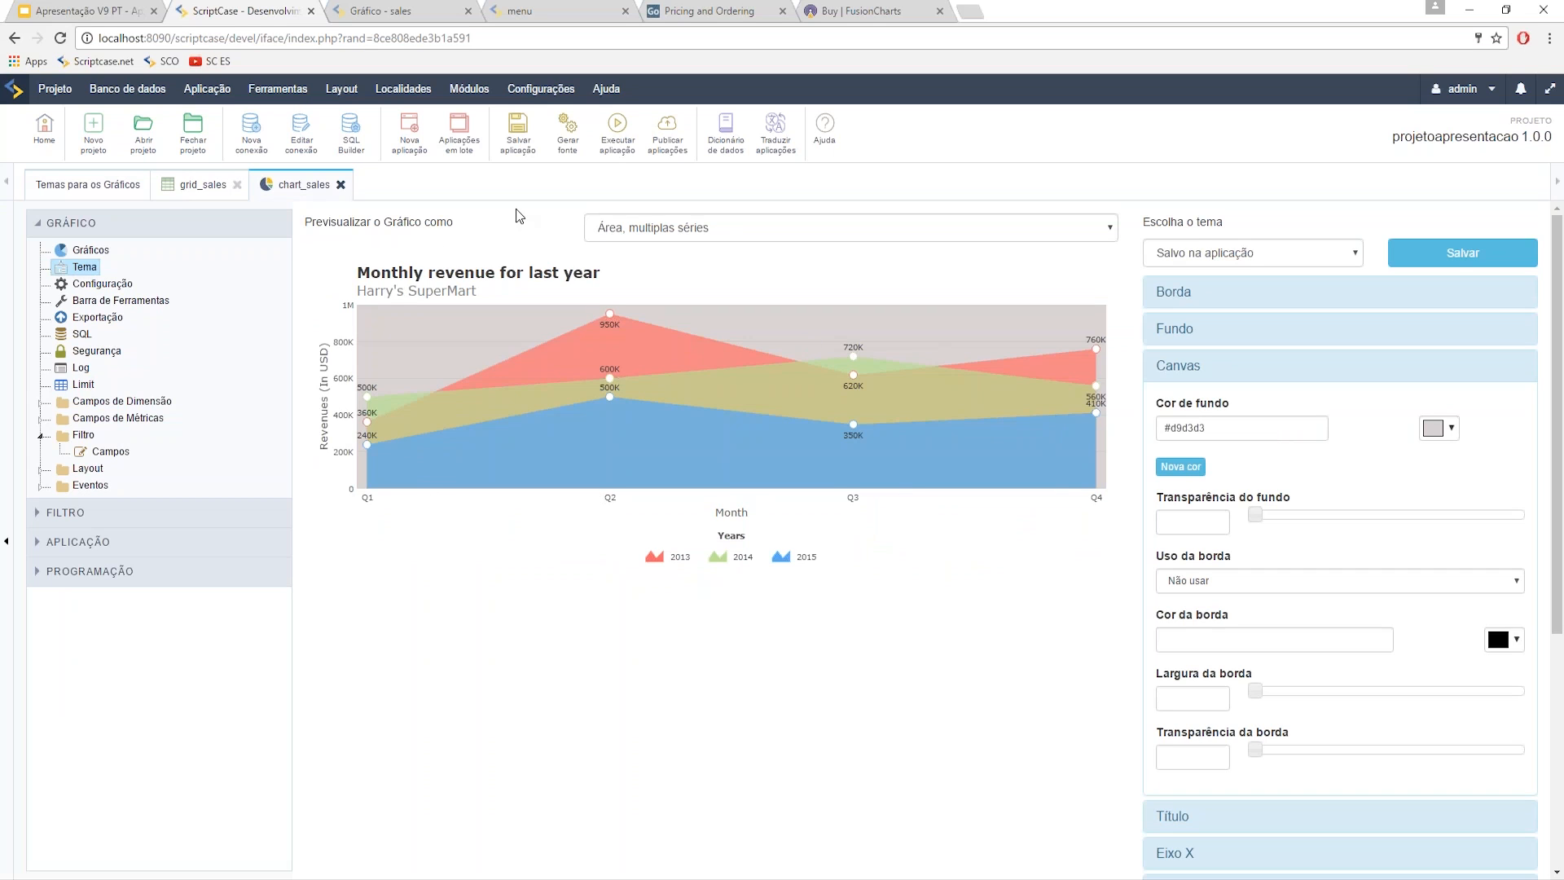
- Check the grey canvas in the running app, then save sc_Flat into chart_sales and rerun
{"action": "left_click", "coordinate": [616, 128]}
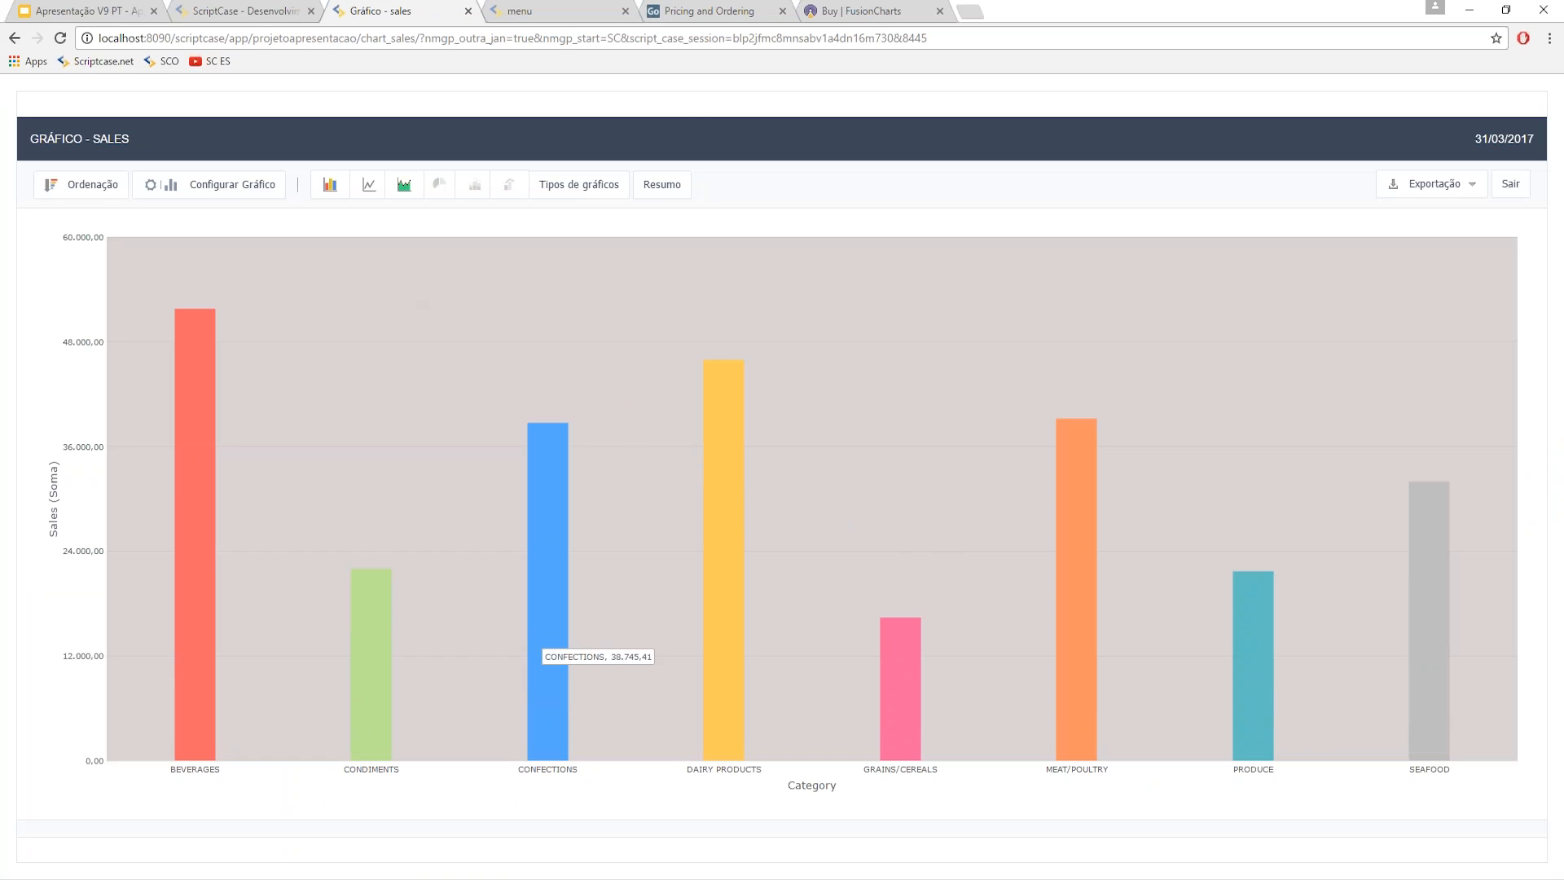
{"action": "left_click", "coordinate": [224, 10]}
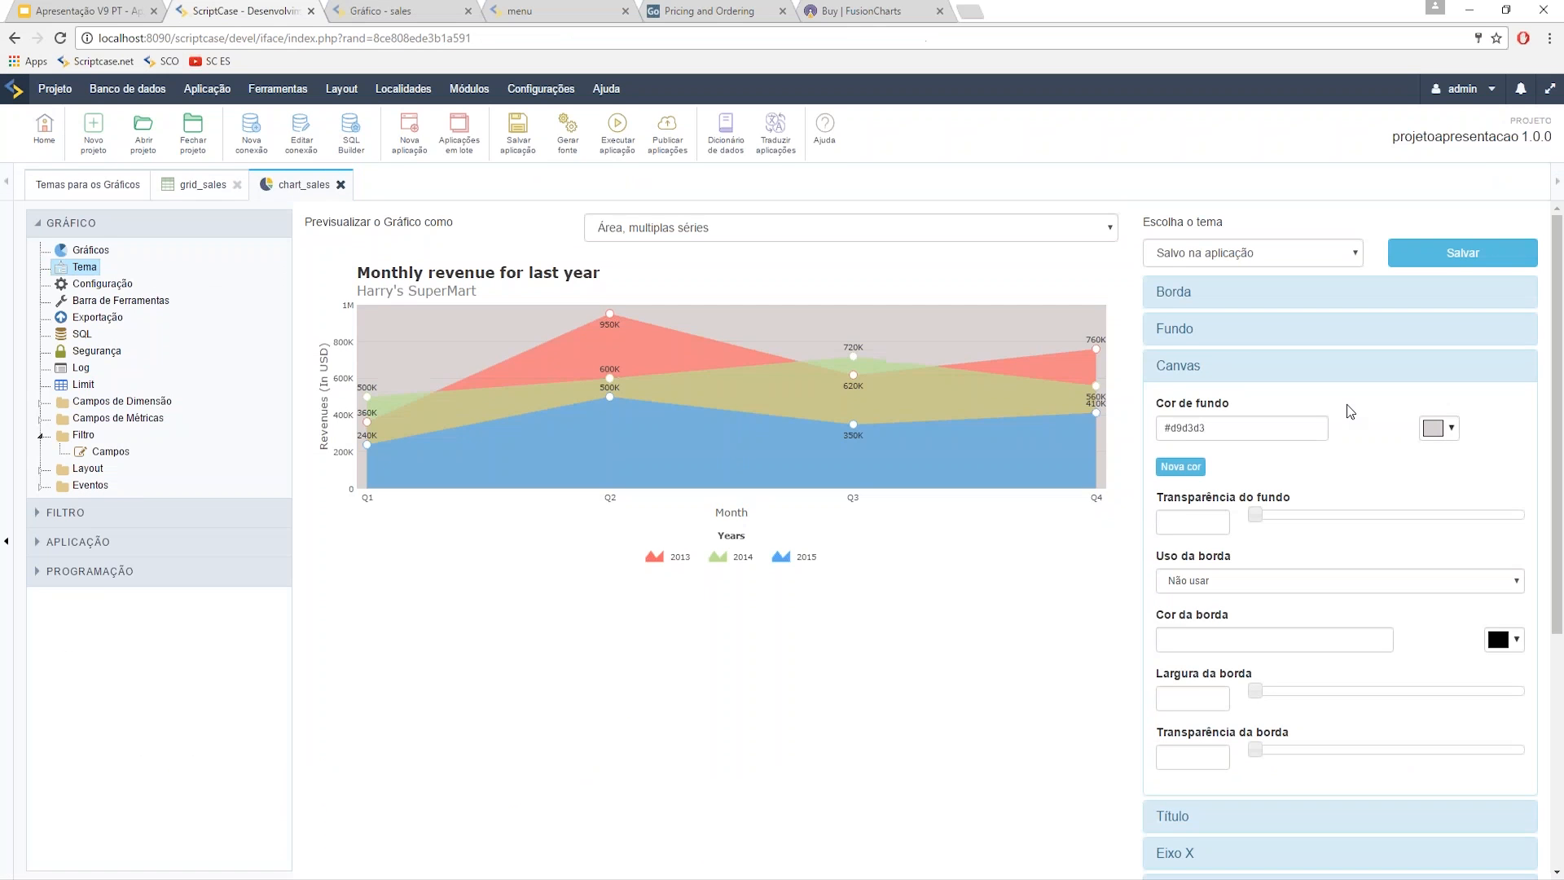
{"action": "left_click", "coordinate": [1252, 253]}
{"action": "left_click", "coordinate": [1240, 363]}
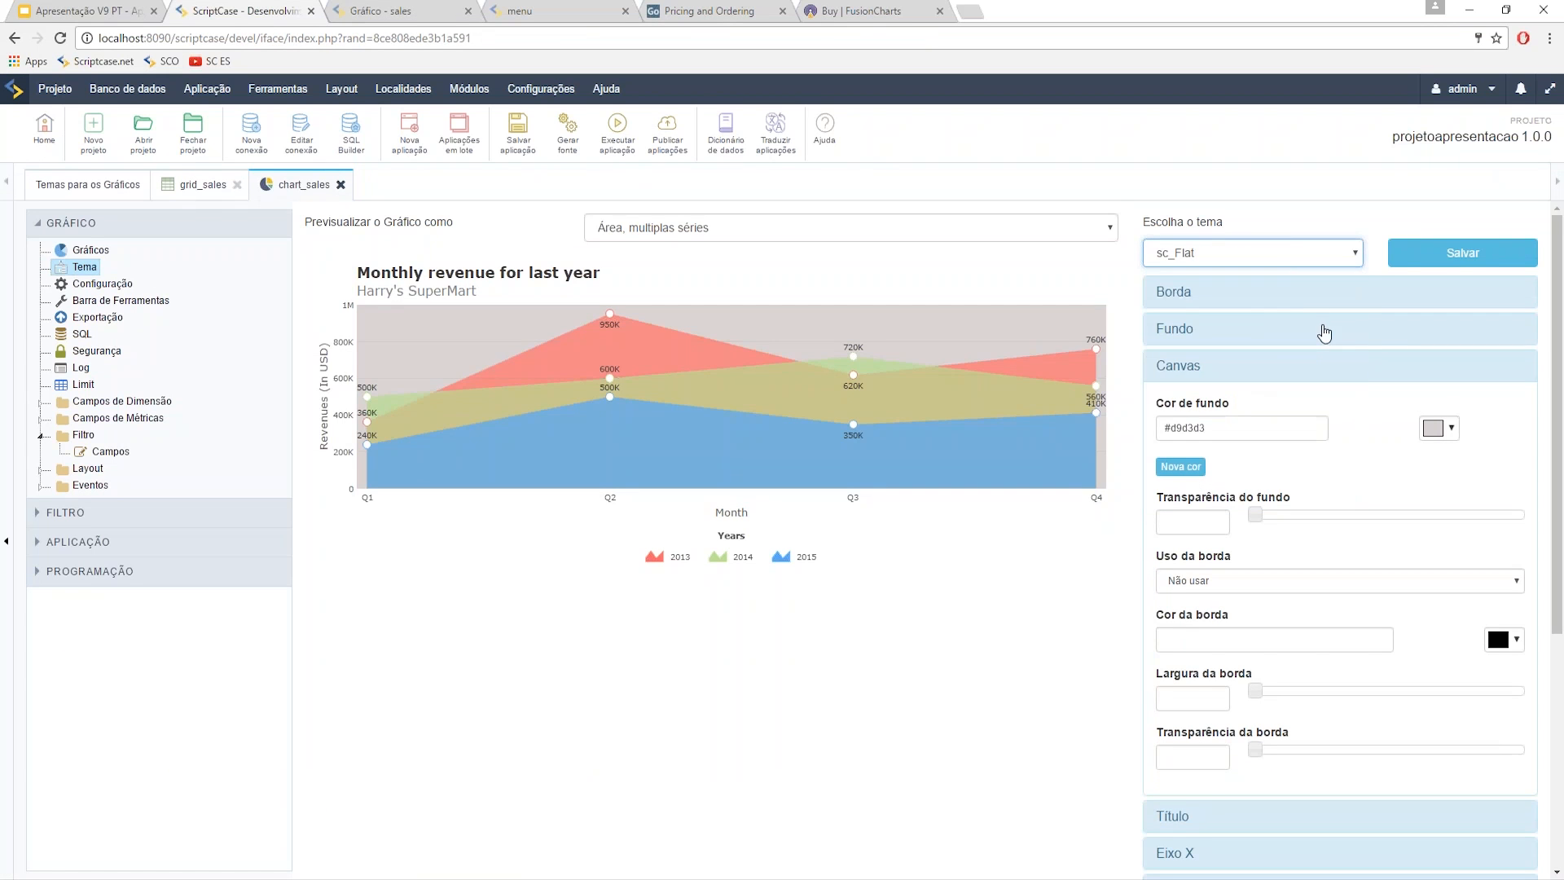
{"action": "left_click", "coordinate": [1409, 259]}
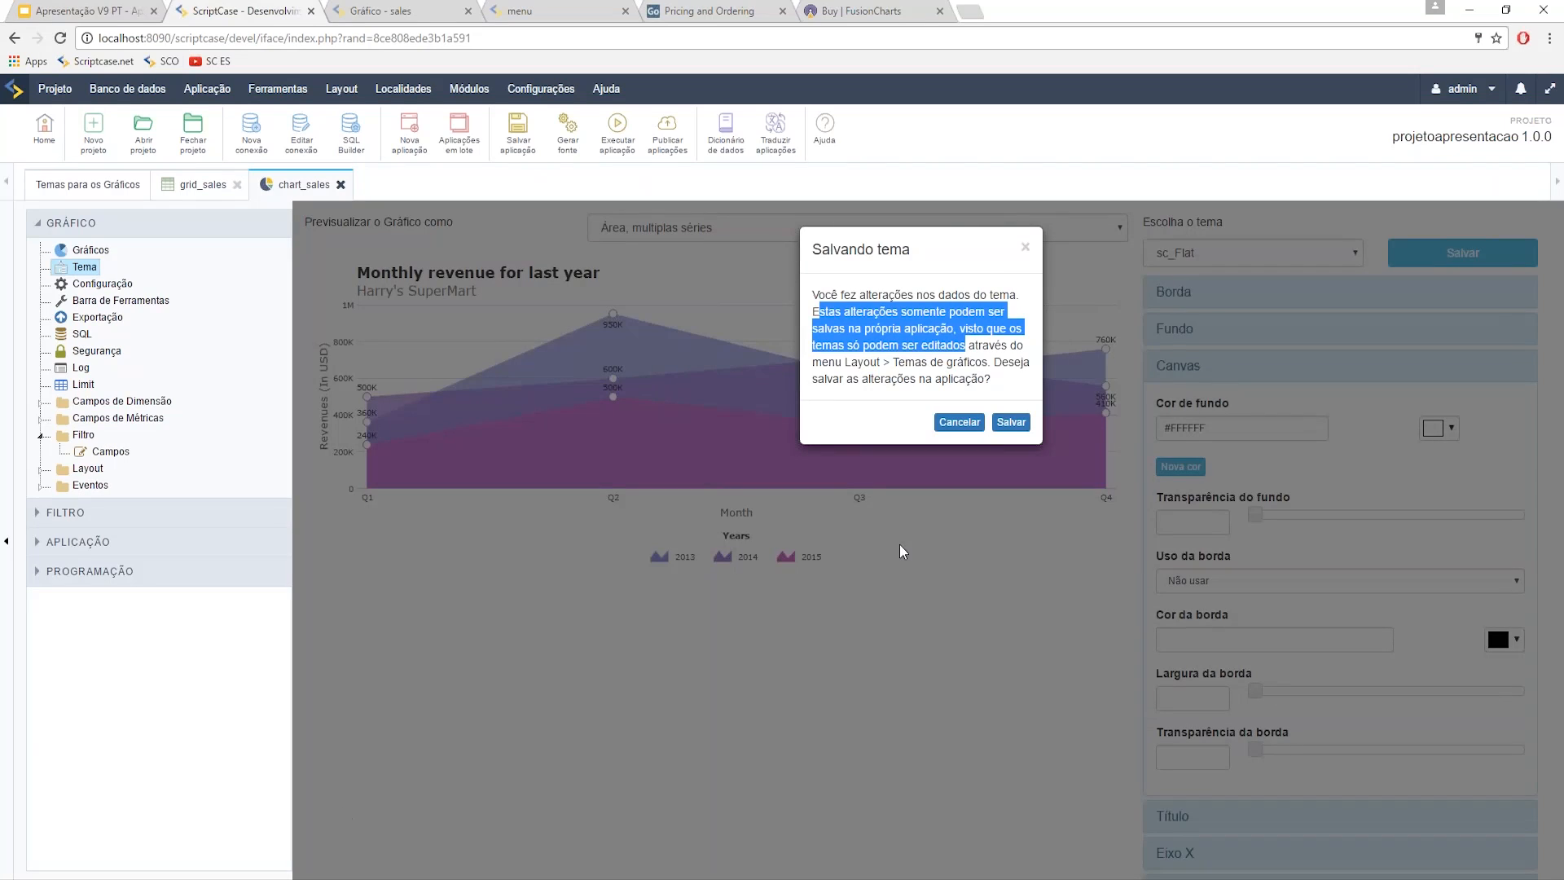
{"action": "left_click", "coordinate": [1011, 422]}
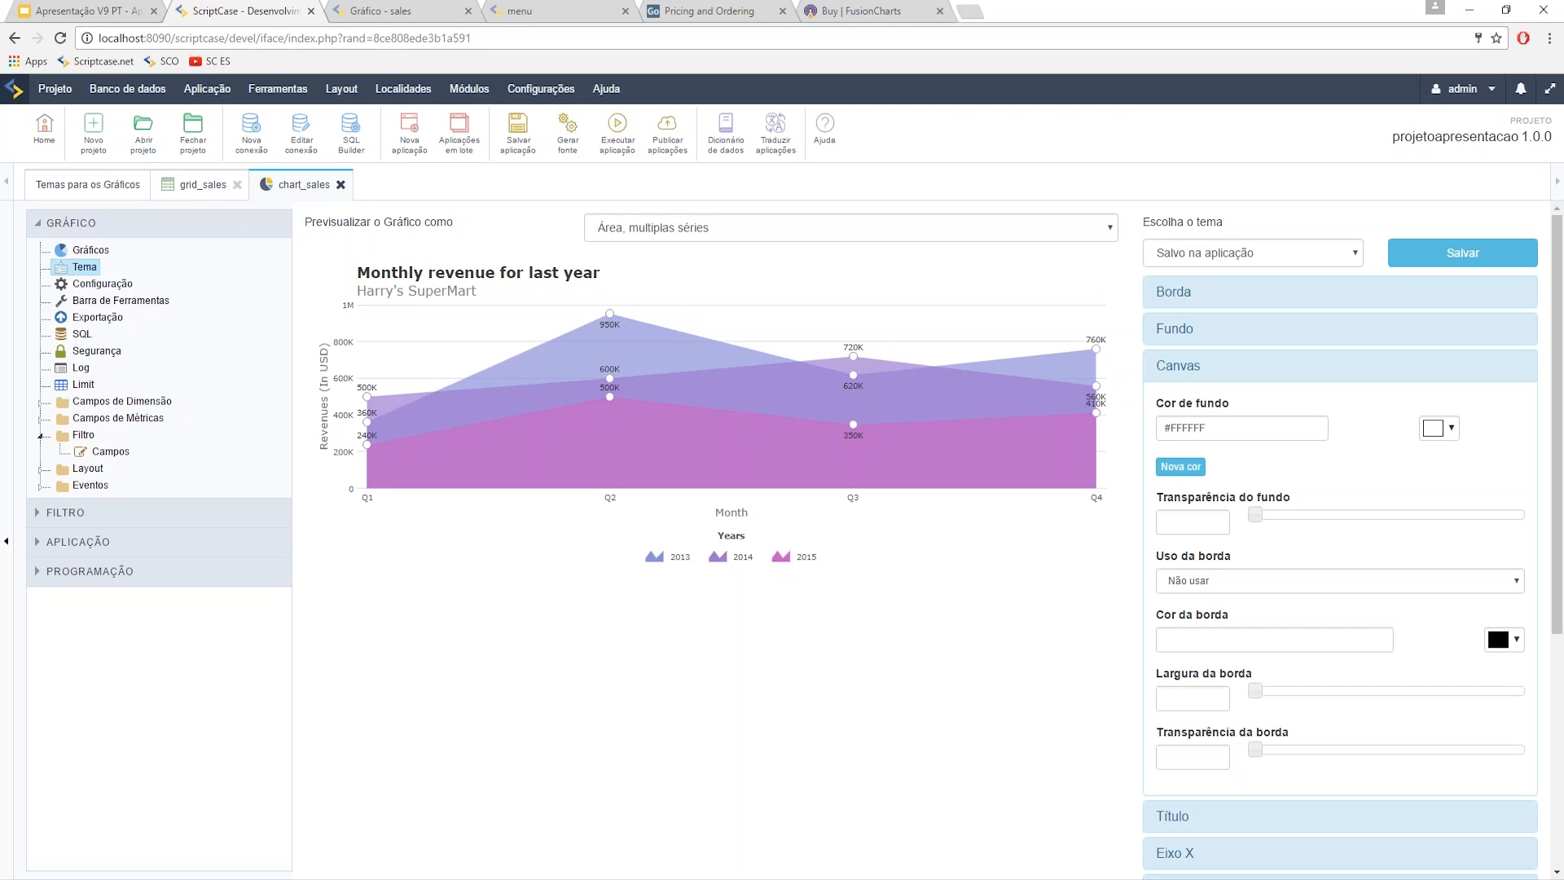
{"action": "left_click", "coordinate": [607, 148]}
- Create a Dashboard application named 'dashboard' and resize Widget1 to about half width, taller
{"action": "left_click", "coordinate": [409, 132]}
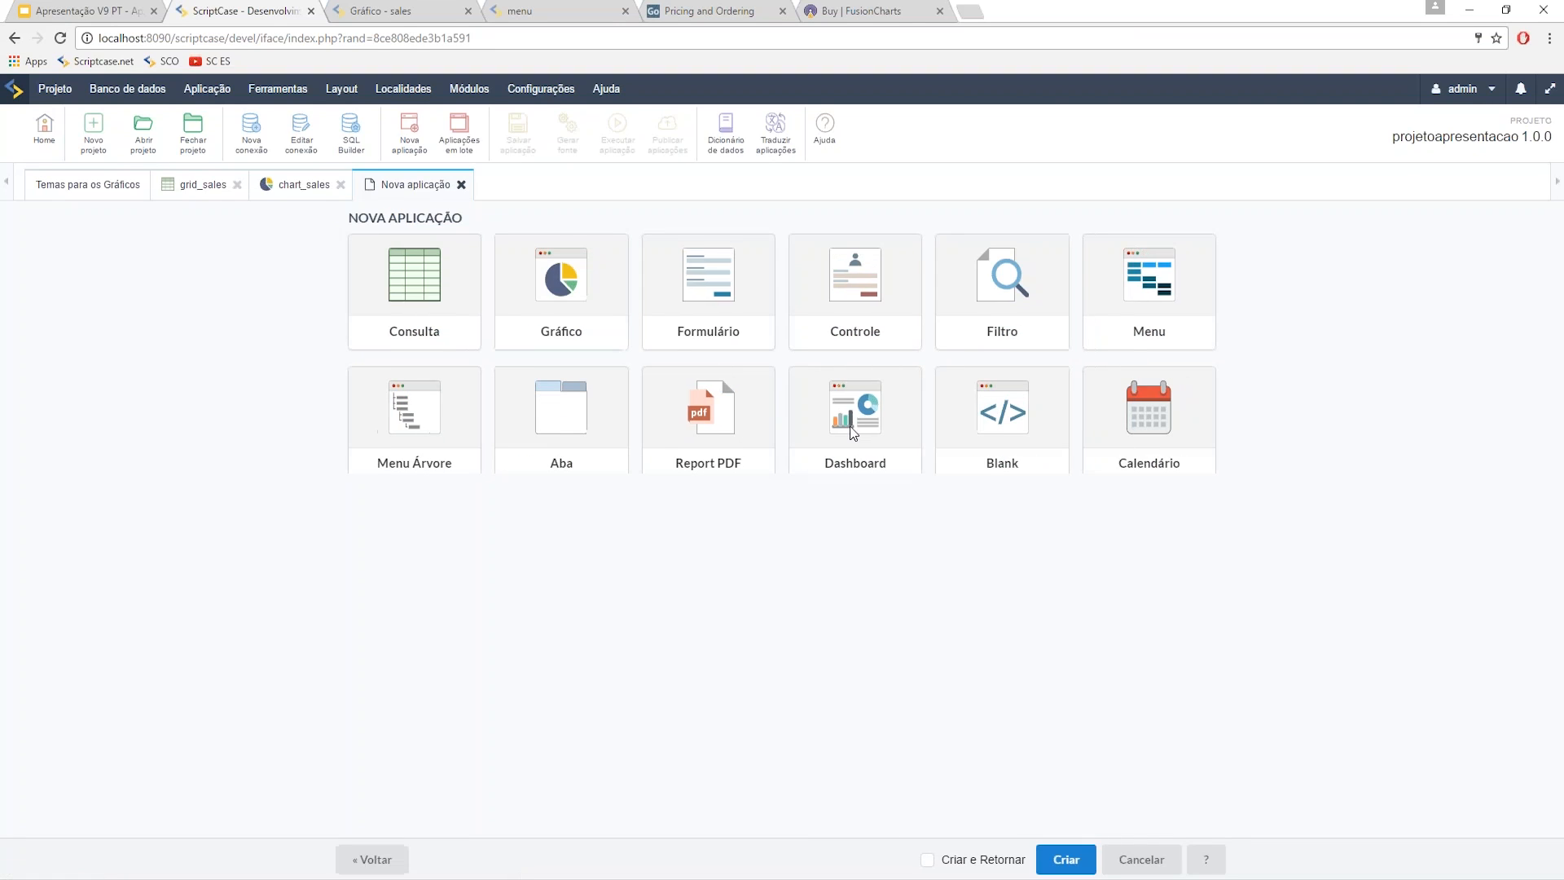
{"action": "left_click", "coordinate": [852, 433]}
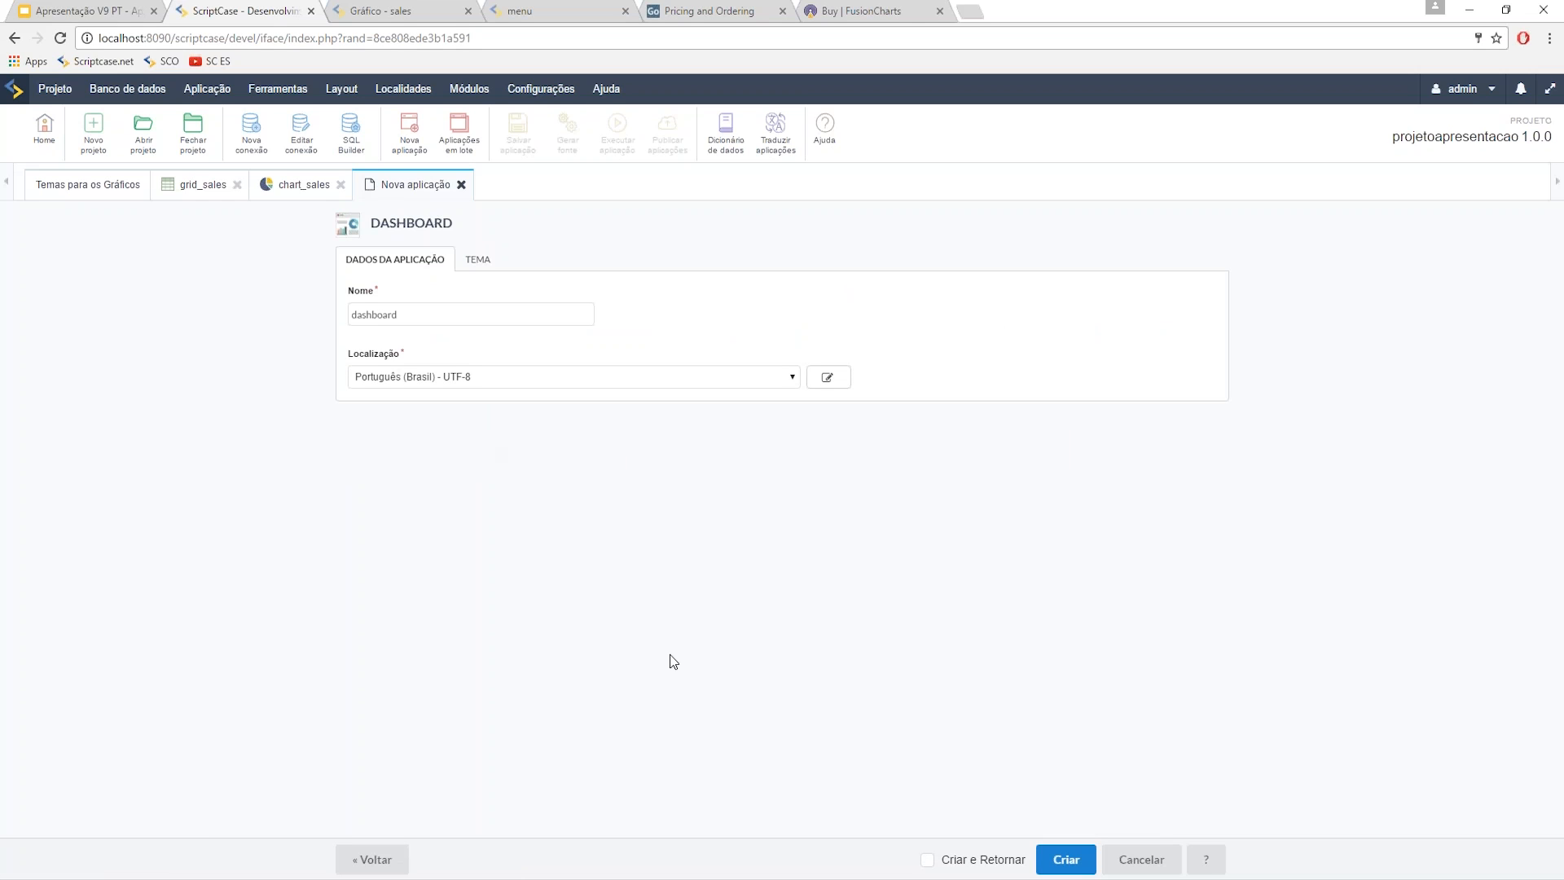
{"action": "left_click", "coordinate": [1064, 865]}
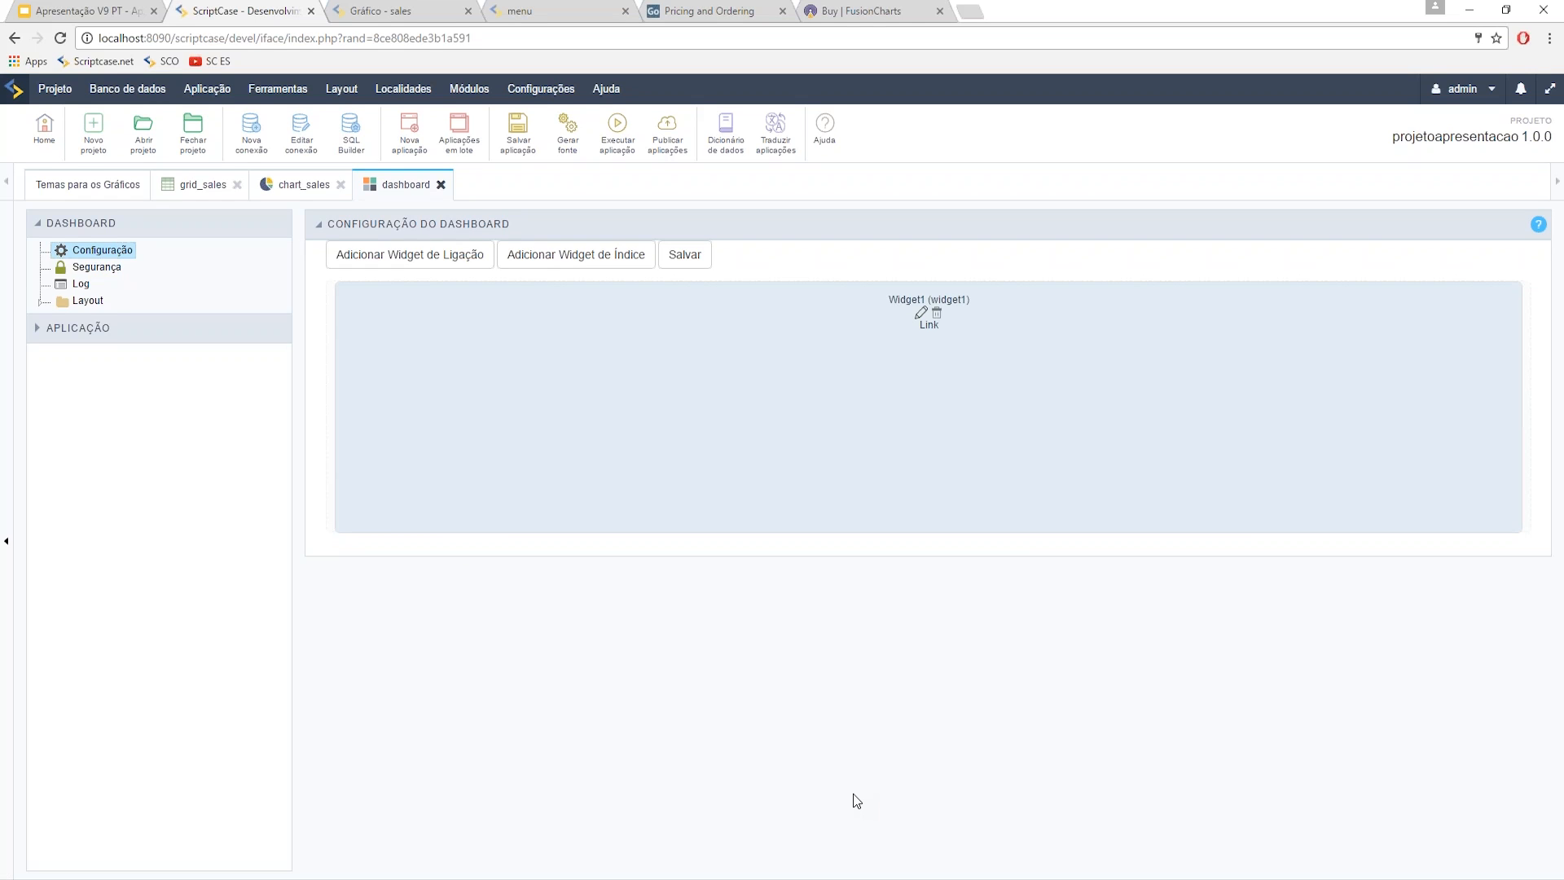
{"action": "left_click_drag", "start_coordinate": [1497, 539], "coordinate": [909, 595]}
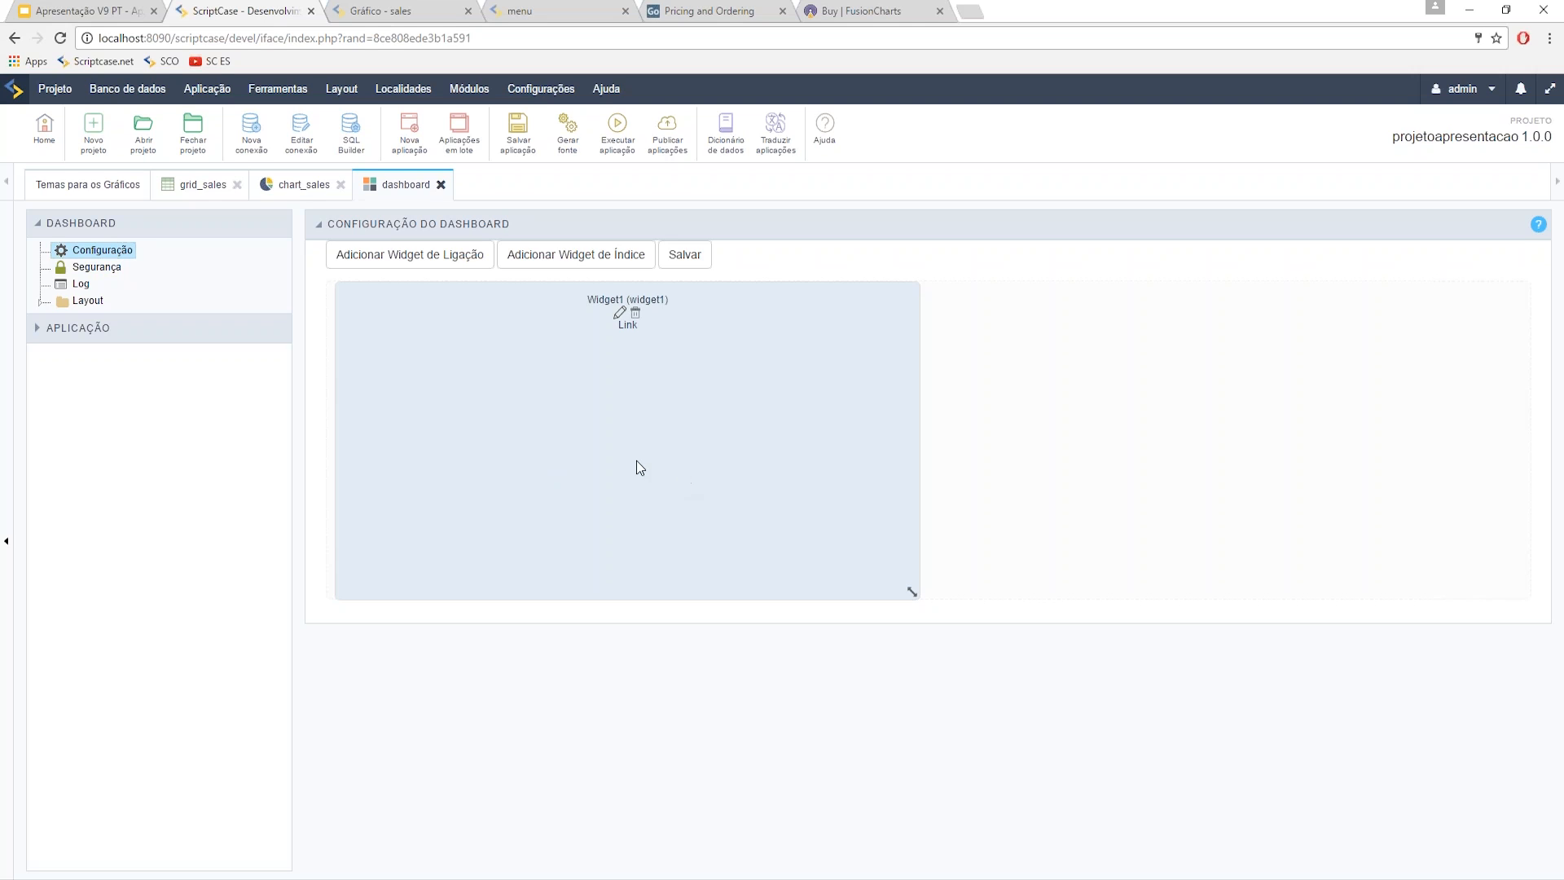
- Enlarge Widget1, link it to chart_sales and save, then begin a new index widget
{"action": "left_click_drag", "start_coordinate": [912, 591], "coordinate": [923, 627]}
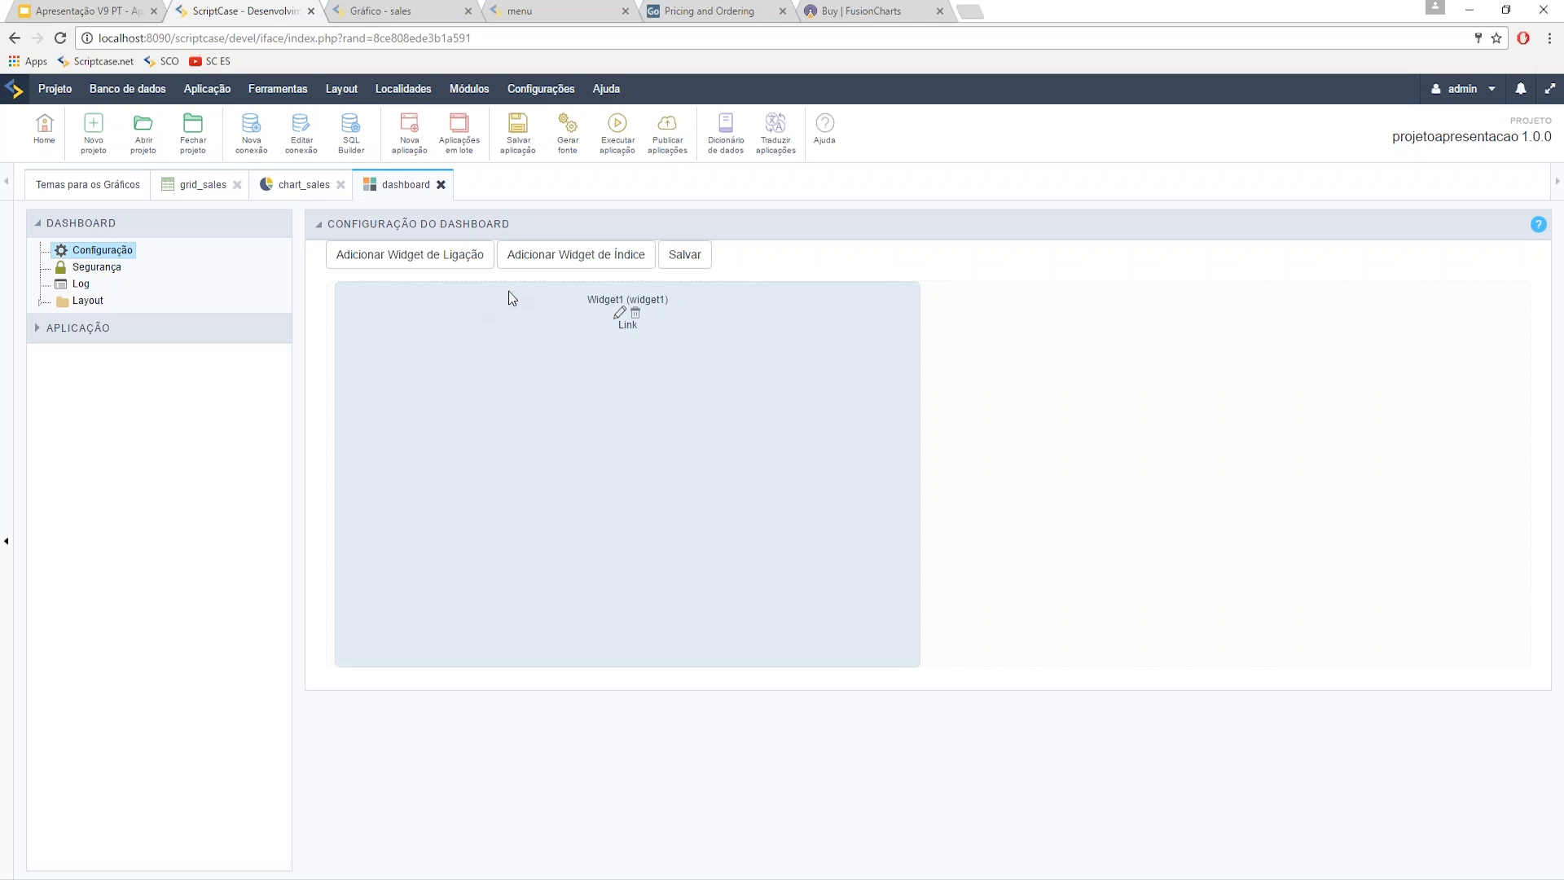
{"action": "left_click", "coordinate": [619, 313]}
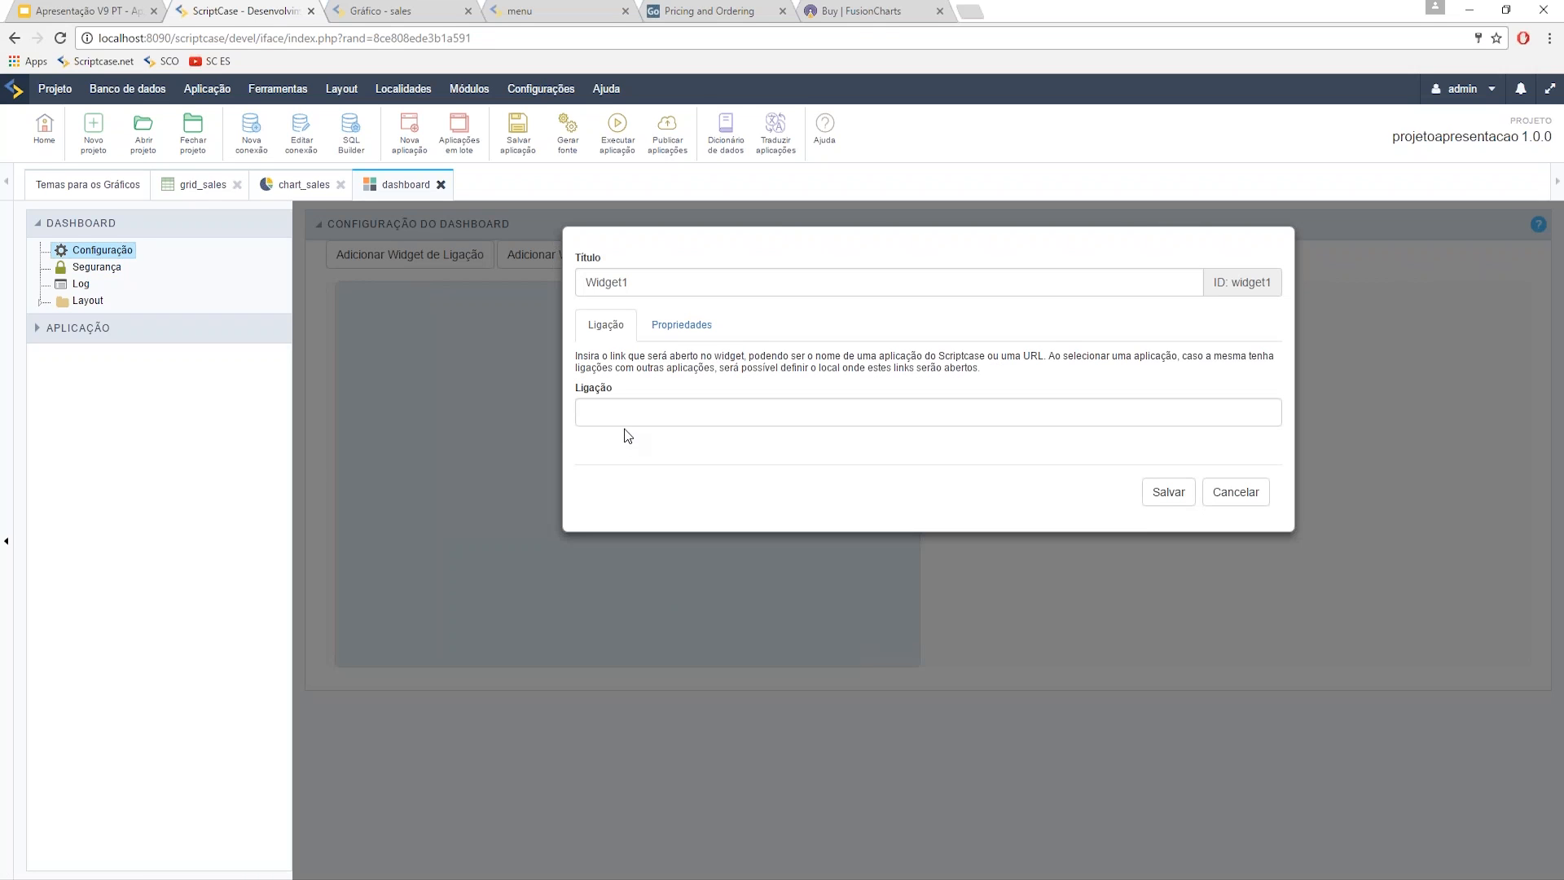
{"action": "left_click", "coordinate": [627, 412]}
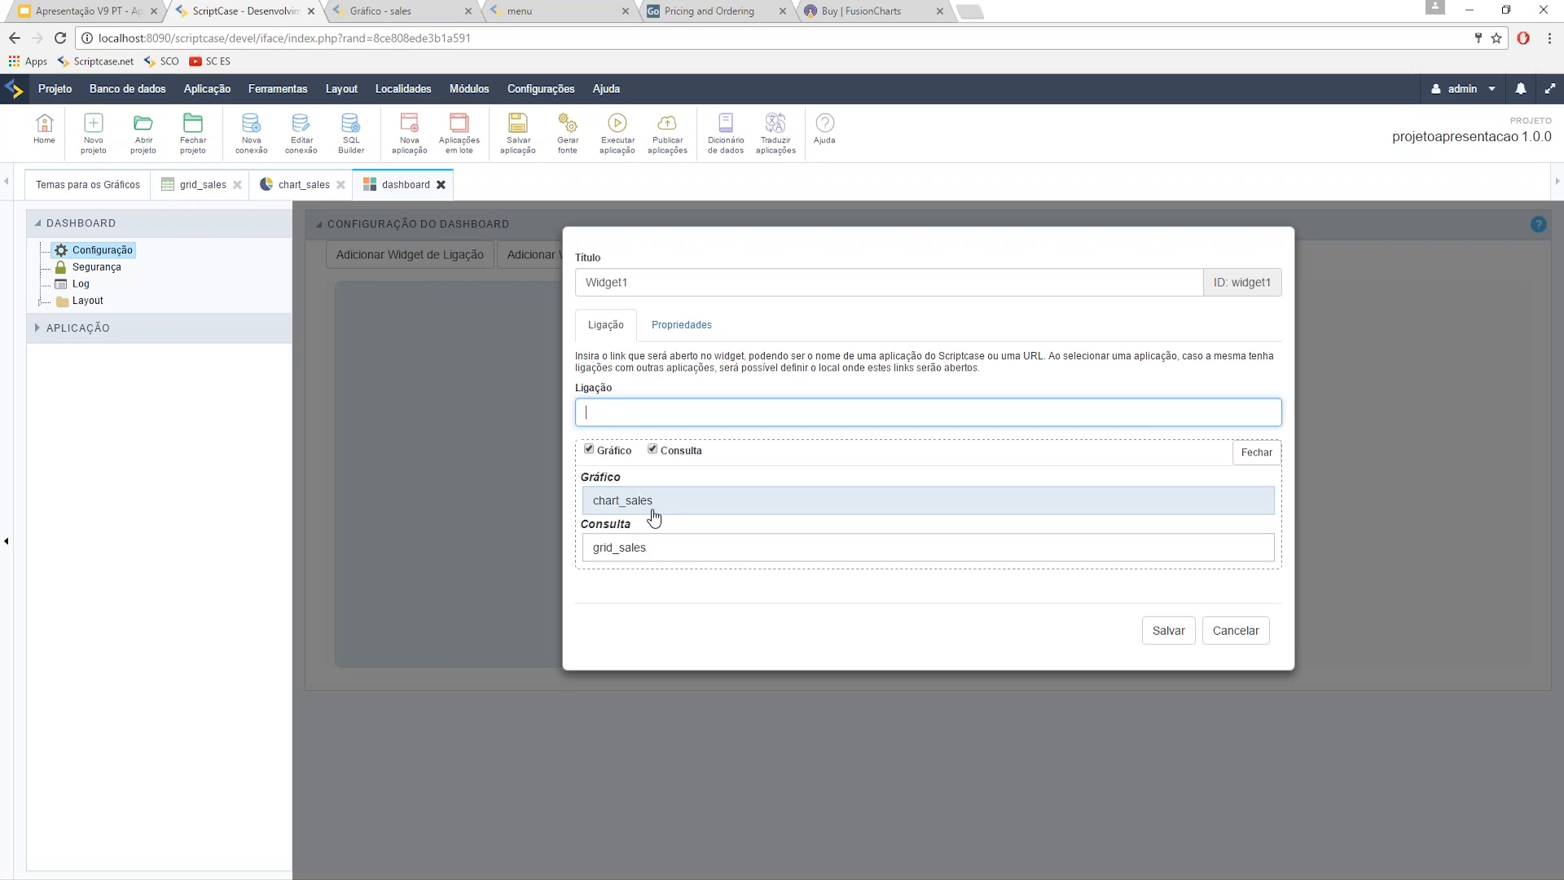
{"action": "left_click", "coordinate": [661, 507]}
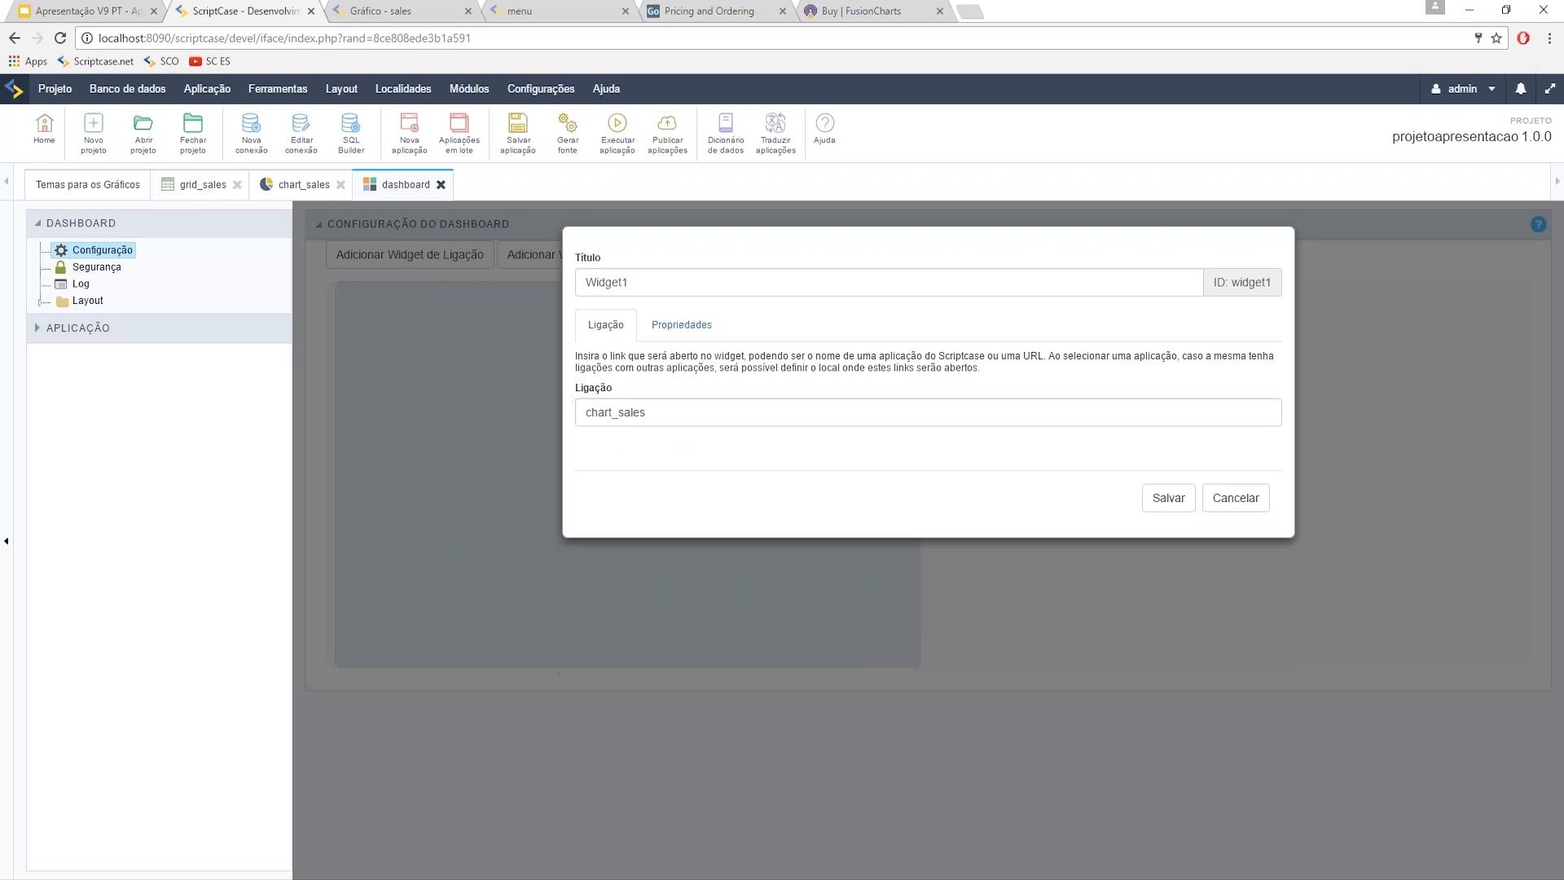
{"action": "left_click", "coordinate": [1168, 491]}
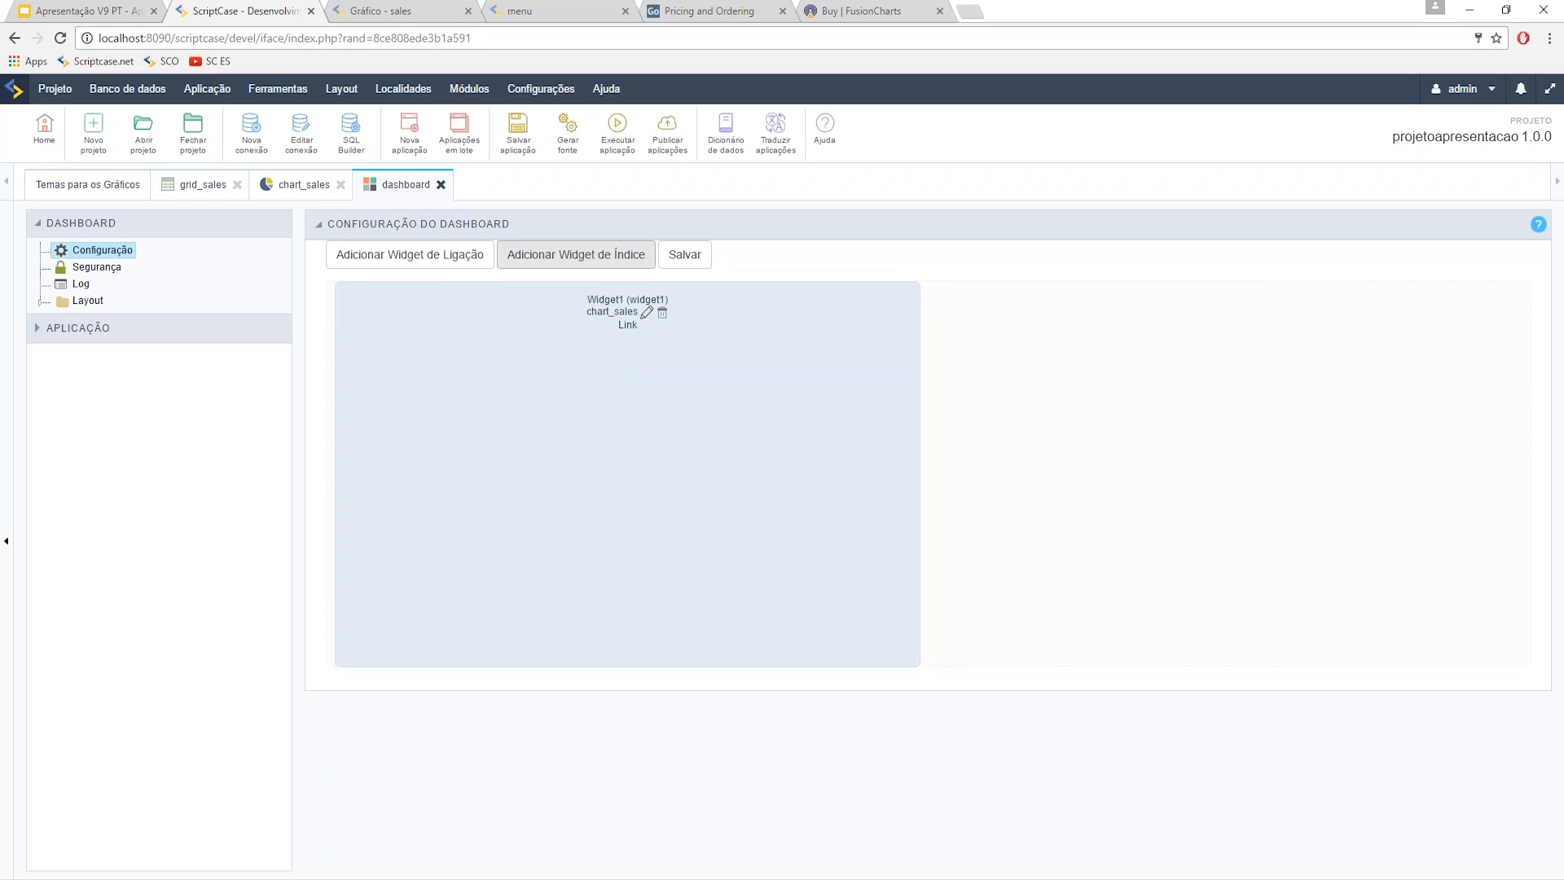
{"action": "left_click", "coordinate": [576, 254]}
- Point Widget2 at the conn_mysql sales table, summing the Sales field (Soma)
{"action": "left_click", "coordinate": [765, 417]}
{"action": "left_click", "coordinate": [696, 464]}
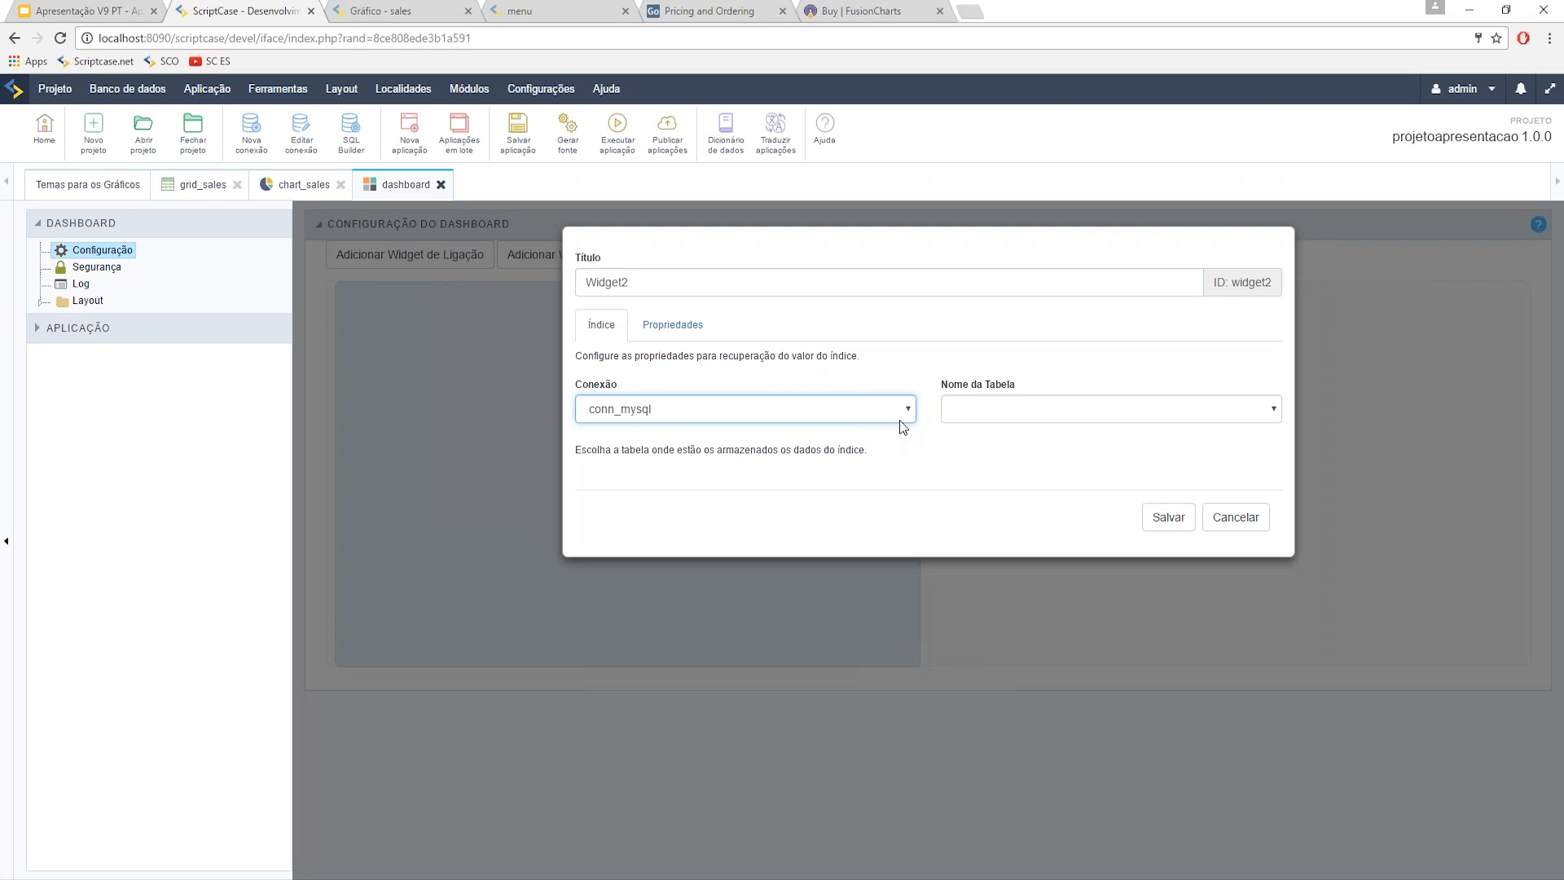
{"action": "left_click", "coordinate": [974, 408]}
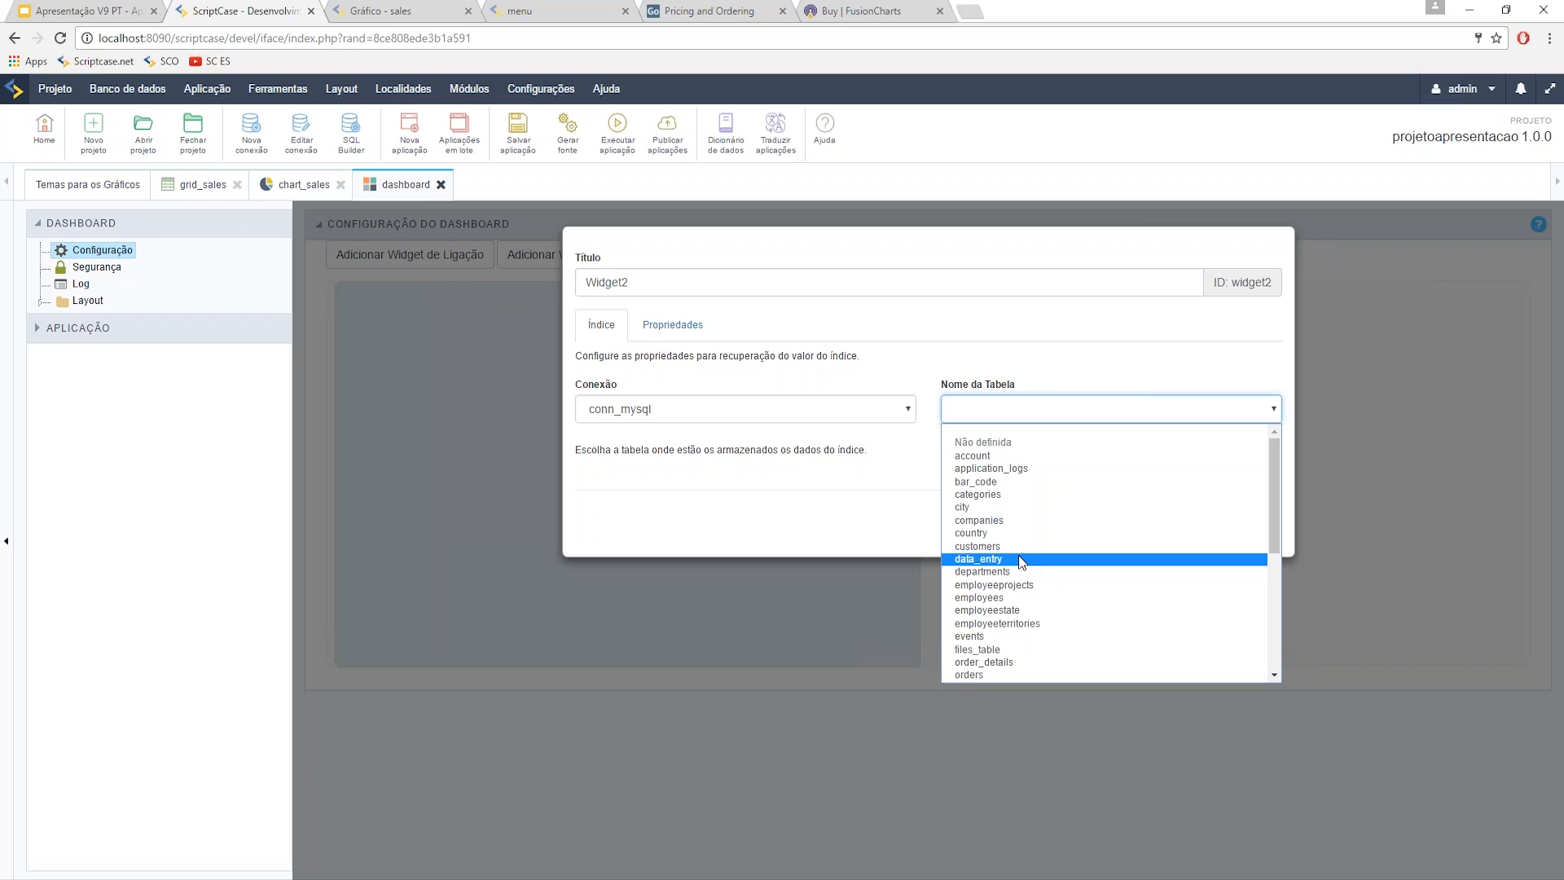
{"action": "key", "text": "s"}
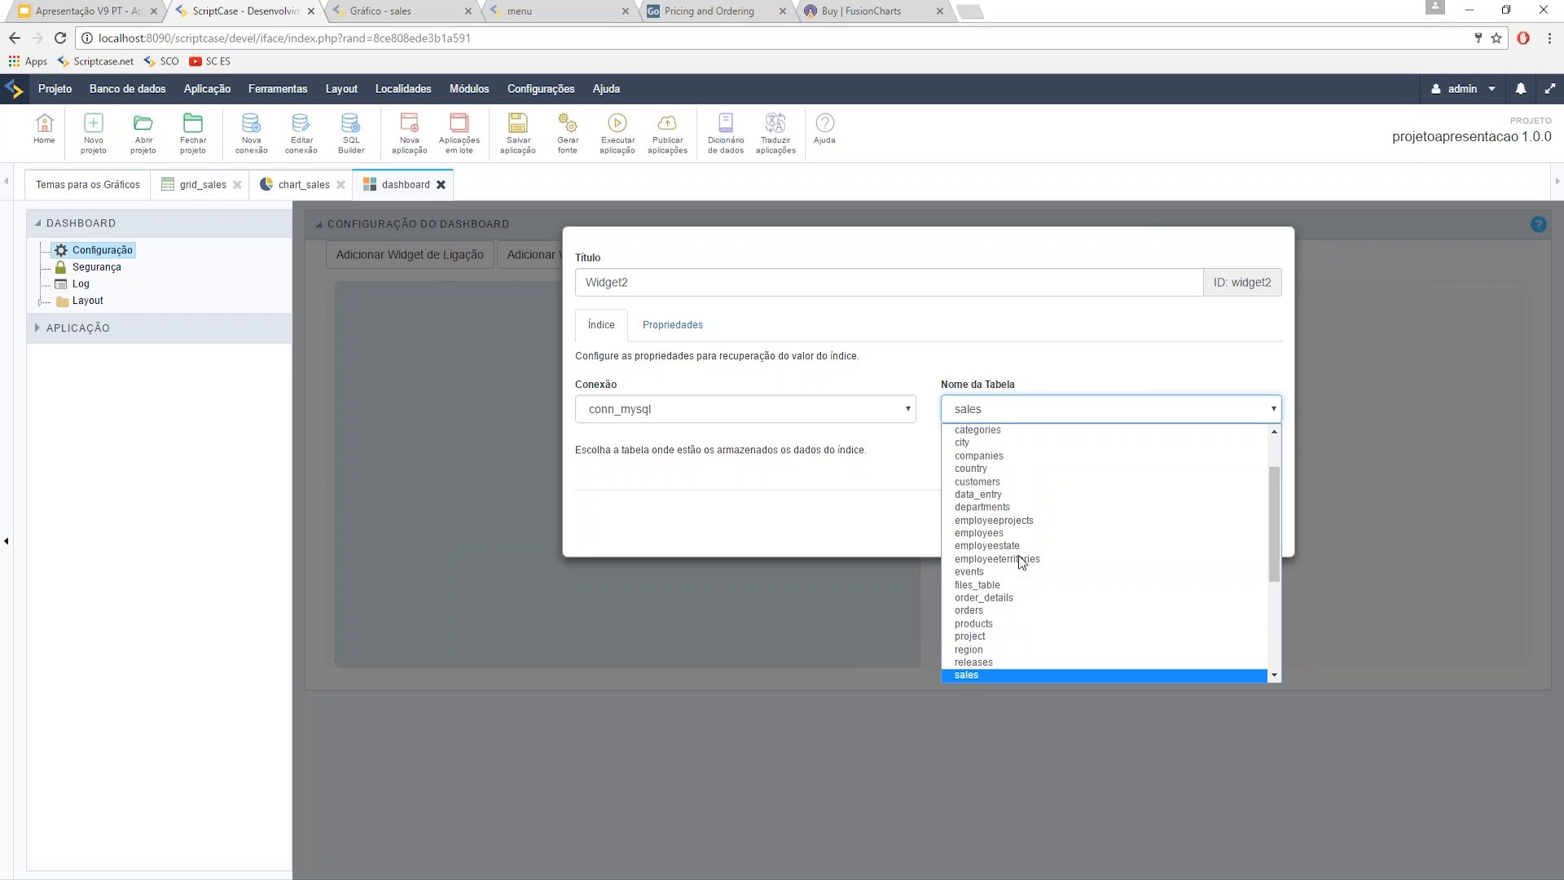
{"action": "key", "text": "Return"}
{"action": "left_click", "coordinate": [767, 466]}
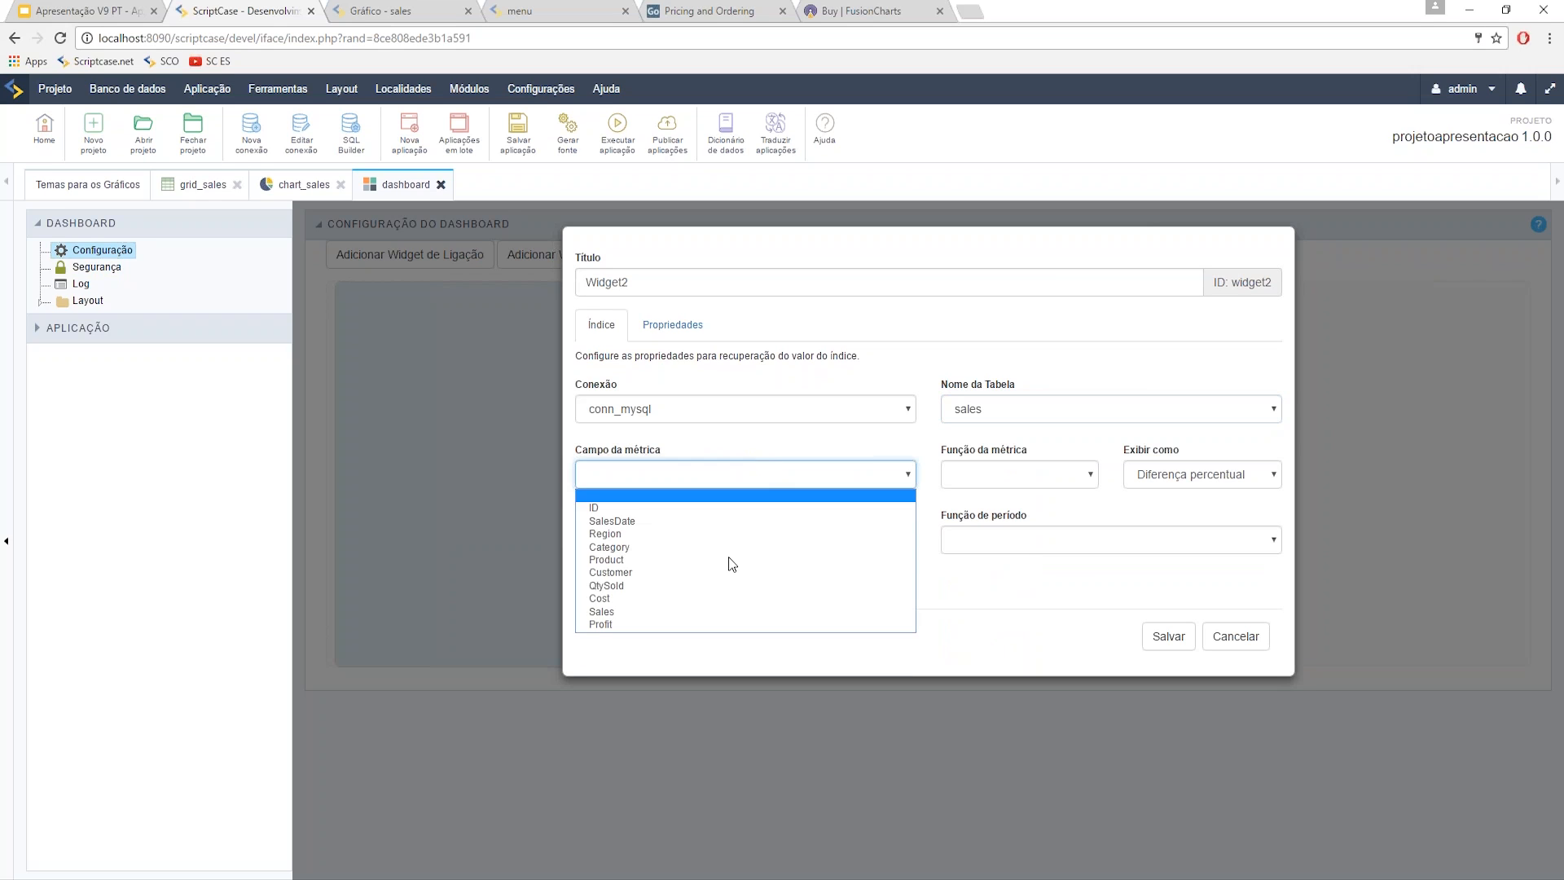
{"action": "left_click", "coordinate": [702, 612]}
{"action": "left_click", "coordinate": [1006, 476]}
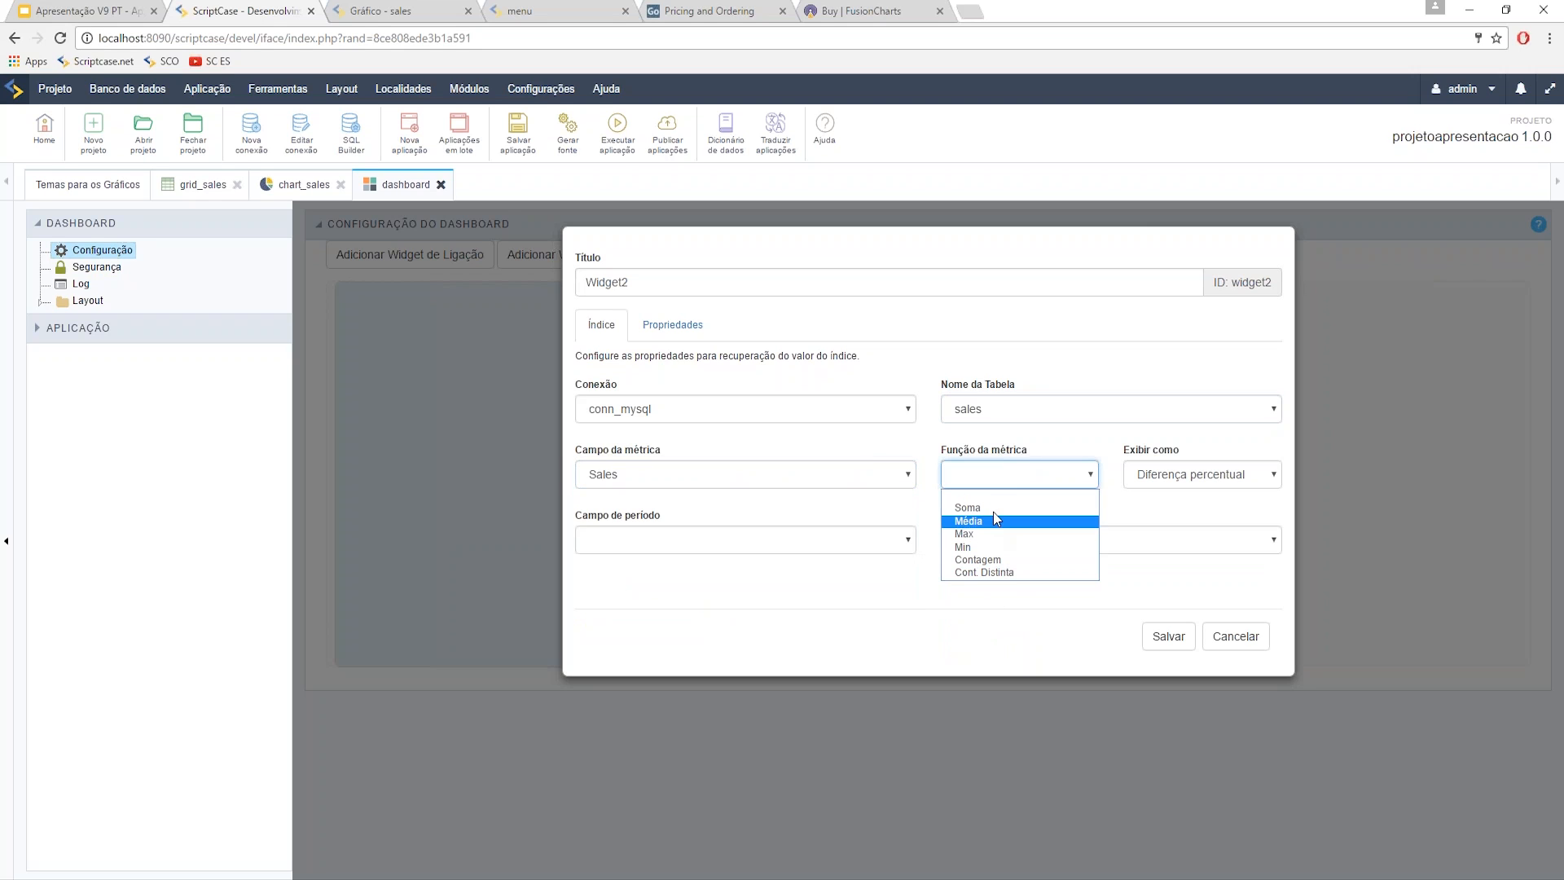
{"action": "left_click", "coordinate": [967, 508]}
- Show it as Diferença percentual by SalesDate per Ano, save, and place it beside the chart
{"action": "left_click", "coordinate": [1162, 479]}
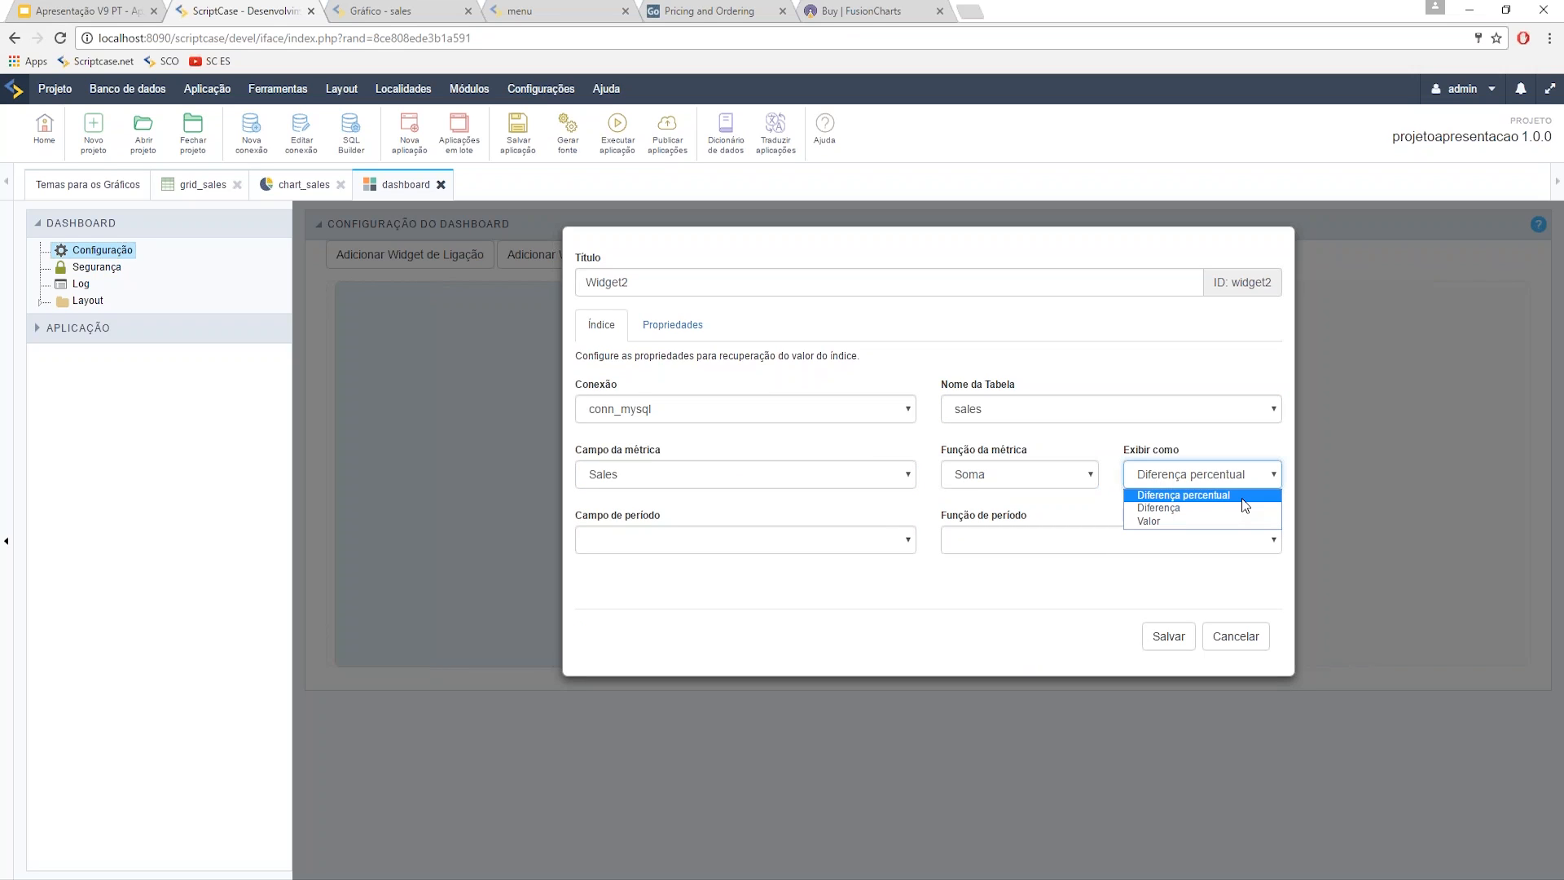
{"action": "left_click", "coordinate": [1181, 499]}
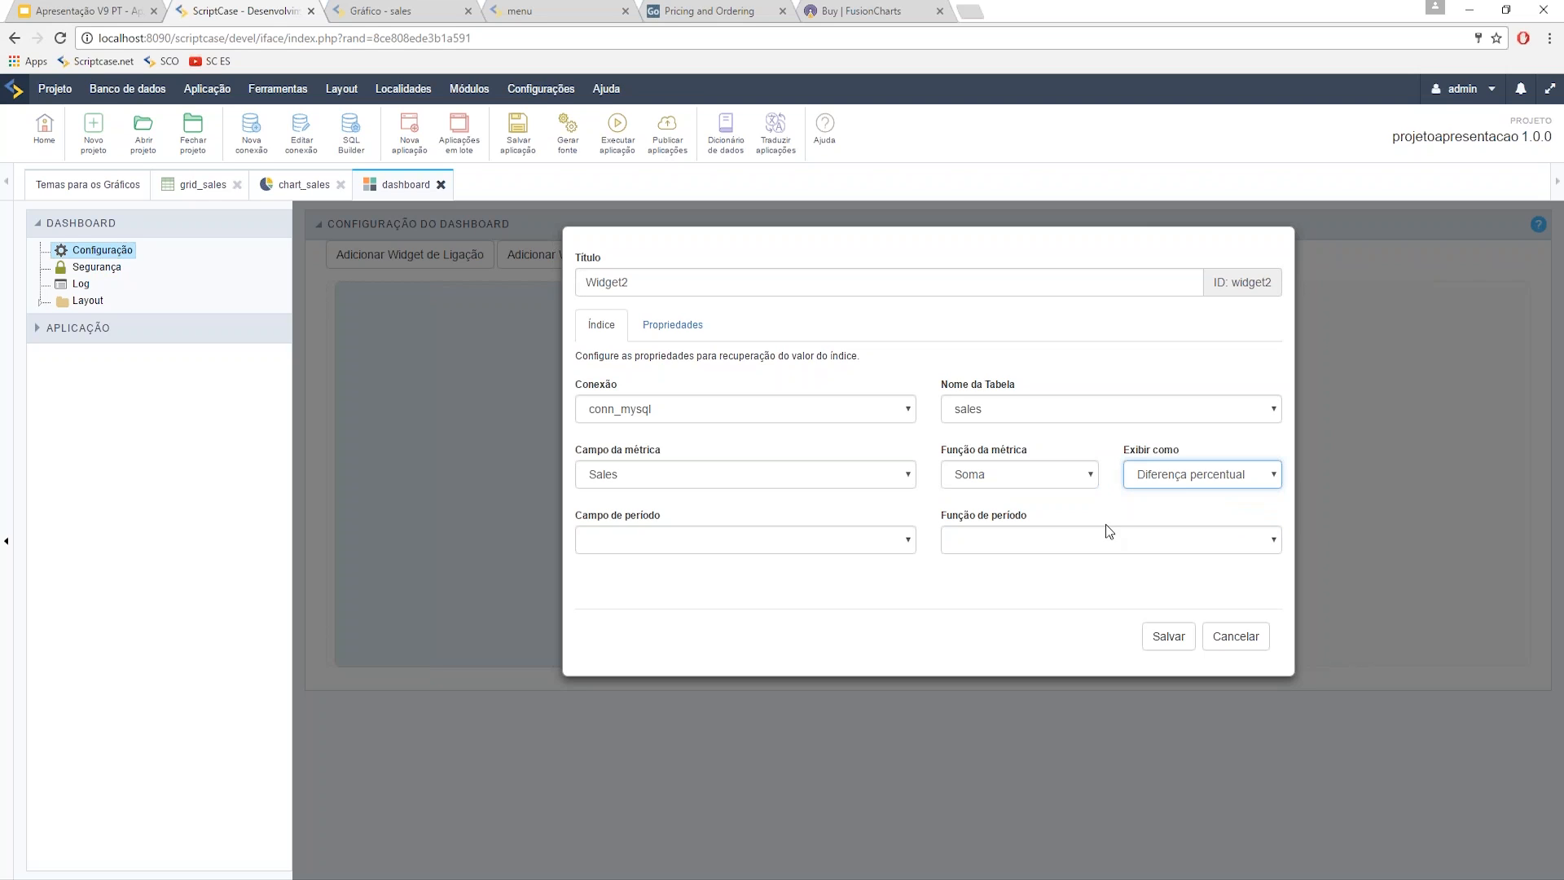
{"action": "left_click", "coordinate": [746, 542]}
{"action": "left_click", "coordinate": [727, 573]}
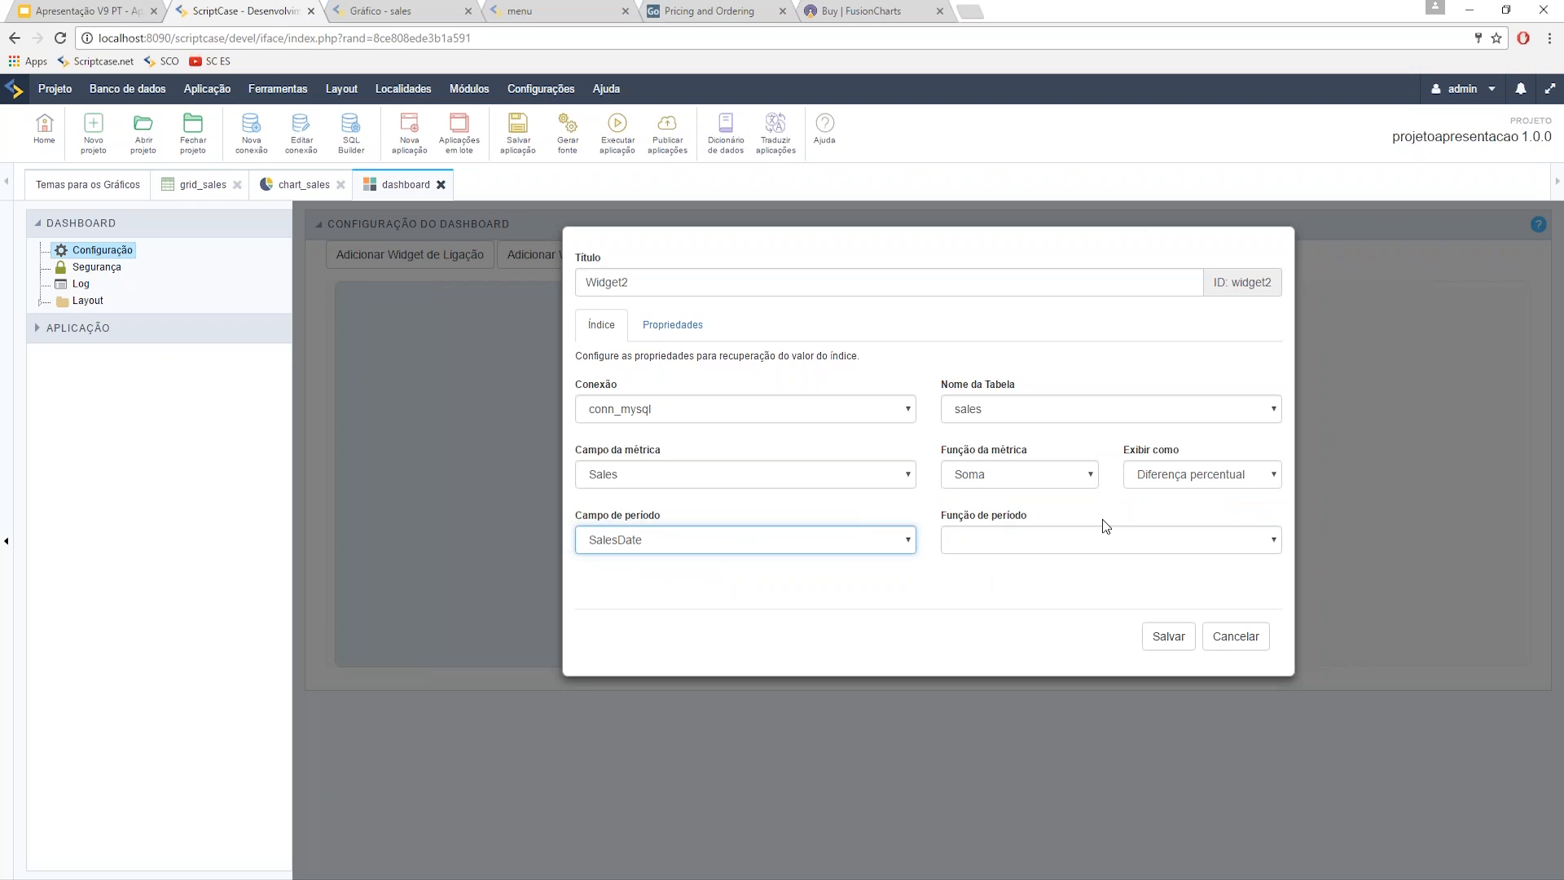
{"action": "left_click", "coordinate": [1023, 544]}
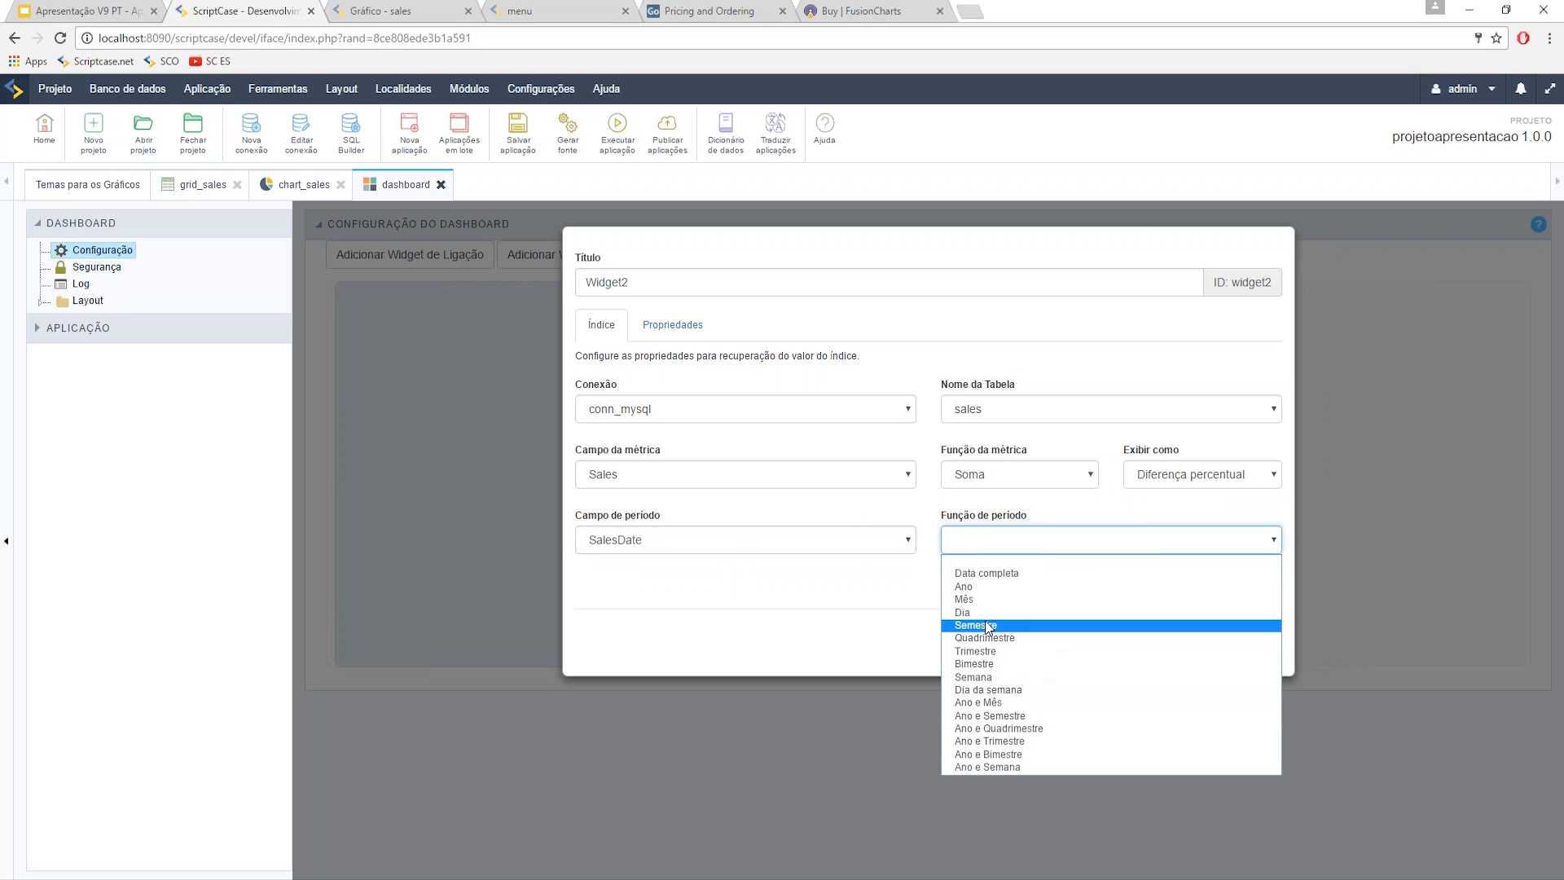
{"action": "left_click", "coordinate": [965, 587]}
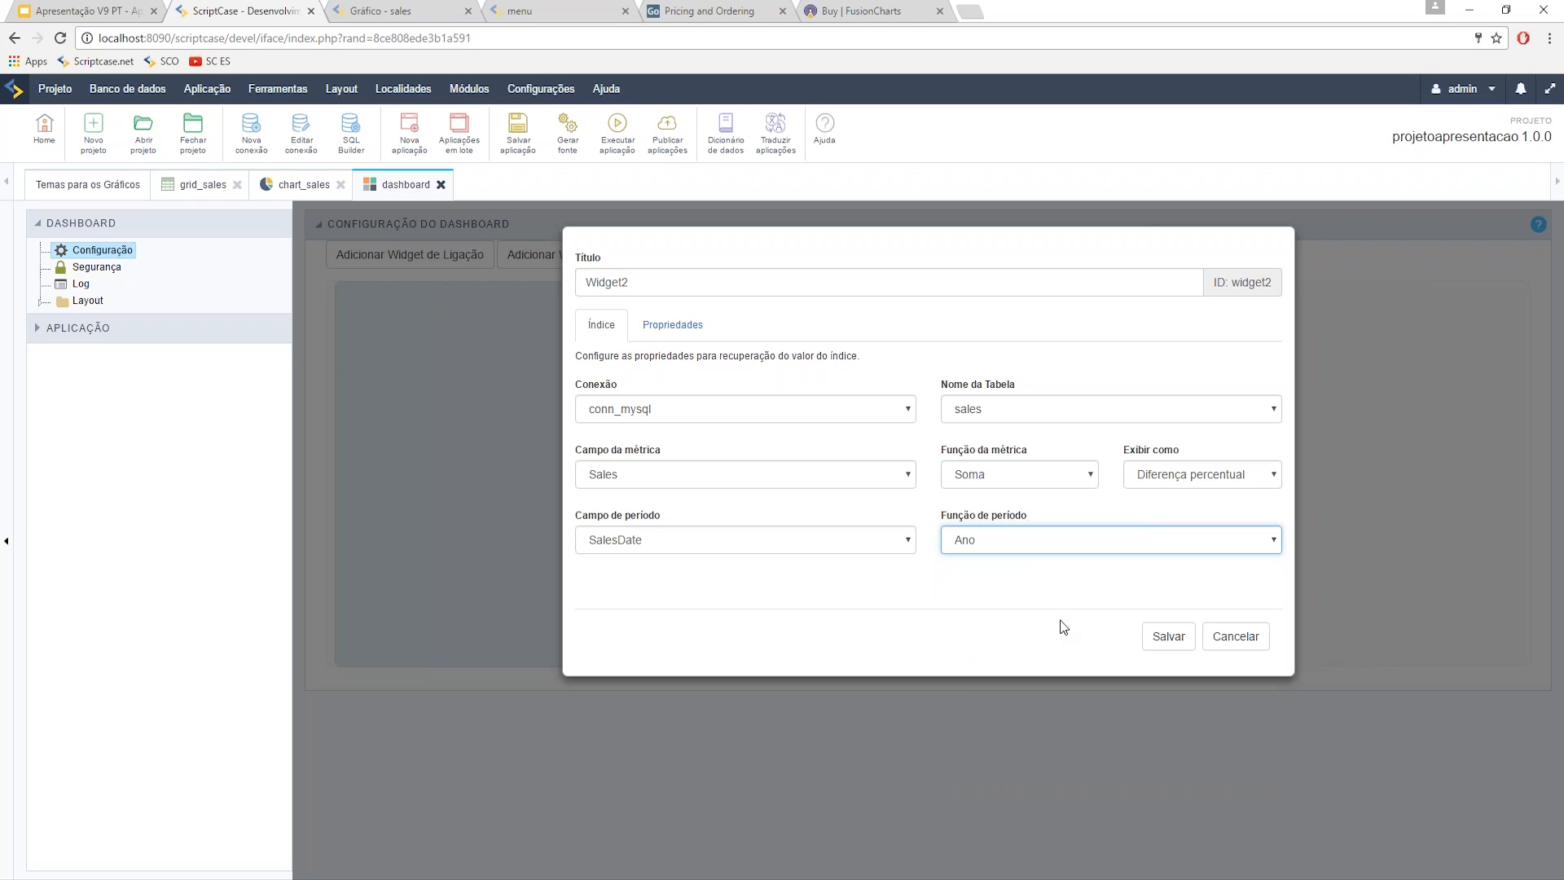
{"action": "left_click", "coordinate": [1168, 642]}
{"action": "left_click_drag", "start_coordinate": [730, 428], "coordinate": [1274, 457]}
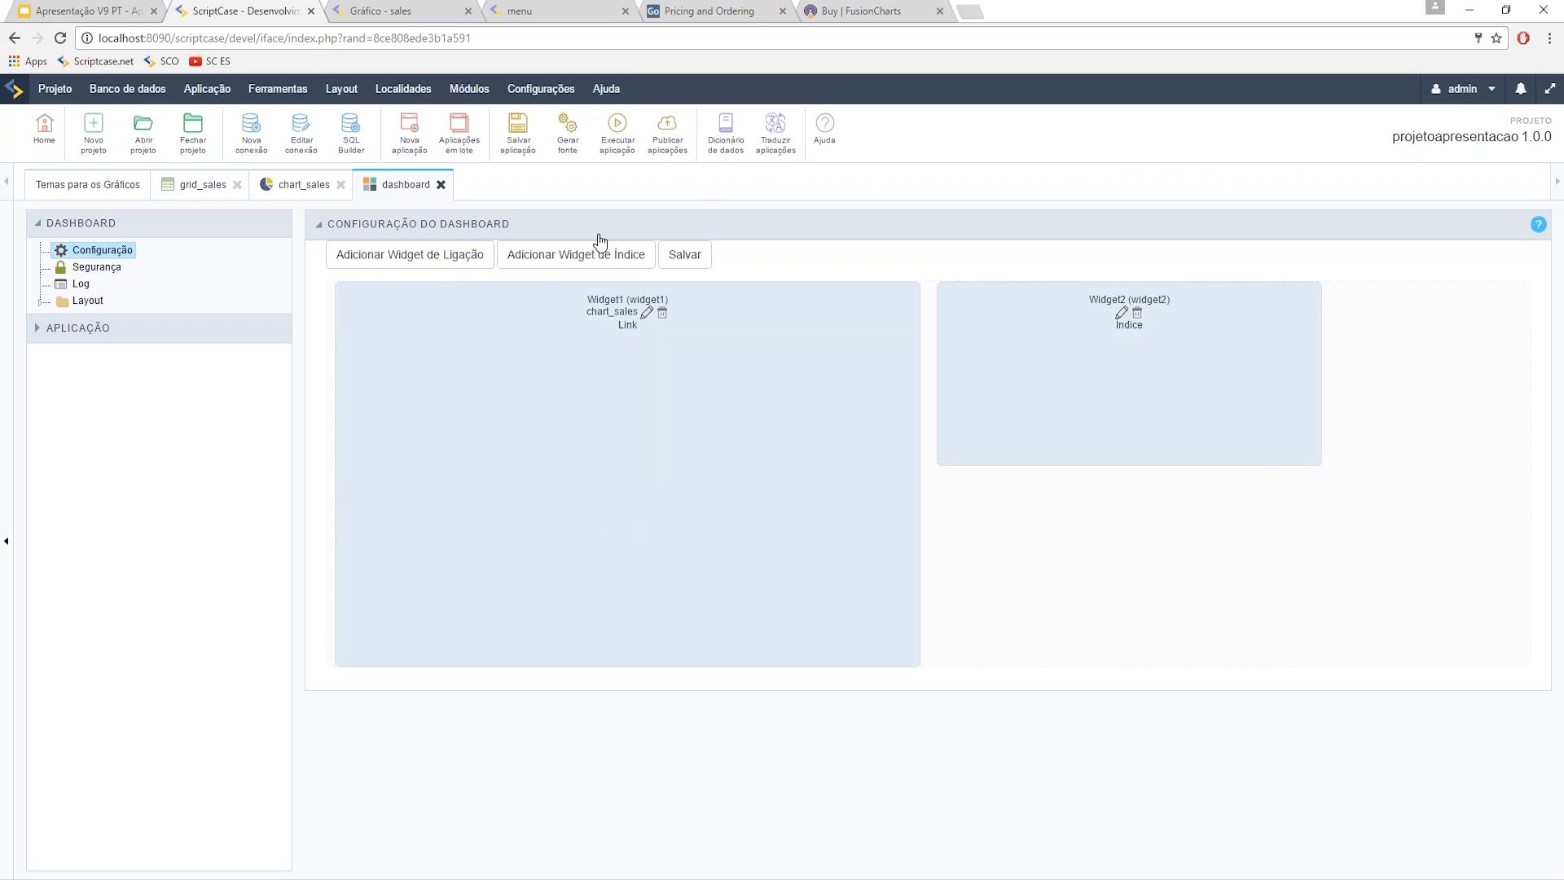
{"action": "left_click", "coordinate": [576, 254]}
- Point Widget3 at the conn_mysql sales table, taking the Max of Sales
{"action": "left_click", "coordinate": [780, 406]}
{"action": "left_click", "coordinate": [740, 461]}
{"action": "left_click", "coordinate": [985, 410]}
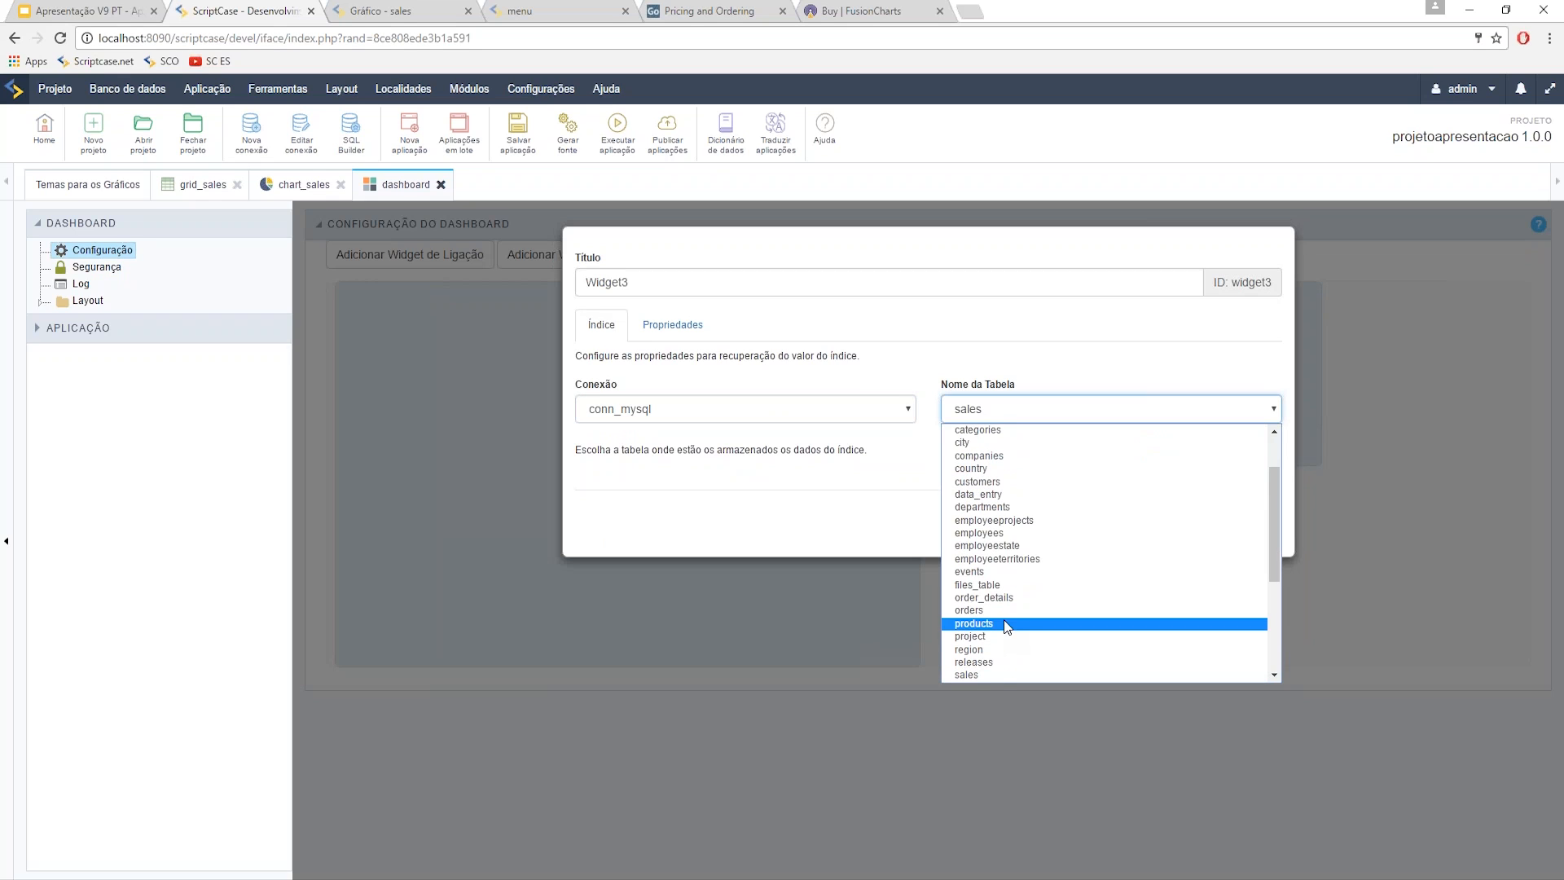
{"action": "left_click", "coordinate": [999, 676]}
{"action": "left_click", "coordinate": [687, 477]}
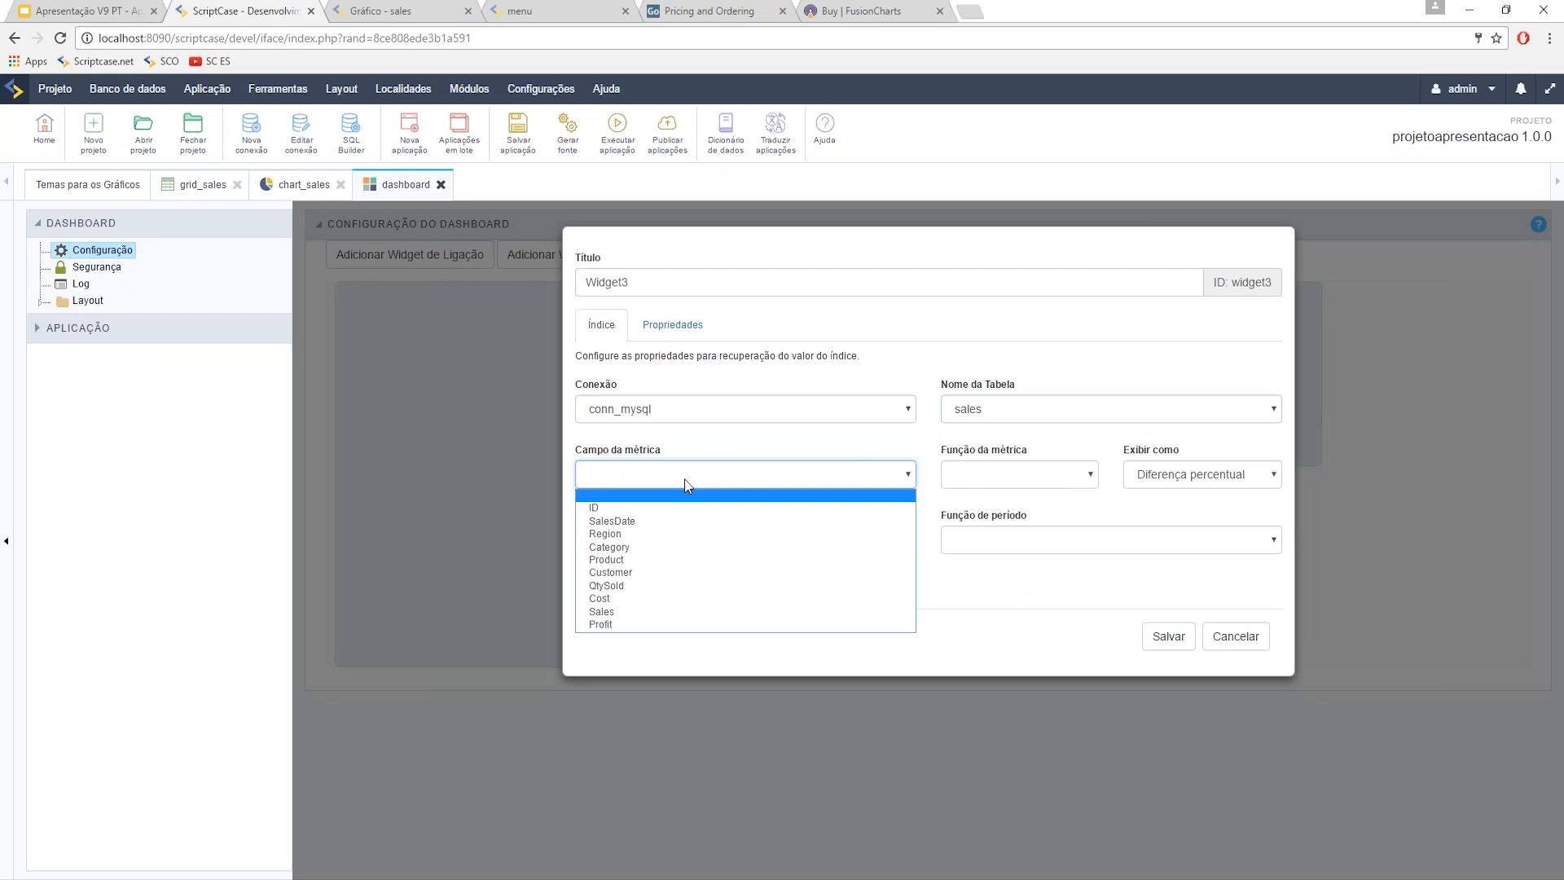
{"action": "left_click", "coordinate": [684, 611]}
{"action": "left_click", "coordinate": [1018, 474]}
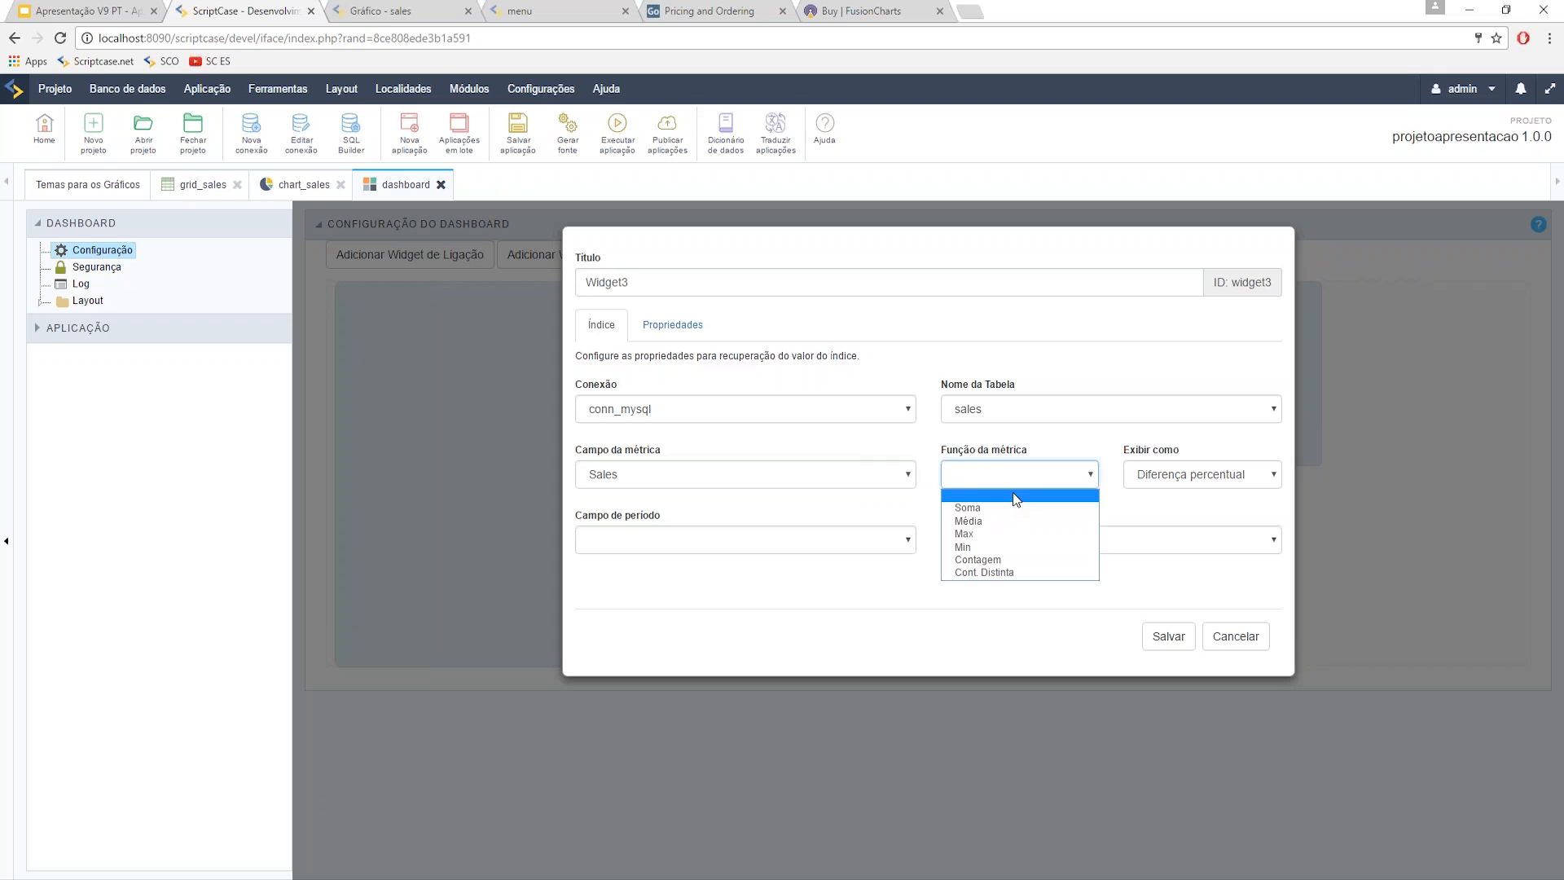
{"action": "left_click", "coordinate": [1006, 534]}
- Display it as Valor by SalesDate per Ano, save, and stack it below Widget2
{"action": "left_click", "coordinate": [1184, 476]}
{"action": "left_click", "coordinate": [1181, 522]}
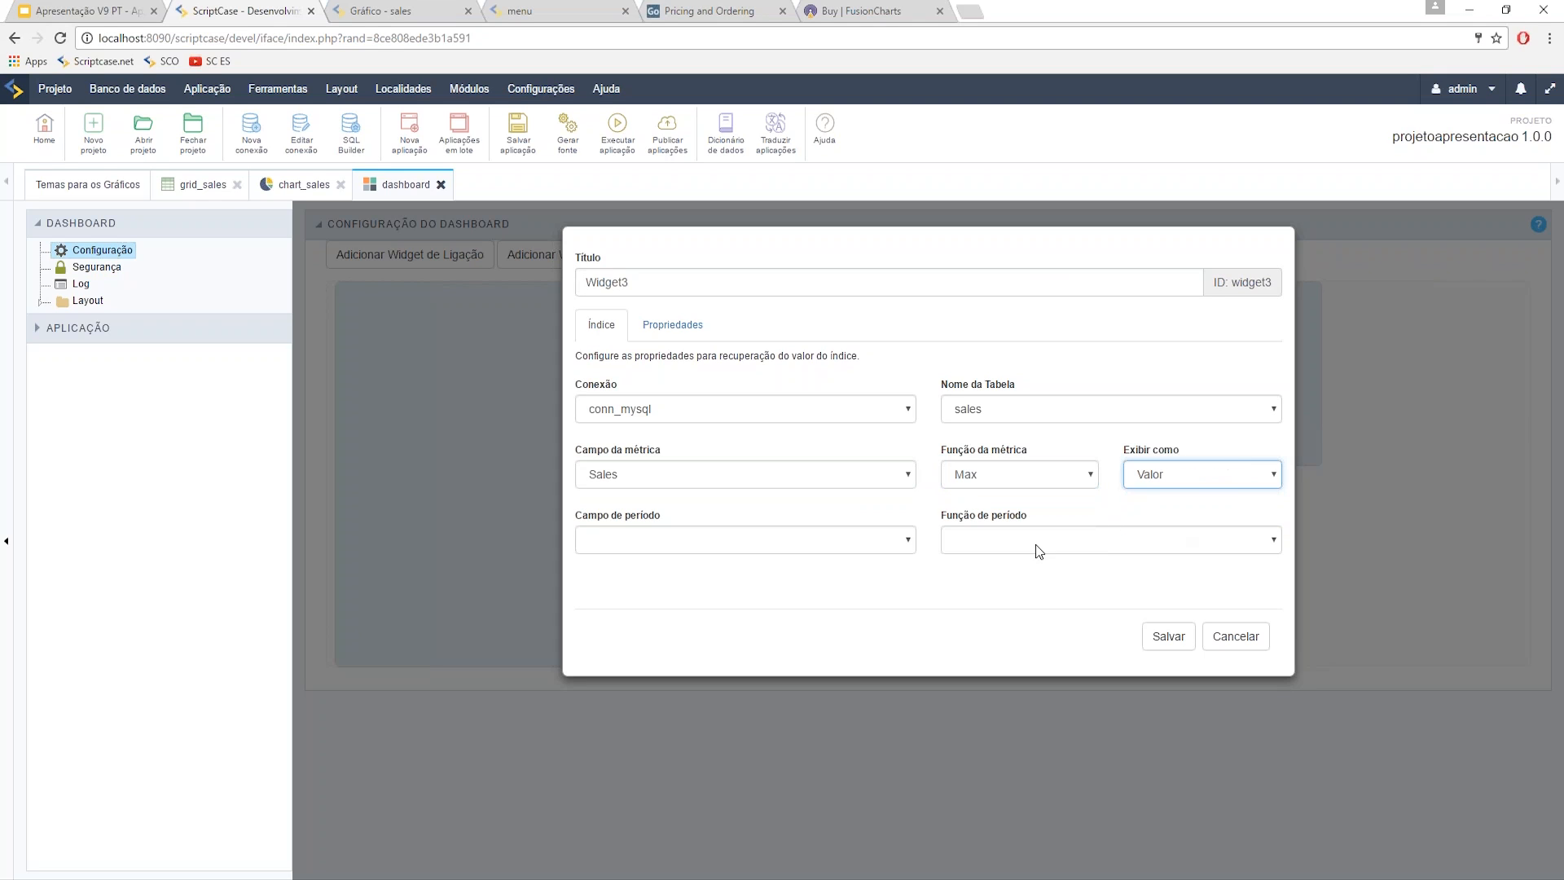
{"action": "left_click", "coordinate": [838, 551]}
{"action": "left_click", "coordinate": [725, 574]}
{"action": "left_click", "coordinate": [980, 547]}
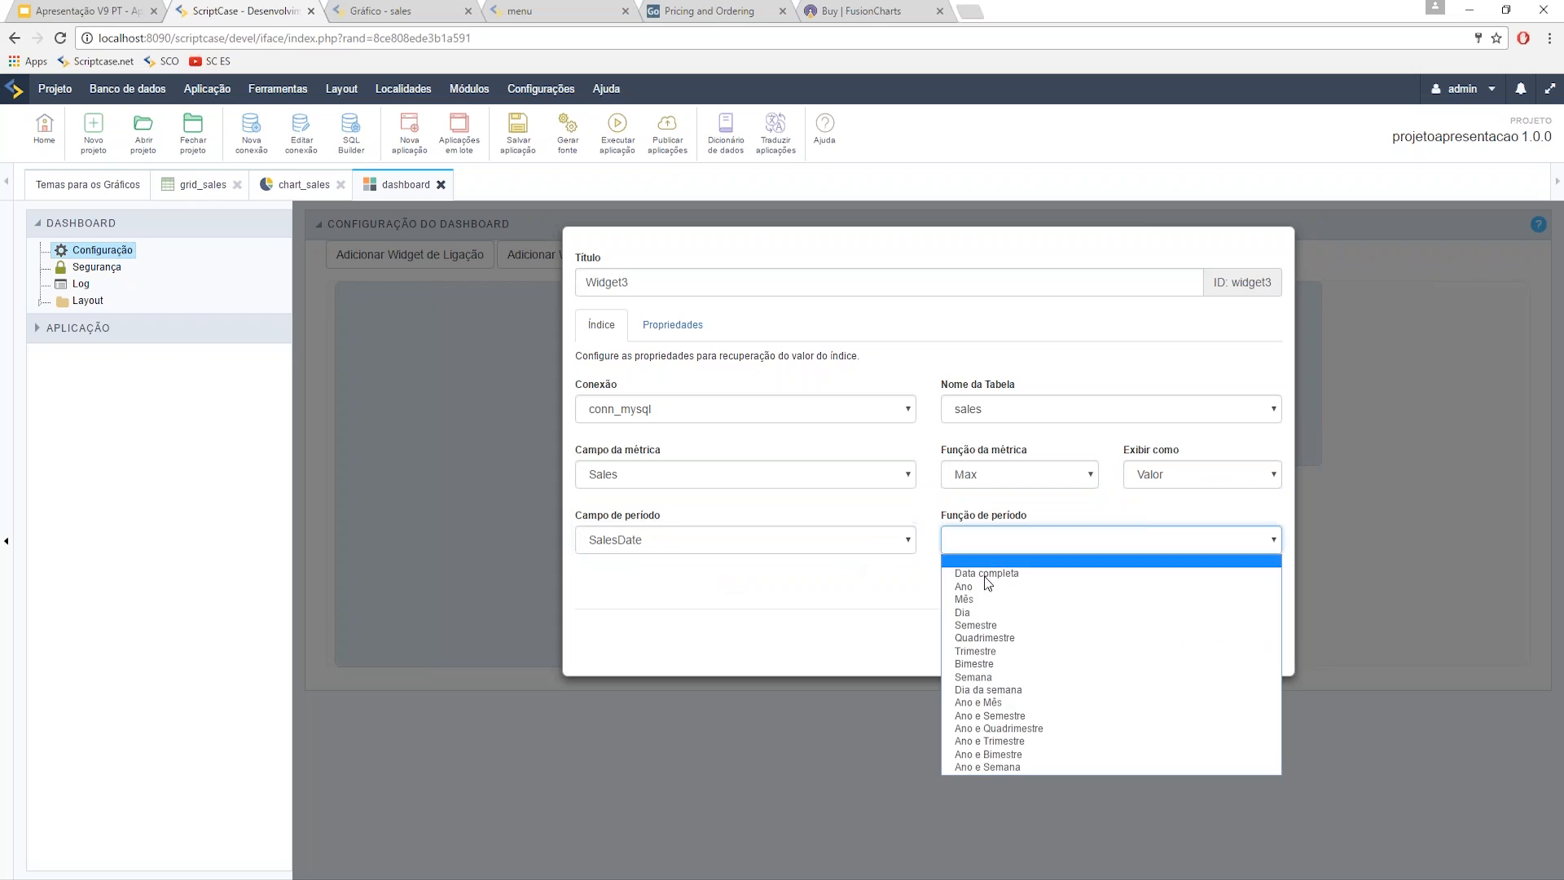
{"action": "left_click", "coordinate": [984, 586]}
{"action": "left_click", "coordinate": [1168, 641]}
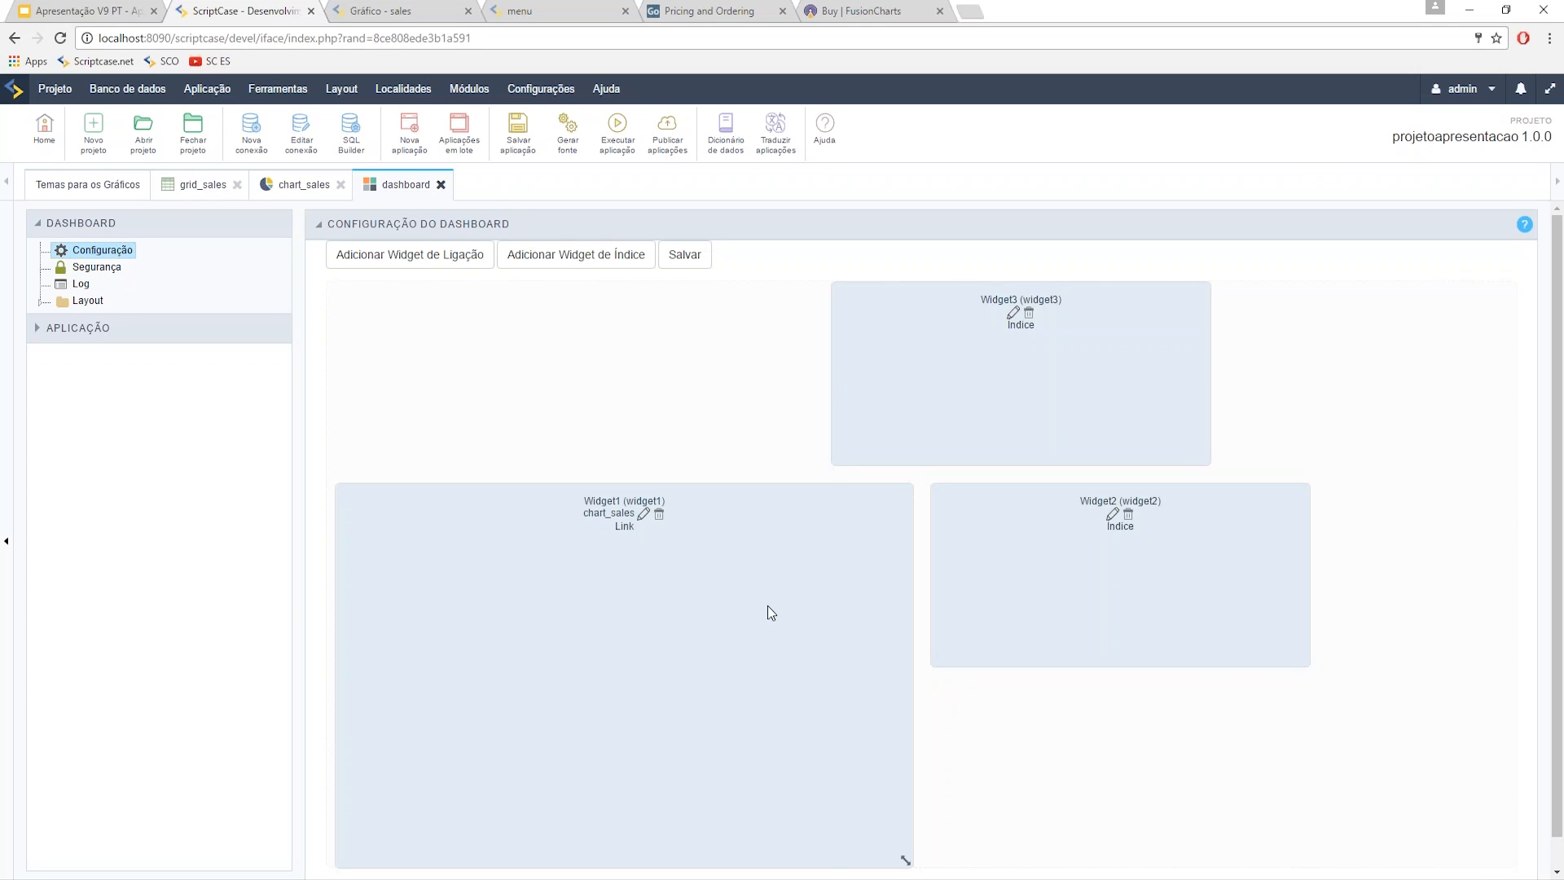
{"action": "left_click_drag", "start_coordinate": [732, 546], "coordinate": [719, 407]}
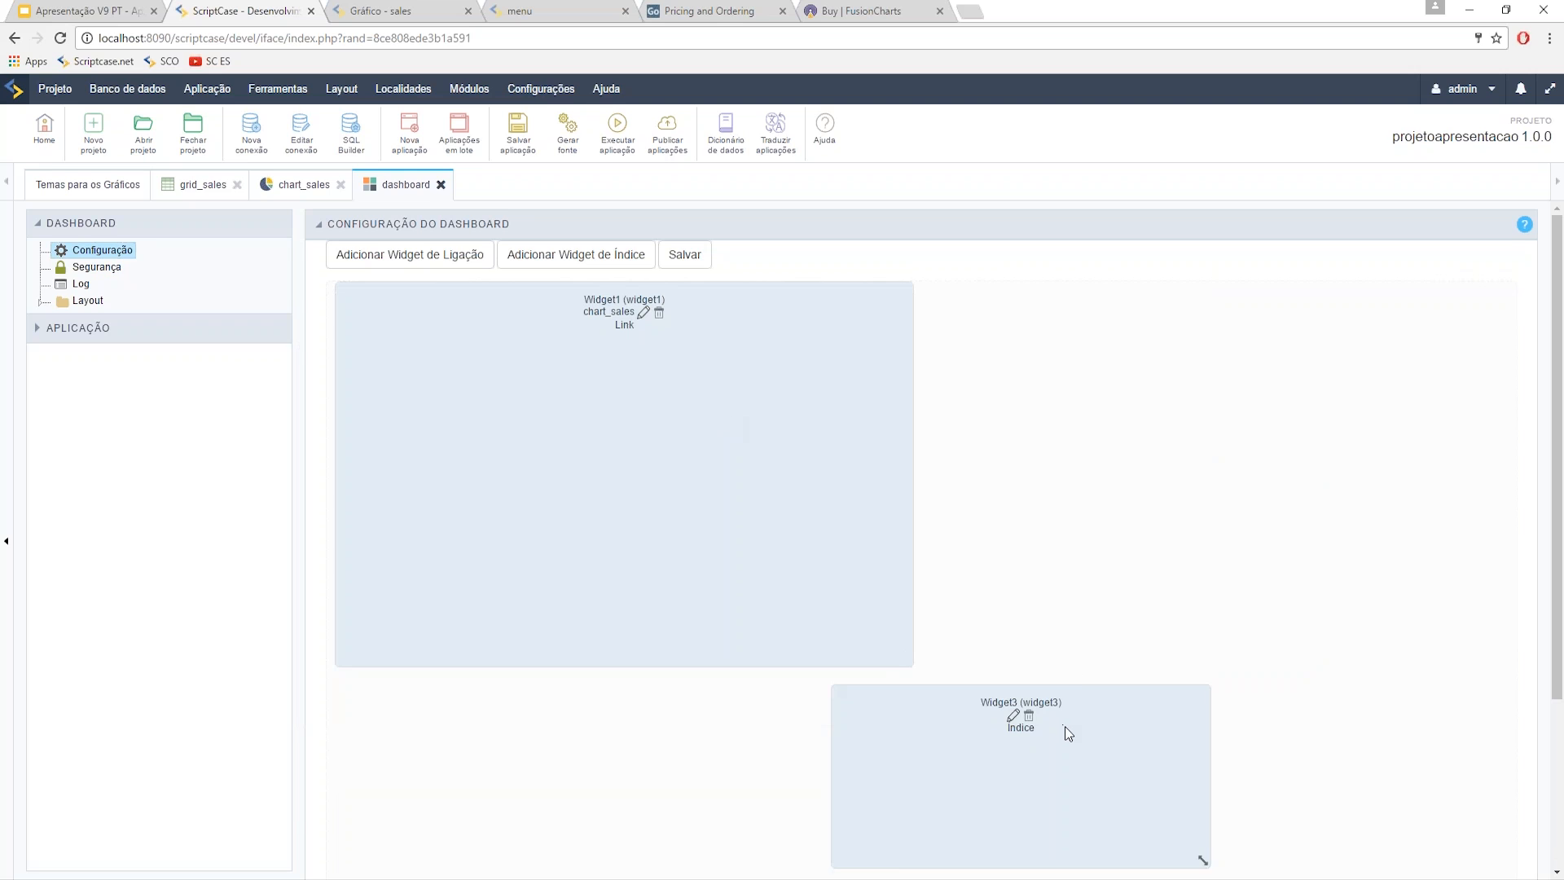
{"action": "left_click_drag", "start_coordinate": [1063, 726], "coordinate": [1222, 640]}
{"action": "left_click_drag", "start_coordinate": [1206, 528], "coordinate": [1173, 359]}
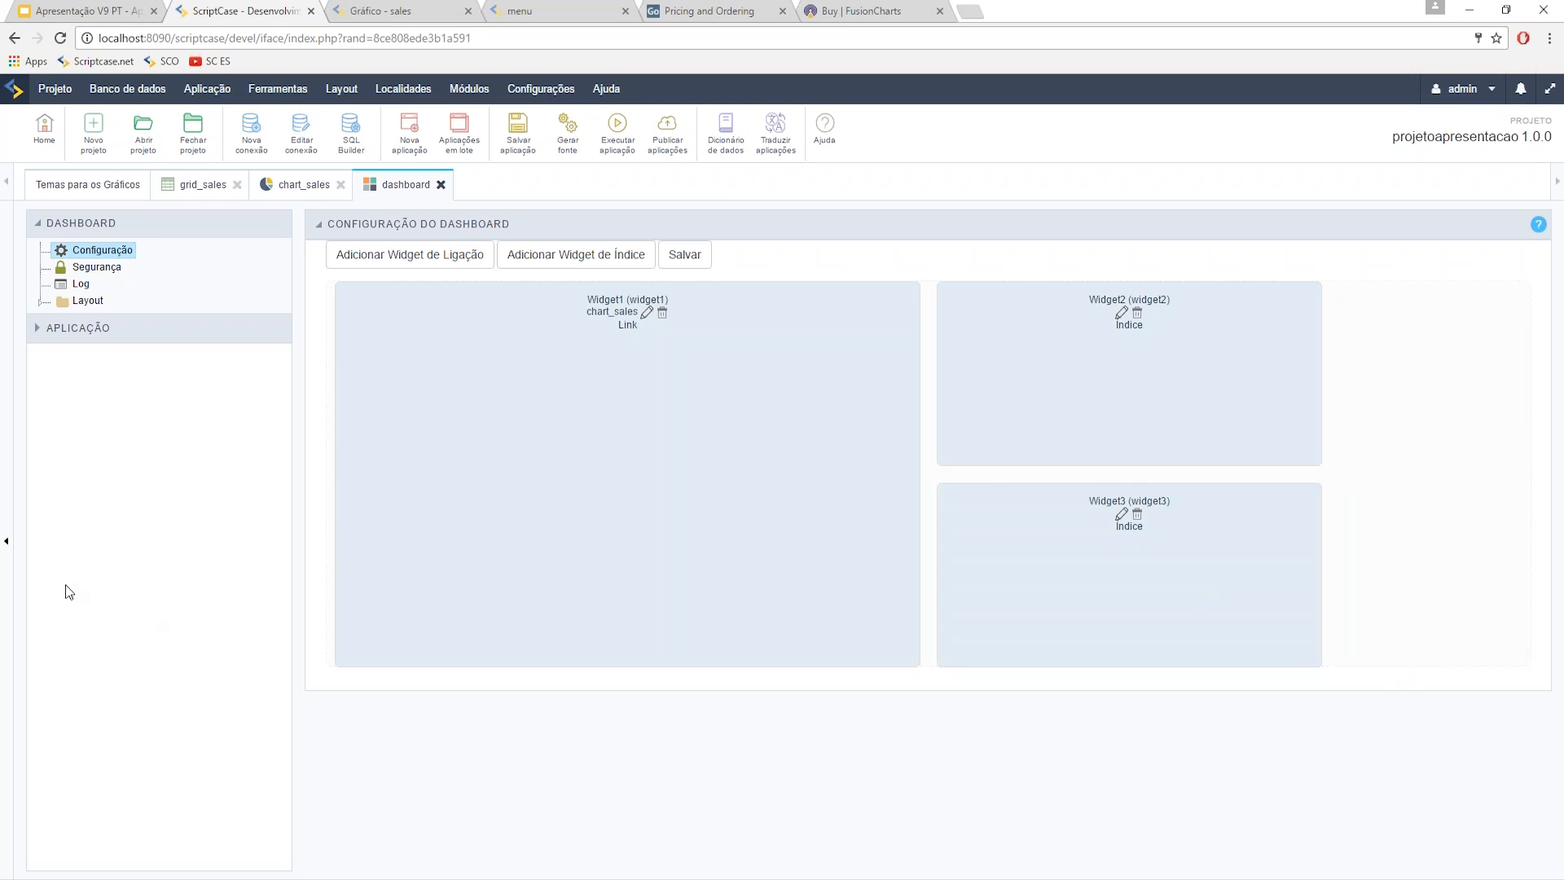
- Maximise the workspace and add Widget4 linked to grid_sales, stretched across the dashboard bottom
{"action": "left_click", "coordinate": [8, 547]}
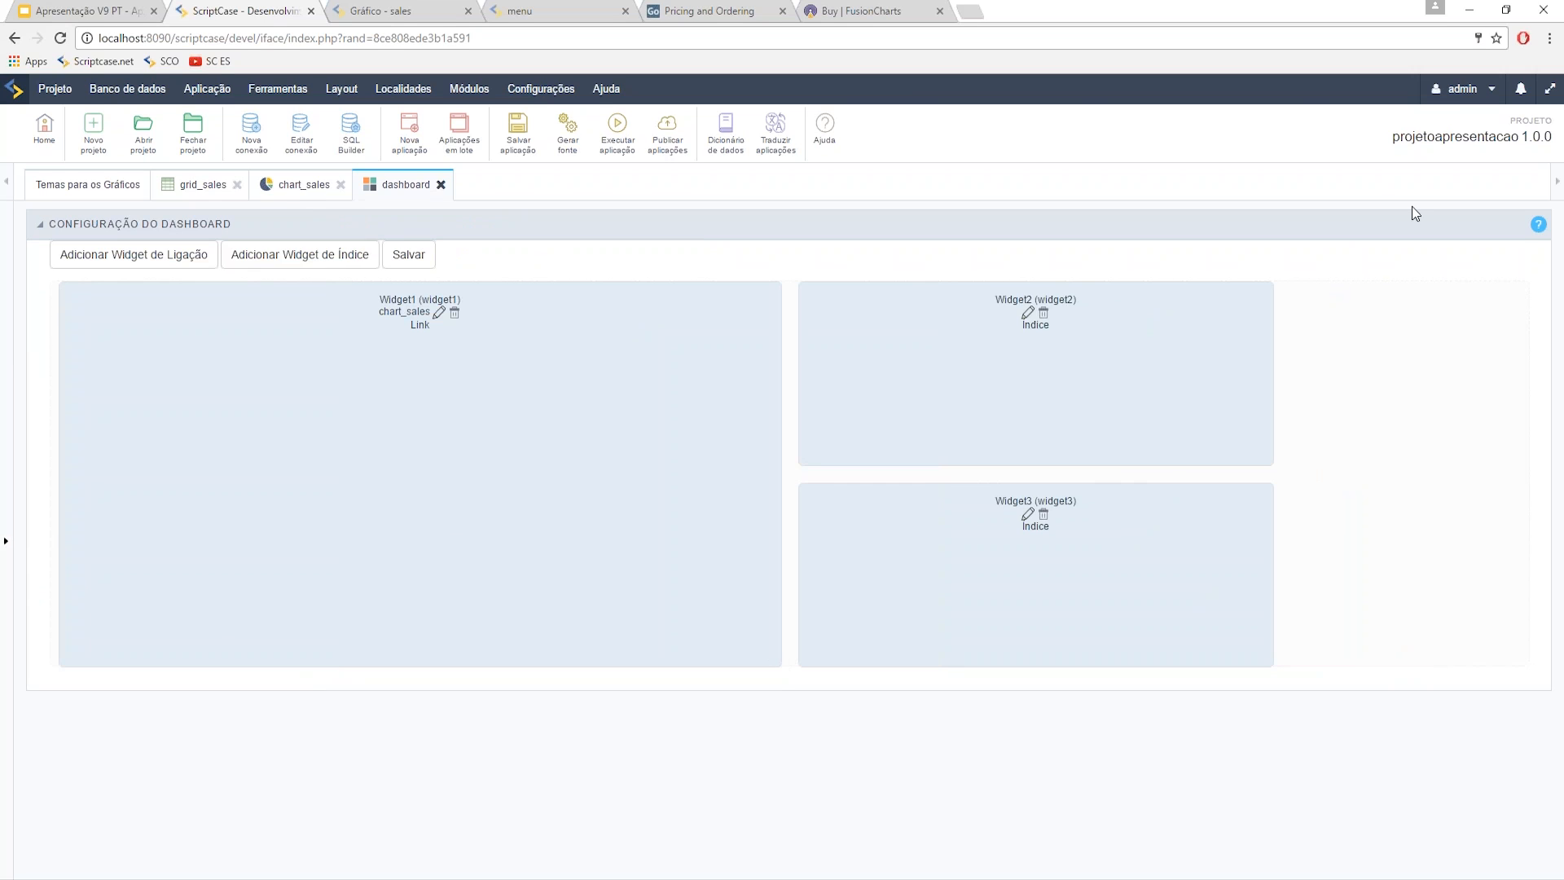
{"action": "left_click", "coordinate": [1550, 88]}
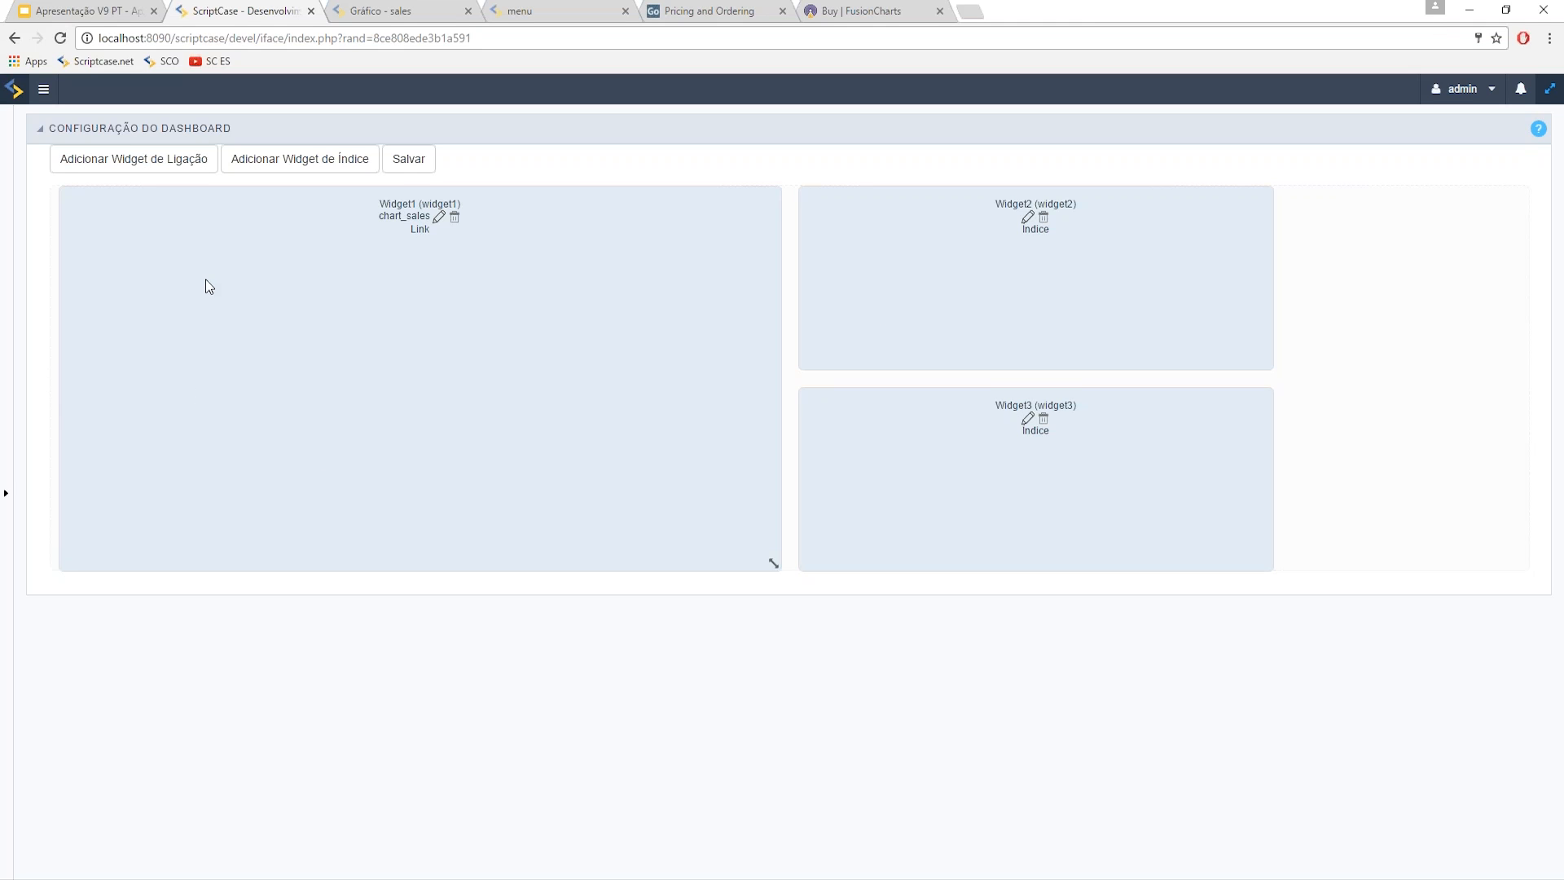
{"action": "left_click", "coordinate": [134, 159]}
{"action": "left_click", "coordinate": [510, 326]}
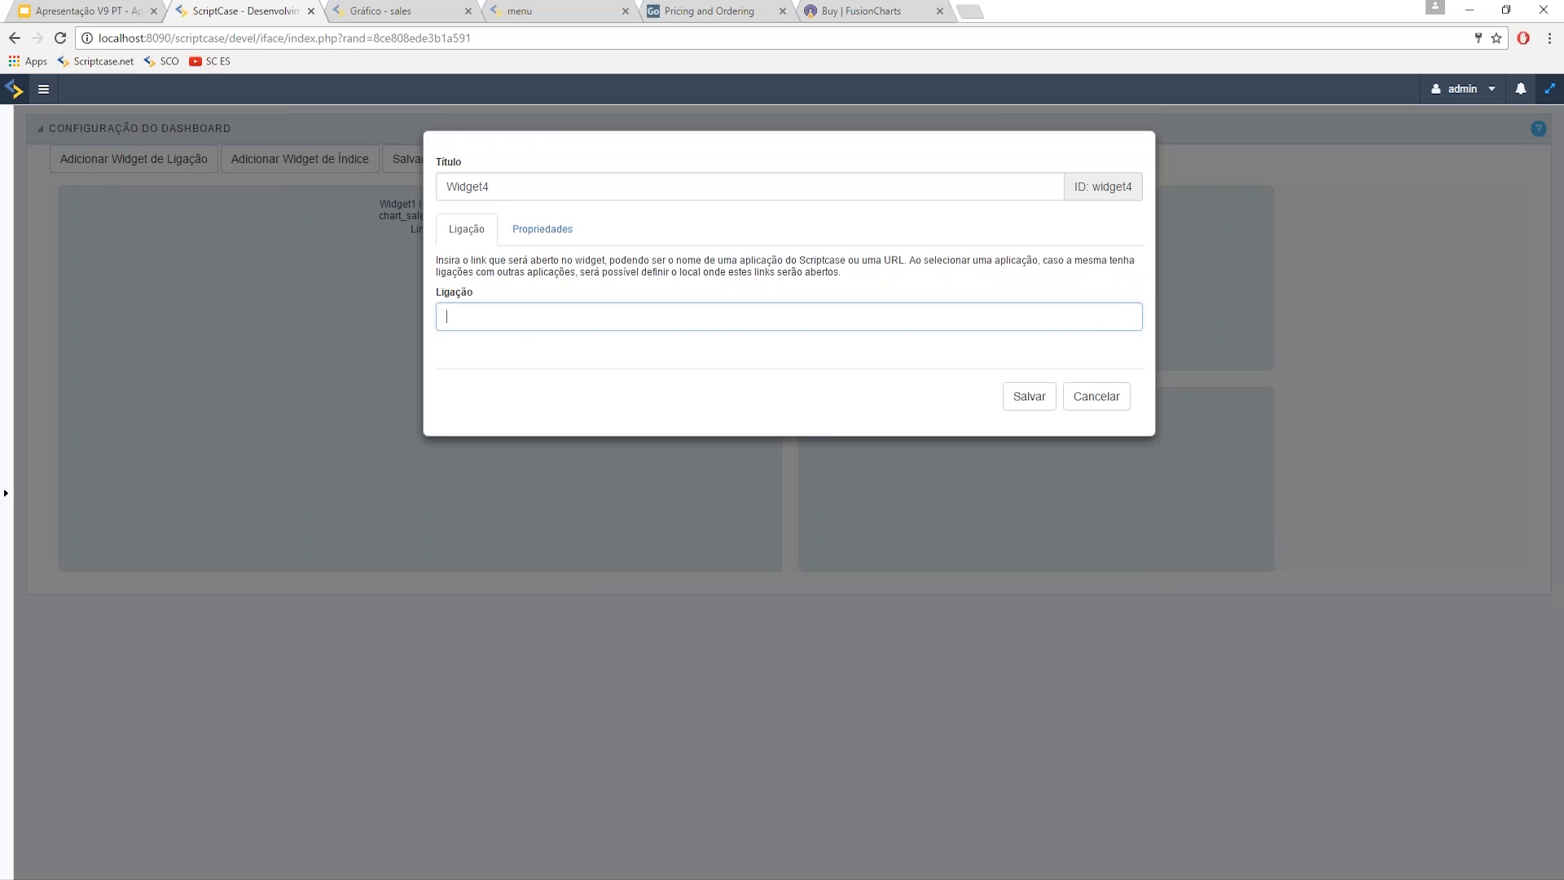
{"action": "left_click", "coordinate": [815, 451]}
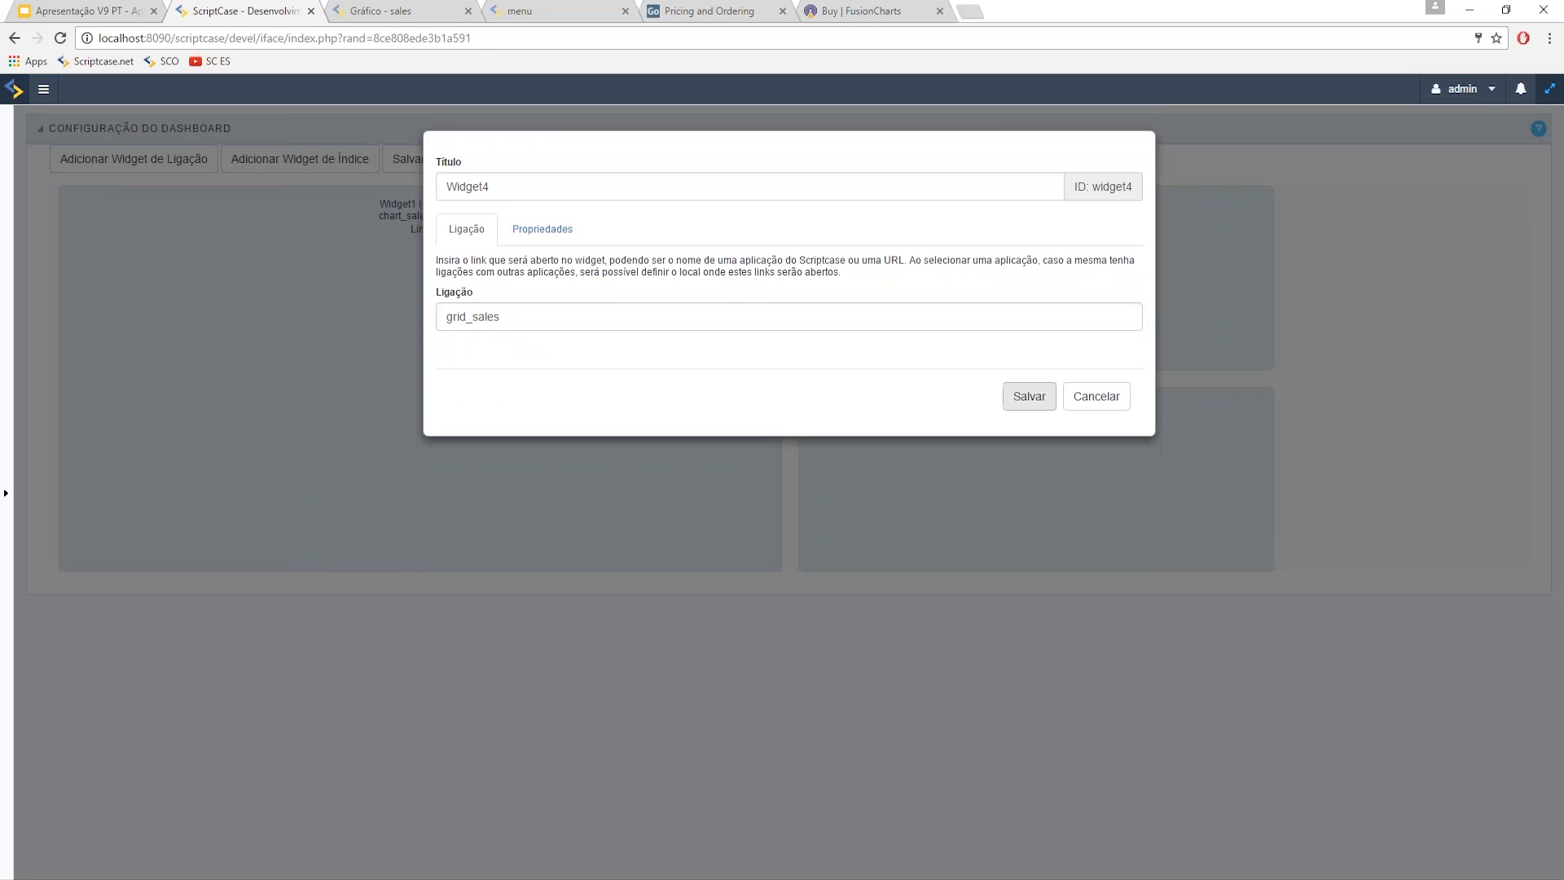
{"action": "left_click", "coordinate": [1027, 394]}
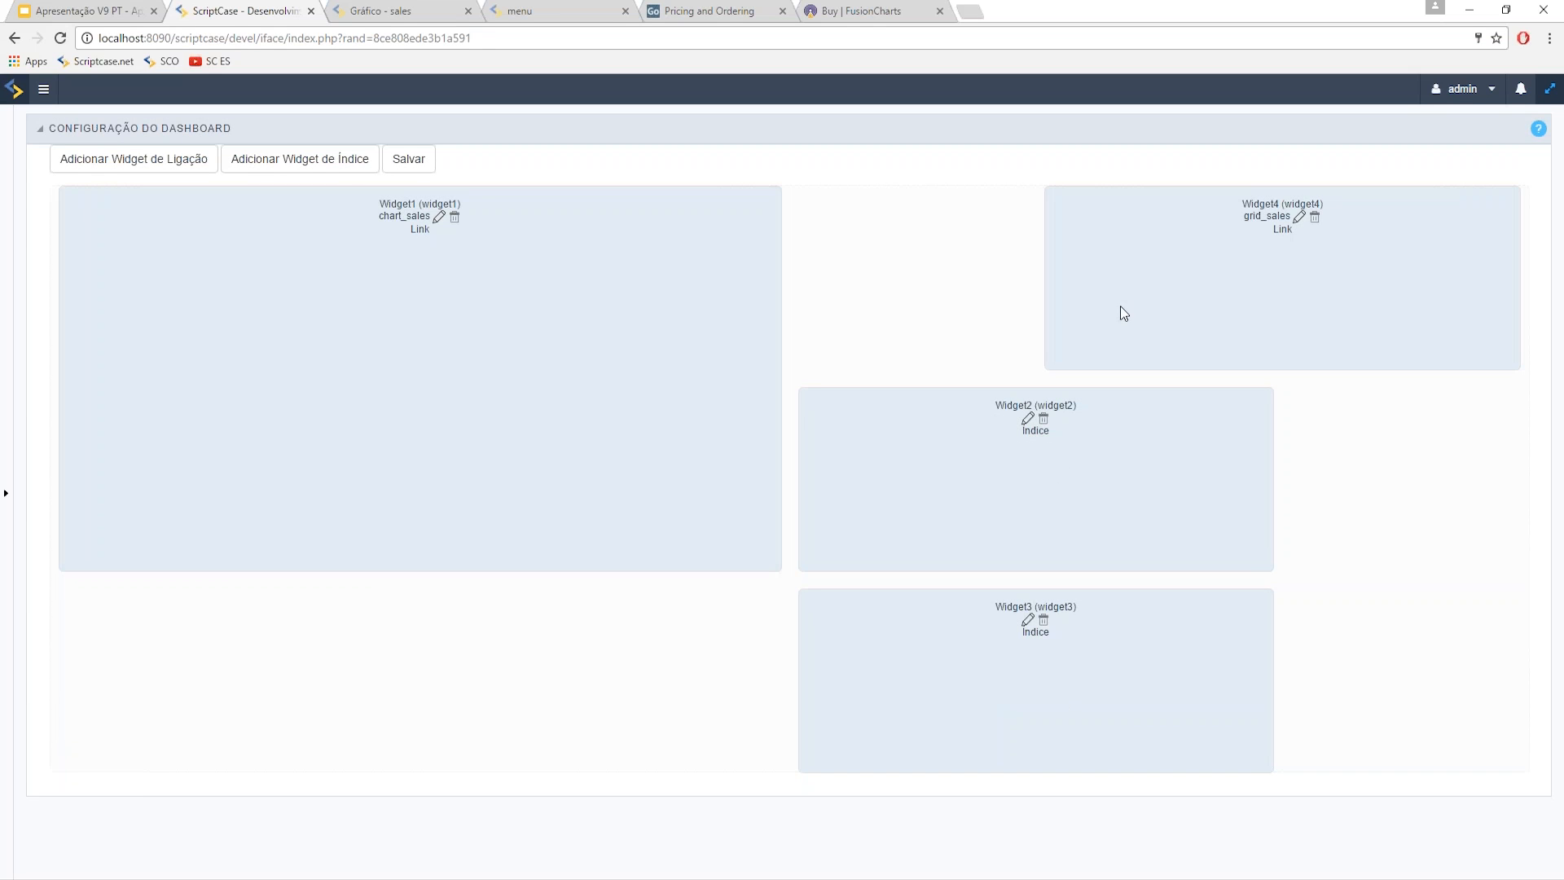
{"action": "left_click_drag", "start_coordinate": [1071, 365], "coordinate": [244, 737]}
{"action": "left_click_drag", "start_coordinate": [527, 764], "coordinate": [1252, 876]}
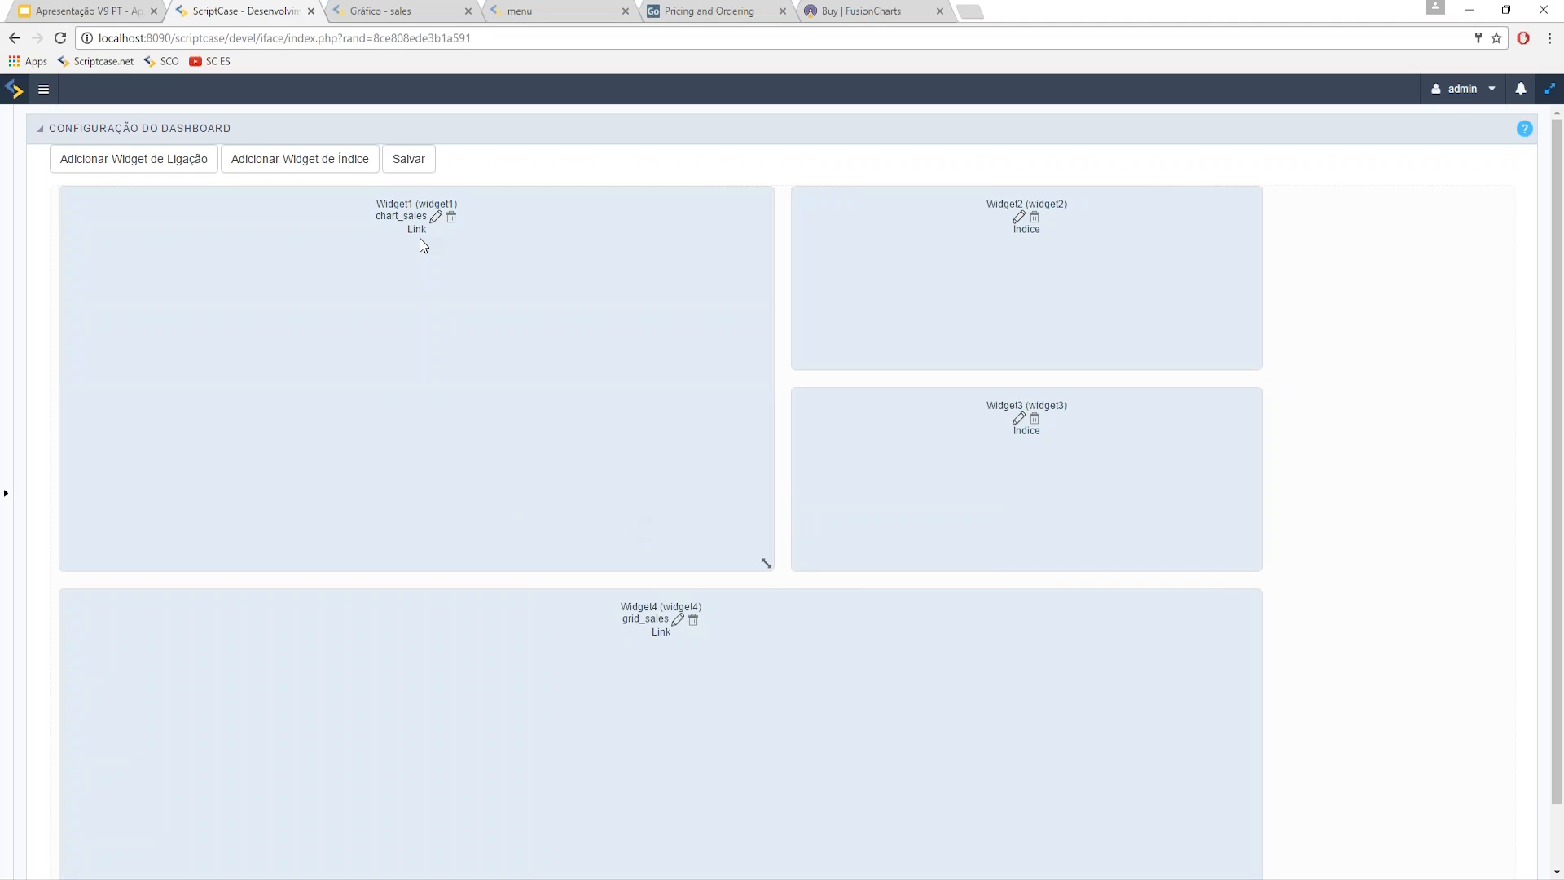
- Uncheck Maximizar, Exibir cabeçalho do widget and Mover in Widget1's properties, save, and exit fullscreen
{"action": "left_click", "coordinate": [436, 217]}
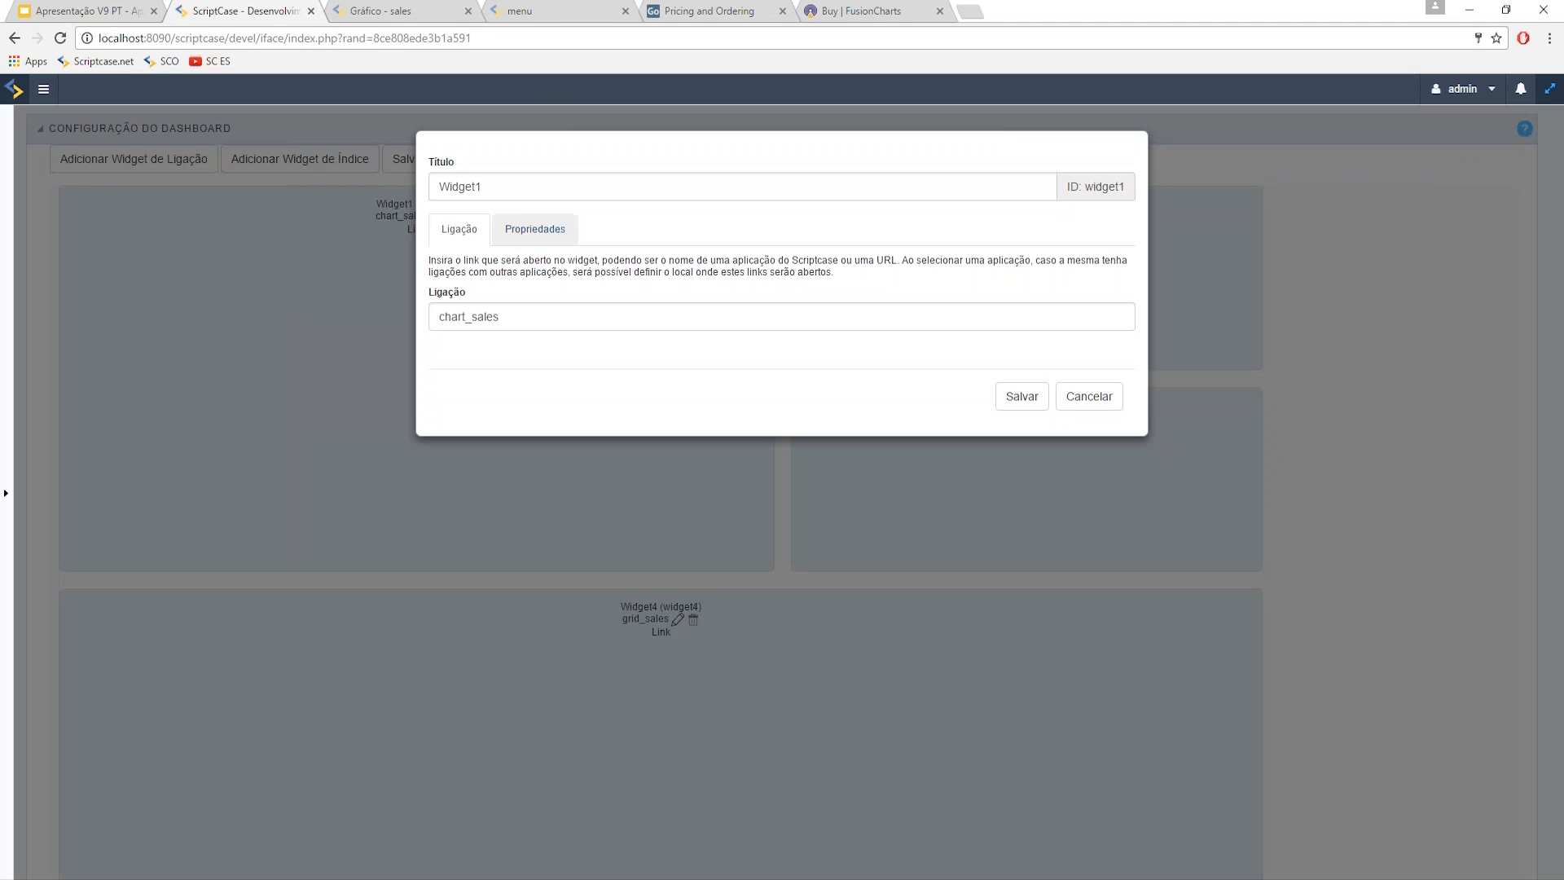
{"action": "left_click", "coordinate": [523, 229]}
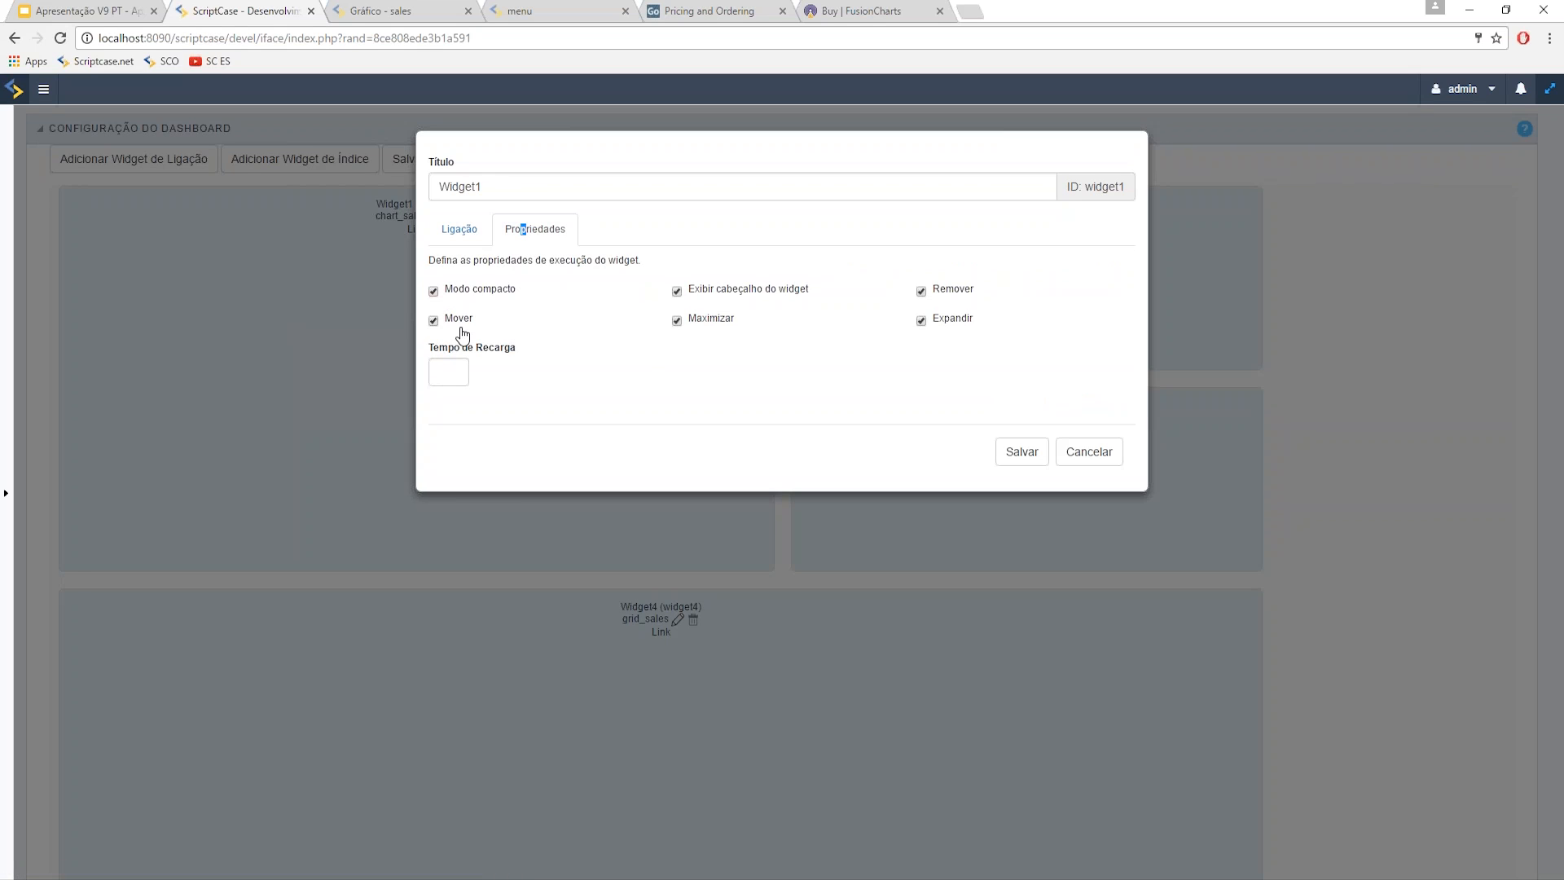
{"action": "left_click", "coordinate": [676, 320]}
{"action": "left_click", "coordinate": [676, 292]}
{"action": "left_click", "coordinate": [440, 322]}
{"action": "left_click", "coordinate": [1022, 451]}
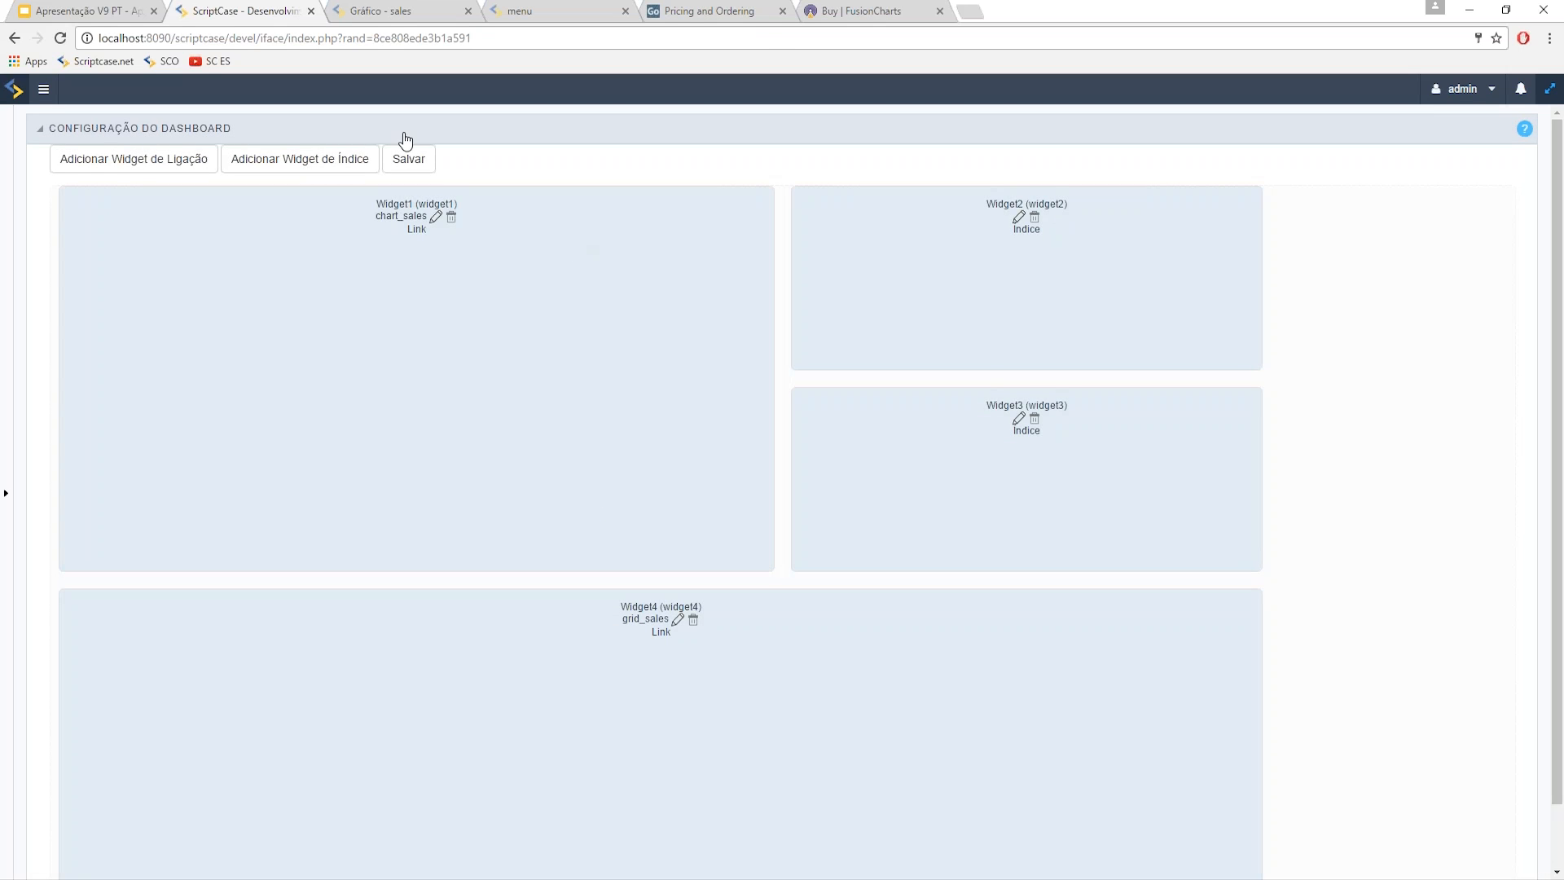
{"action": "left_click", "coordinate": [43, 88]}
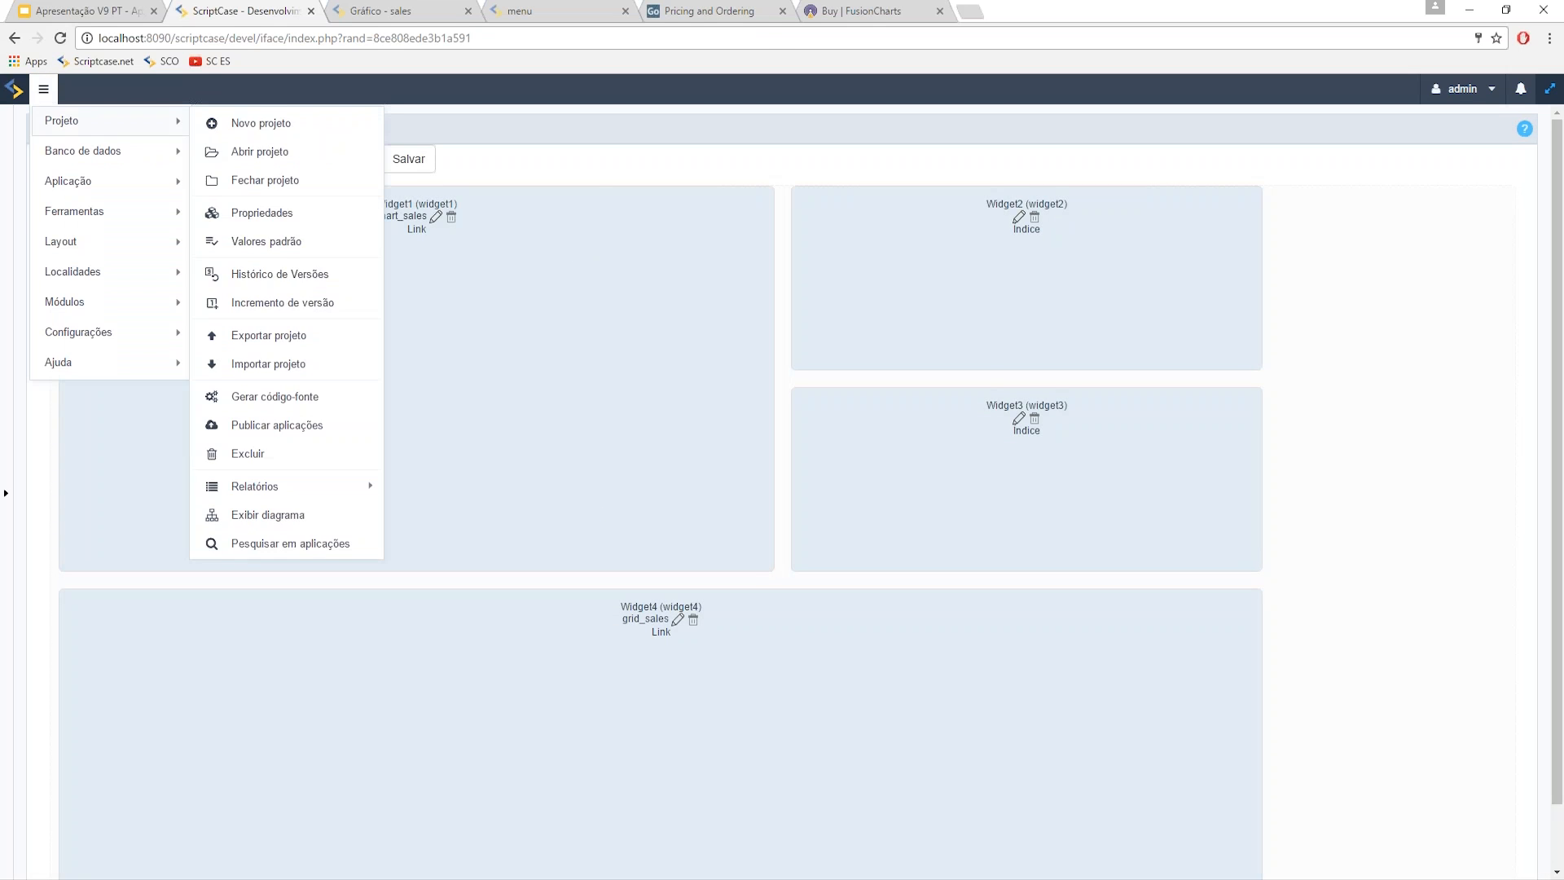
- Run the dashboard and scroll the chart, showing the -0.43% and 4791.60 indexes and sales grid
{"action": "left_click", "coordinate": [1555, 94]}
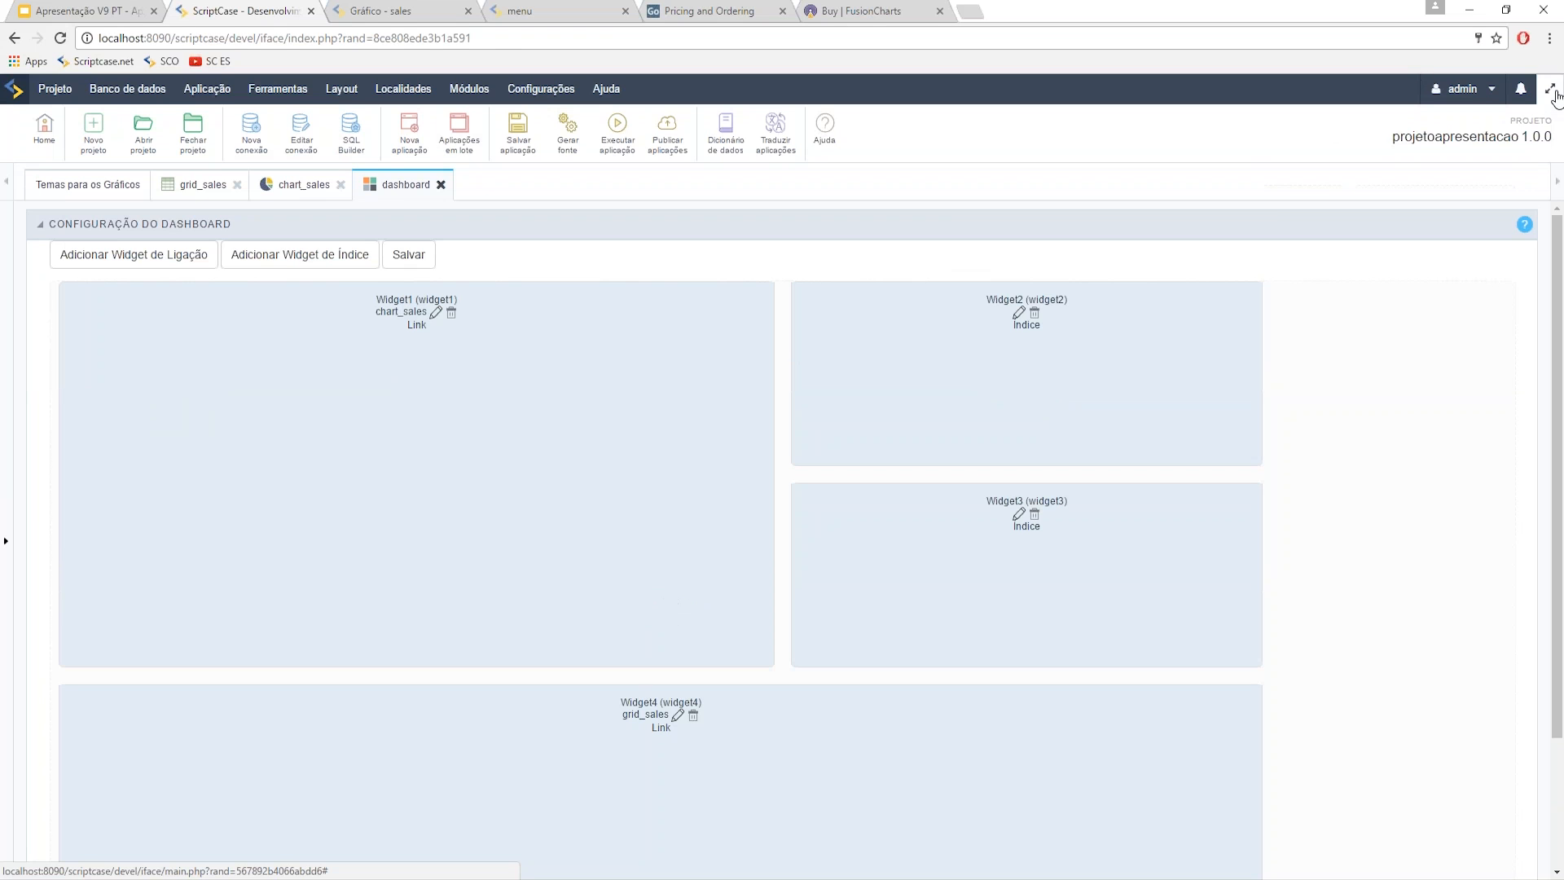
{"action": "left_click", "coordinate": [614, 142]}
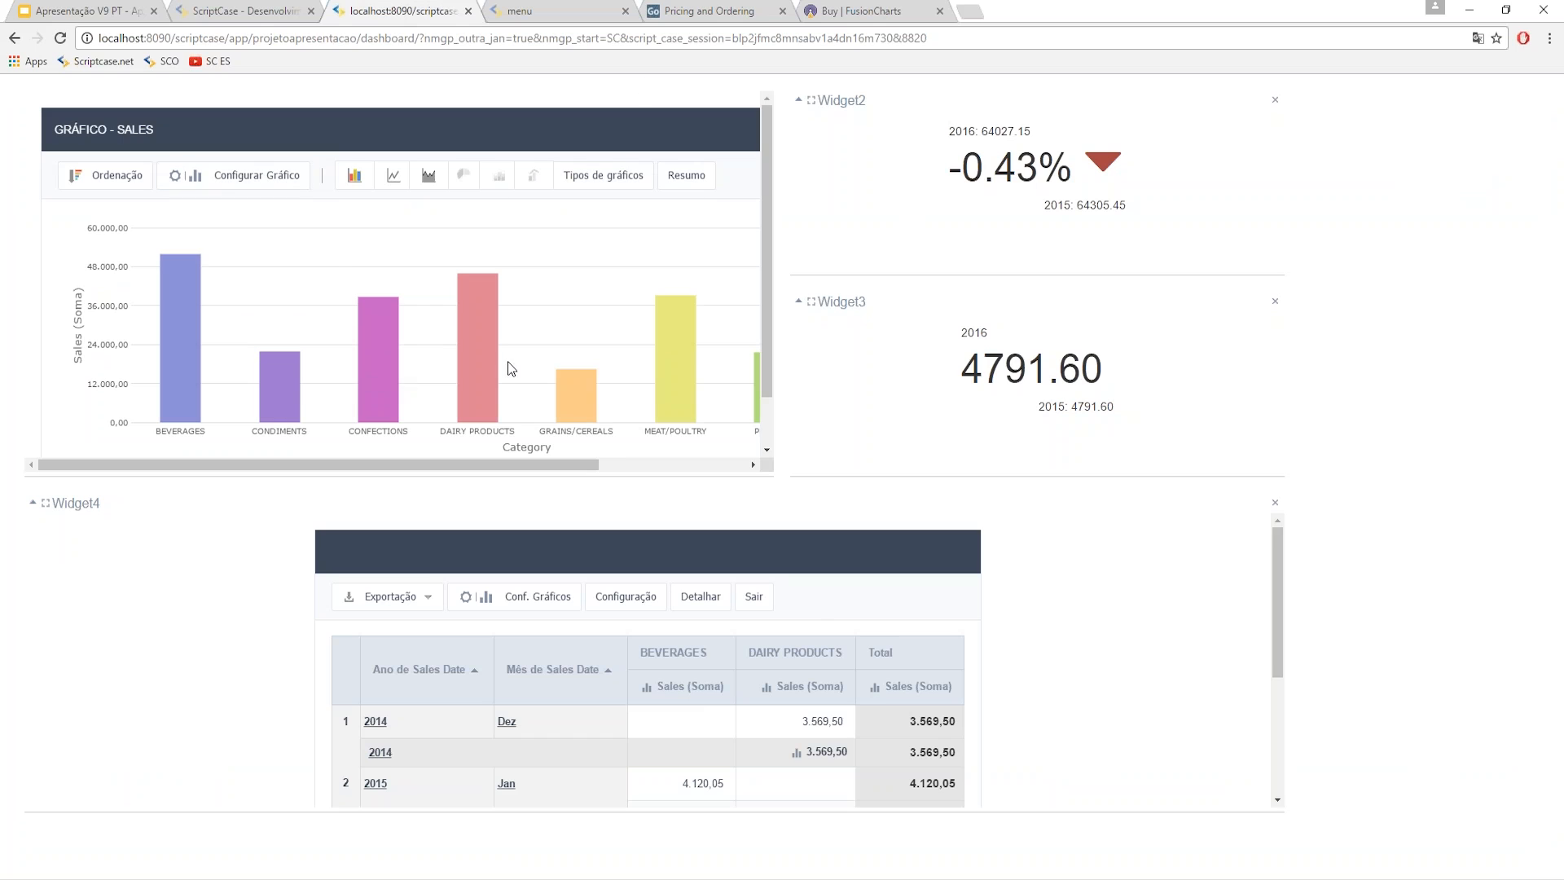
{"action": "scroll", "coordinate": [498, 330], "scroll_direction": "down", "scroll_amount": 1}
{"action": "scroll", "coordinate": [498, 330], "scroll_direction": "down", "scroll_amount": 1}
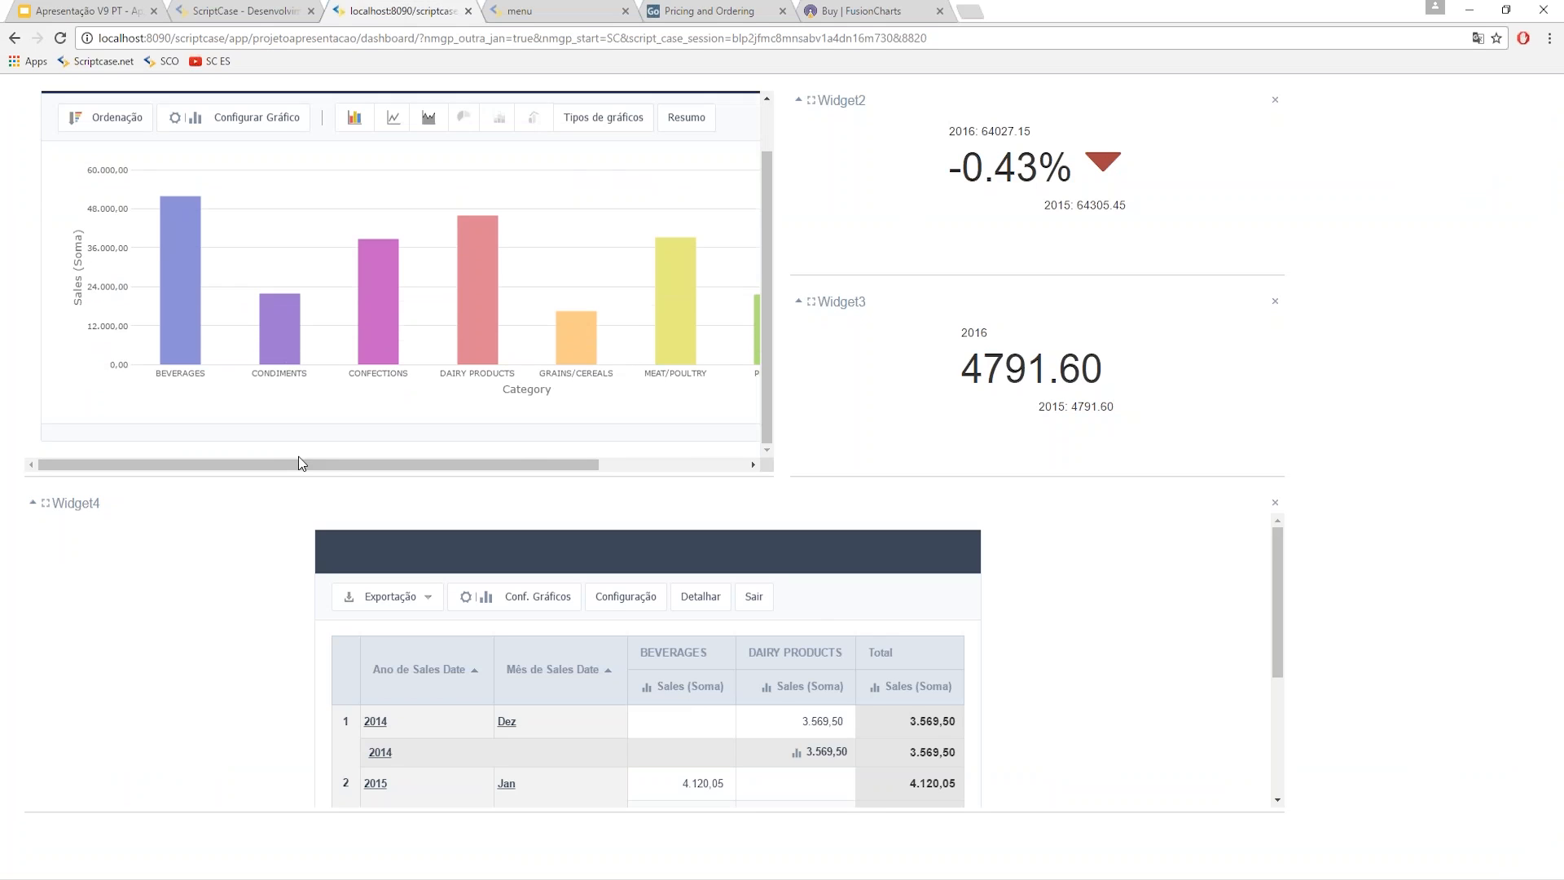
{"action": "left_click_drag", "start_coordinate": [427, 468], "coordinate": [529, 470]}
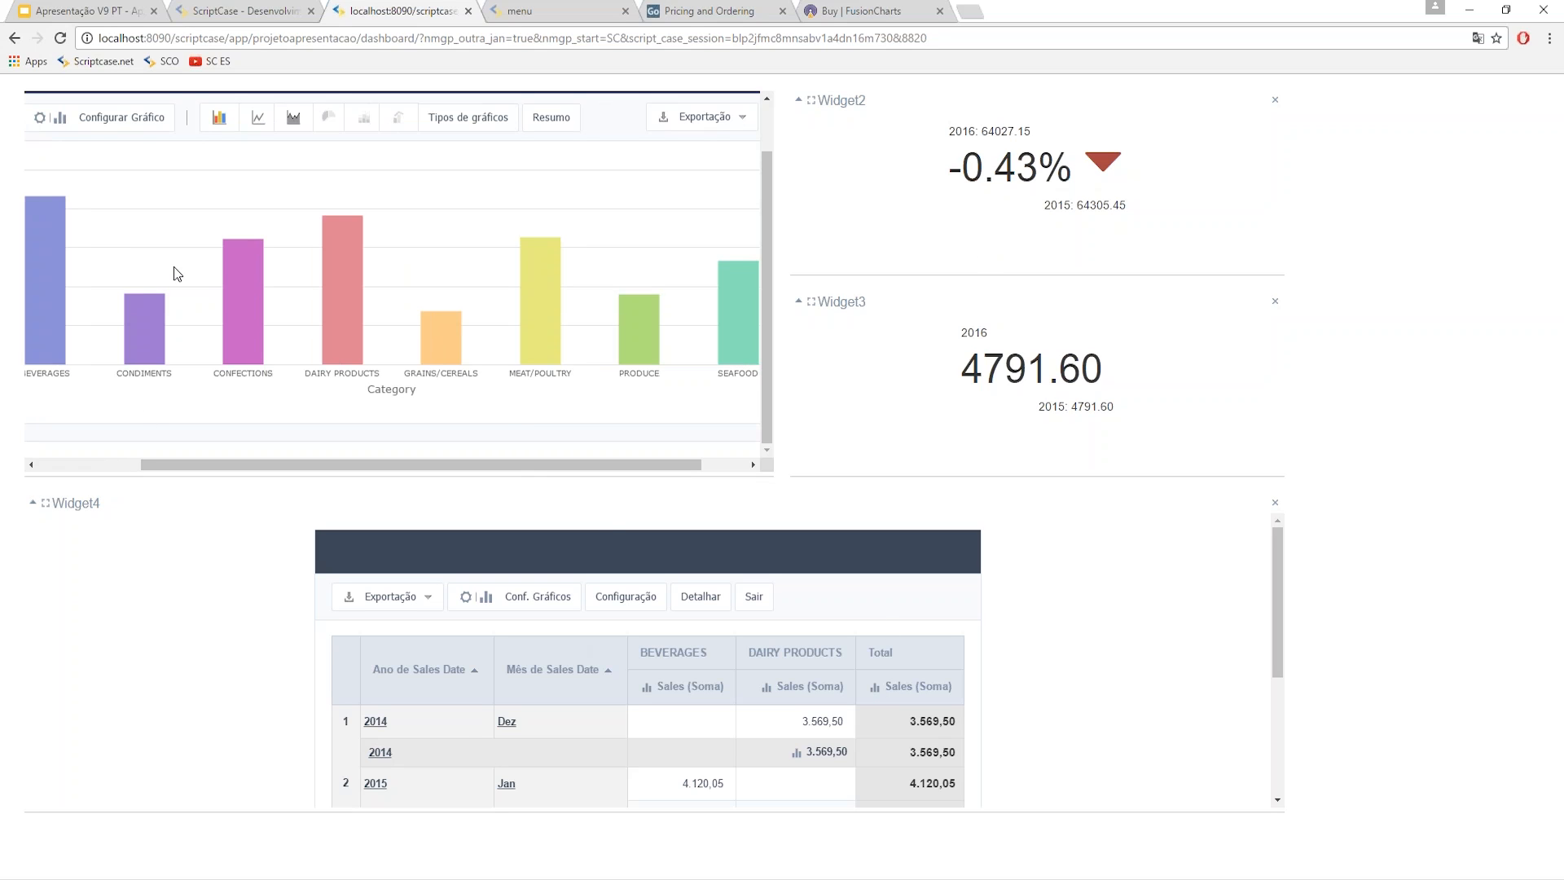
{"action": "mouse_move", "coordinate": [554, 355]}
{"action": "key", "text": "alt+Tab"}
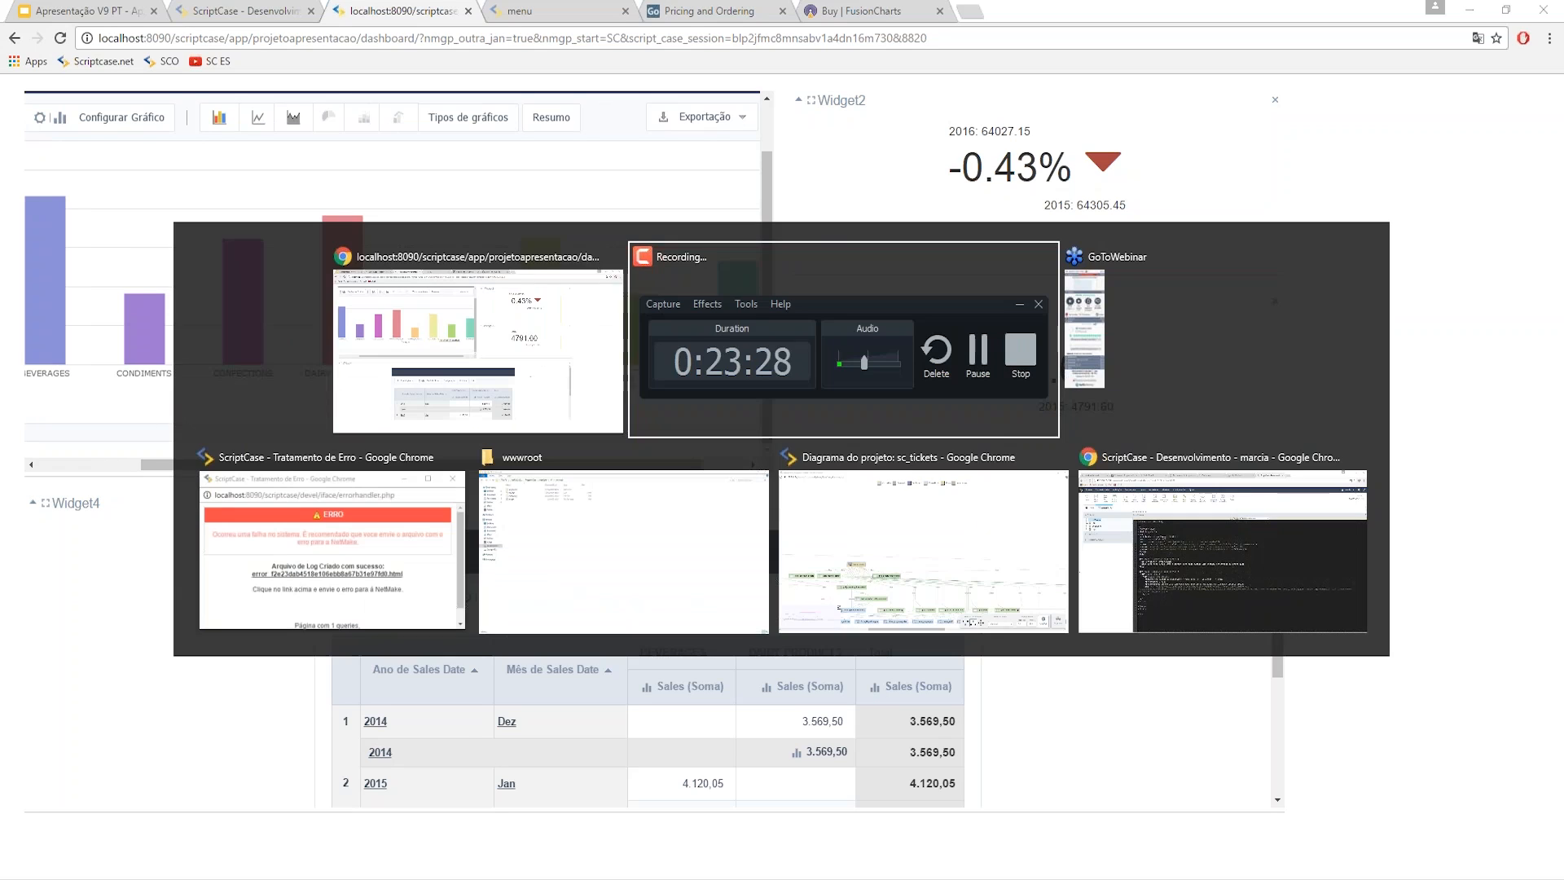
{"action": "key", "text": "alt+Tab"}
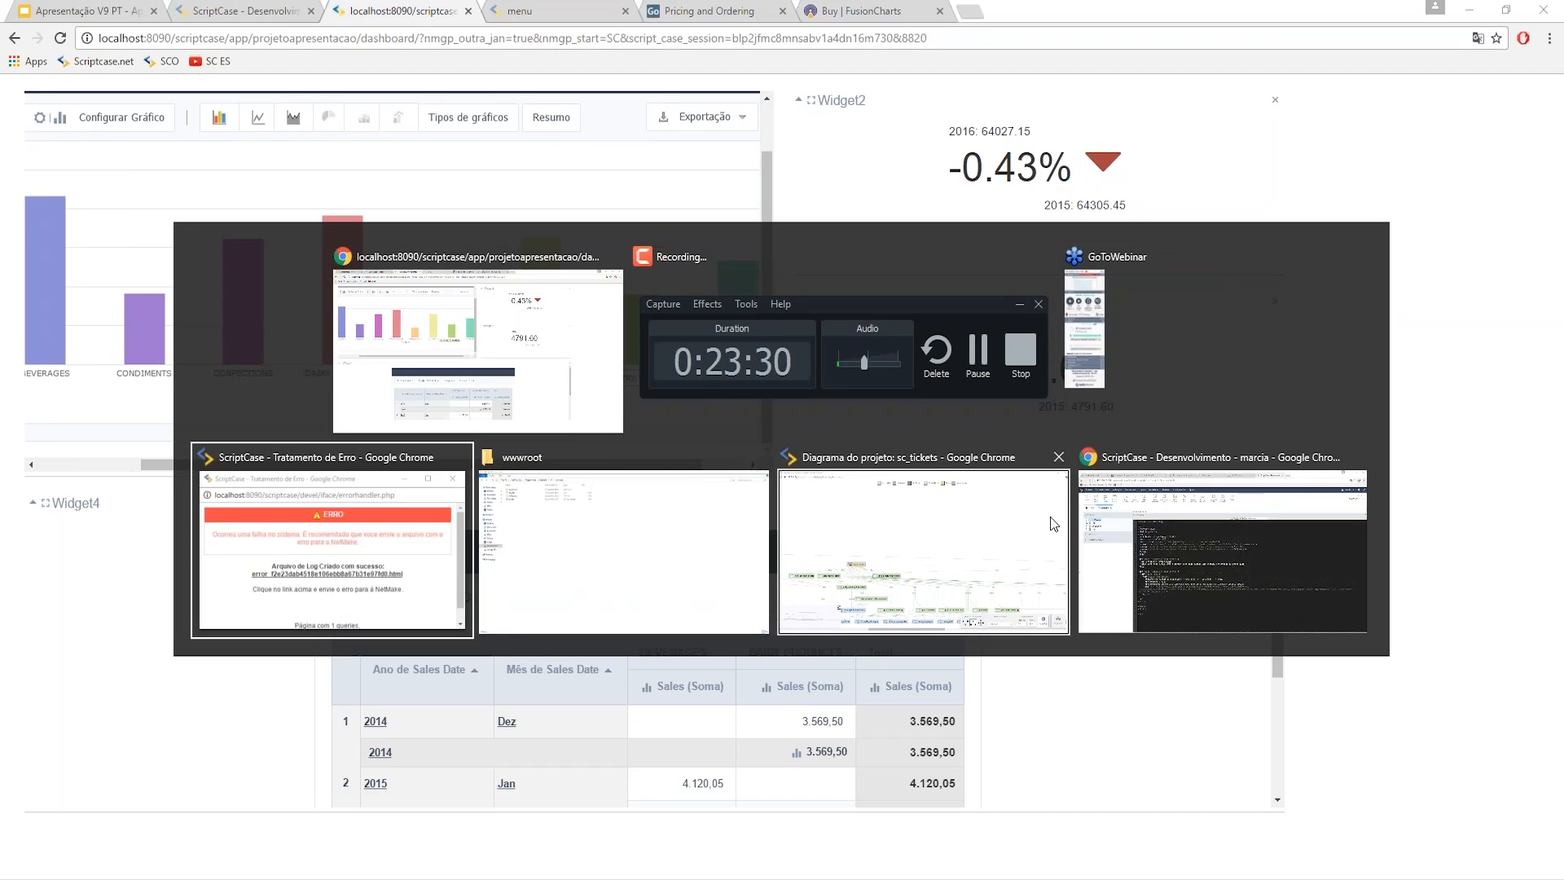
{"action": "left_click", "coordinate": [1096, 562]}
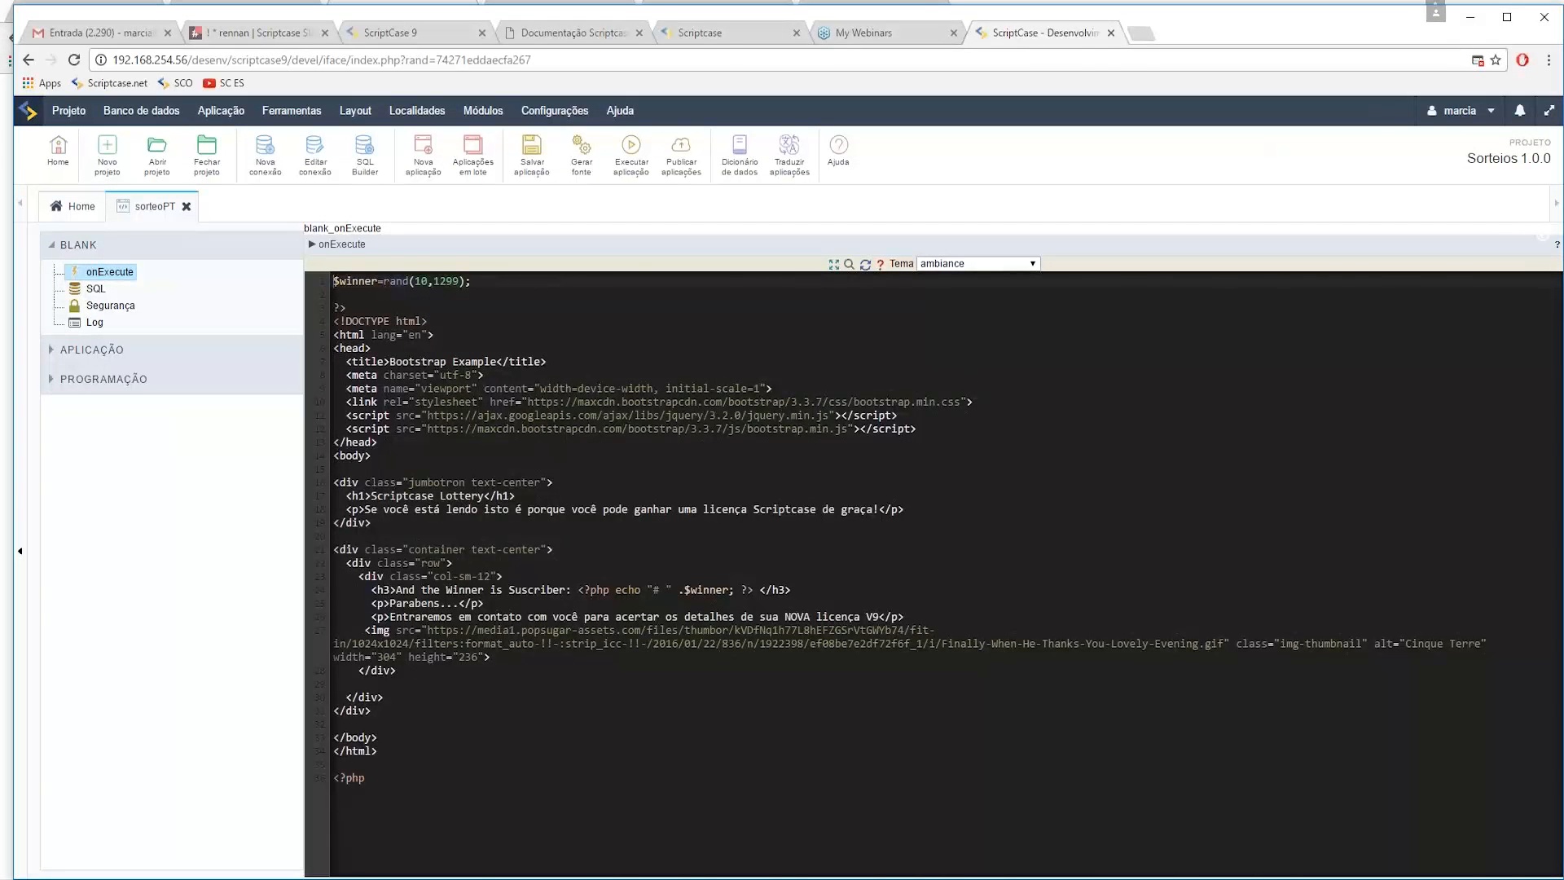
{"action": "left_click", "coordinate": [725, 33]}
{"action": "left_click", "coordinate": [555, 40]}
{"action": "left_click", "coordinate": [440, 34]}
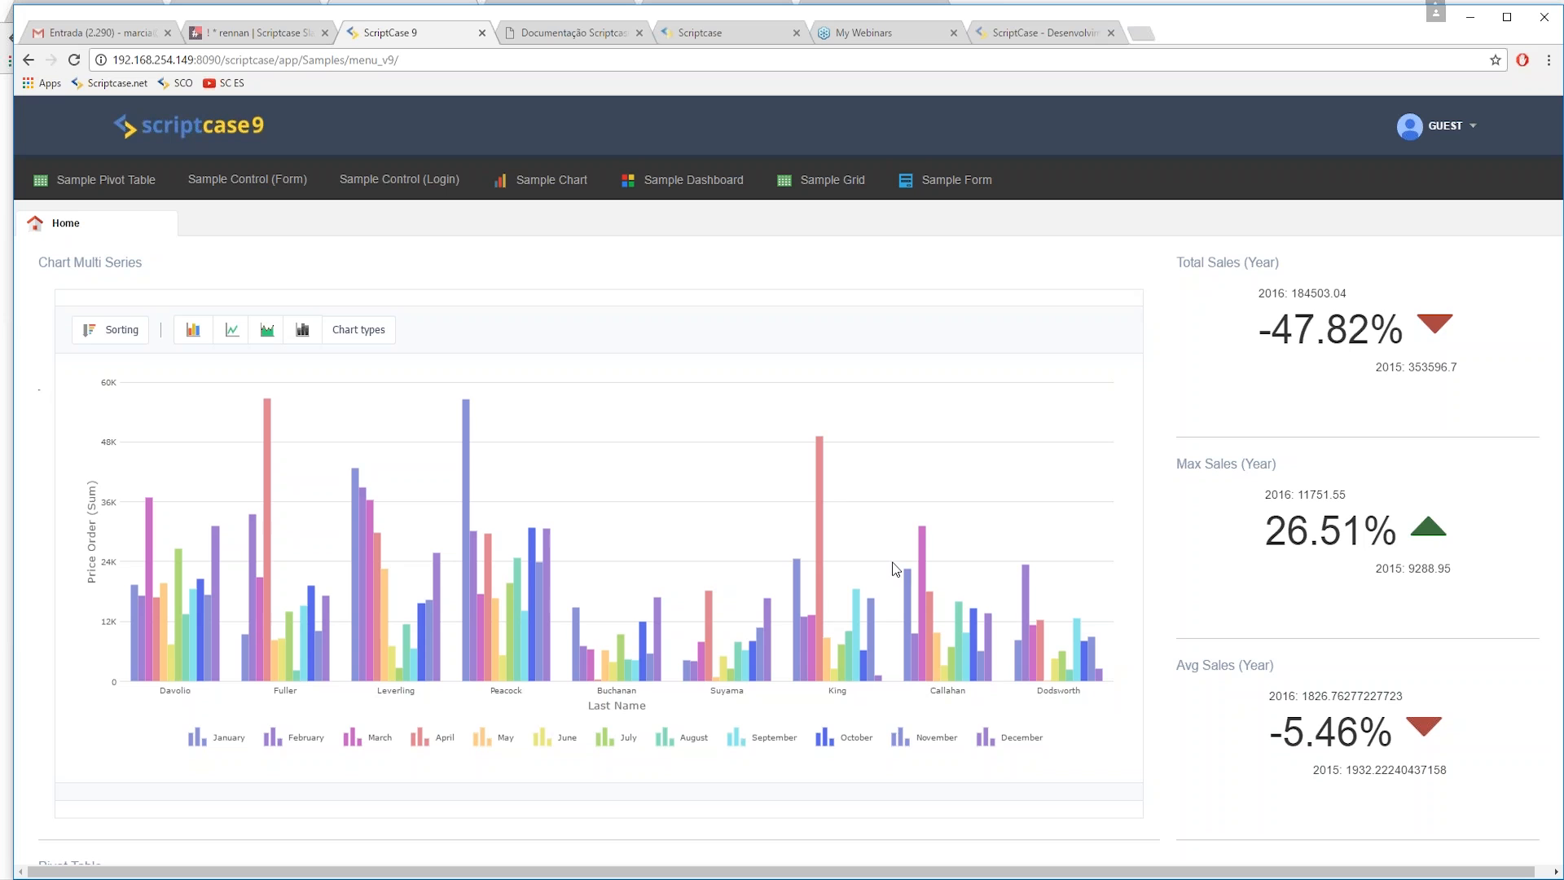
{"action": "scroll", "coordinate": [1328, 526], "scroll_direction": "down", "scroll_amount": 6}
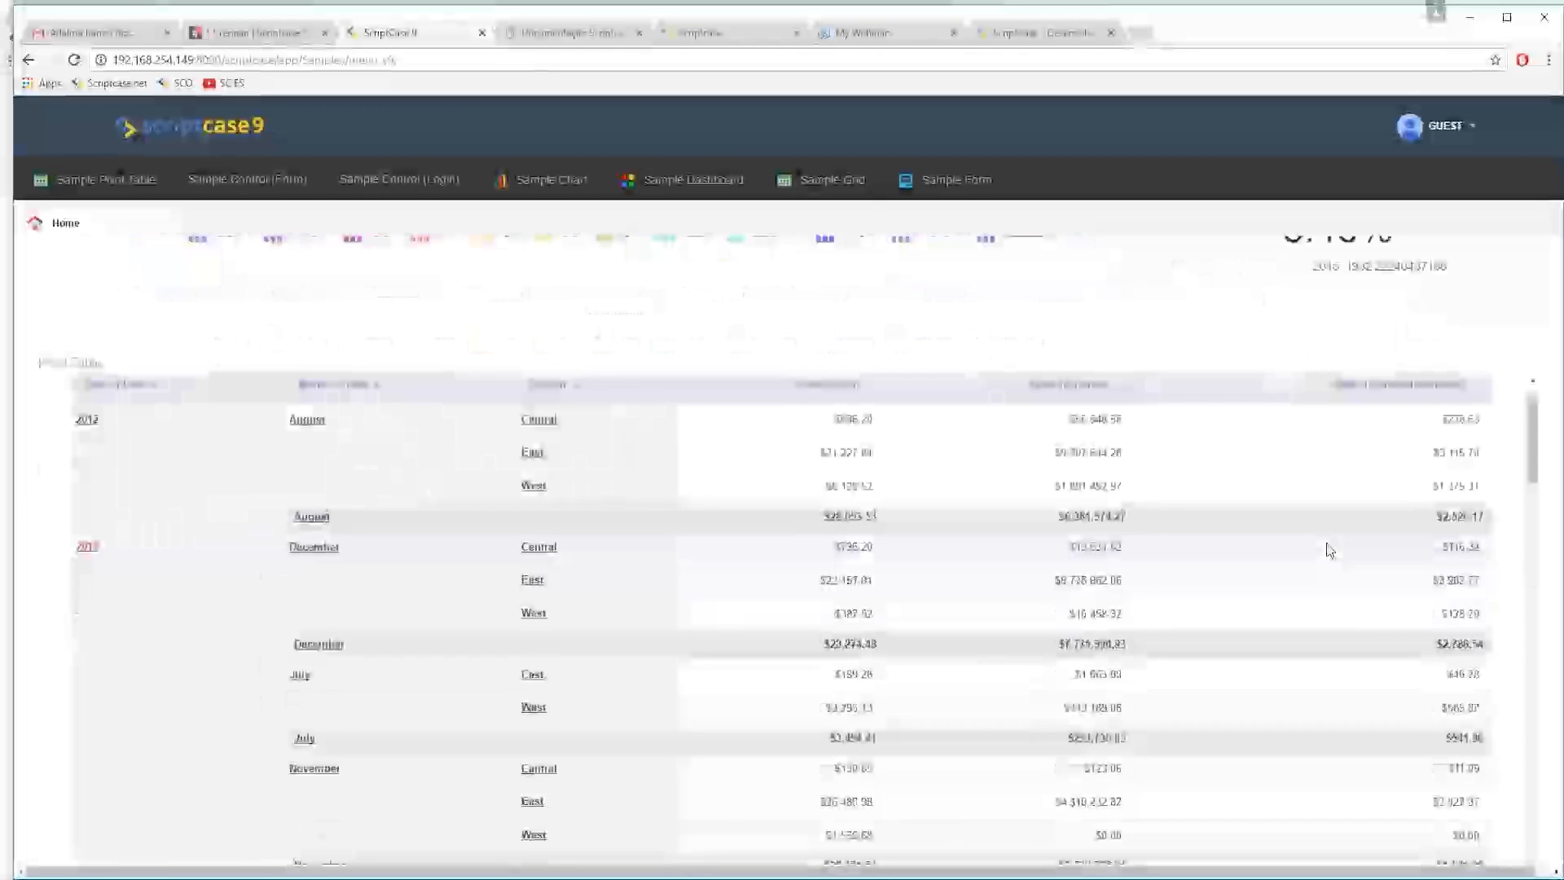
{"action": "scroll", "coordinate": [1329, 551], "scroll_direction": "up", "scroll_amount": 6}
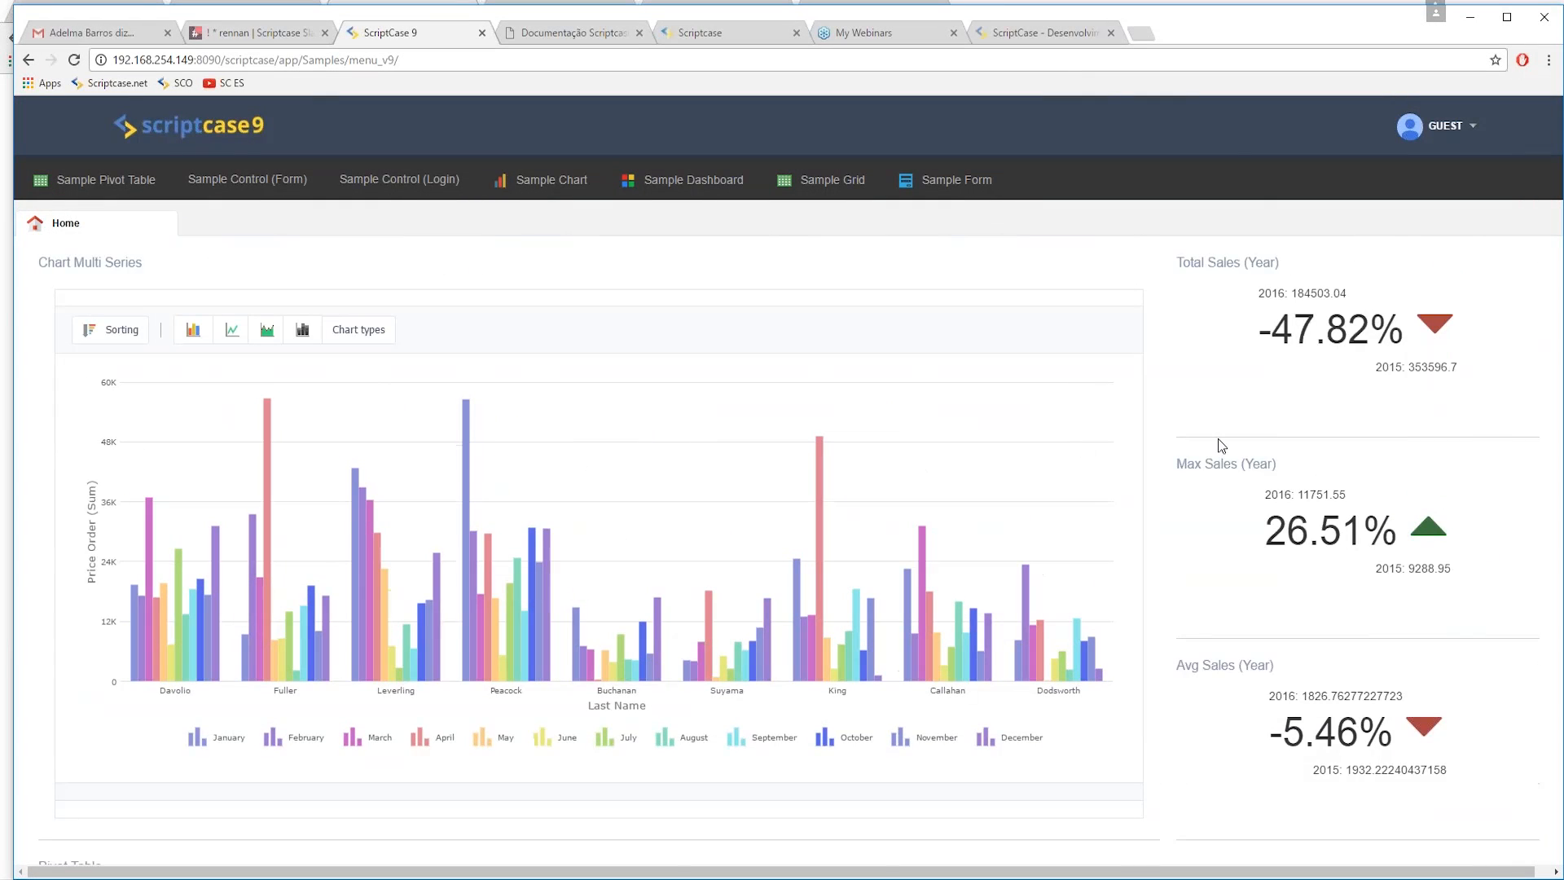
{"action": "scroll", "coordinate": [1181, 489], "scroll_direction": "down", "scroll_amount": 3}
{"action": "scroll", "coordinate": [1140, 526], "scroll_direction": "down", "scroll_amount": 4}
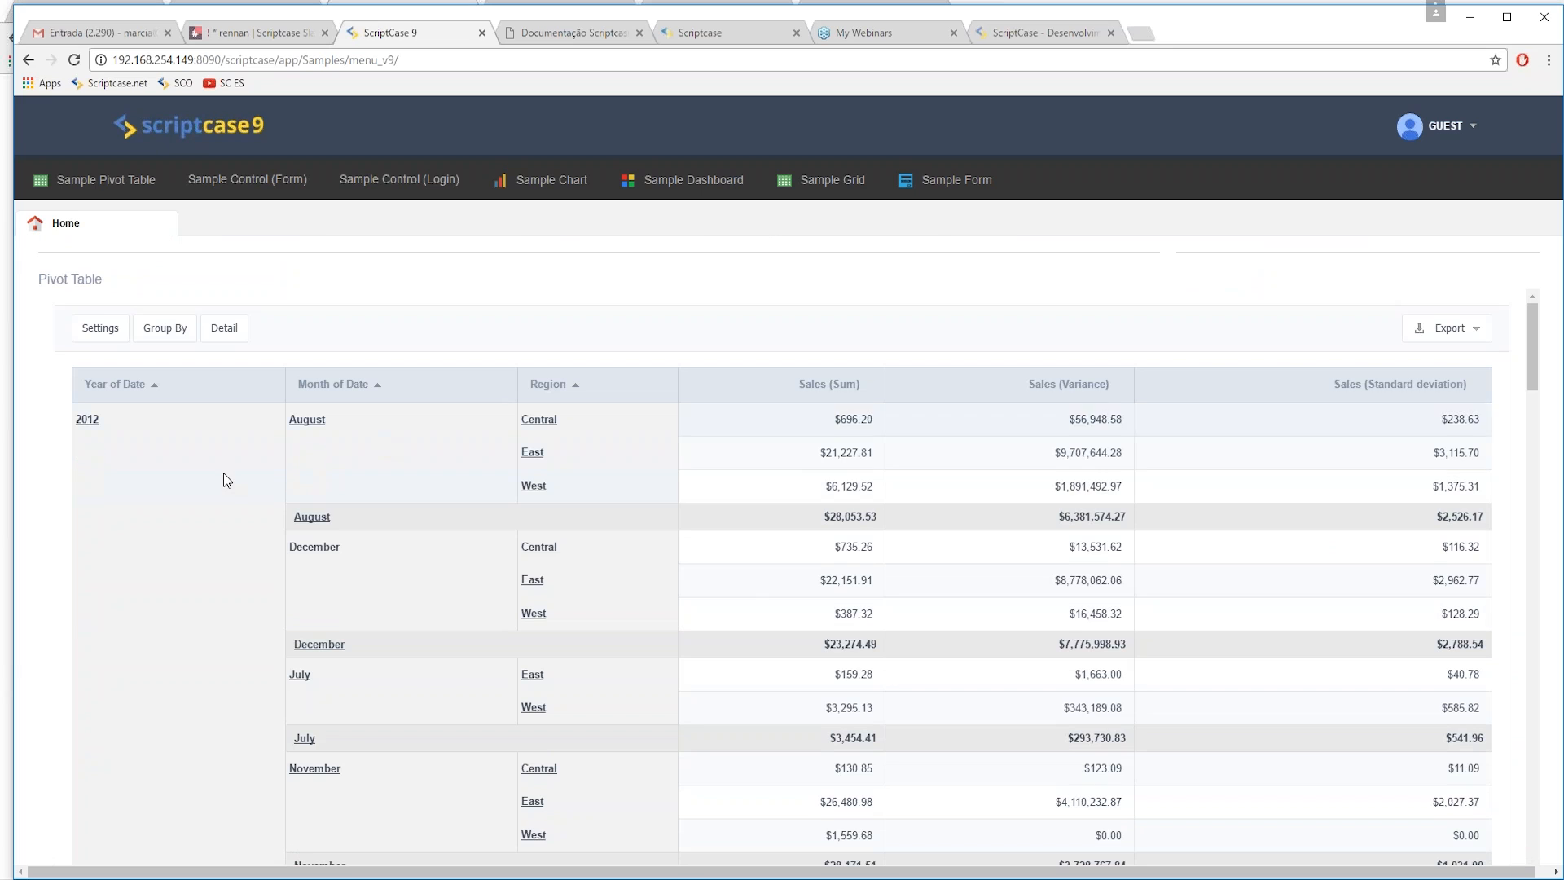
{"action": "scroll", "coordinate": [310, 505], "scroll_direction": "up", "scroll_amount": 7}
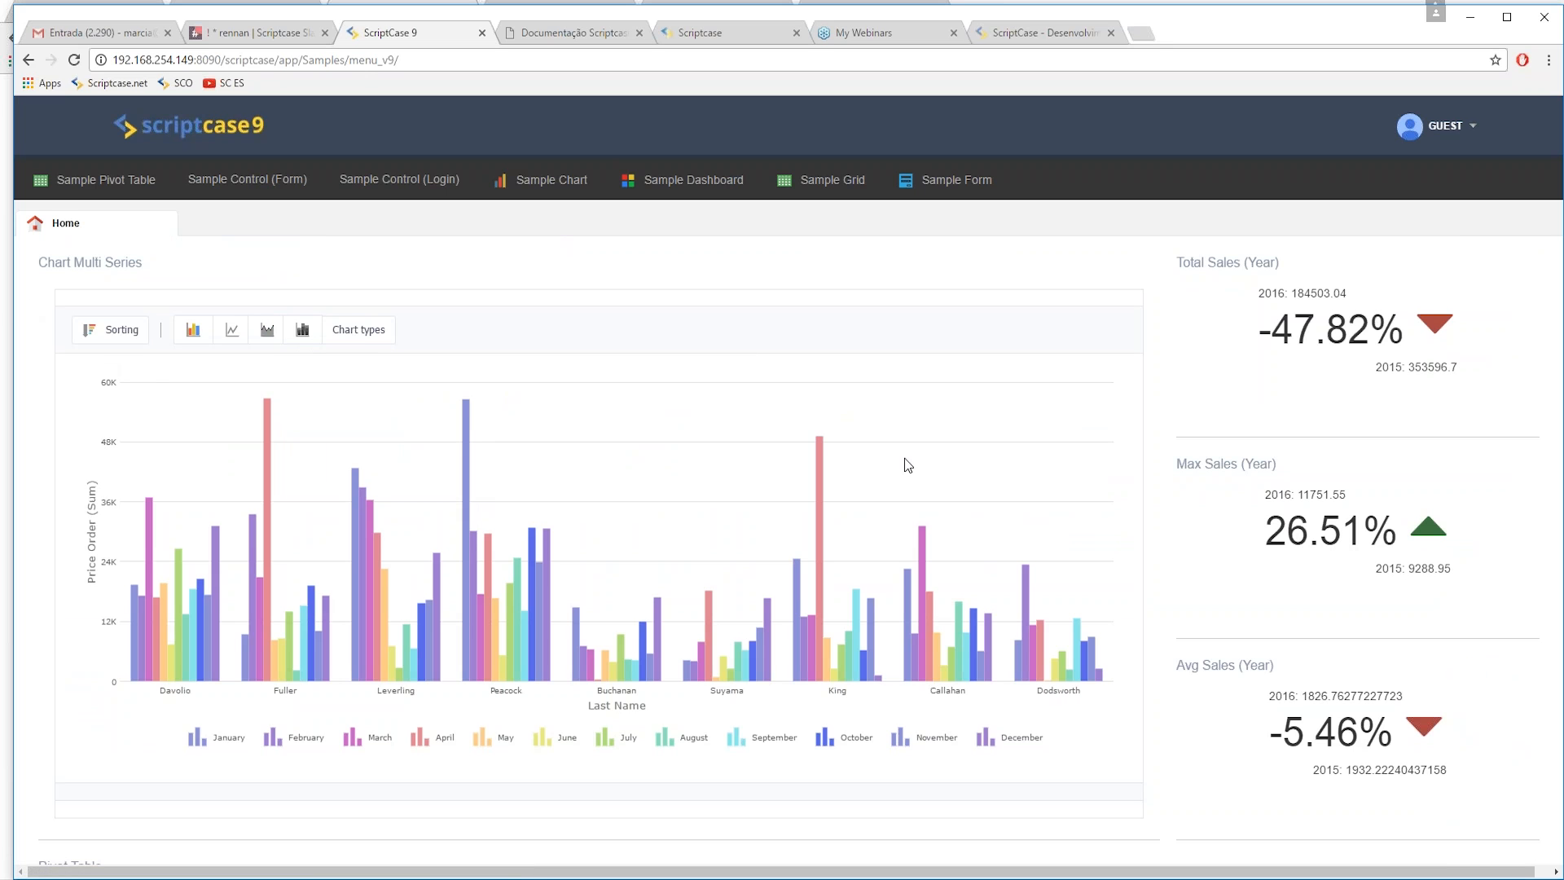
{"action": "scroll", "coordinate": [937, 517], "scroll_direction": "down", "scroll_amount": 6}
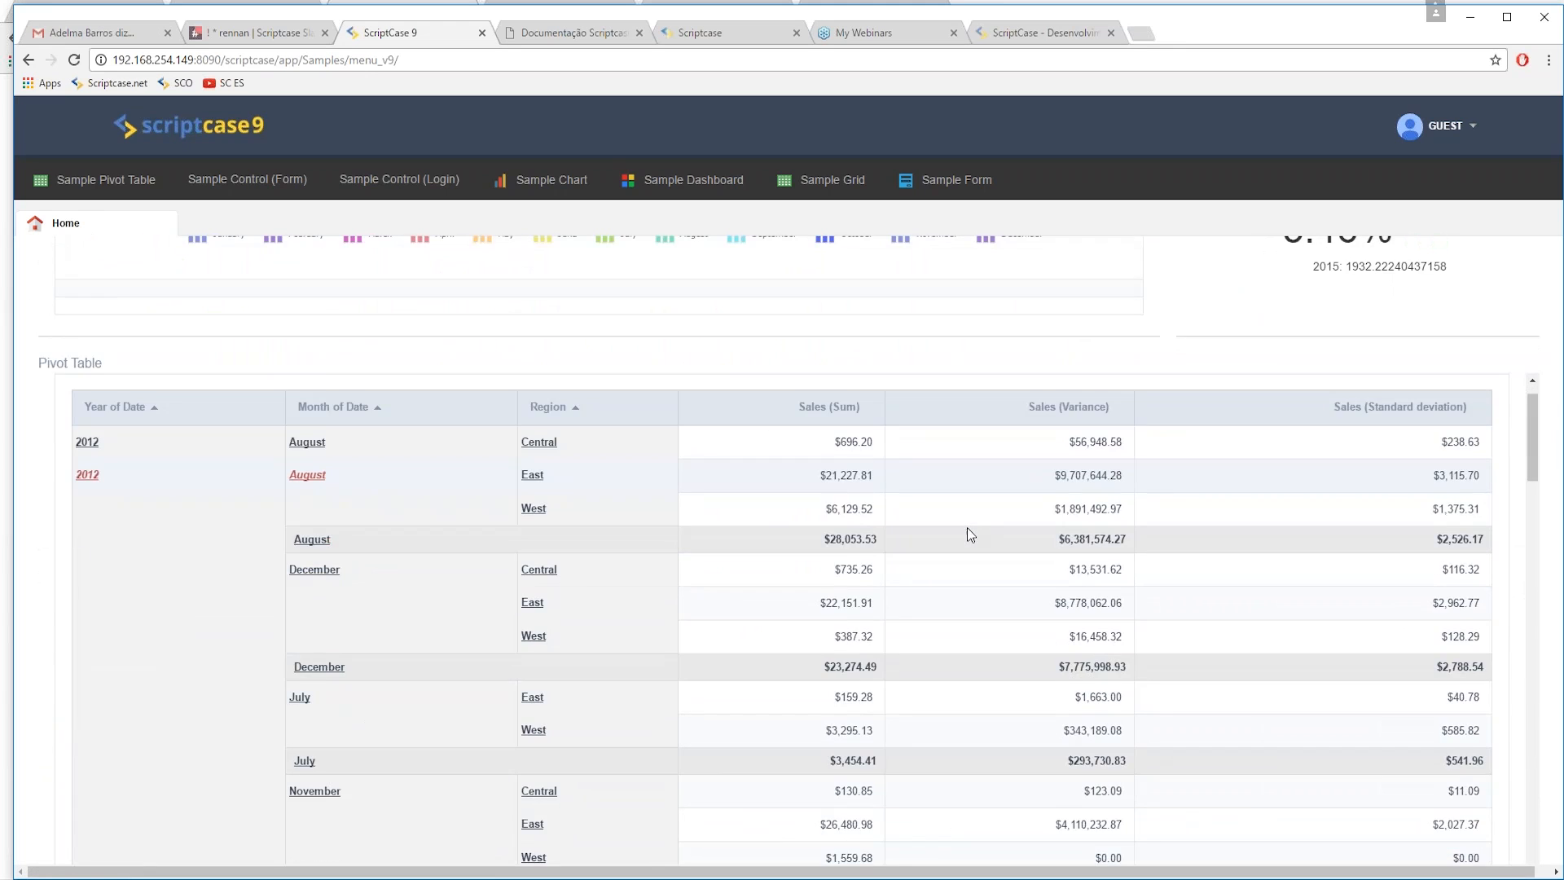
{"action": "scroll", "coordinate": [968, 535], "scroll_direction": "down", "scroll_amount": 10}
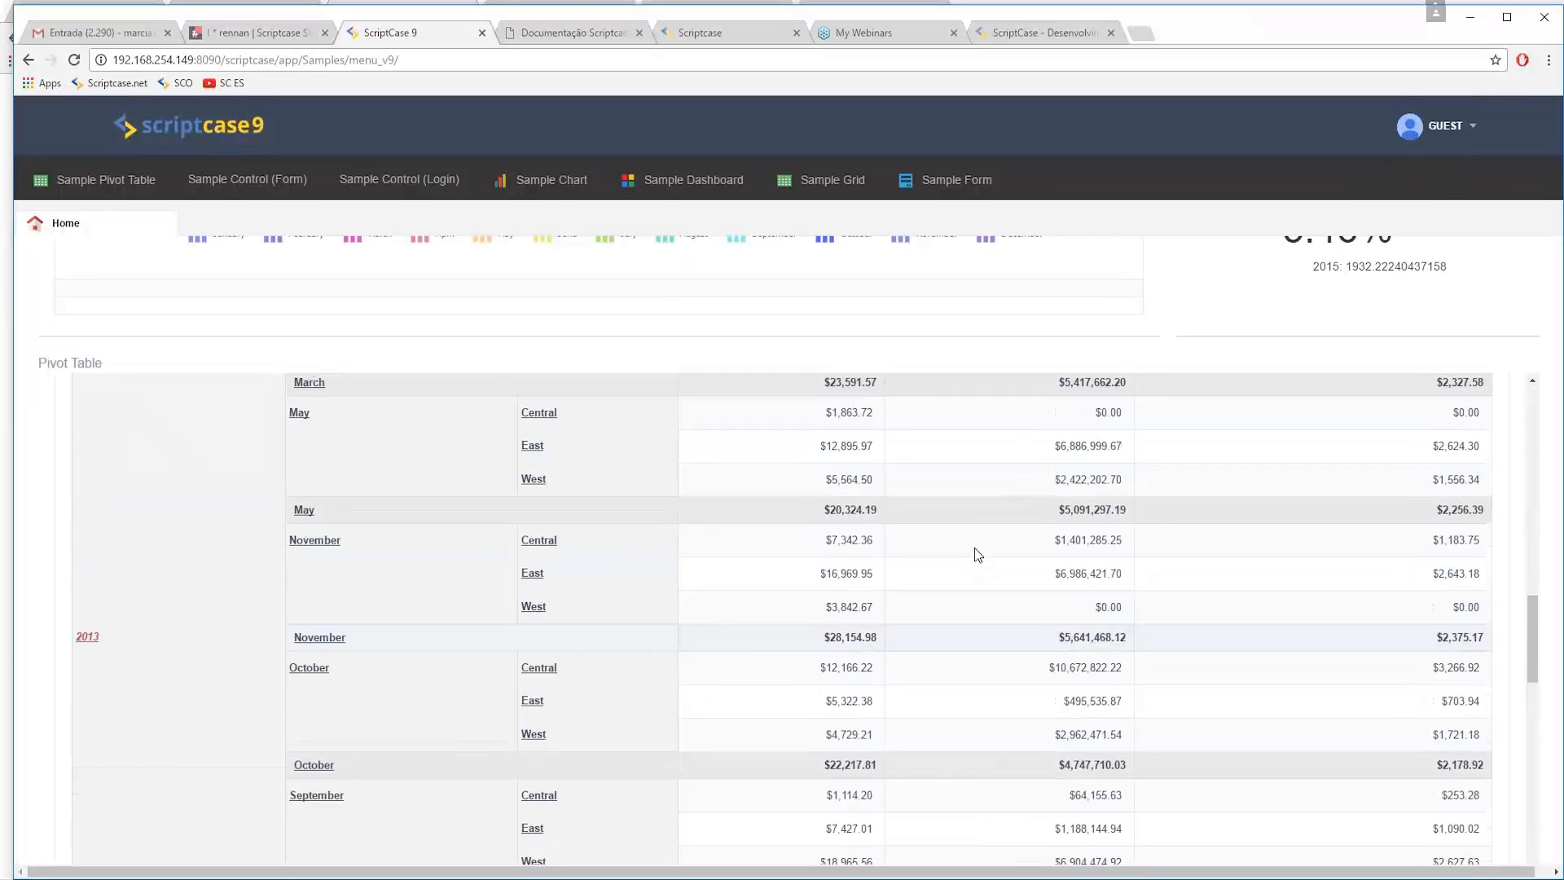
{"action": "scroll", "coordinate": [974, 547], "scroll_direction": "up", "scroll_amount": 15}
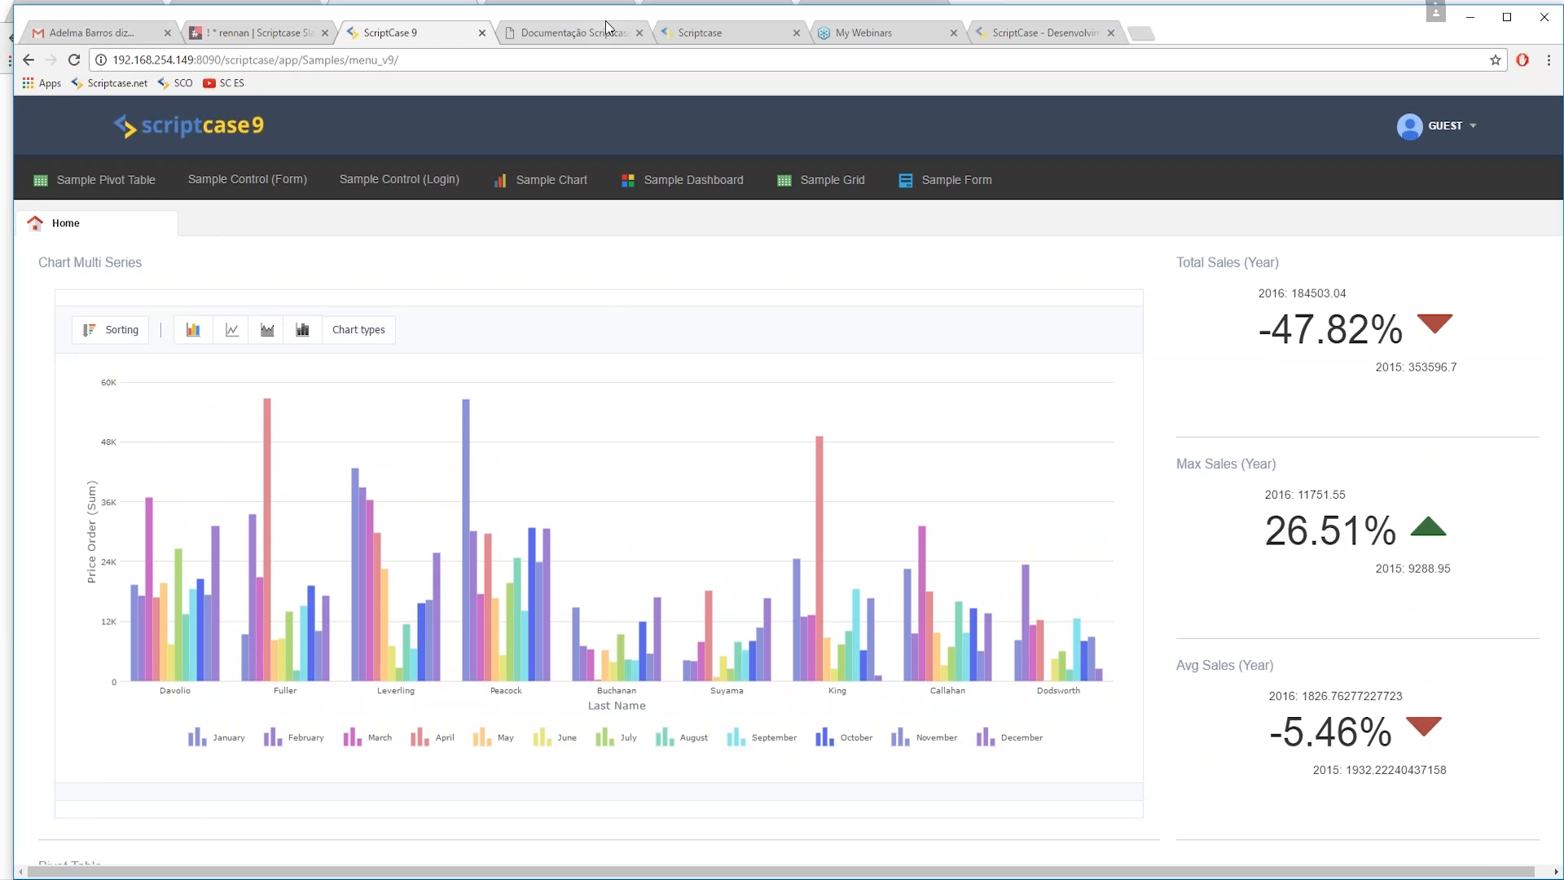
{"action": "key", "text": "alt+Tab"}
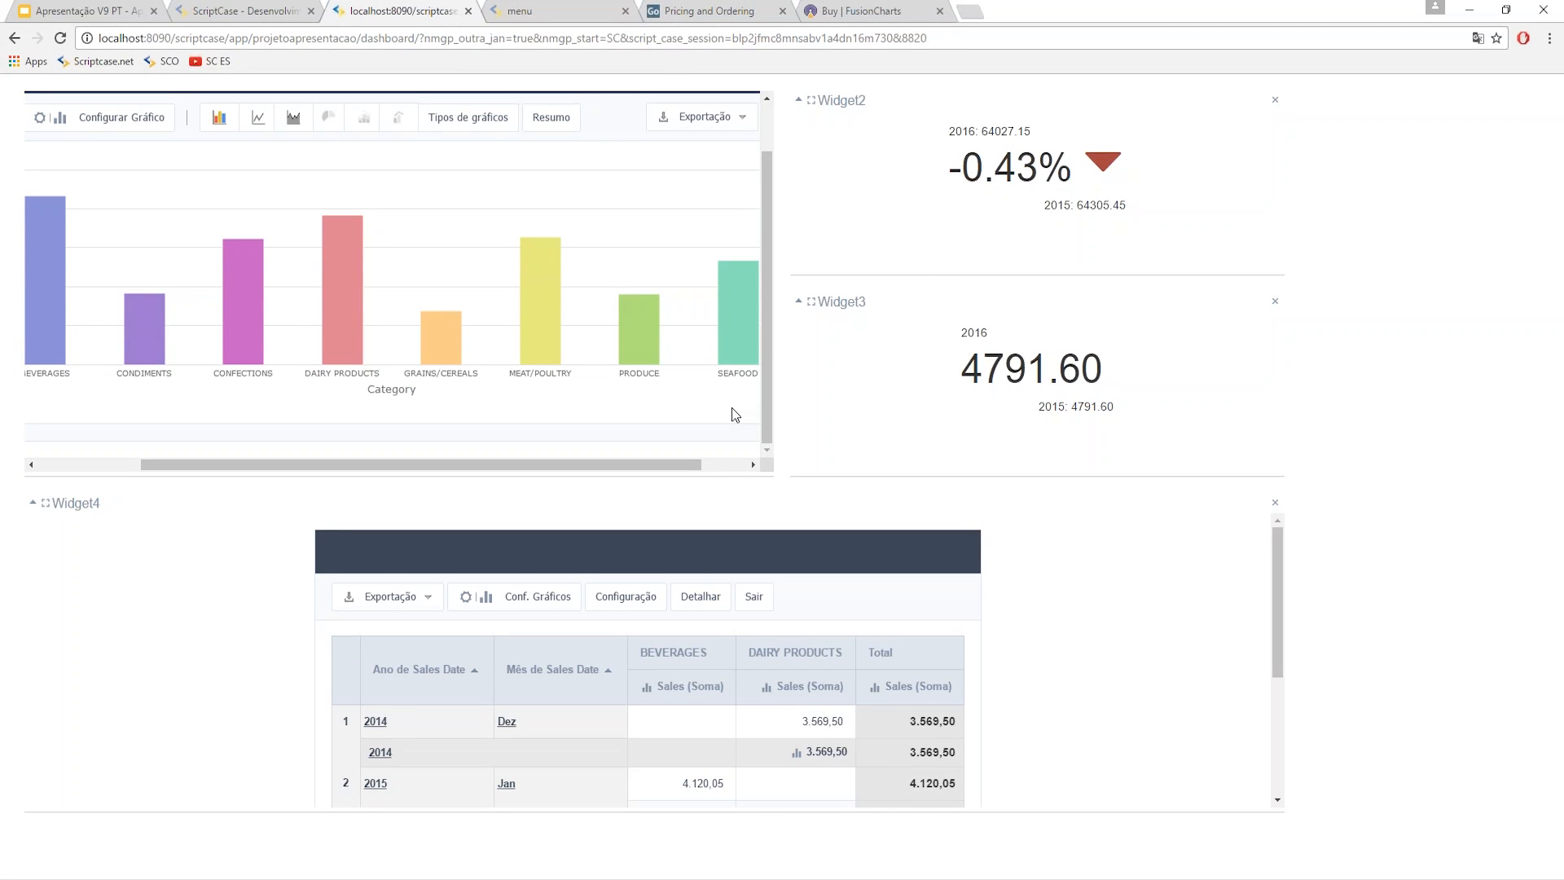
- Build a new Report PDF app, pdfreport_customers, on the customers table with all 18 fields
{"action": "left_click", "coordinate": [248, 11]}
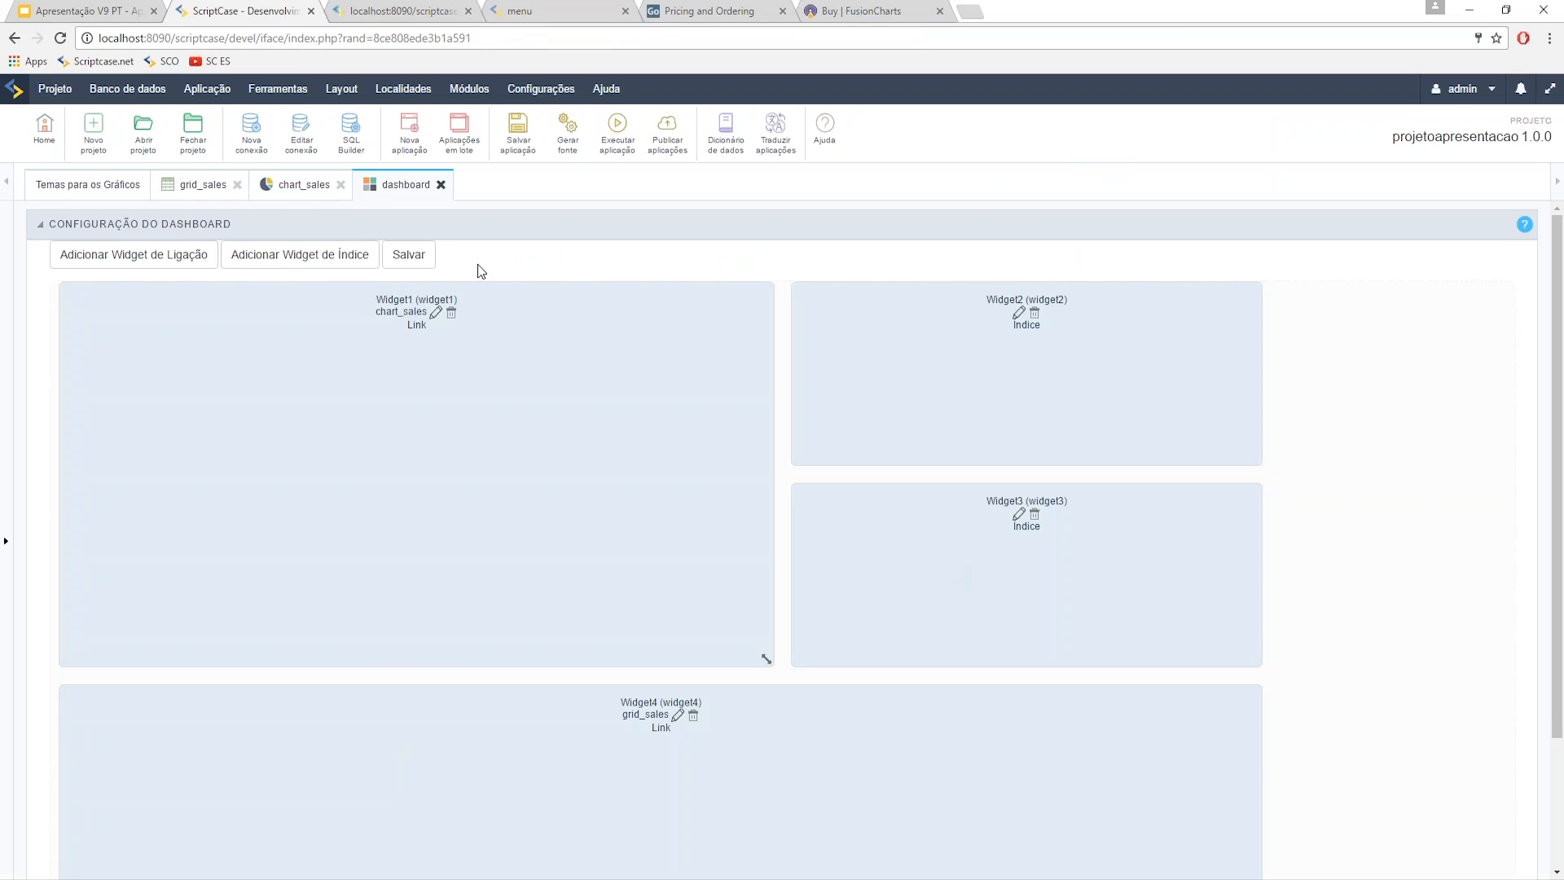
{"action": "left_click", "coordinate": [409, 131]}
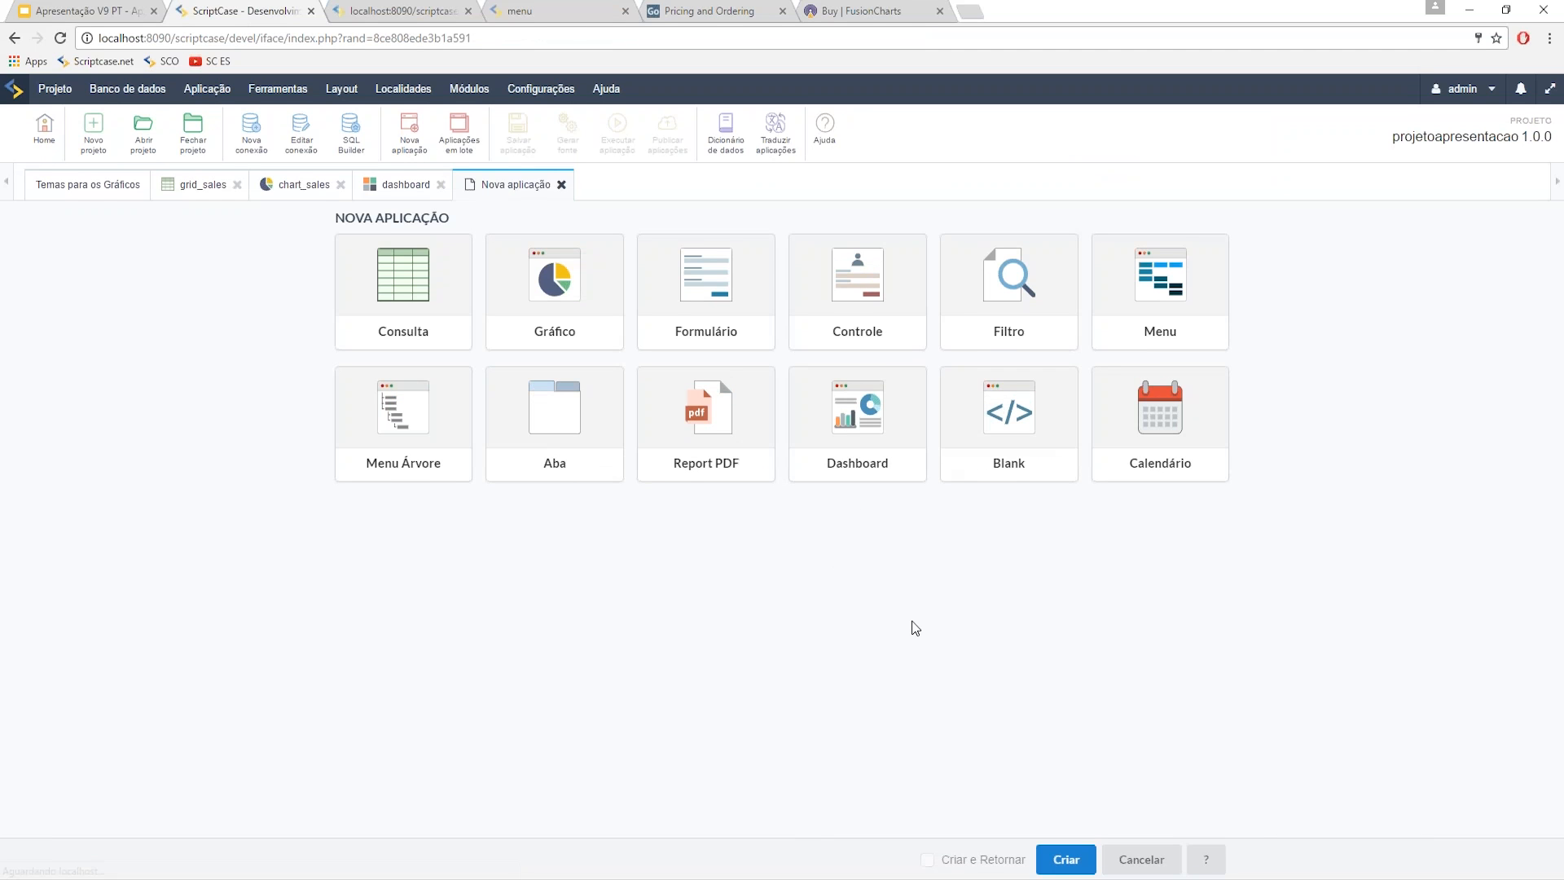
{"action": "left_click", "coordinate": [715, 472]}
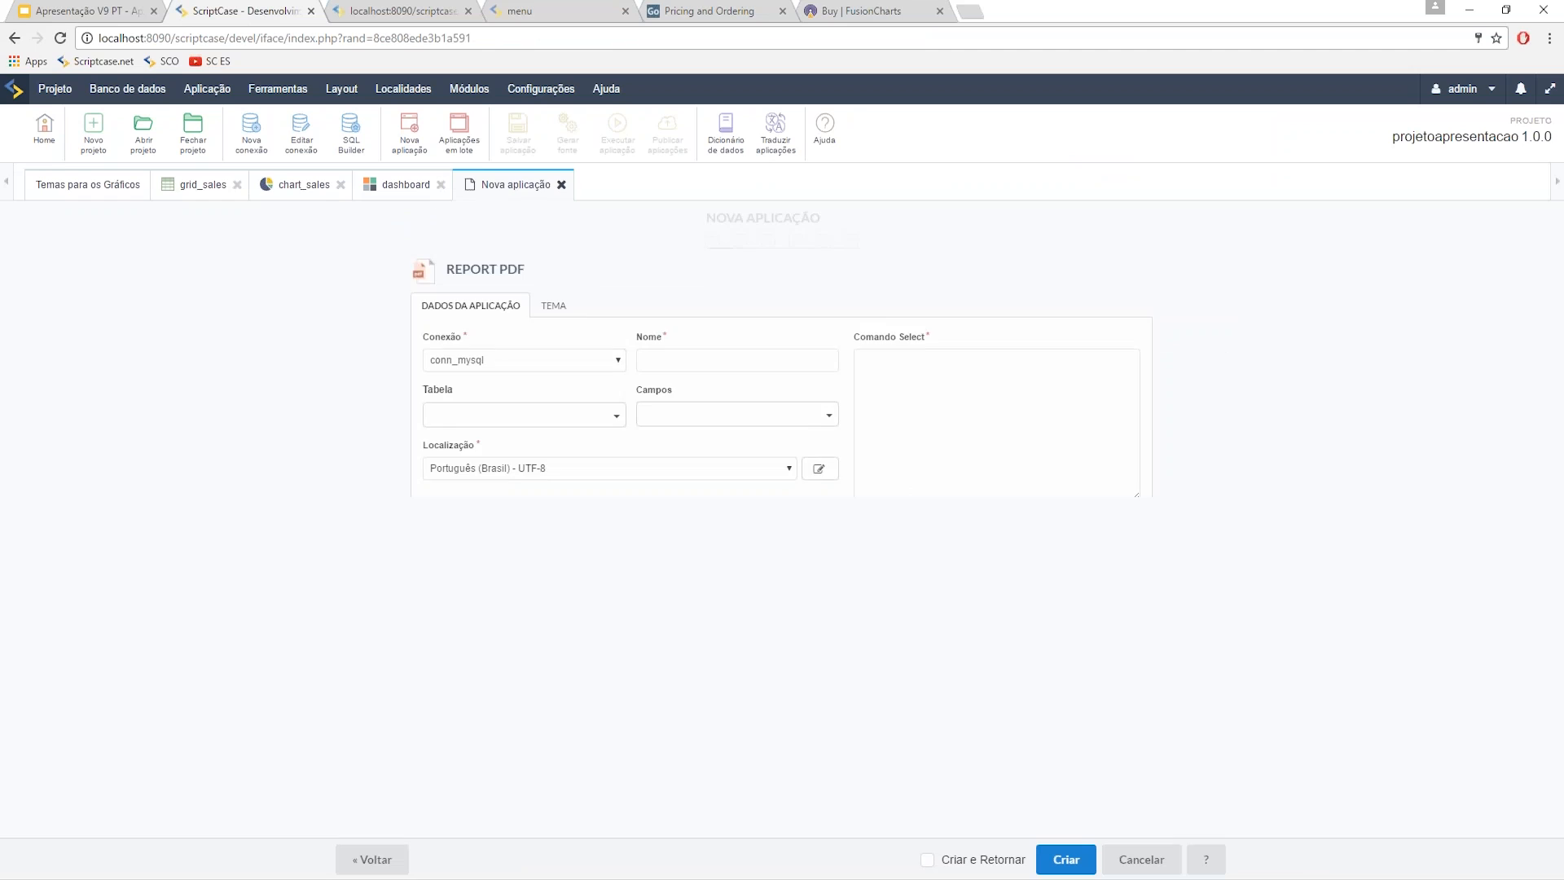
{"action": "left_click", "coordinate": [460, 368]}
{"action": "type", "text": "cu"}
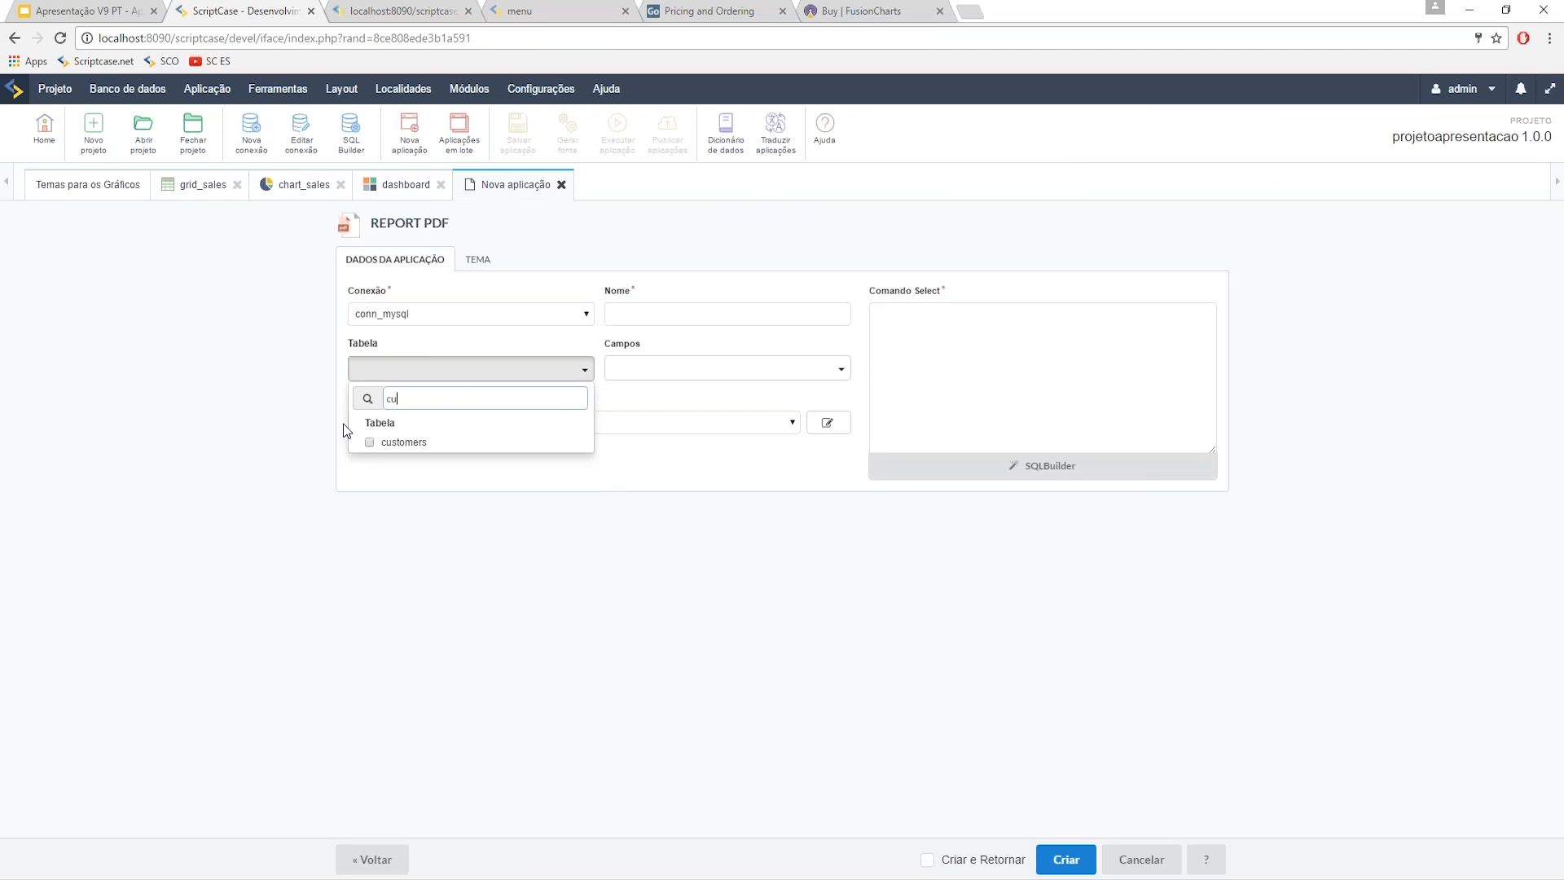
{"action": "left_click", "coordinate": [390, 441]}
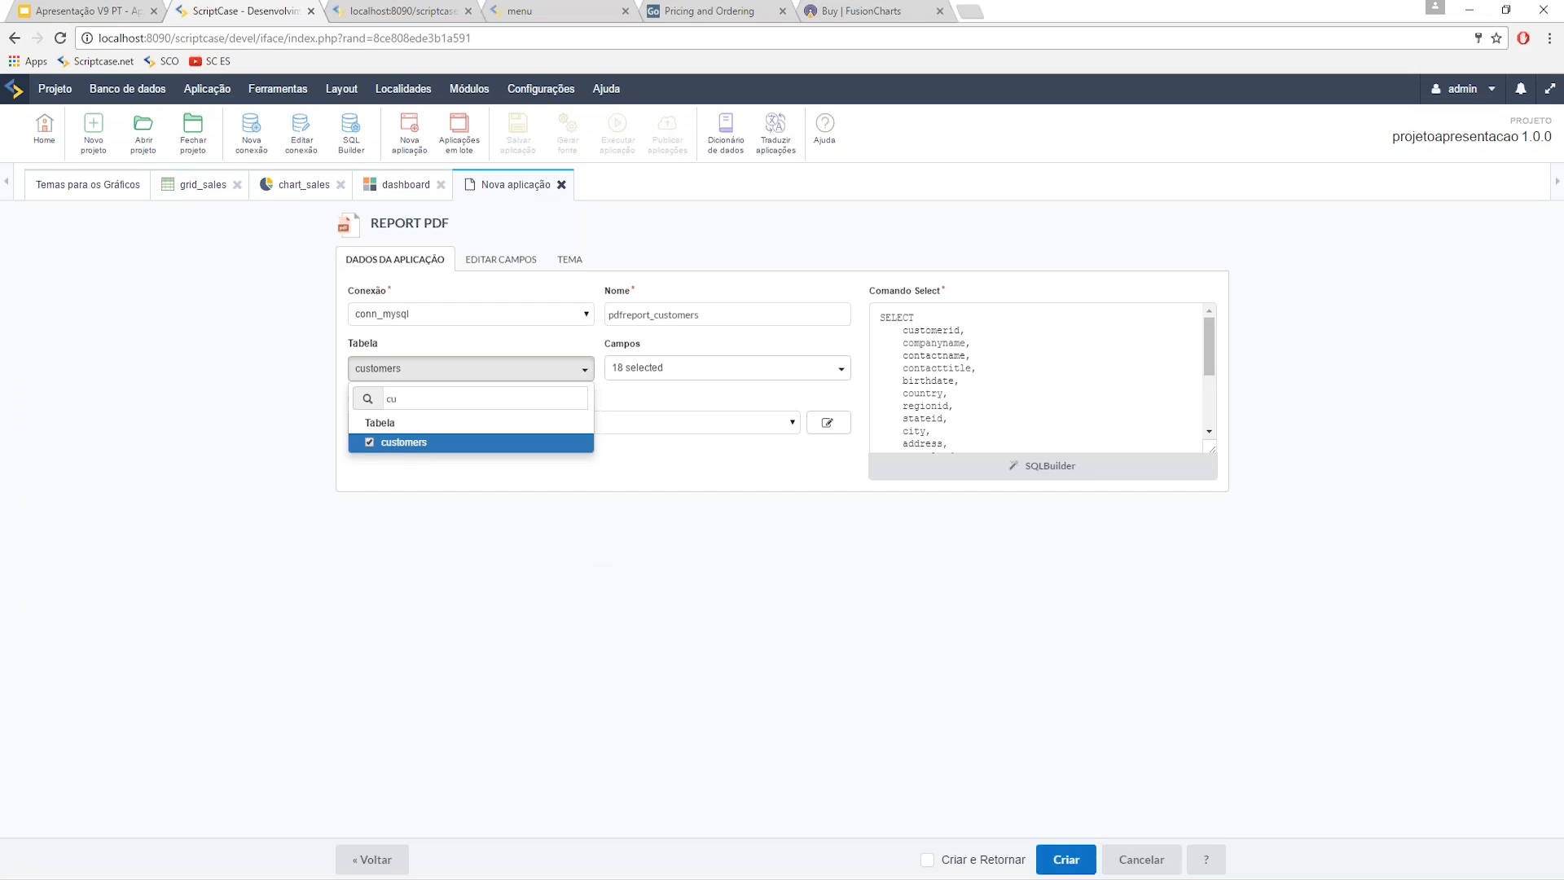
{"action": "left_click", "coordinate": [1051, 850]}
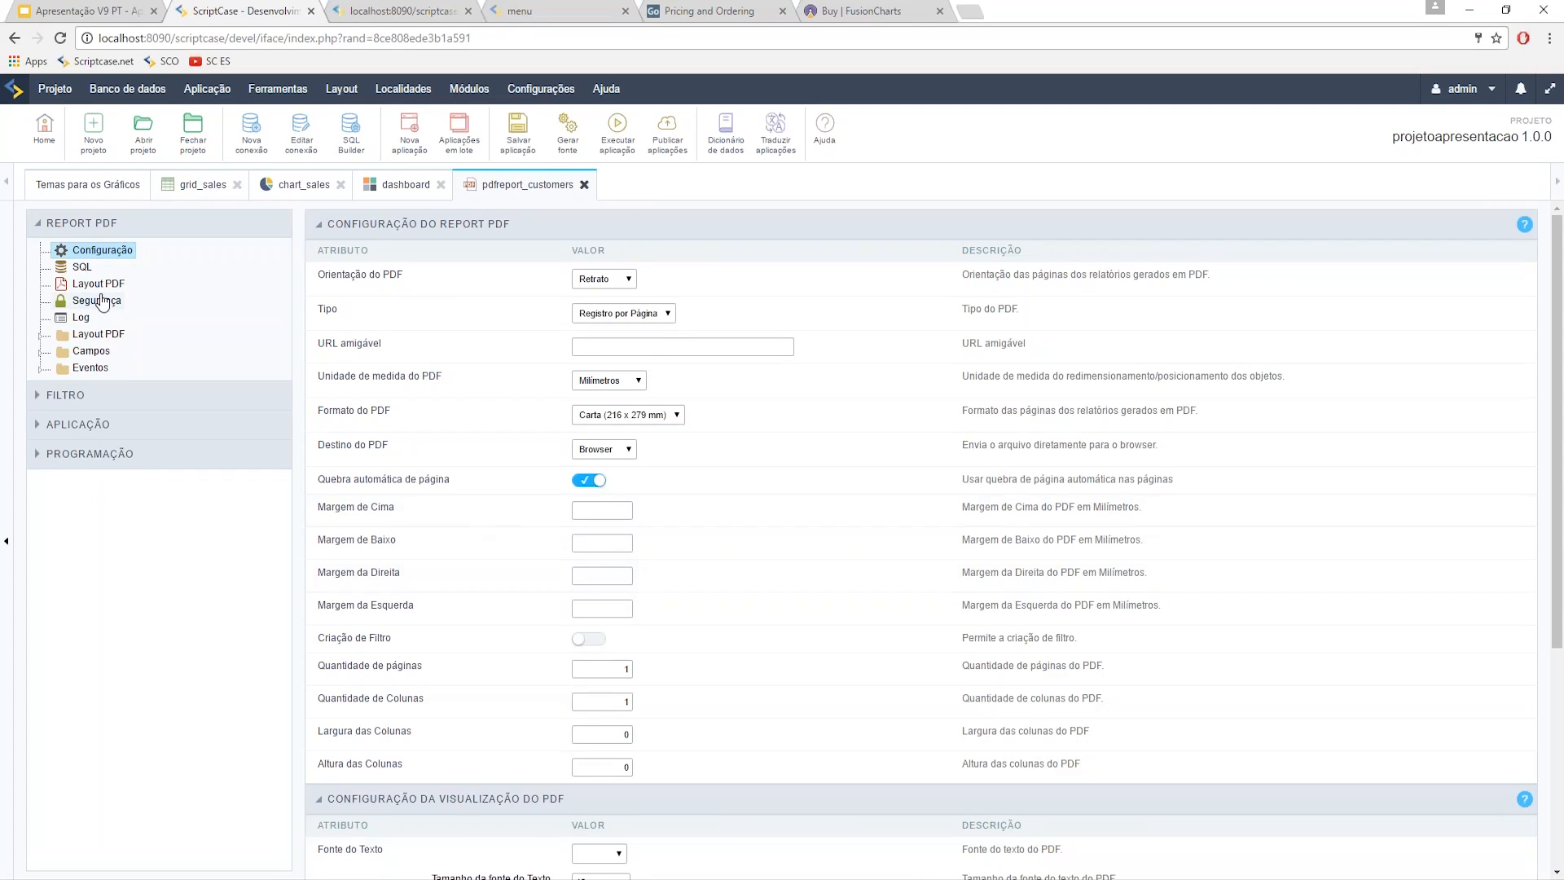
- In Layout PDF, move cell_customerid and cell_contactname into the top row right of cell_companyname
{"action": "left_click", "coordinate": [92, 286]}
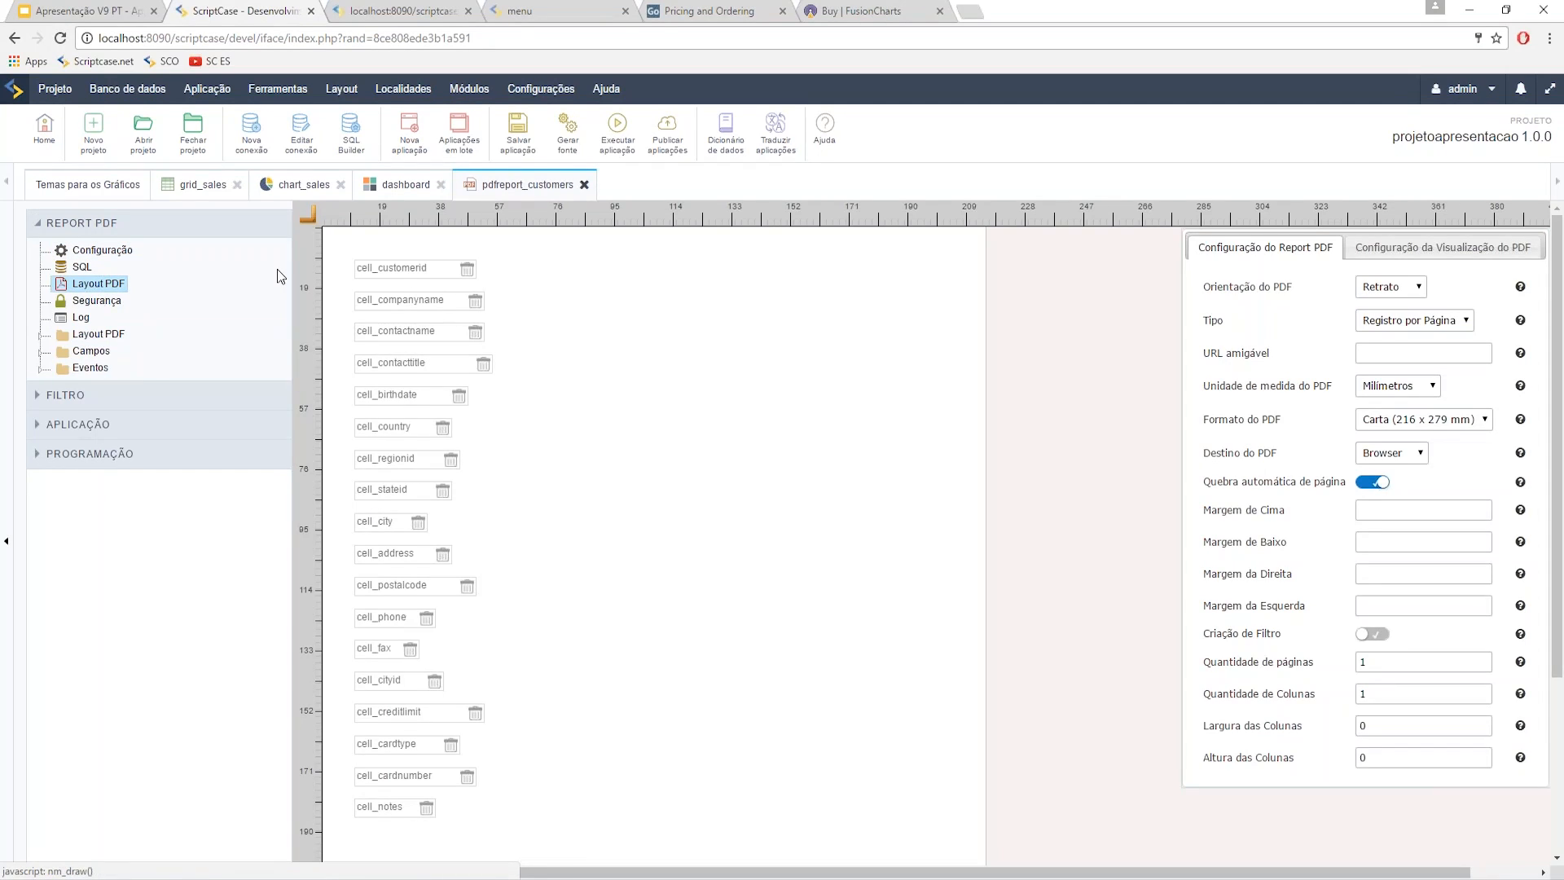
{"action": "left_click", "coordinate": [308, 218]}
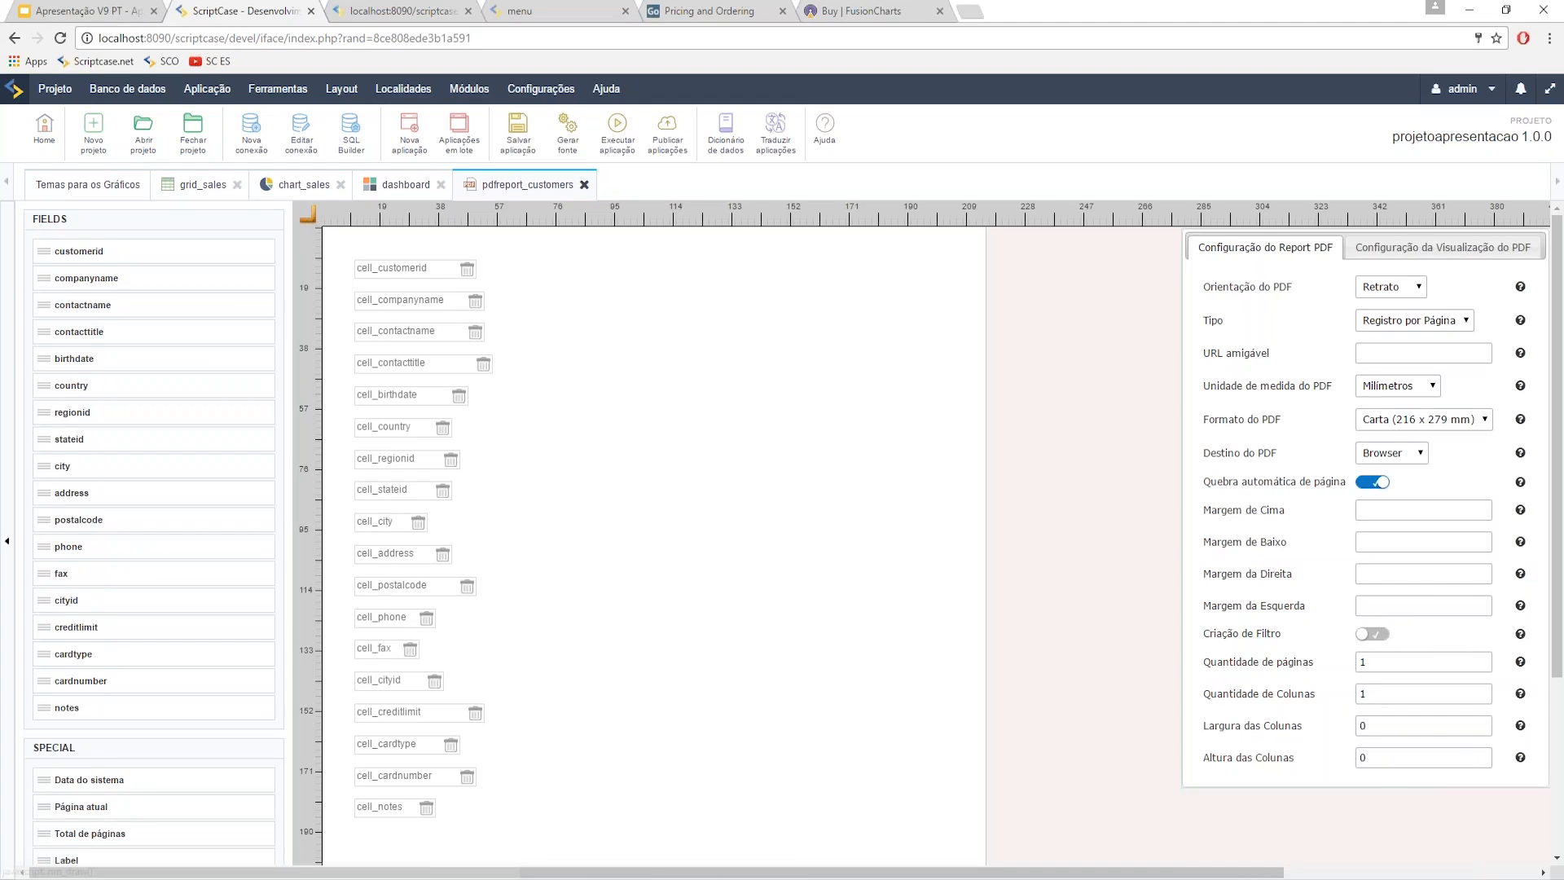
{"action": "left_click_drag", "start_coordinate": [408, 275], "coordinate": [582, 304]}
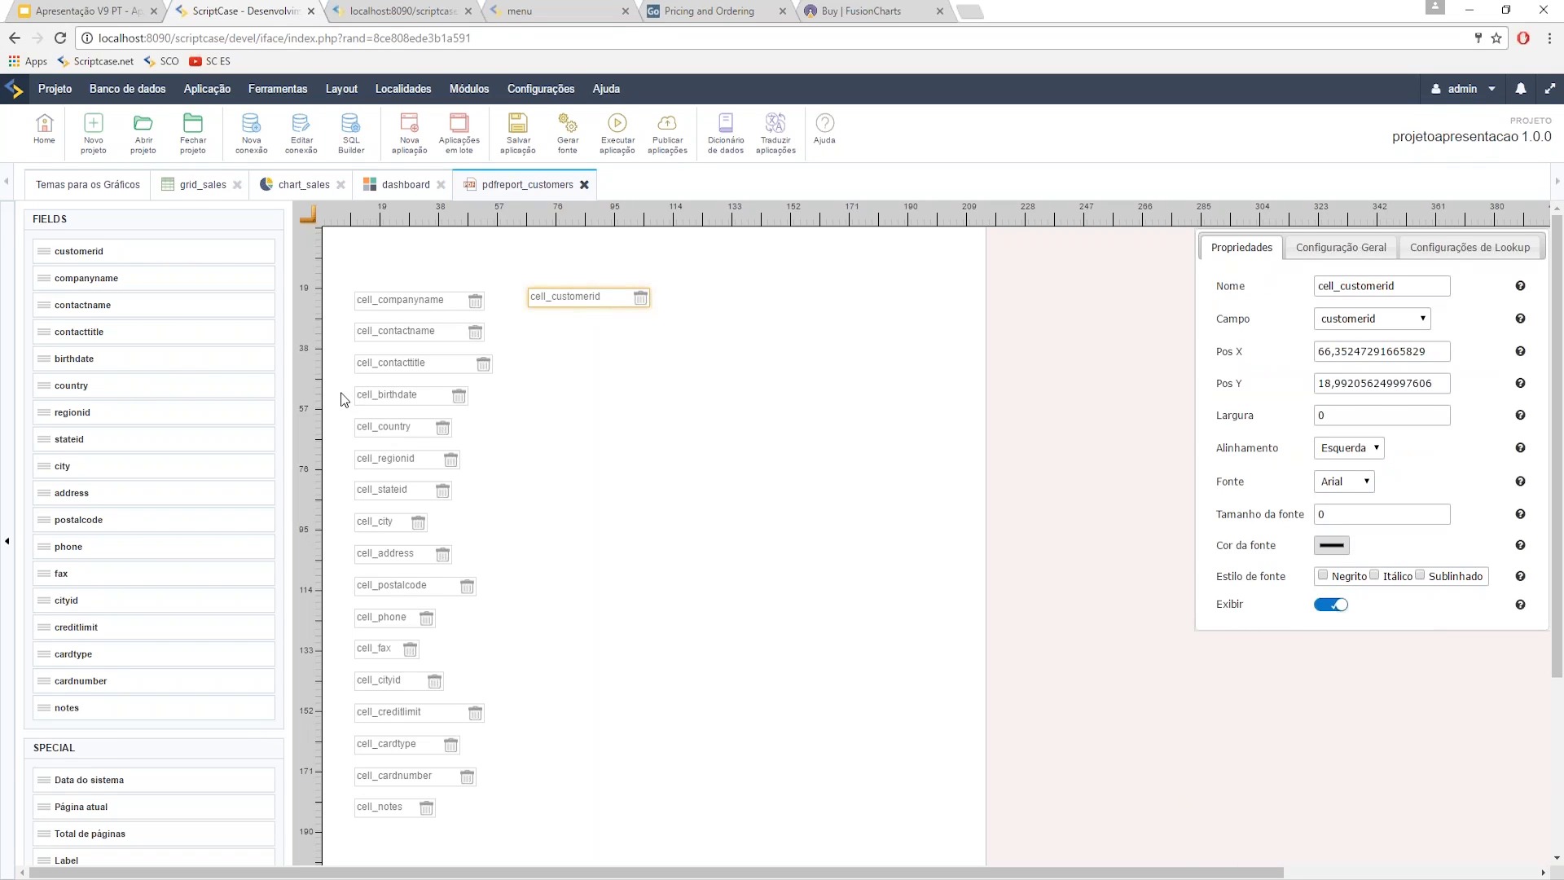
{"action": "left_click_drag", "start_coordinate": [390, 334], "coordinate": [722, 306]}
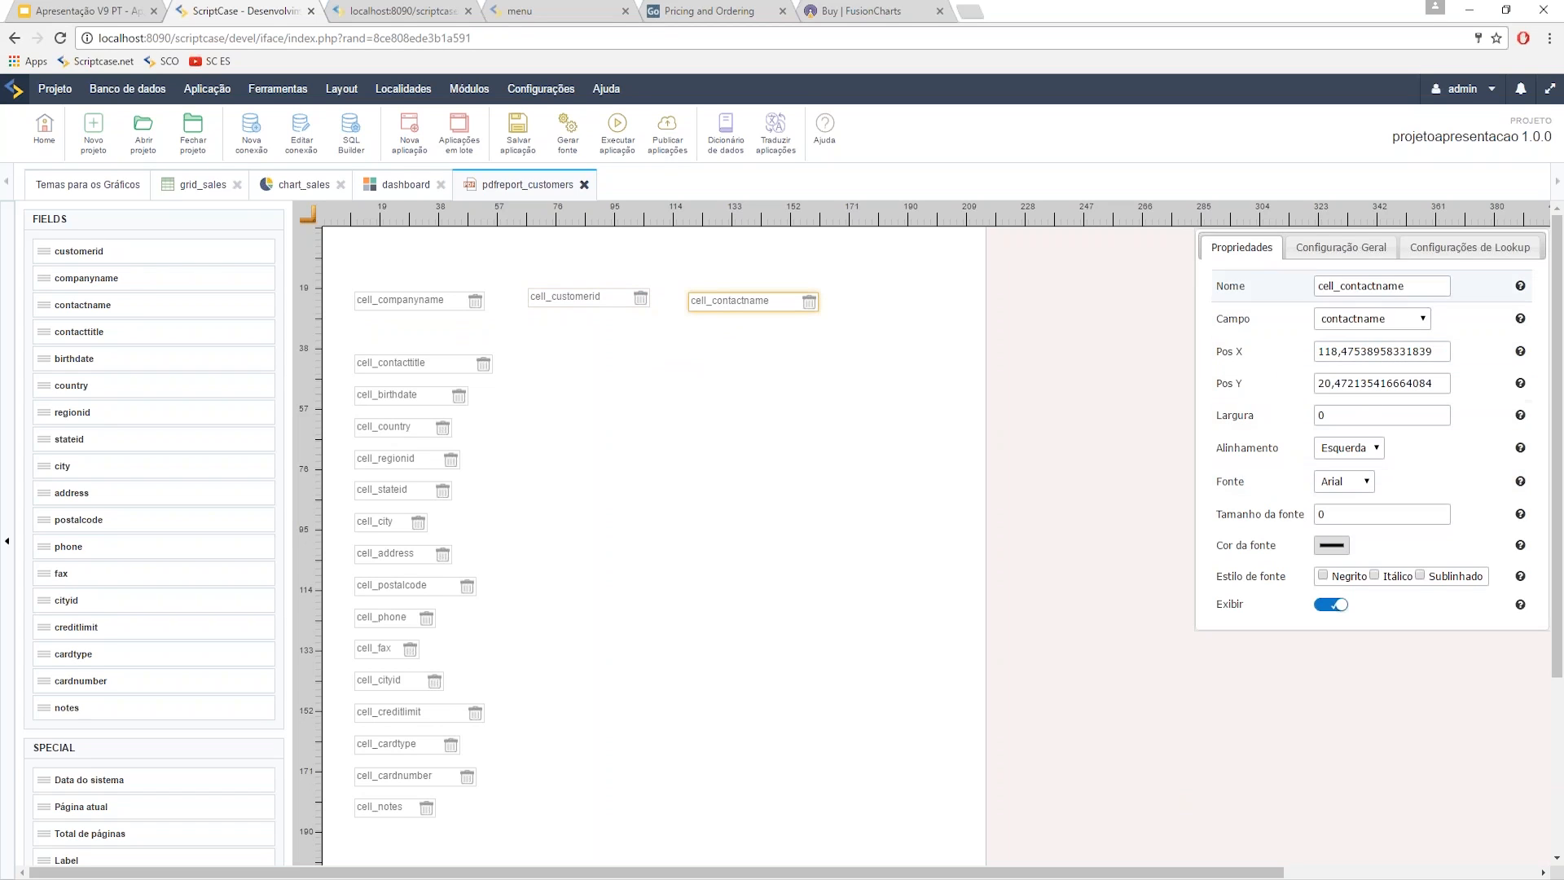
{"action": "left_click", "coordinate": [1341, 247]}
{"action": "left_click", "coordinate": [1446, 247]}
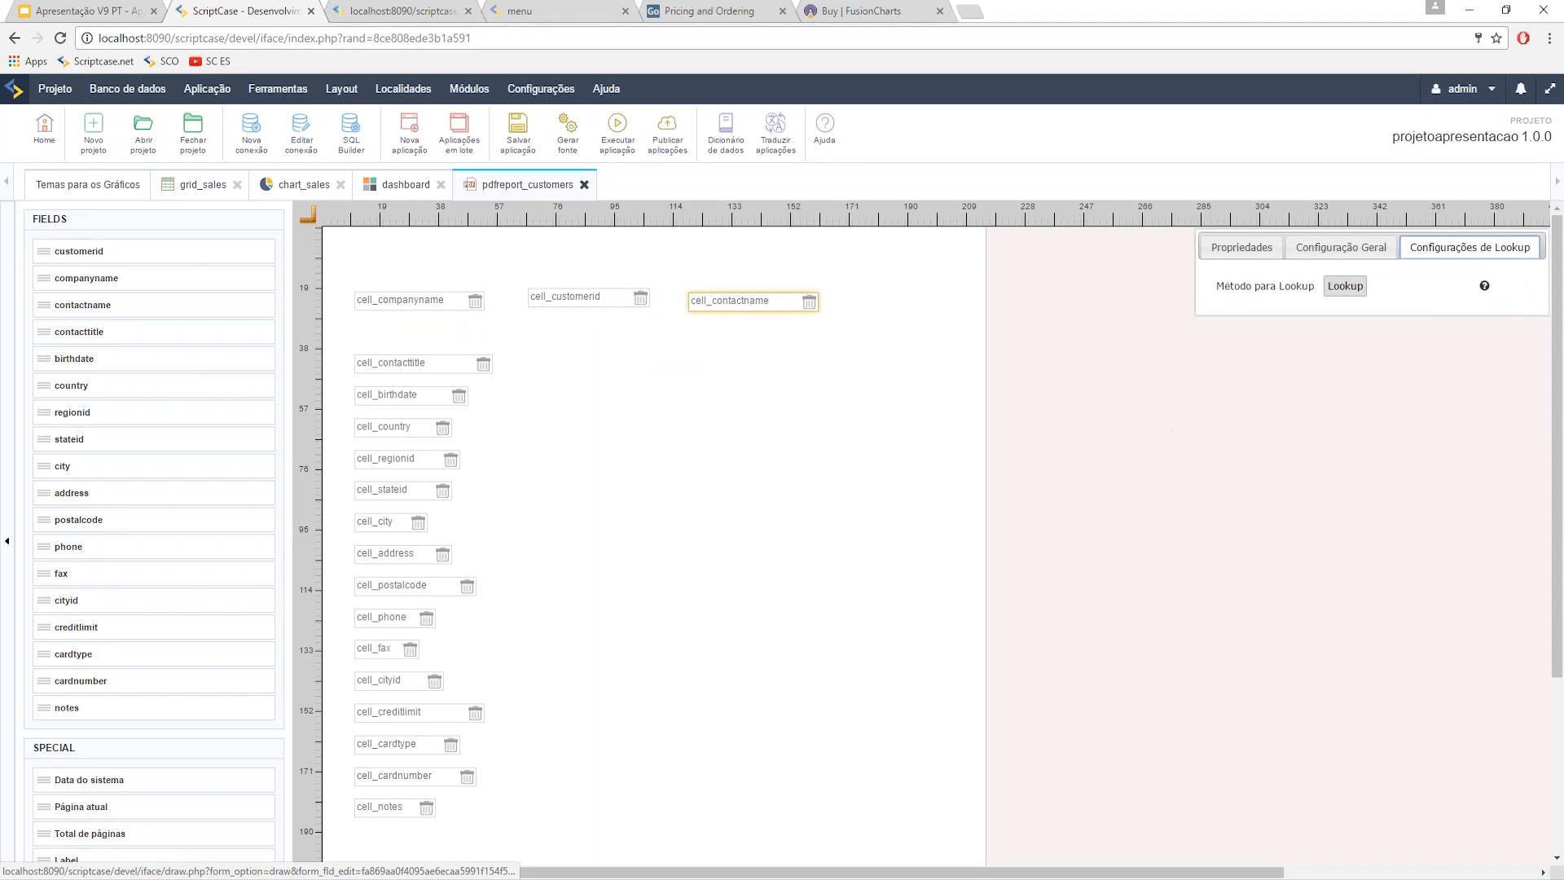
{"action": "left_click", "coordinate": [1240, 247]}
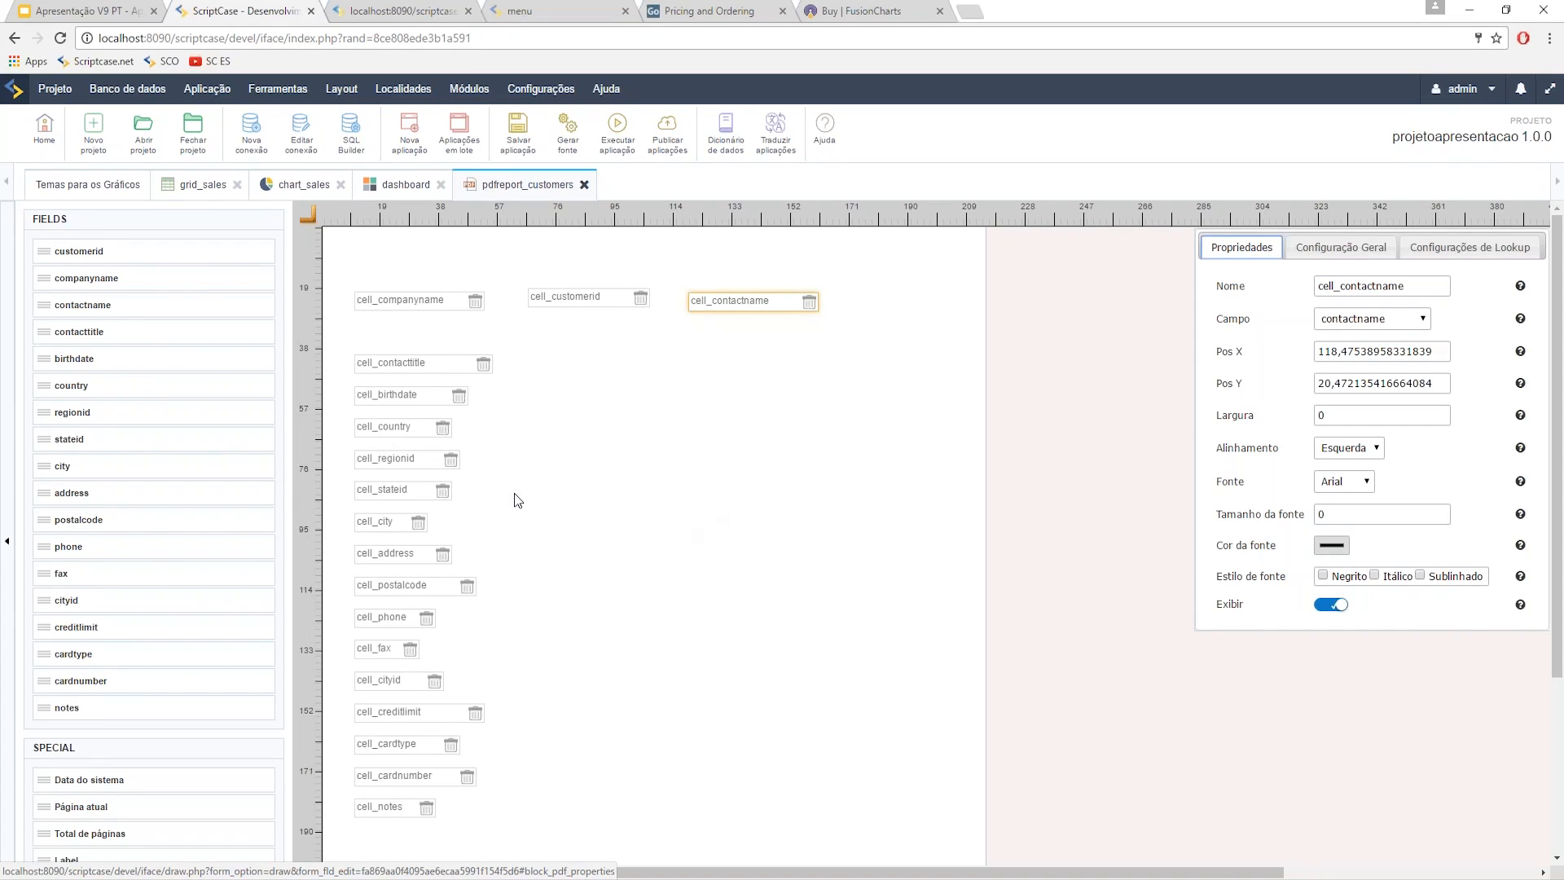
{"action": "left_click", "coordinate": [308, 216]}
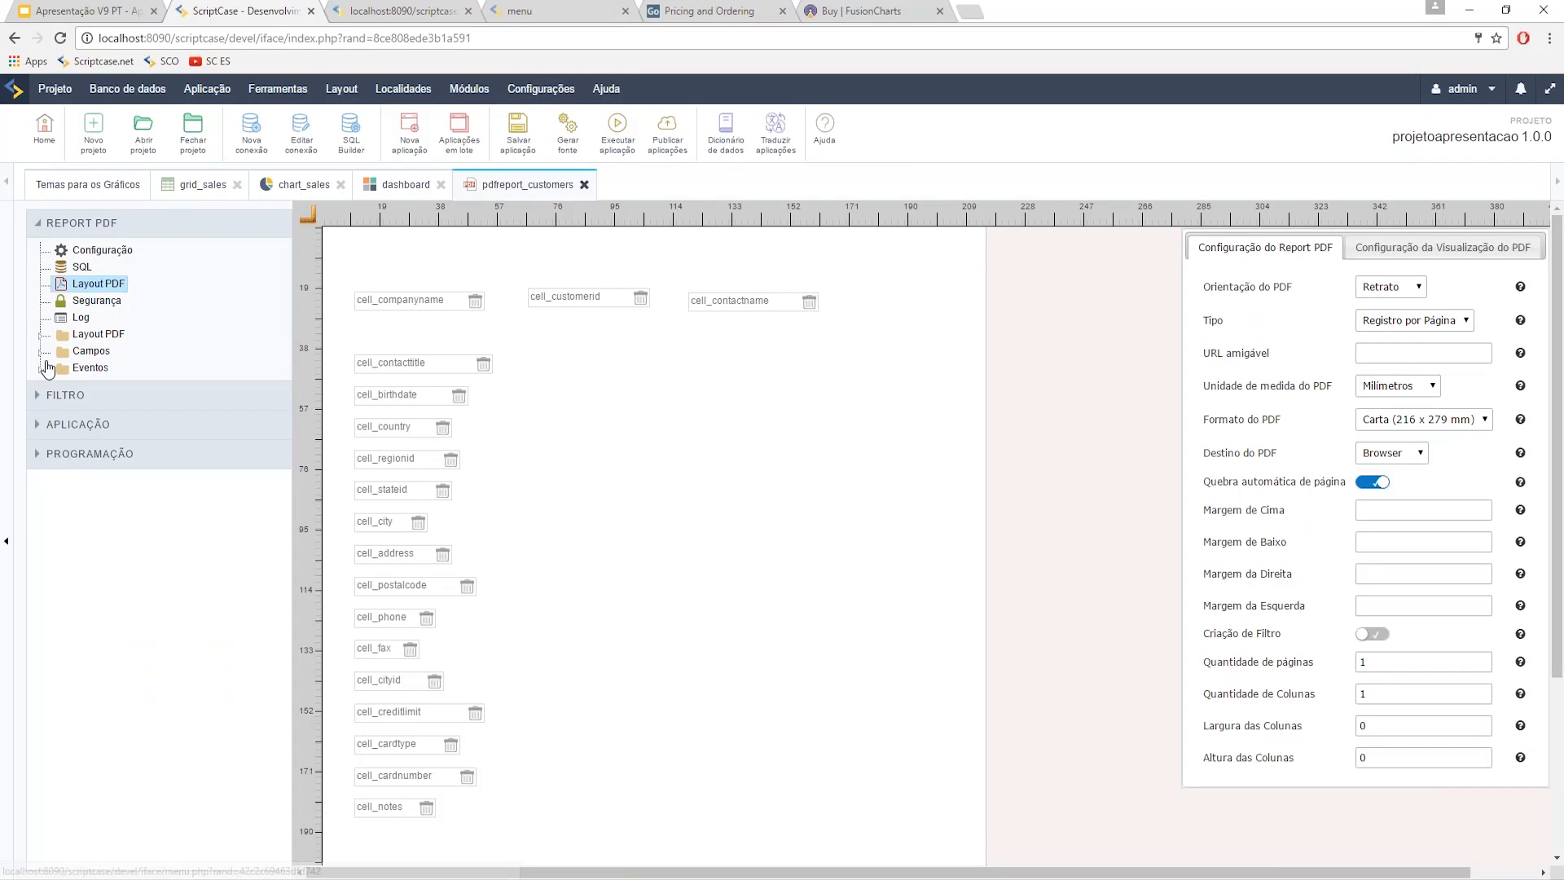
- Review the Layout PDF cell table, return to the visual layout, then choose Nova aplicação
{"action": "left_click", "coordinate": [39, 334]}
{"action": "left_click", "coordinate": [111, 350]}
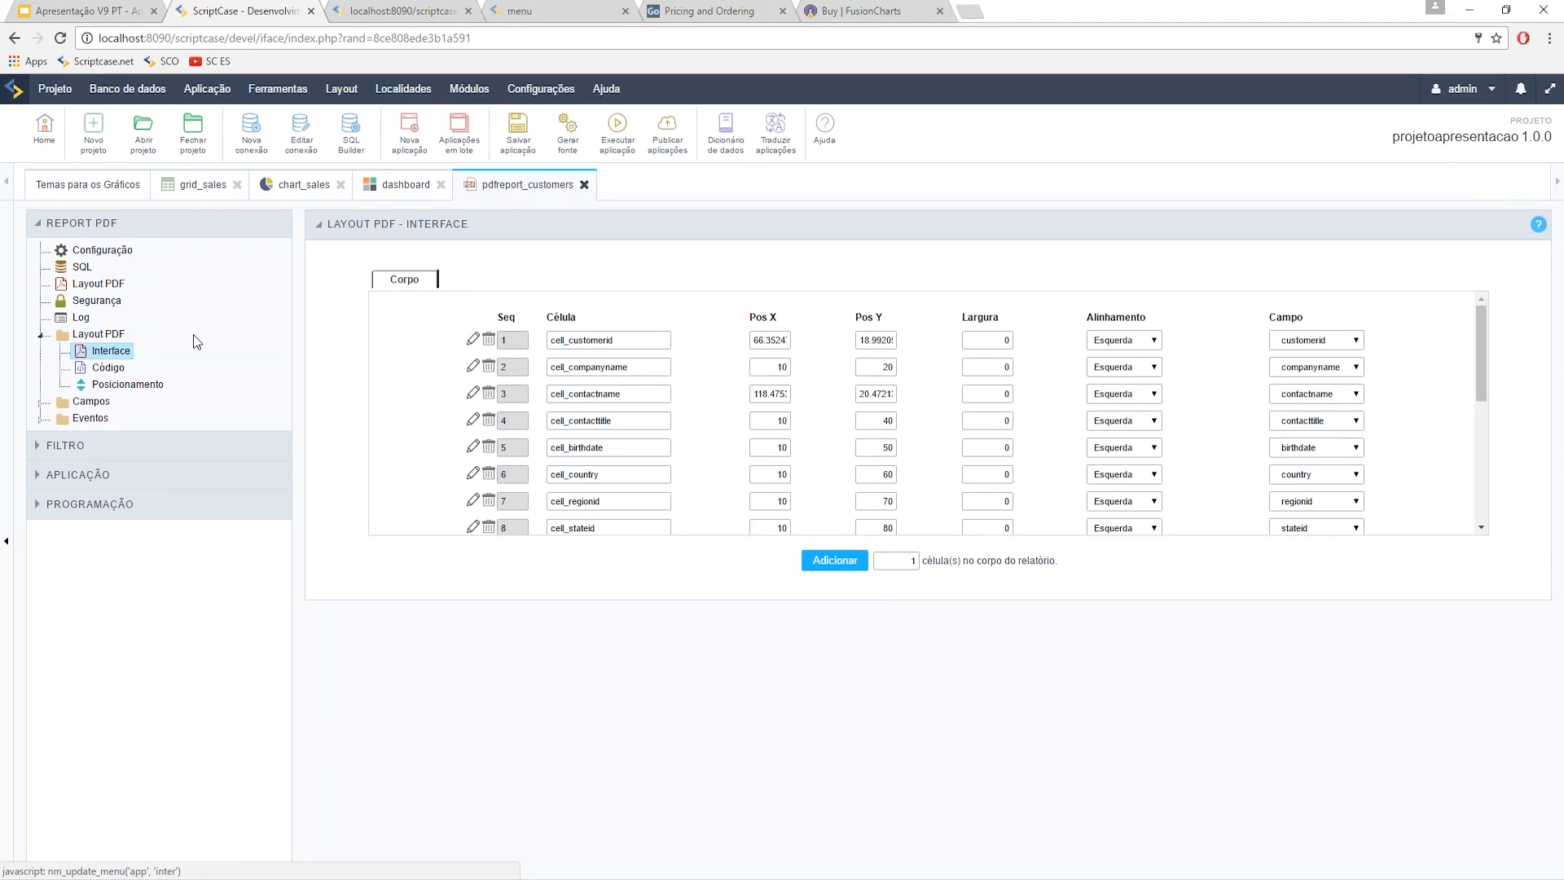
{"action": "left_click", "coordinate": [97, 283]}
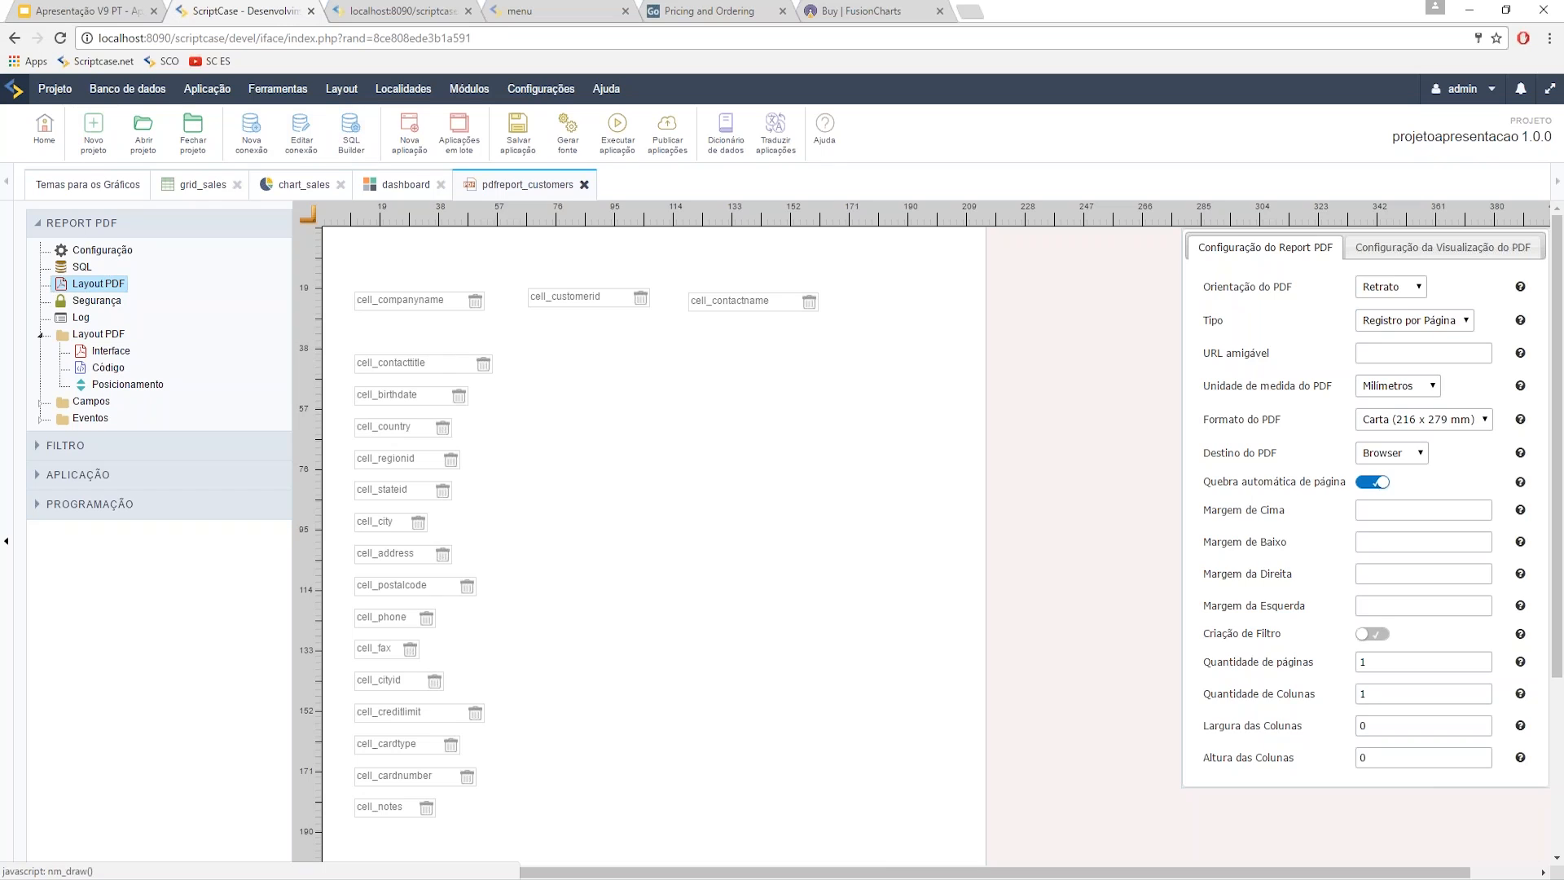
{"action": "left_click", "coordinate": [398, 152]}
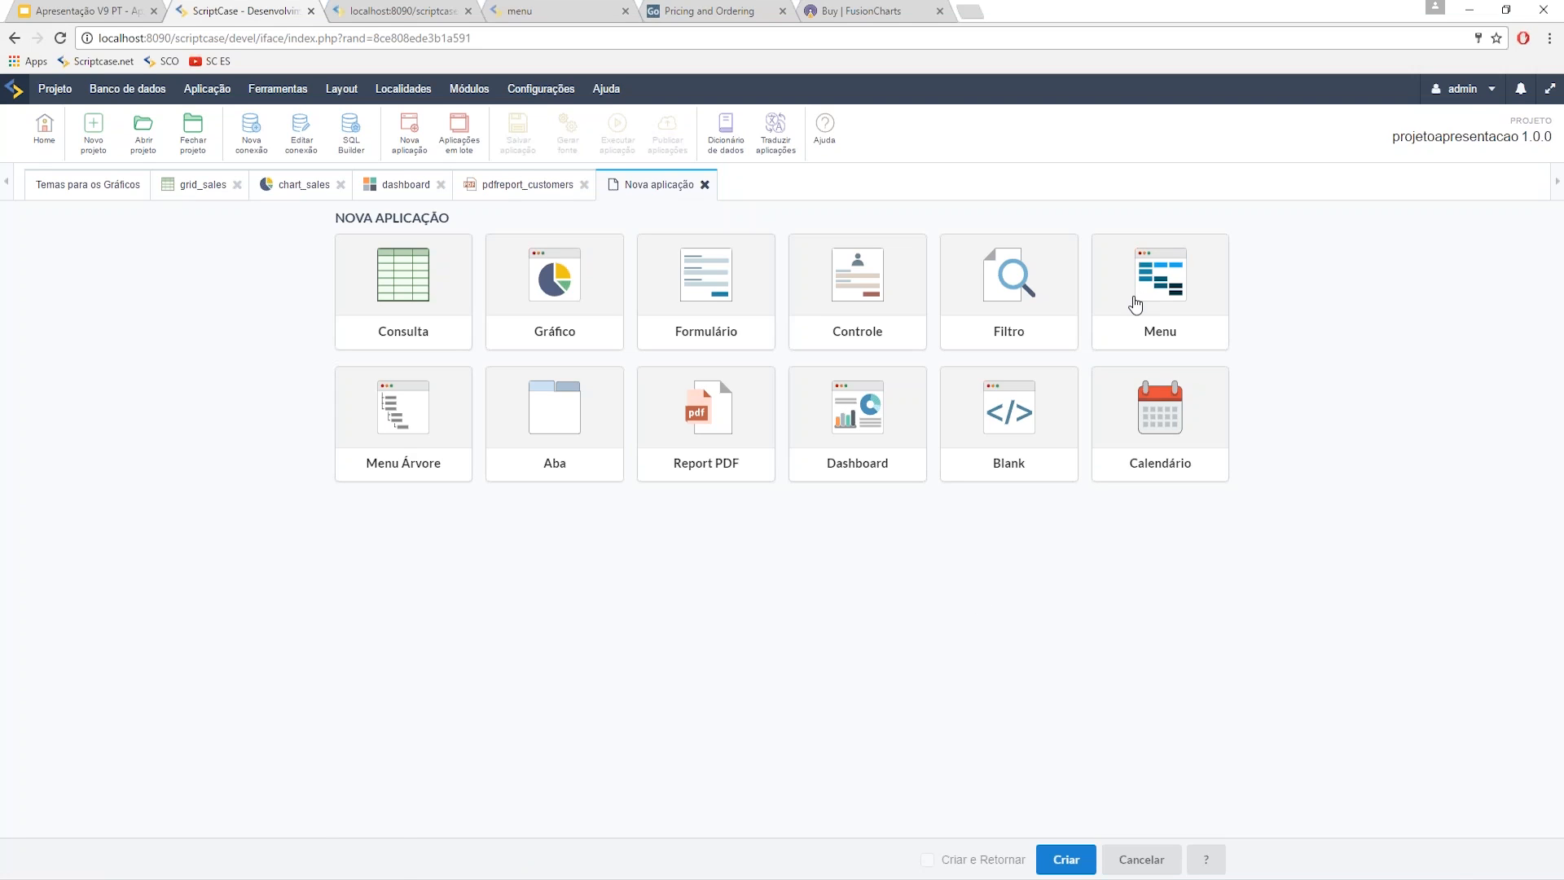
- Create a Menu application named menu and apply the Gleam/DarkBlue theme
{"action": "left_click", "coordinate": [1135, 304]}
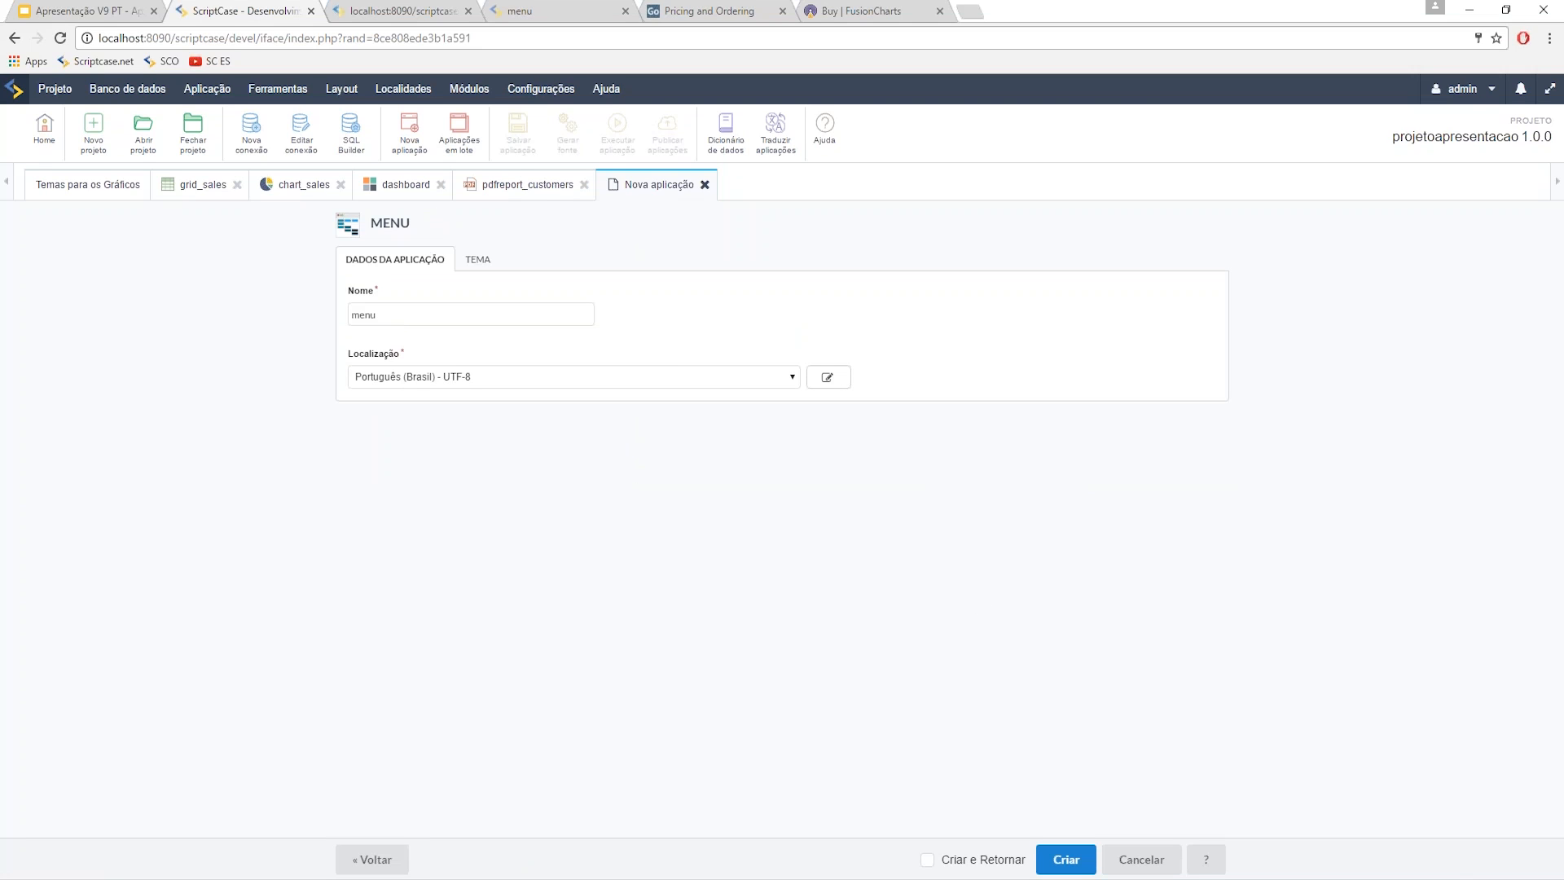
{"action": "left_click", "coordinate": [1063, 860]}
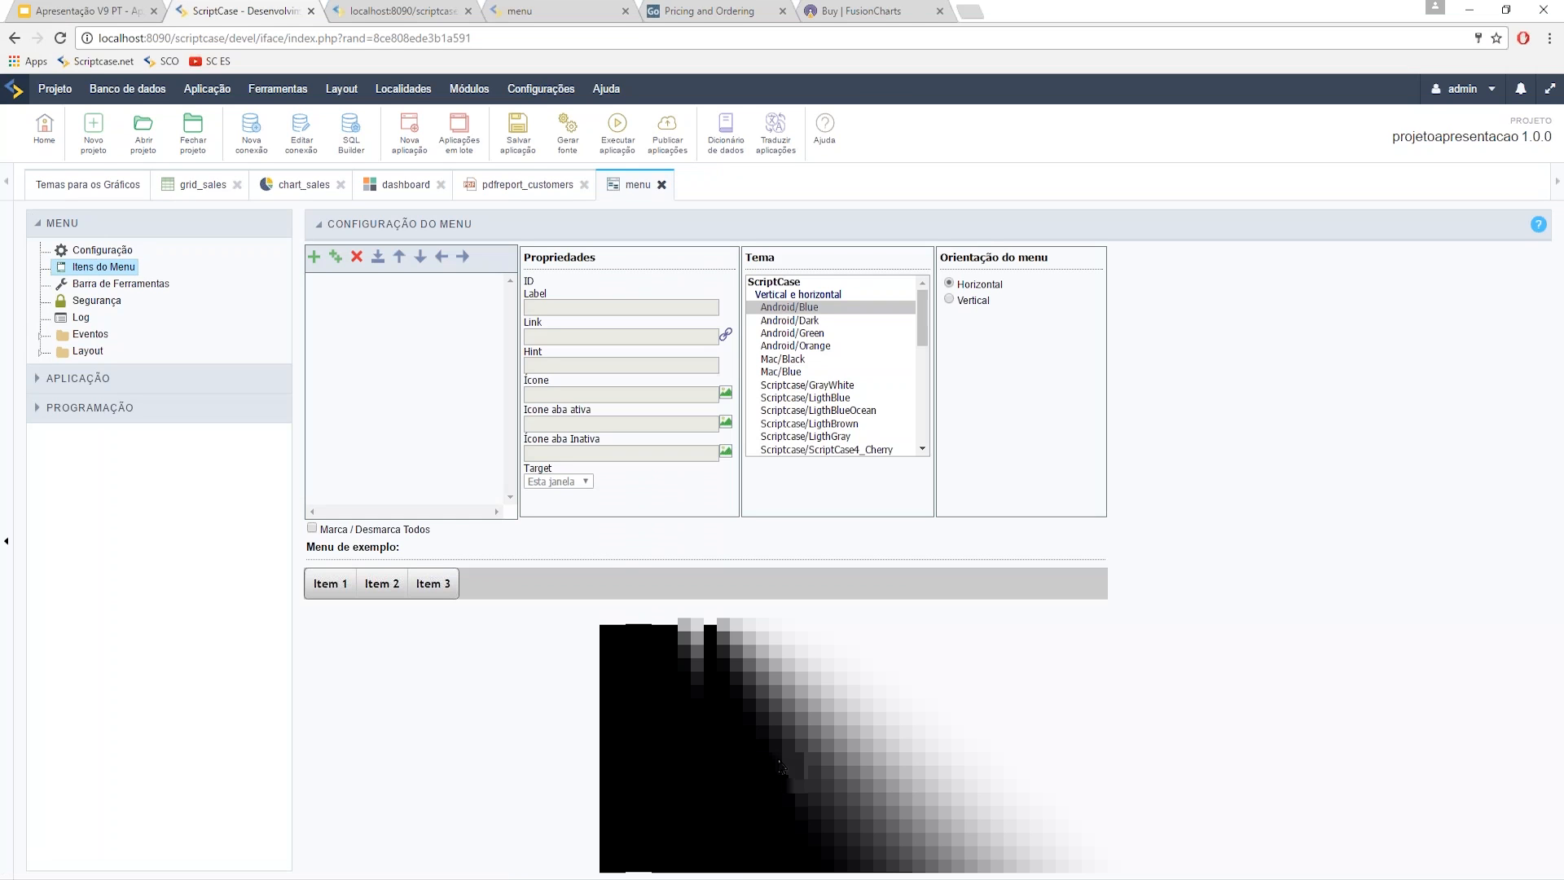
{"action": "scroll", "coordinate": [782, 432], "scroll_direction": "down", "scroll_amount": 5}
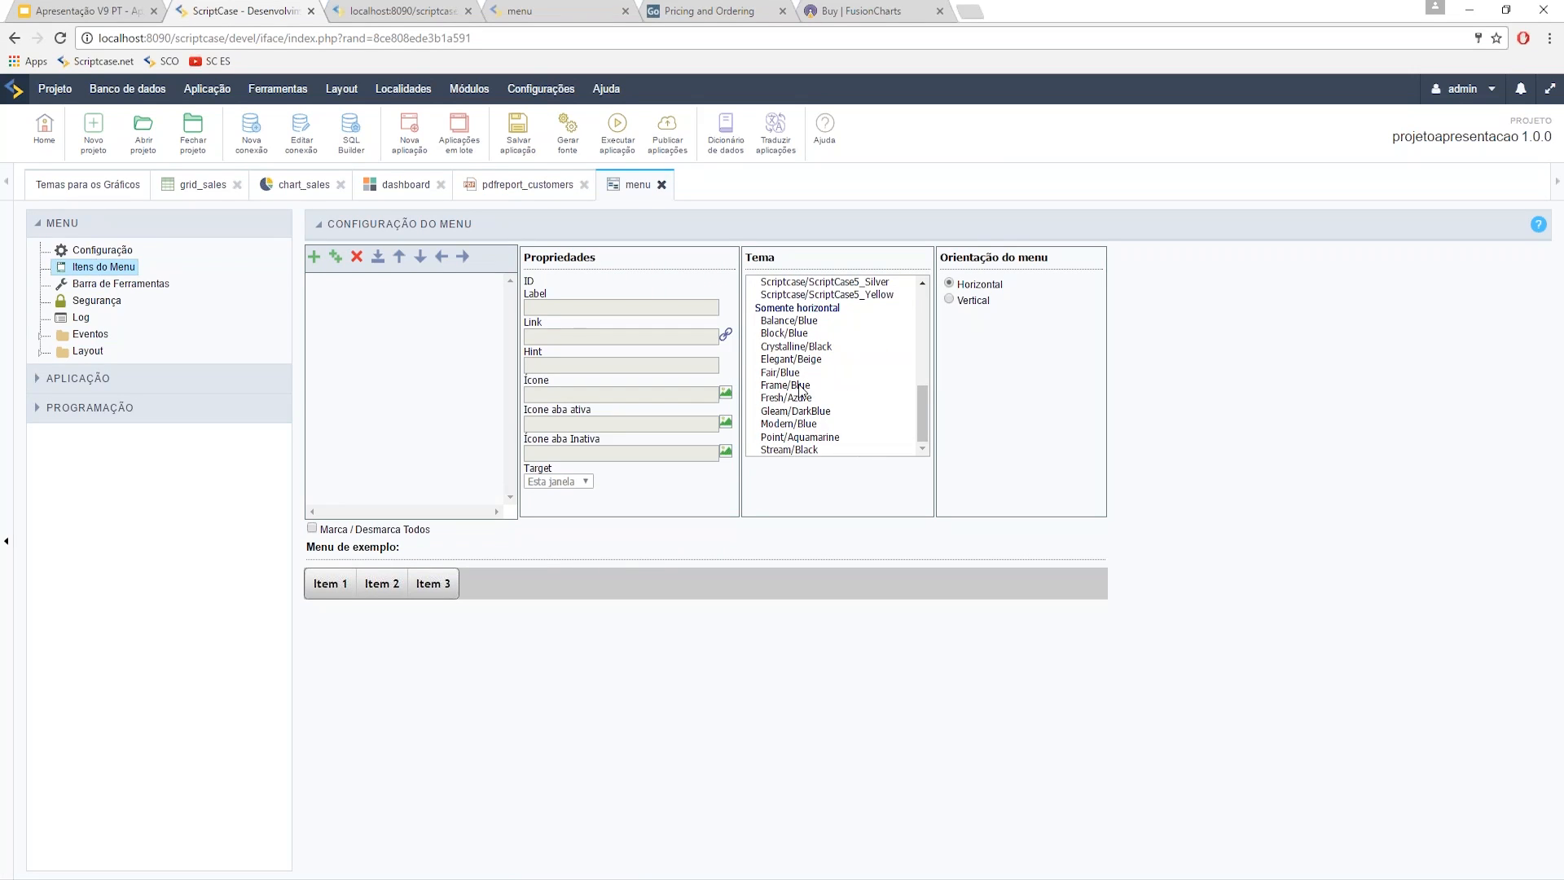
{"action": "scroll", "coordinate": [812, 432], "scroll_direction": "up", "scroll_amount": 5}
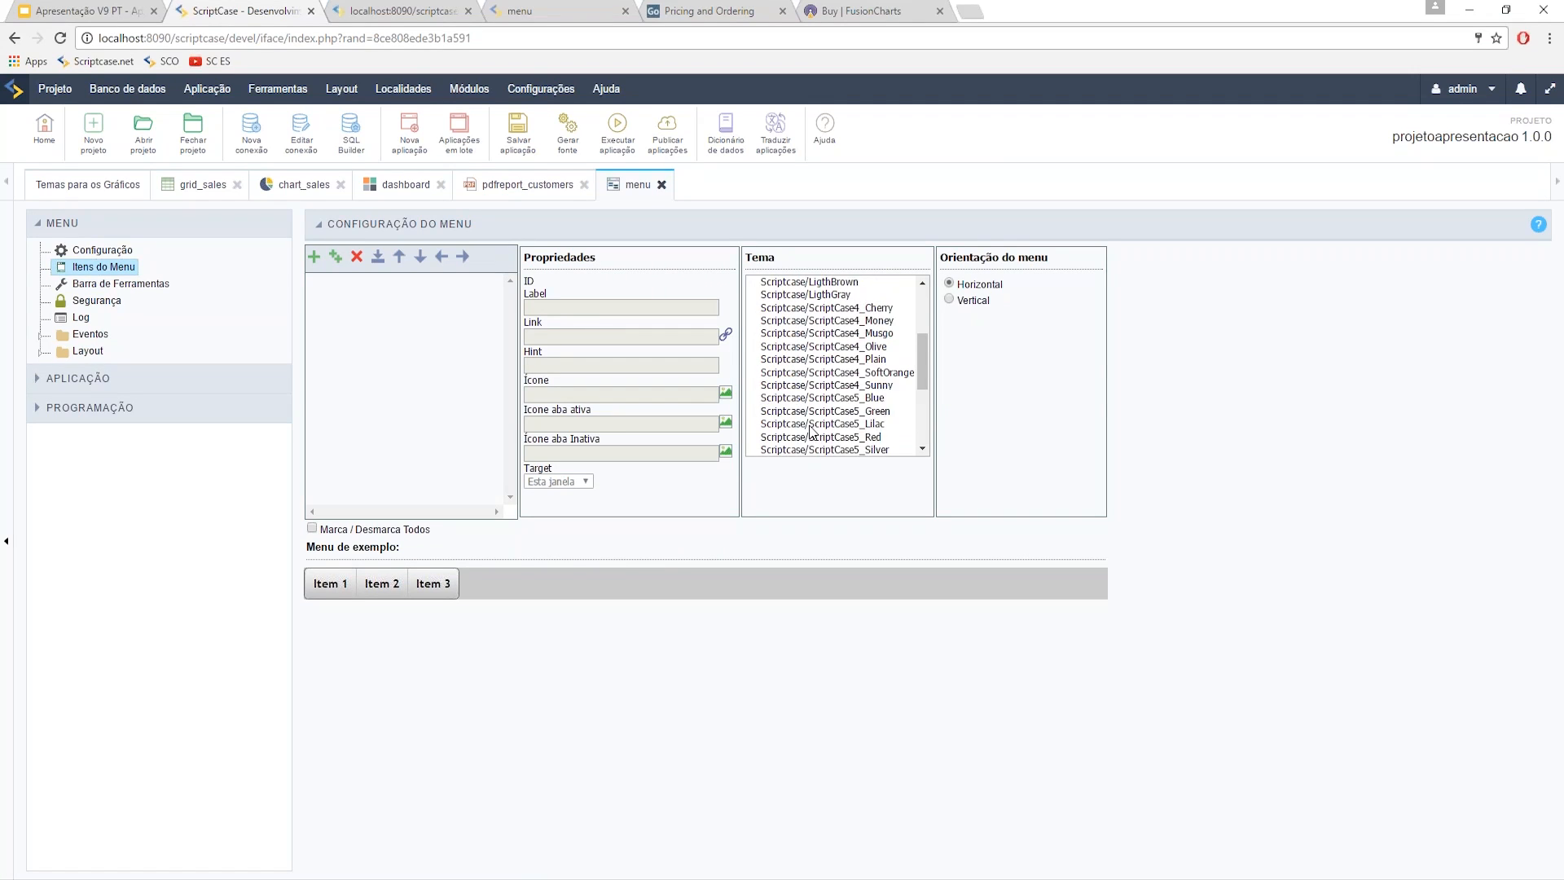
{"action": "scroll", "coordinate": [845, 368], "scroll_direction": "down", "scroll_amount": 2}
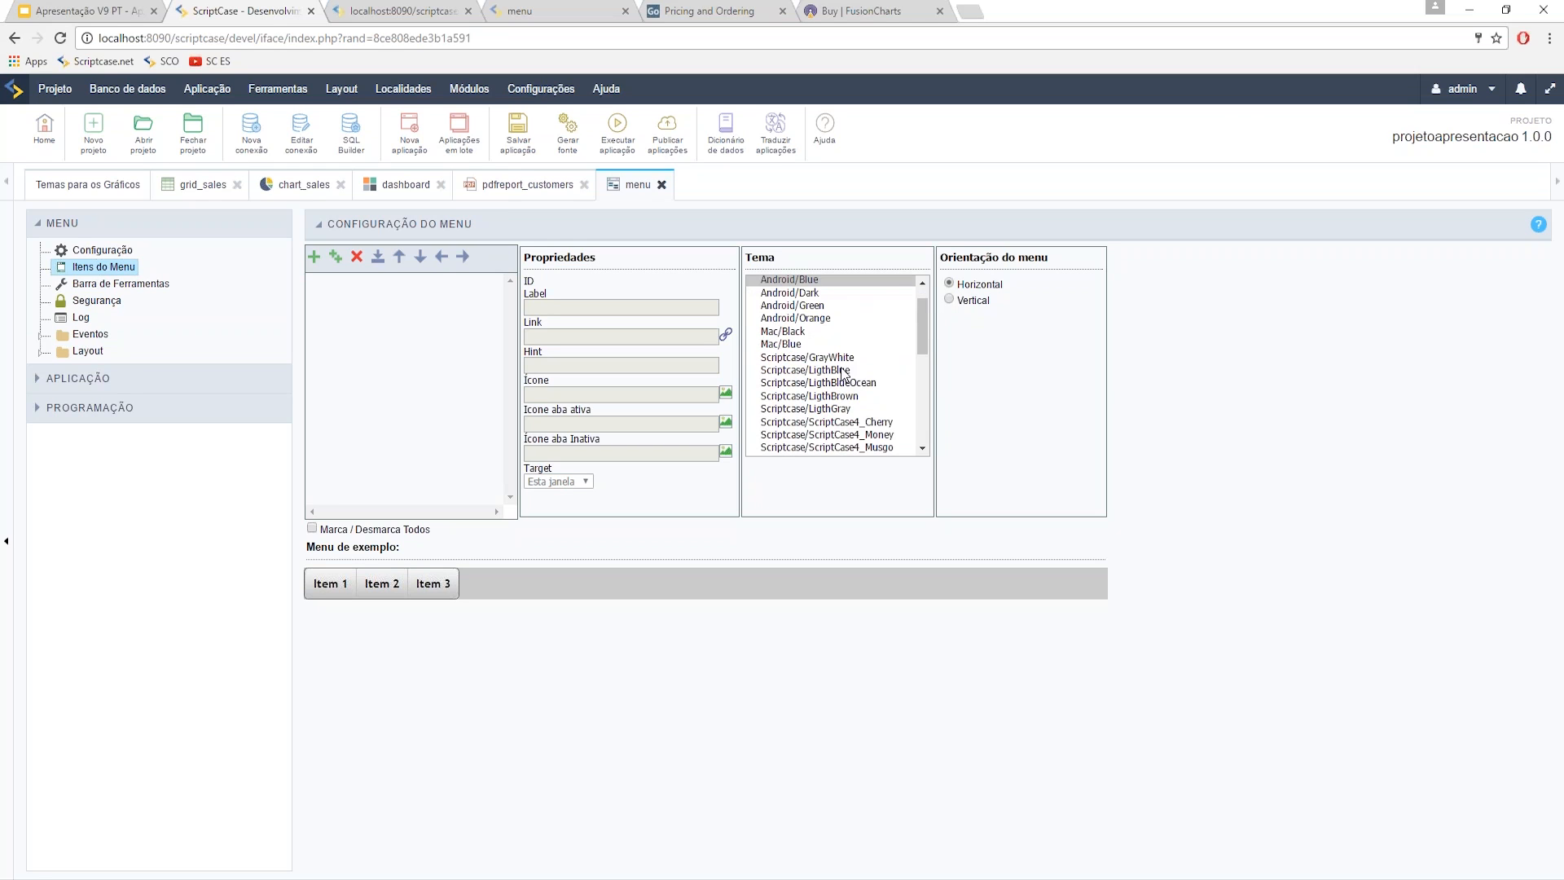
{"action": "scroll", "coordinate": [852, 394], "scroll_direction": "down", "scroll_amount": 4}
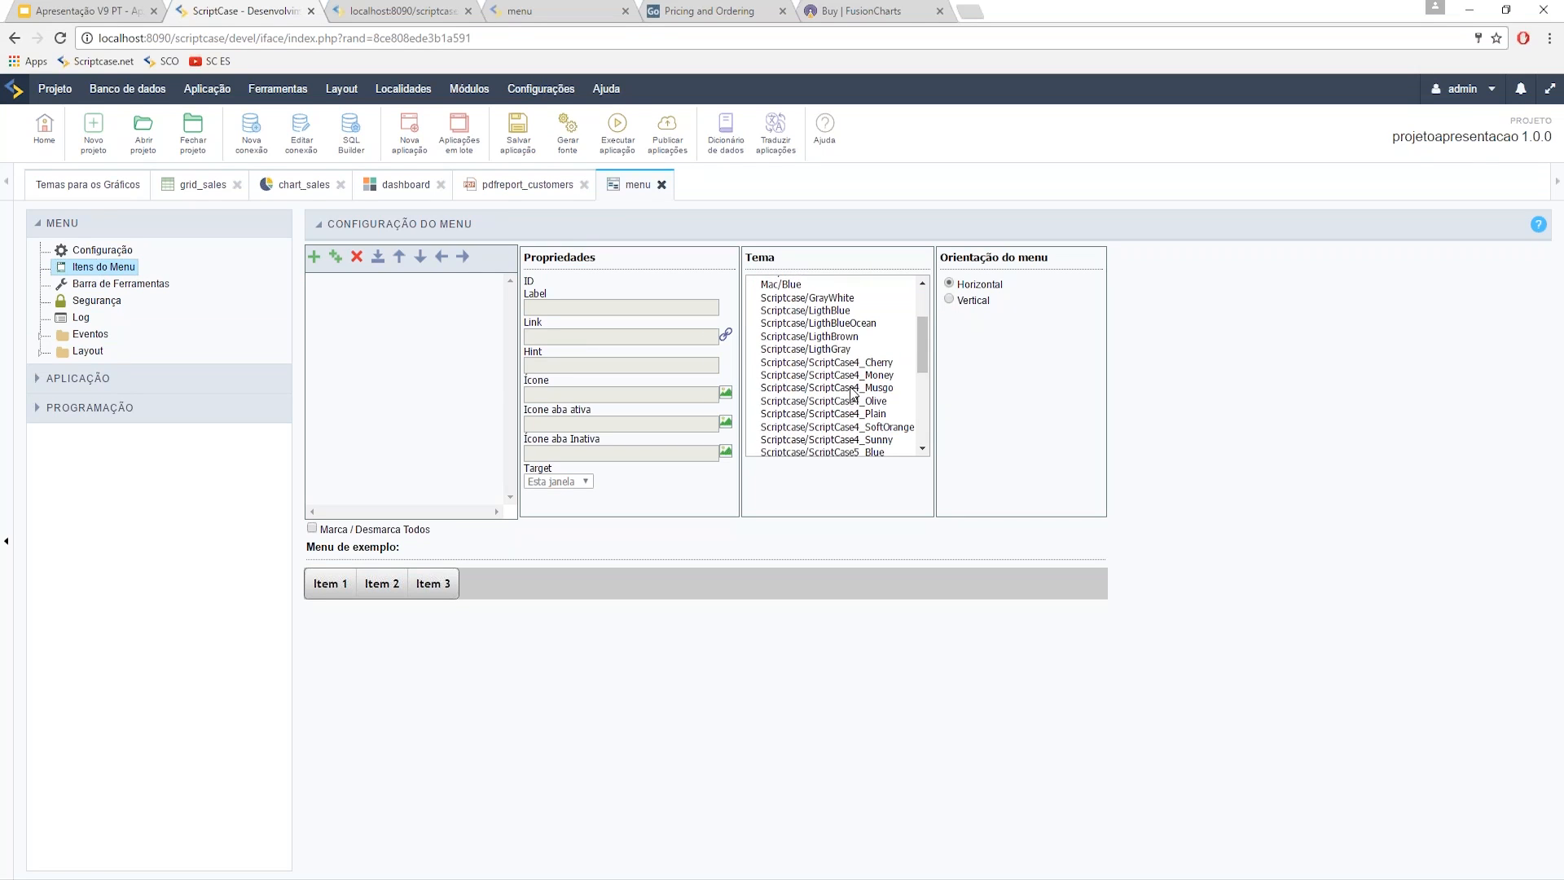
{"action": "scroll", "coordinate": [824, 432], "scroll_direction": "down", "scroll_amount": 2}
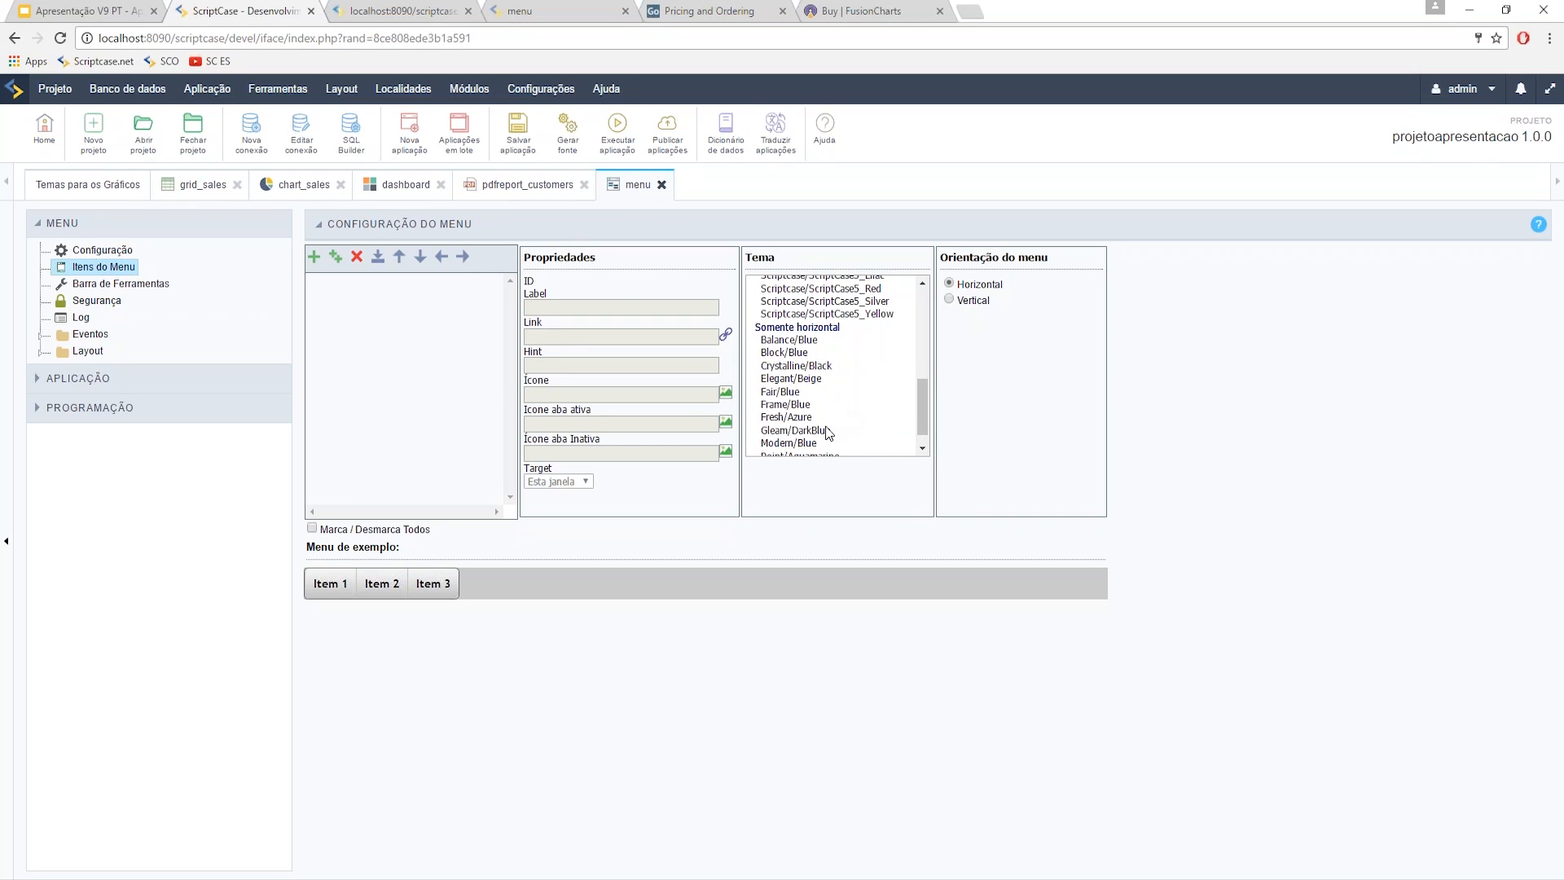
{"action": "left_click", "coordinate": [806, 411]}
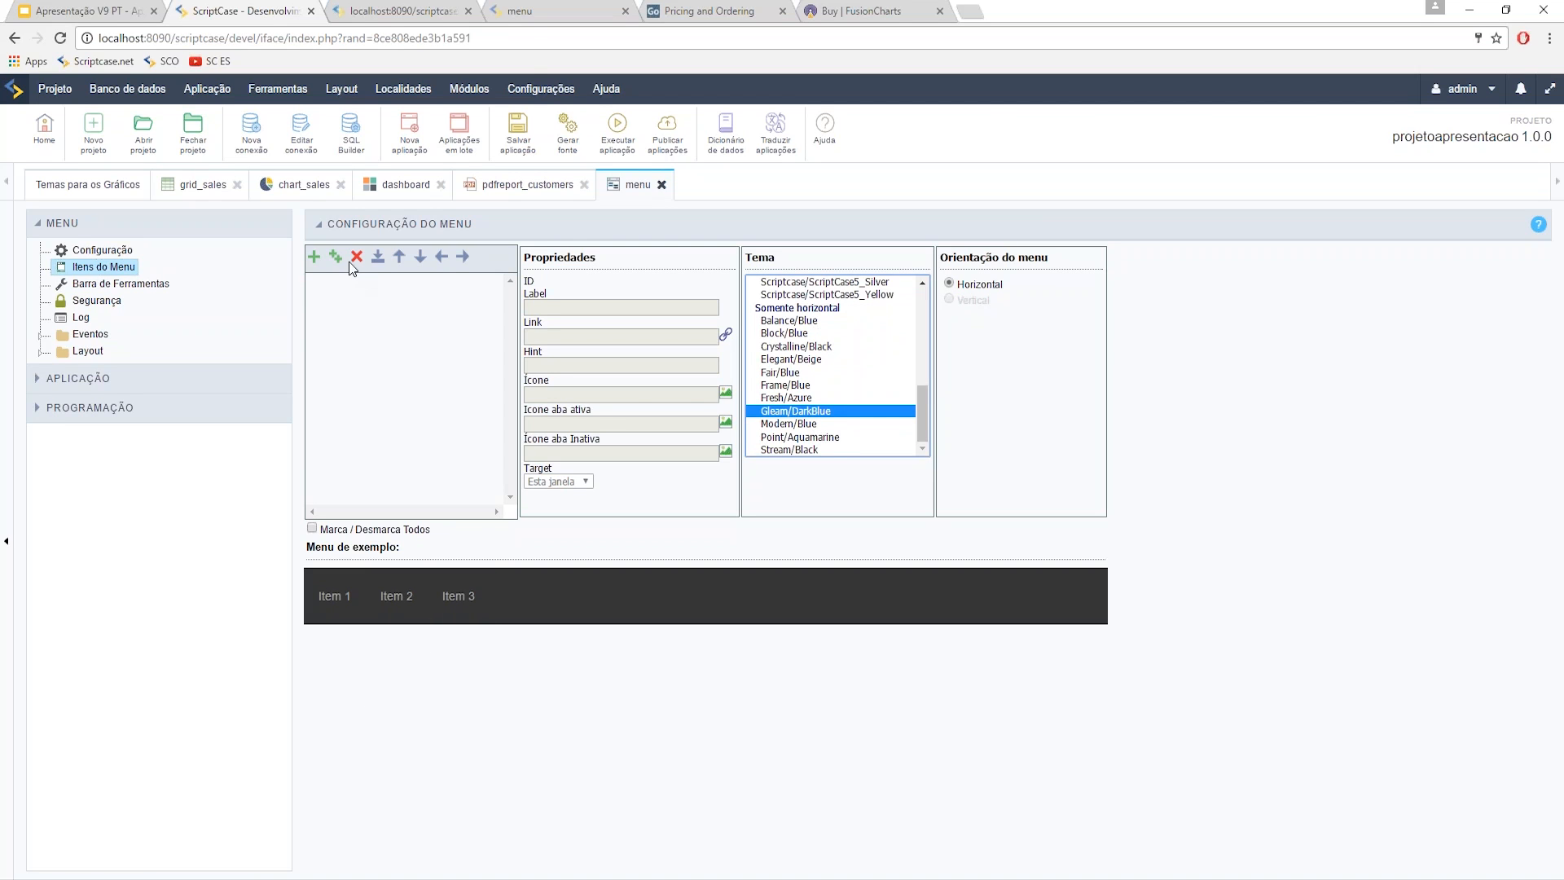
{"action": "left_click", "coordinate": [377, 256]}
- Import all four applications (chart_sales, dashboard, grid_sales, pdfreport_customers) into the menu and run it
{"action": "left_click", "coordinate": [23, 172]}
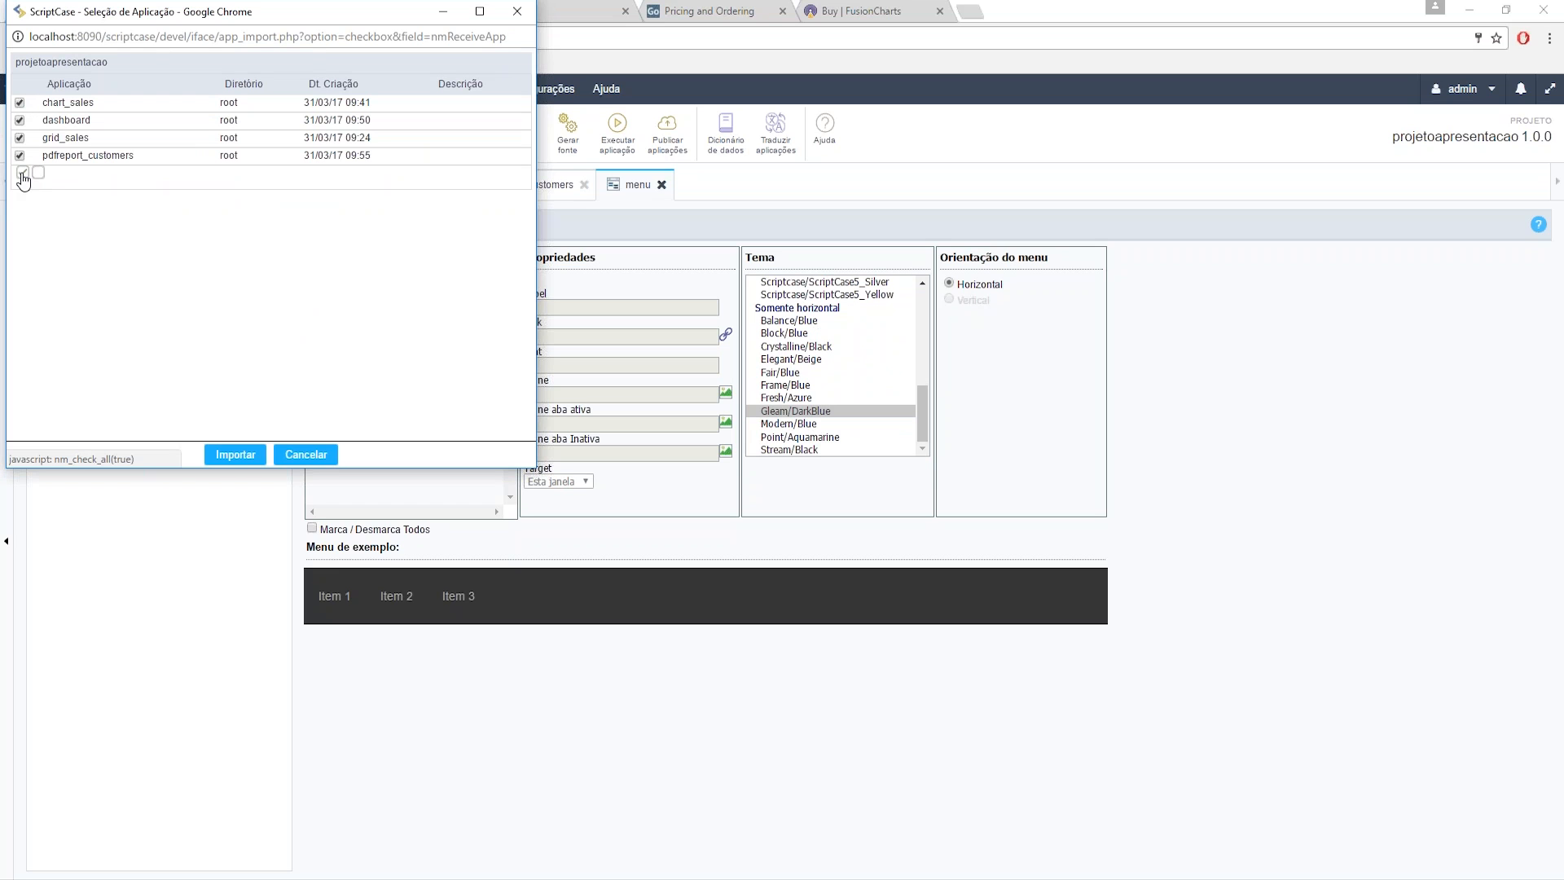
{"action": "left_click", "coordinate": [236, 454]}
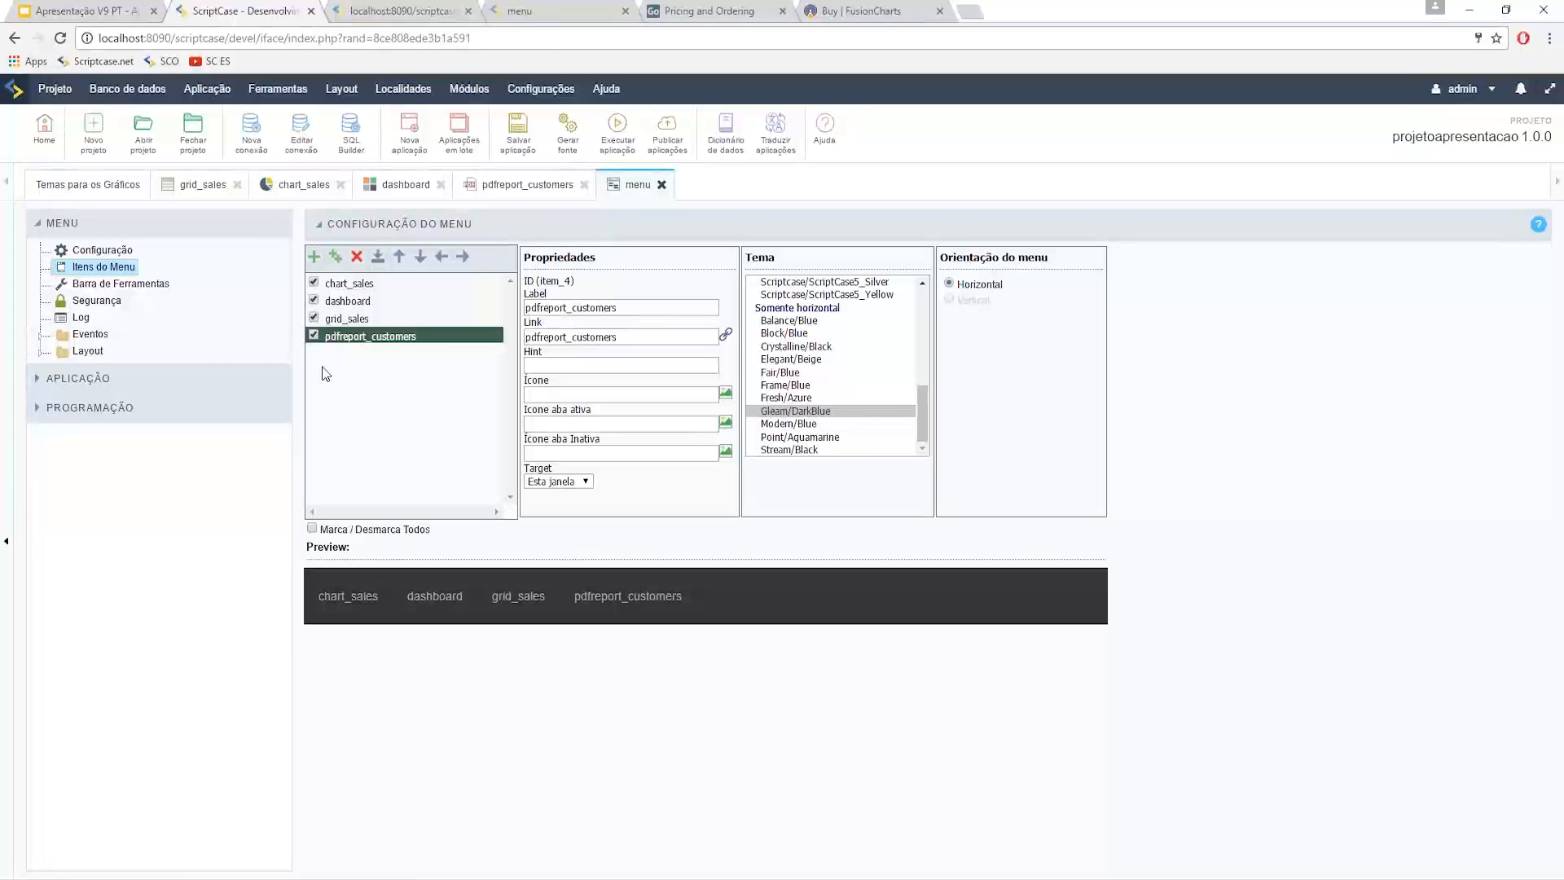
{"action": "left_click", "coordinate": [40, 354]}
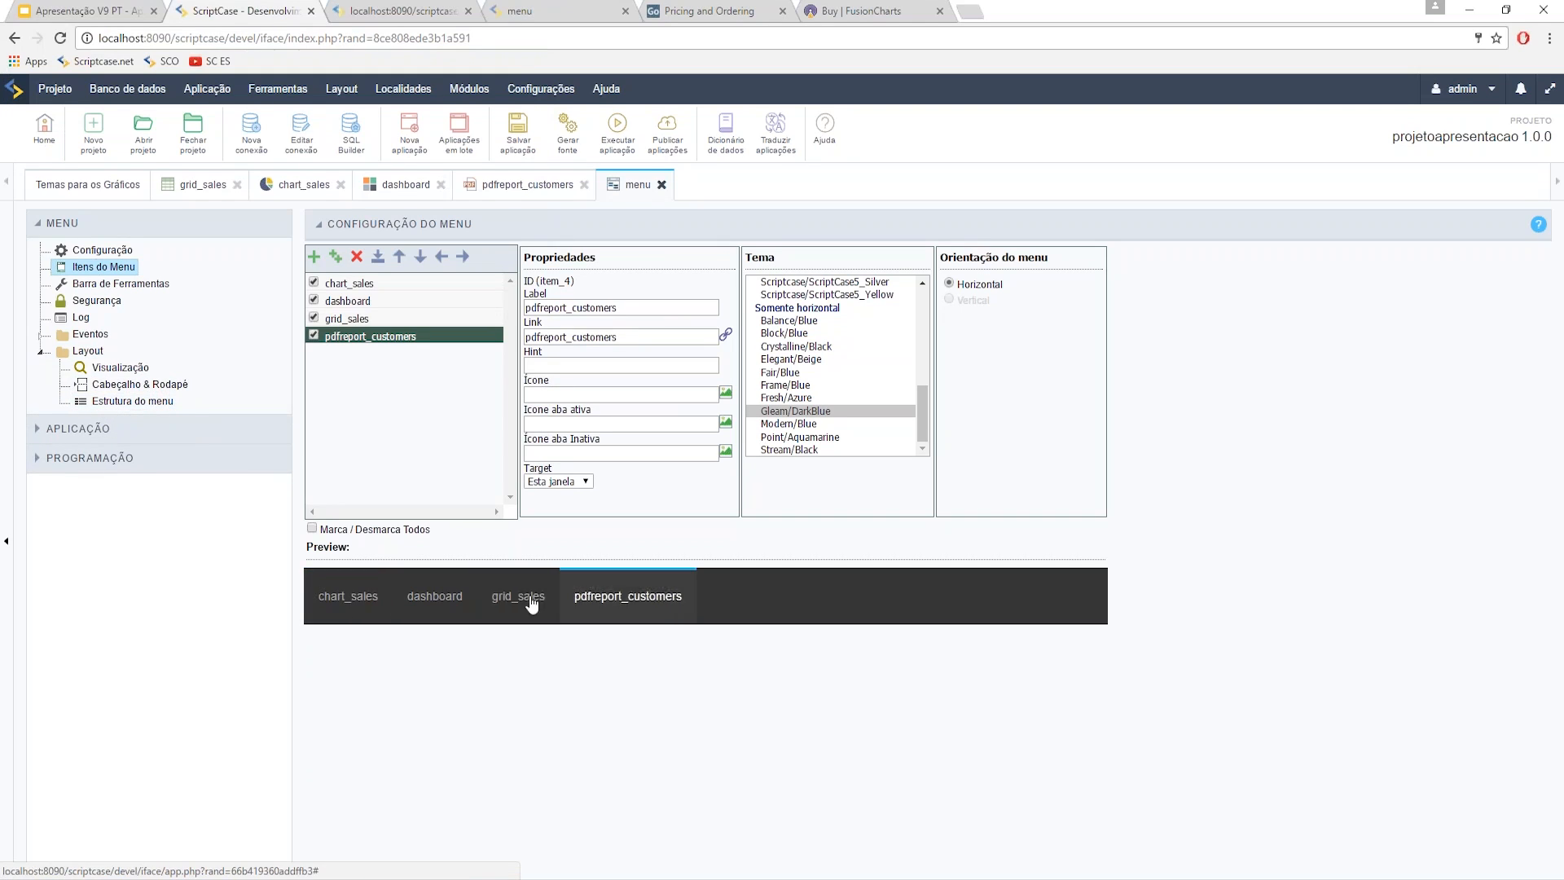
{"action": "left_click", "coordinate": [617, 130]}
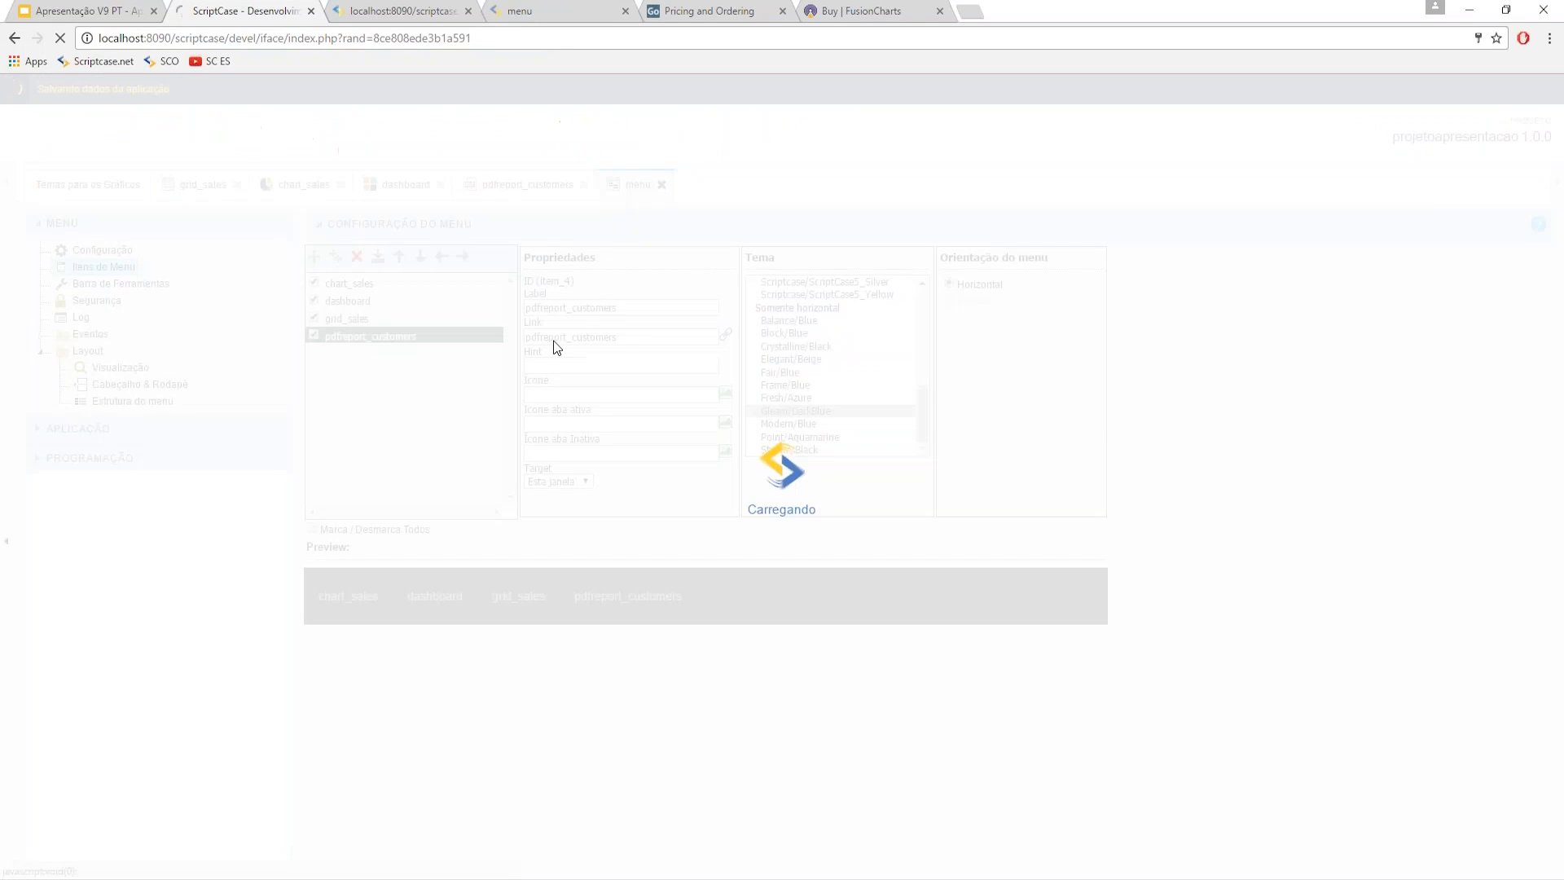